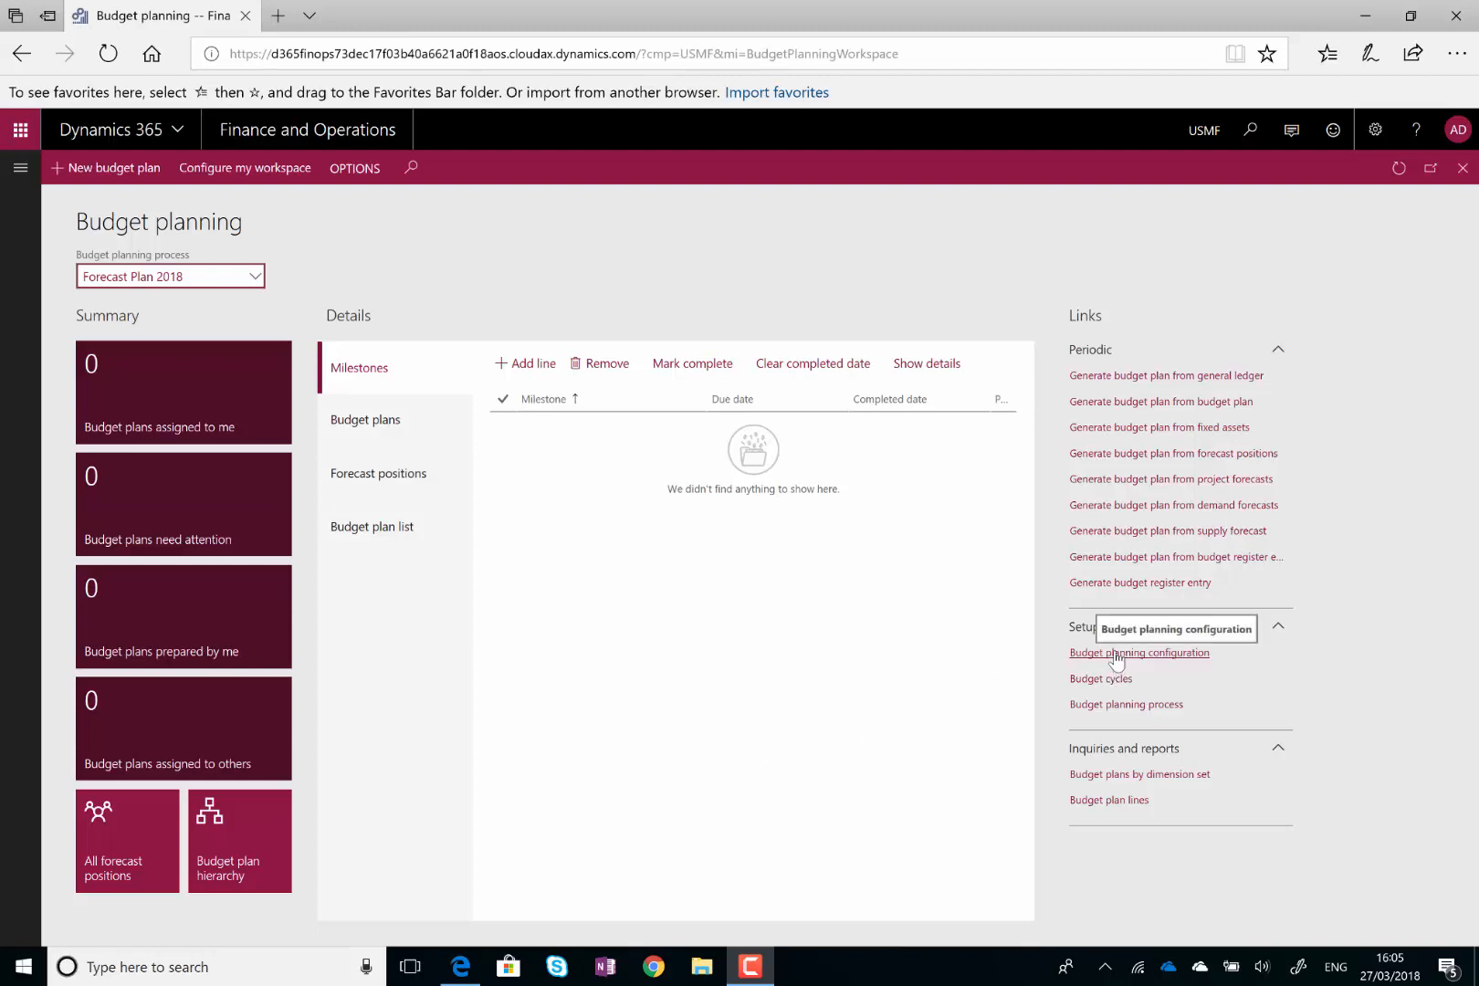
Open the budget planning configuration and review the budget plan scenarios with their unit of measurement classes
left_click(1114, 654)
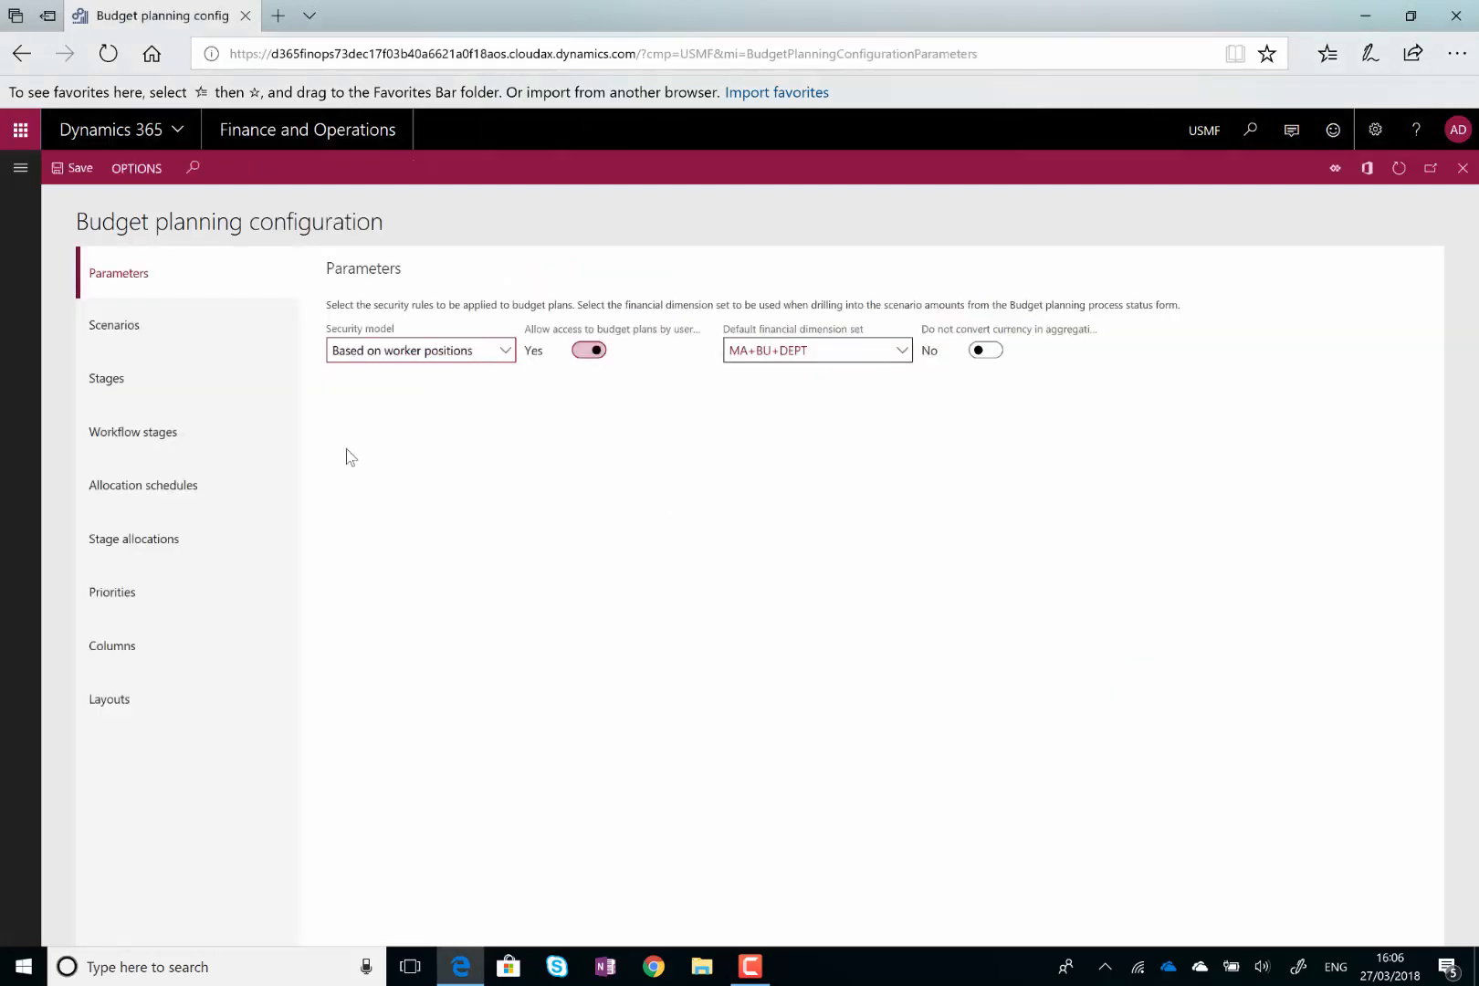
left_click(118, 332)
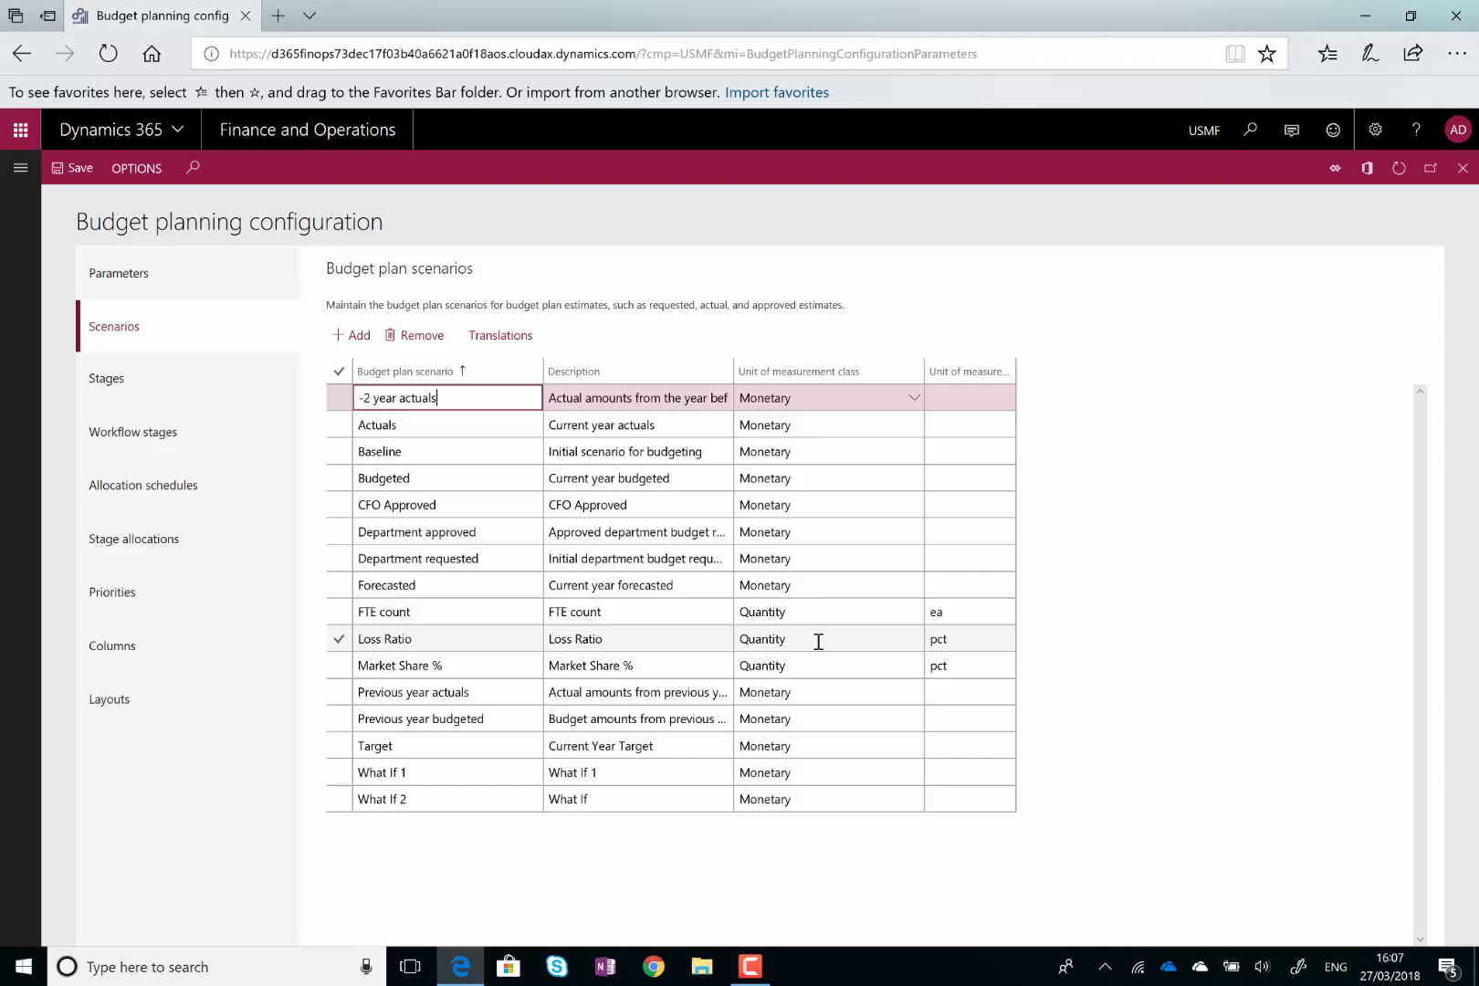
left_click(599, 666)
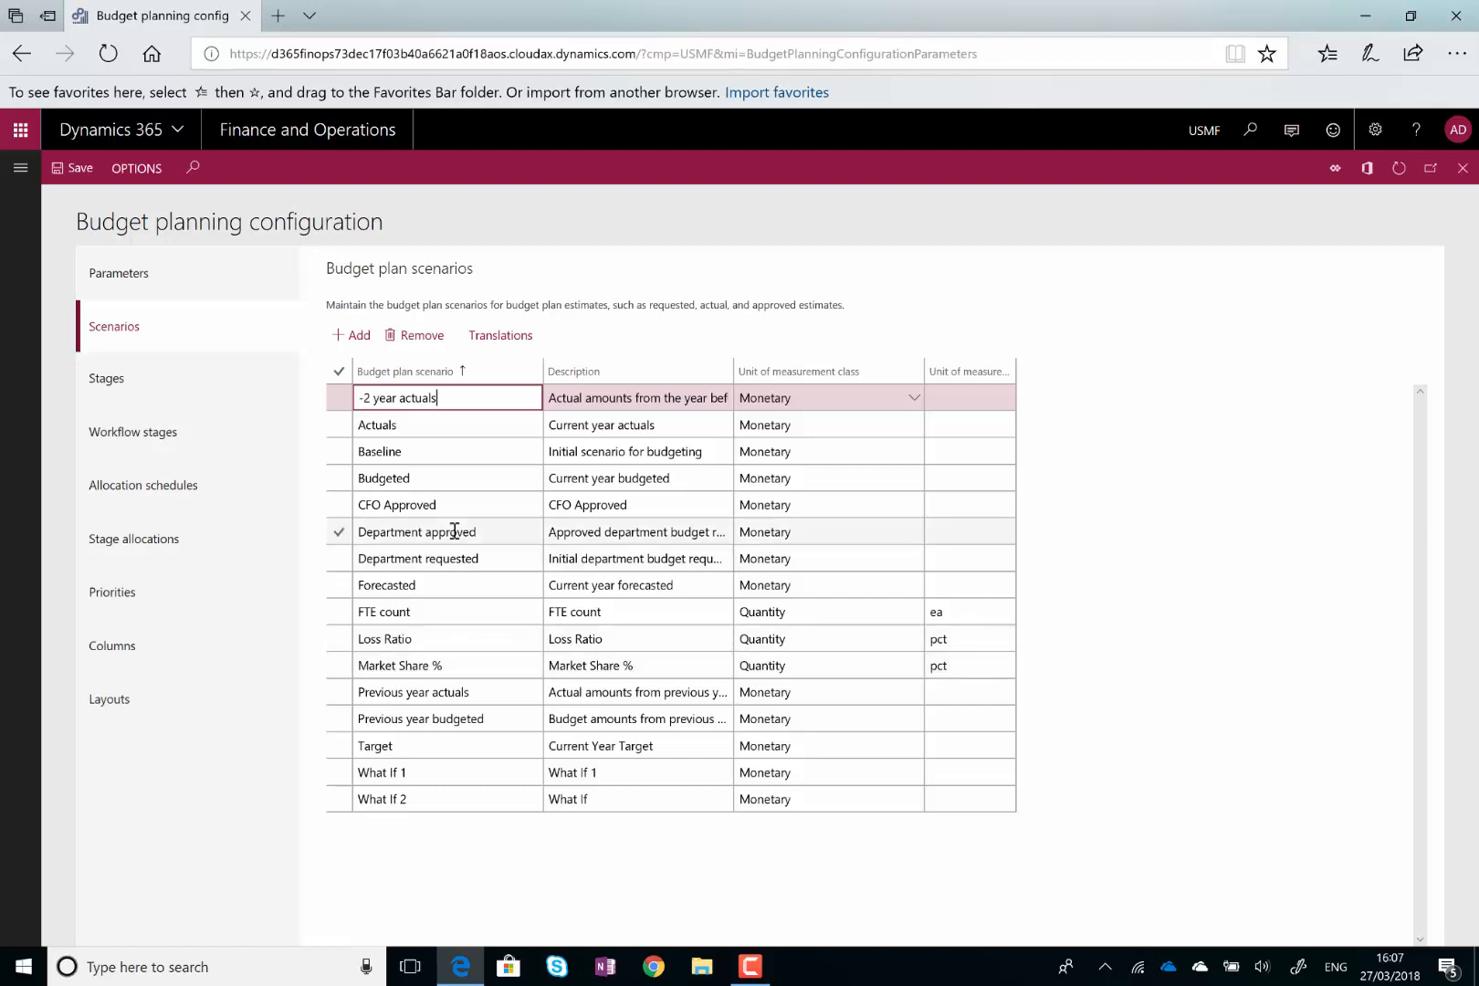
Review the selected planning stages of the Finance Budget workflow, from Initial through Aggregate and CFO Review to Approved
left_click(153, 442)
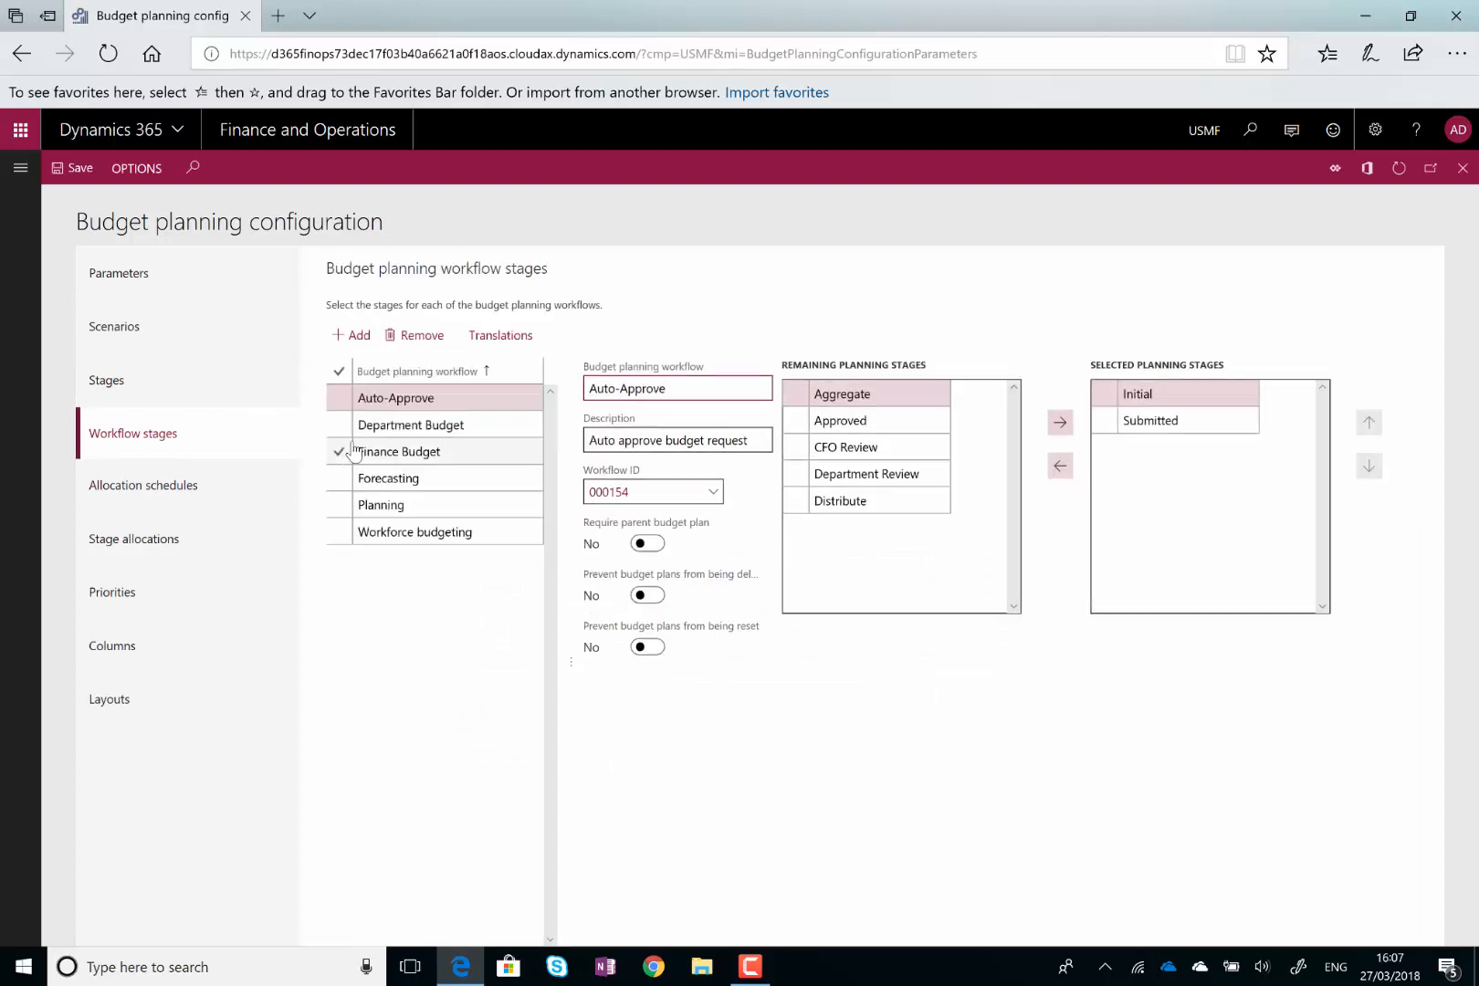
left_click(414, 453)
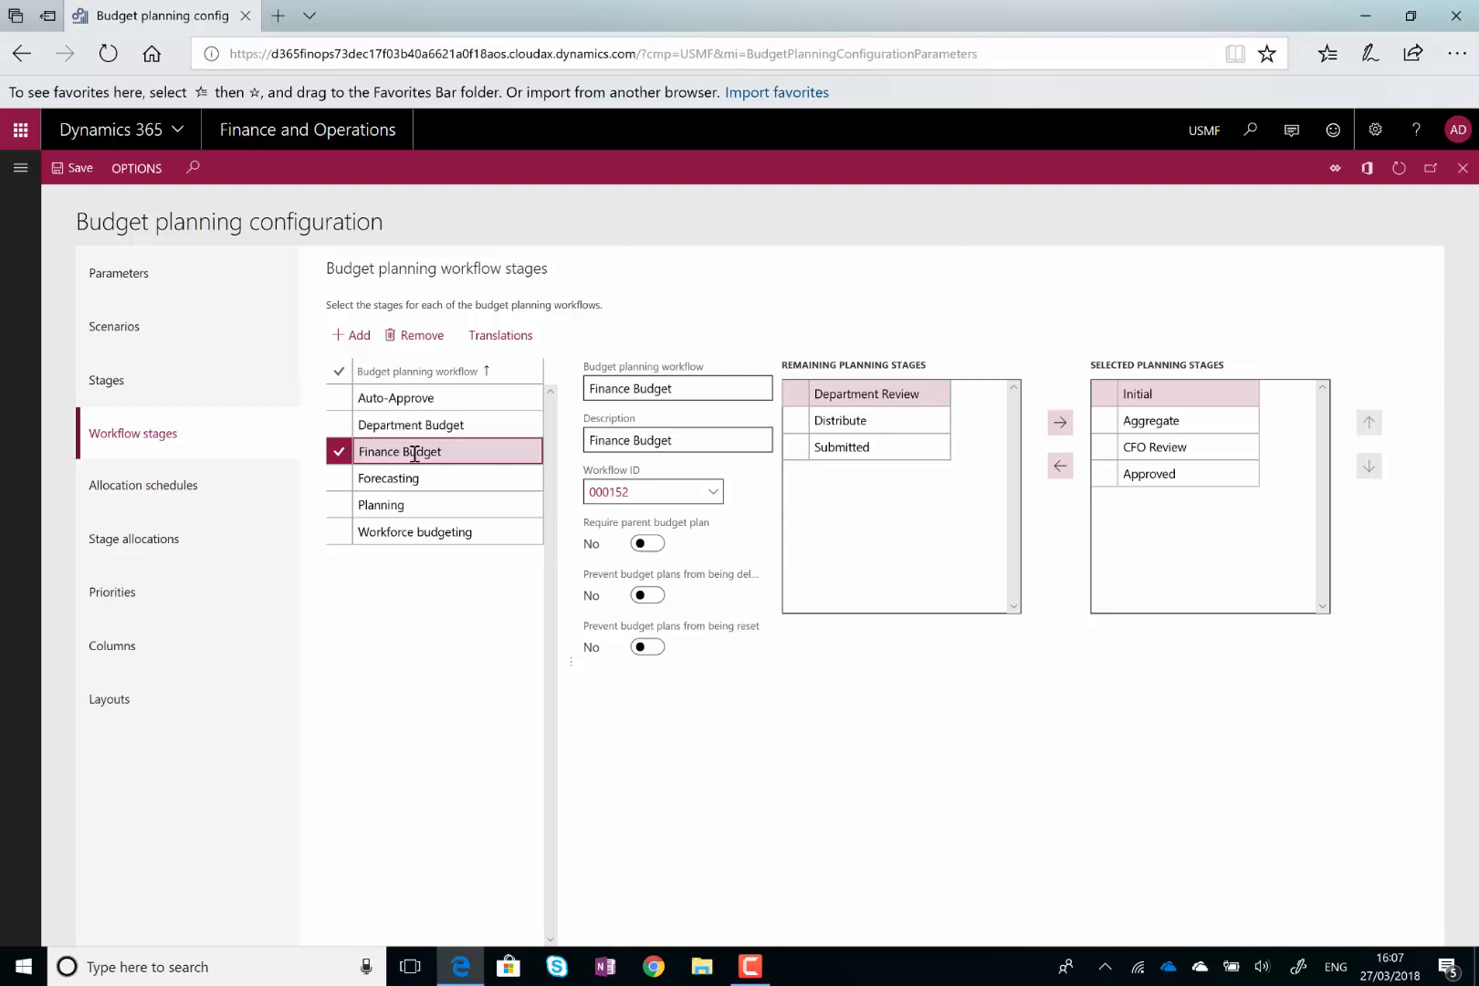
left_click(1164, 393)
left_click(1187, 420)
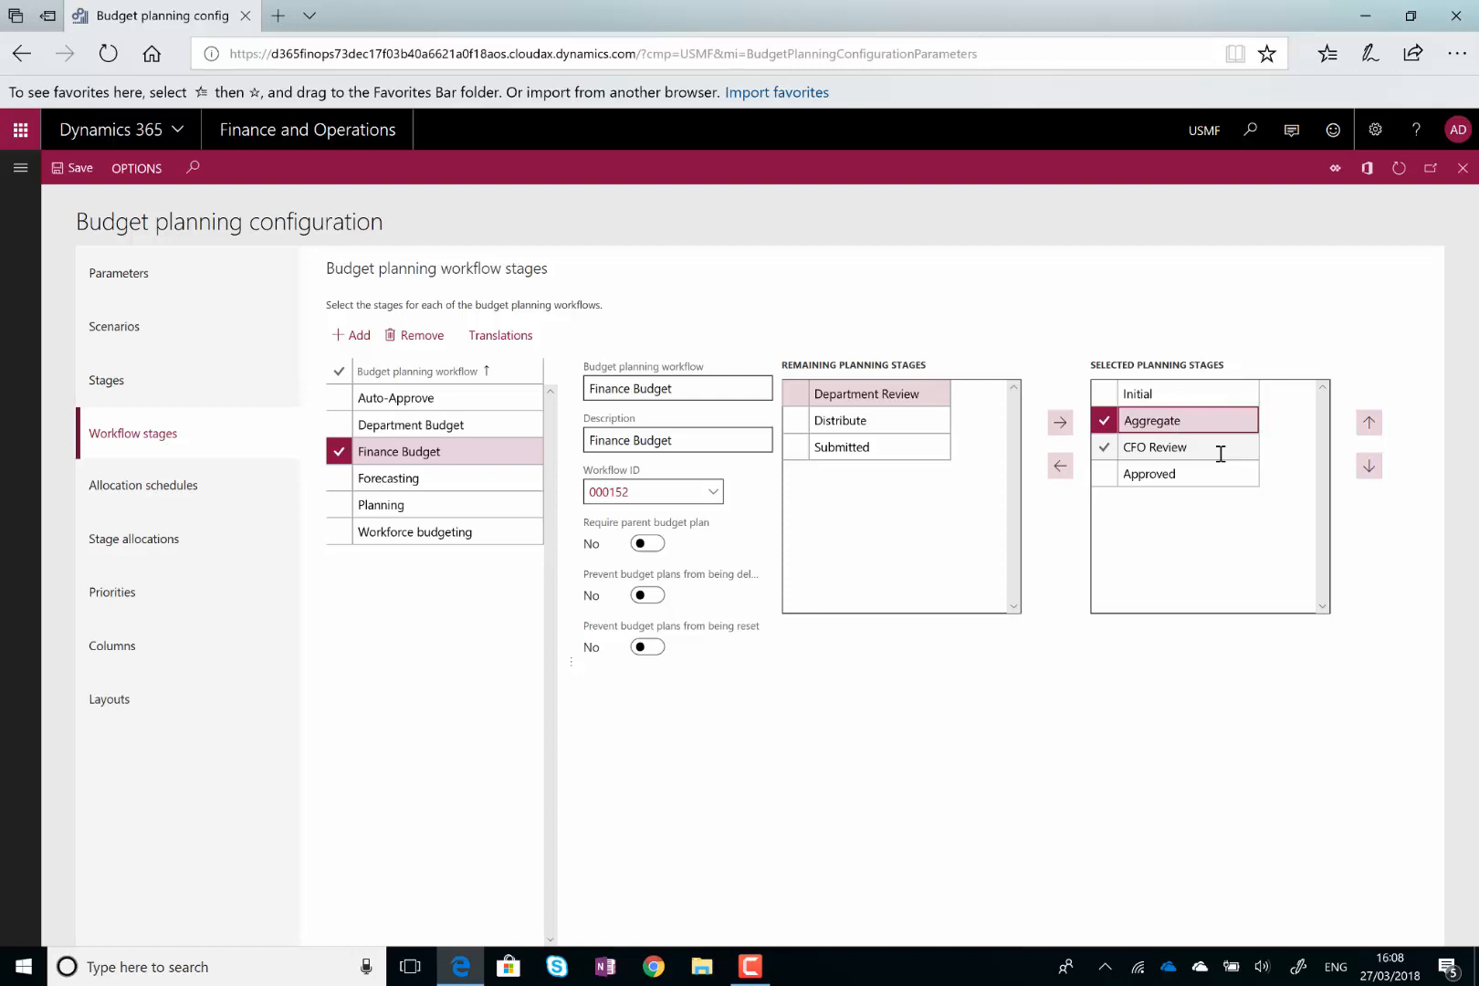
left_click(1218, 450)
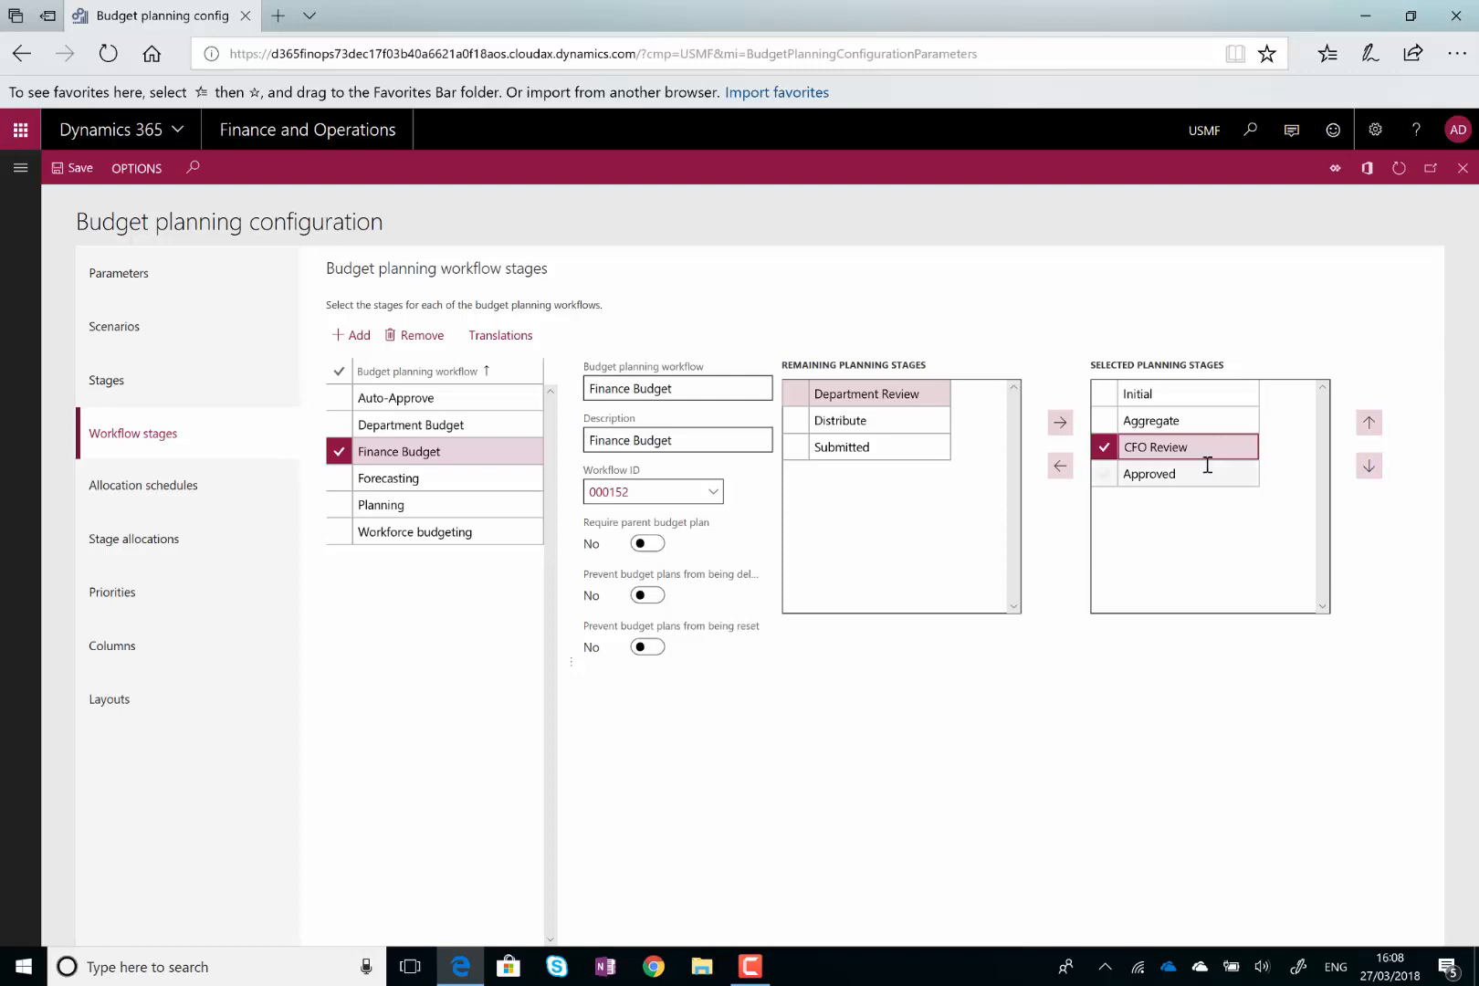
left_click(1206, 474)
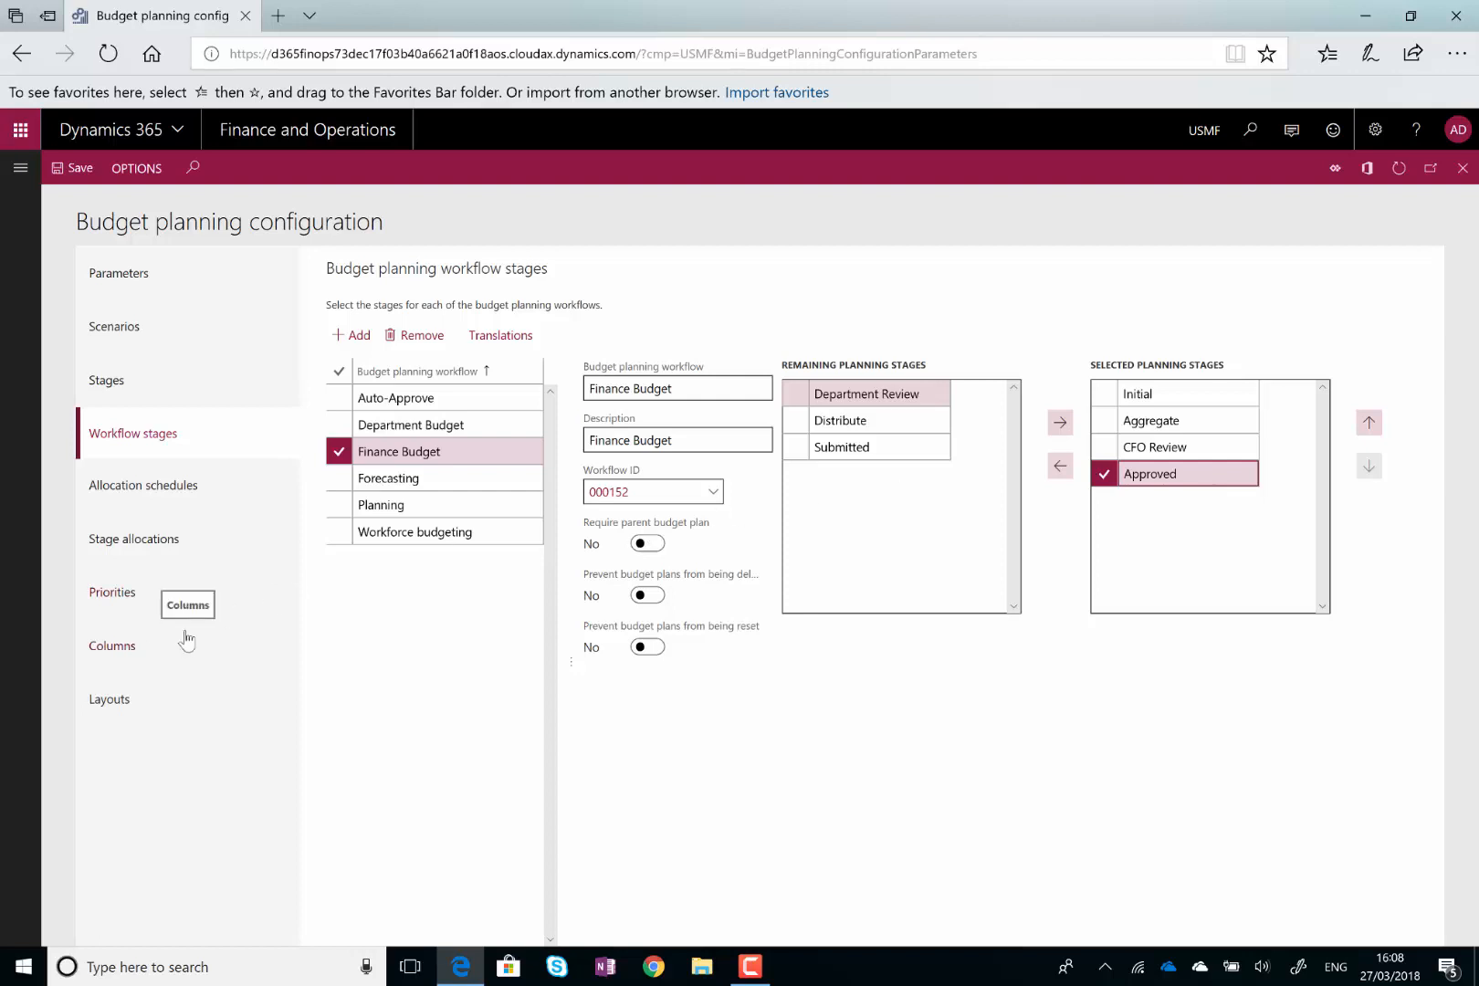
left_click(1169, 397)
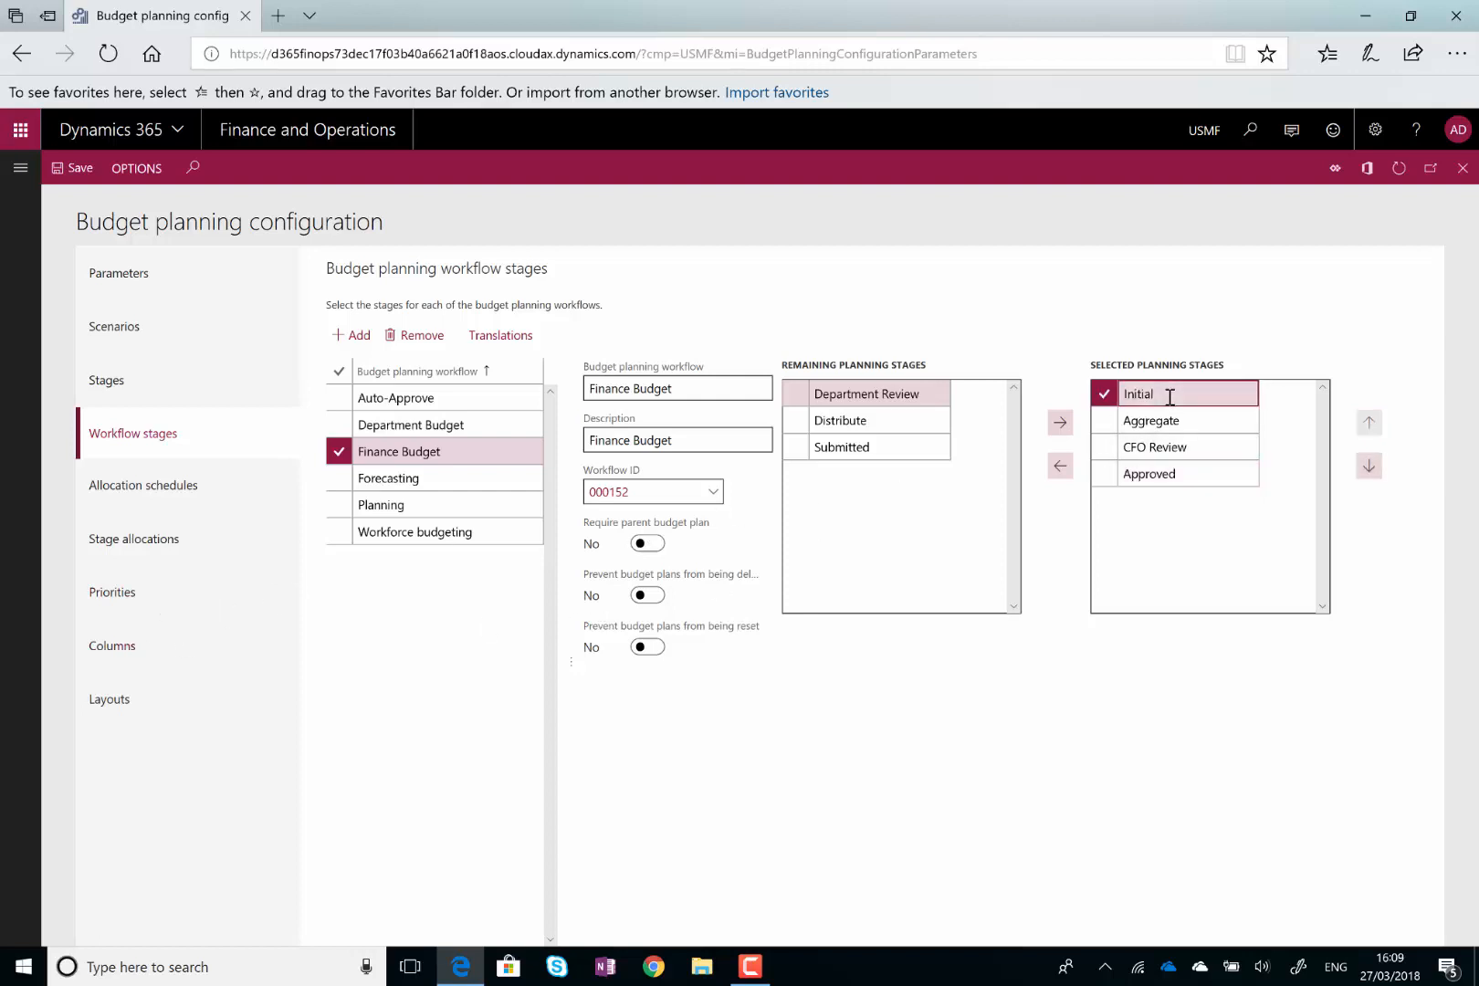
Browse the list of budget plan columns and examine the parameters of the Actuals to date column
left_click(143, 650)
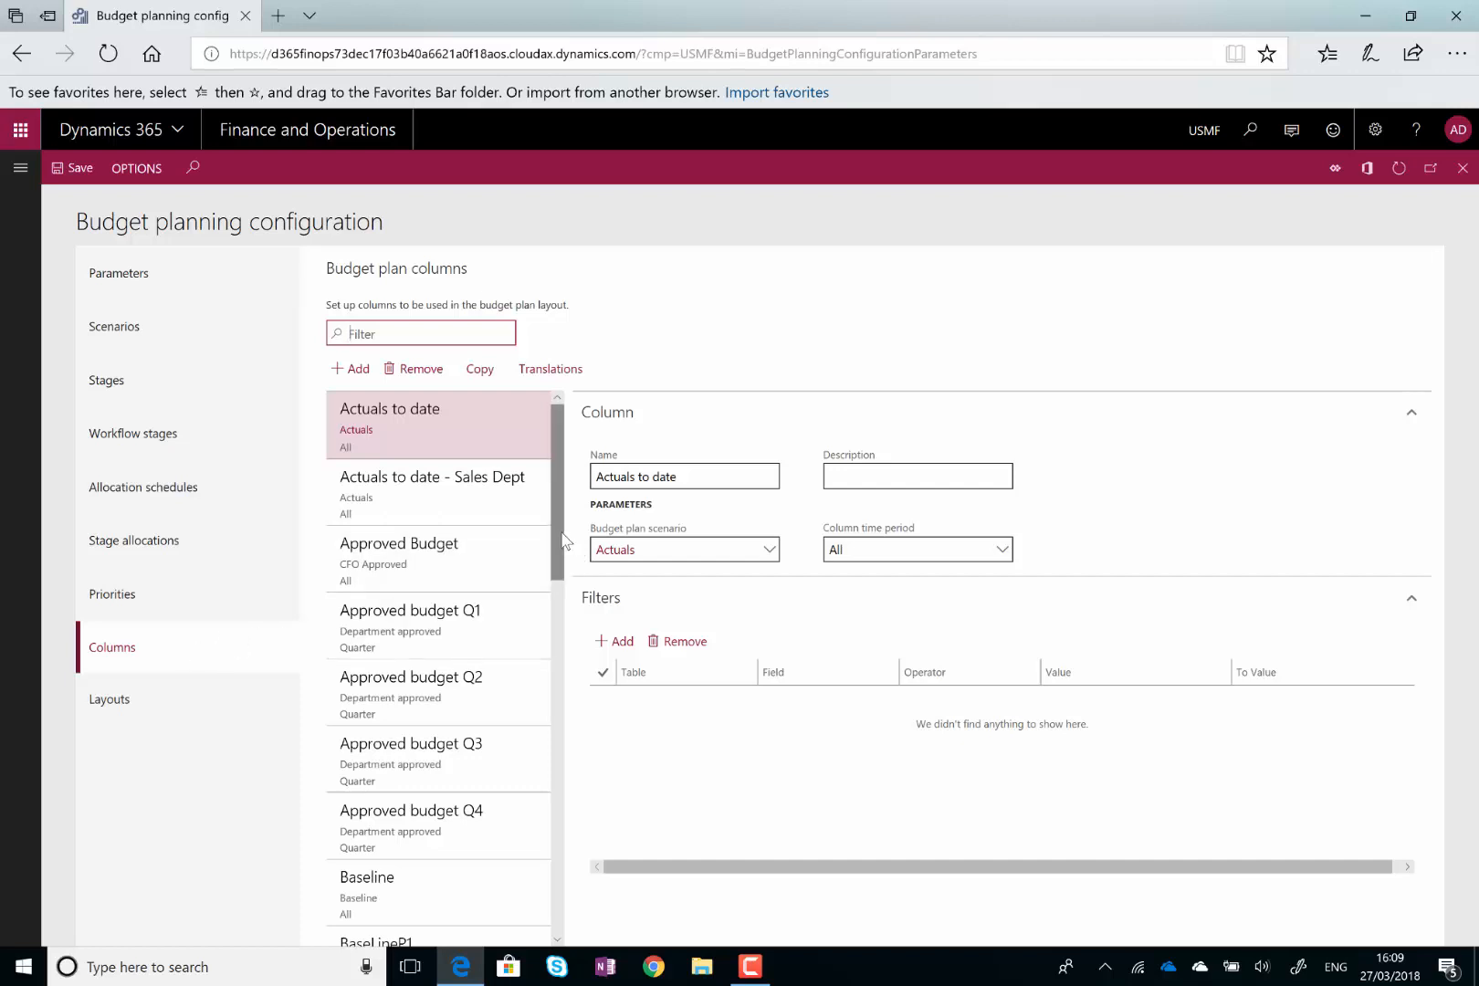
scroll(560, 537, "down", 4)
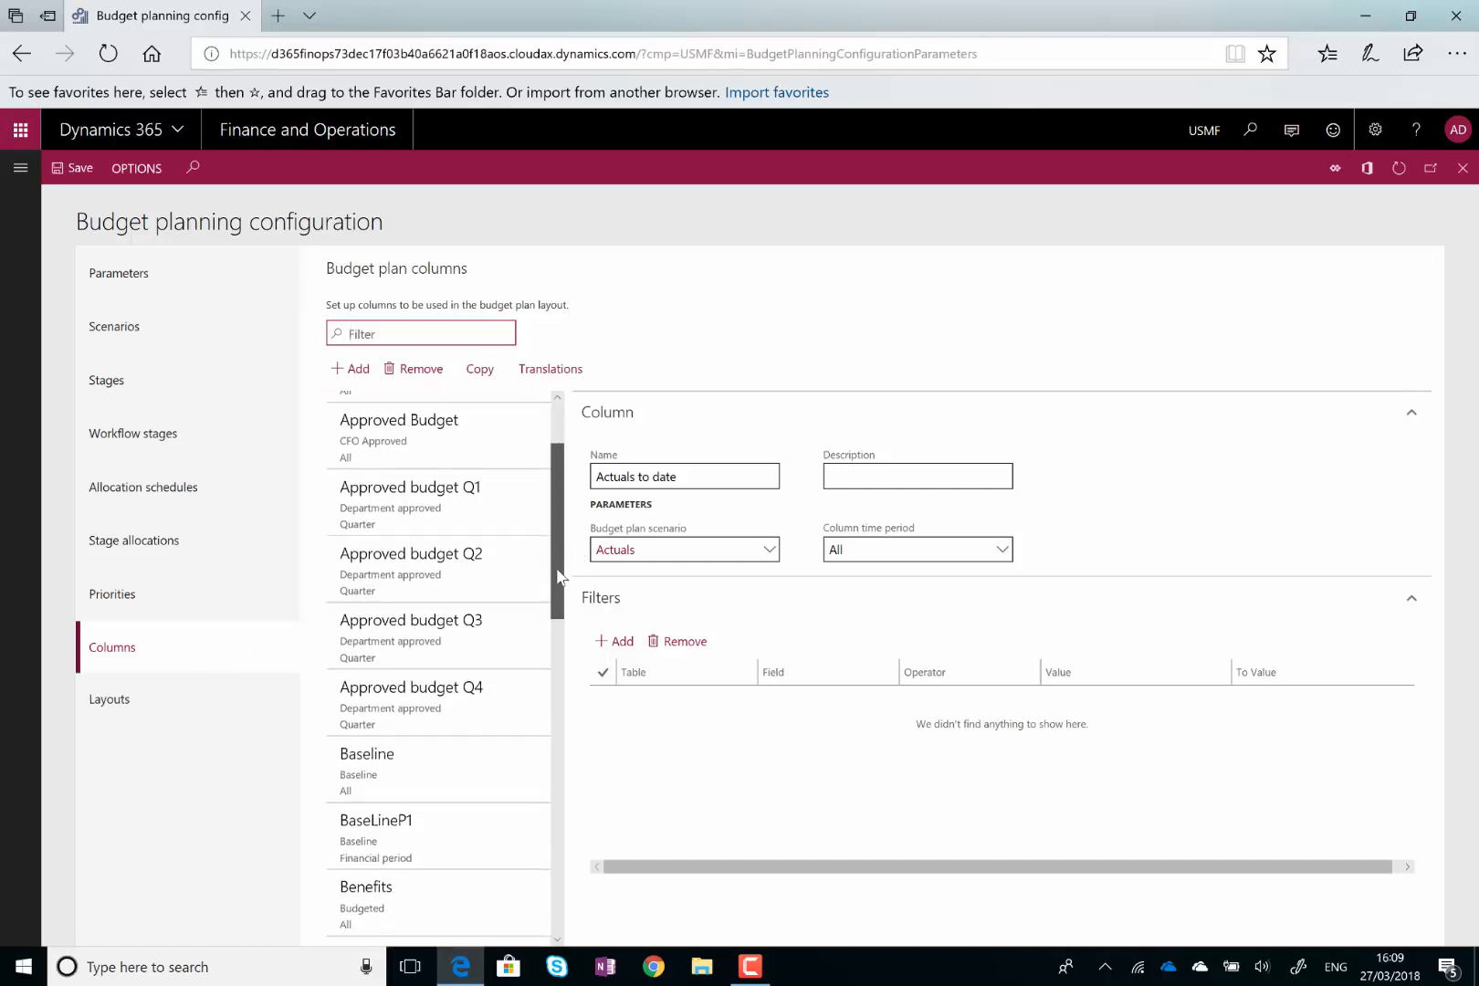
left_click_drag(539, 650, 537, 832)
scroll(537, 835, "down", 1)
scroll(537, 853, "down", 5)
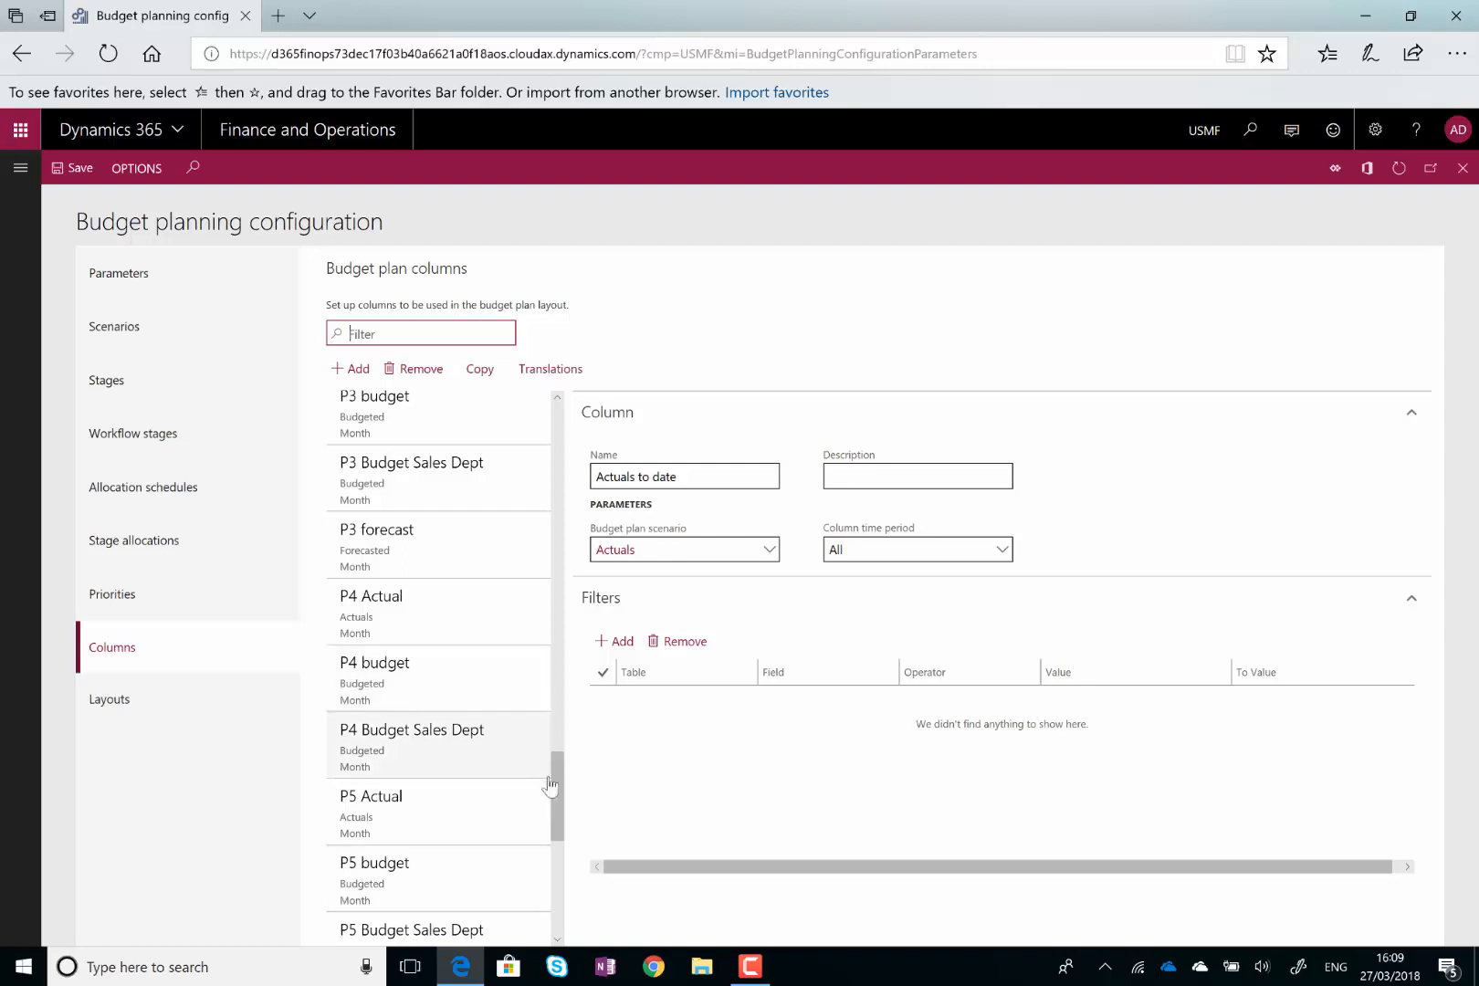
left_click_drag(557, 775, 548, 432)
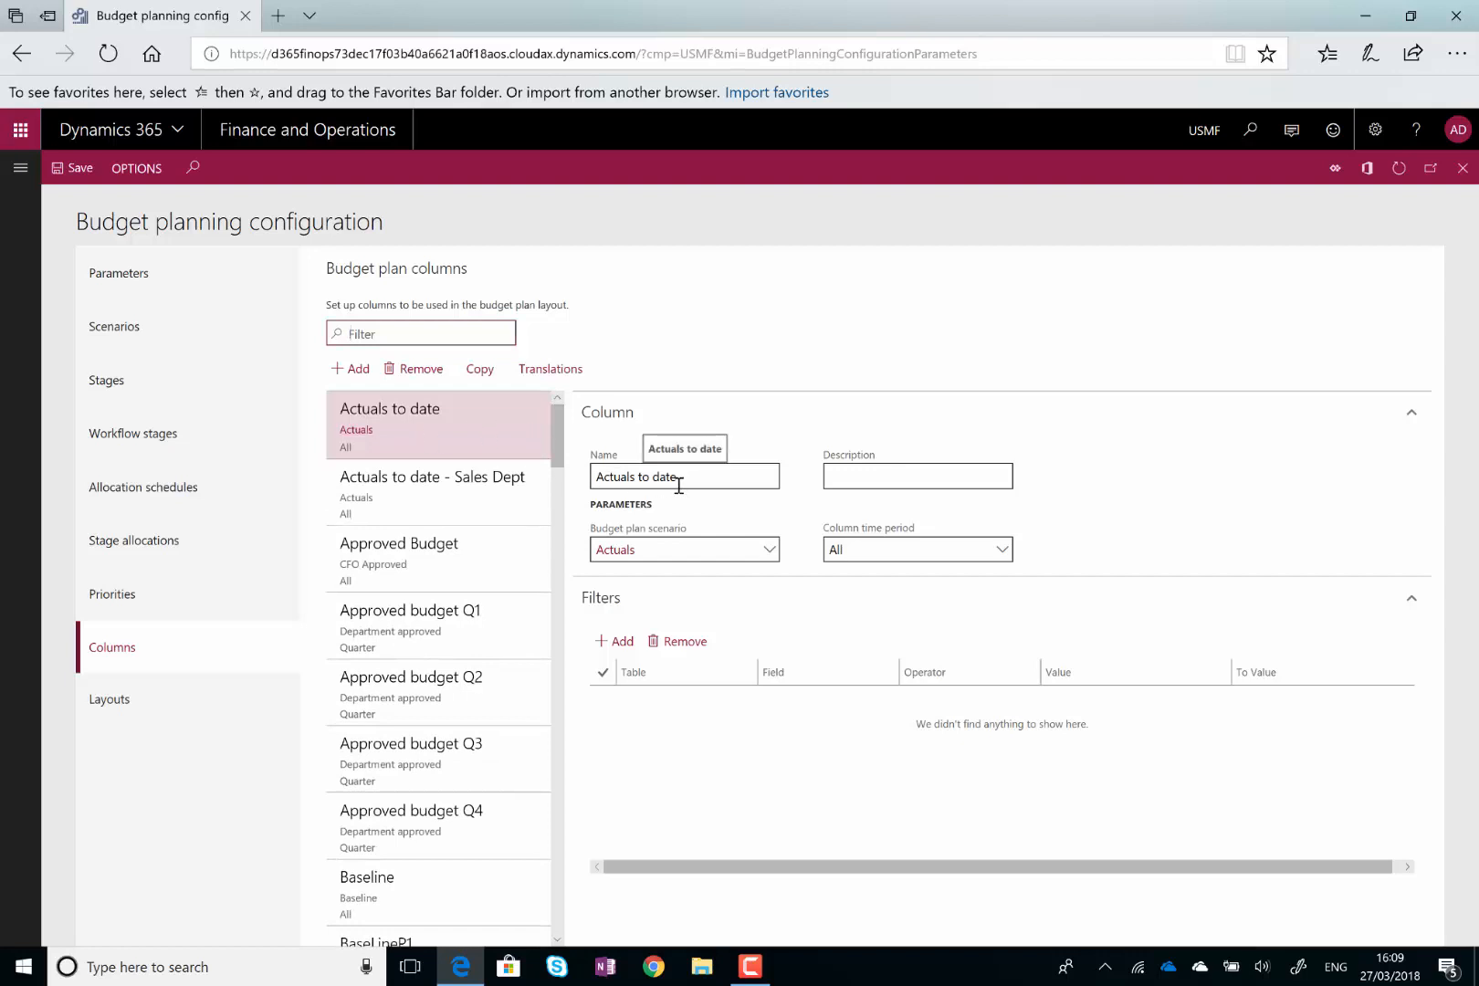
mouse_move(658, 551)
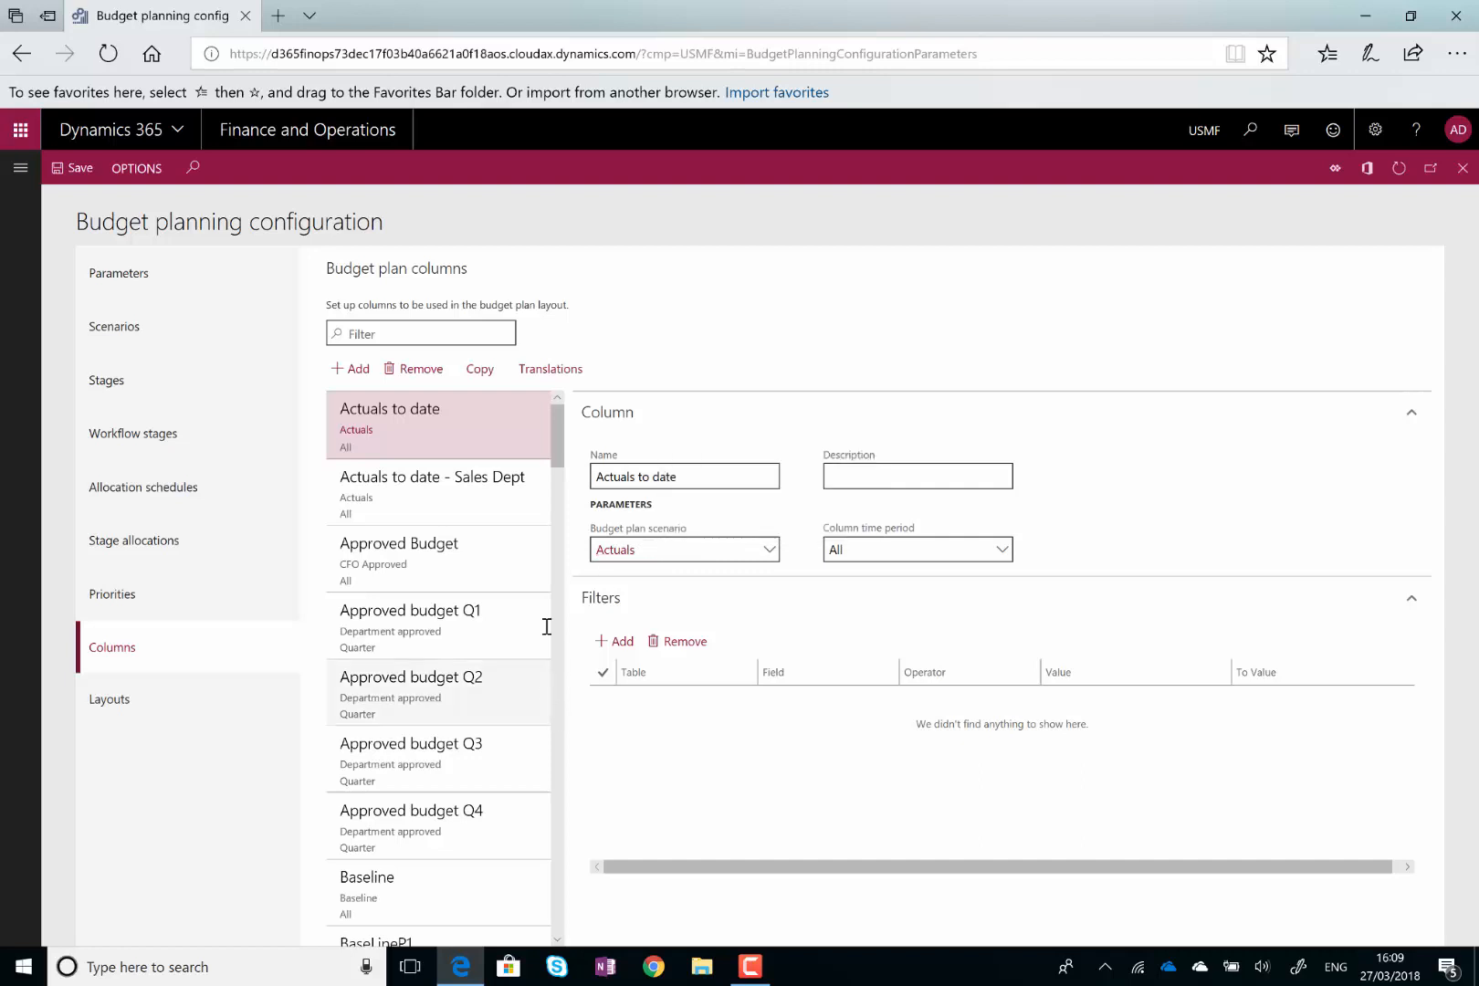
Select the Budgeted column and examine its assigned budget plan scenario
left_click_drag(560, 453, 558, 472)
scroll(515, 595, "down", 3)
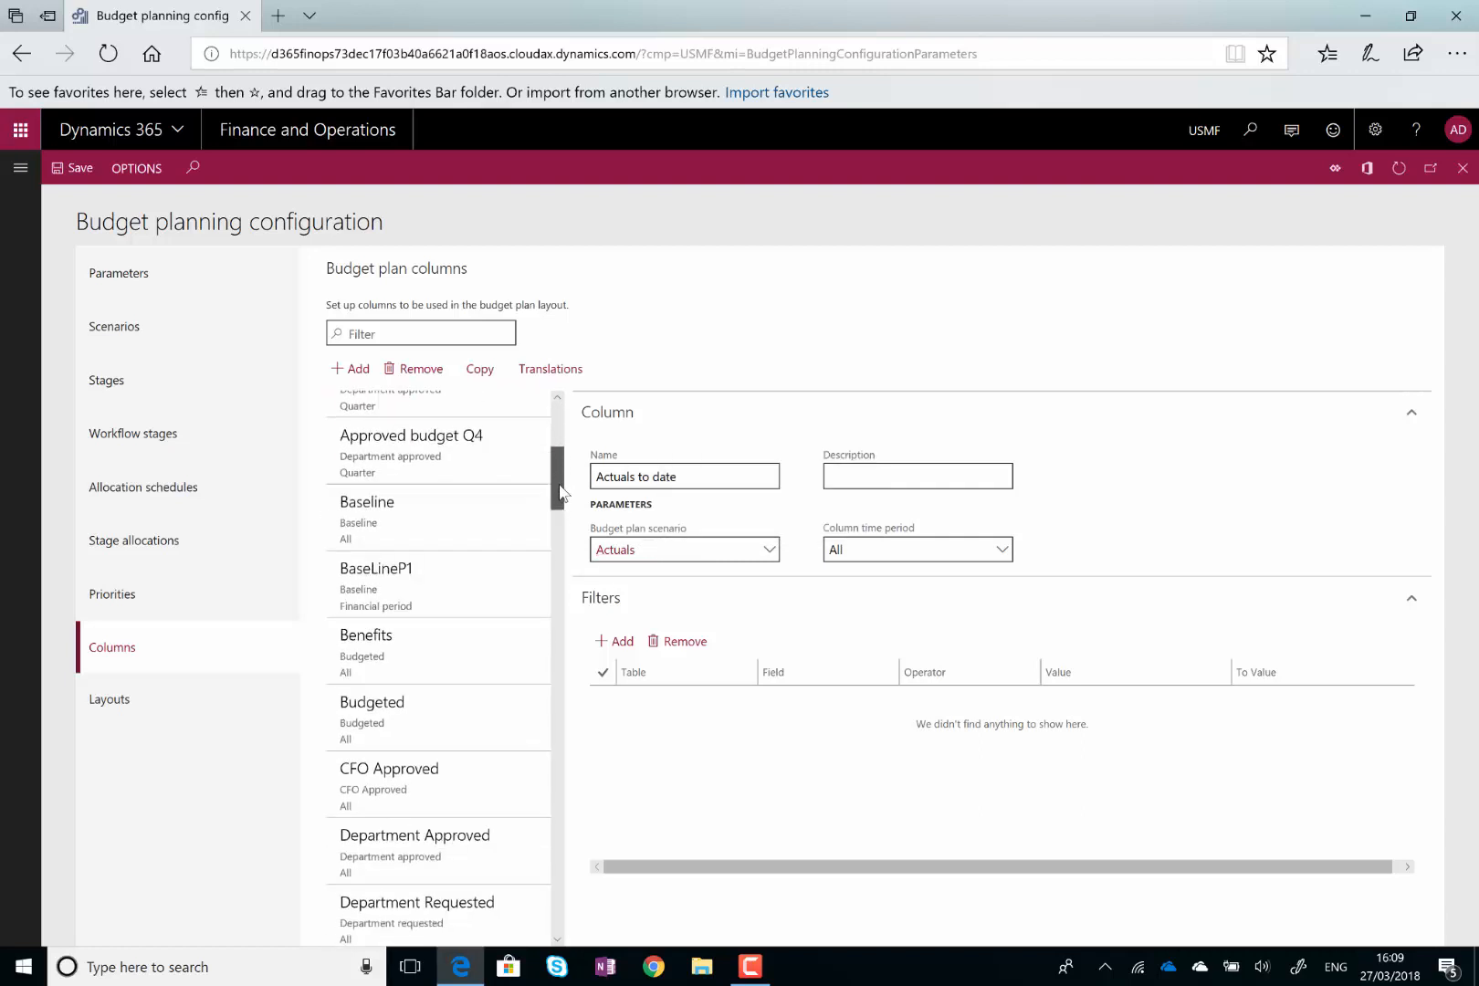
left_click(459, 663)
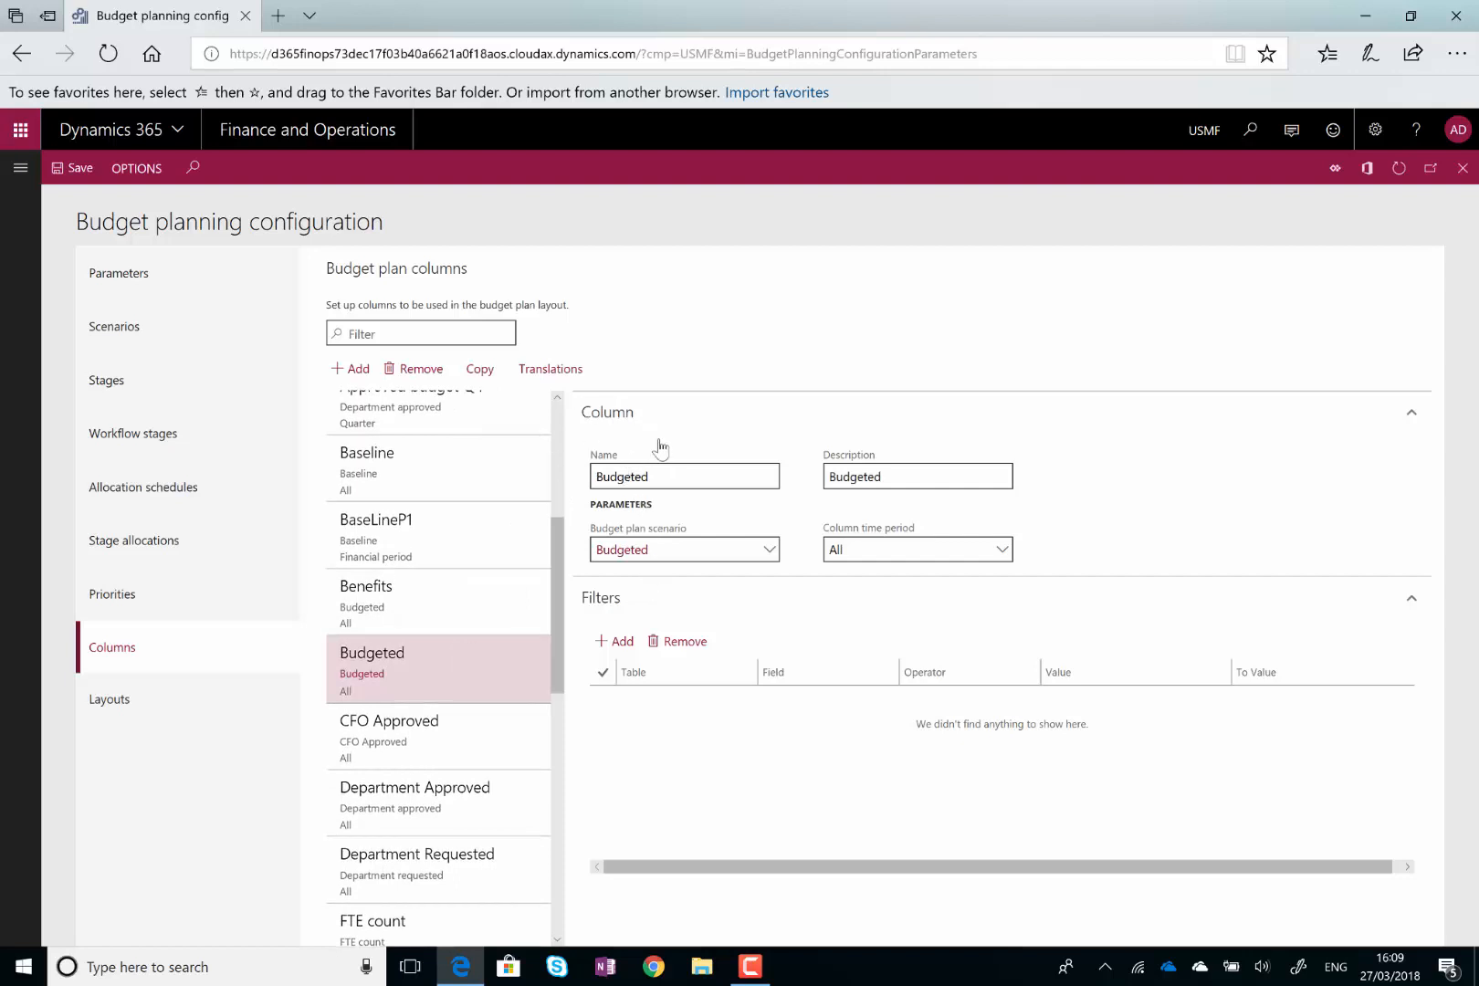
mouse_move(672, 551)
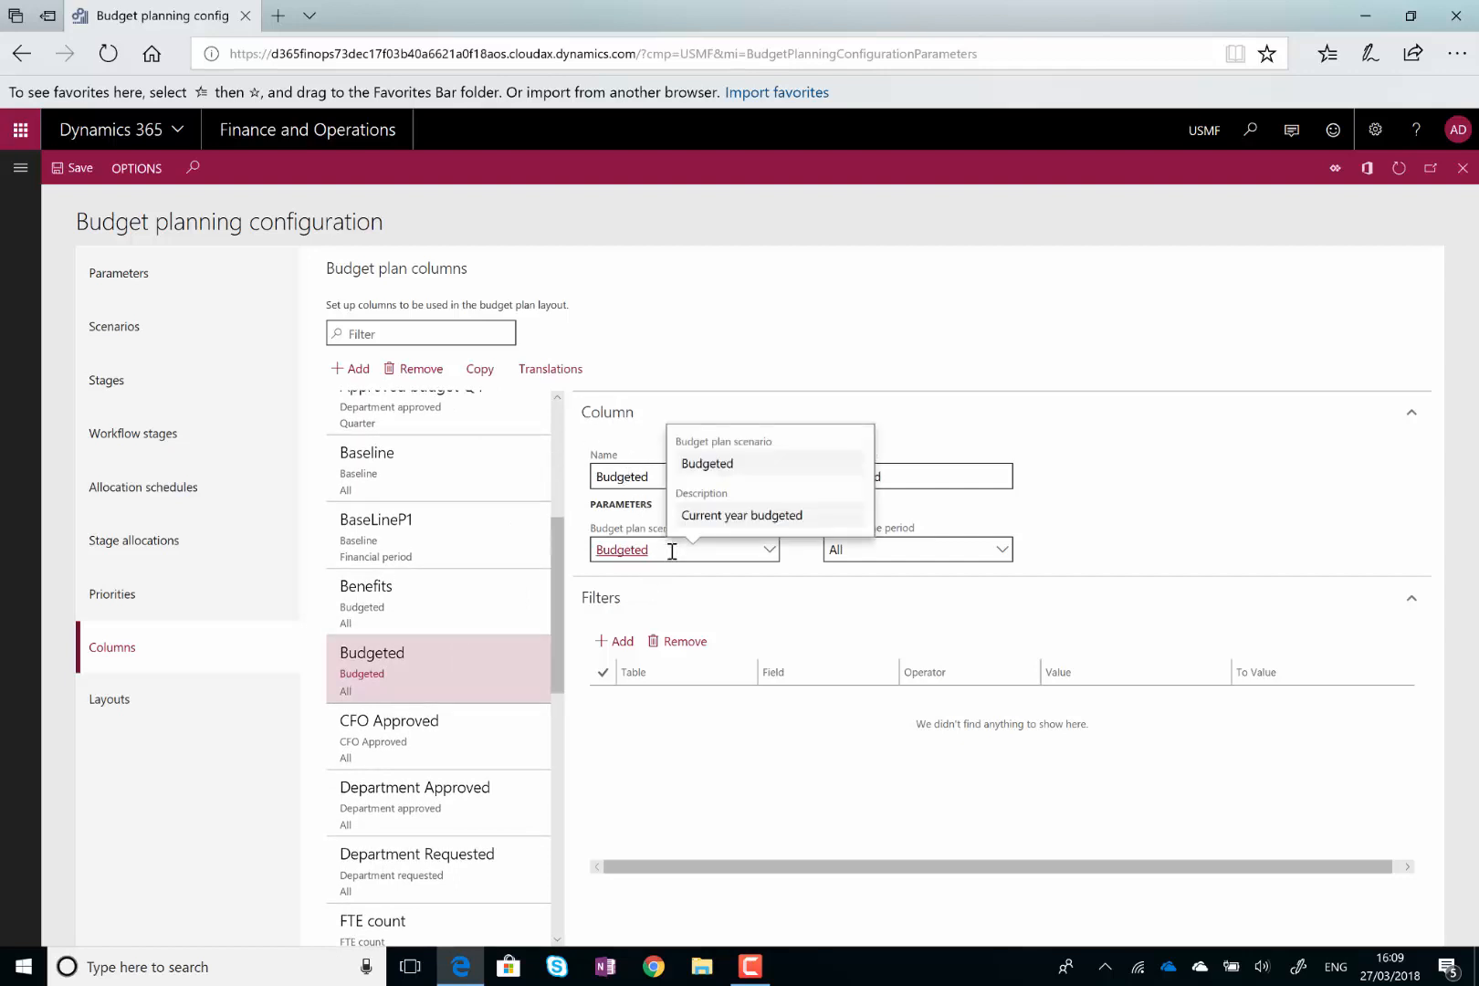
Examine the layout elements and ledger dimension set of the Initial finance targeted budget plan layout
left_click(147, 711)
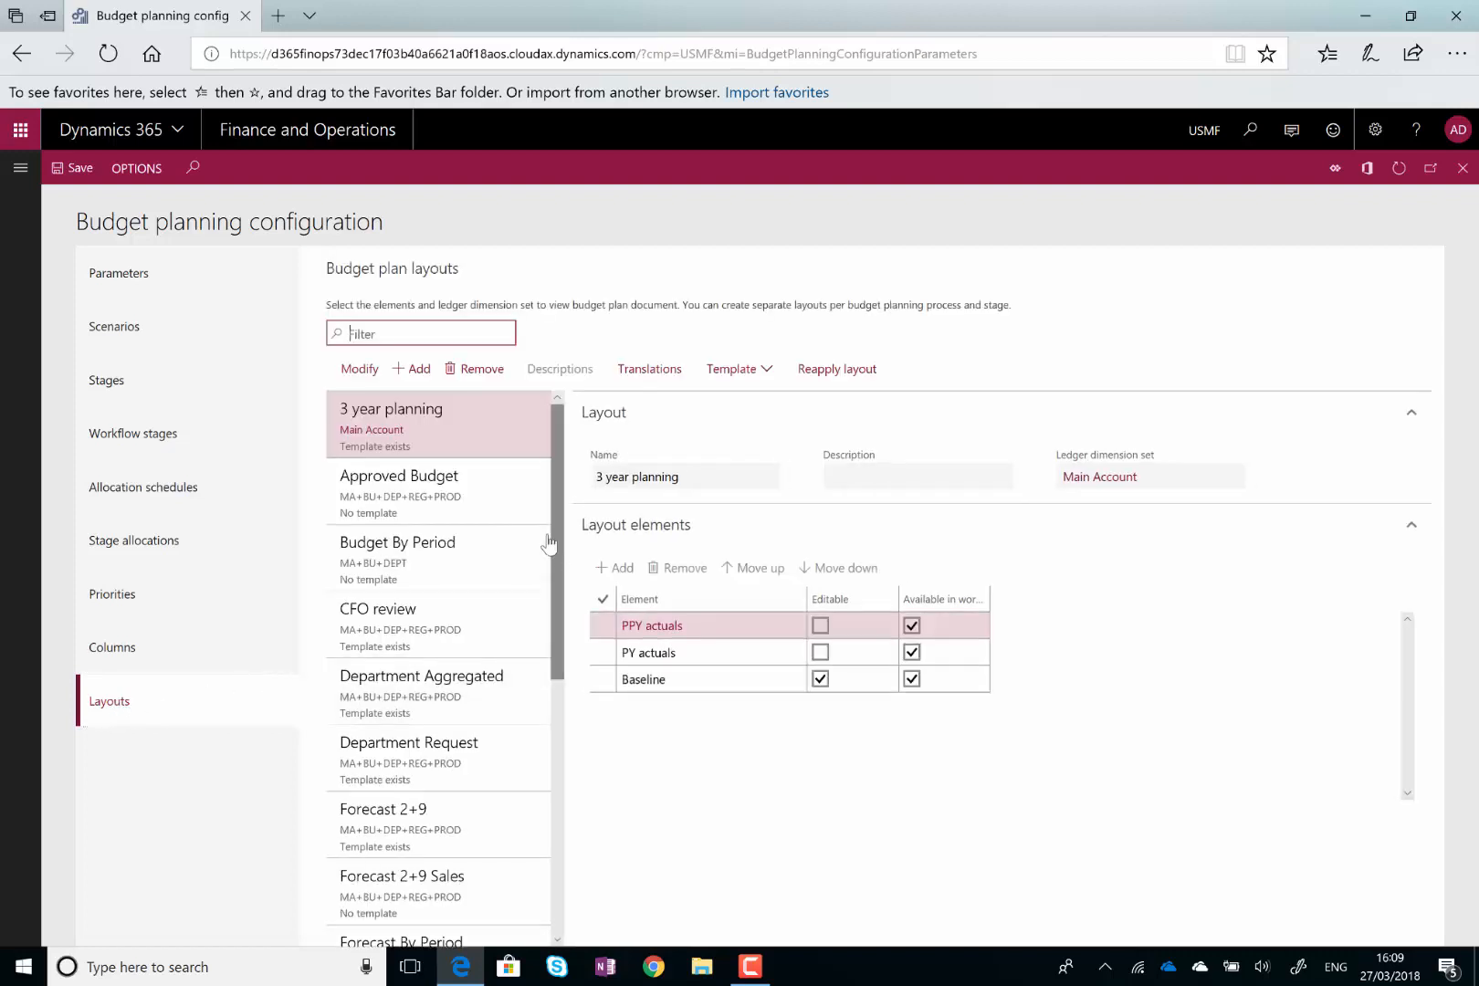
left_click_drag(561, 514, 561, 697)
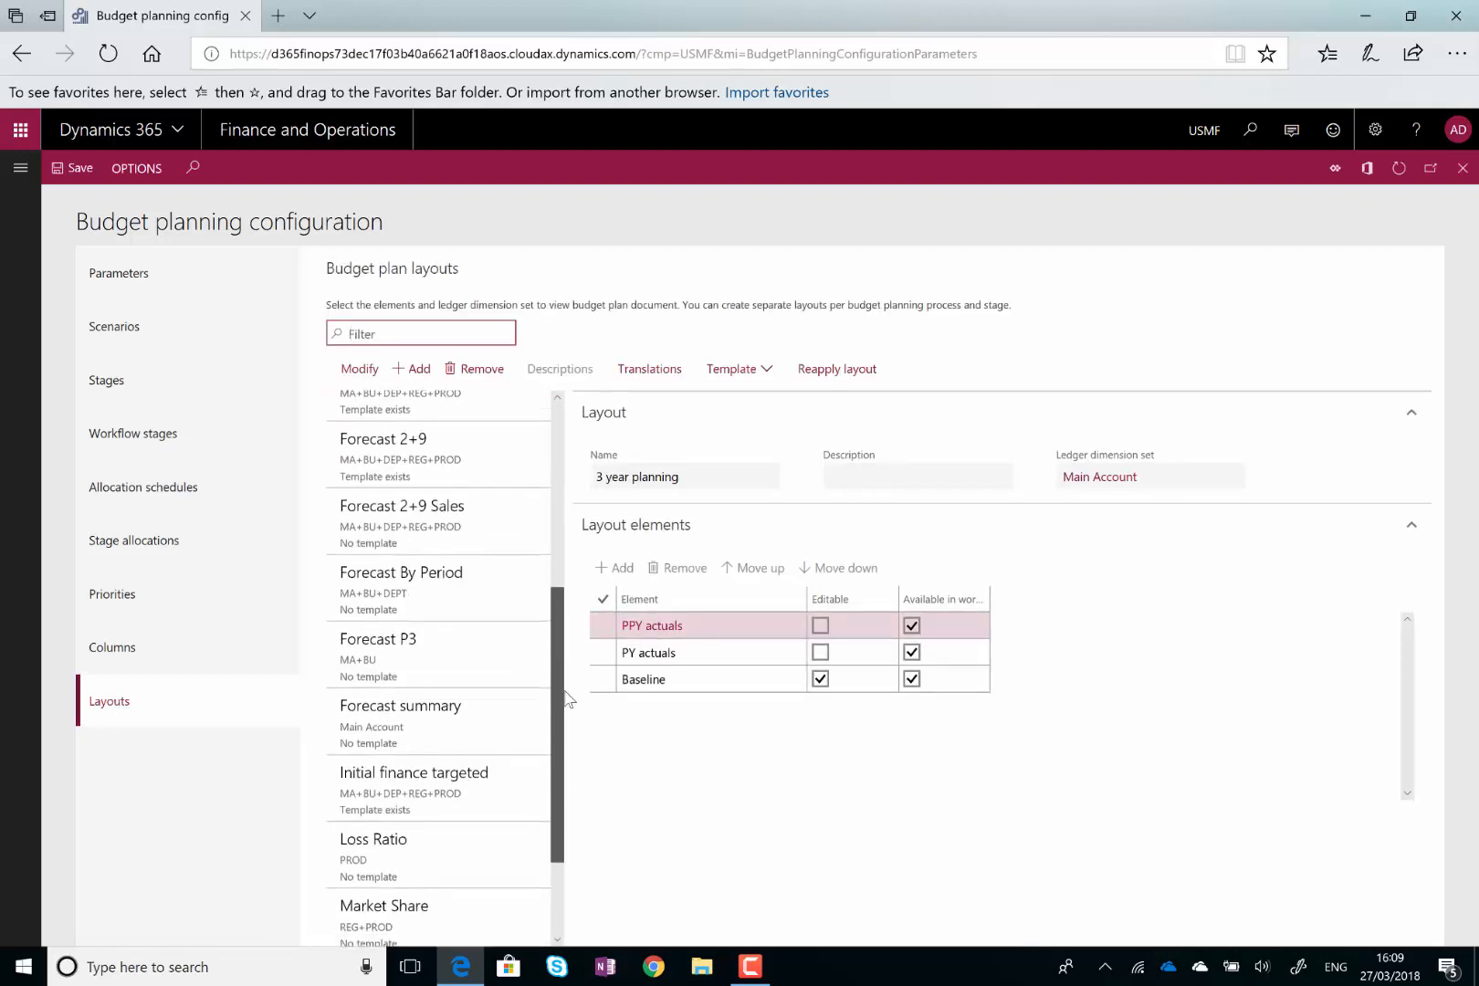
left_click(502, 778)
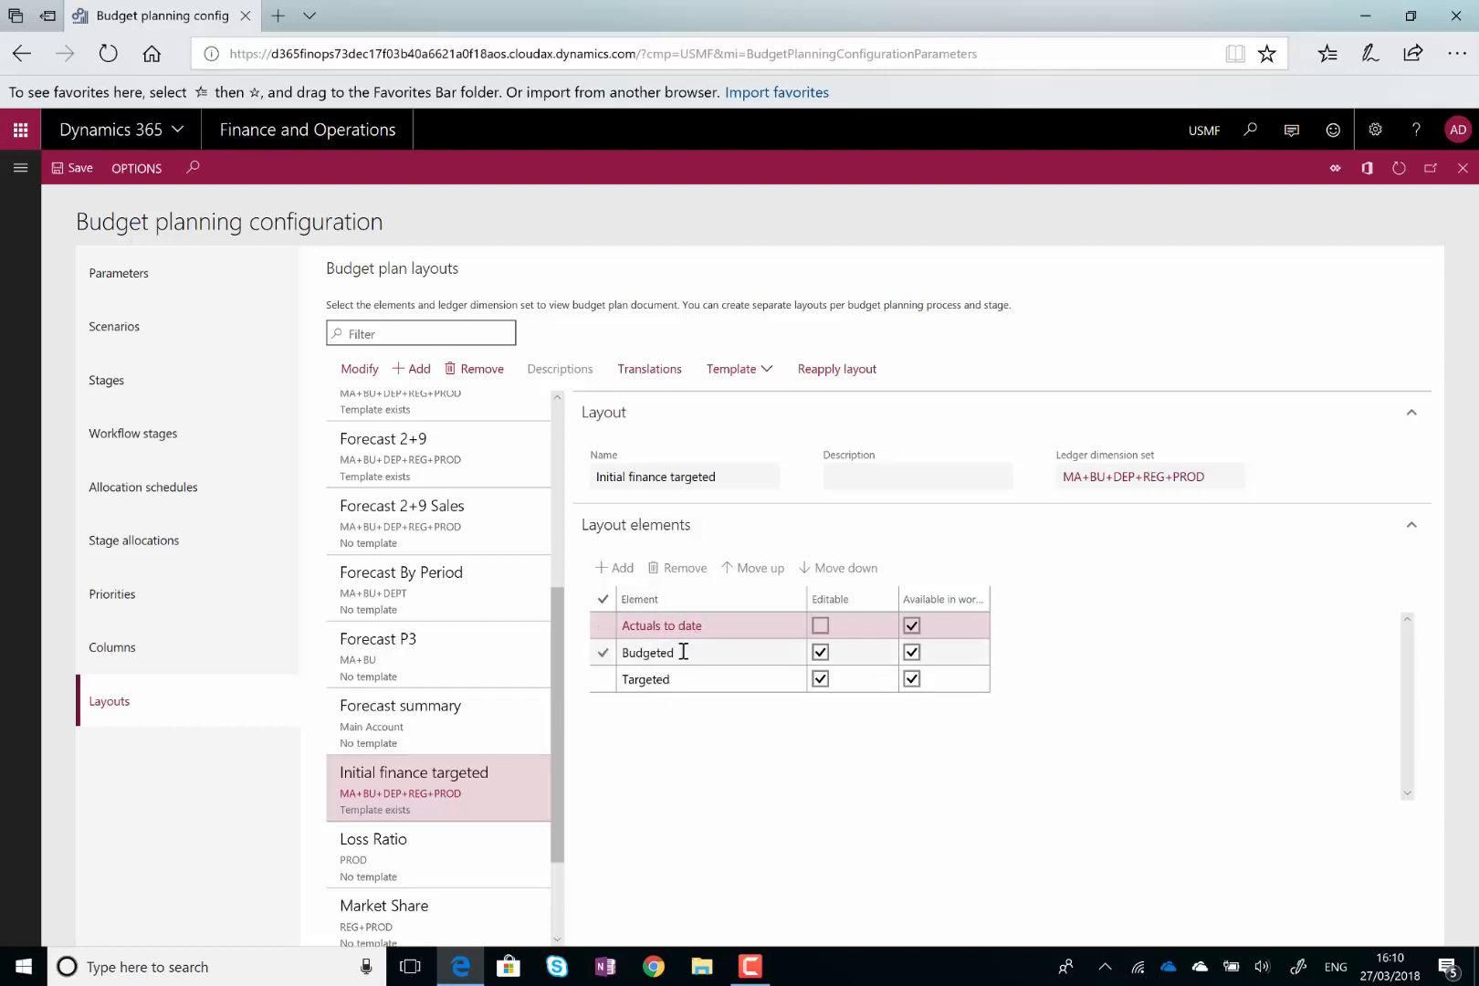
mouse_move(683, 659)
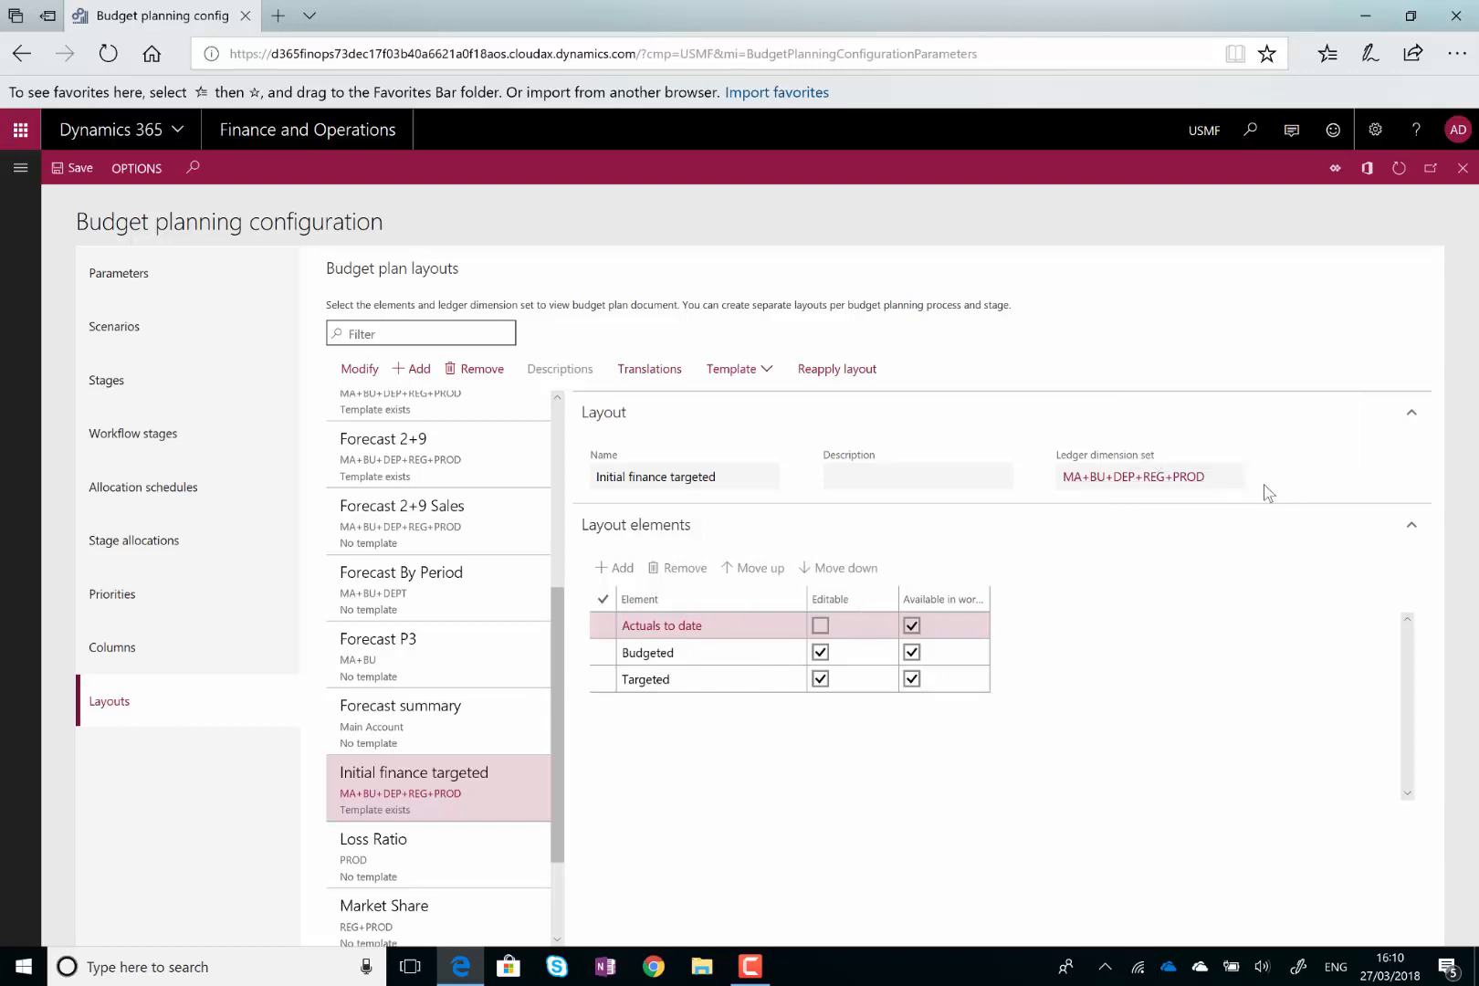
mouse_move(1074, 493)
Return to the Budget planning workspace and start generating a budget plan from the general ledger
left_click(303, 137)
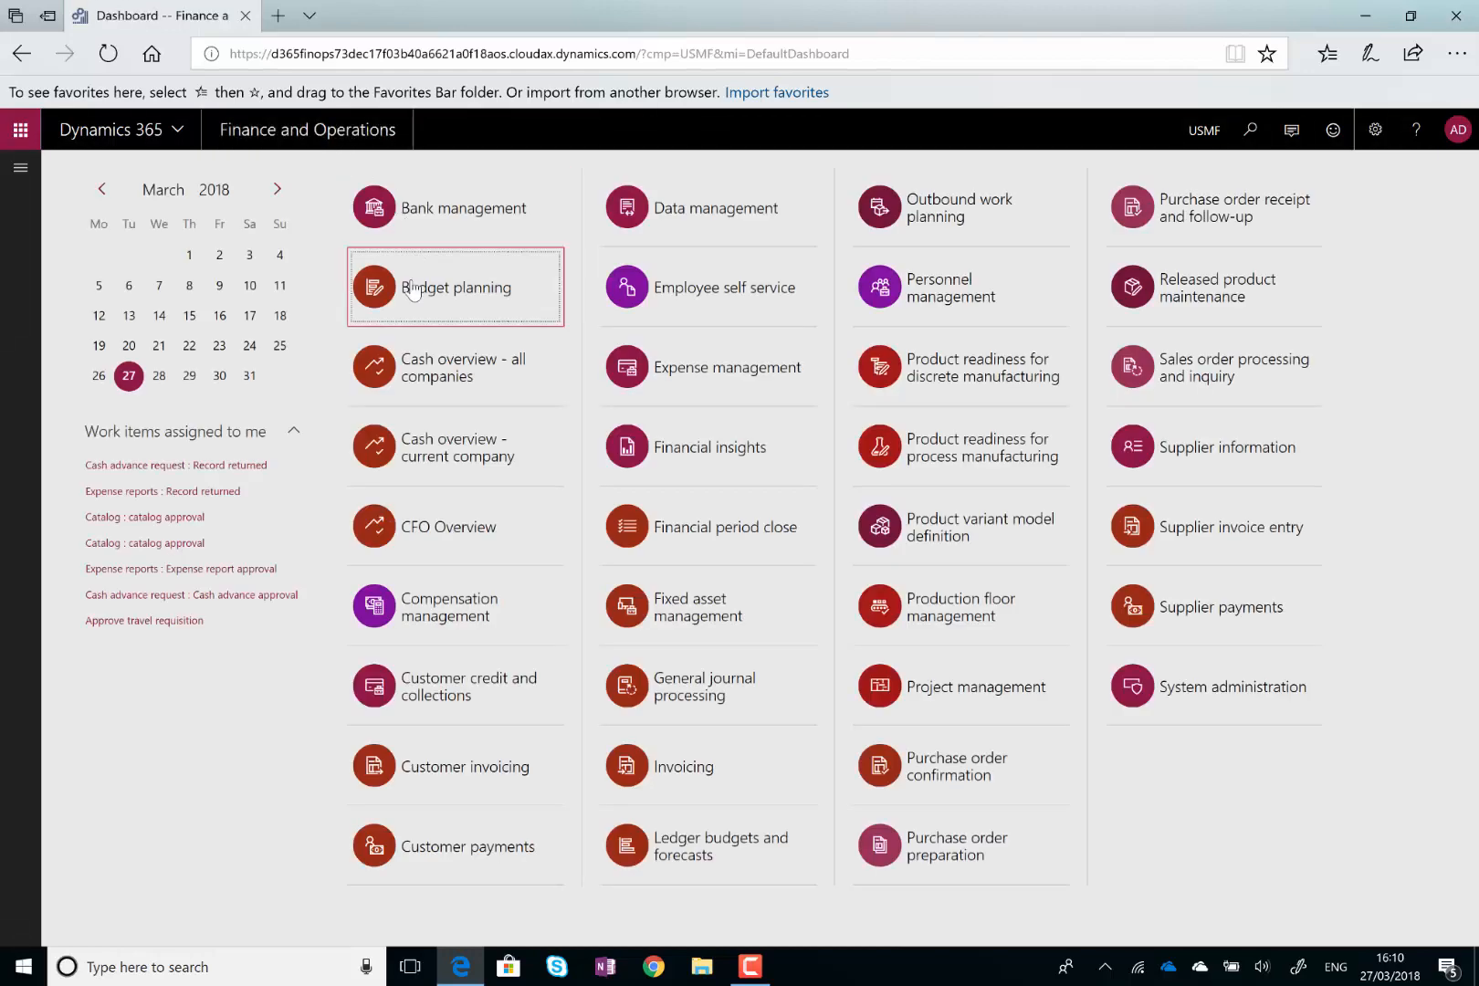
left_click(418, 288)
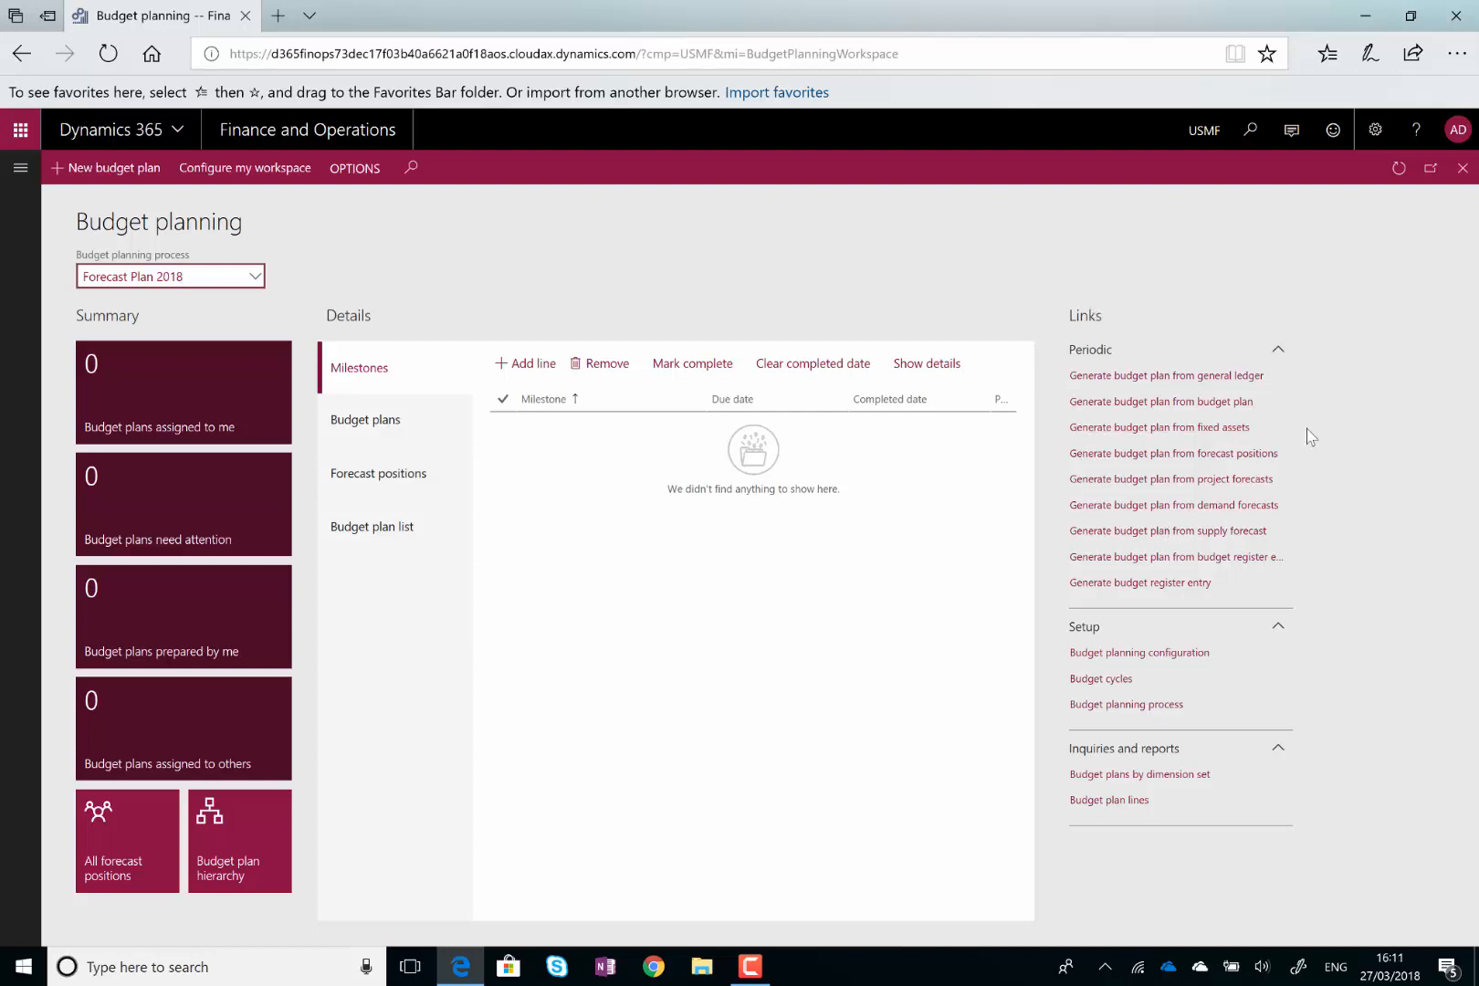
left_click(1143, 377)
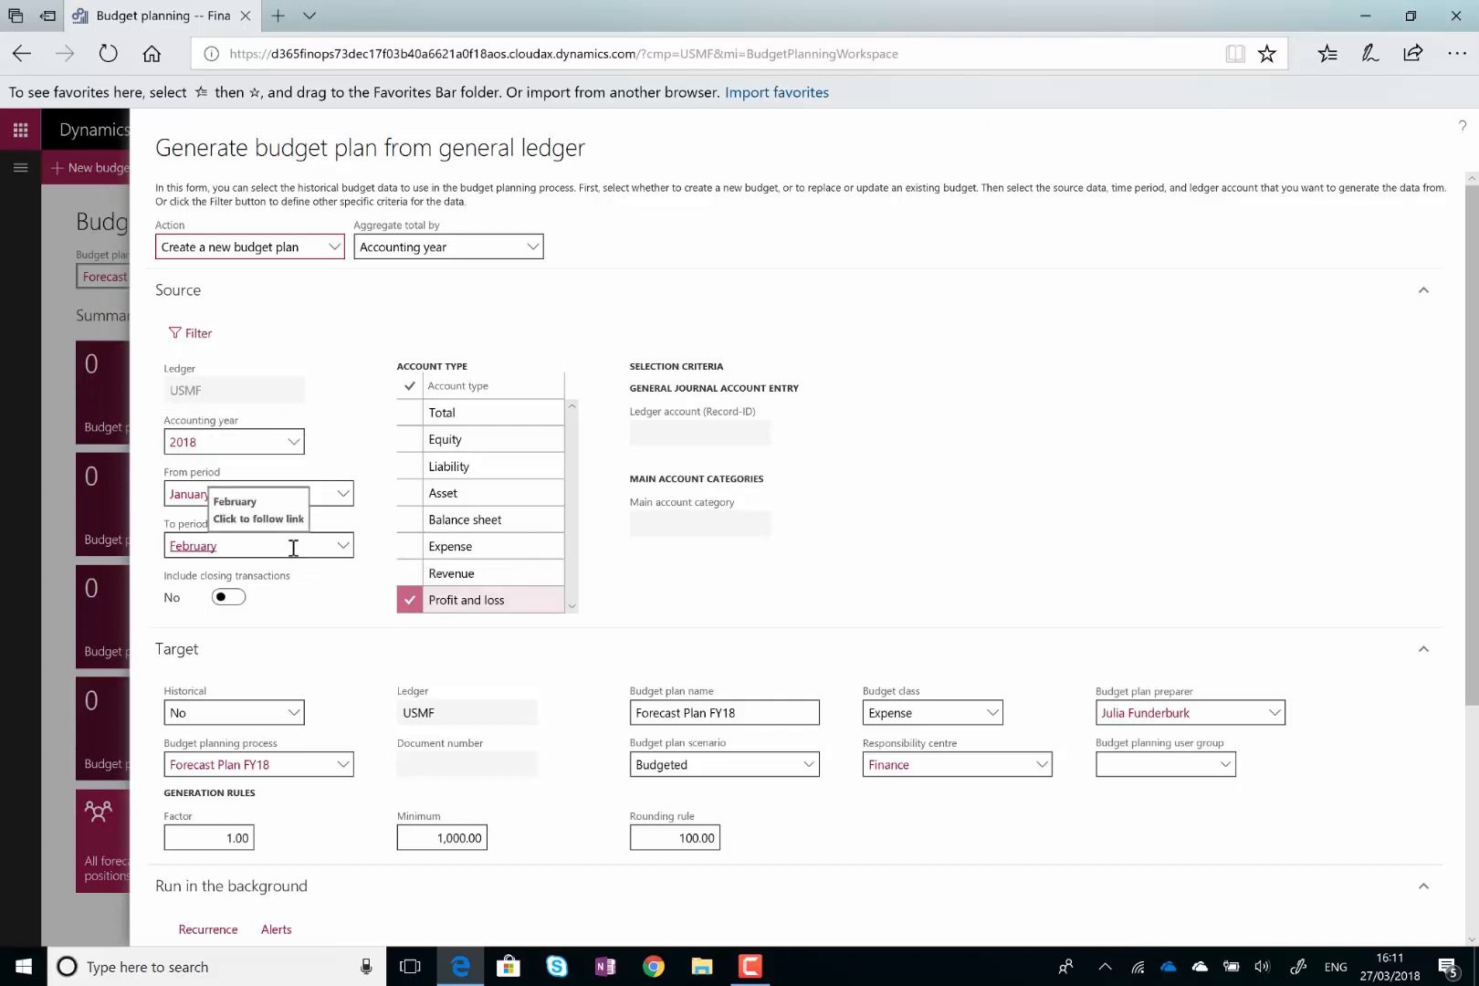
Set the target budget planning process and budget plan name to Forecast Plan 2018, with Actuals as the budget plan scenario
left_click(343, 768)
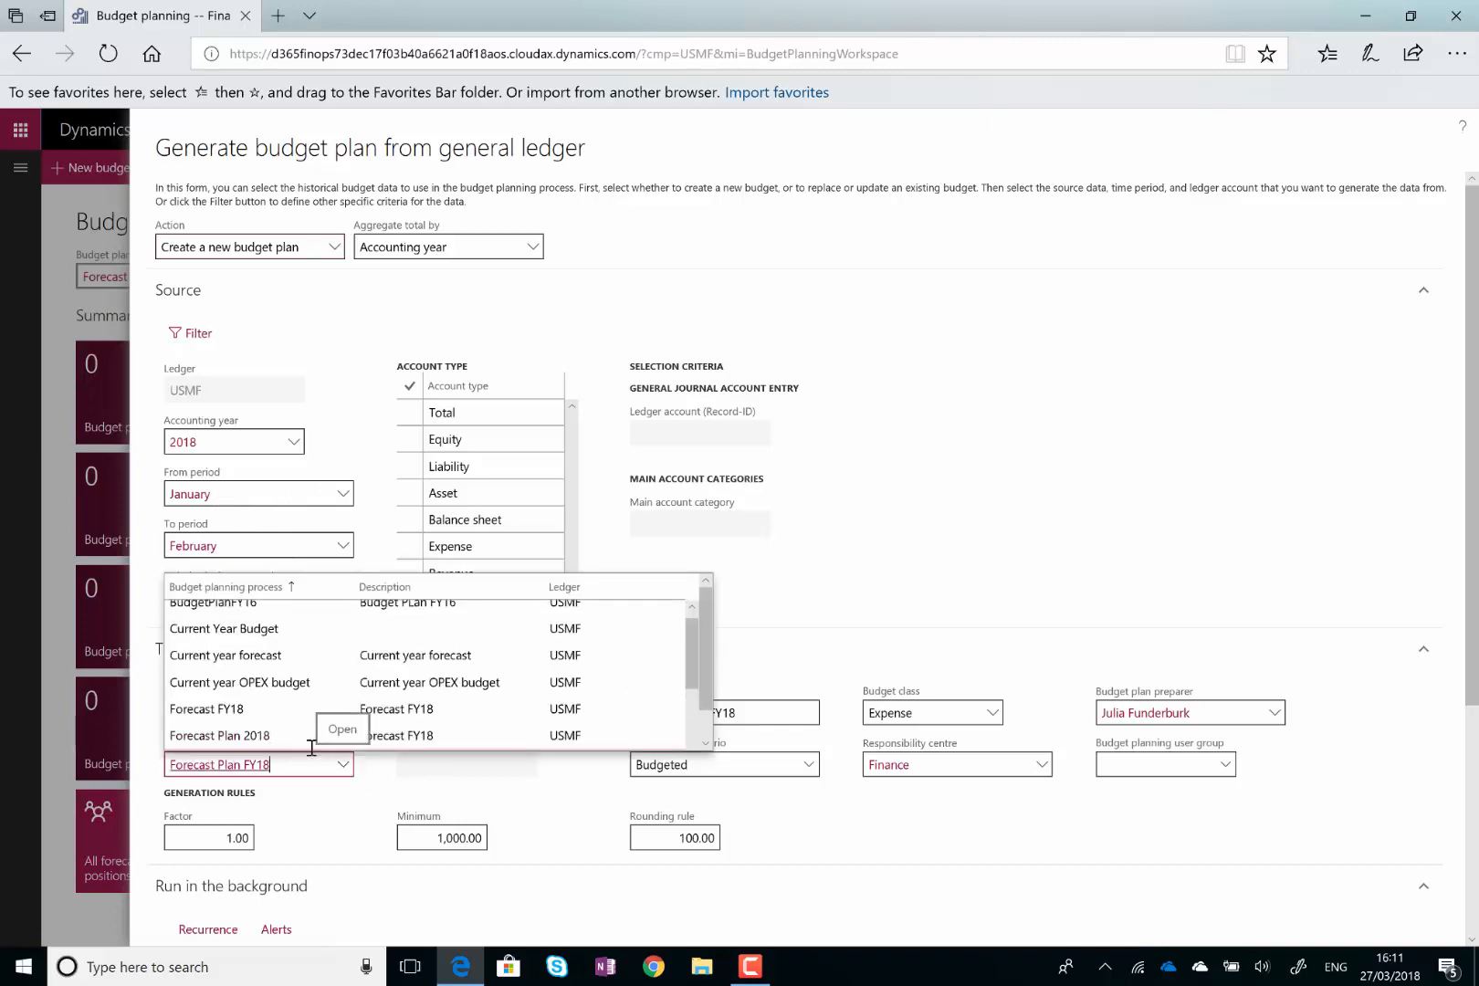
left_click(277, 736)
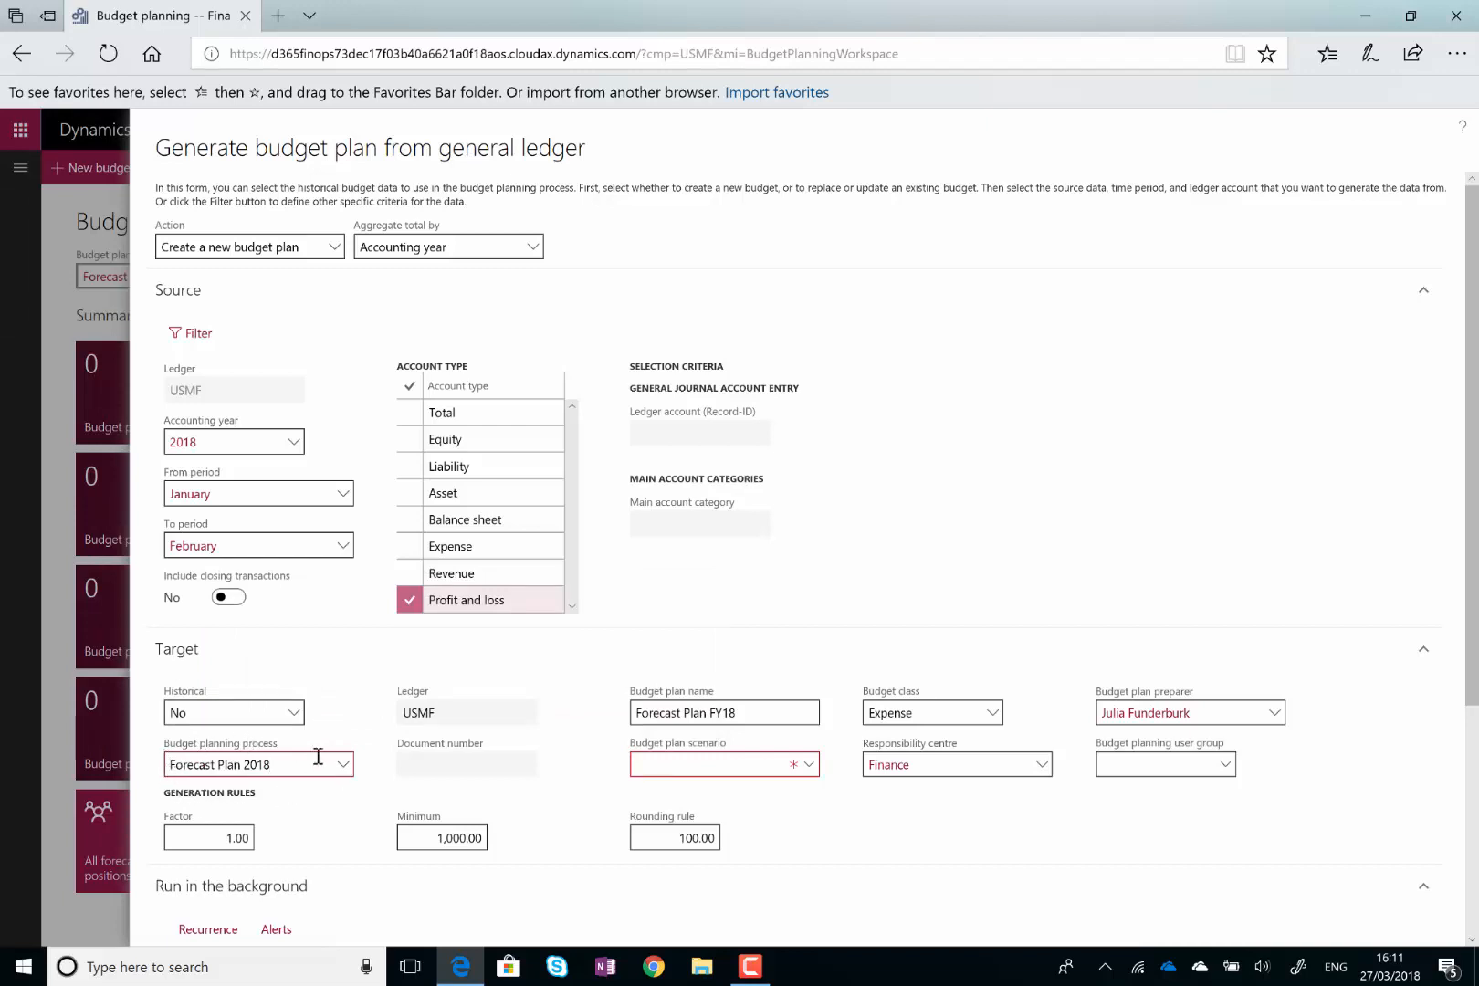
left_click(757, 714)
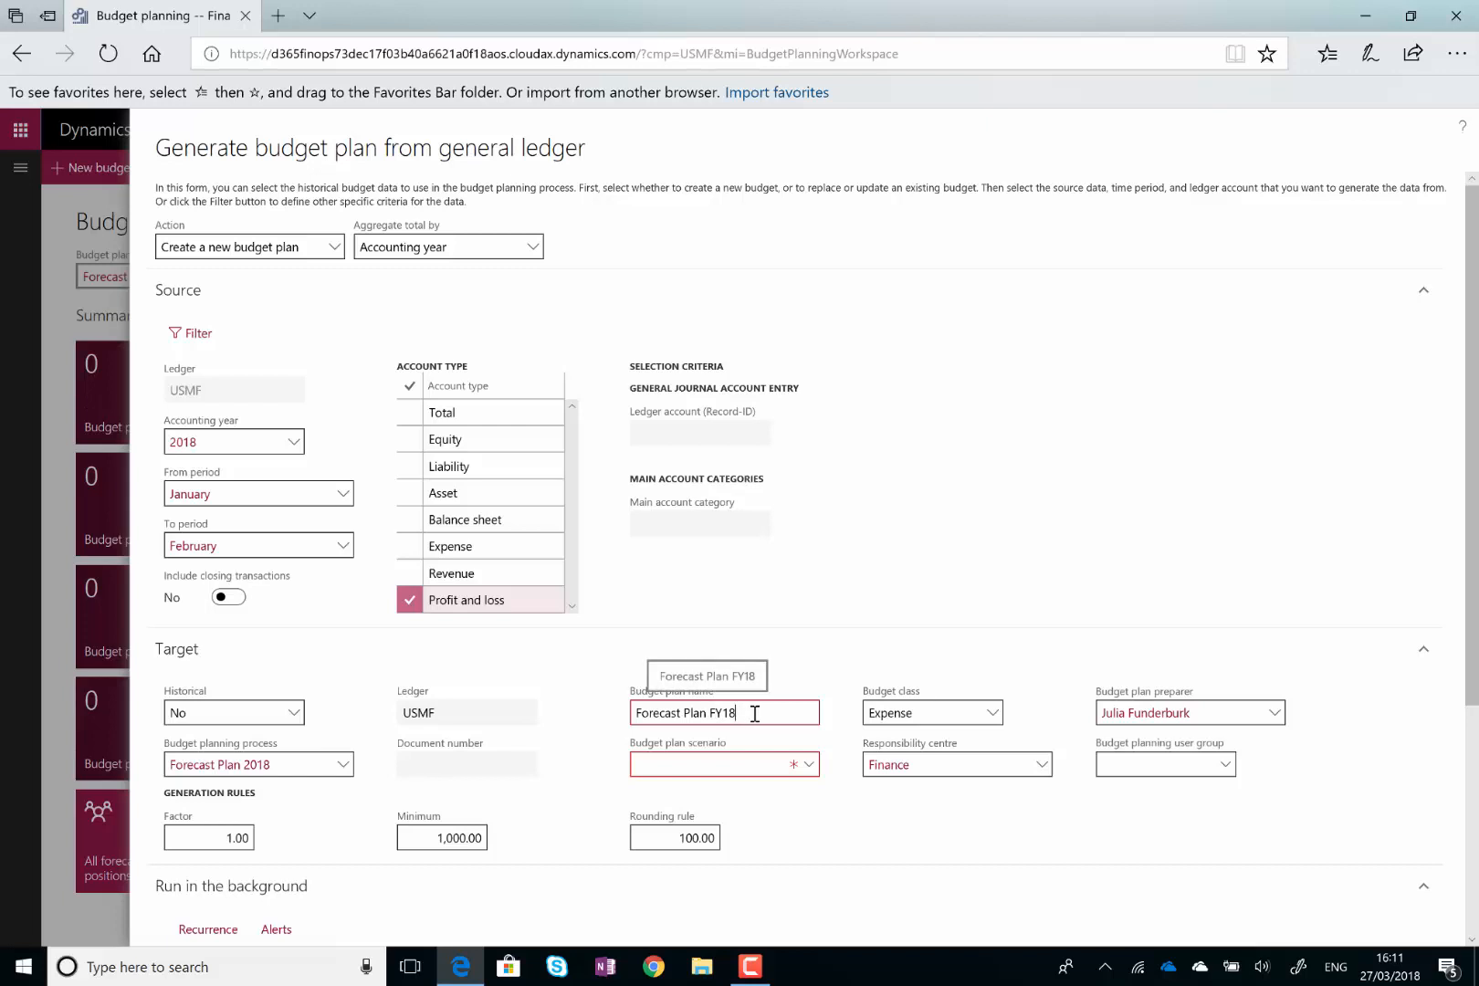
double_click(721, 714)
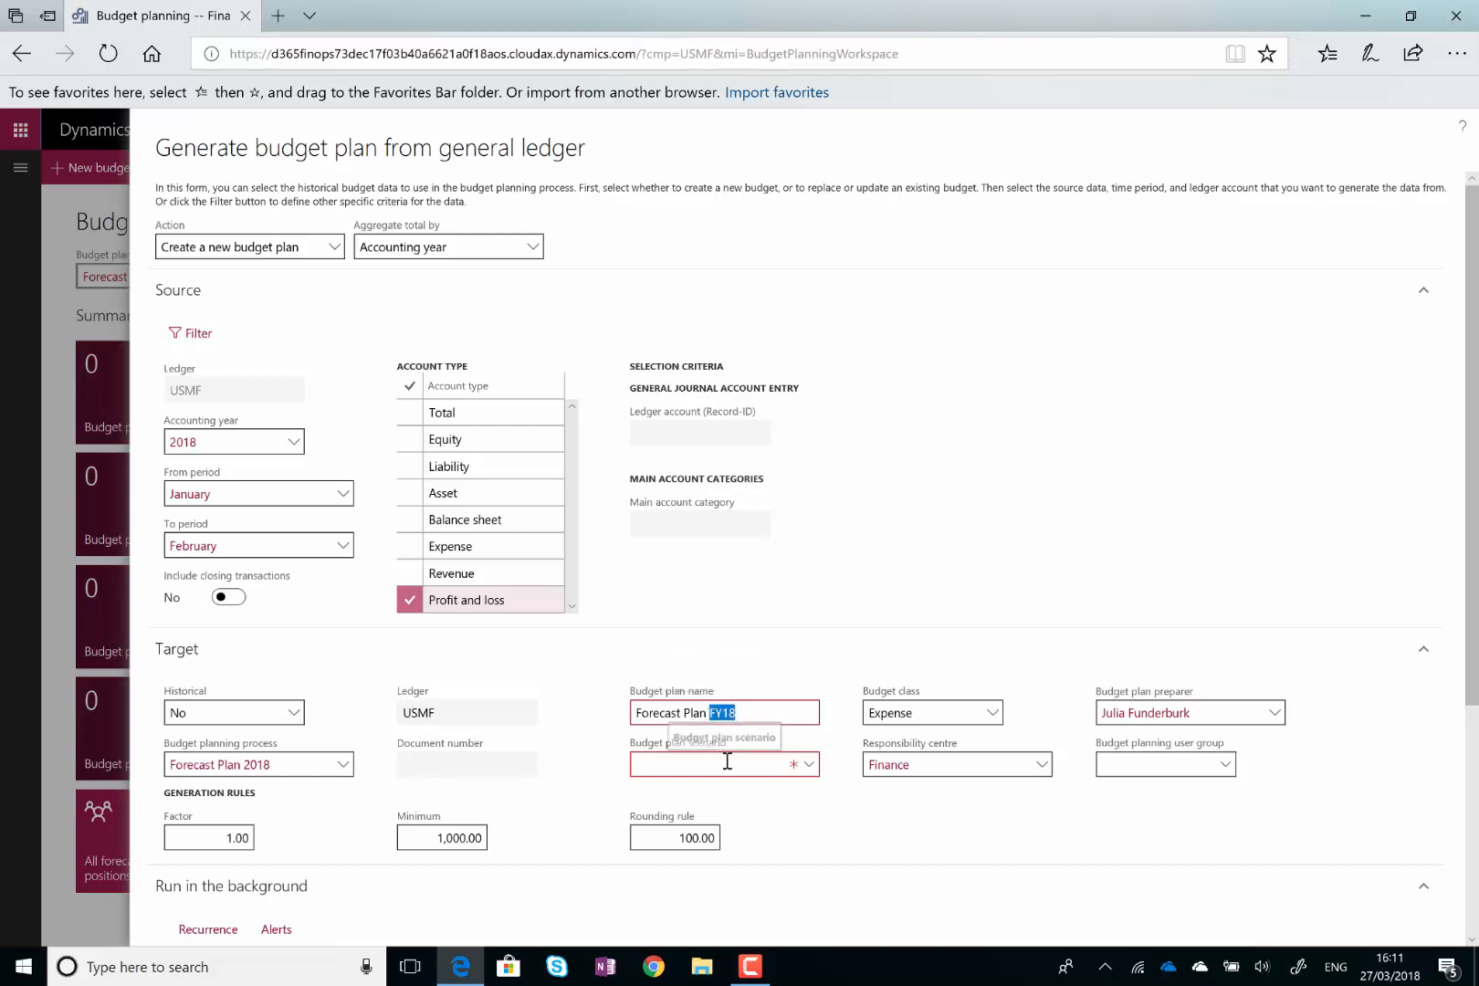
type("2018")
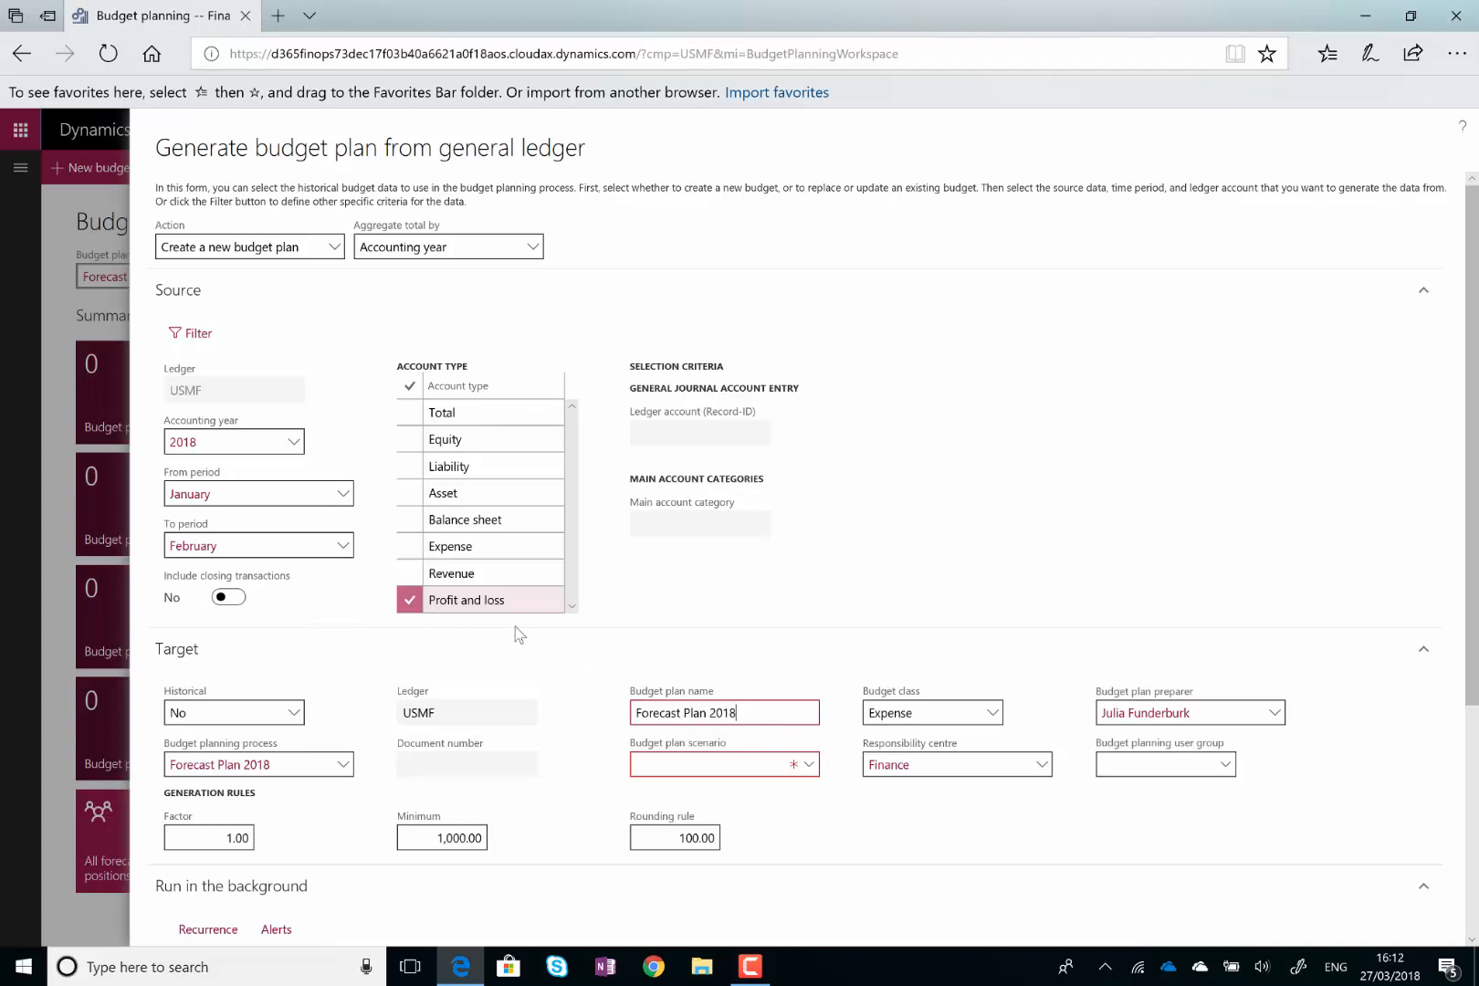
left_click(809, 766)
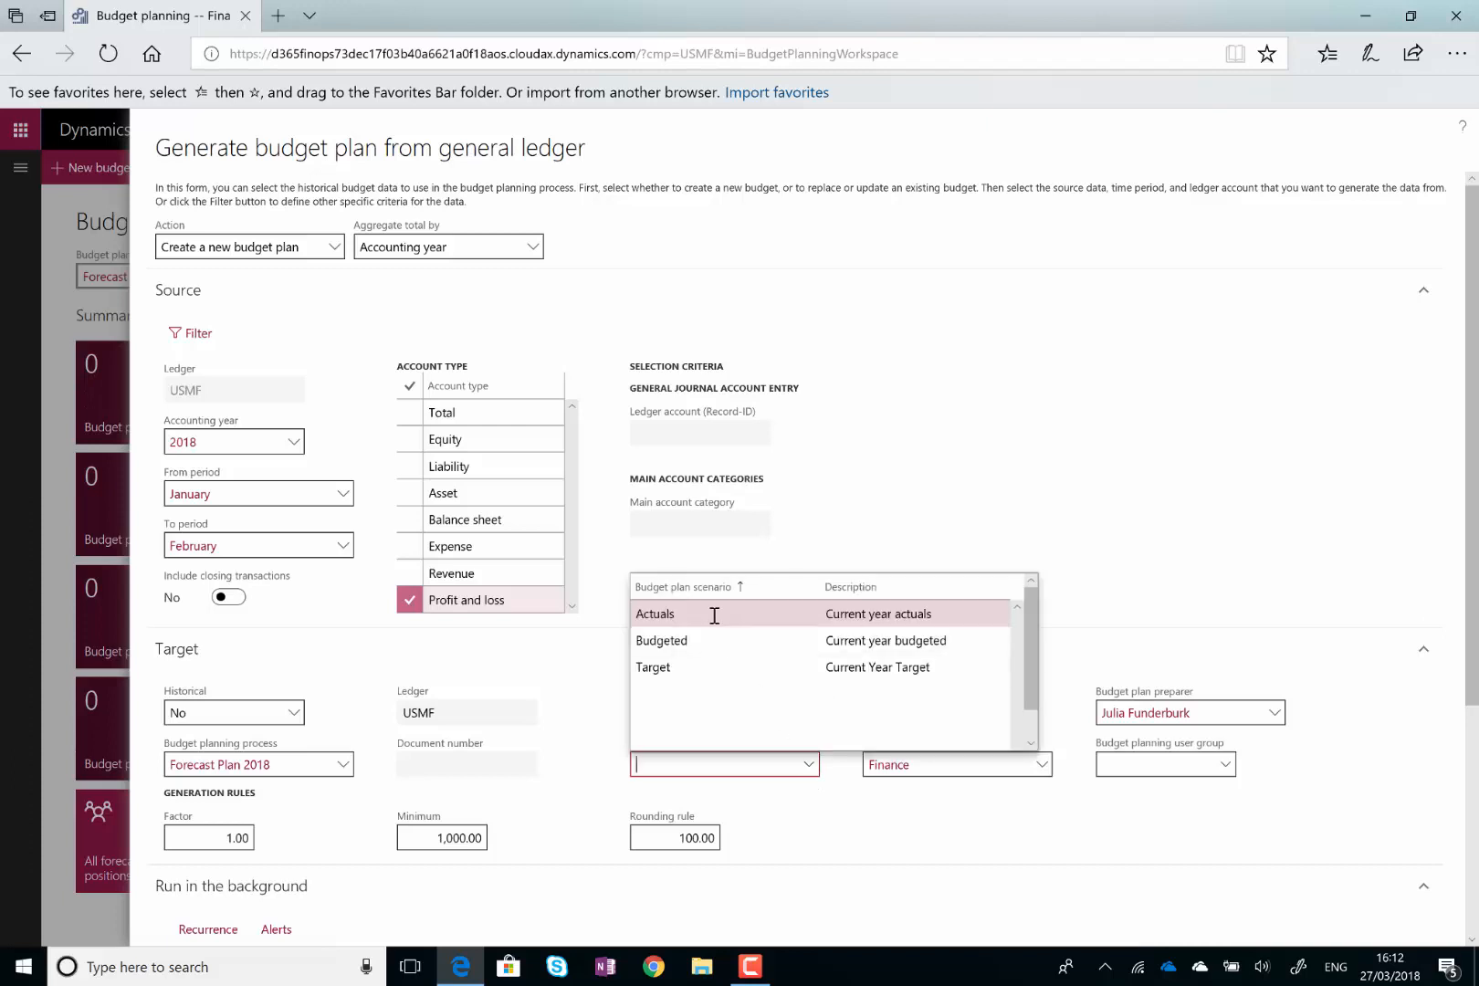
left_click(714, 614)
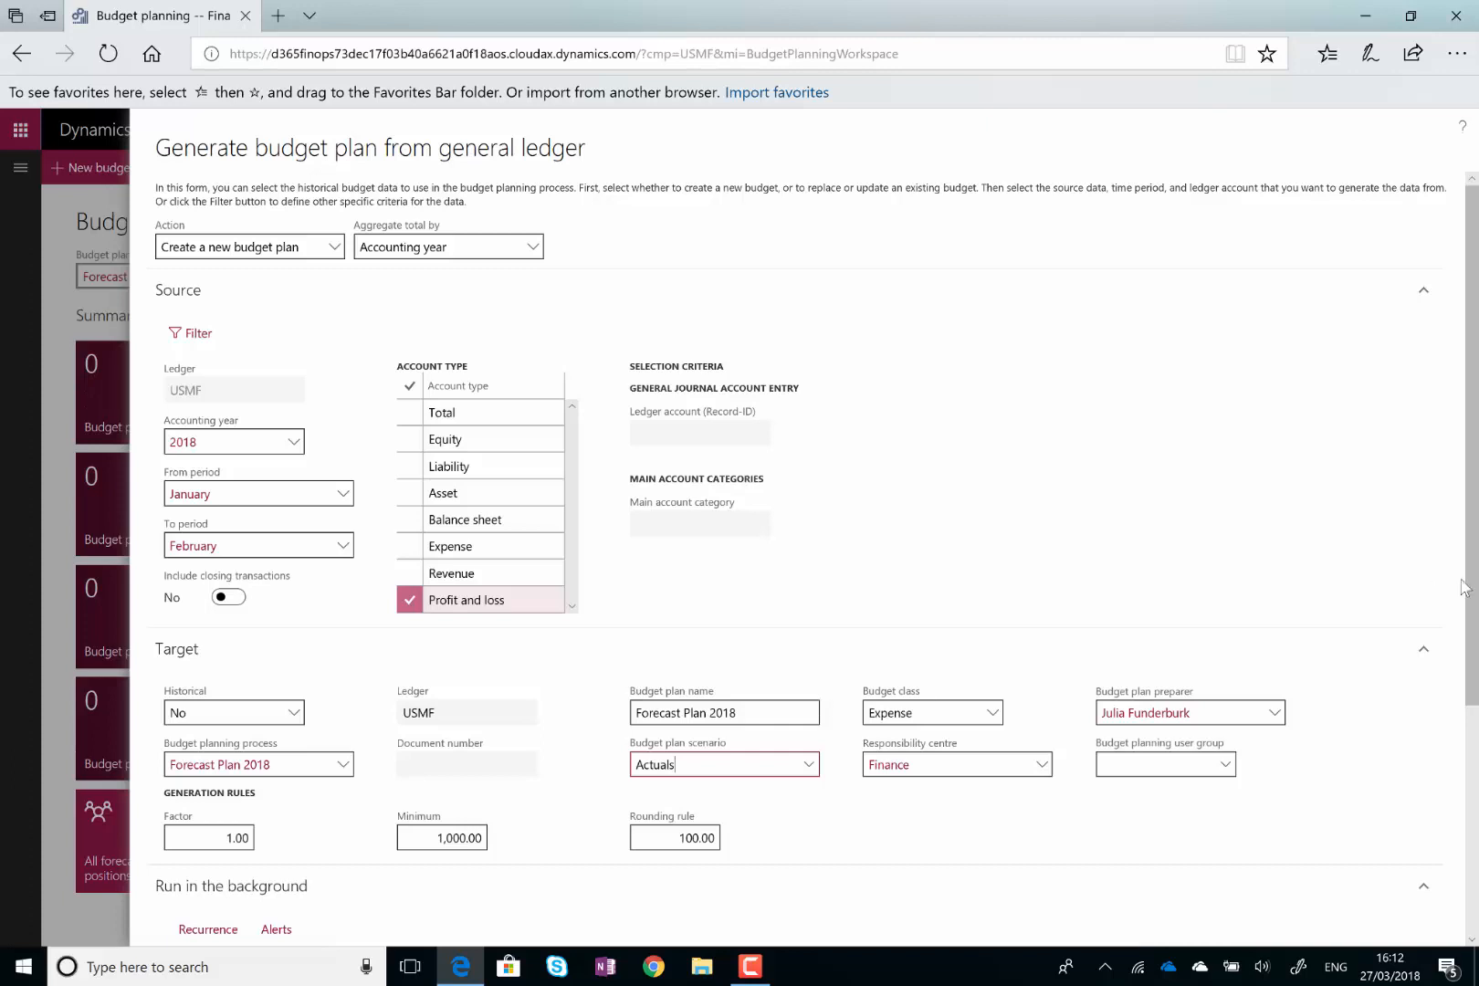
Generate the budget plan from the general ledger and show the workspace's budget plan list
left_click_drag(1475, 557, 1477, 678)
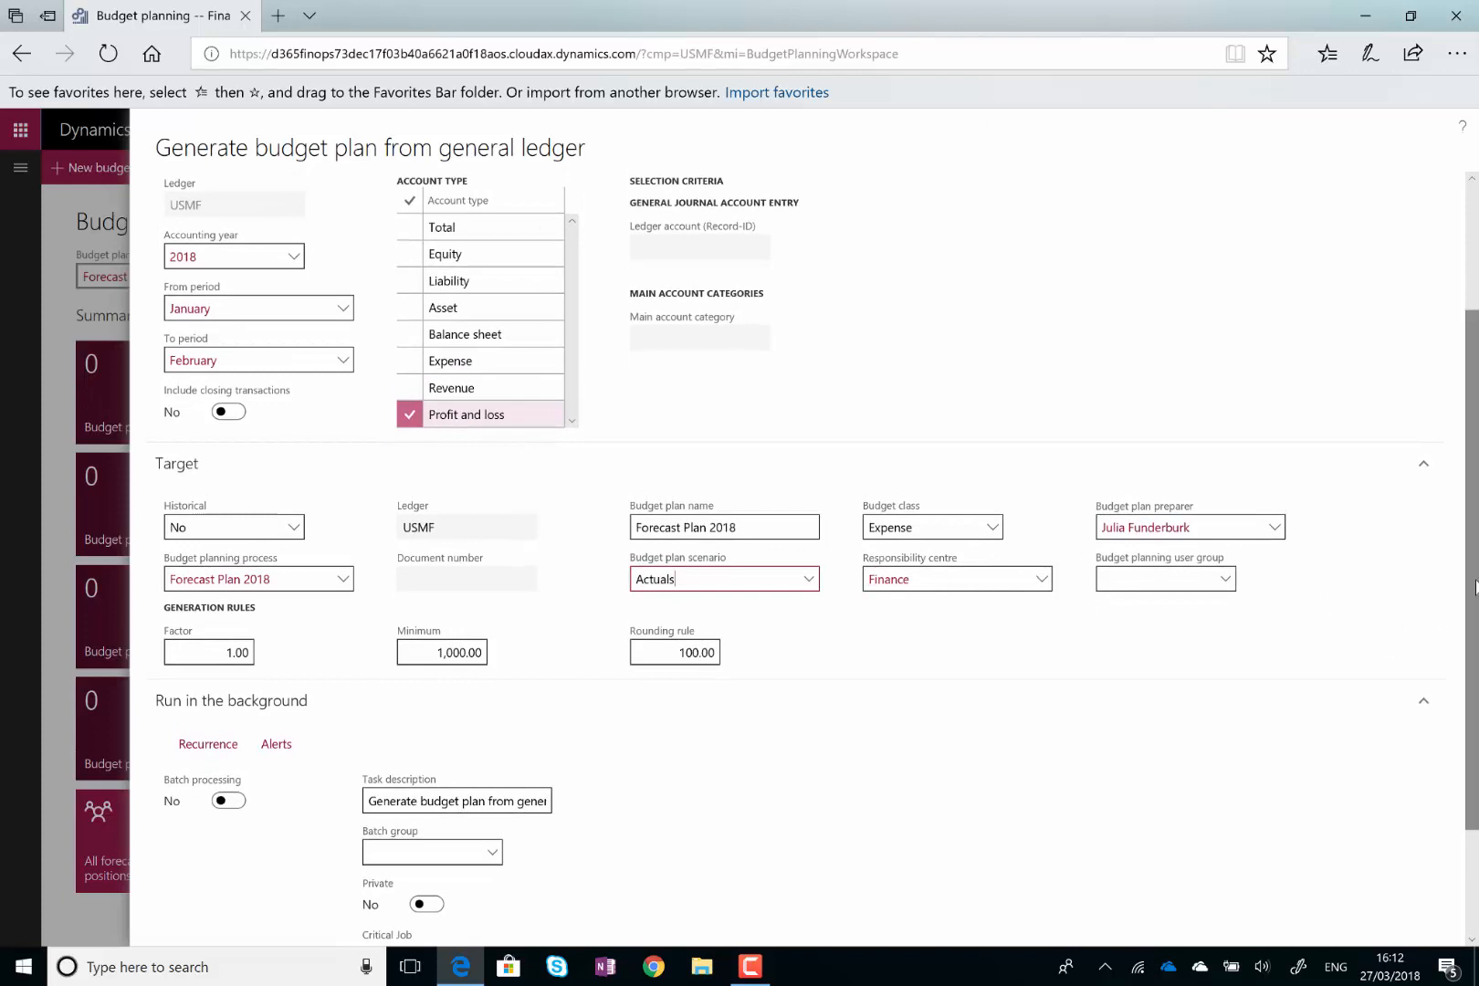
left_click_drag(1475, 587, 1476, 801)
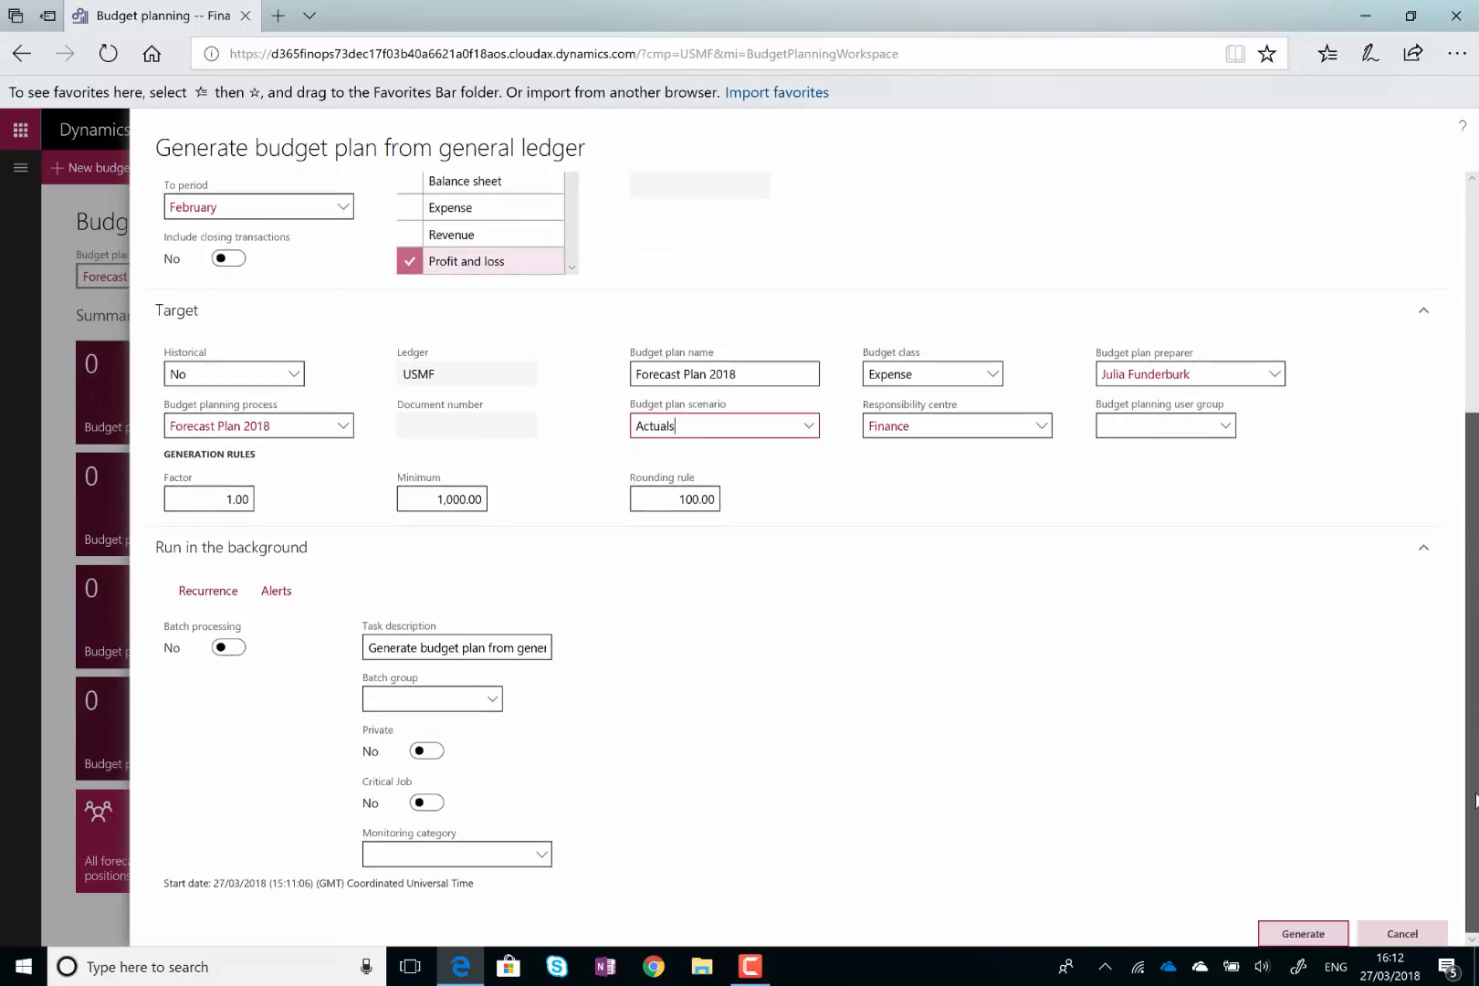
left_click(1300, 933)
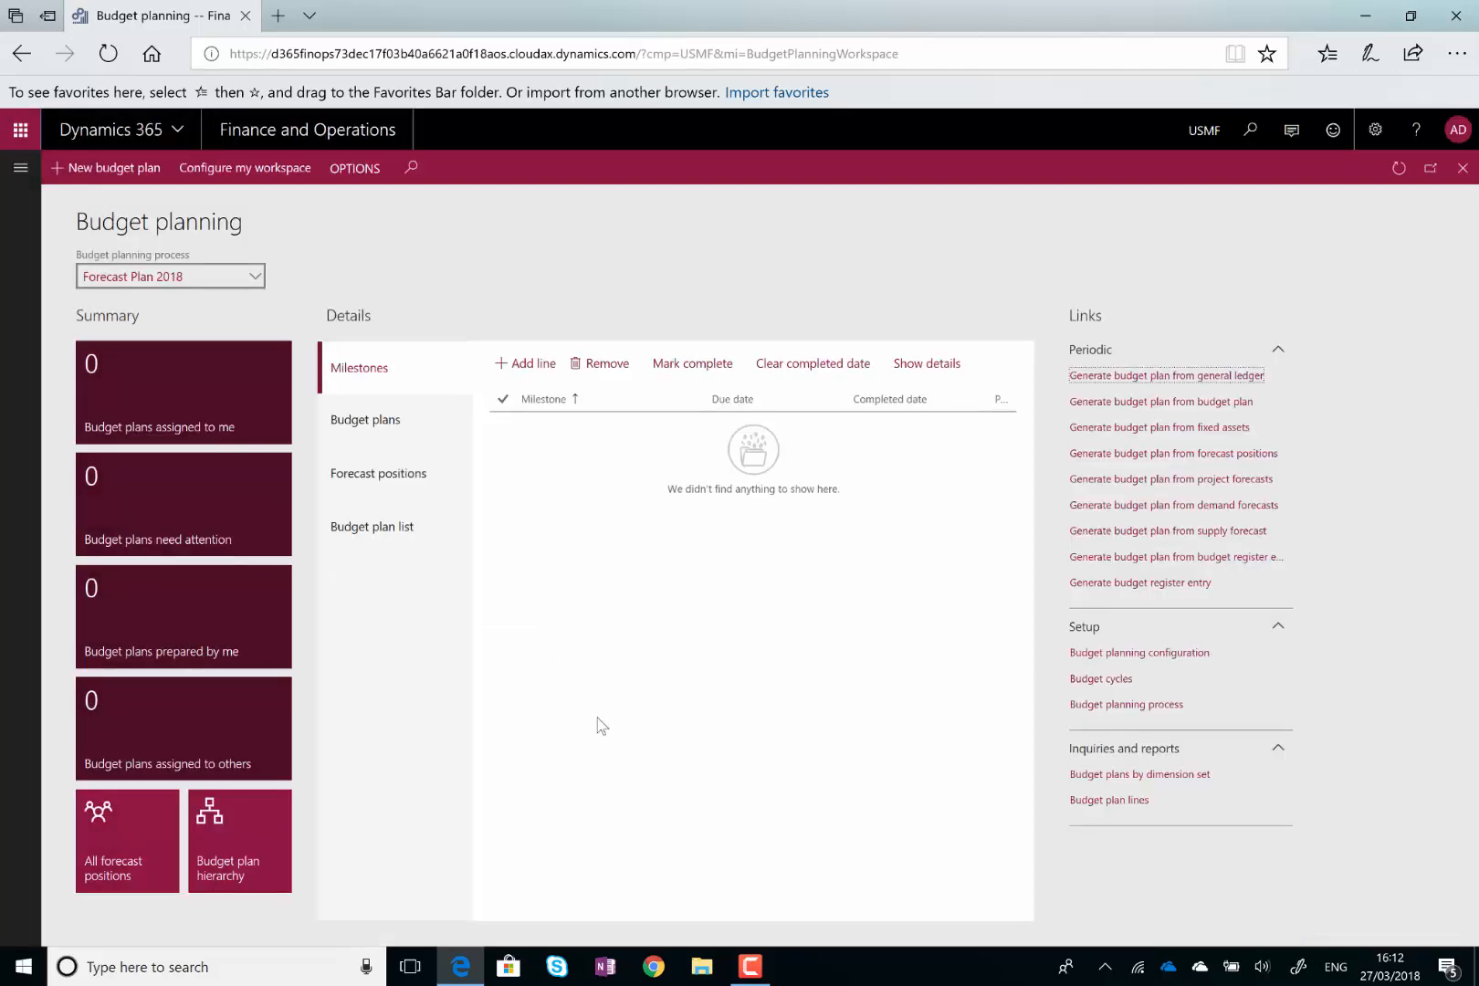
left_click(391, 538)
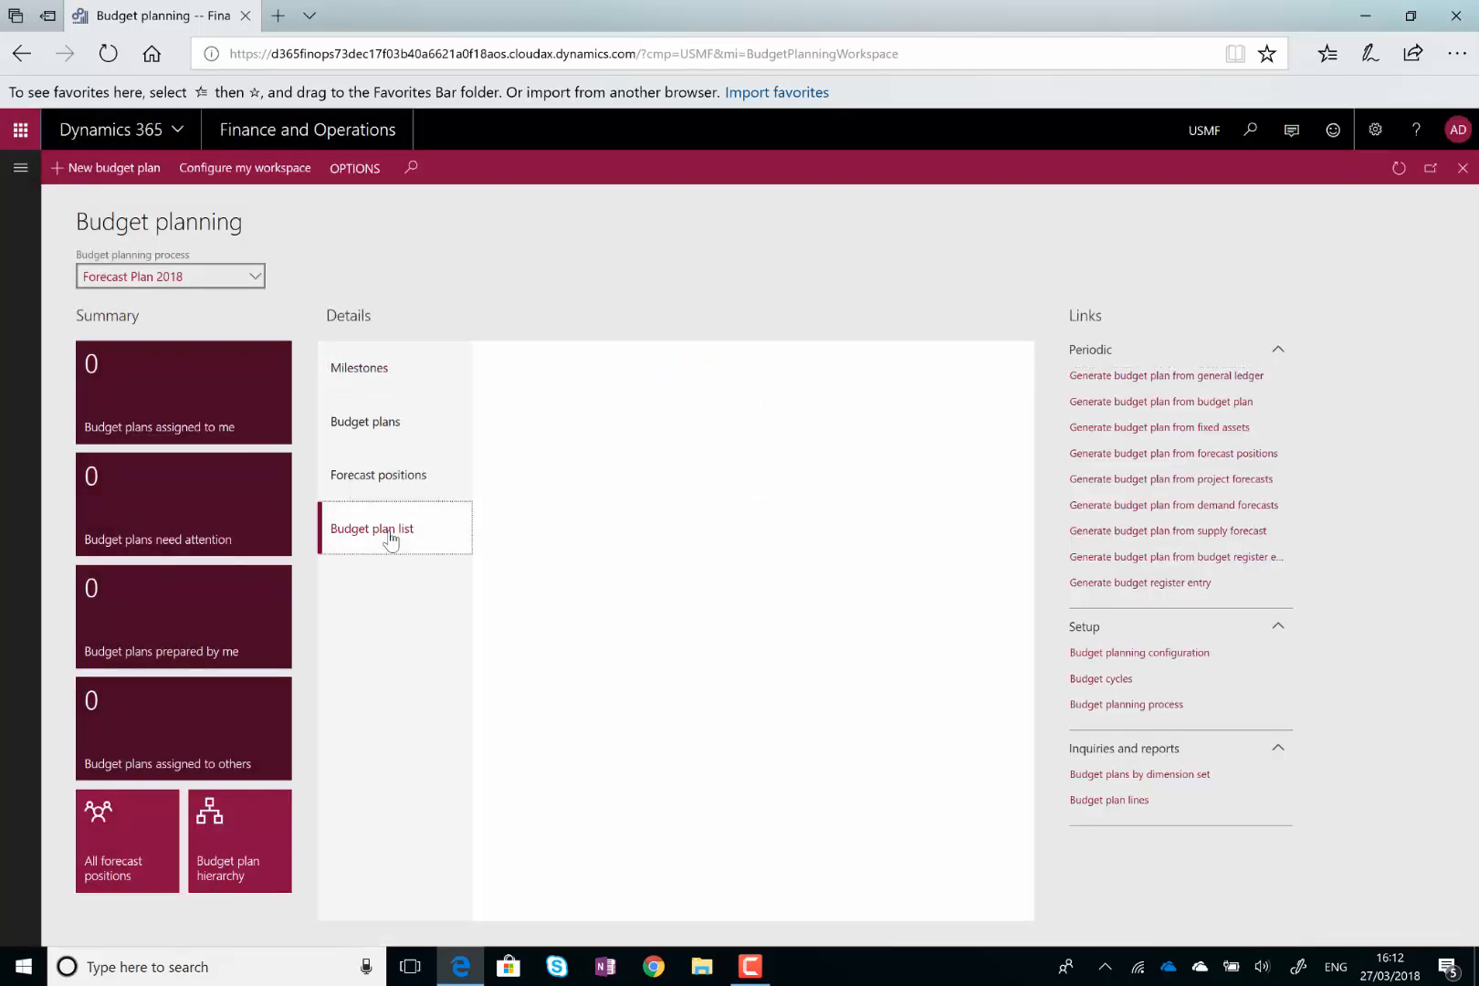
Select the Forecast Plan 2018 budget planning process in the workspace and refresh the page
left_click(255, 277)
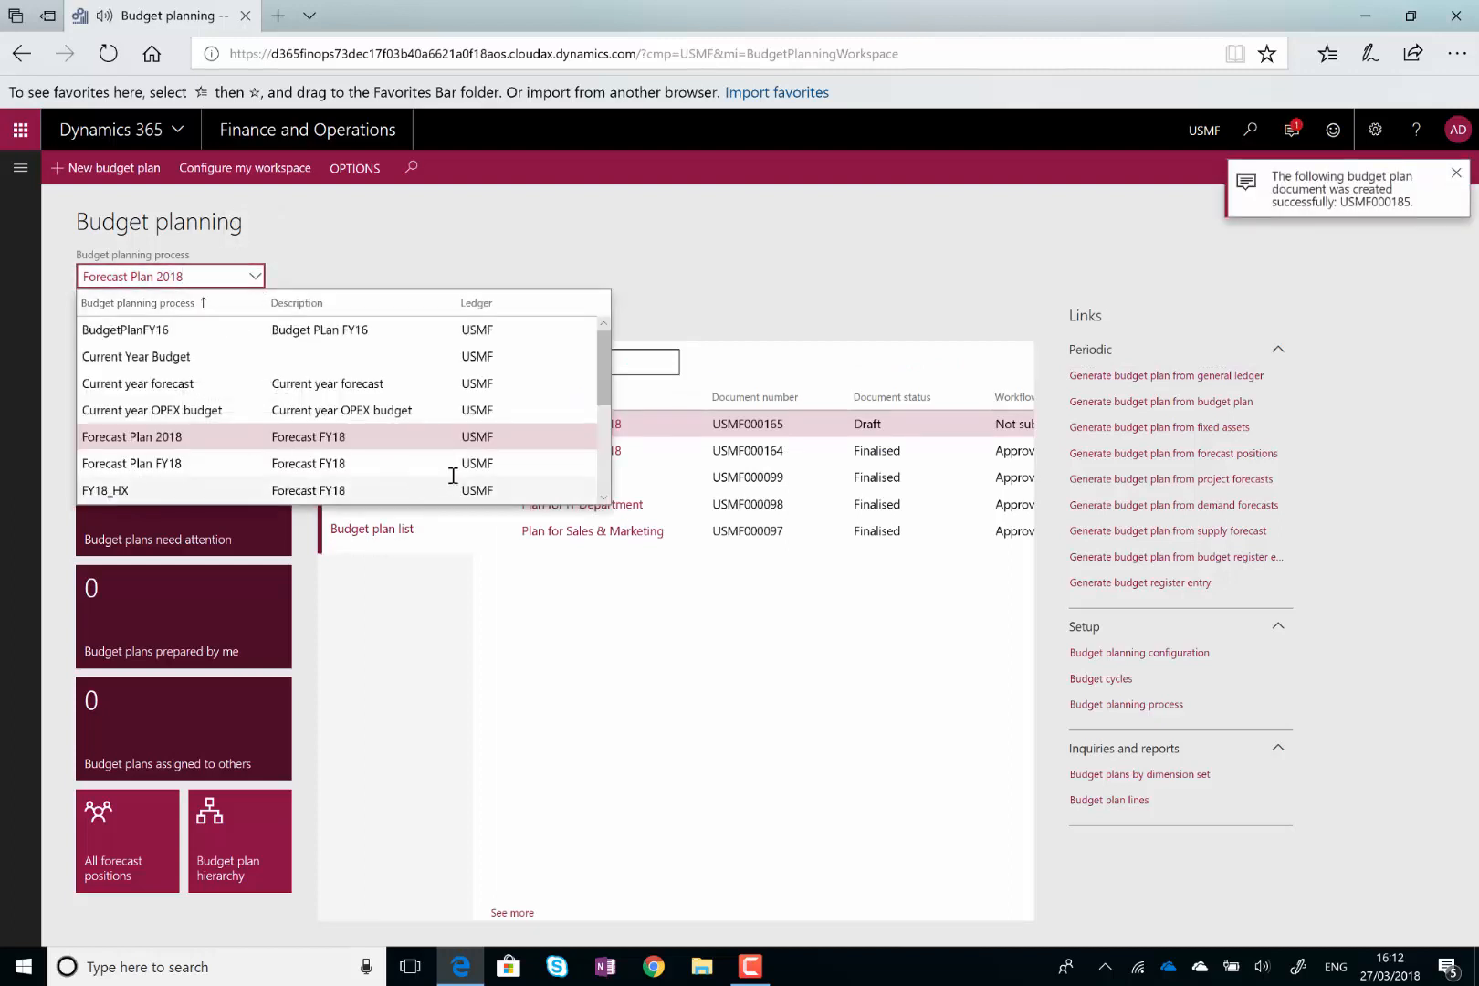
left_click(283, 438)
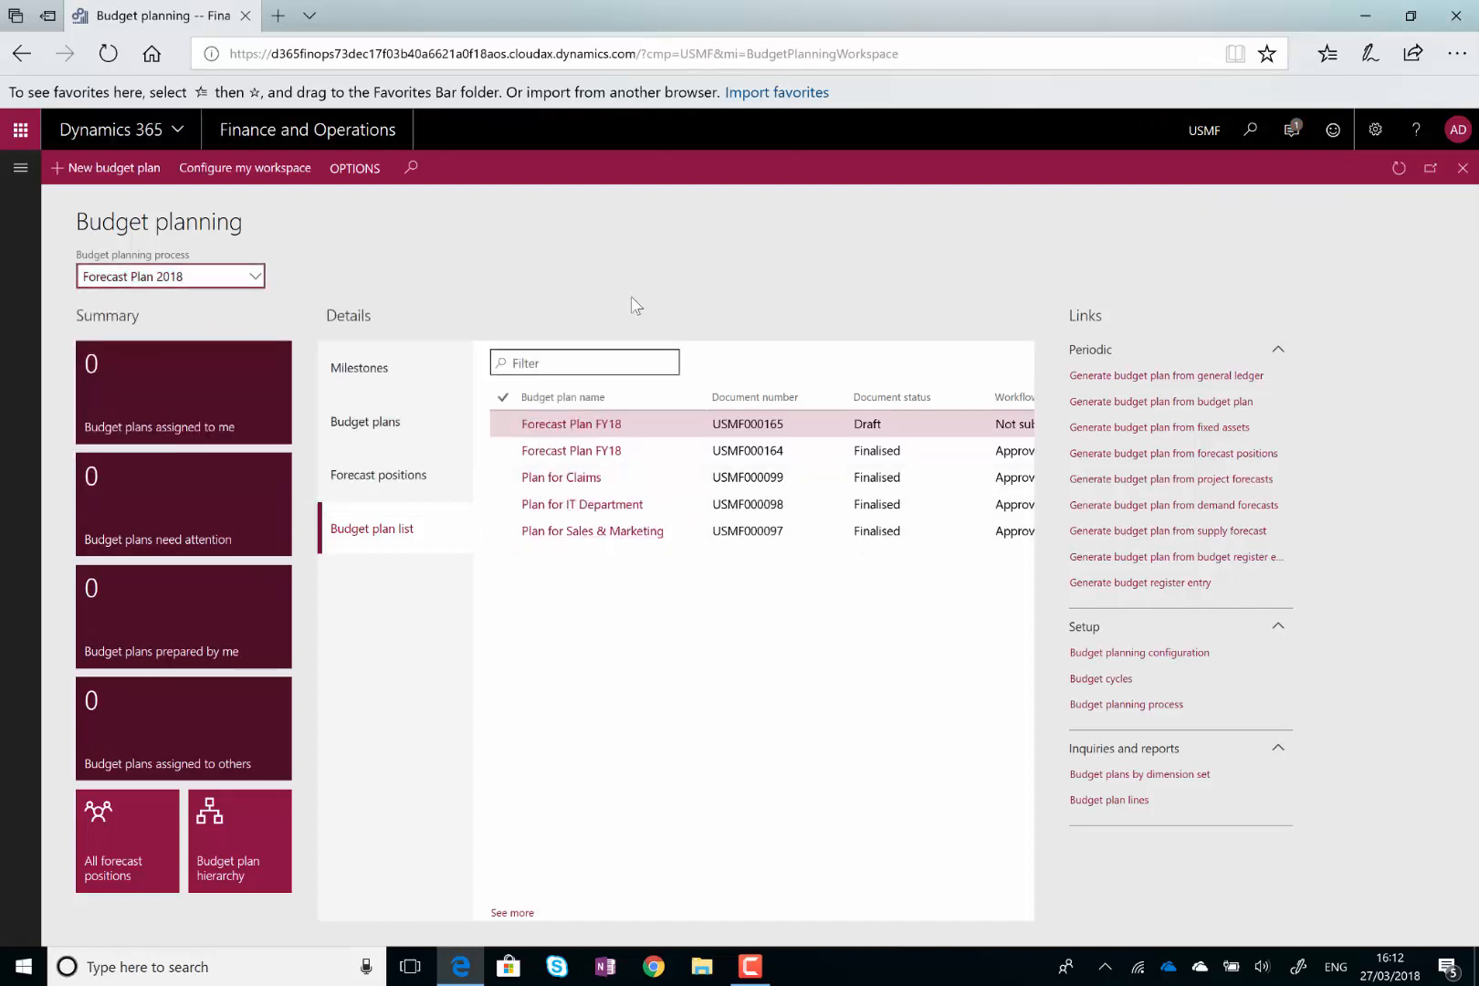
left_click(1398, 170)
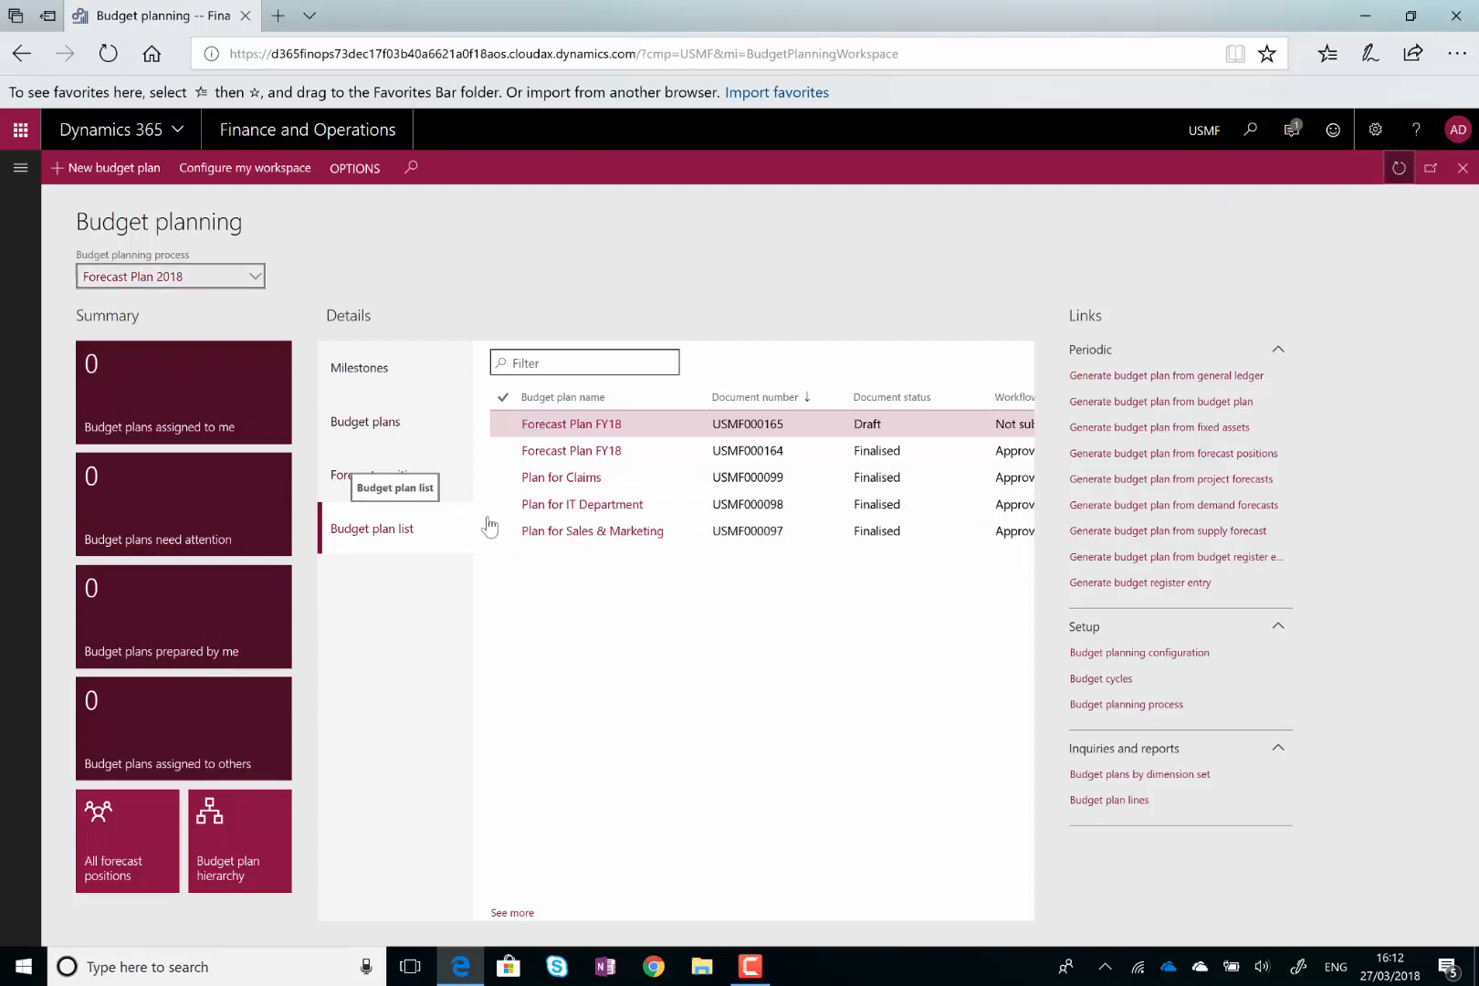
left_click(754, 977)
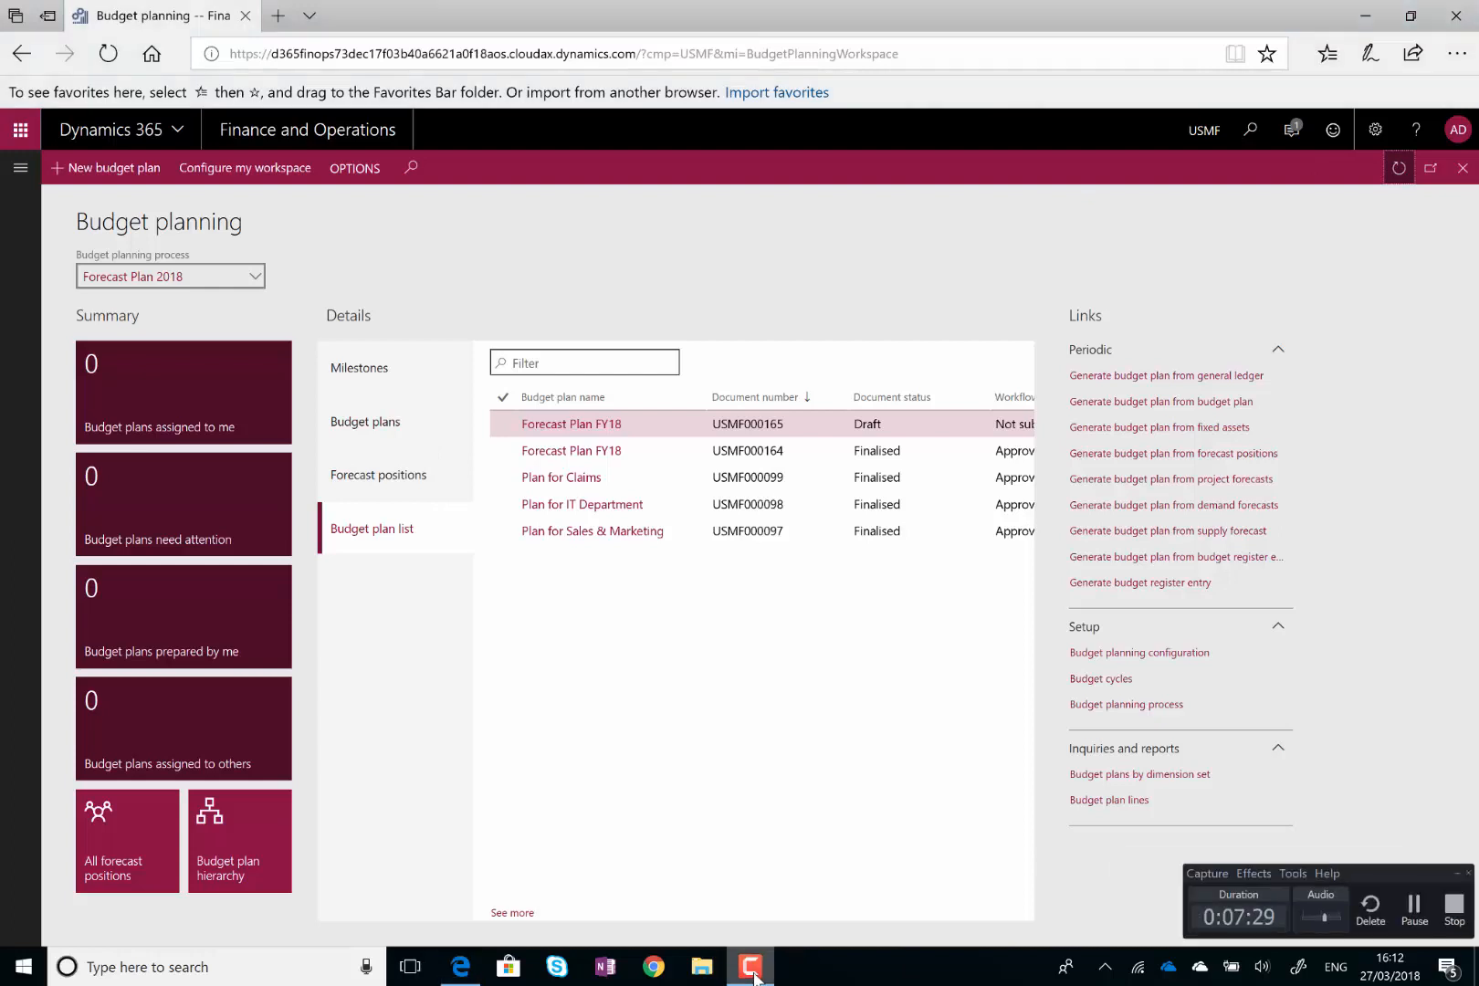
left_click(1416, 918)
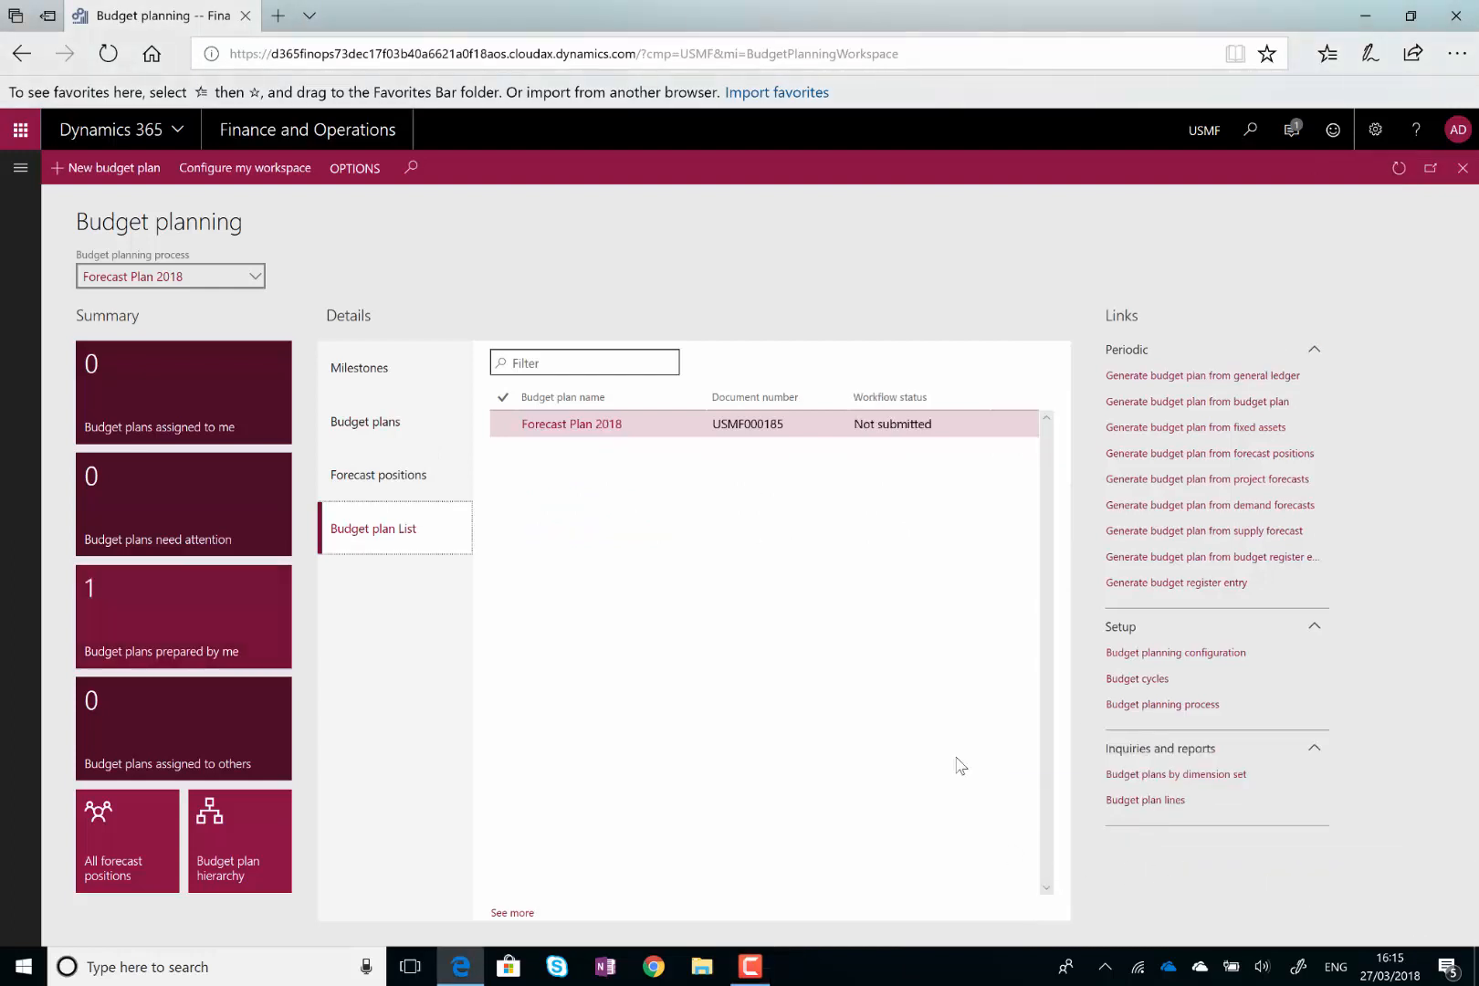
mouse_move(754, 975)
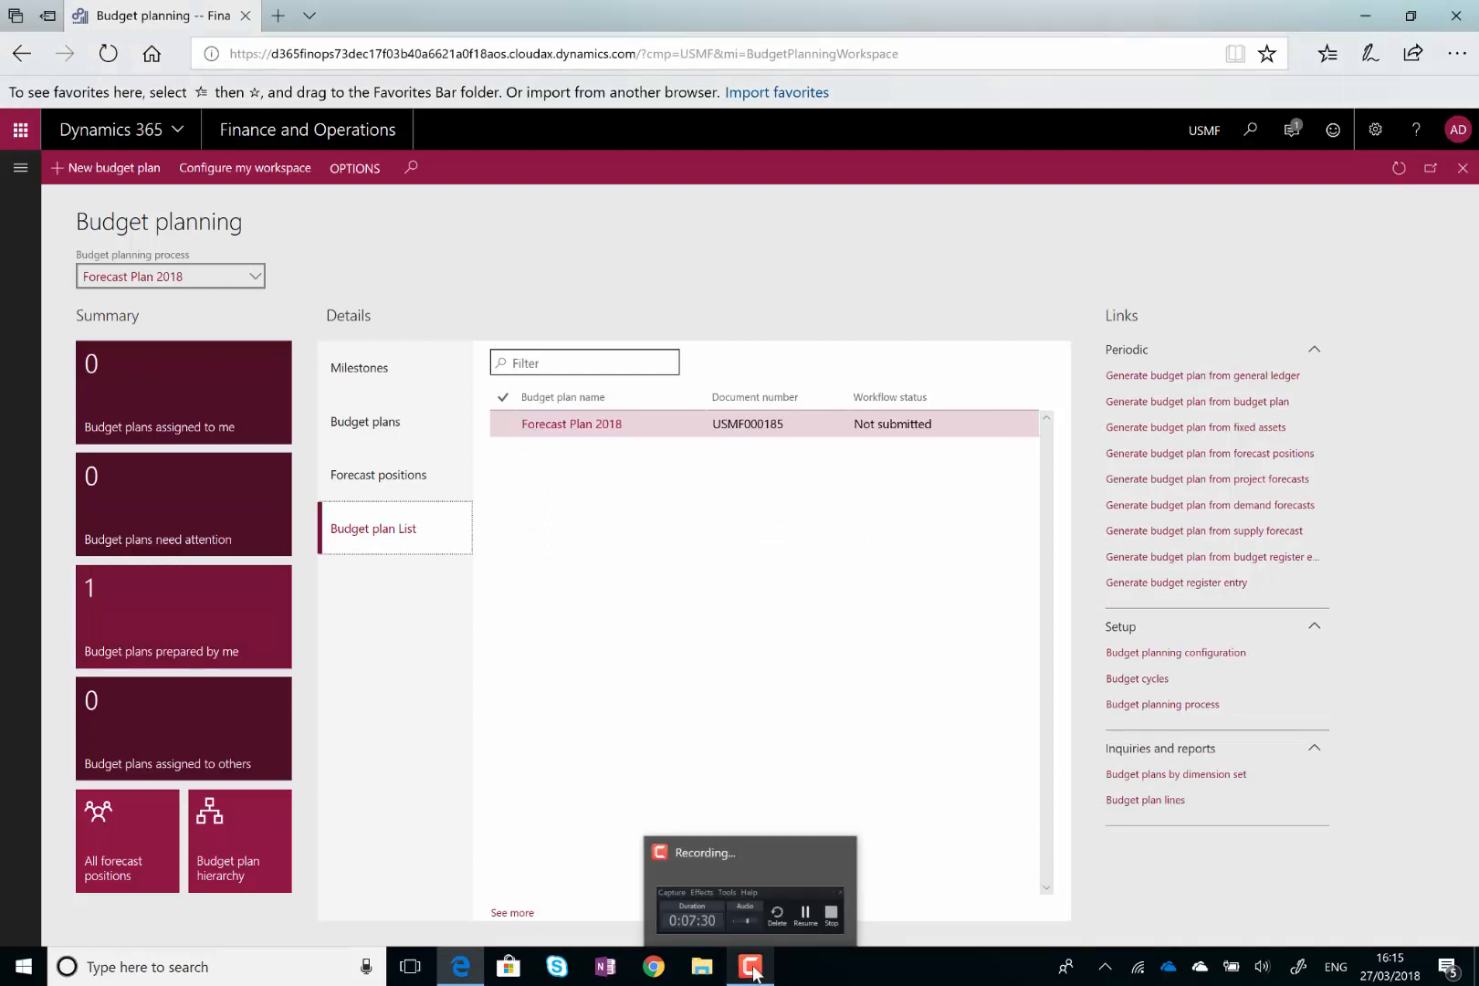
left_click(772, 870)
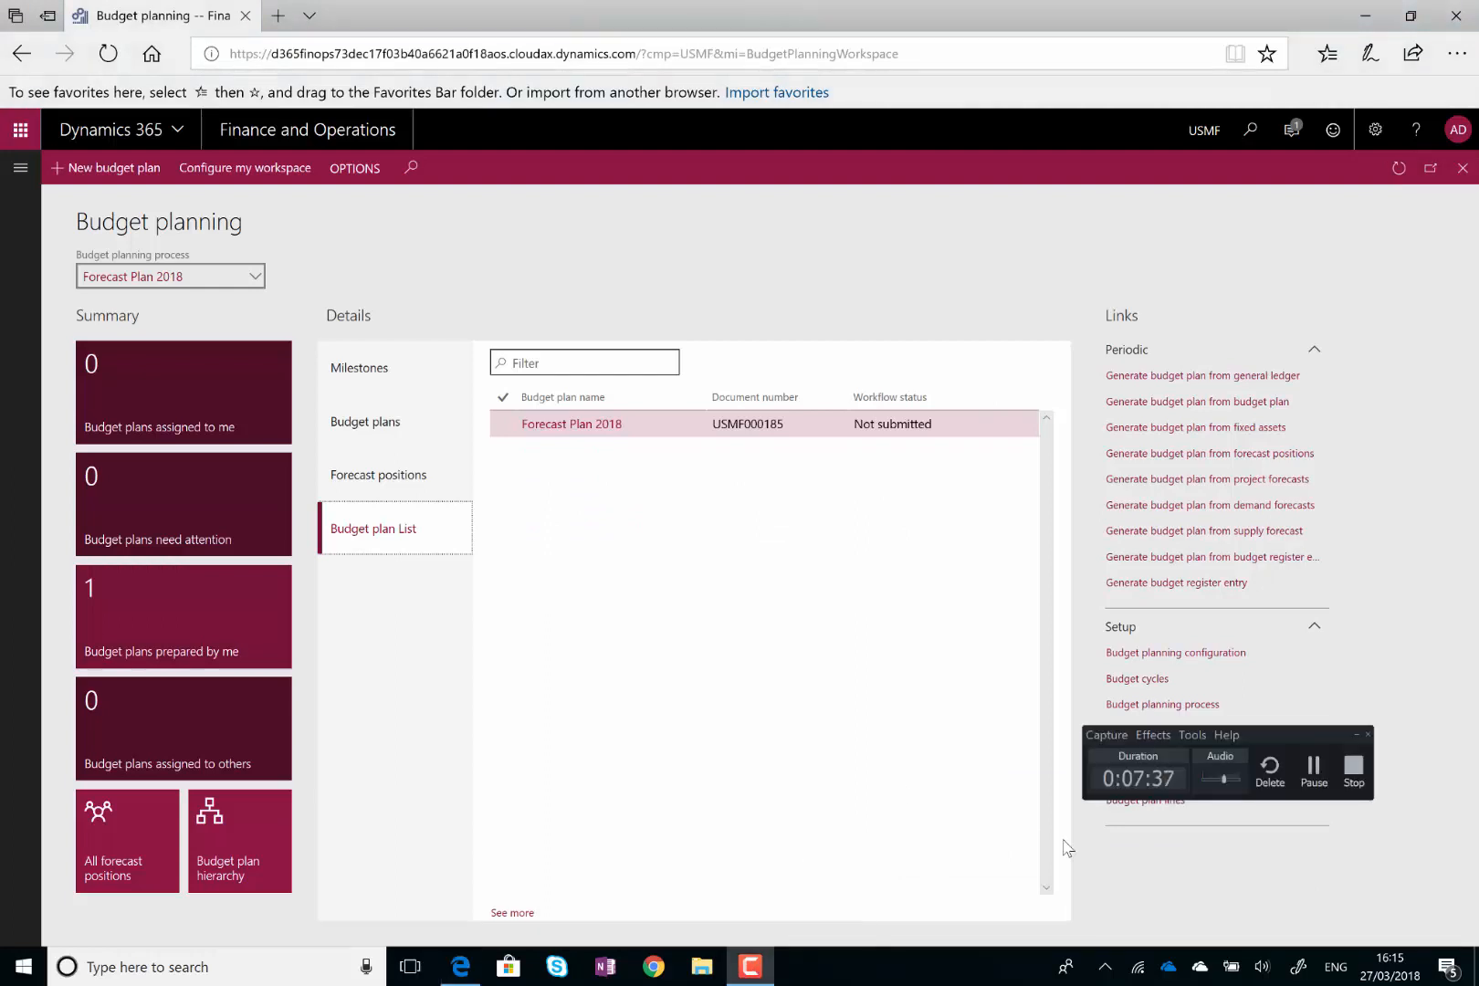
left_click(1314, 774)
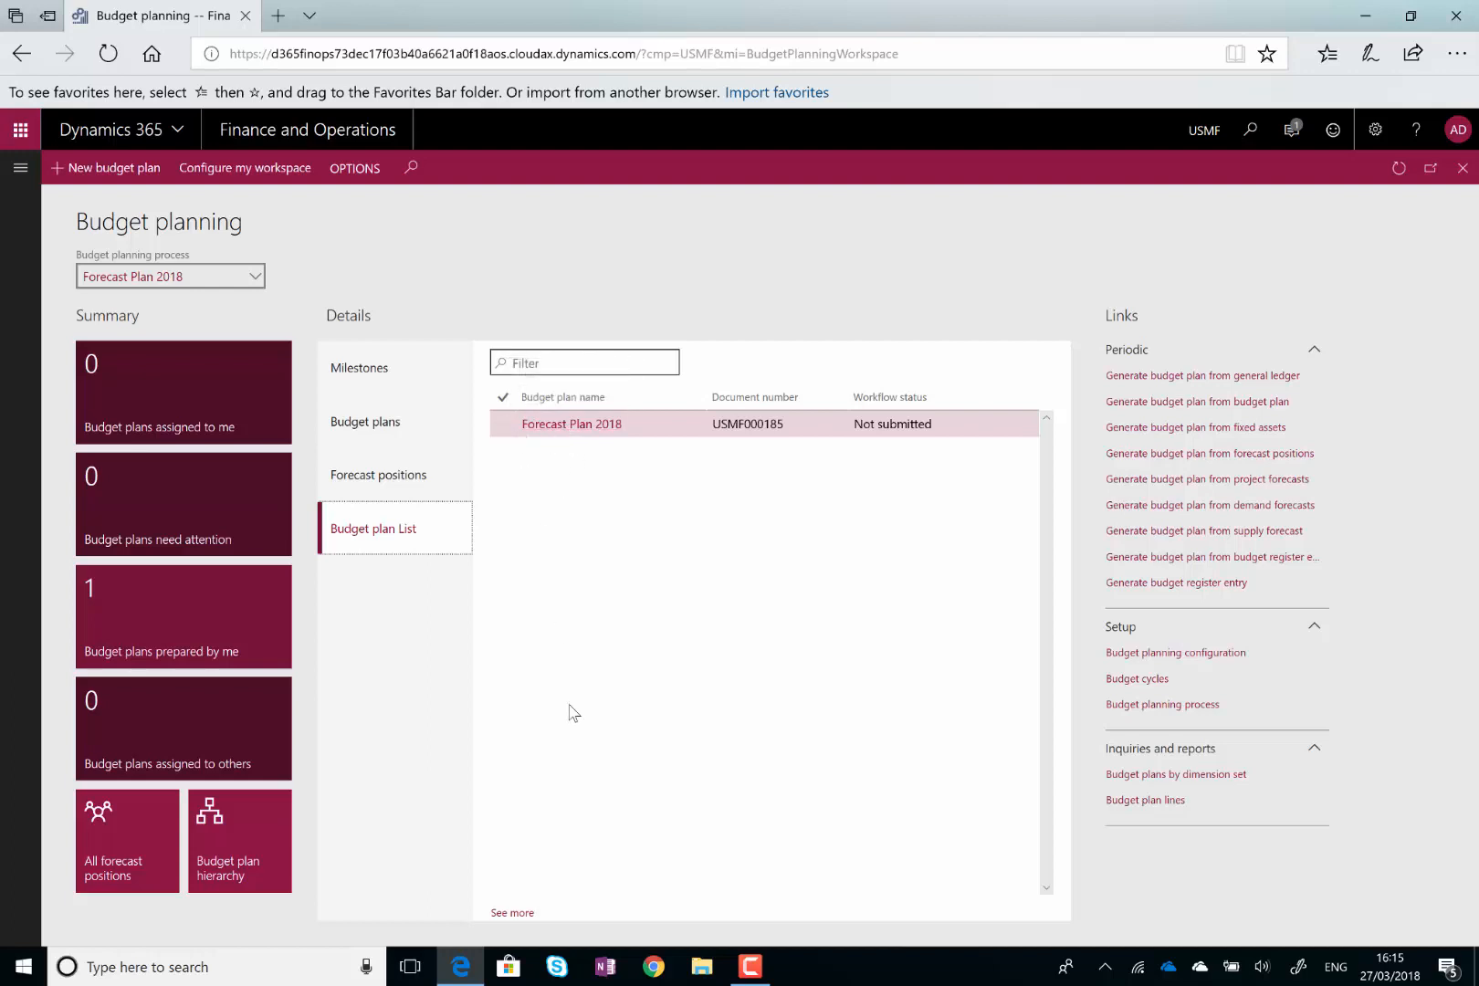
Open the Forecast Plan 2018 document from the full budget plan list, examine its budget plan lines and amount columns, and return to the workspace
left_click(515, 916)
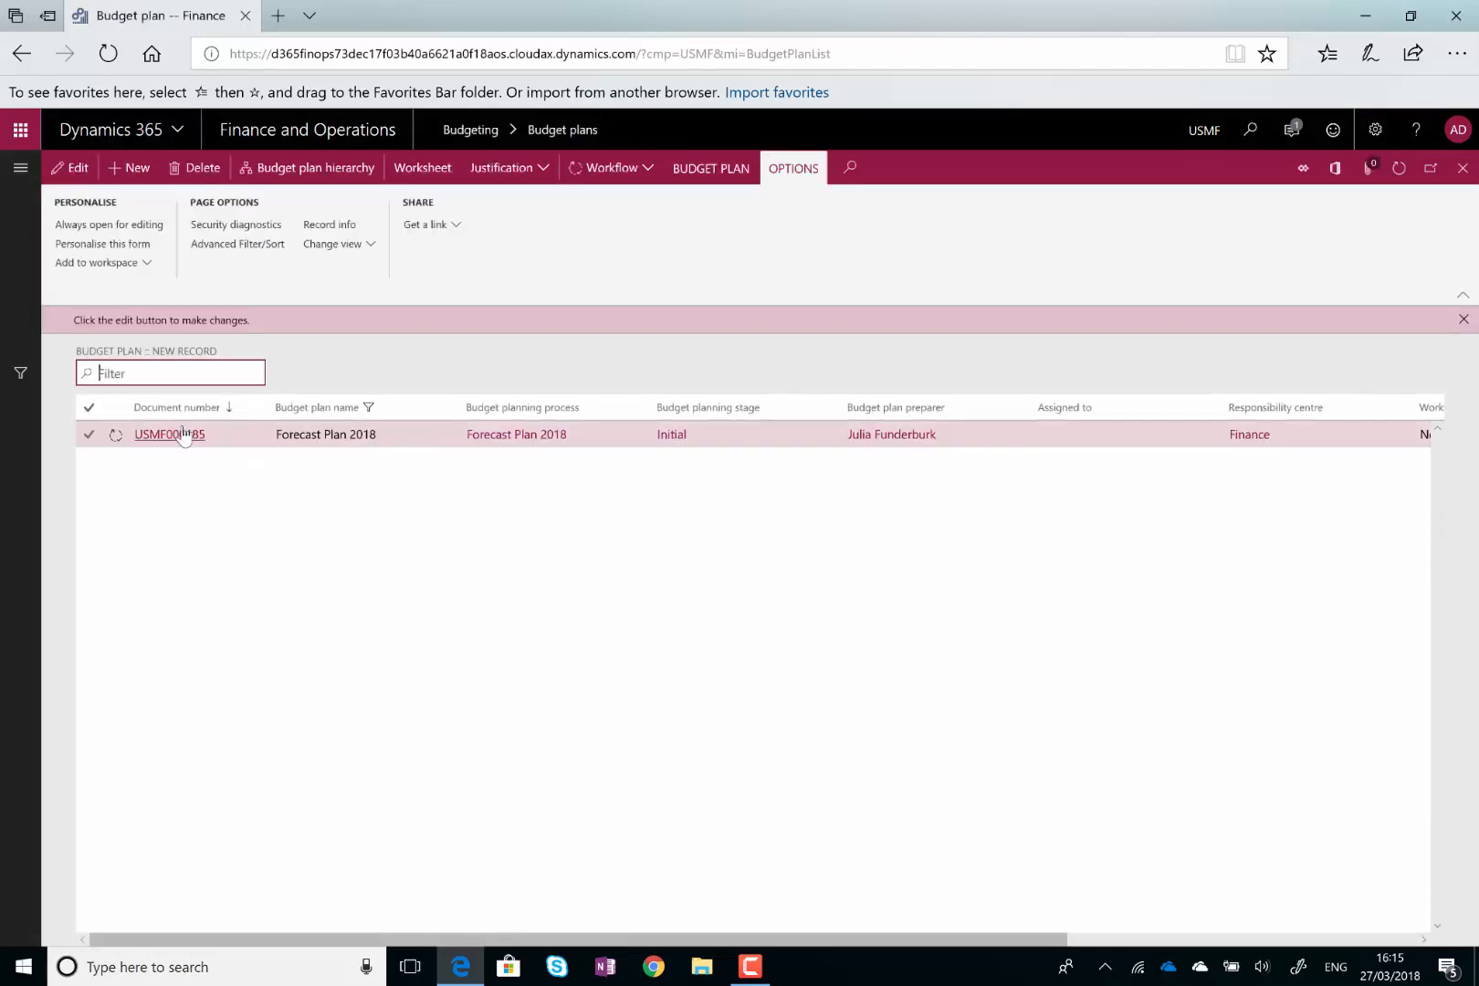
left_click(174, 438)
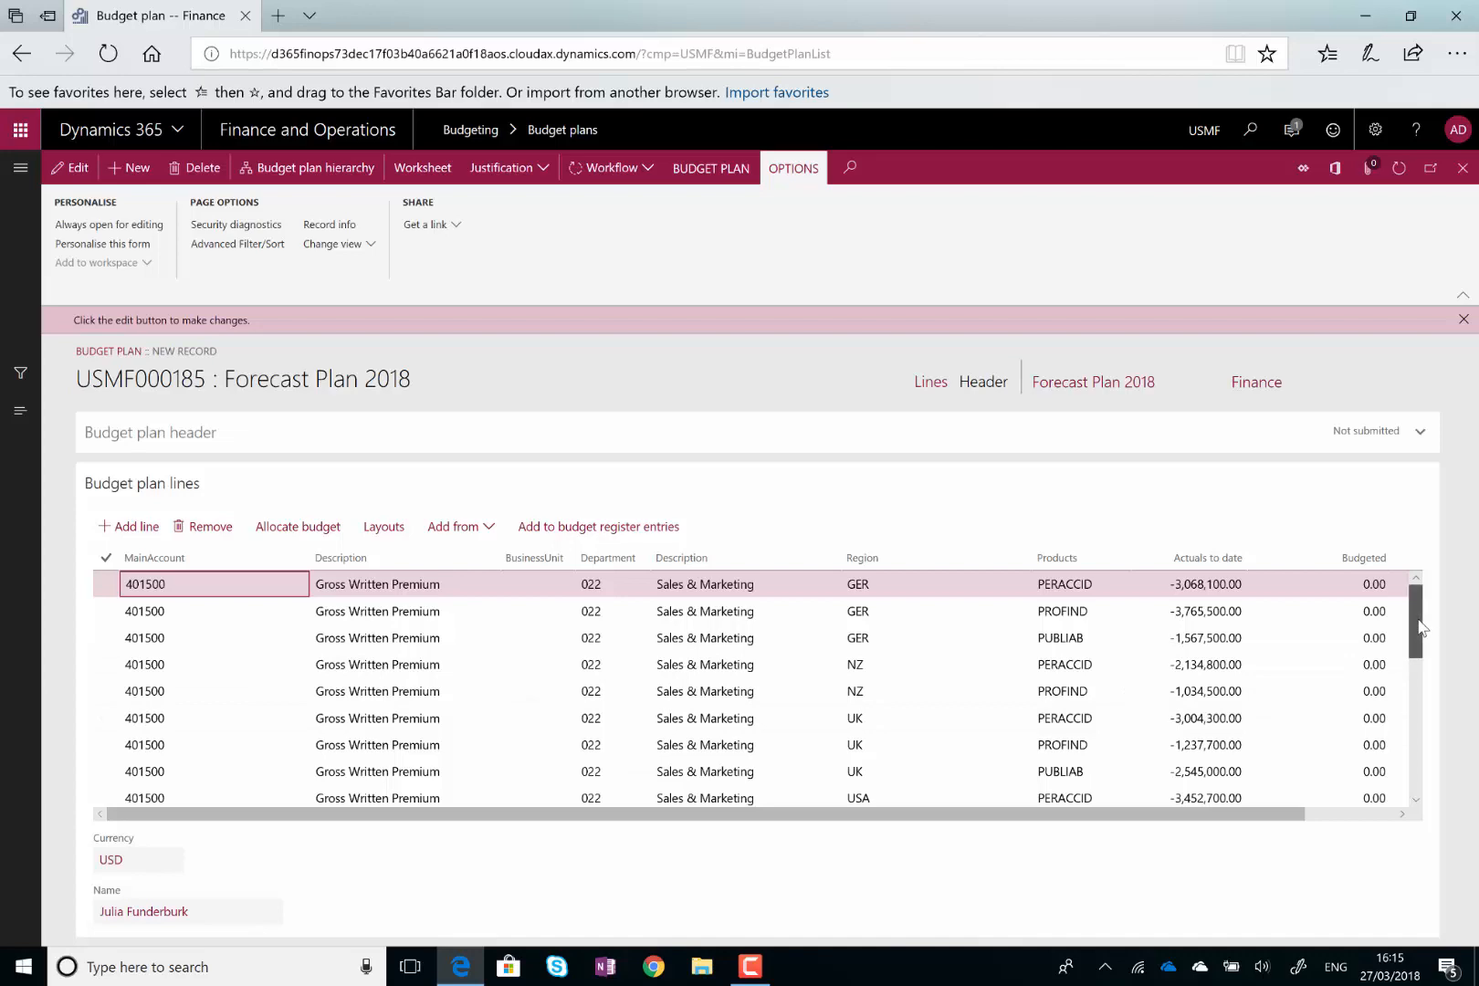
left_click_drag(1420, 628, 1419, 792)
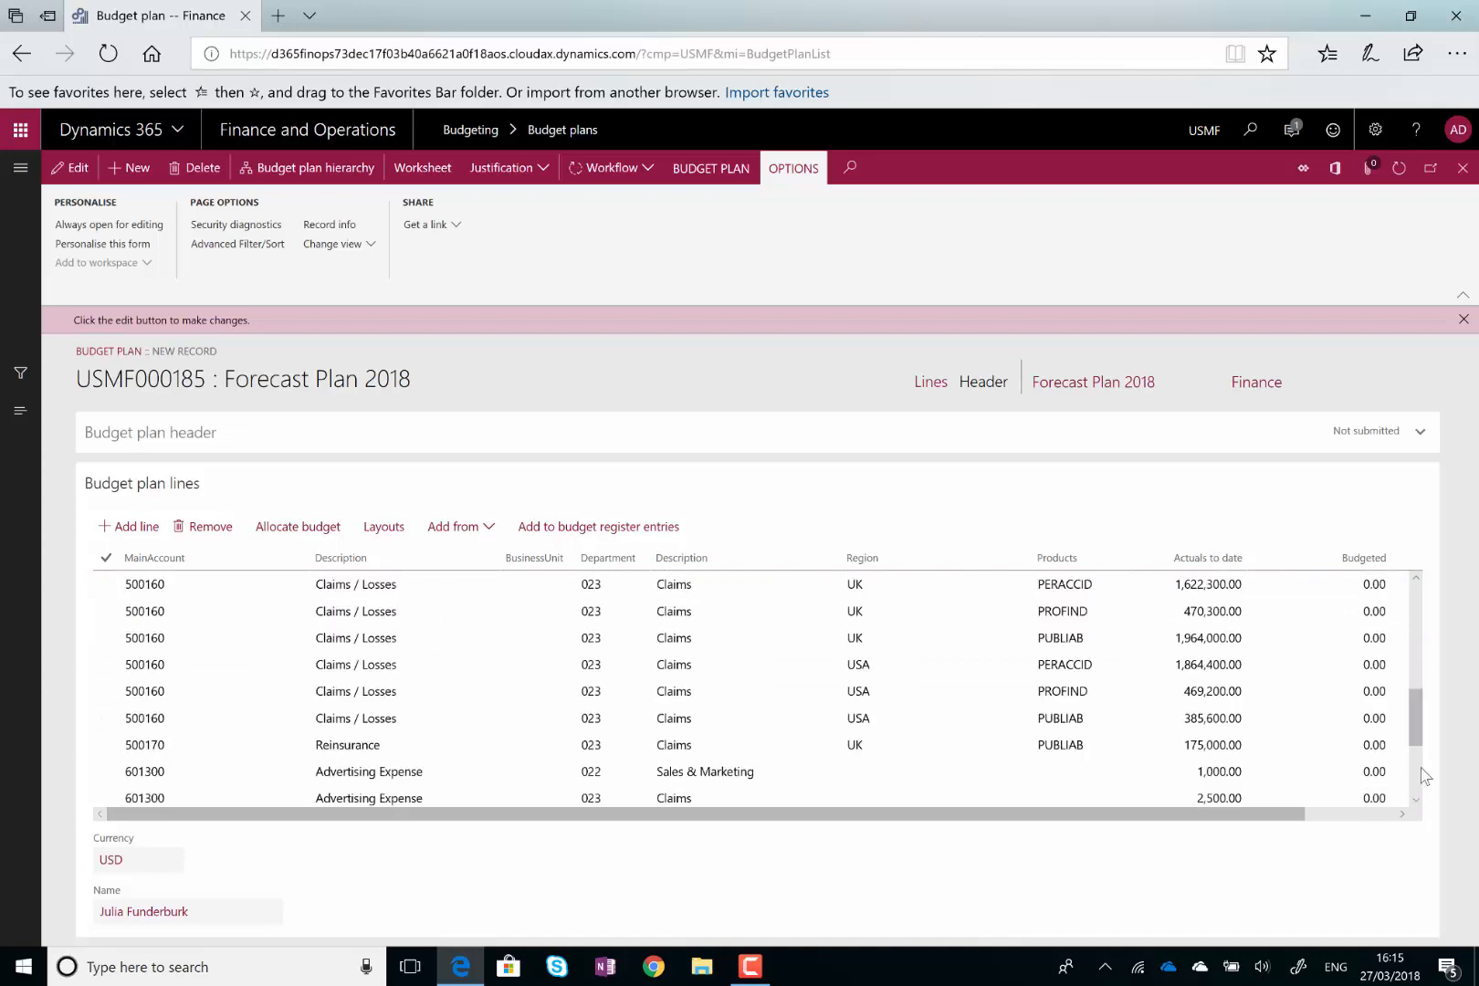
left_click_drag(1416, 721, 1403, 610)
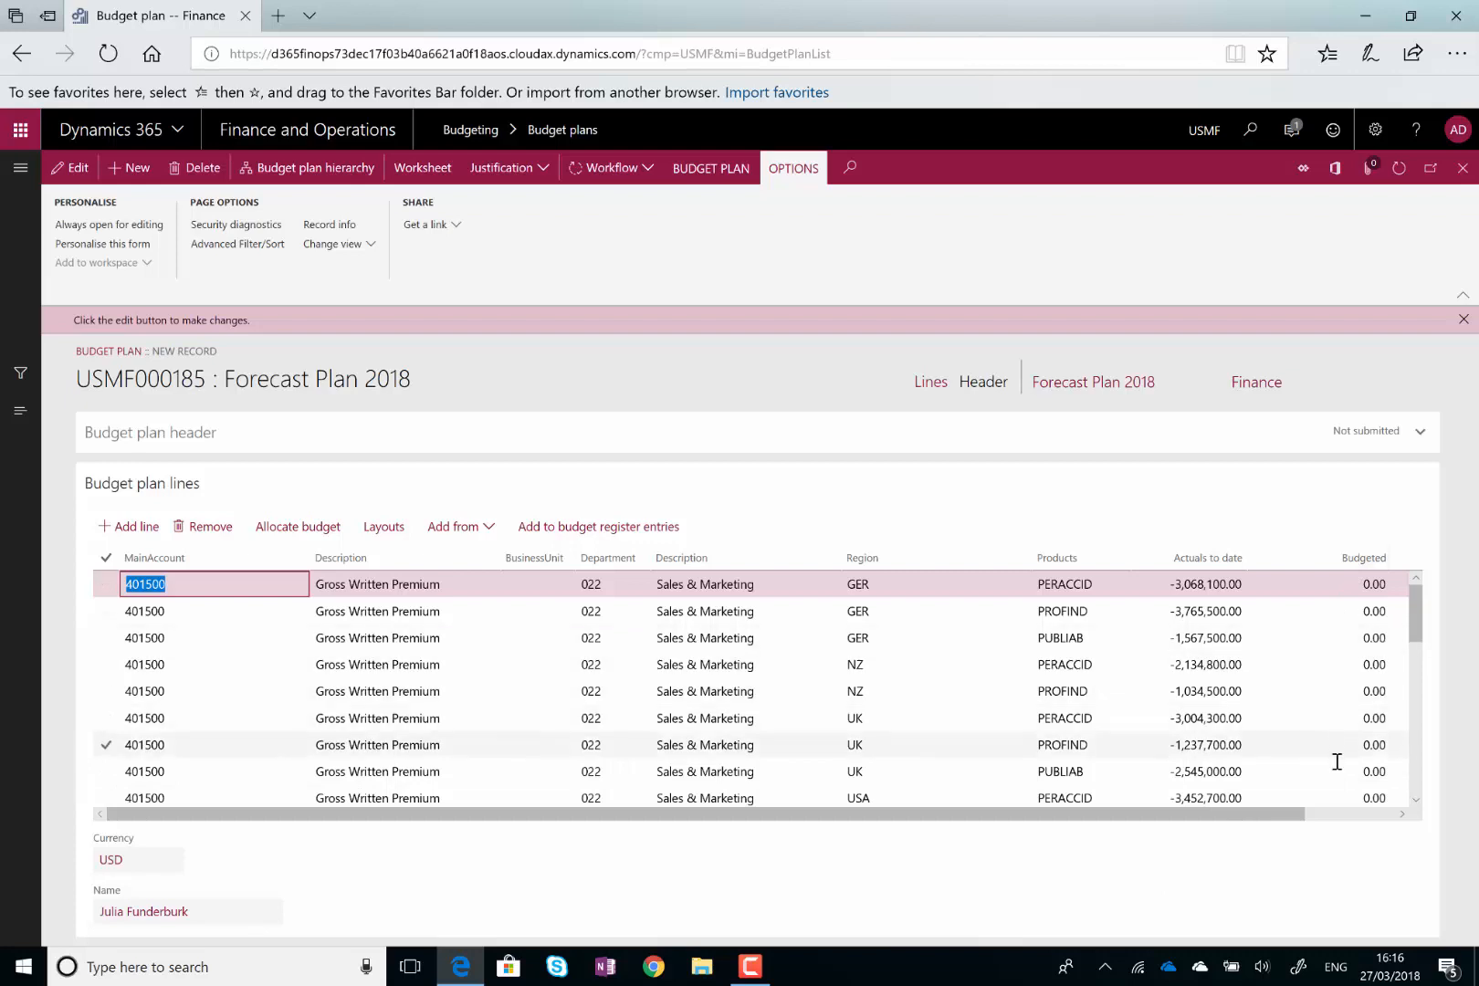
left_click_drag(1289, 814, 1384, 784)
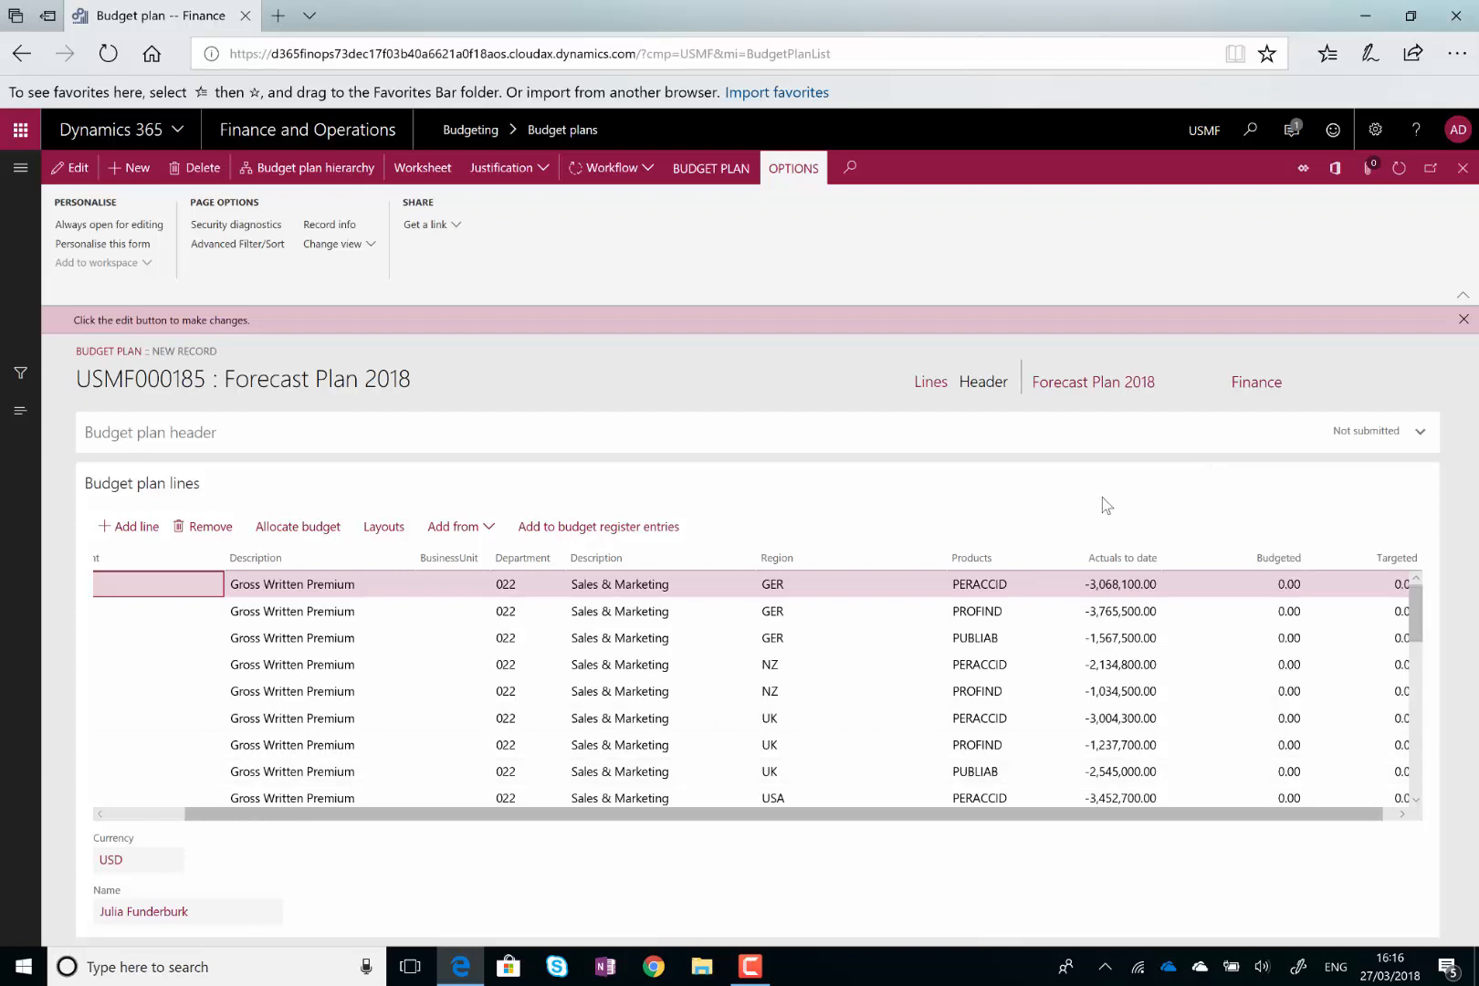
key("Escape")
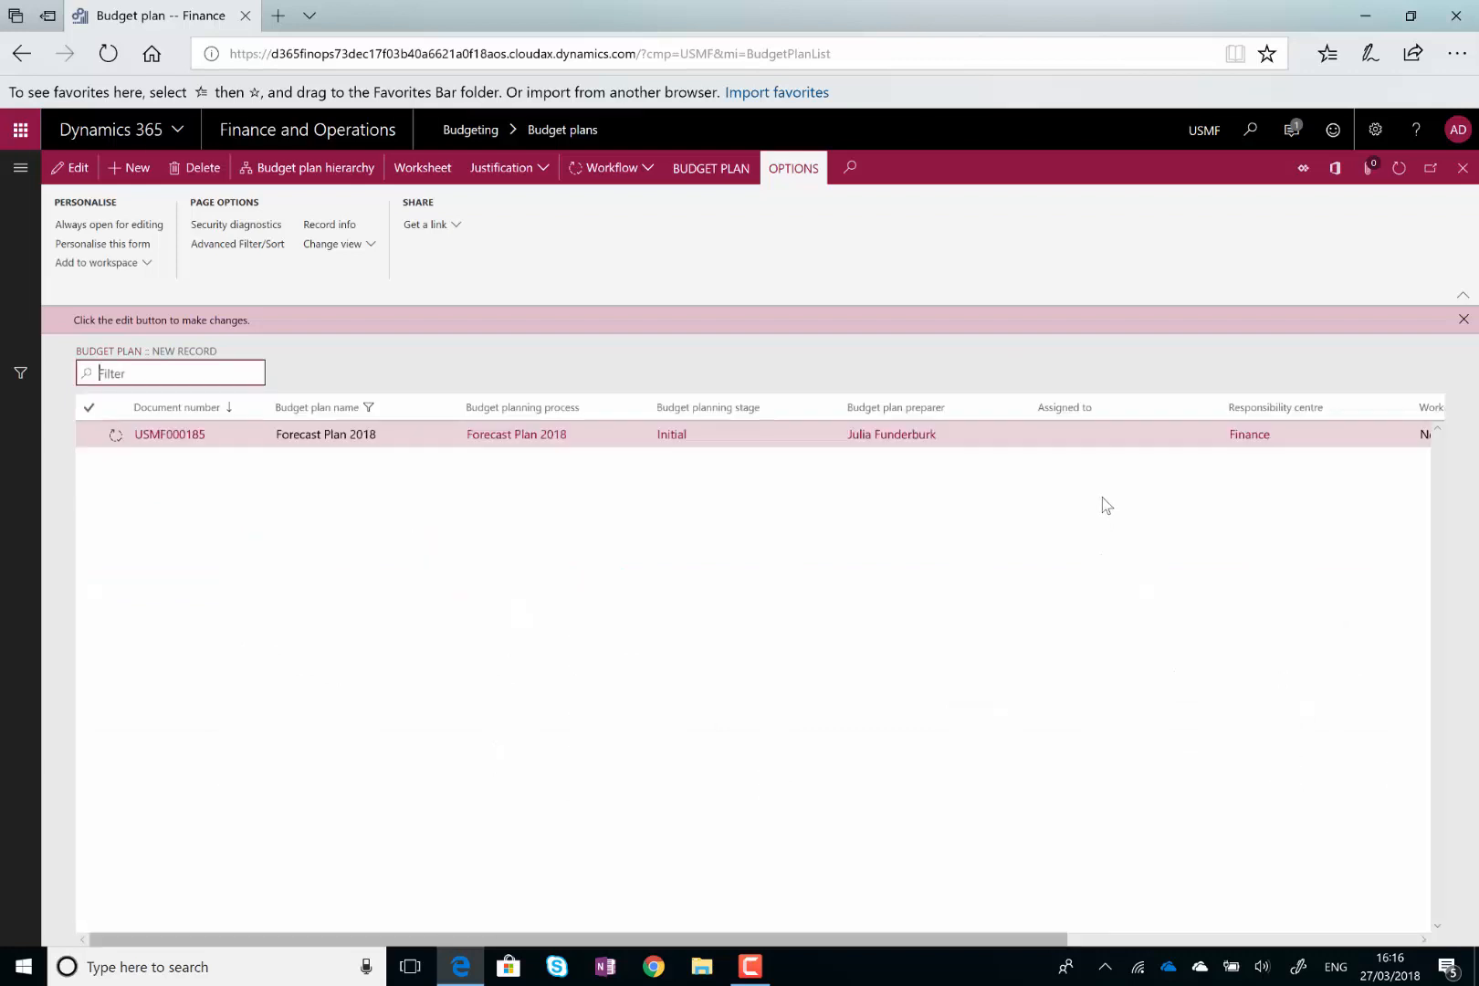
key("Escape")
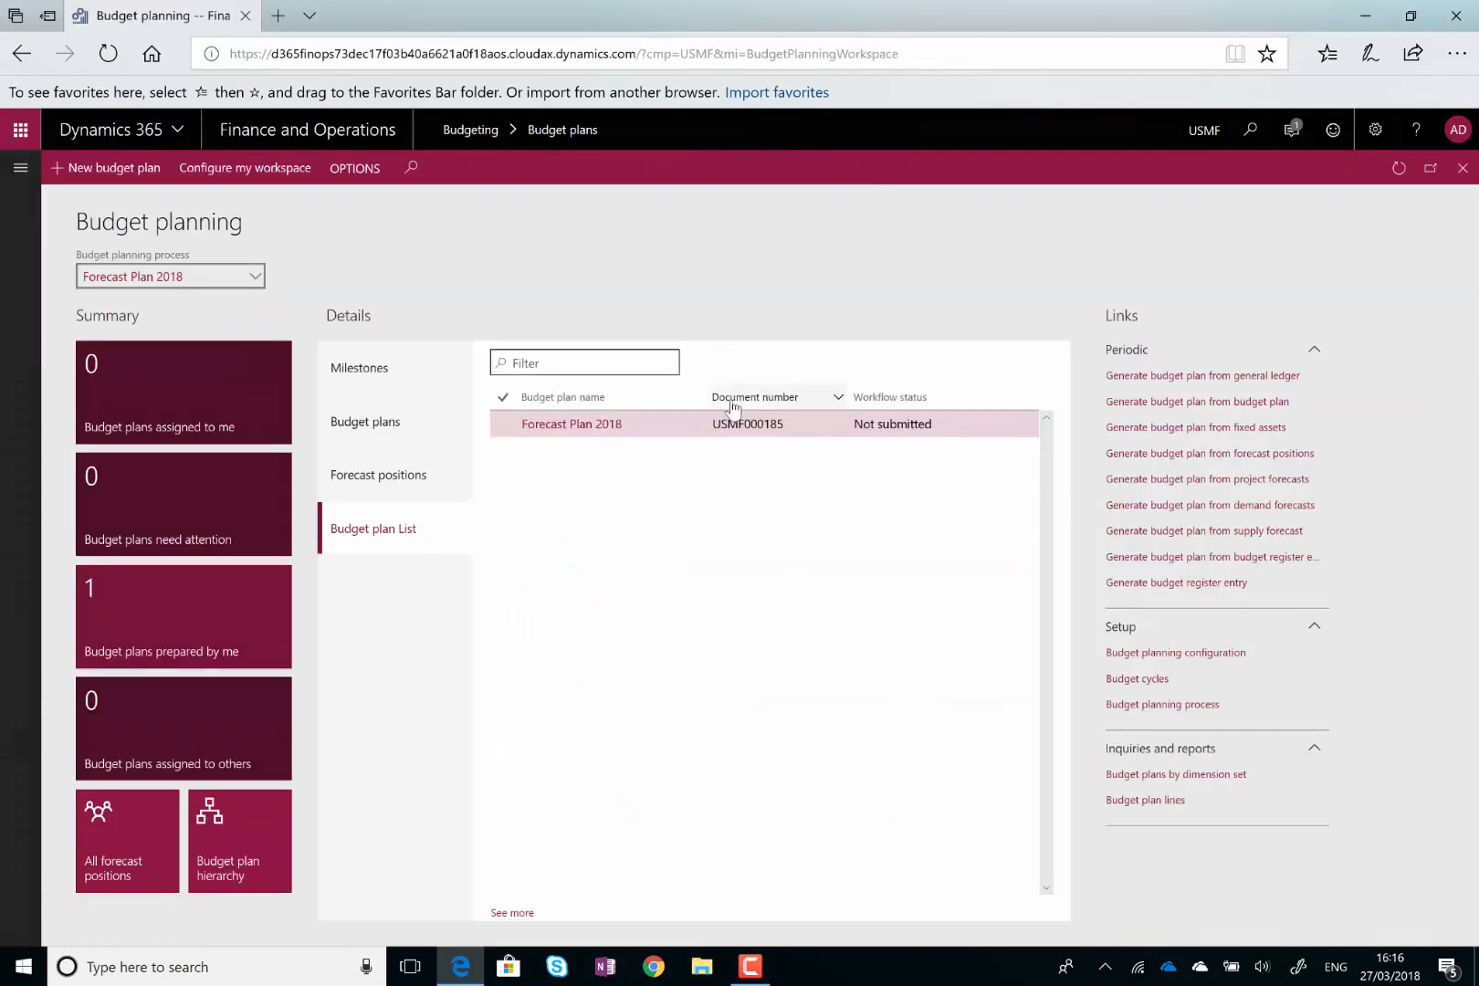
Reopen the Budget planning workspace from the dashboard and start generating a budget plan from the general ledger
key("Escape")
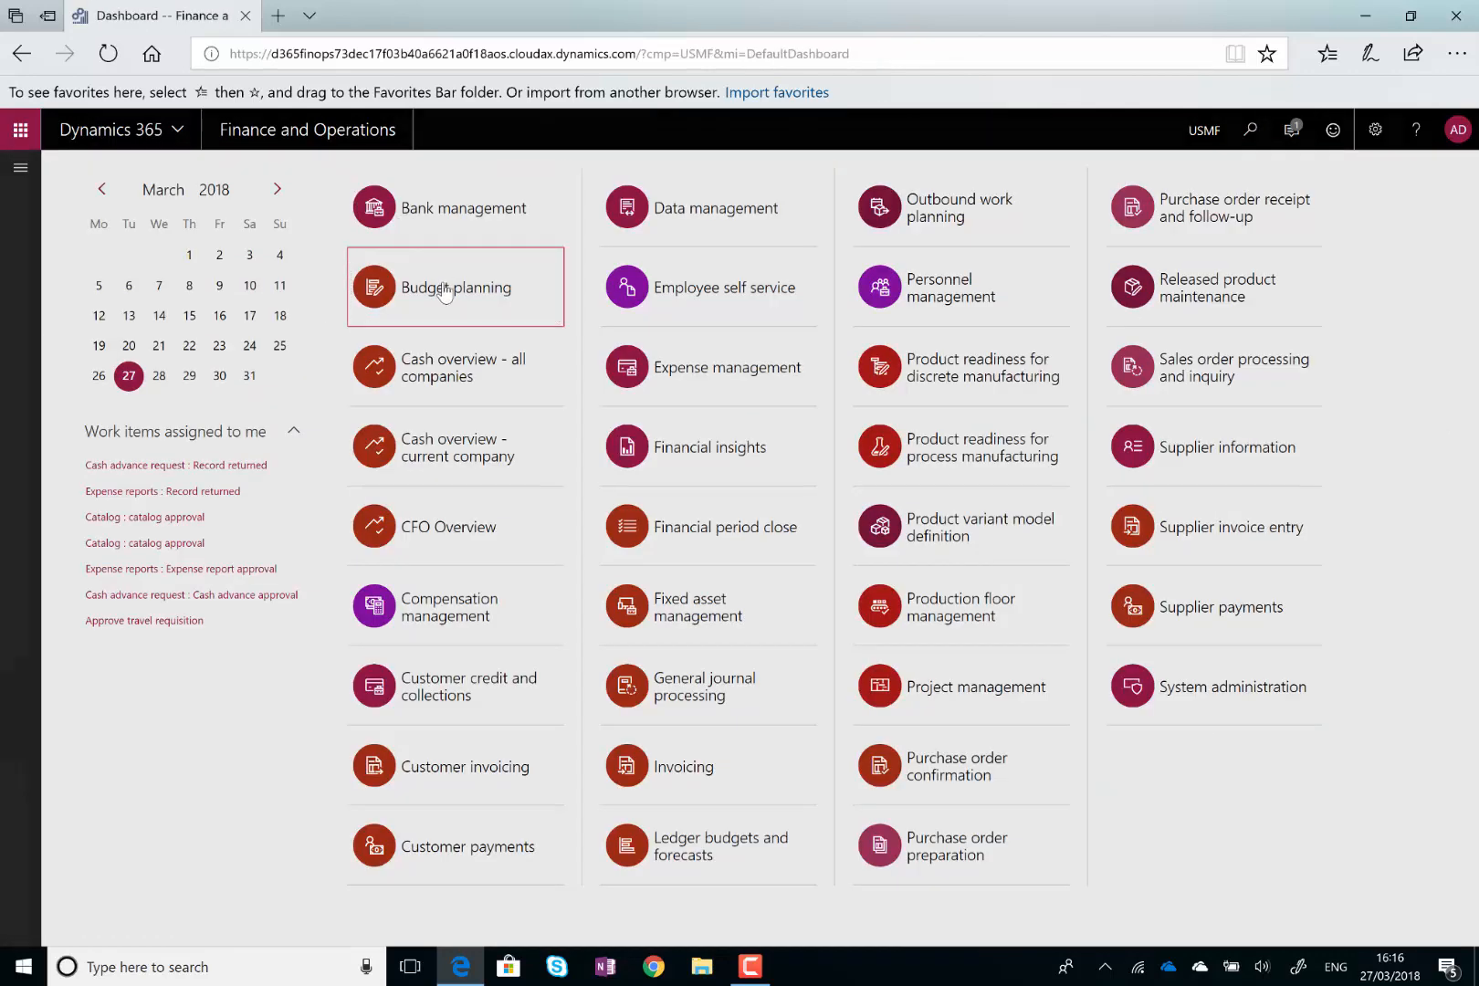
left_click(444, 291)
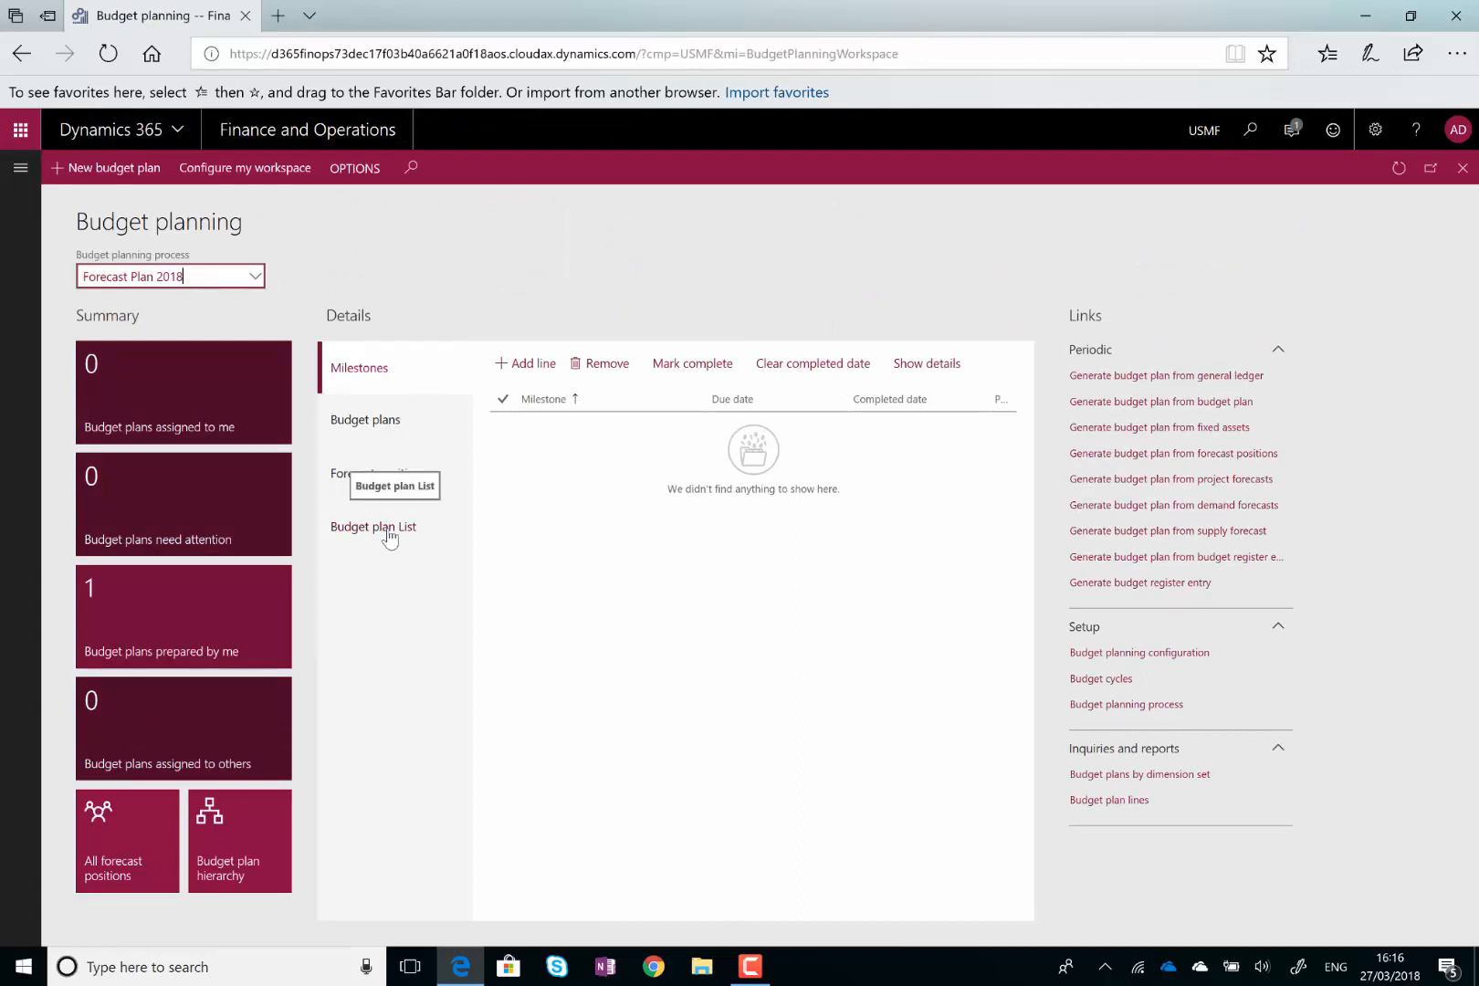
left_click(1126, 378)
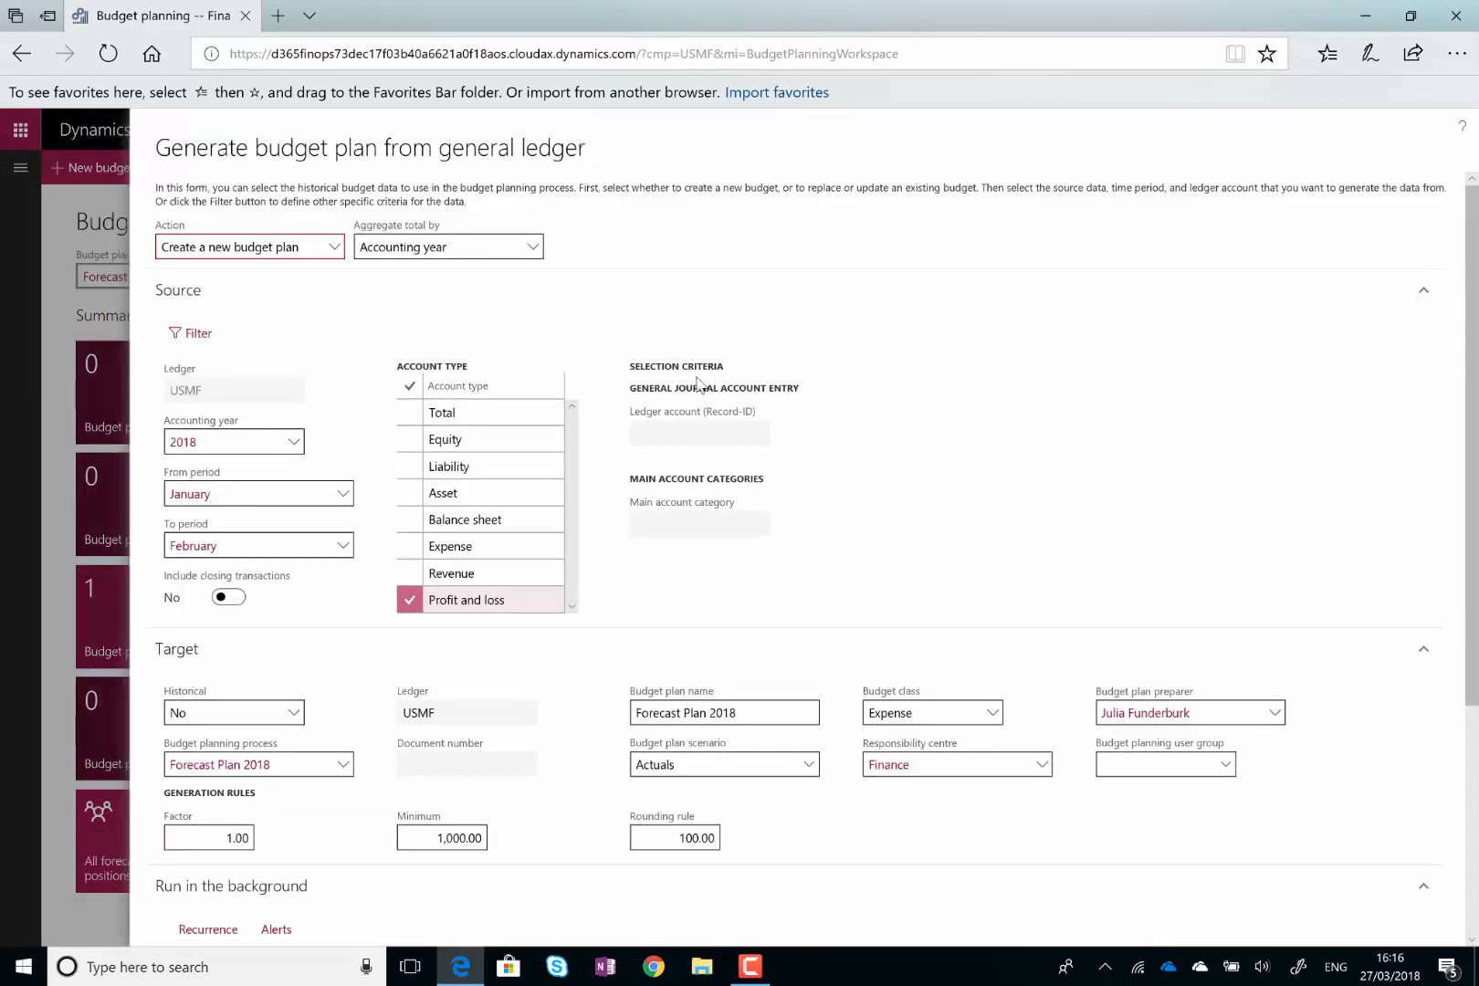
Set the source accounting year to 2017, with March as the from period and December as the to period
left_click(298, 447)
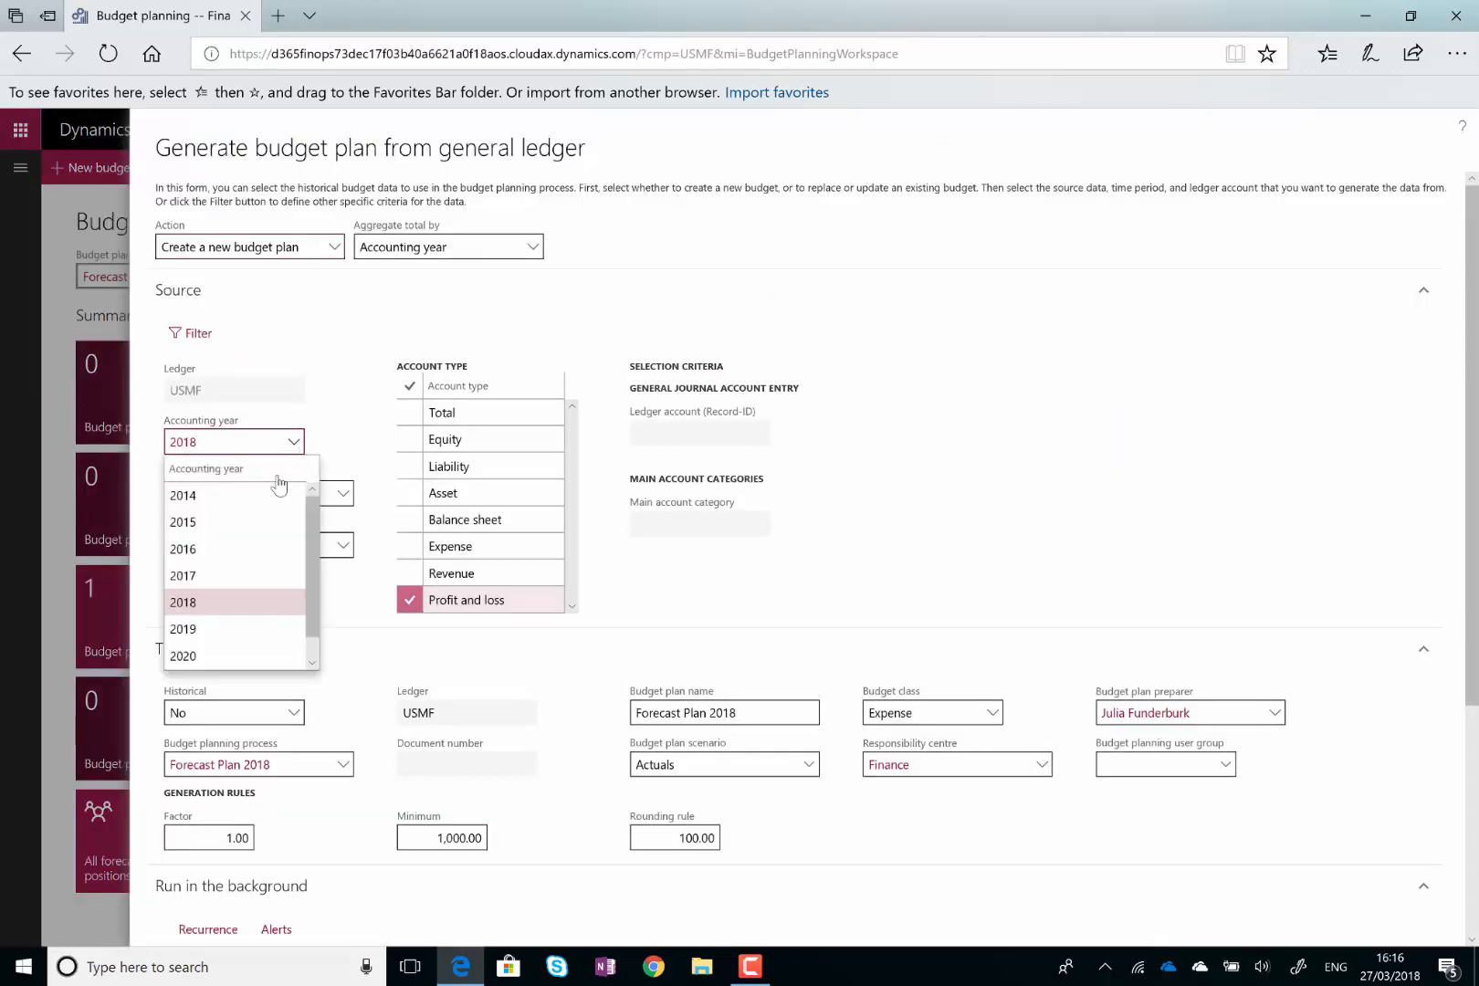
left_click(212, 575)
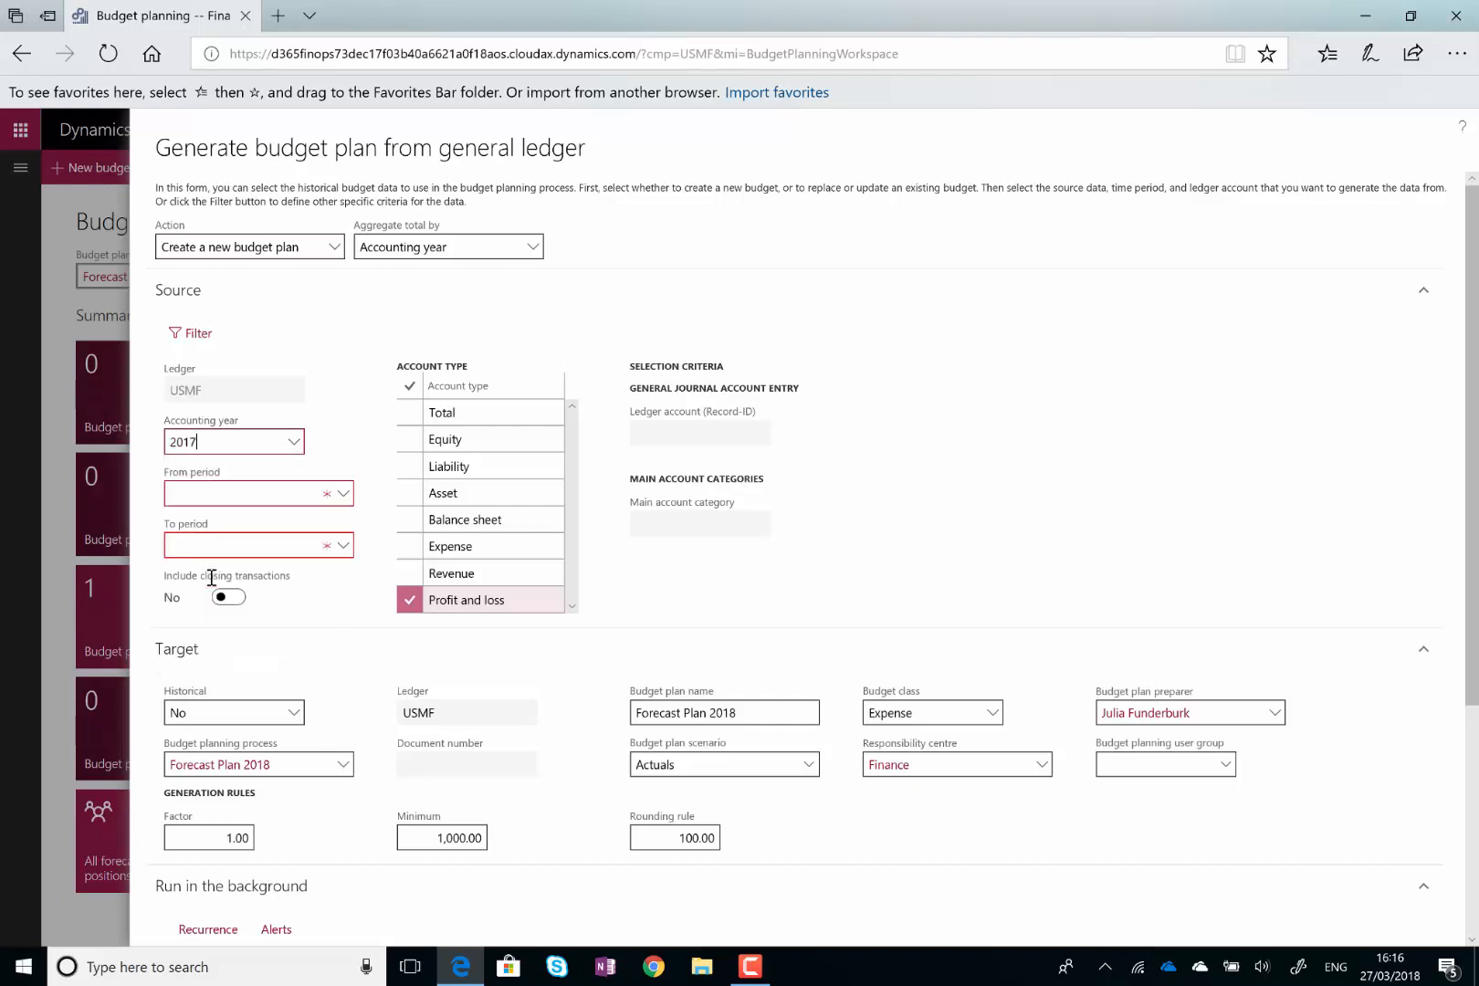
left_click(342, 494)
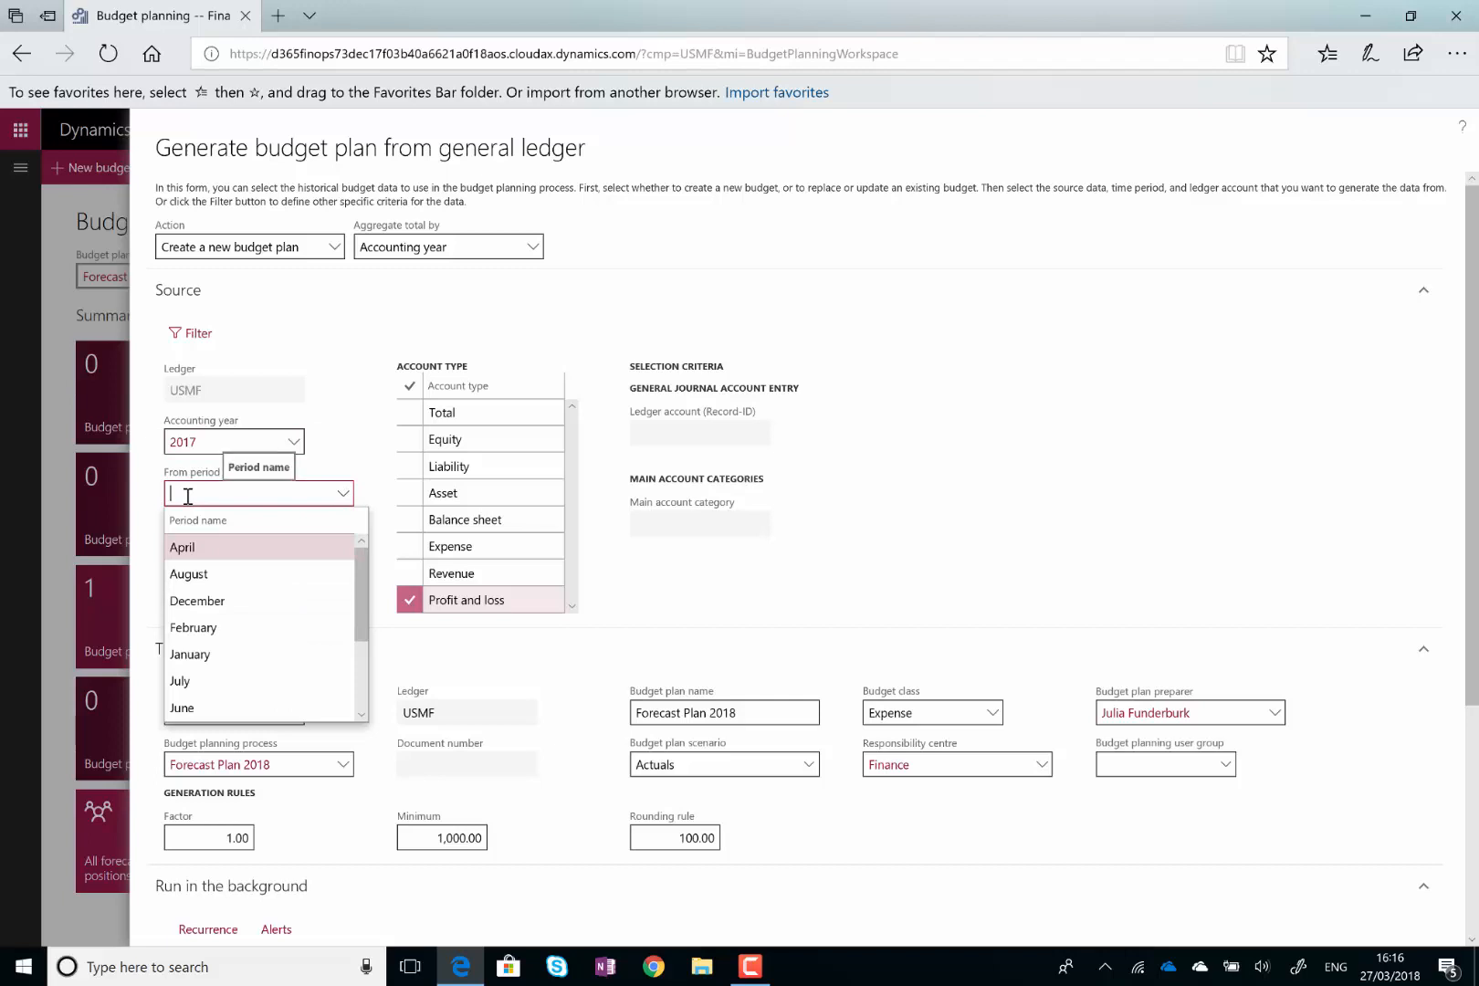
type("M")
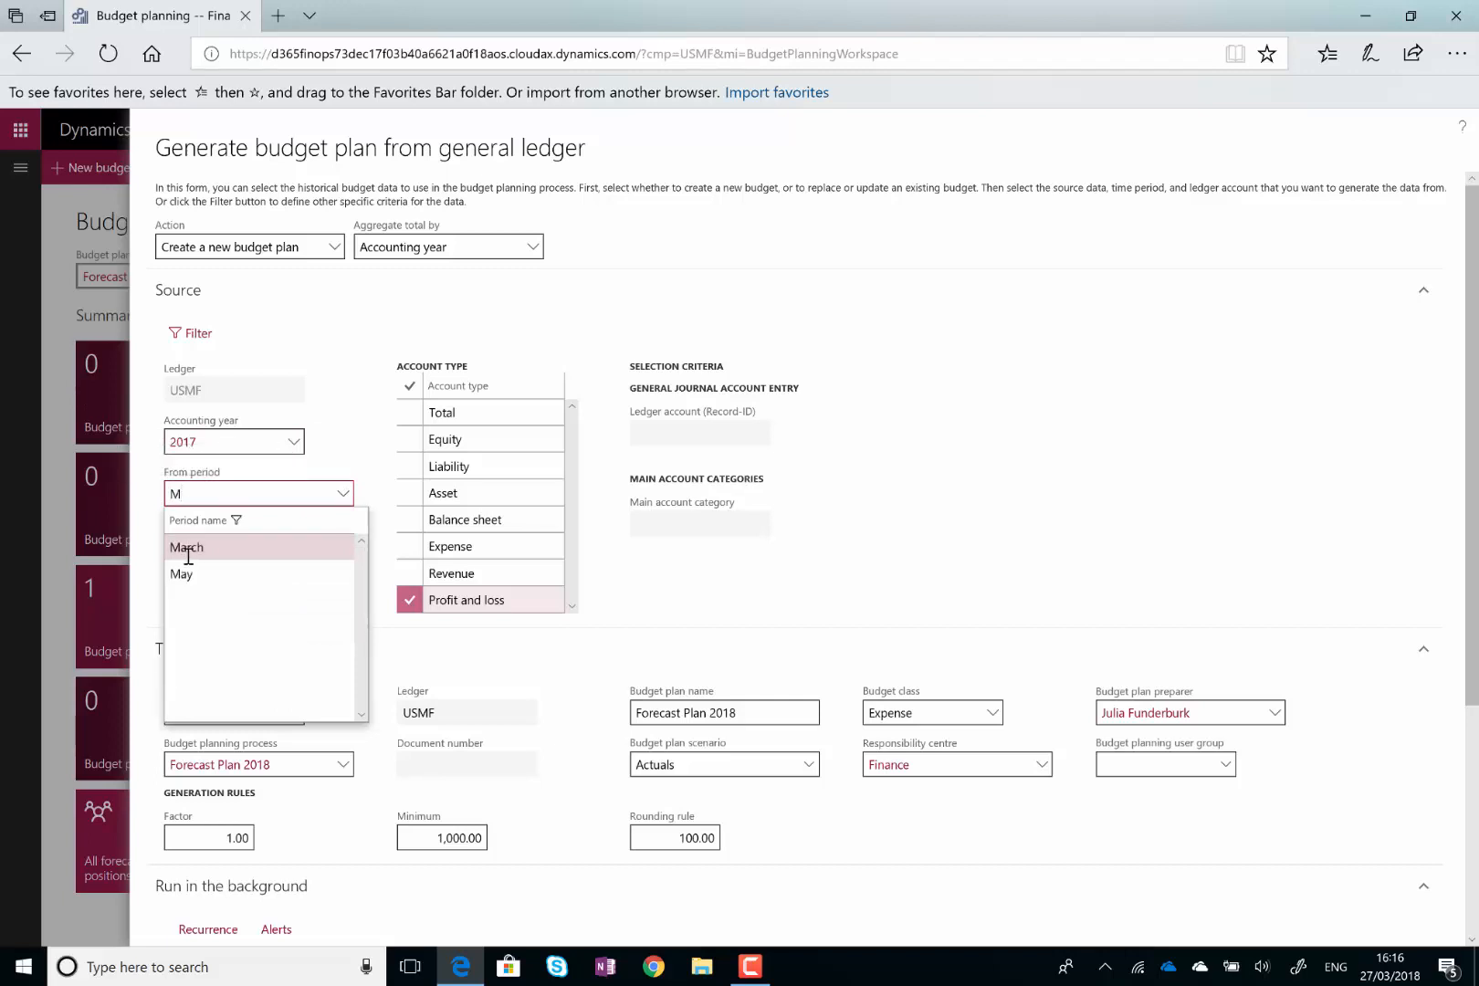
left_click(188, 548)
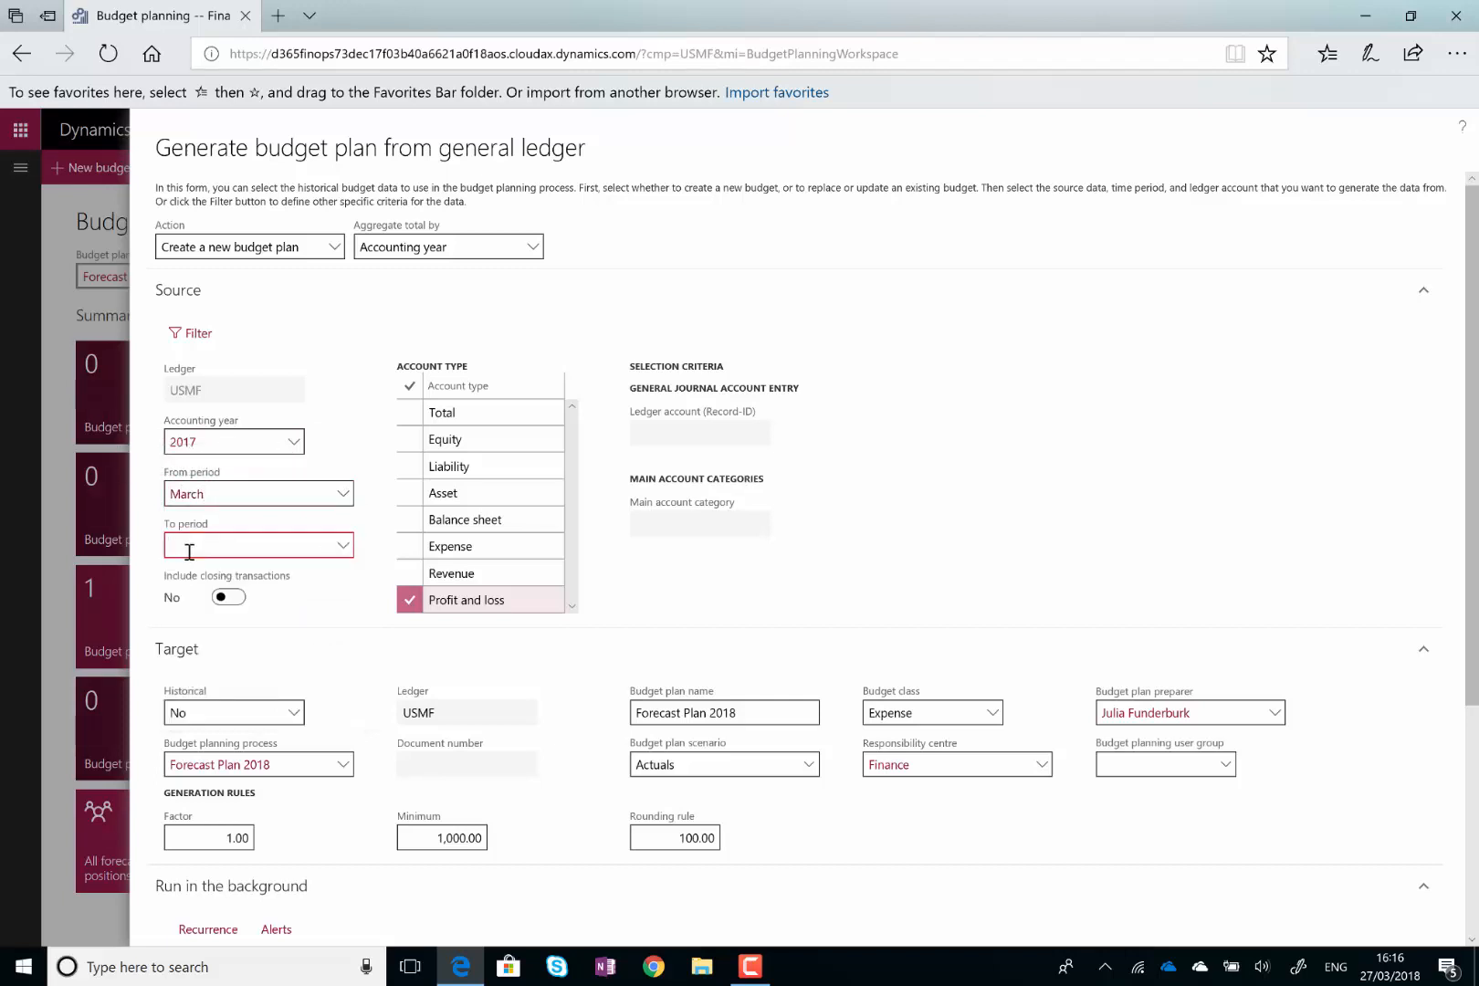
left_click(189, 548)
type("D")
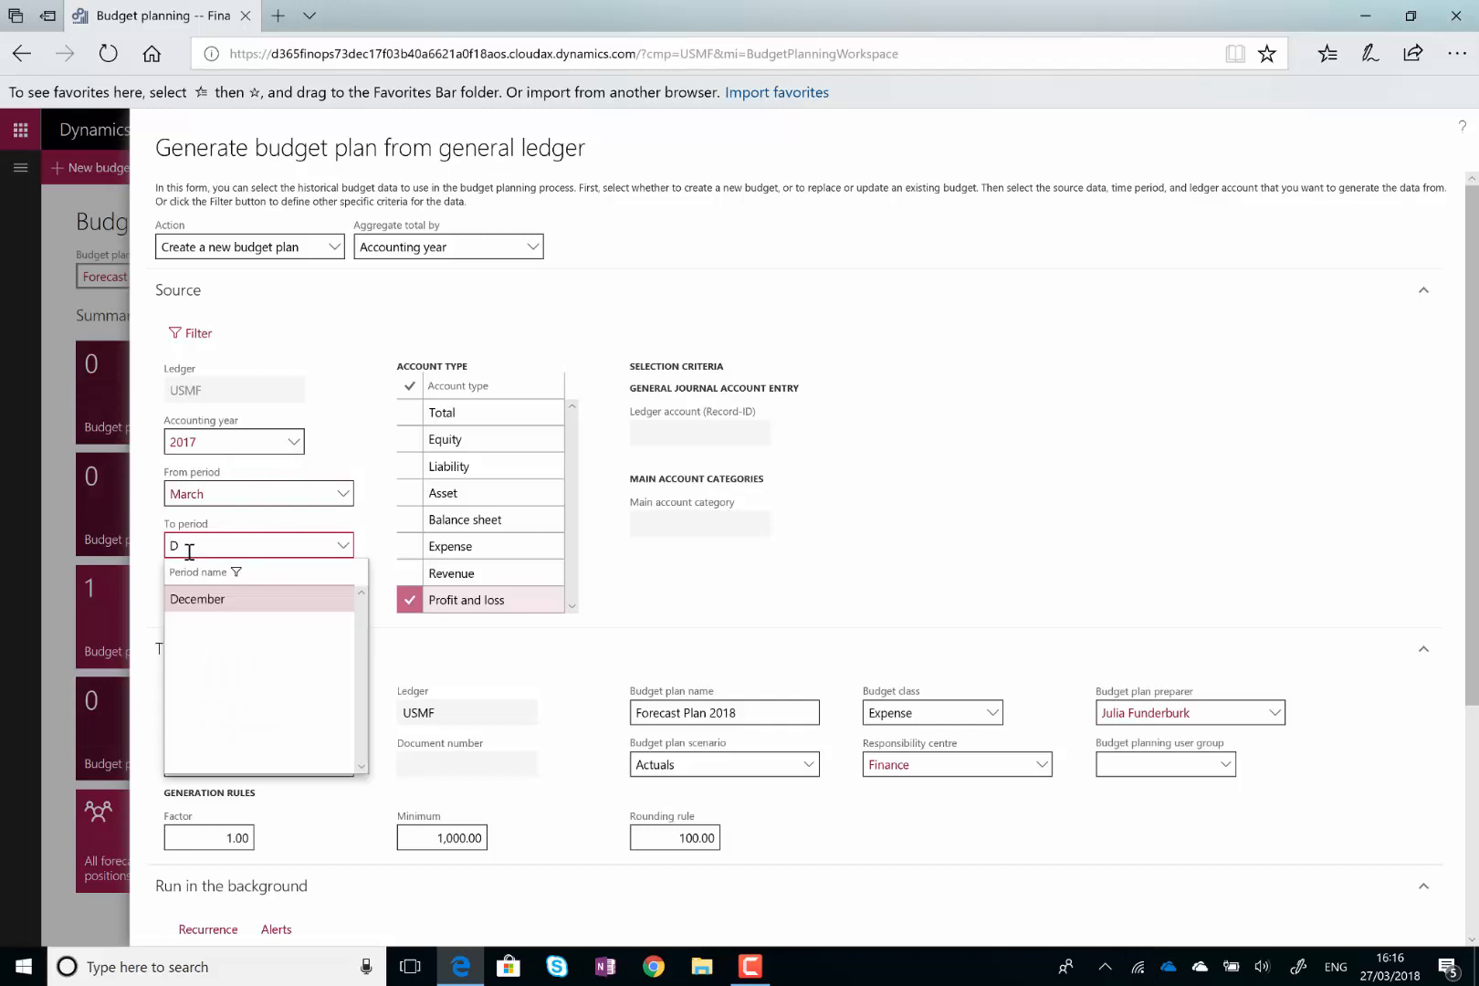
left_click(189, 598)
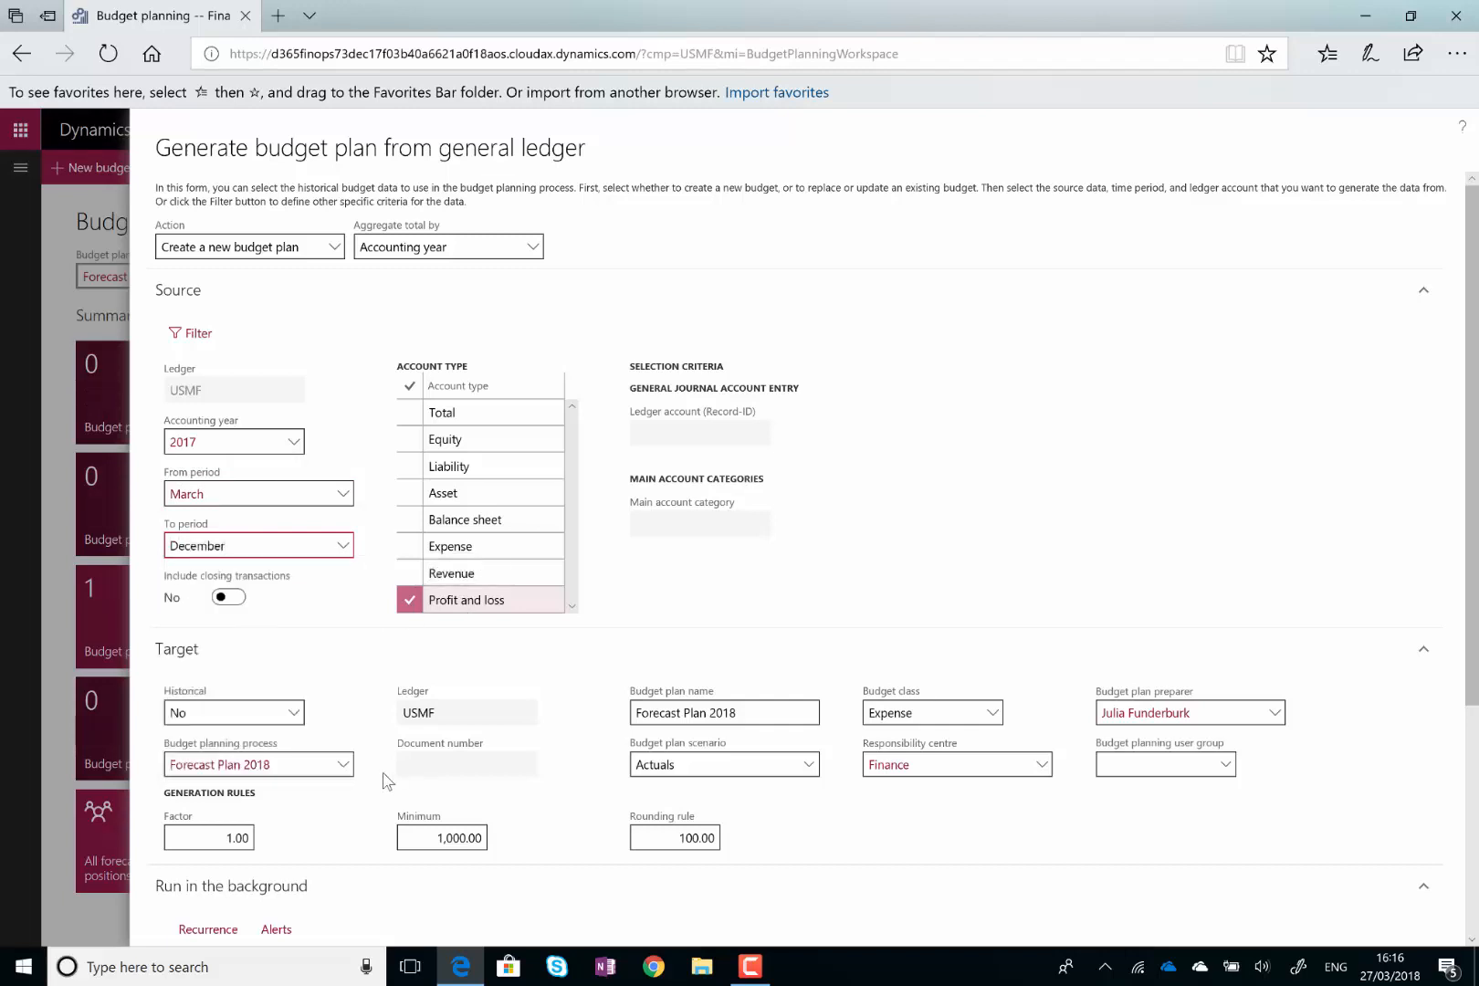
Choose to update the existing budget plan scenario and append new data, targeting the Forecast Plan 2018 document and the Budgeted scenario
left_click(336, 259)
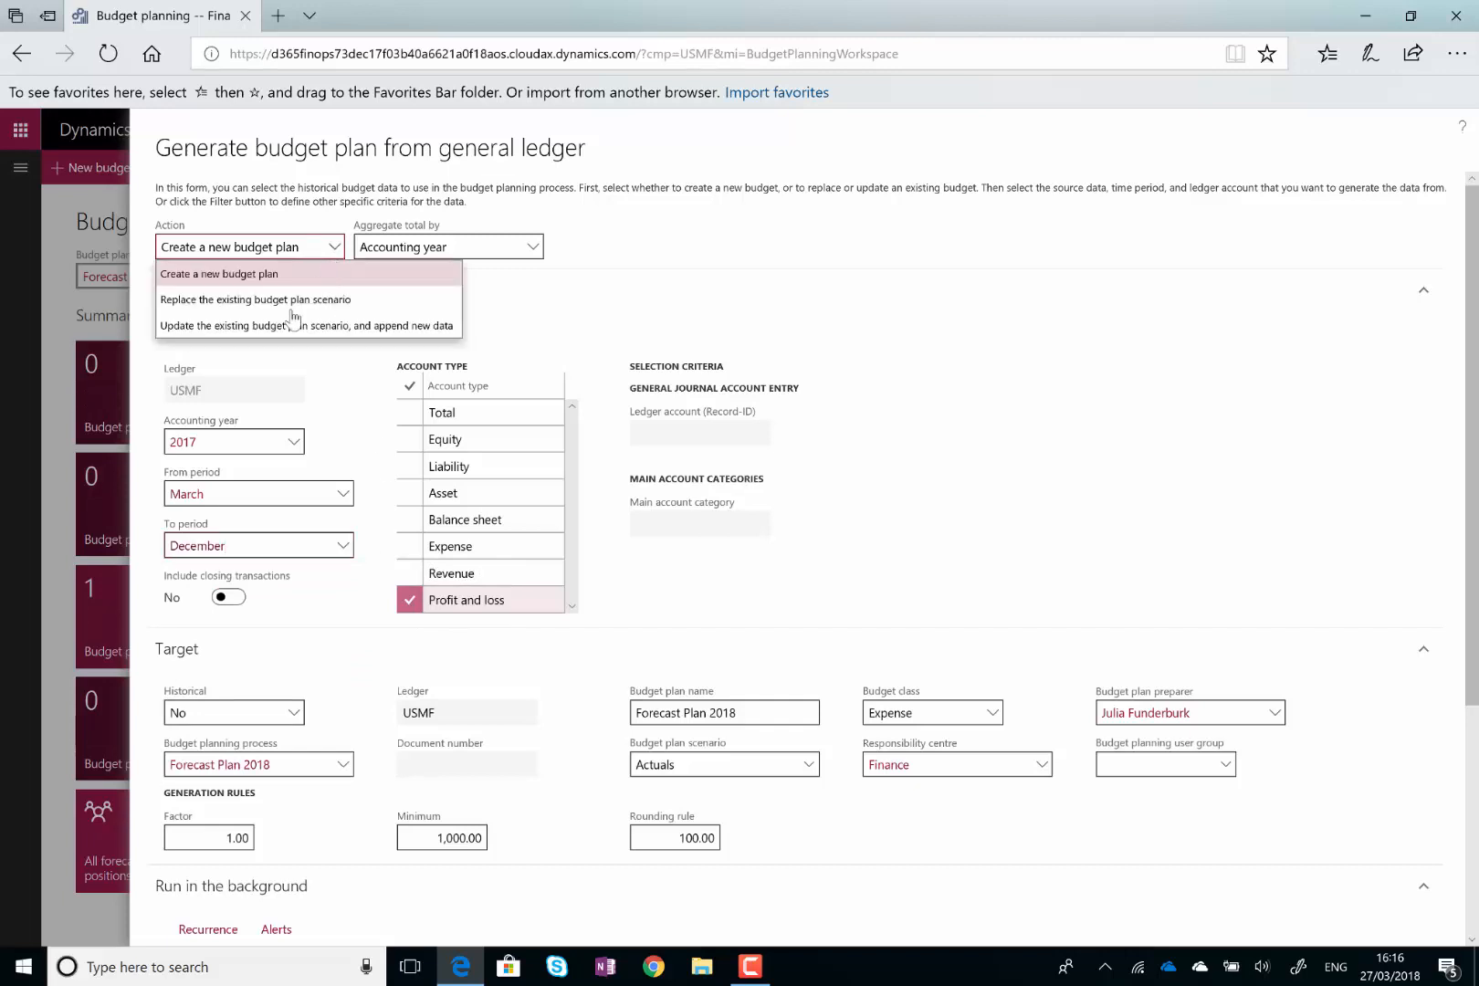
left_click(286, 326)
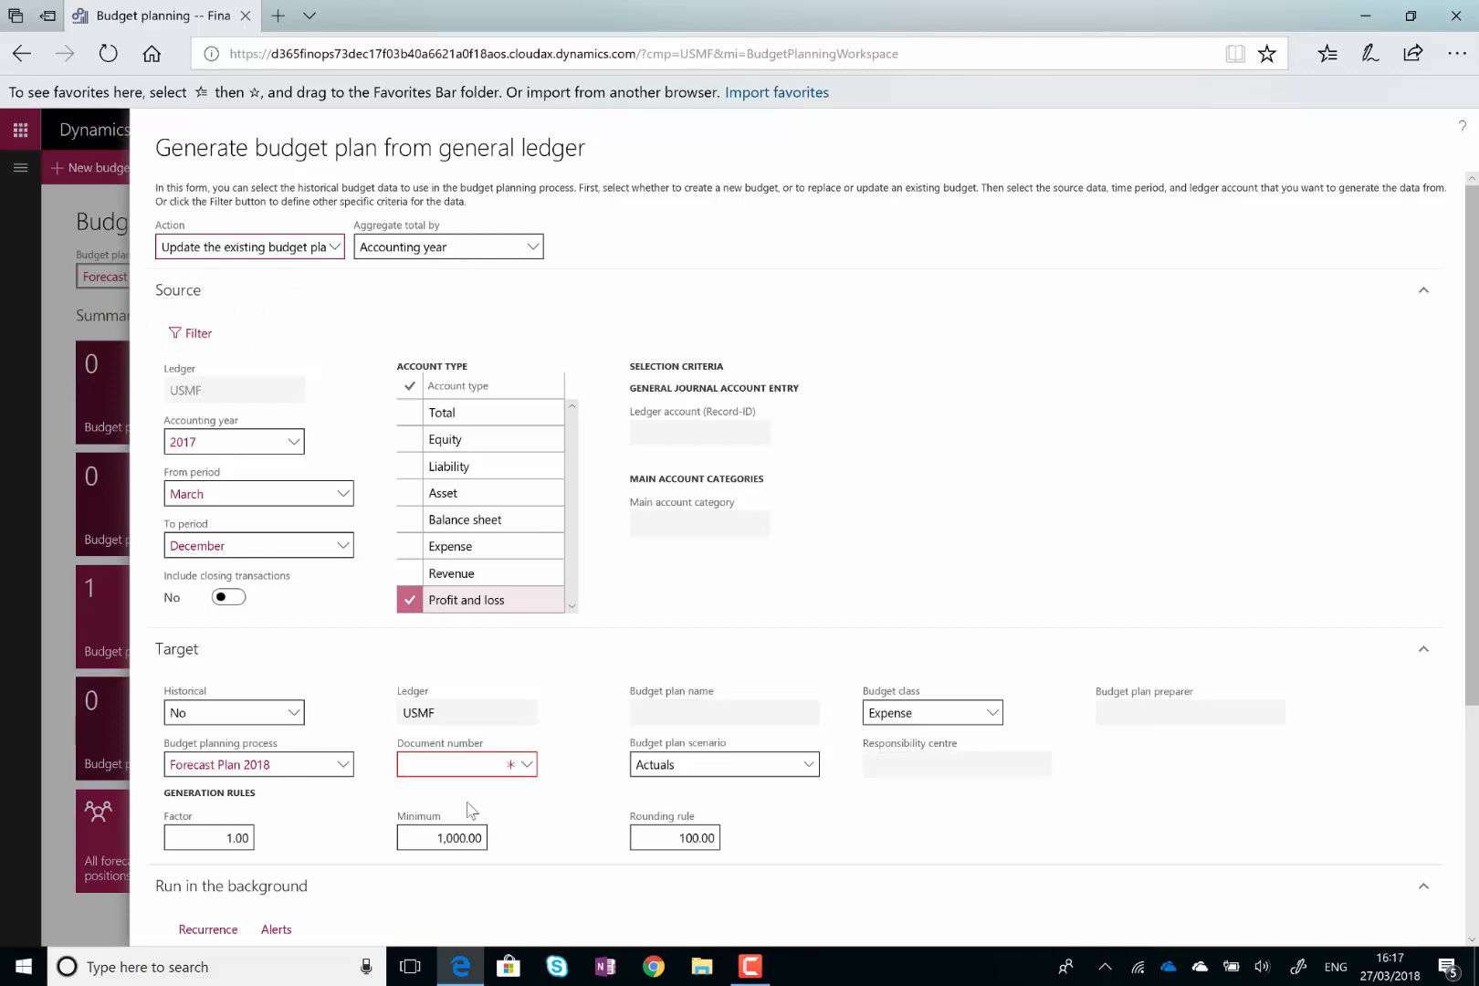
left_click(527, 764)
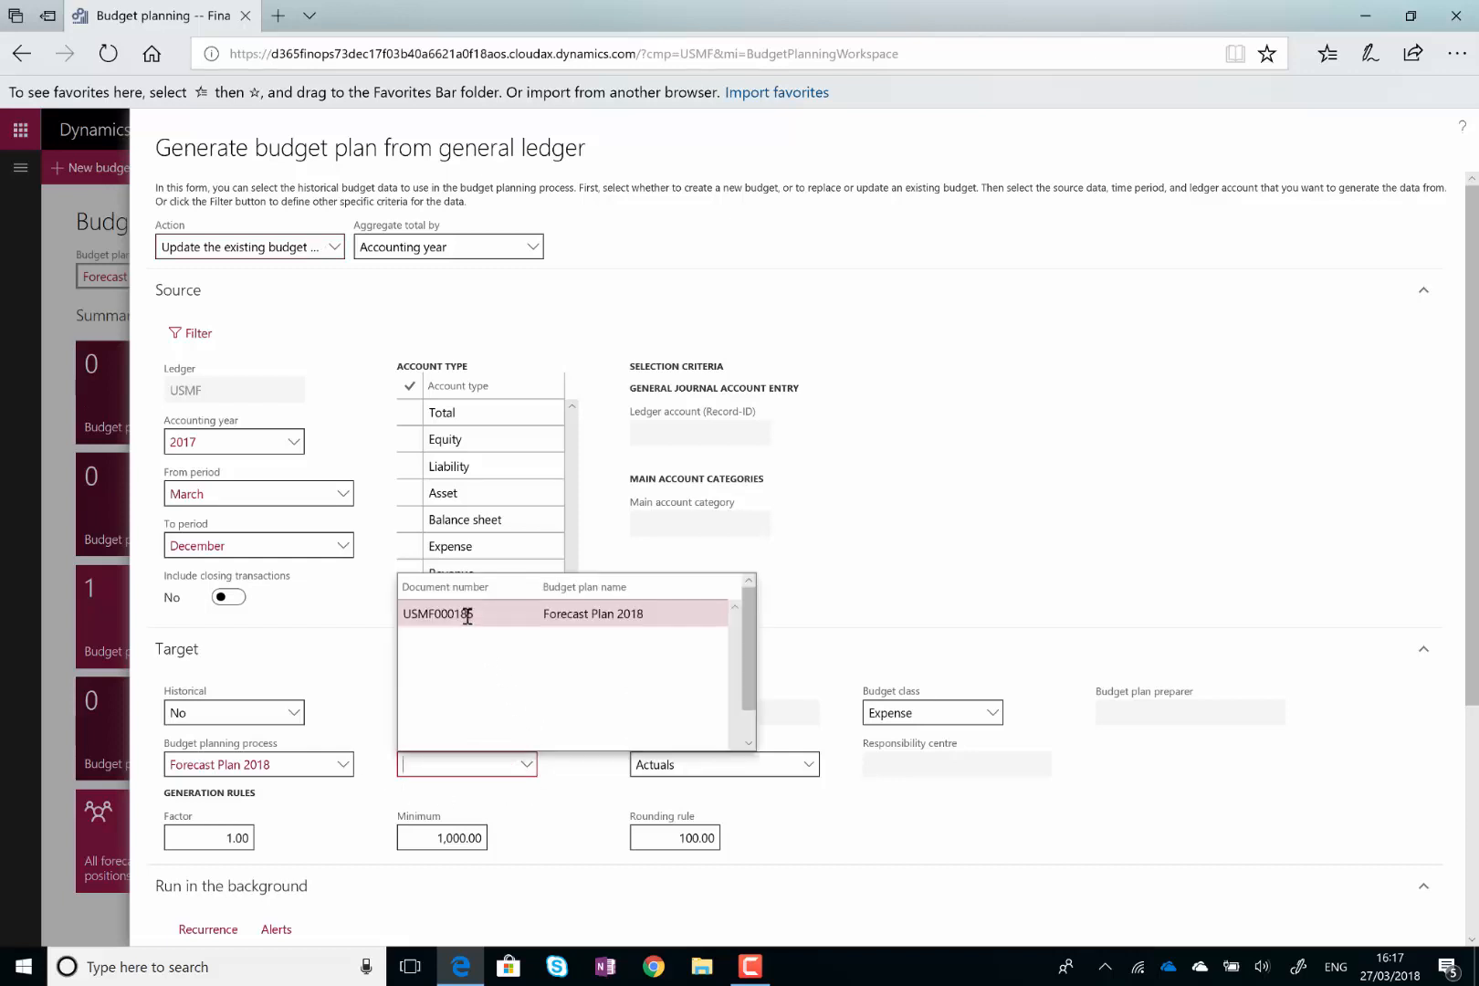
left_click(467, 614)
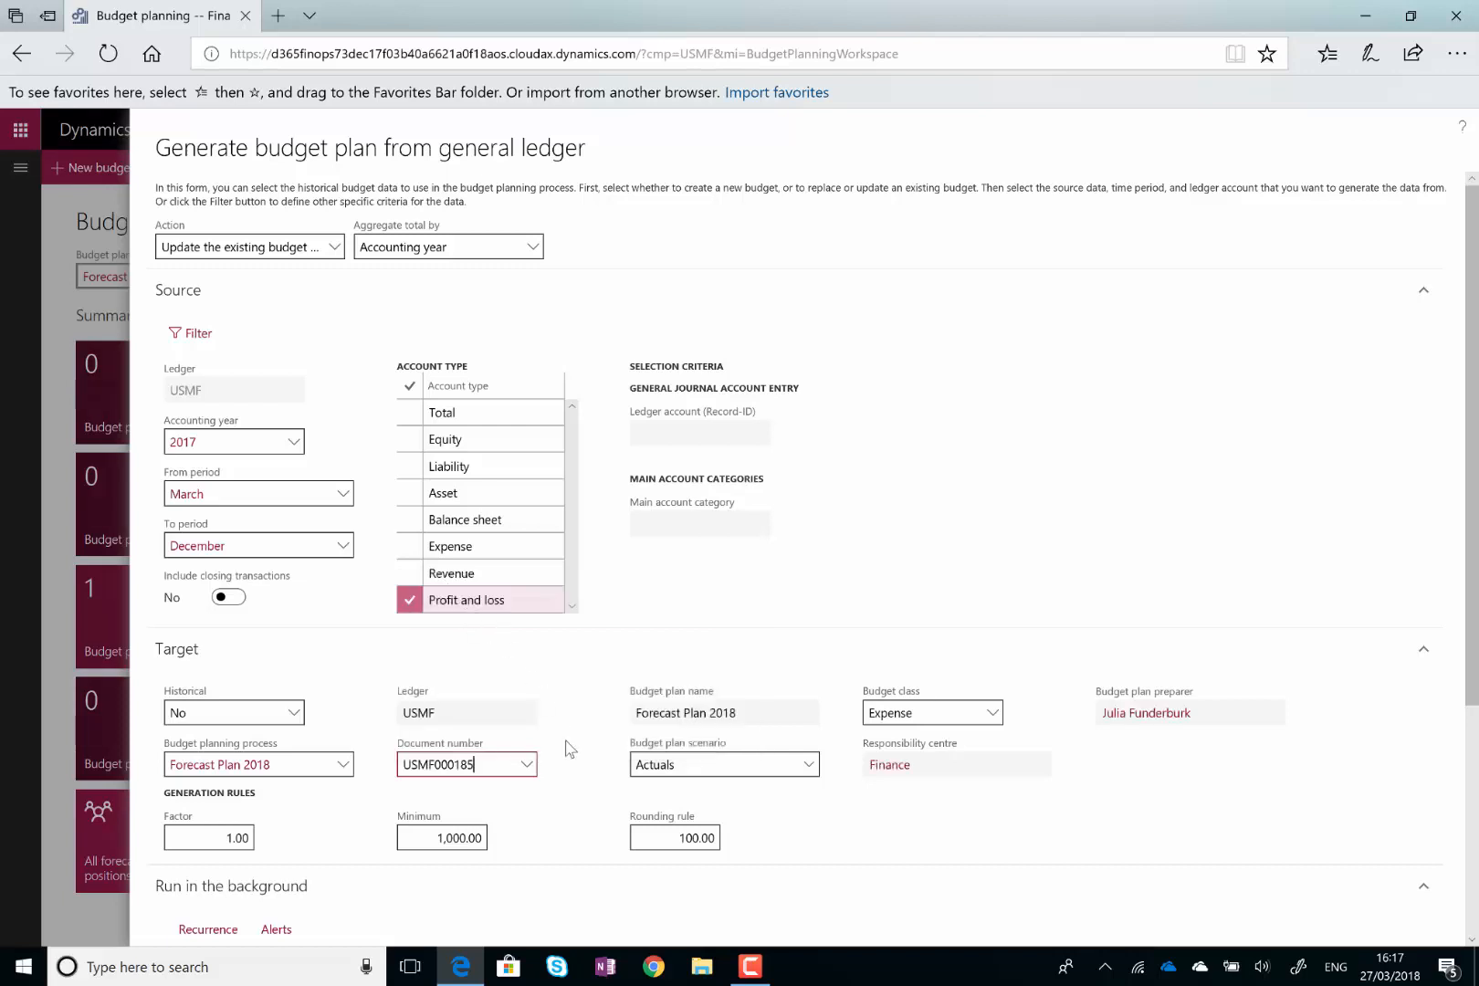
left_click(807, 766)
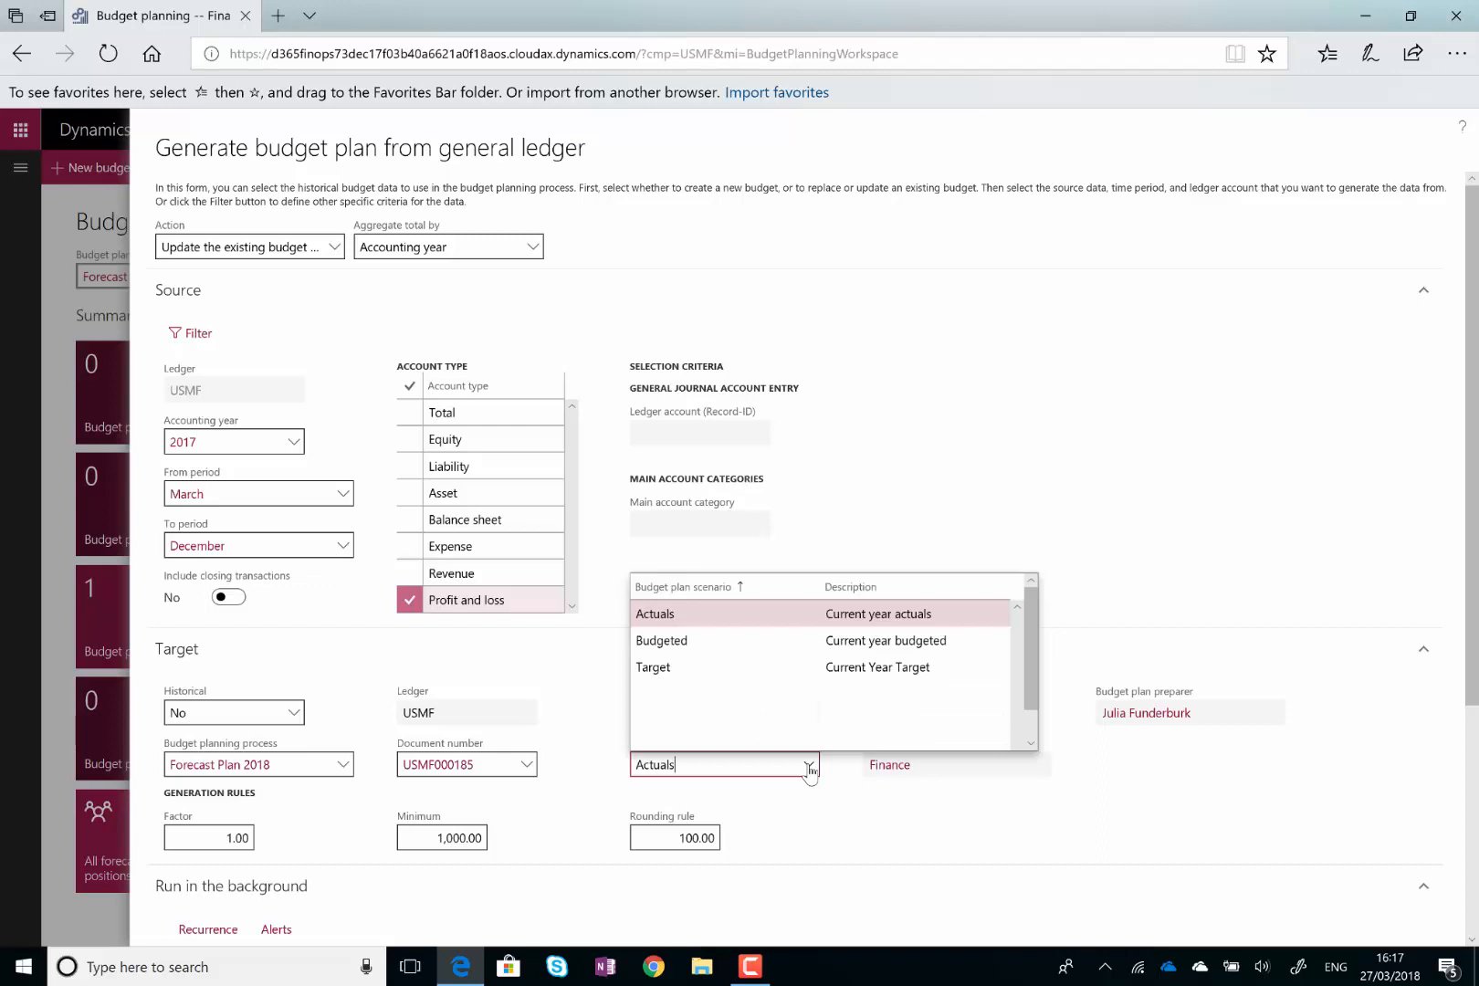
left_click(690, 640)
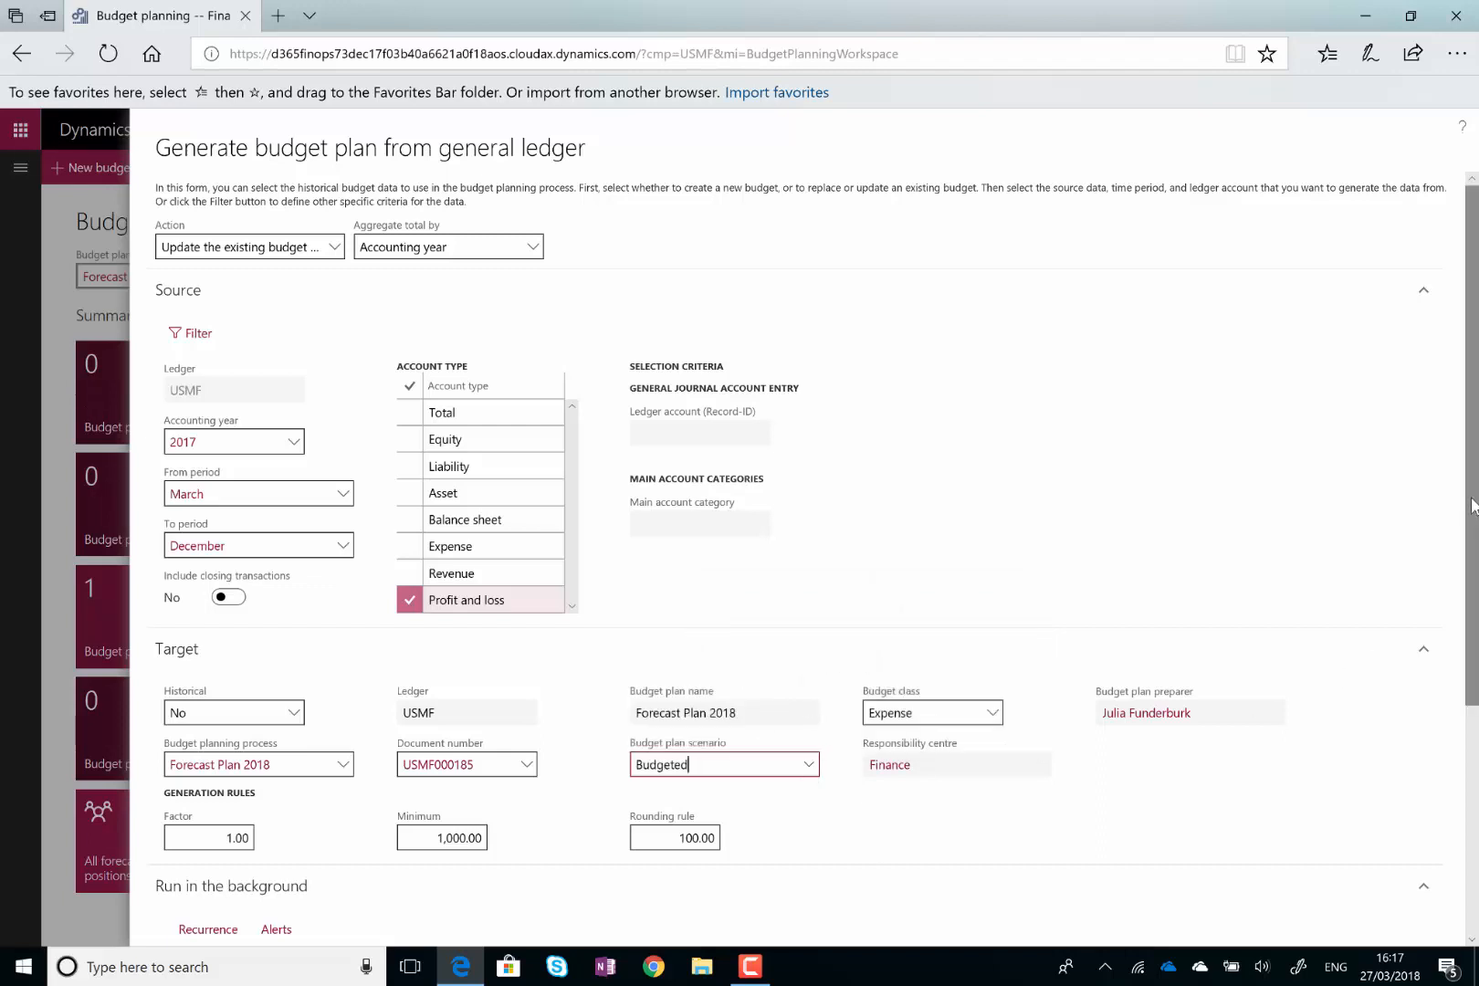
Review the generation rules for factor, minimum and rounding, and generate the Budgeted scenario data from the general ledger
scroll(1474, 507, "down", 1)
scroll(1474, 607, "down", 1)
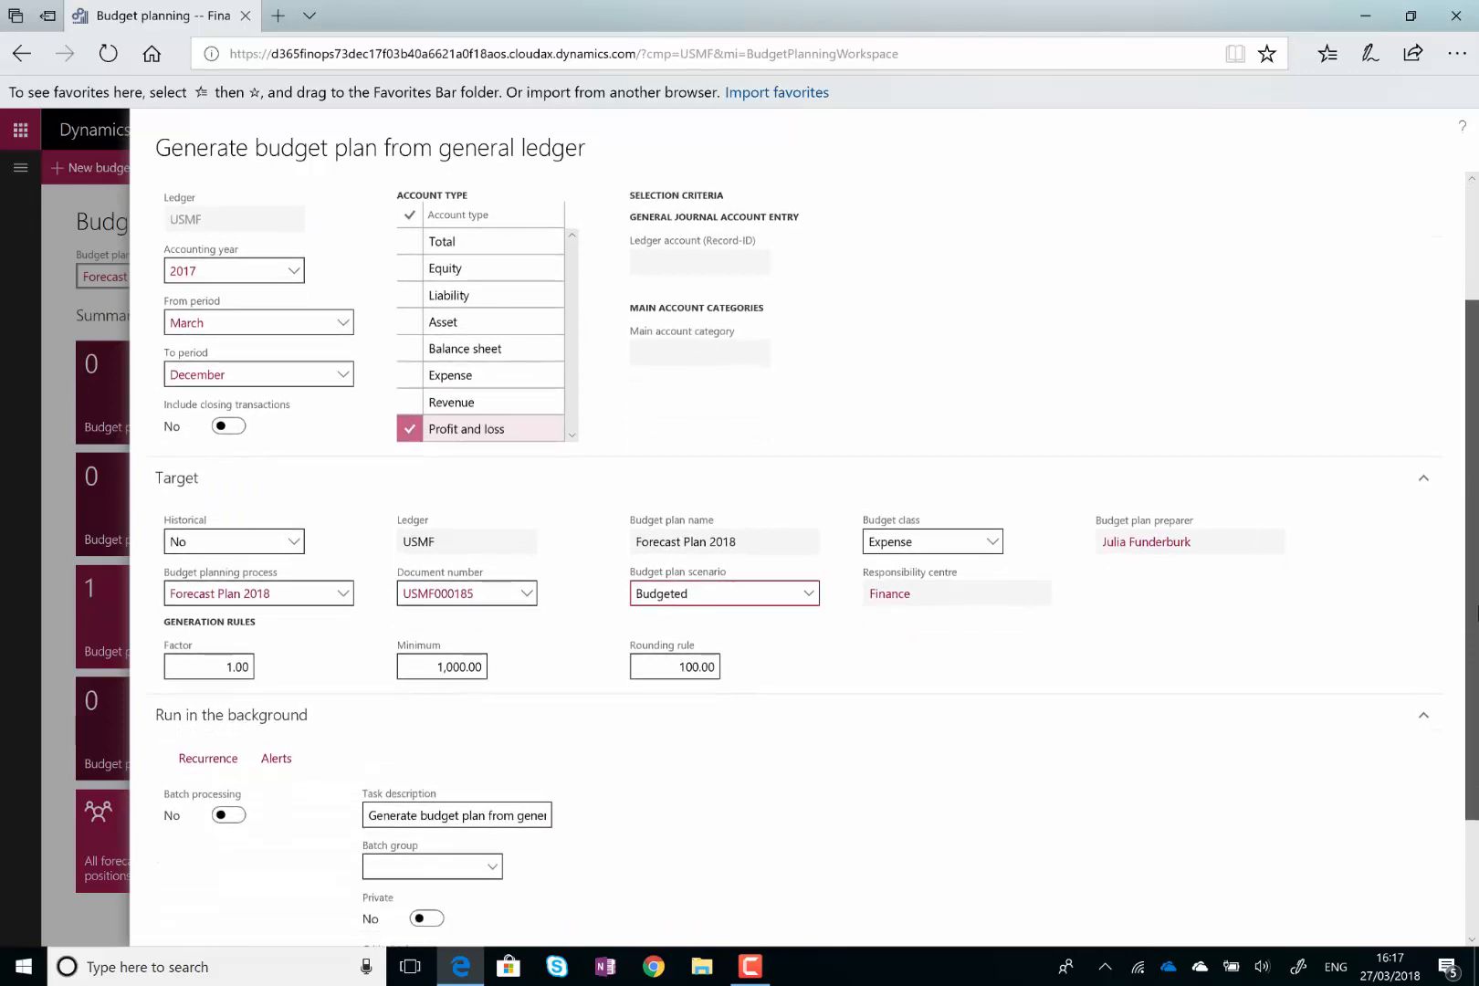
scroll(1474, 607, "up", 2)
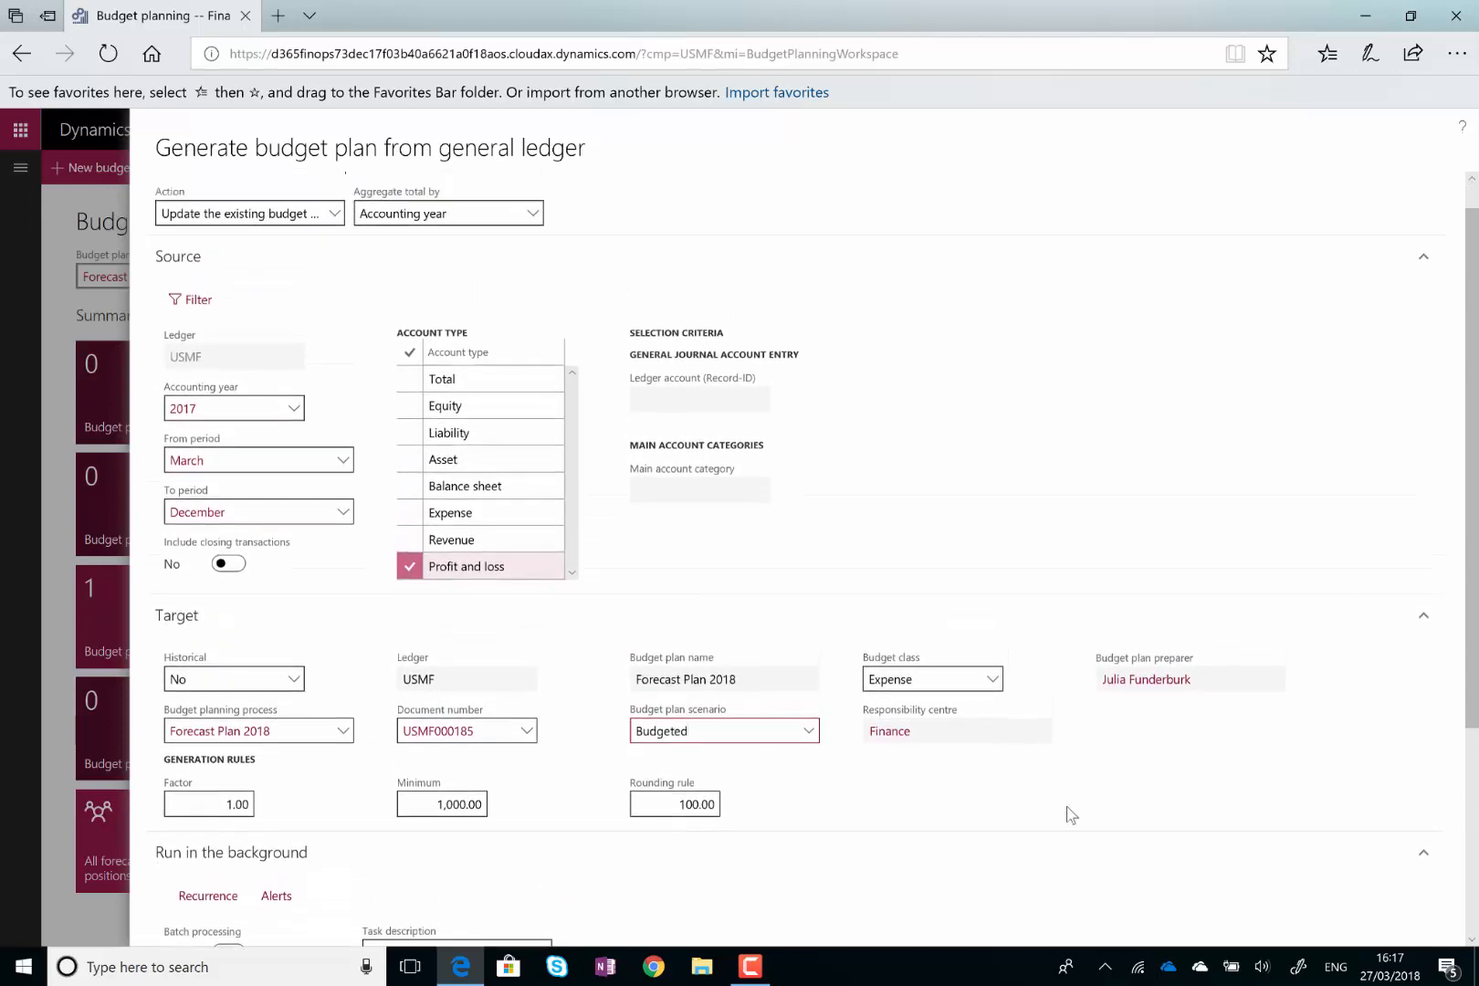
left_click(646, 728)
left_click(222, 803)
left_click(425, 800)
left_click(676, 803)
left_click_drag(1474, 592, 1476, 828)
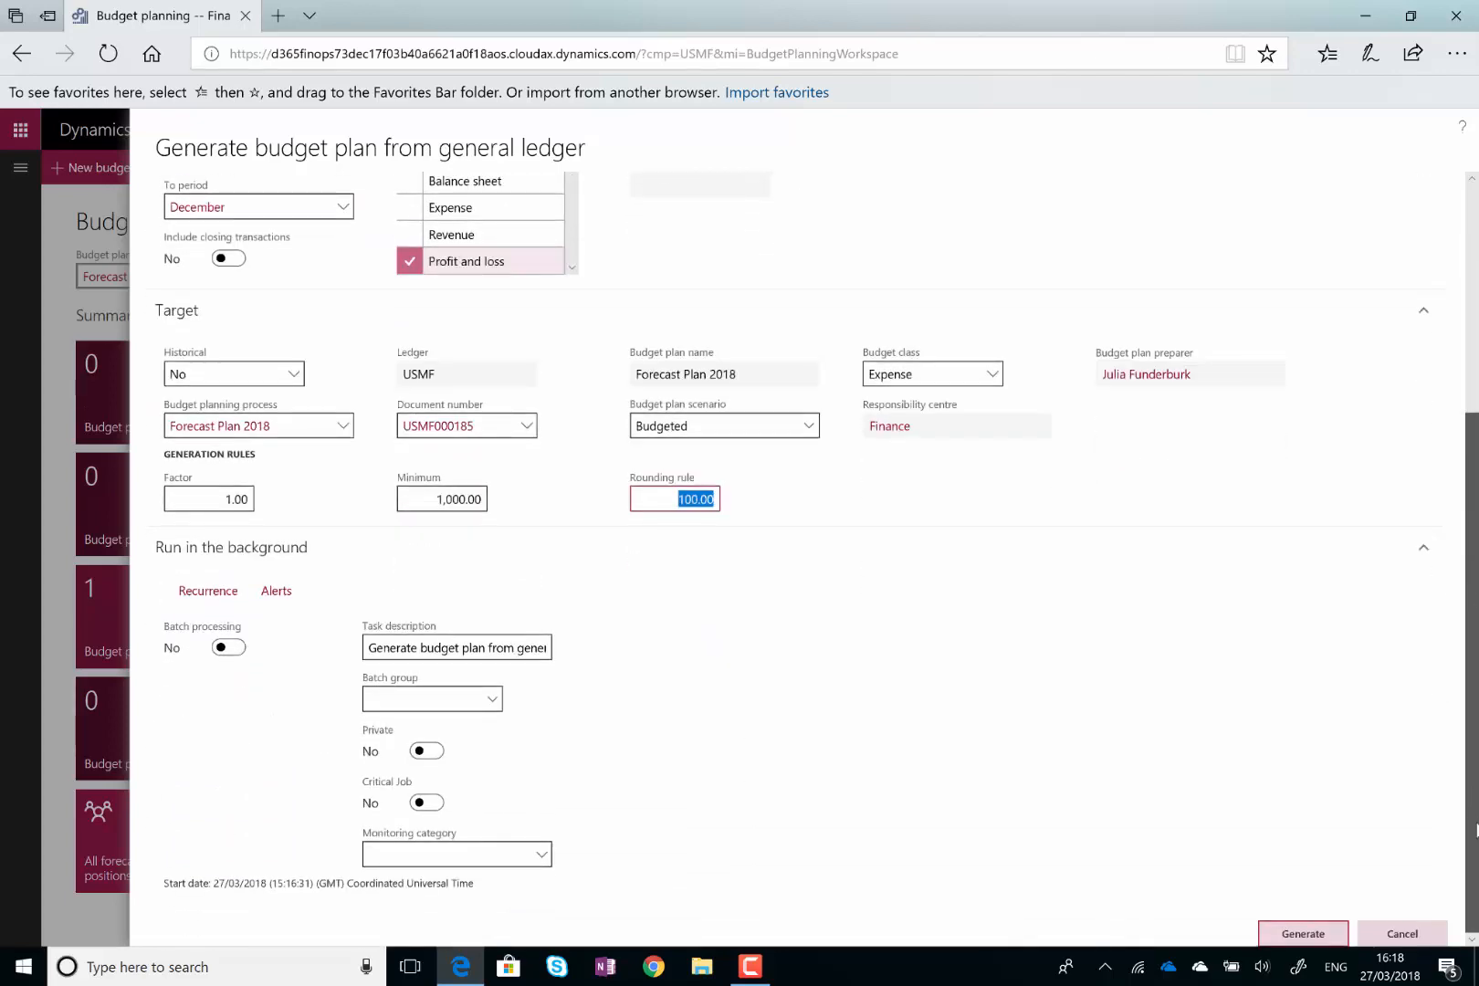
left_click(1289, 936)
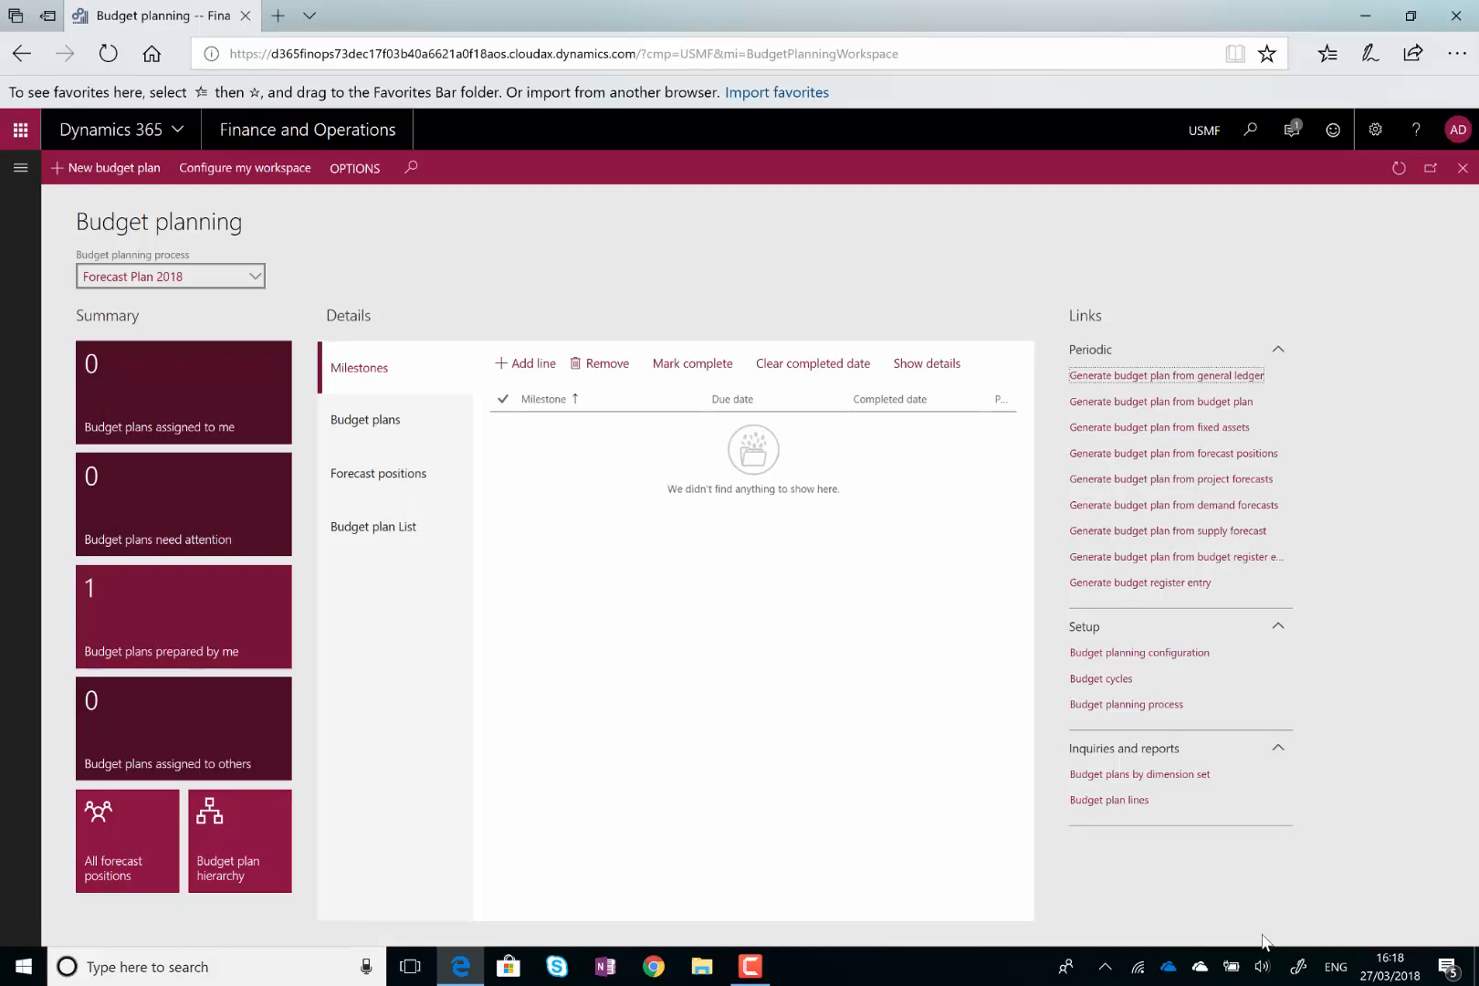
Dismiss the update notification and open the Forecast Plan 2018 budget plan from the workspace's budget plan list
left_click(368, 528)
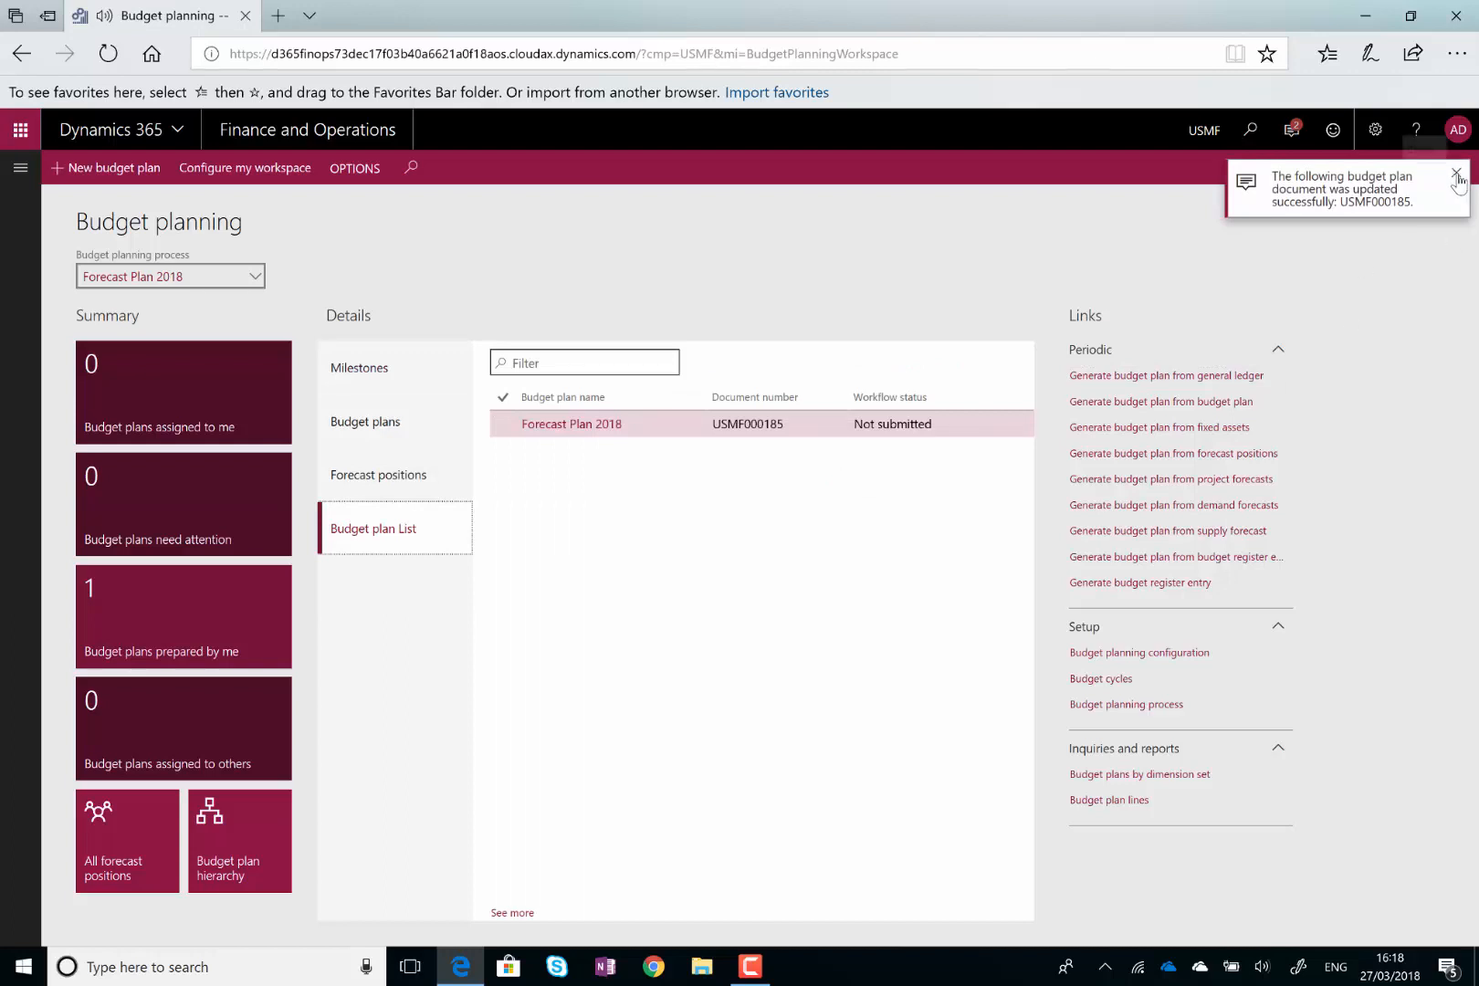
left_click(1456, 172)
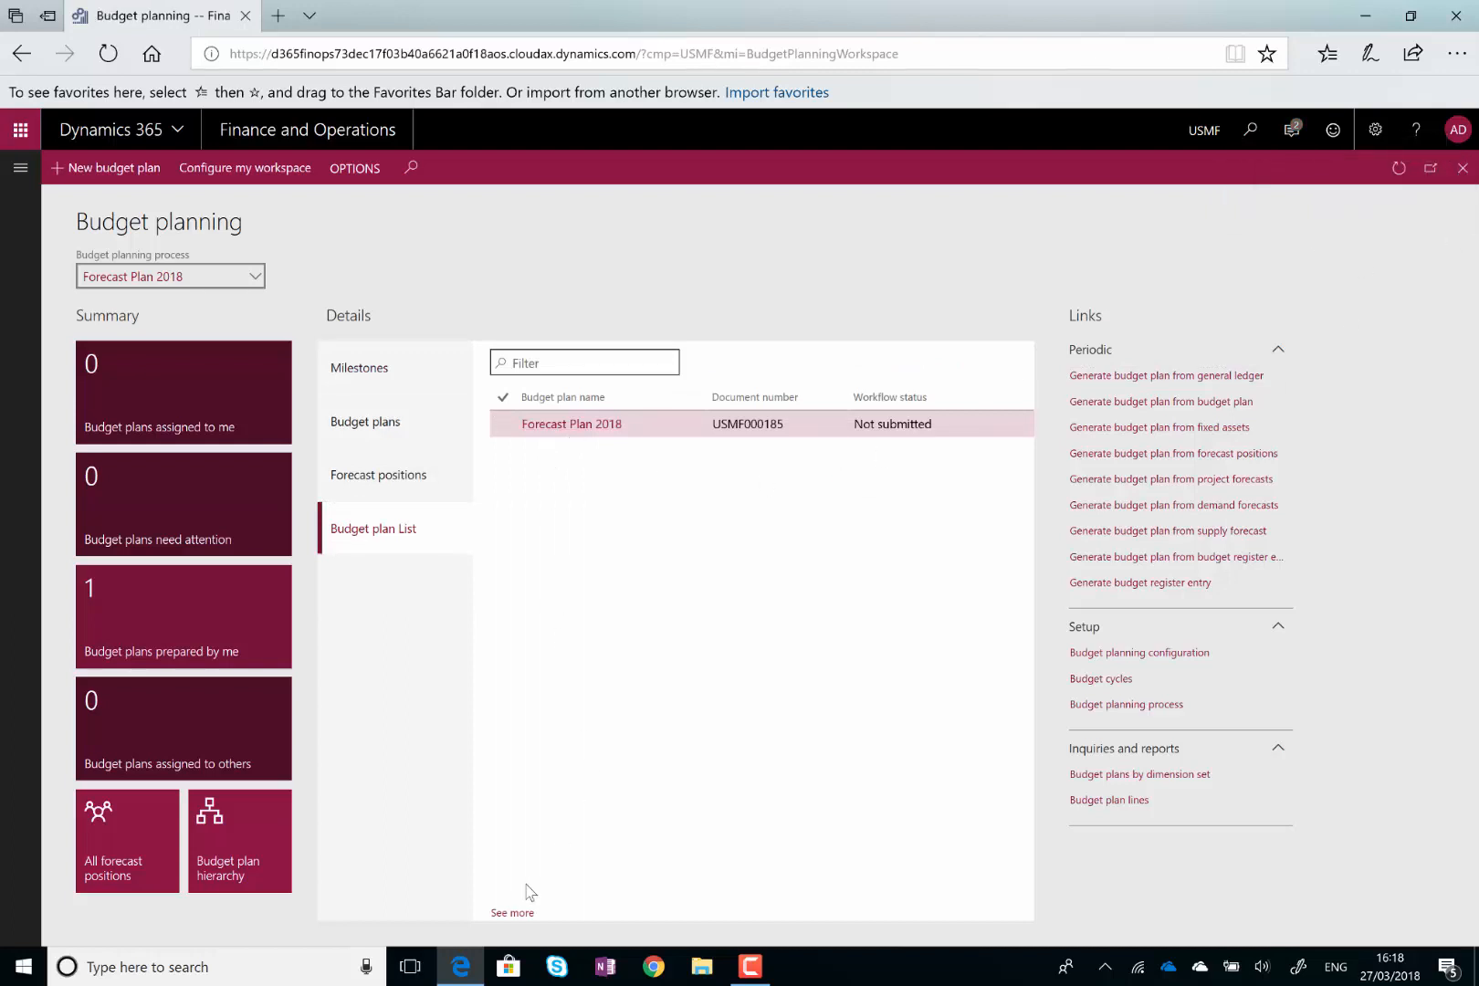
left_click(514, 913)
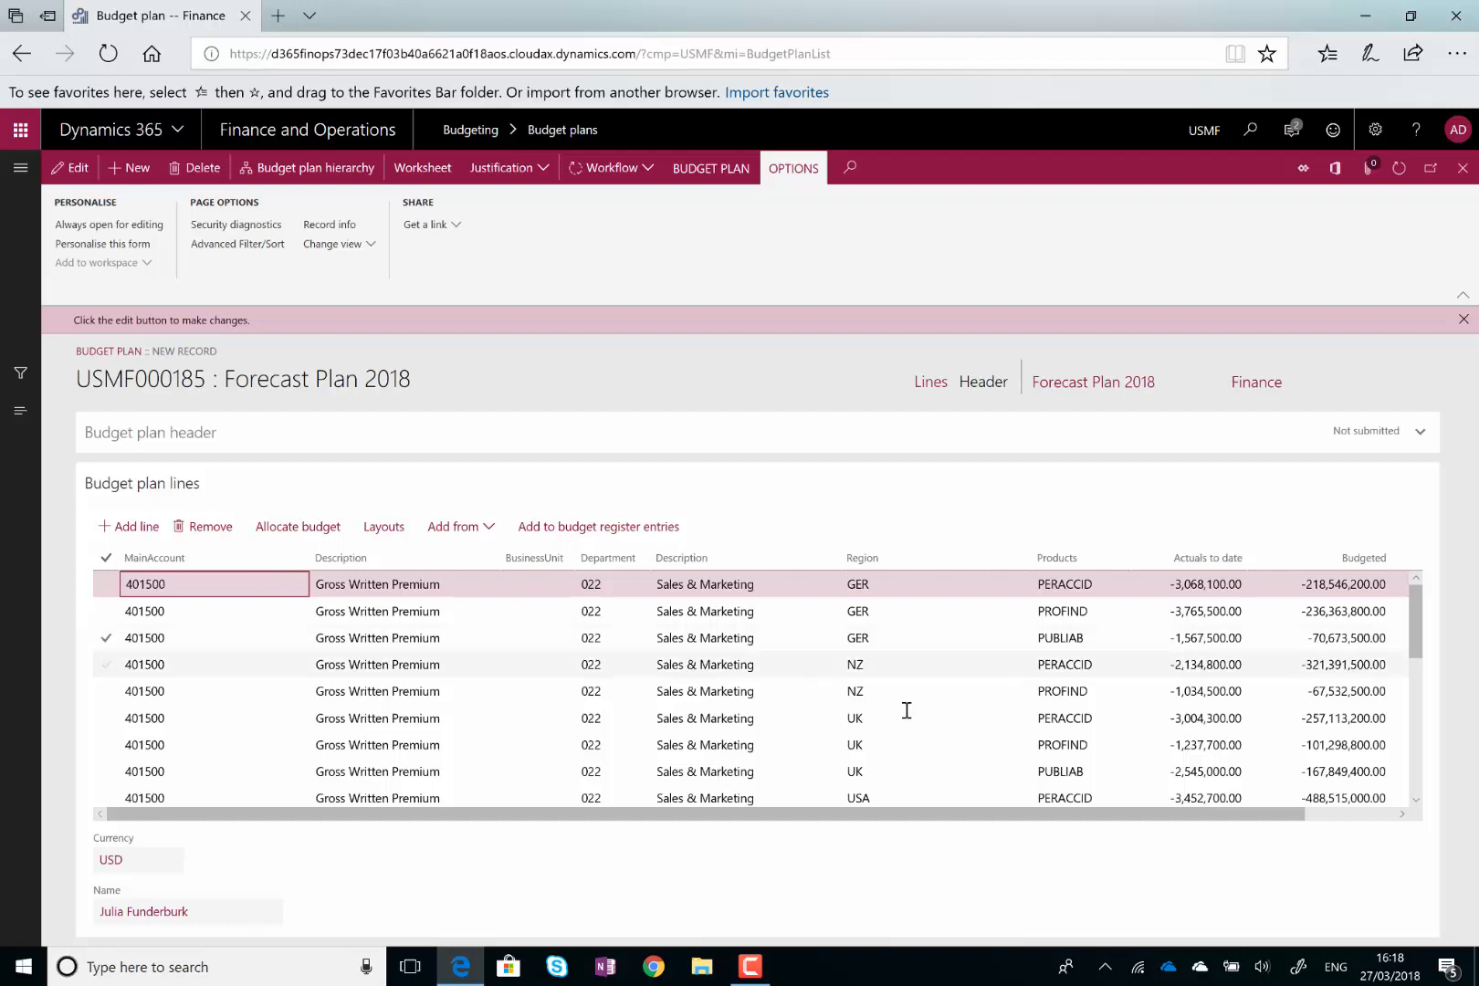
Review the budget plan lines across all accounts and departments, comparing the Actuals to date, Budgeted and Targeted columns
left_click_drag(953, 817, 1032, 817)
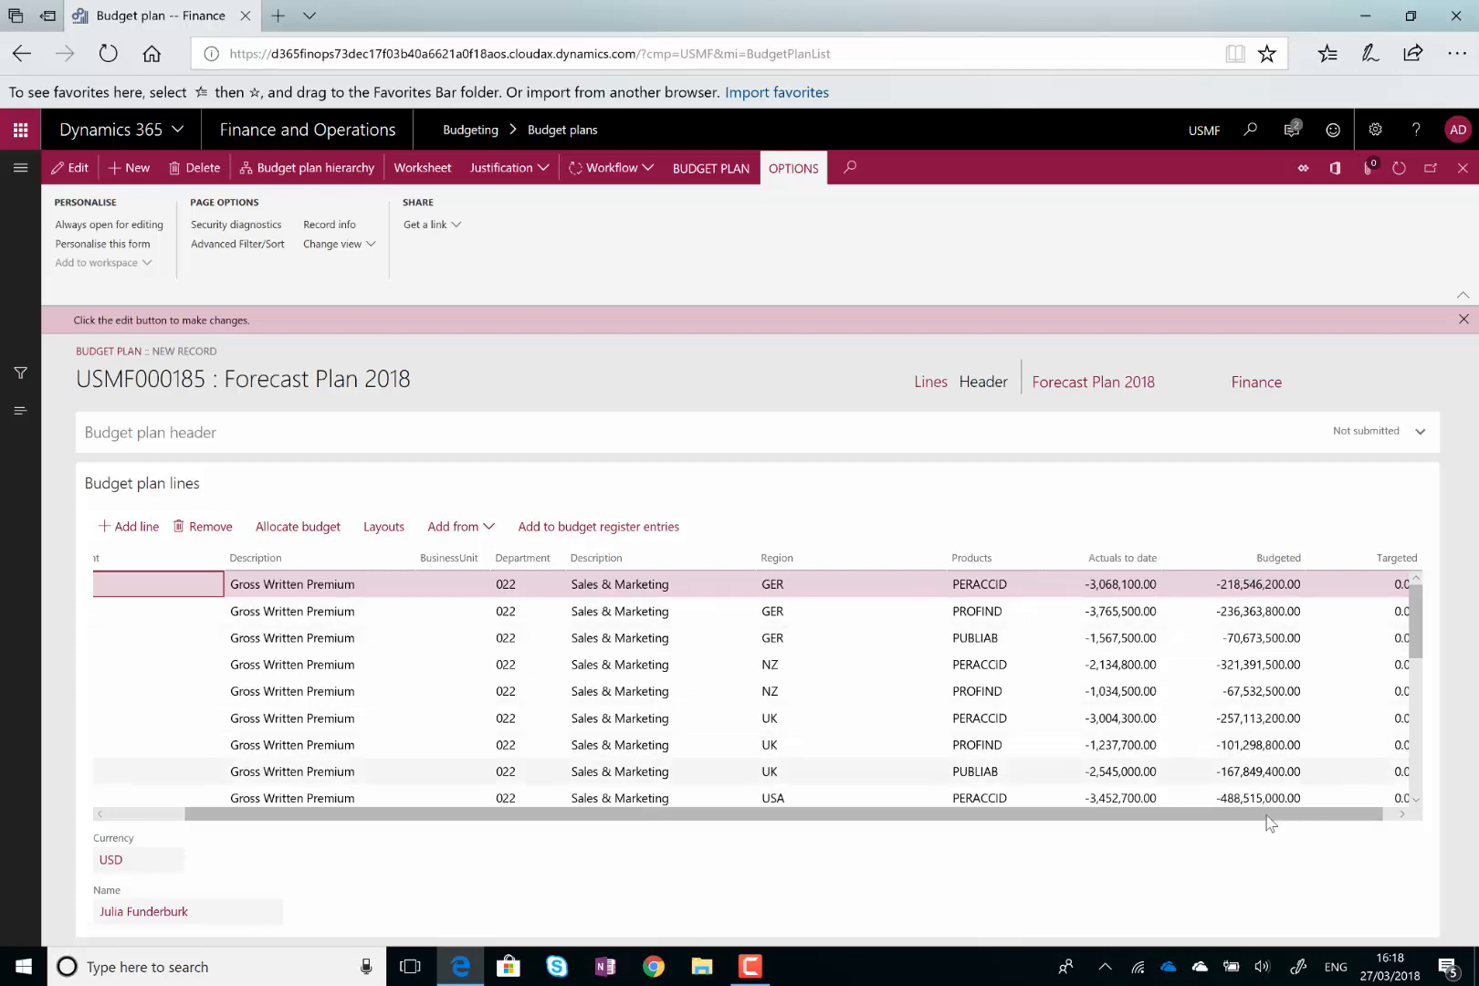
left_click_drag(1278, 817, 1387, 815)
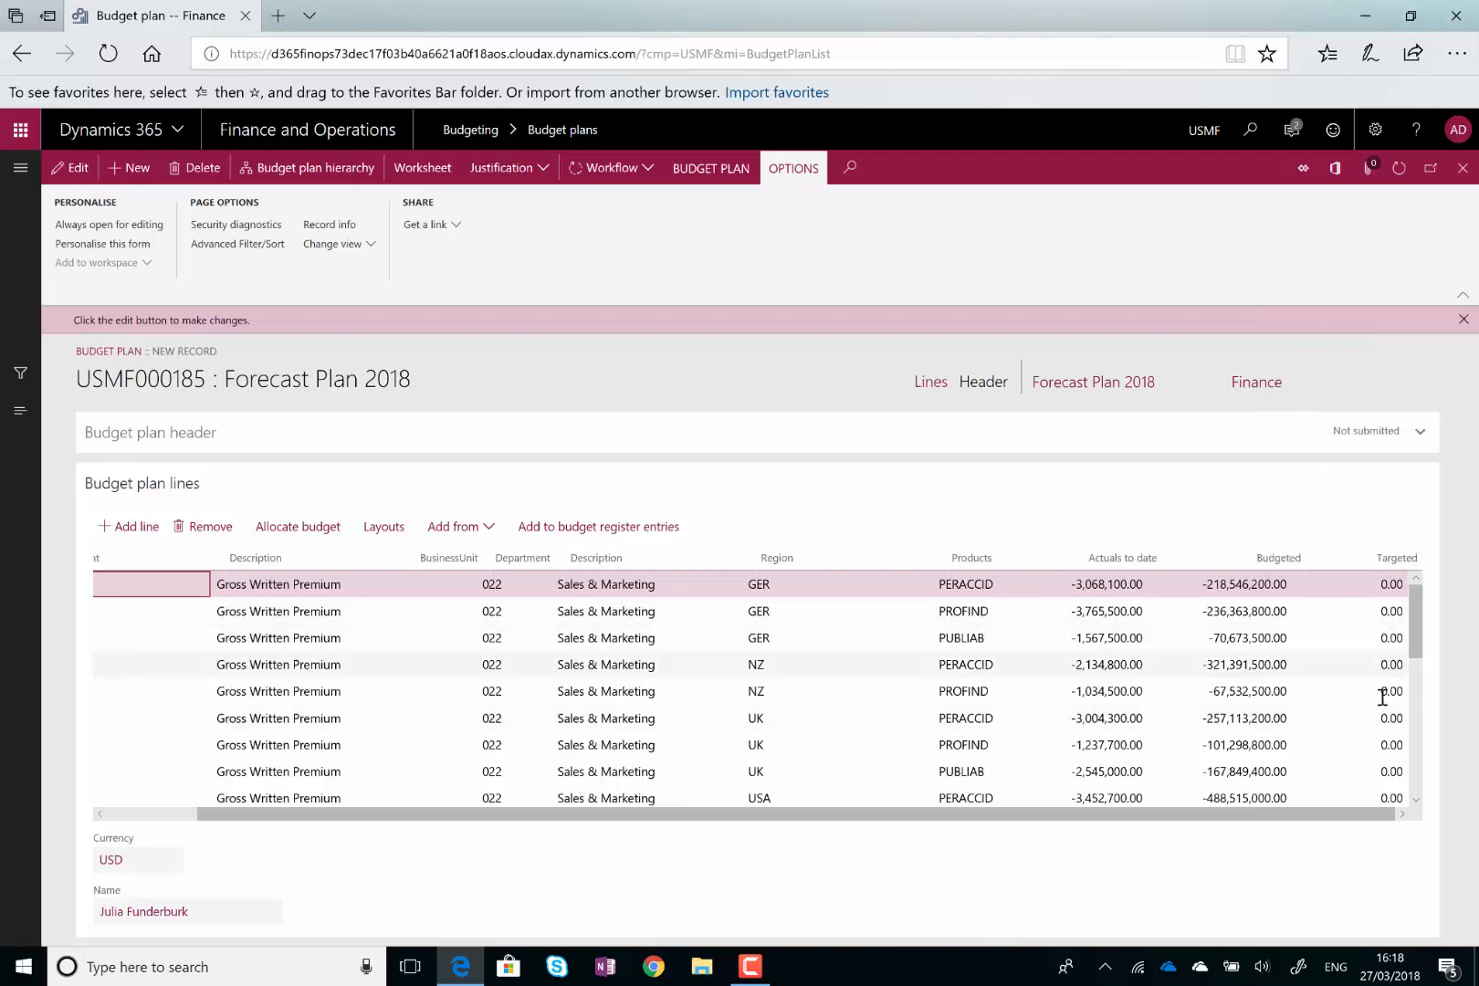
mouse_move(1381, 797)
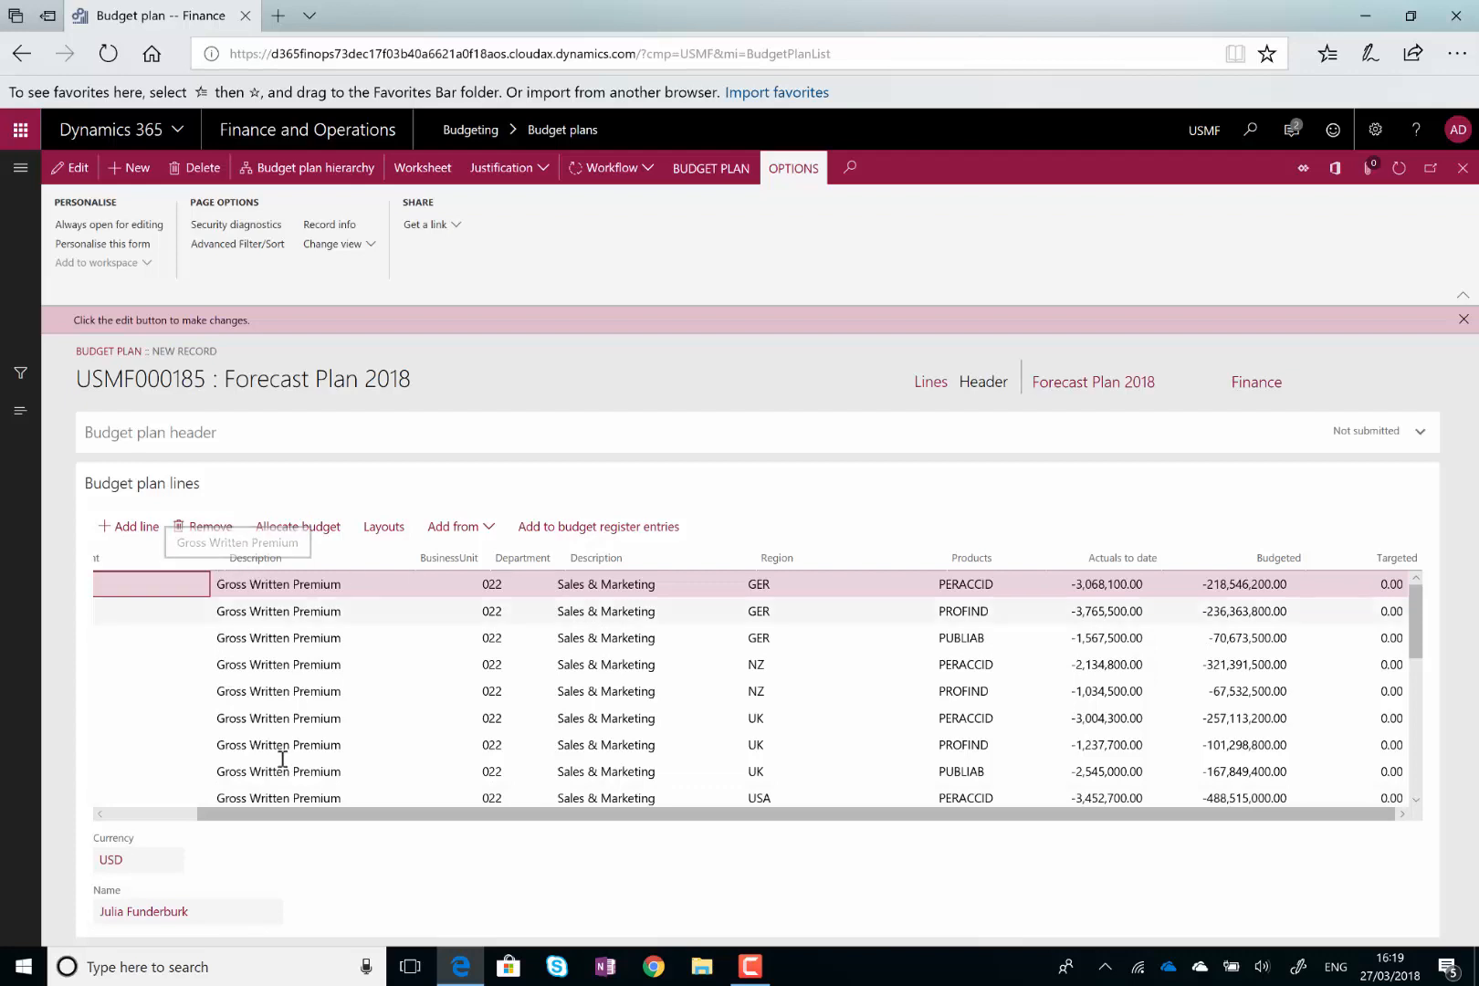
left_click_drag(296, 812, 134, 805)
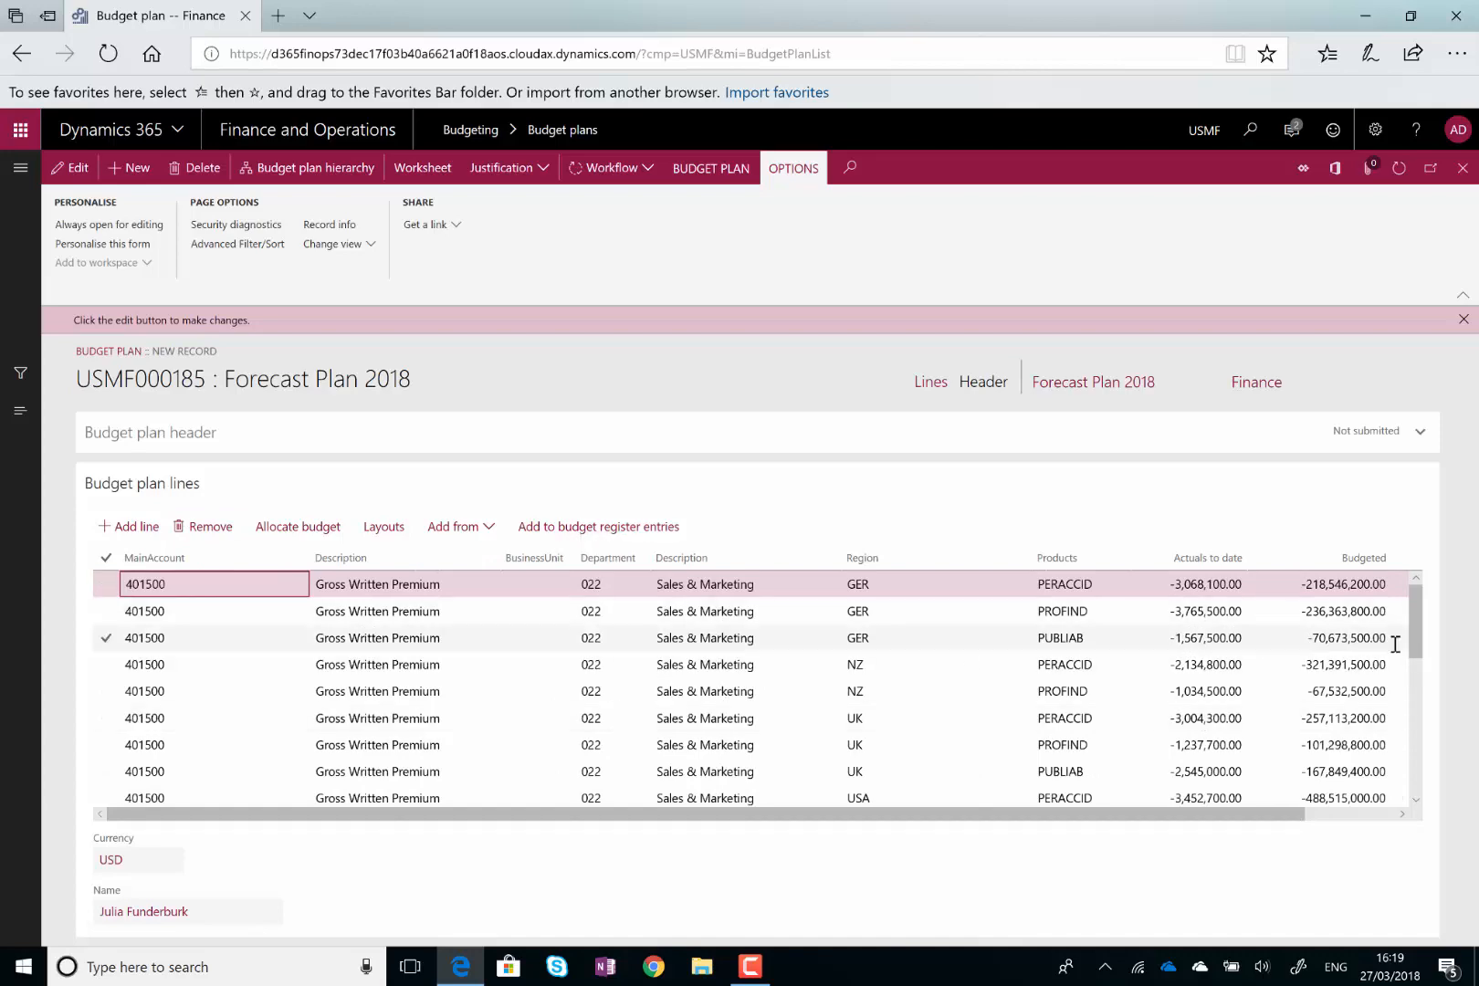
left_click_drag(1417, 623, 1422, 787)
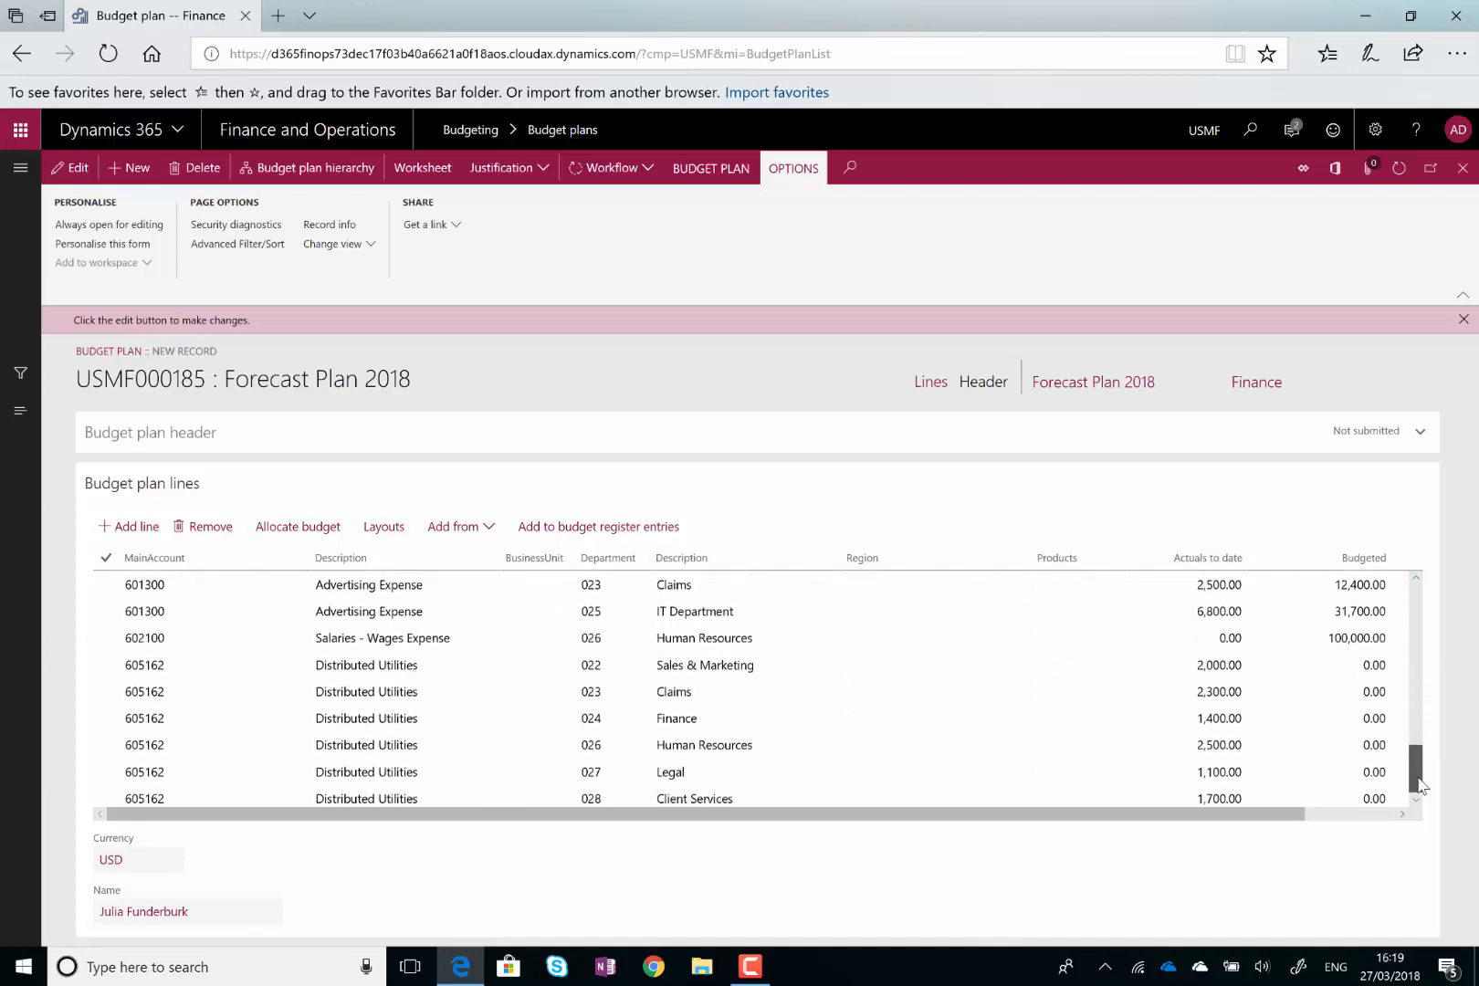
left_click(764, 738)
left_click(742, 716)
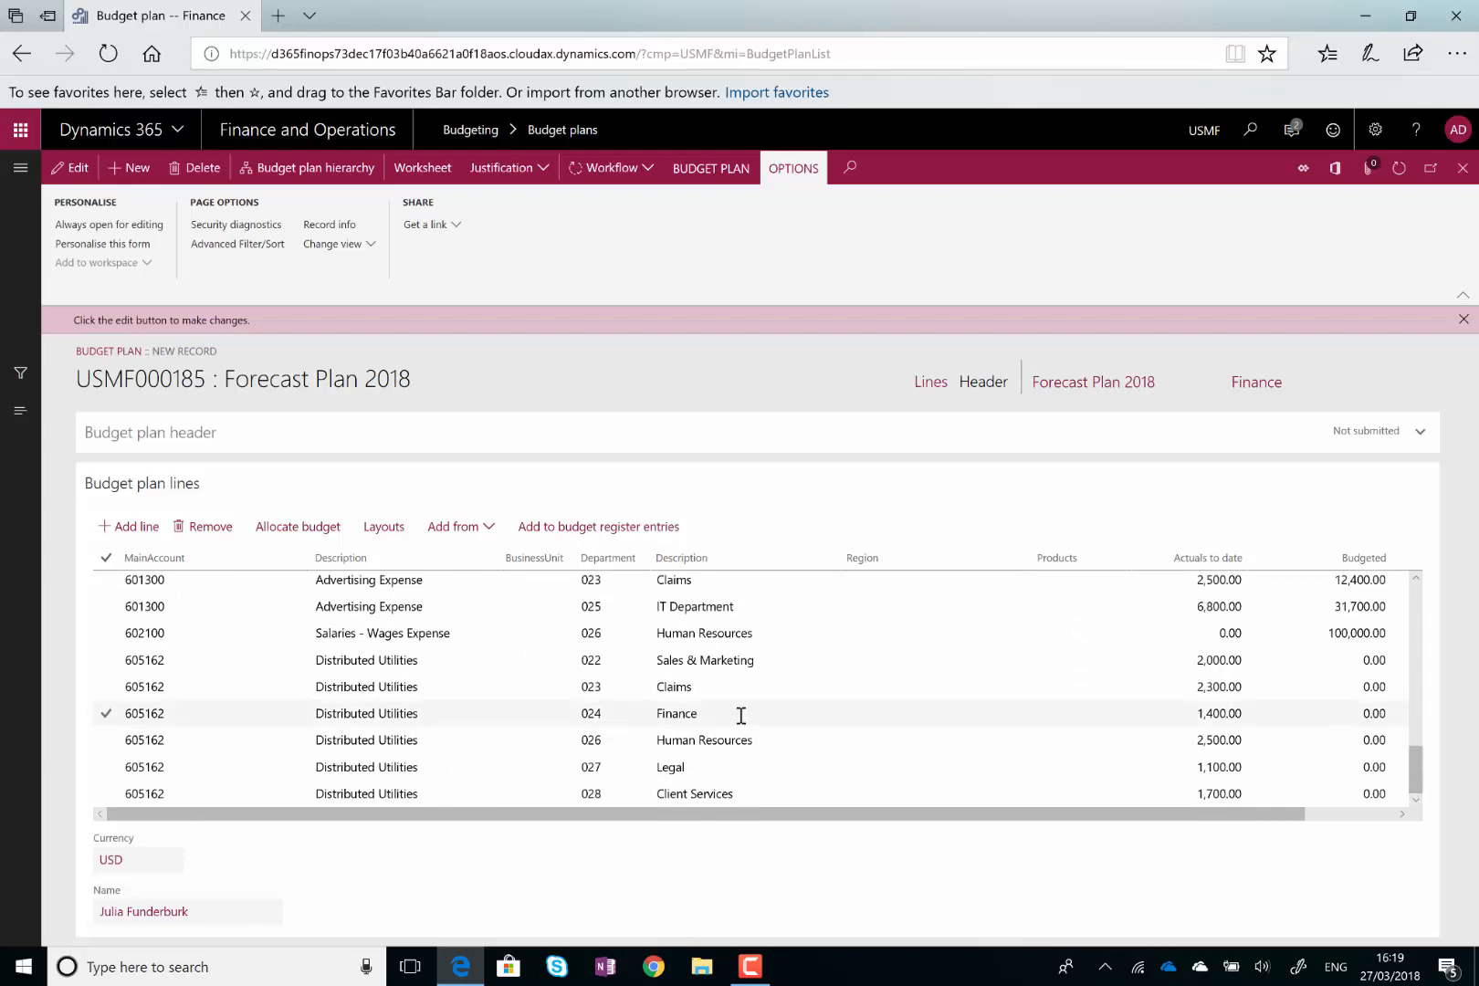
left_click(728, 764)
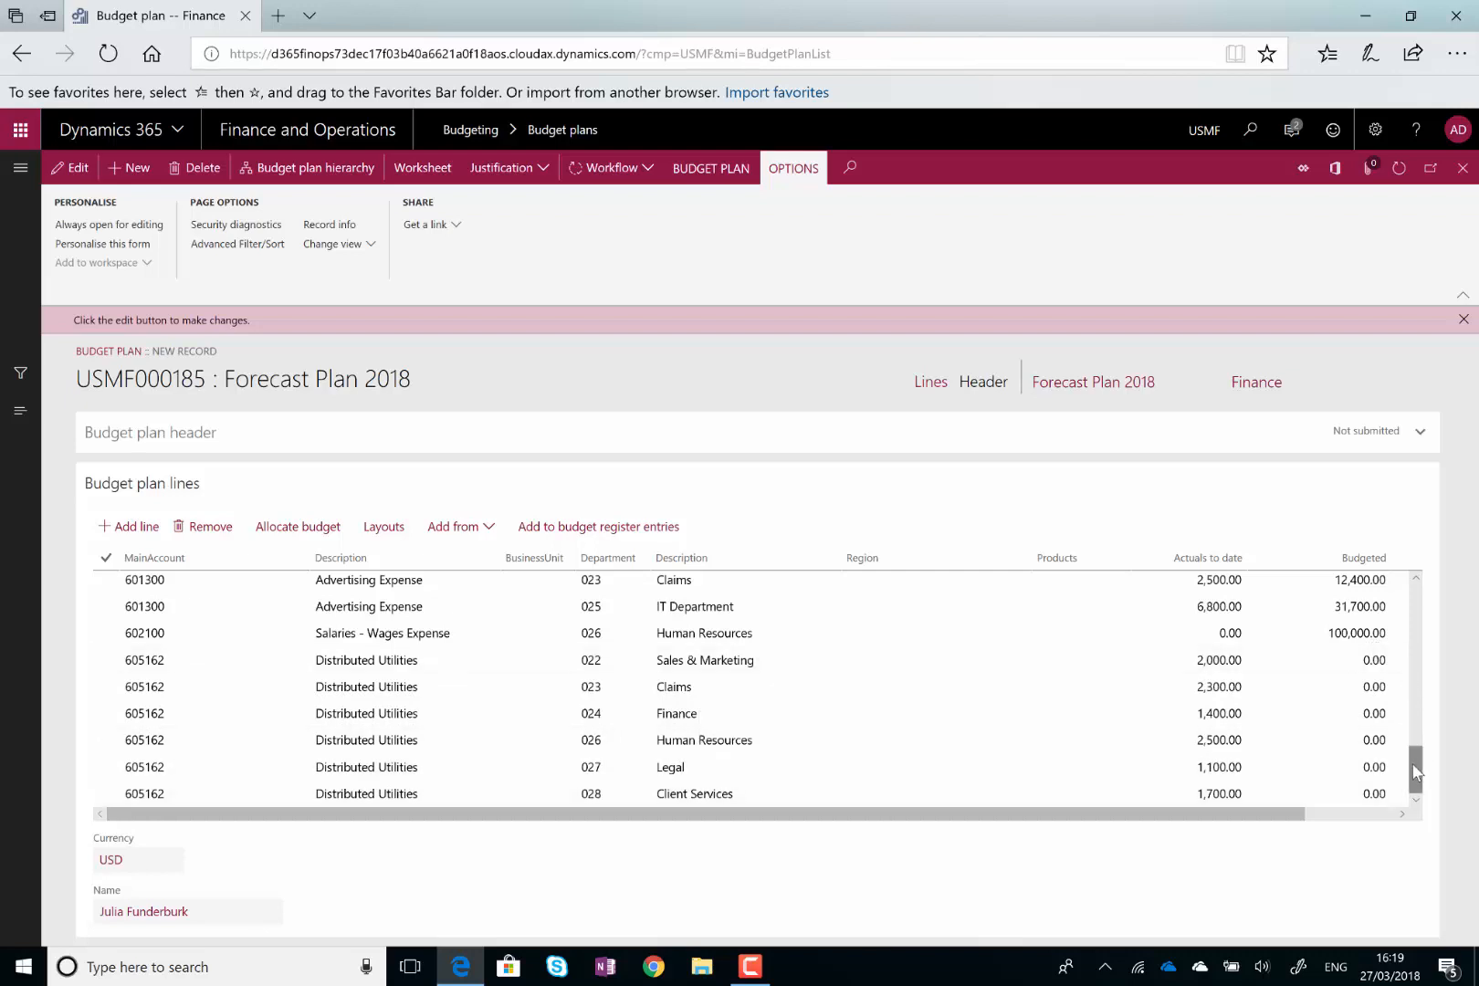
left_click_drag(1410, 762, 1412, 732)
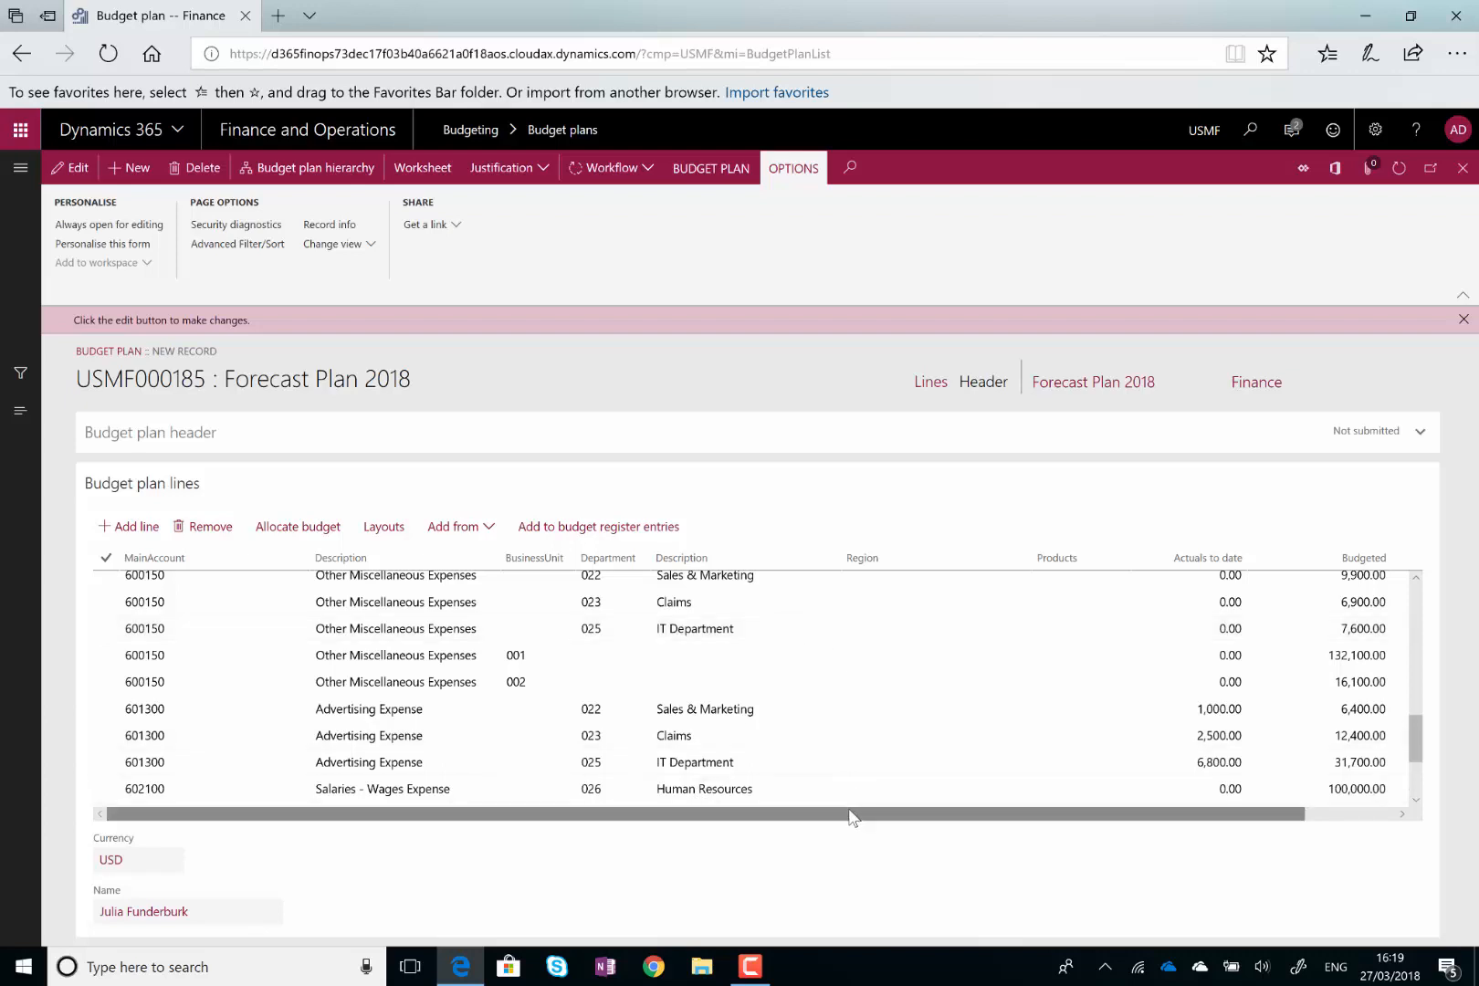
left_click_drag(852, 812, 1124, 794)
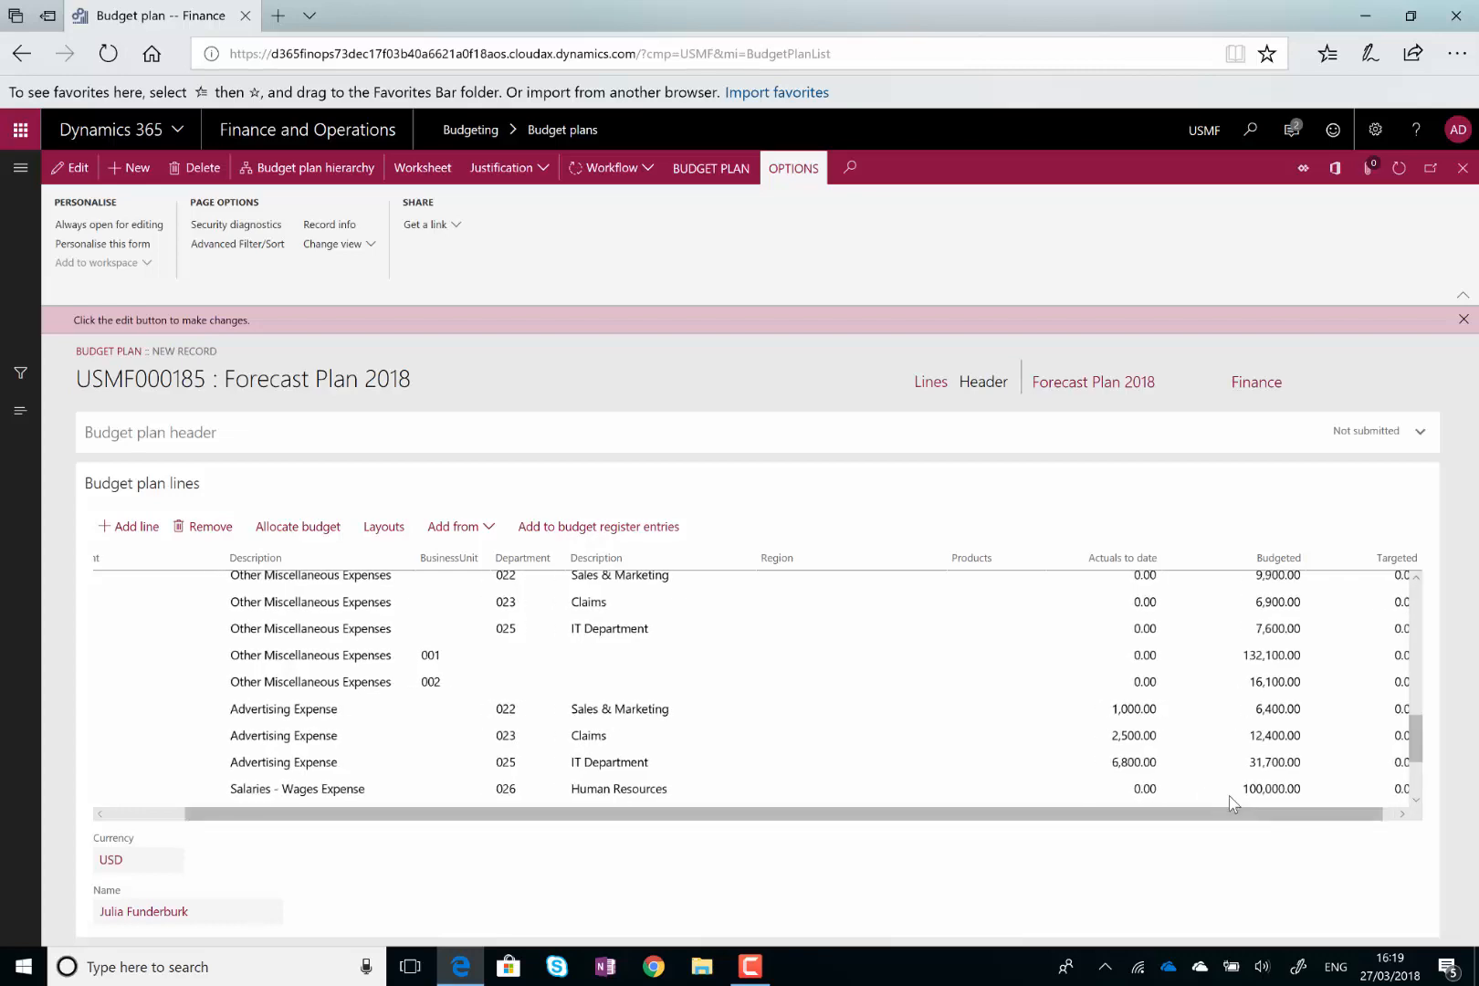
left_click_drag(1422, 750, 1420, 610)
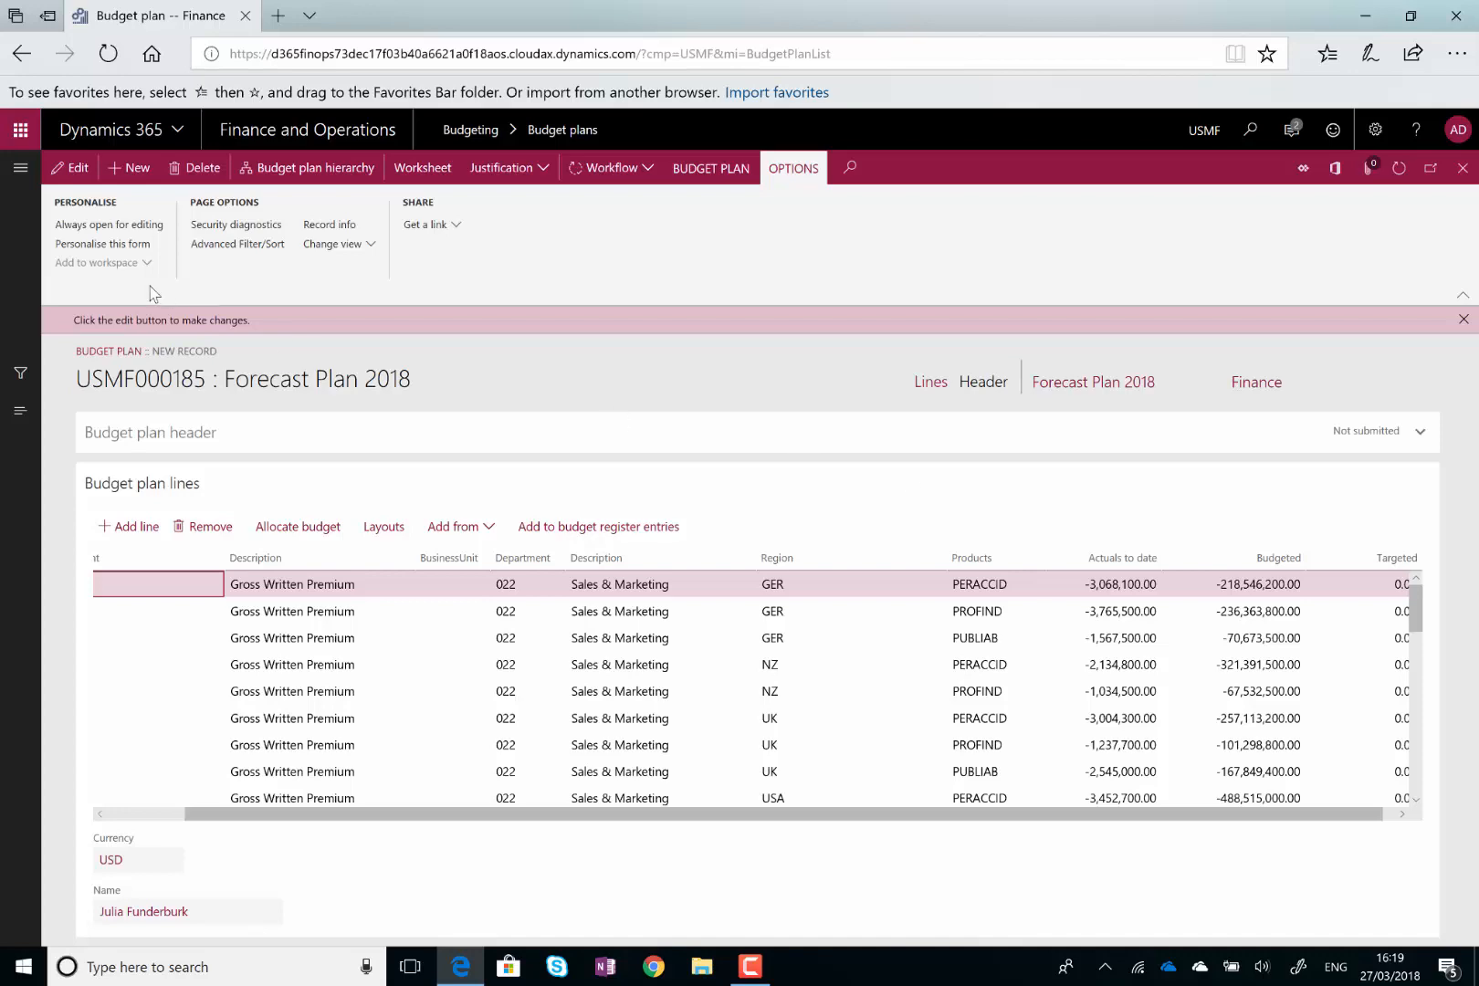
Open the budget planning process setup from the Budgeting module and select the Forecast Plan 2018 process
left_click(21, 173)
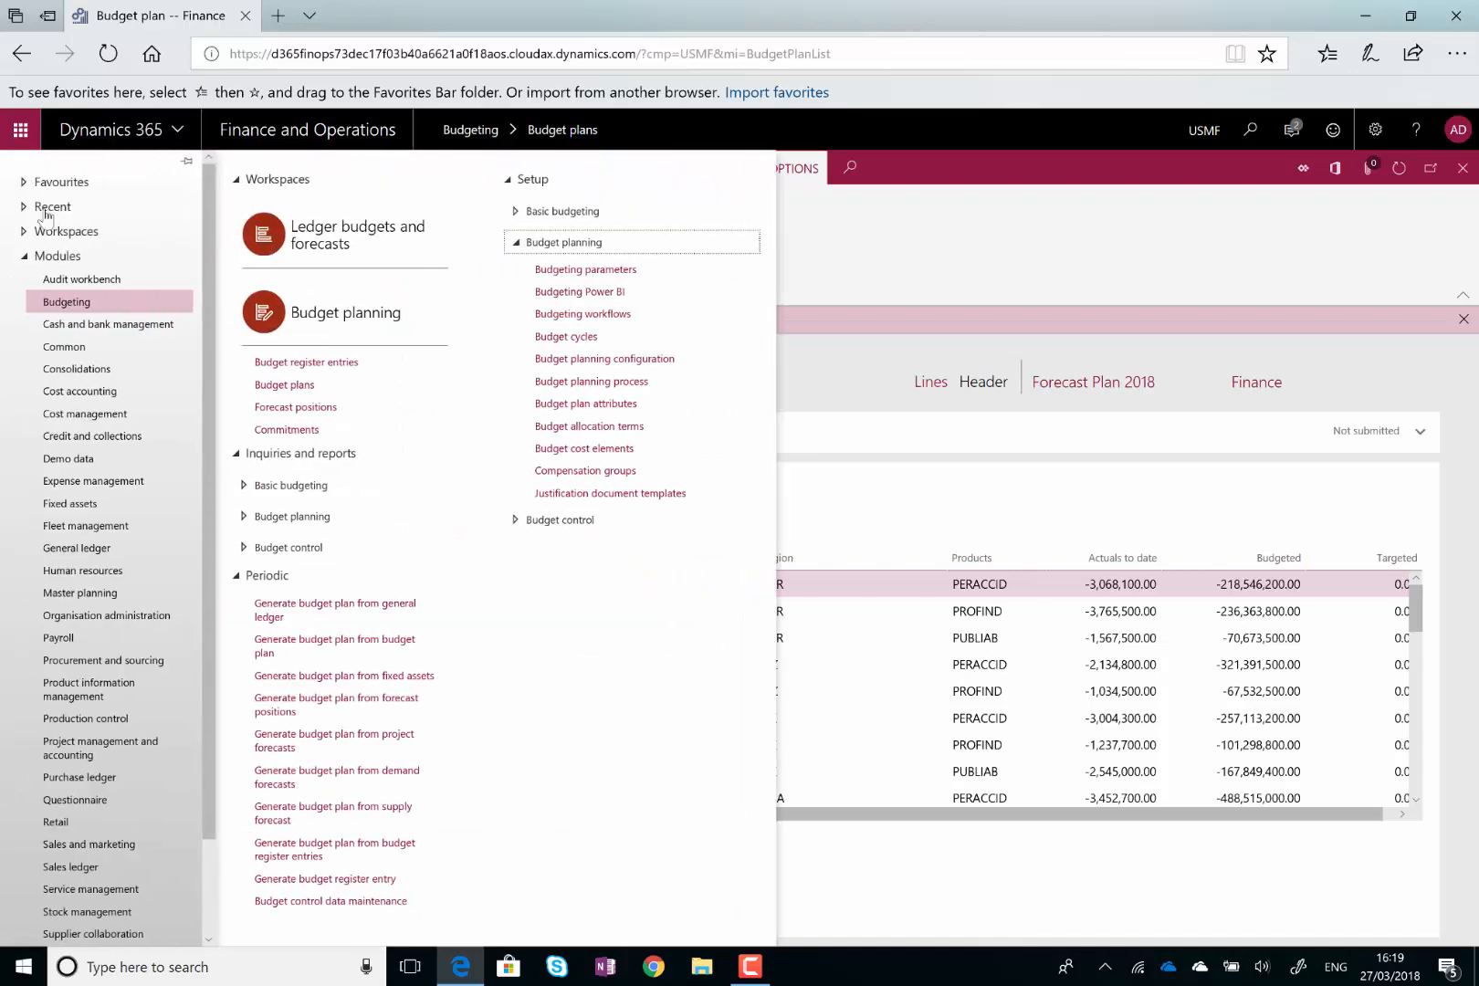
left_click(593, 383)
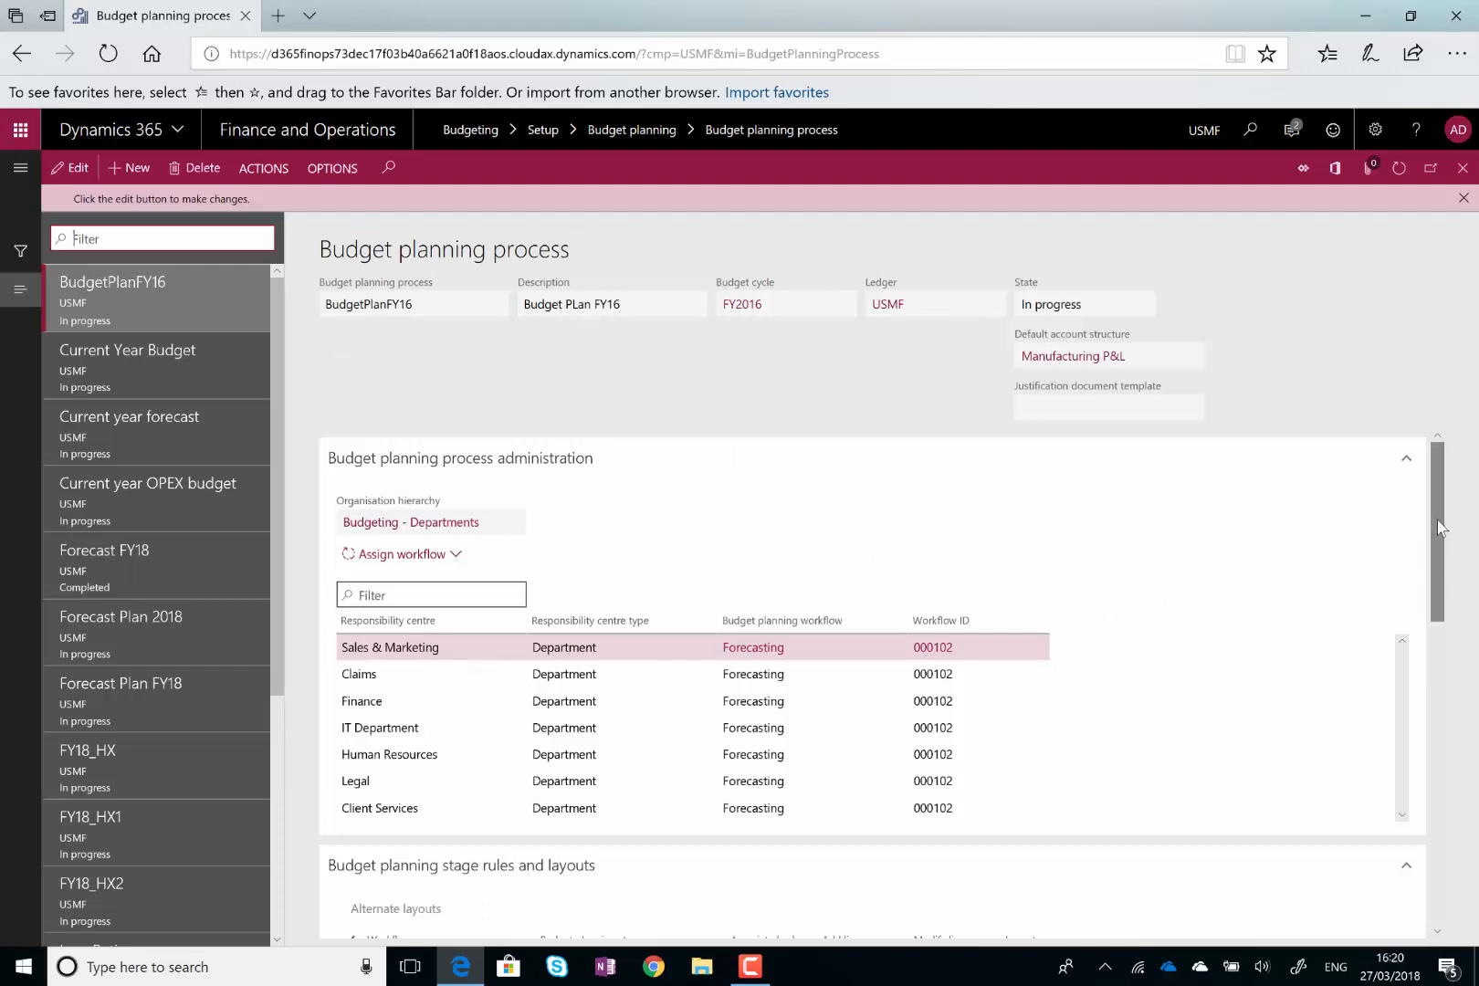
mouse_move(1436, 528)
left_mouse_down()
mouse_move(1431, 710)
mouse_move(1426, 499)
left_mouse_up()
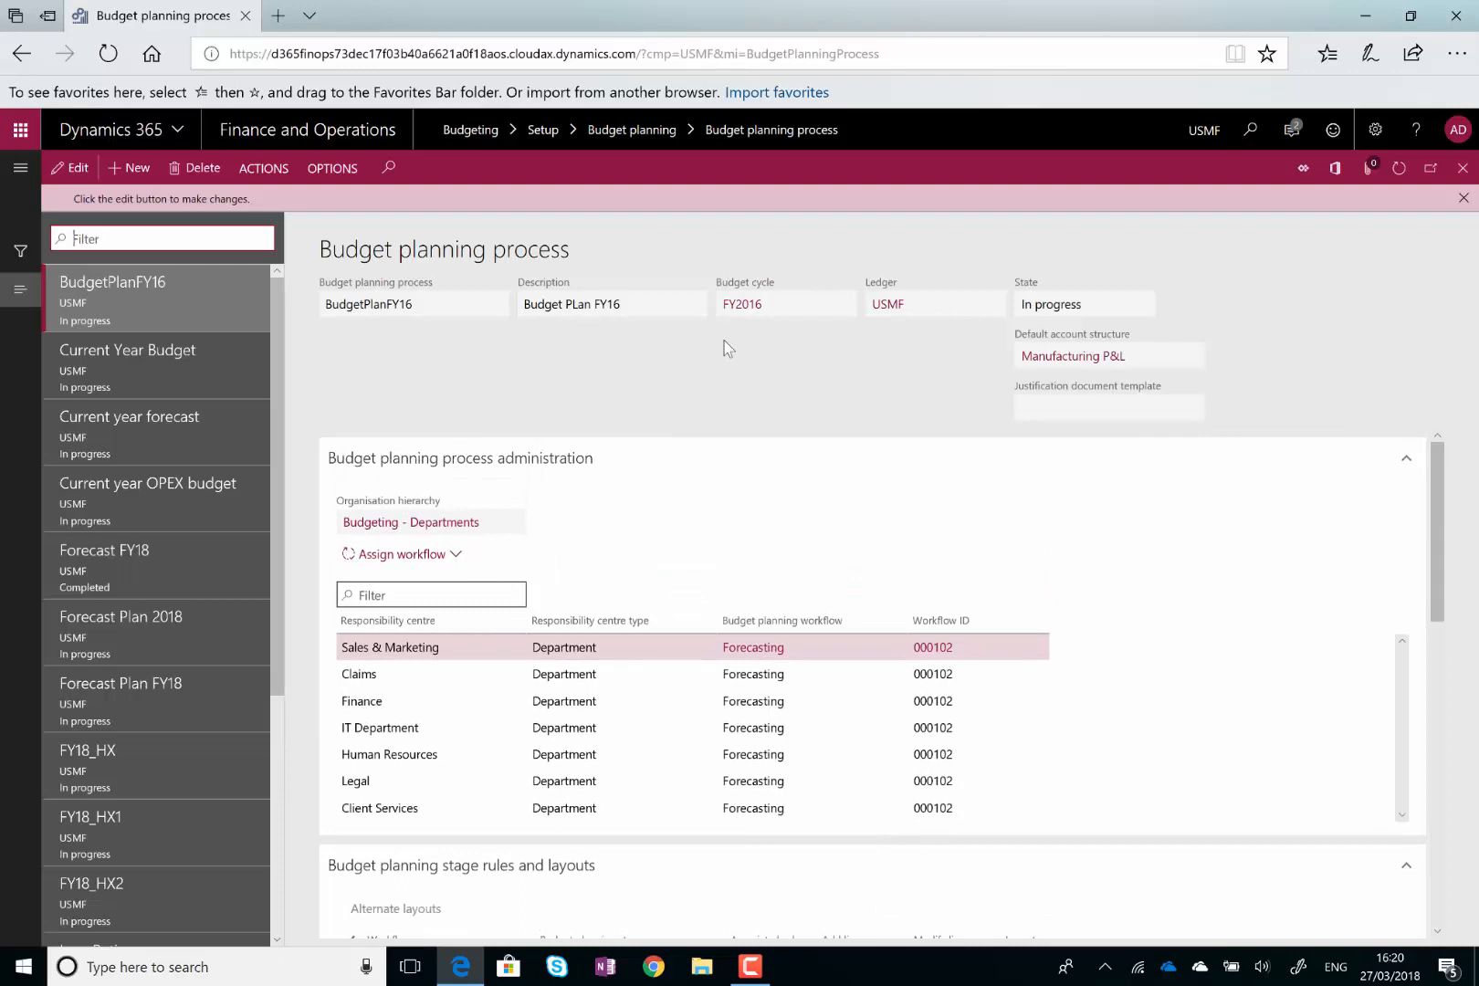
left_click(198, 622)
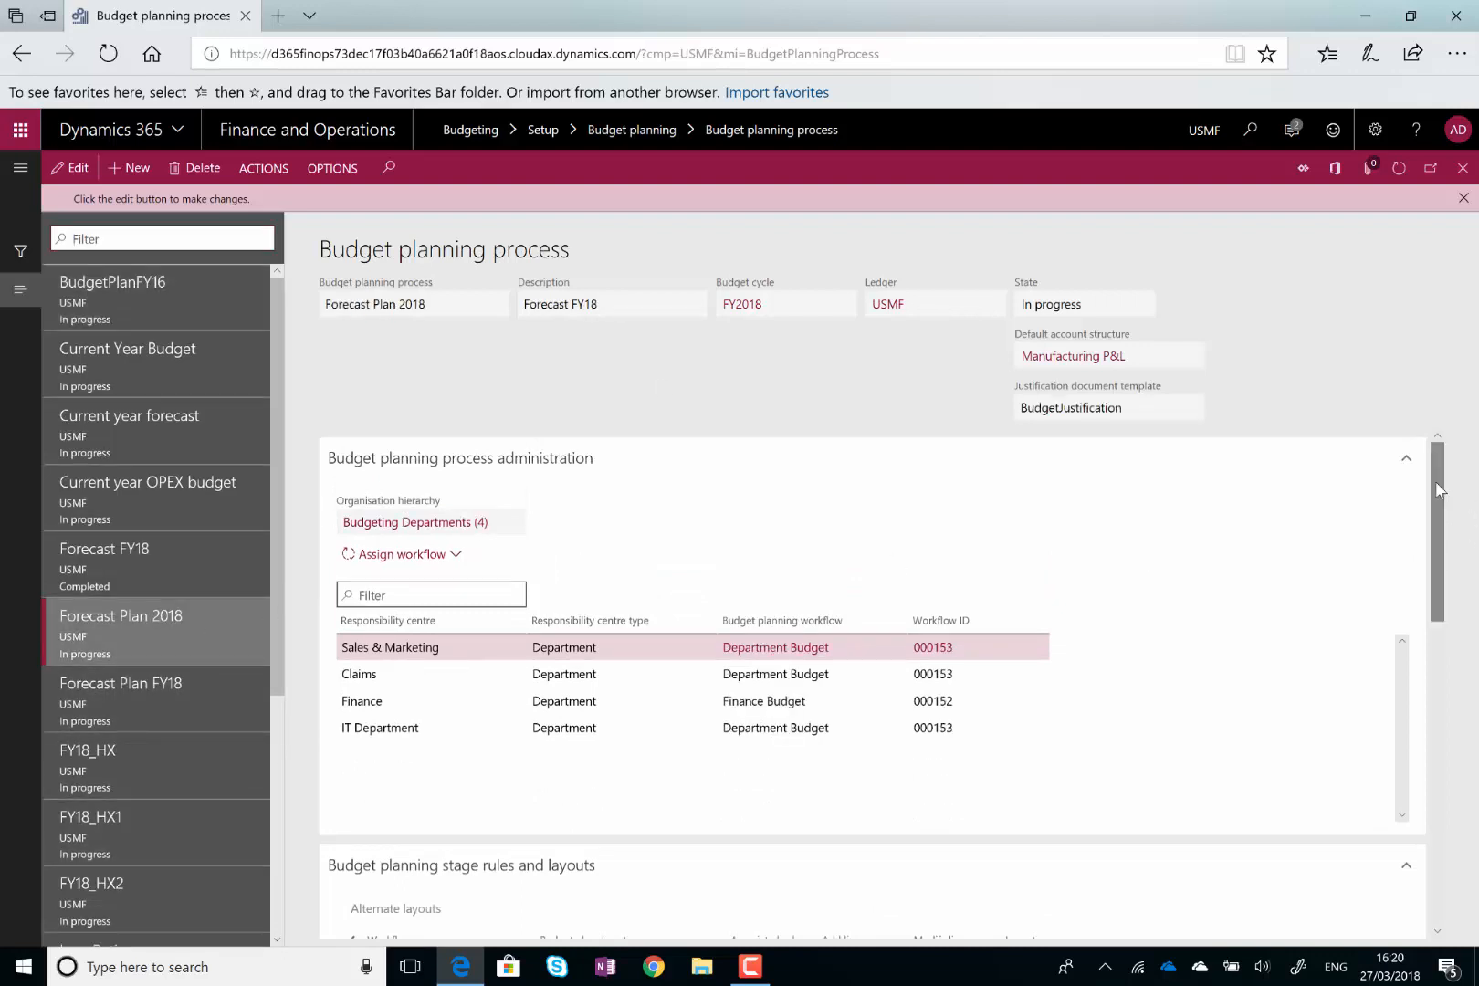
Review the stage rules of the Department Budget and Finance Budget workflows, and view the process's Budgeting Departments (4) organisation hierarchy
left_click_drag(1439, 502, 1442, 578)
left_click(432, 726)
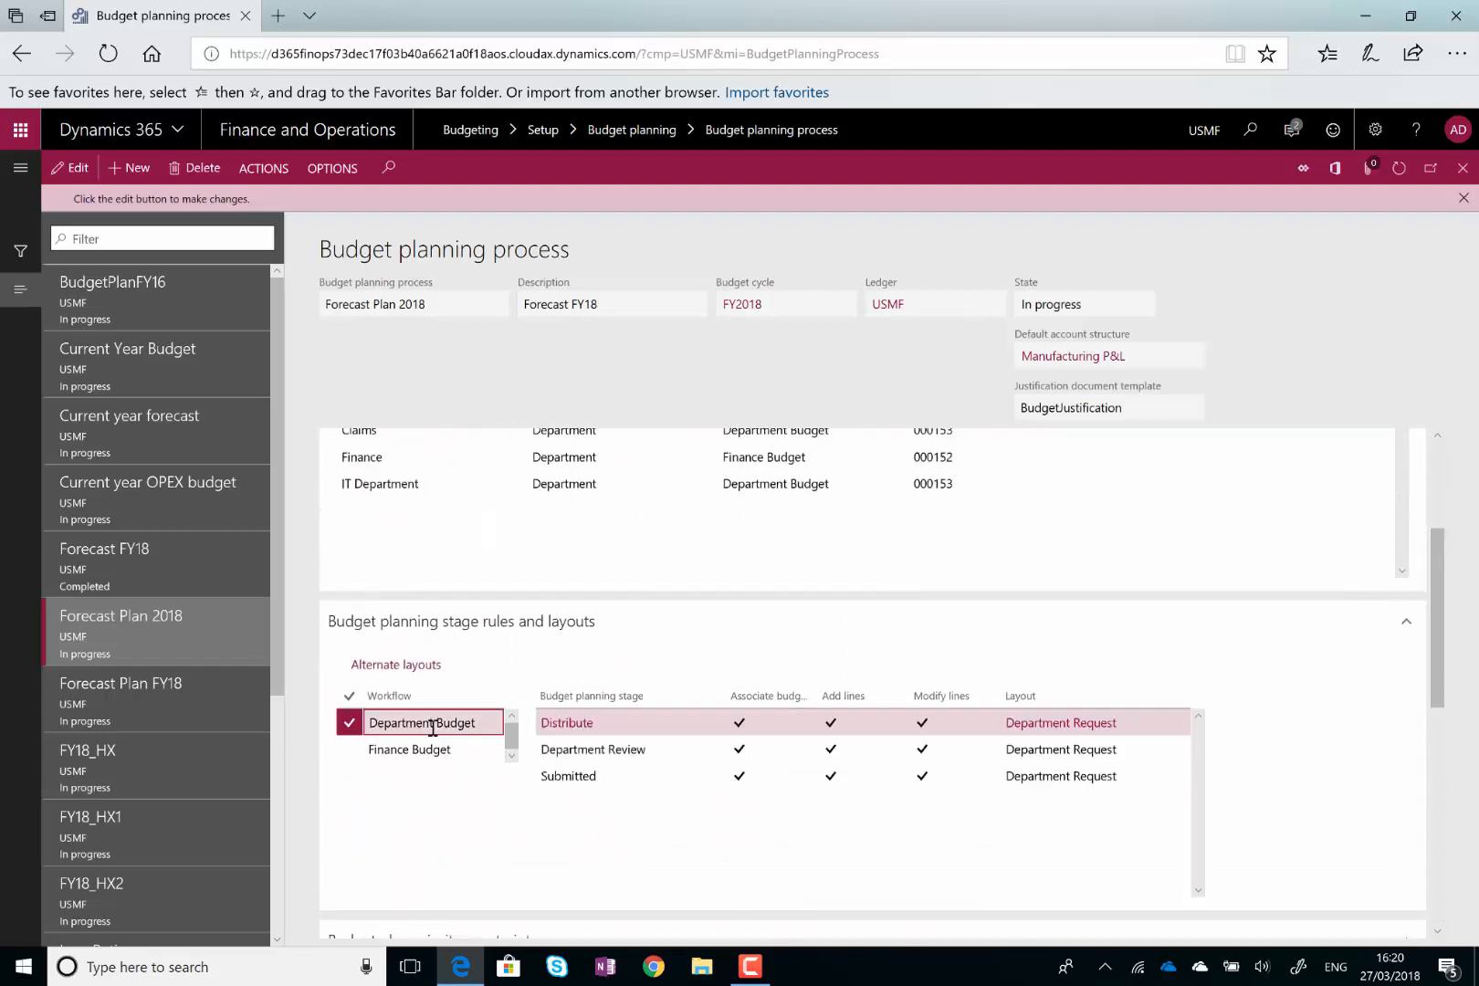
left_click(420, 749)
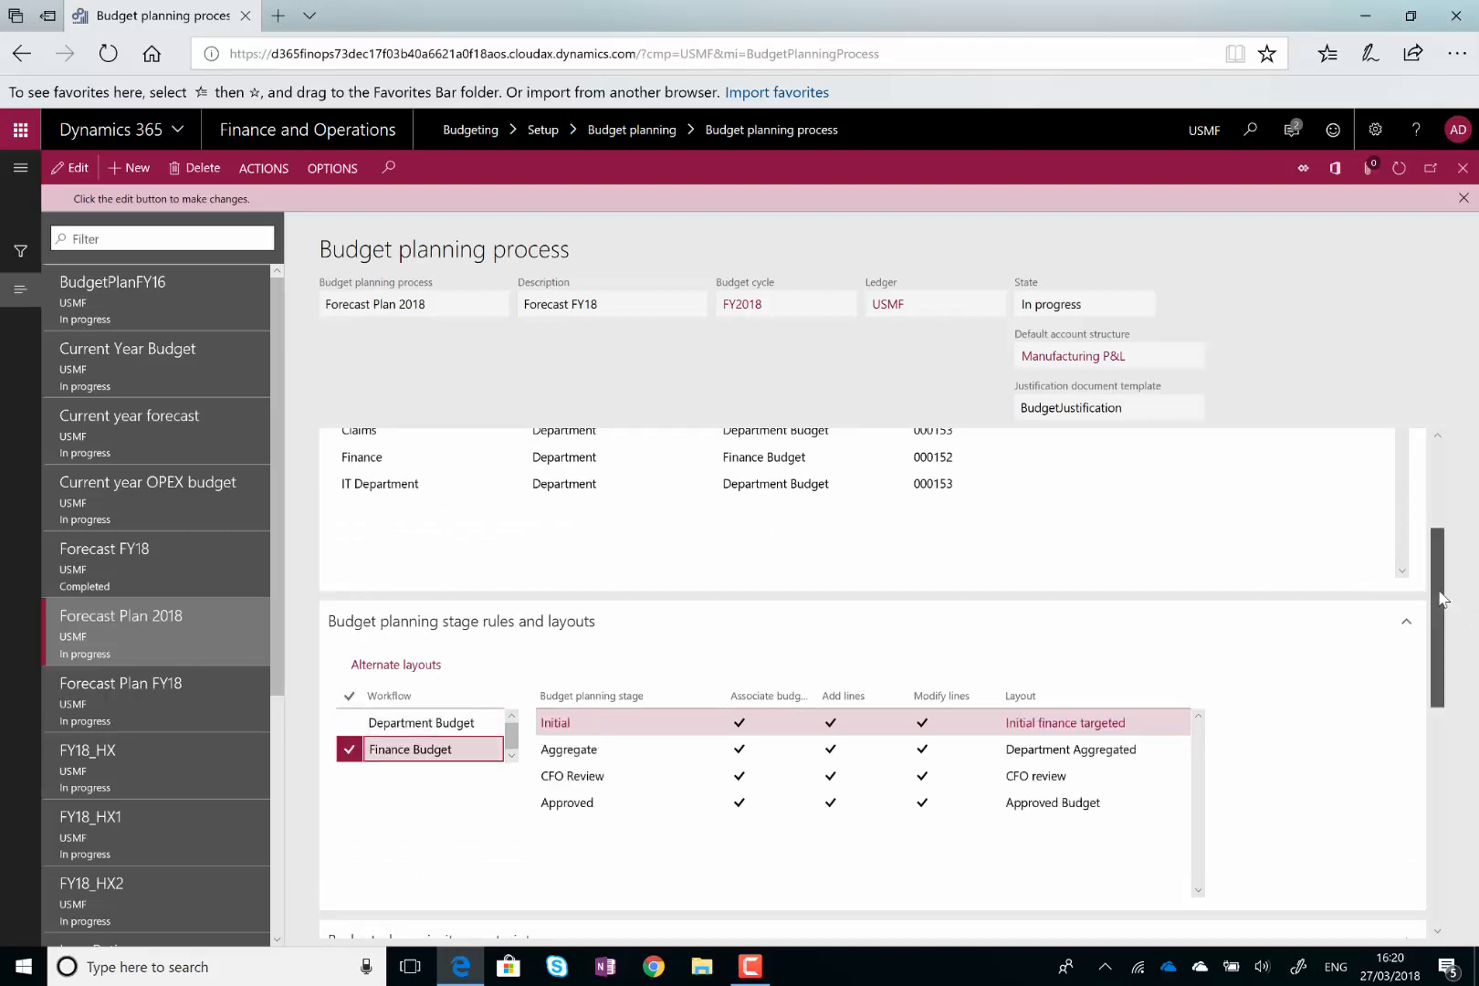
left_click_drag(1437, 602, 1439, 505)
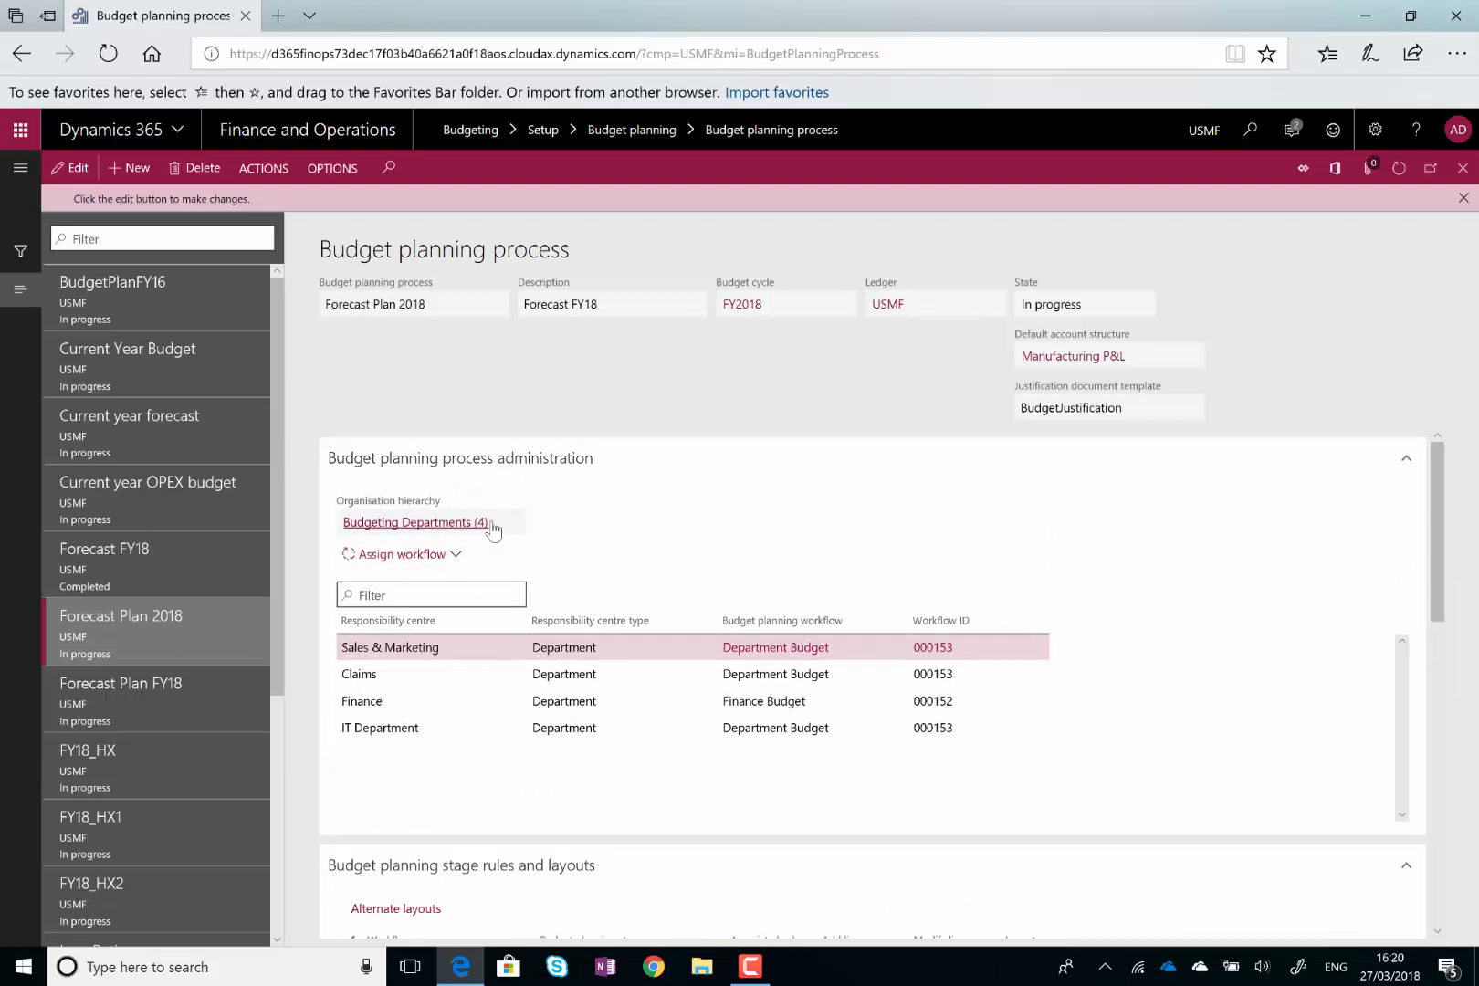
left_click(465, 529)
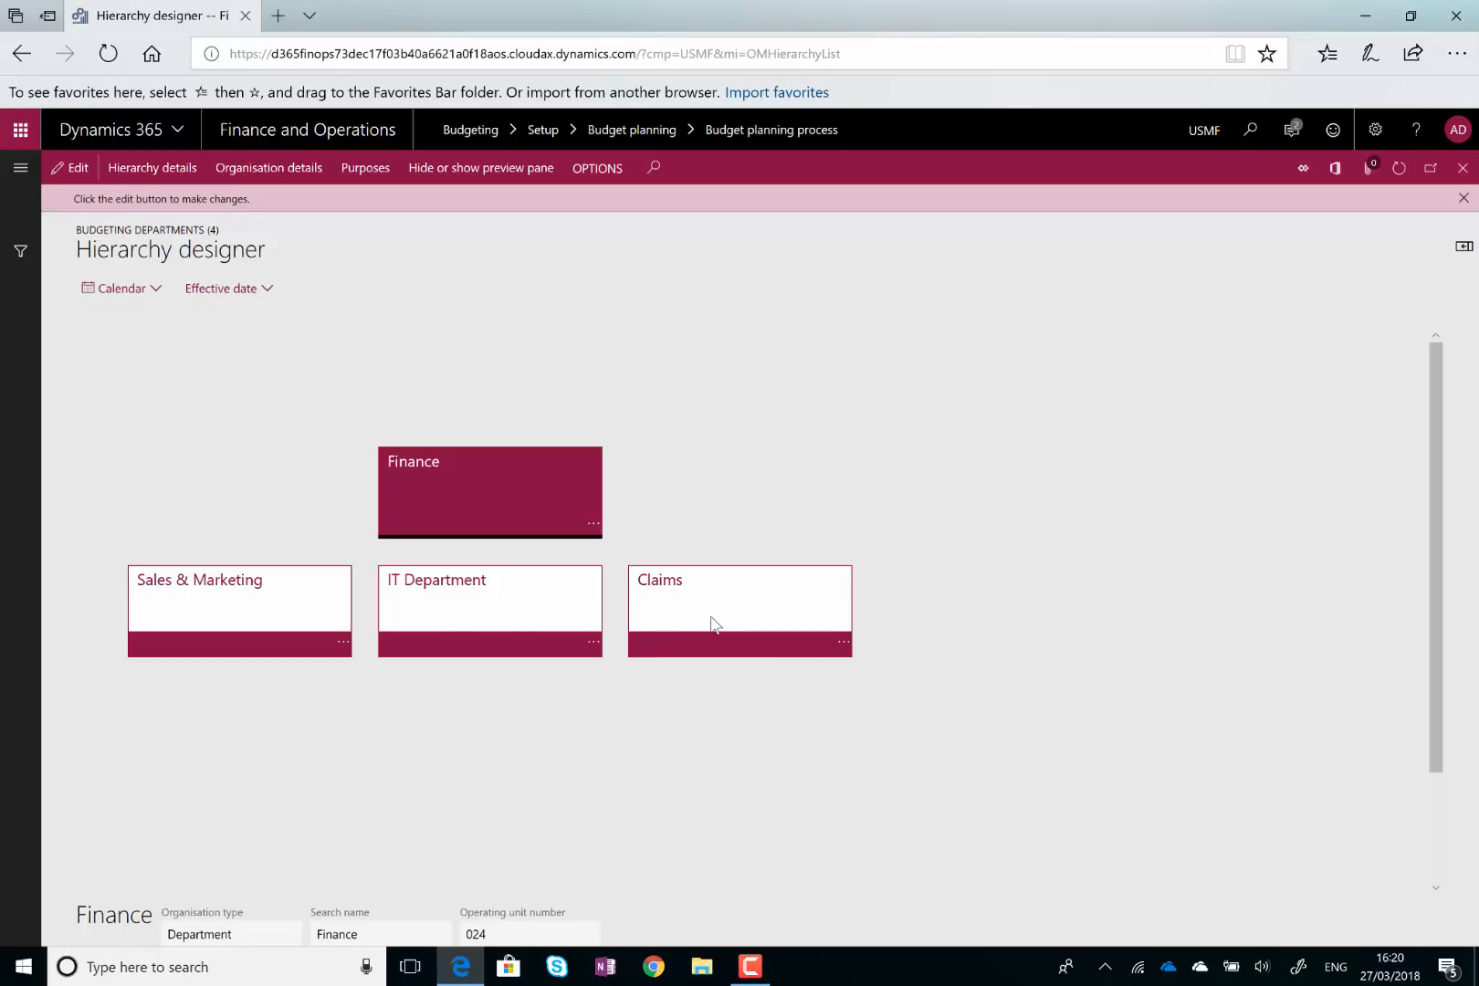
Return to the Budget planning workspace from the dashboard and reopen the Forecast Plan 2018 budget plan
left_click(278, 133)
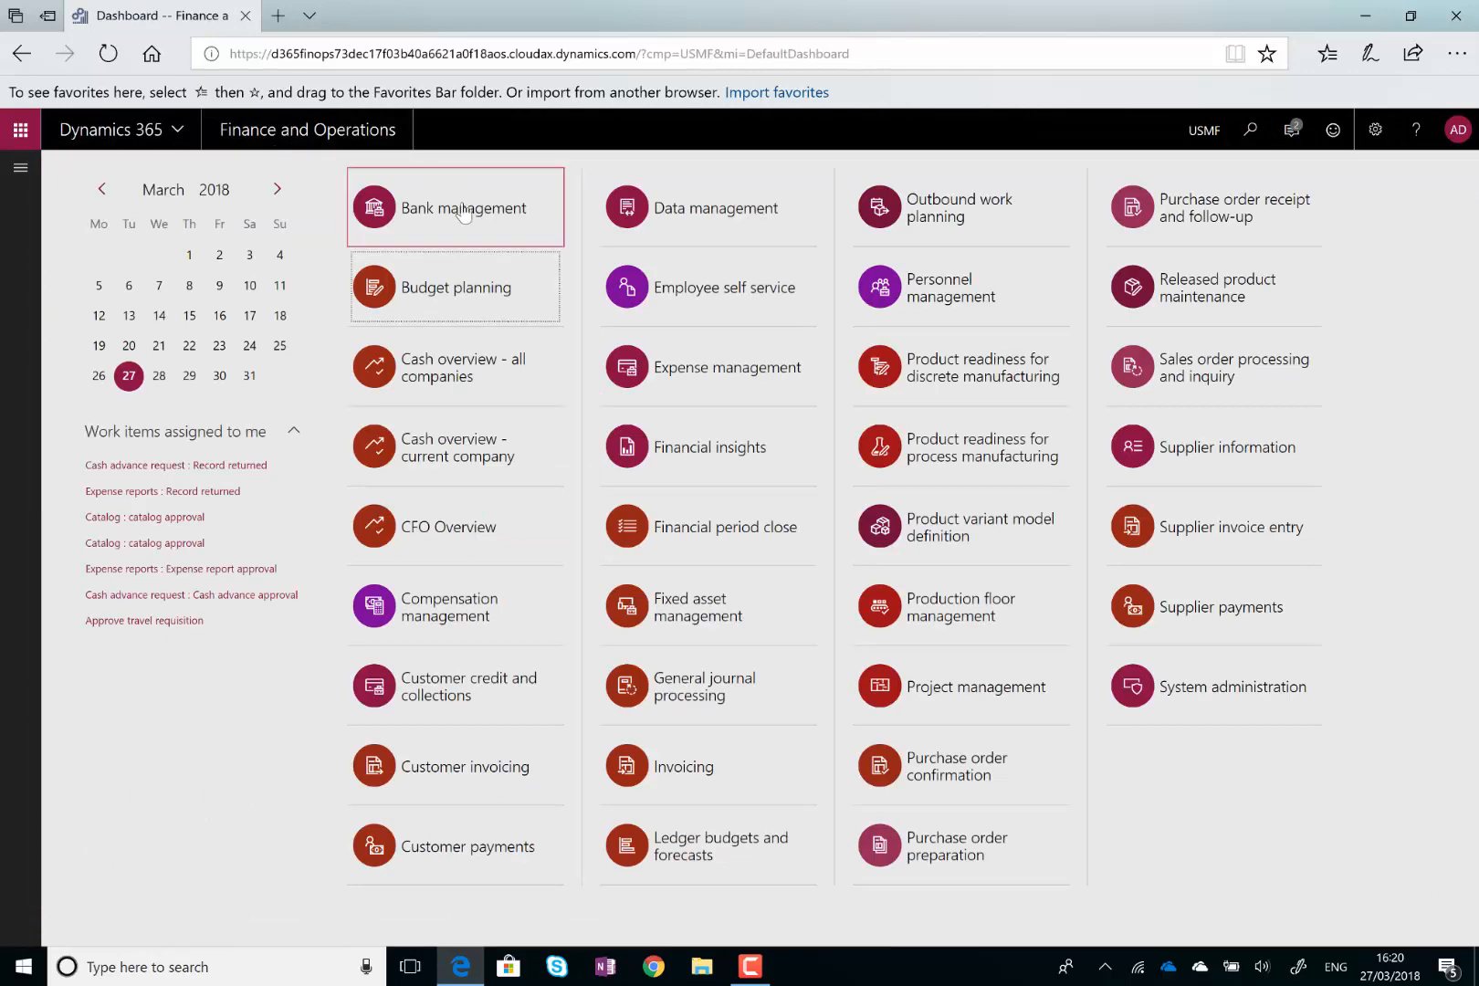
left_click(438, 294)
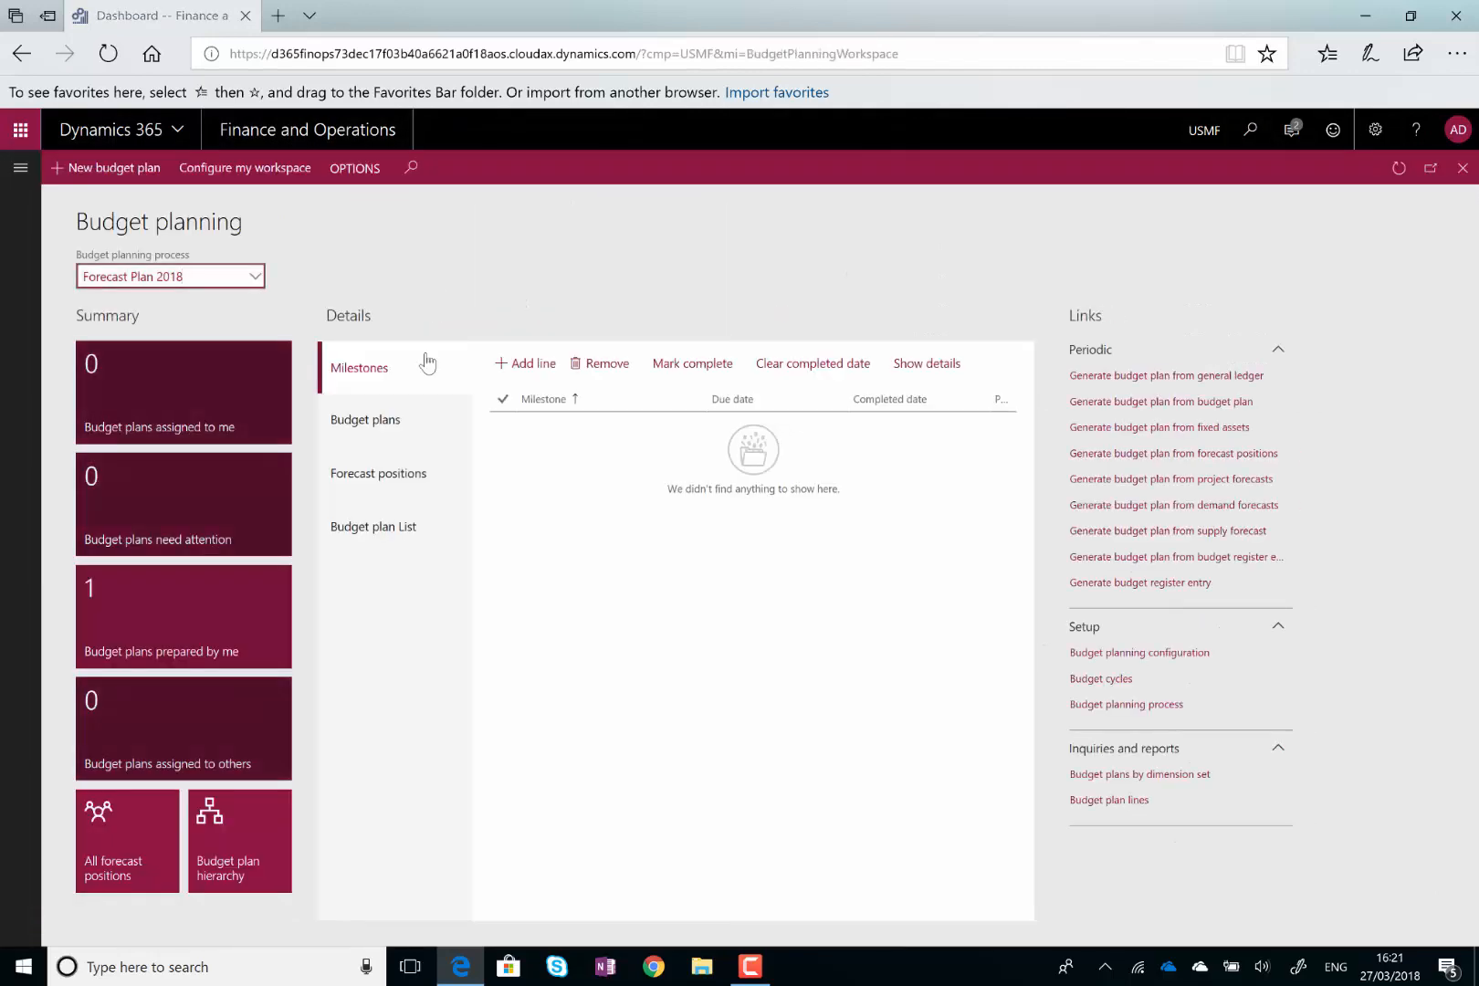
left_click(405, 529)
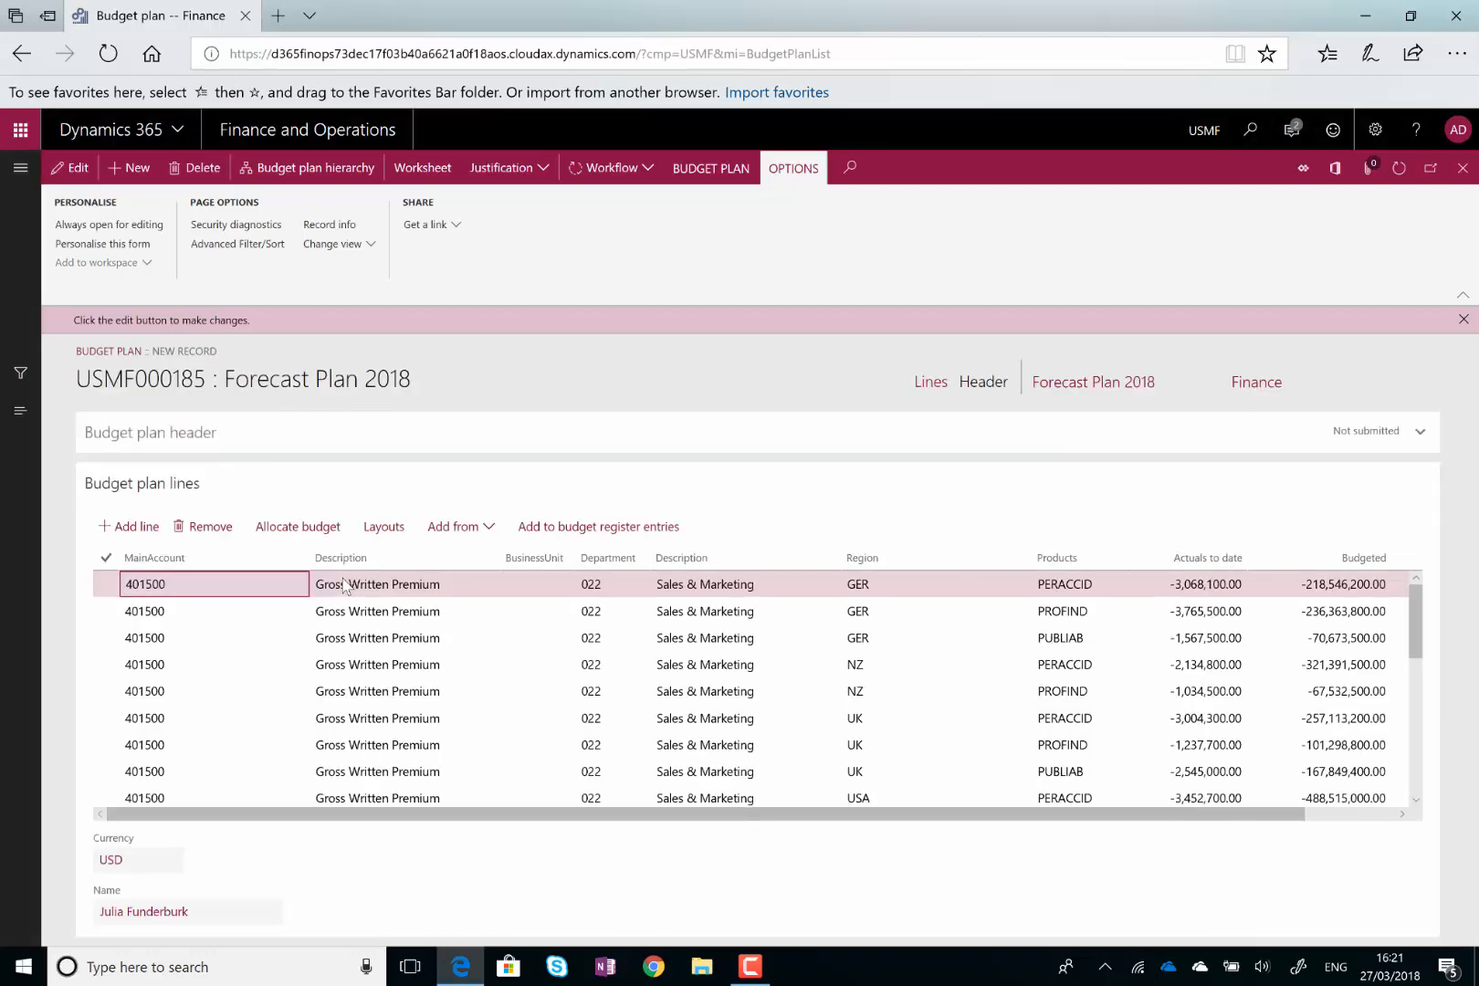
Switch the budget plan to edit mode and inspect the Targeted amount field and the MainAccount column filter, leaving the filter unapplied
left_click_drag(813, 816, 1114, 811)
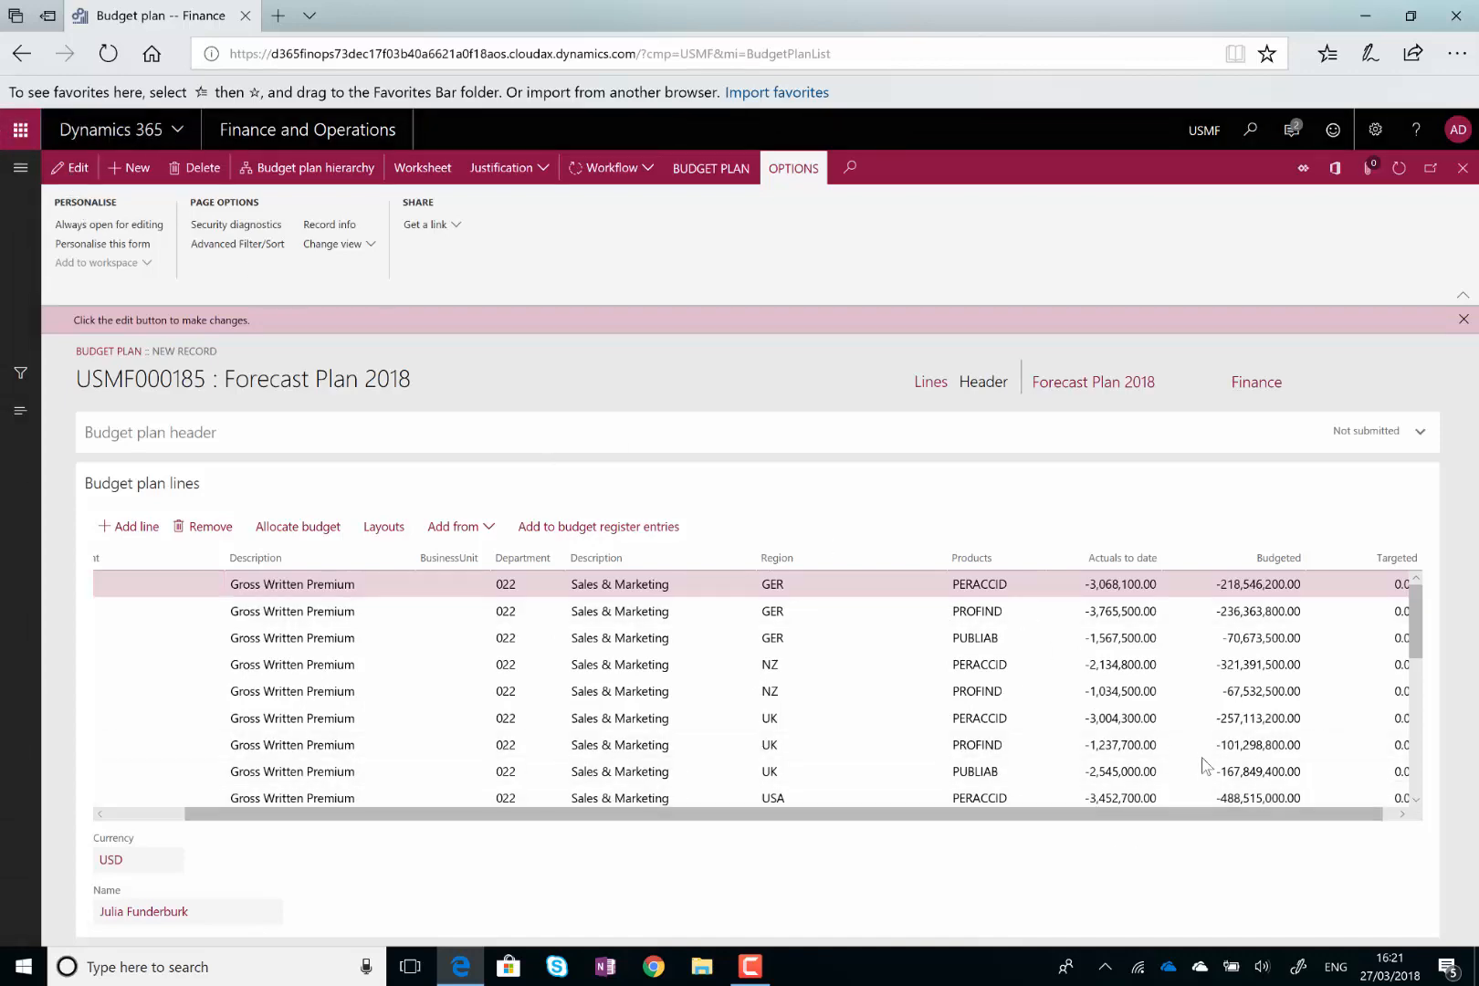
key("F2")
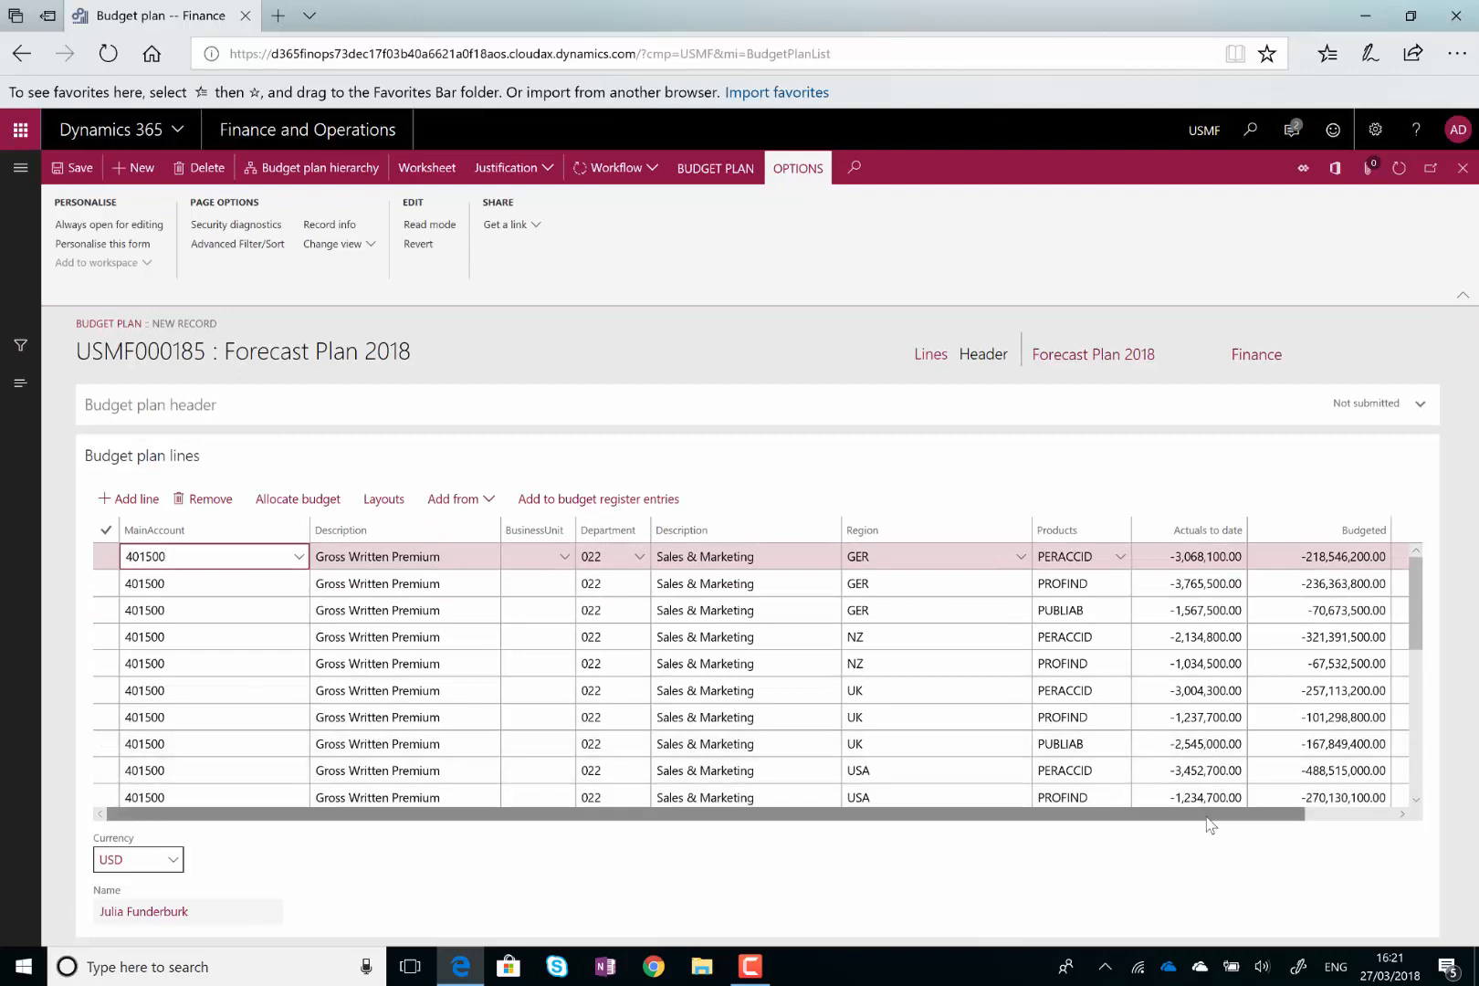
left_click_drag(1210, 815, 1376, 811)
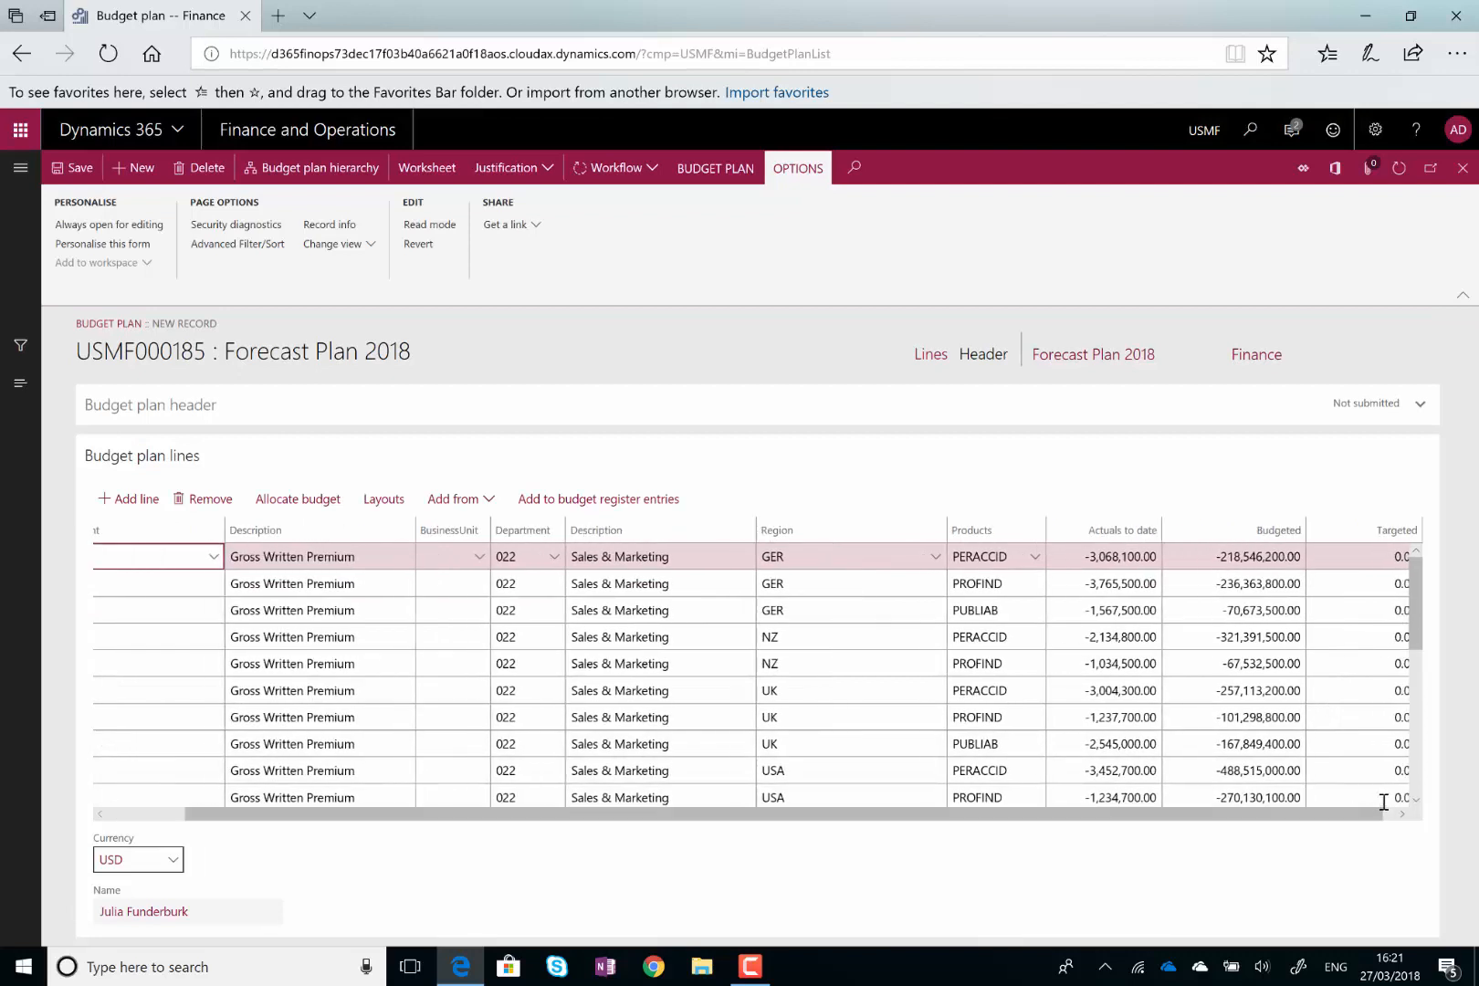
left_click(1360, 564)
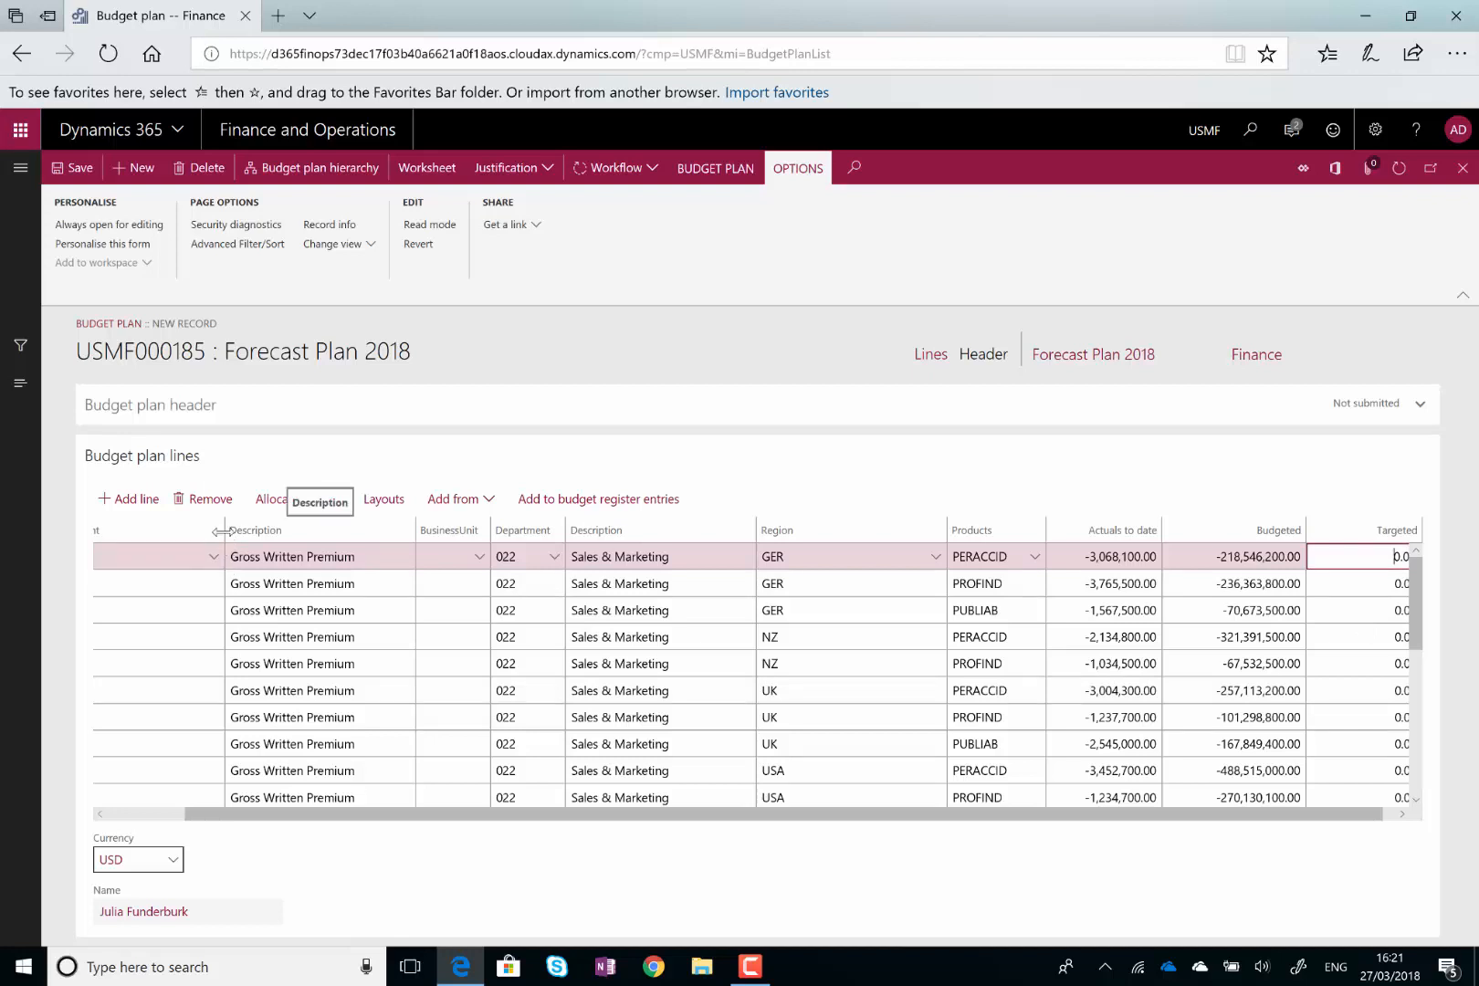
scroll(161, 534, "left", 2)
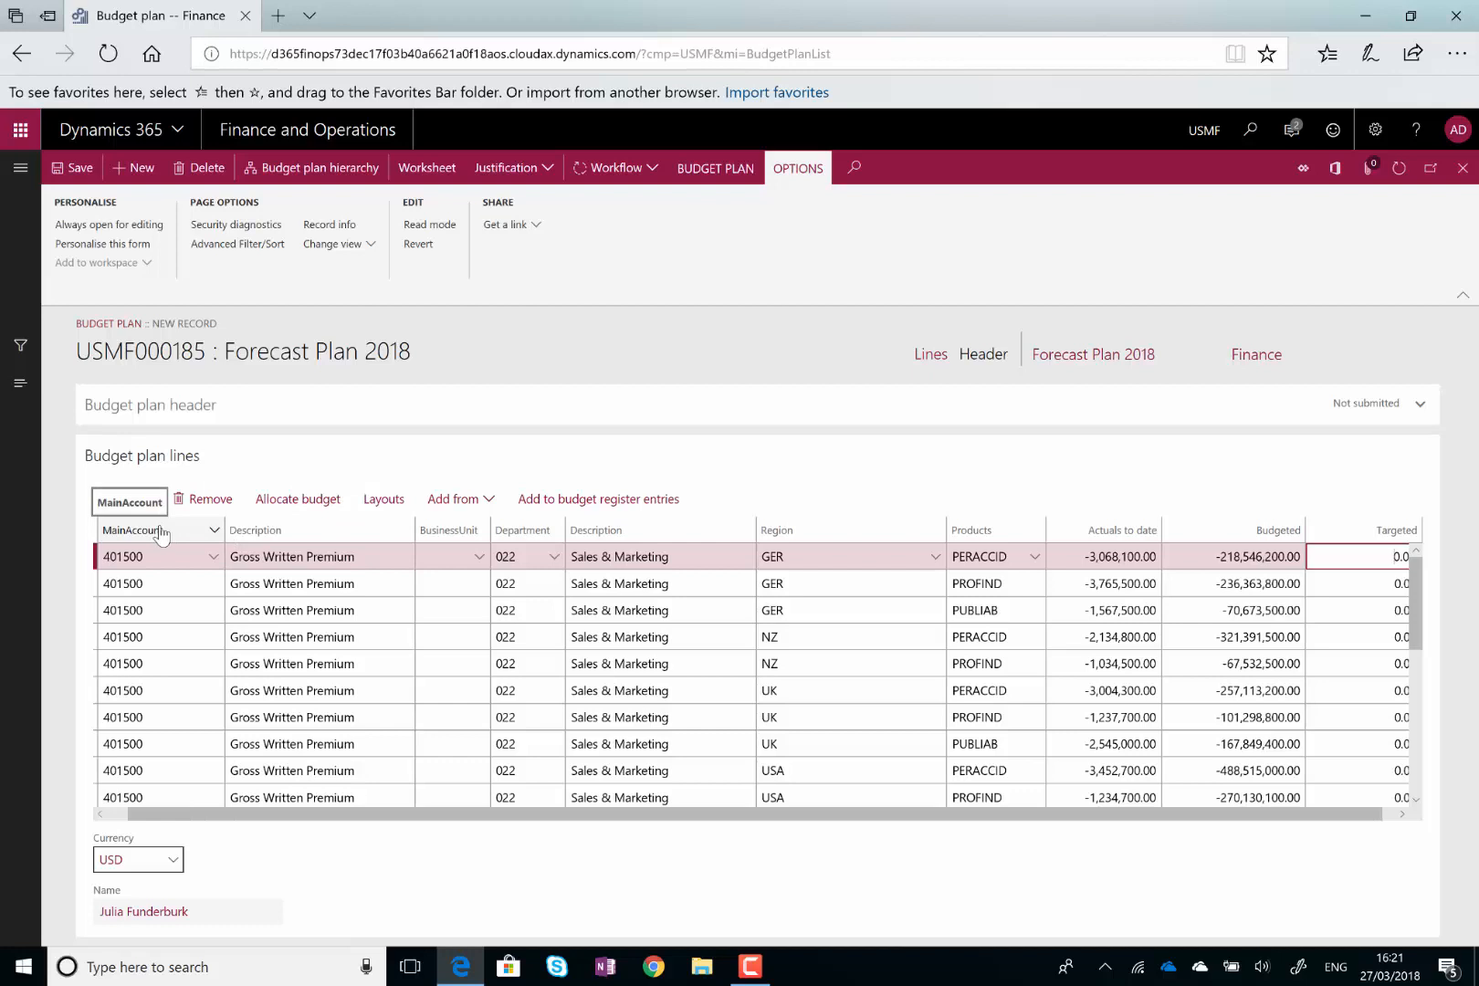
left_click(161, 531)
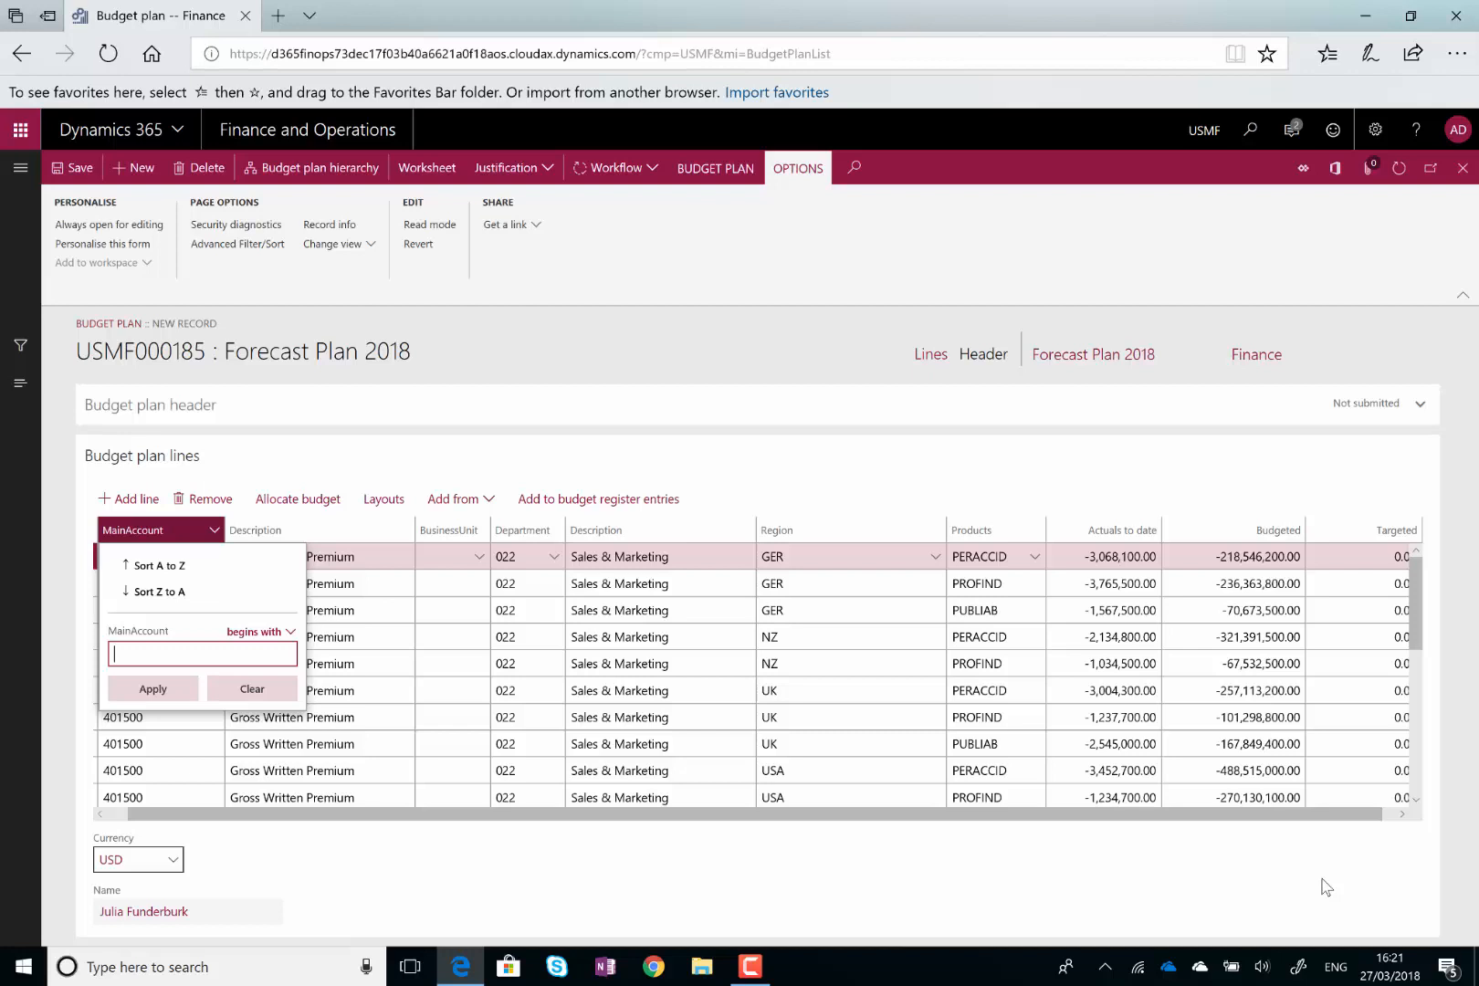
left_click(1212, 553)
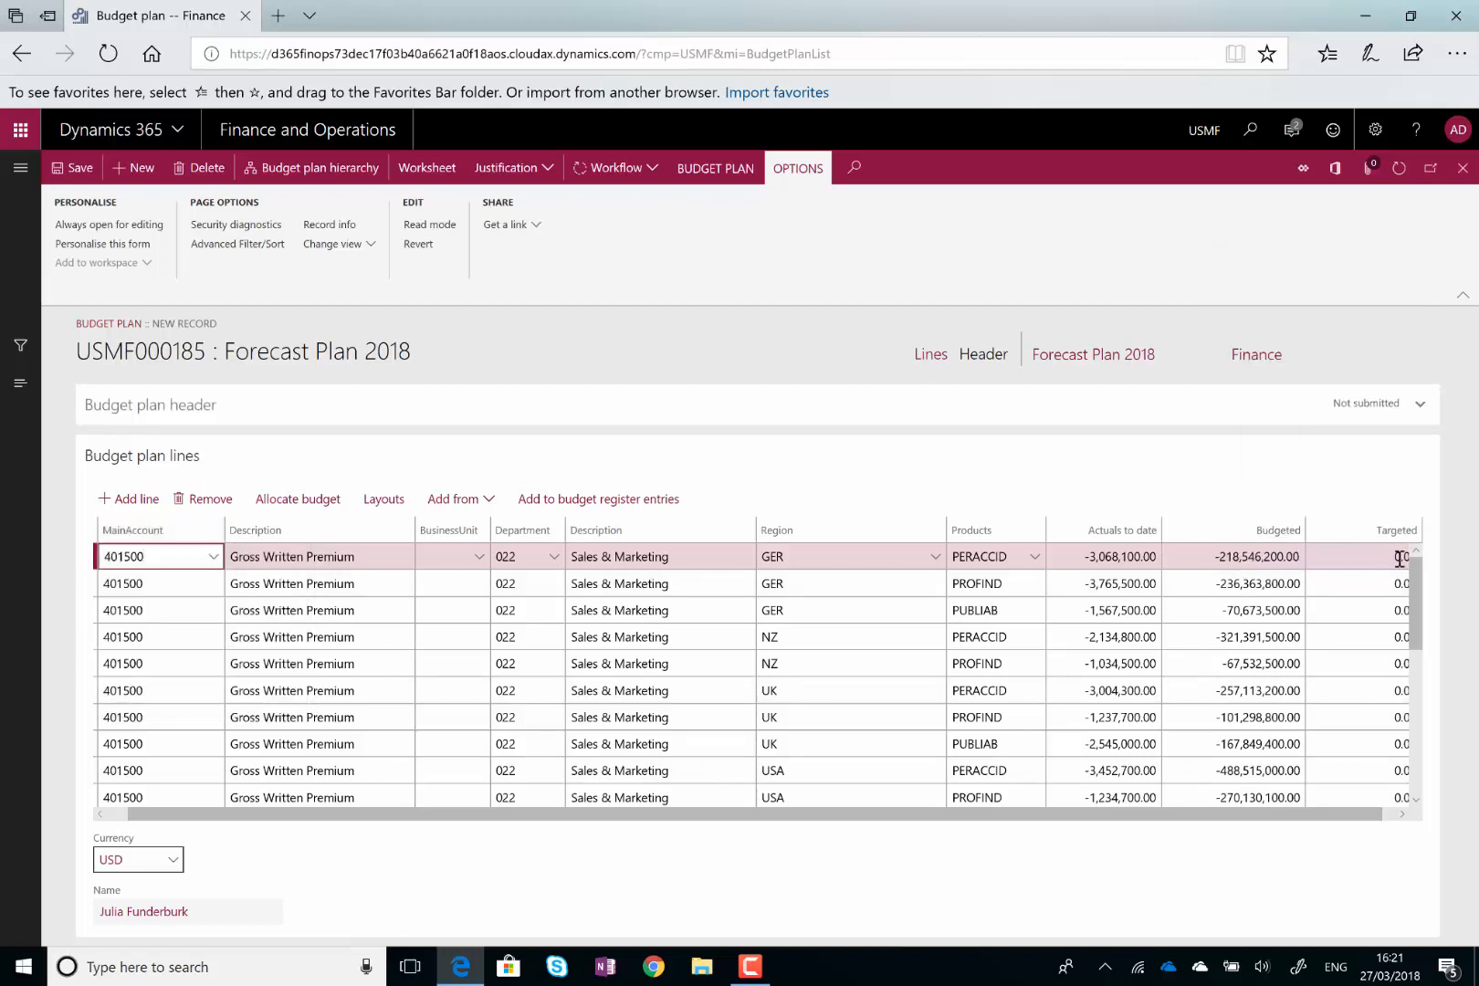
mouse_move(1400, 558)
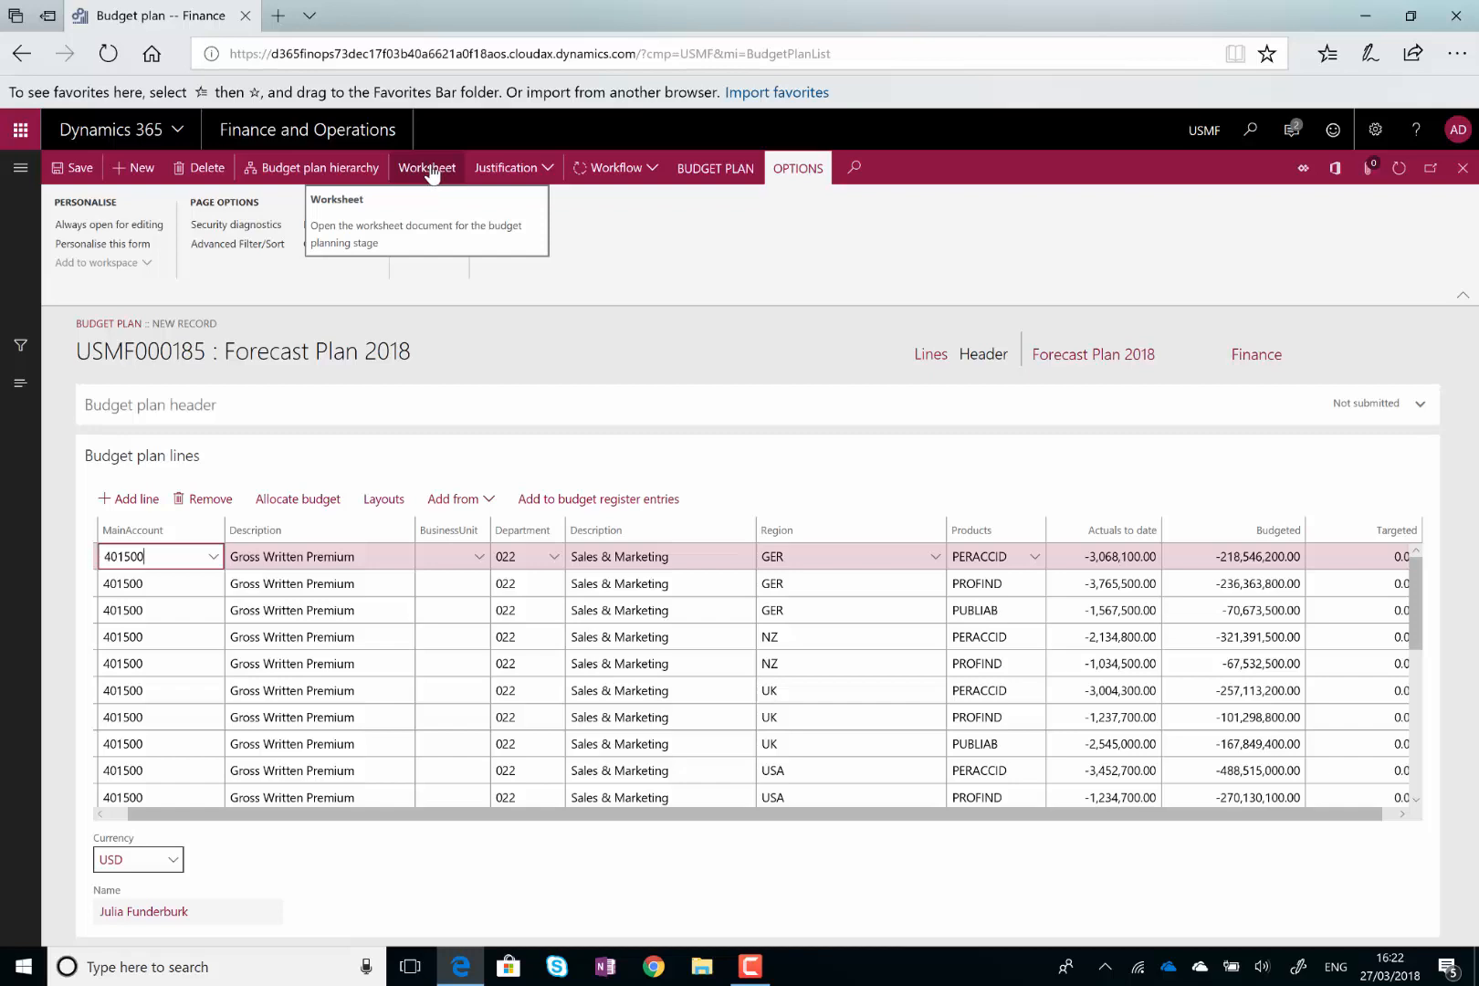
Download the worksheet document for the budget planning stage and open USMF000185.xlsx in Excel
left_click(433, 172)
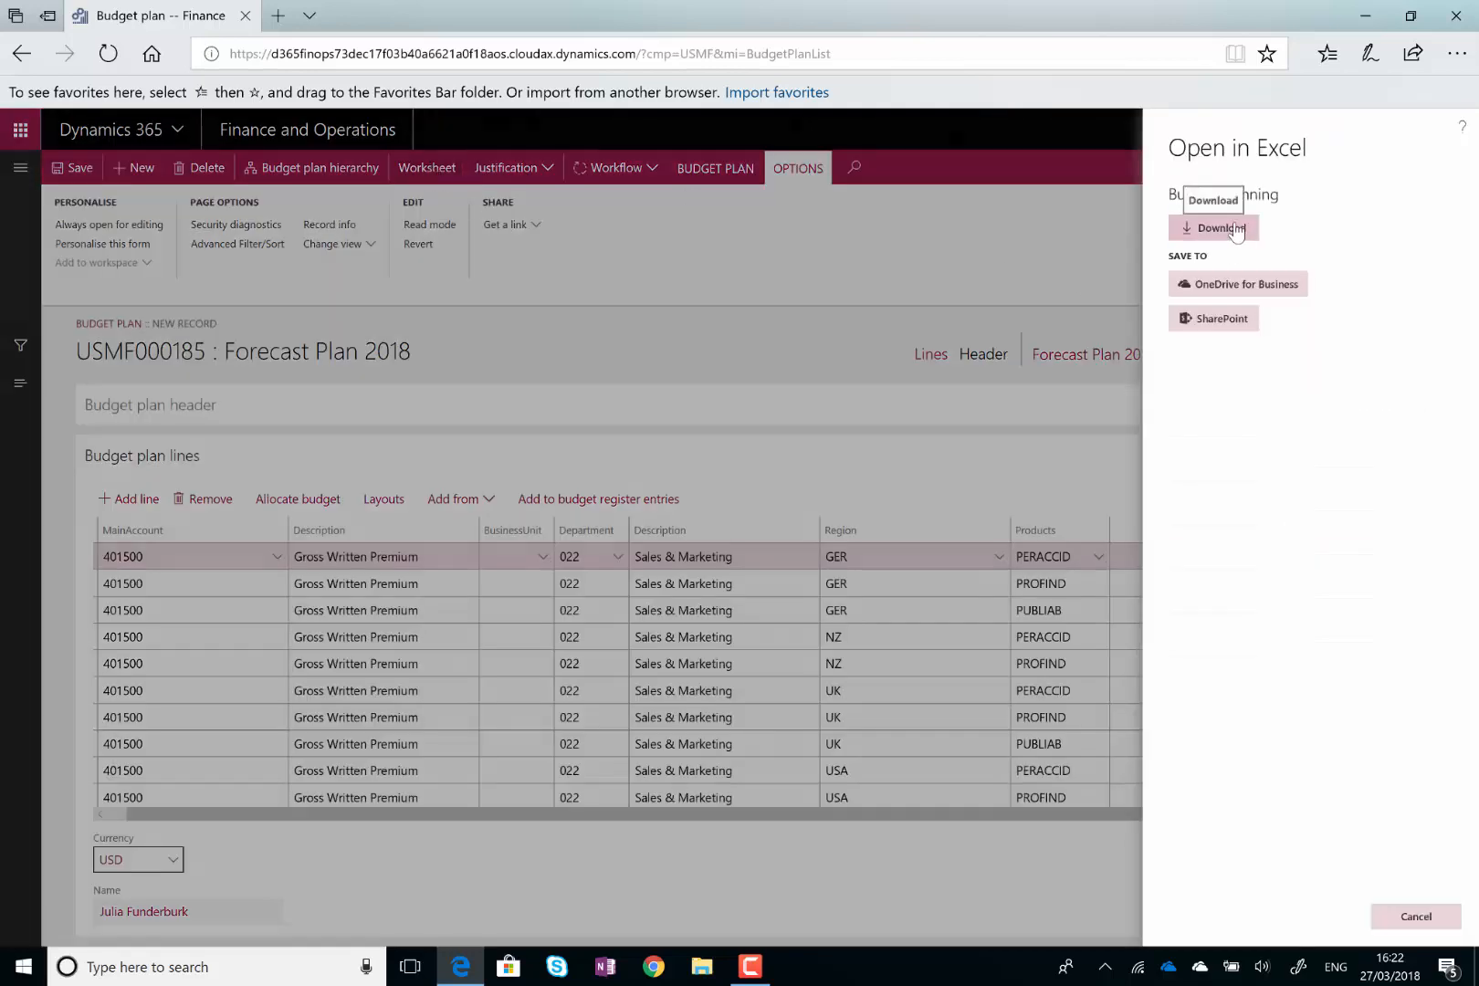
left_click(1236, 230)
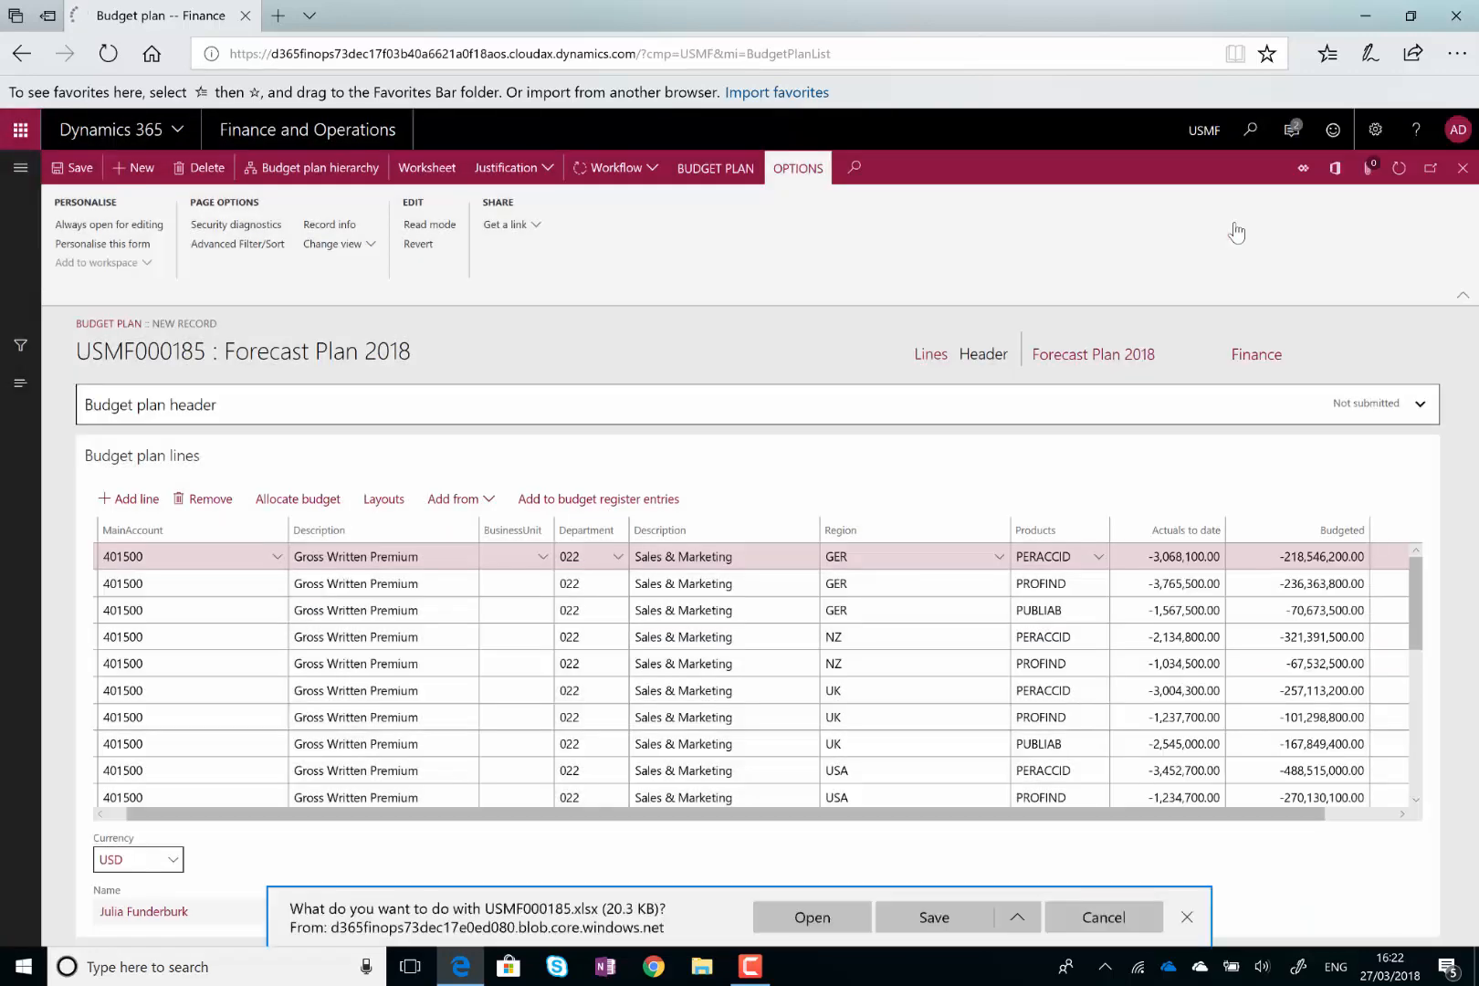
left_click(812, 926)
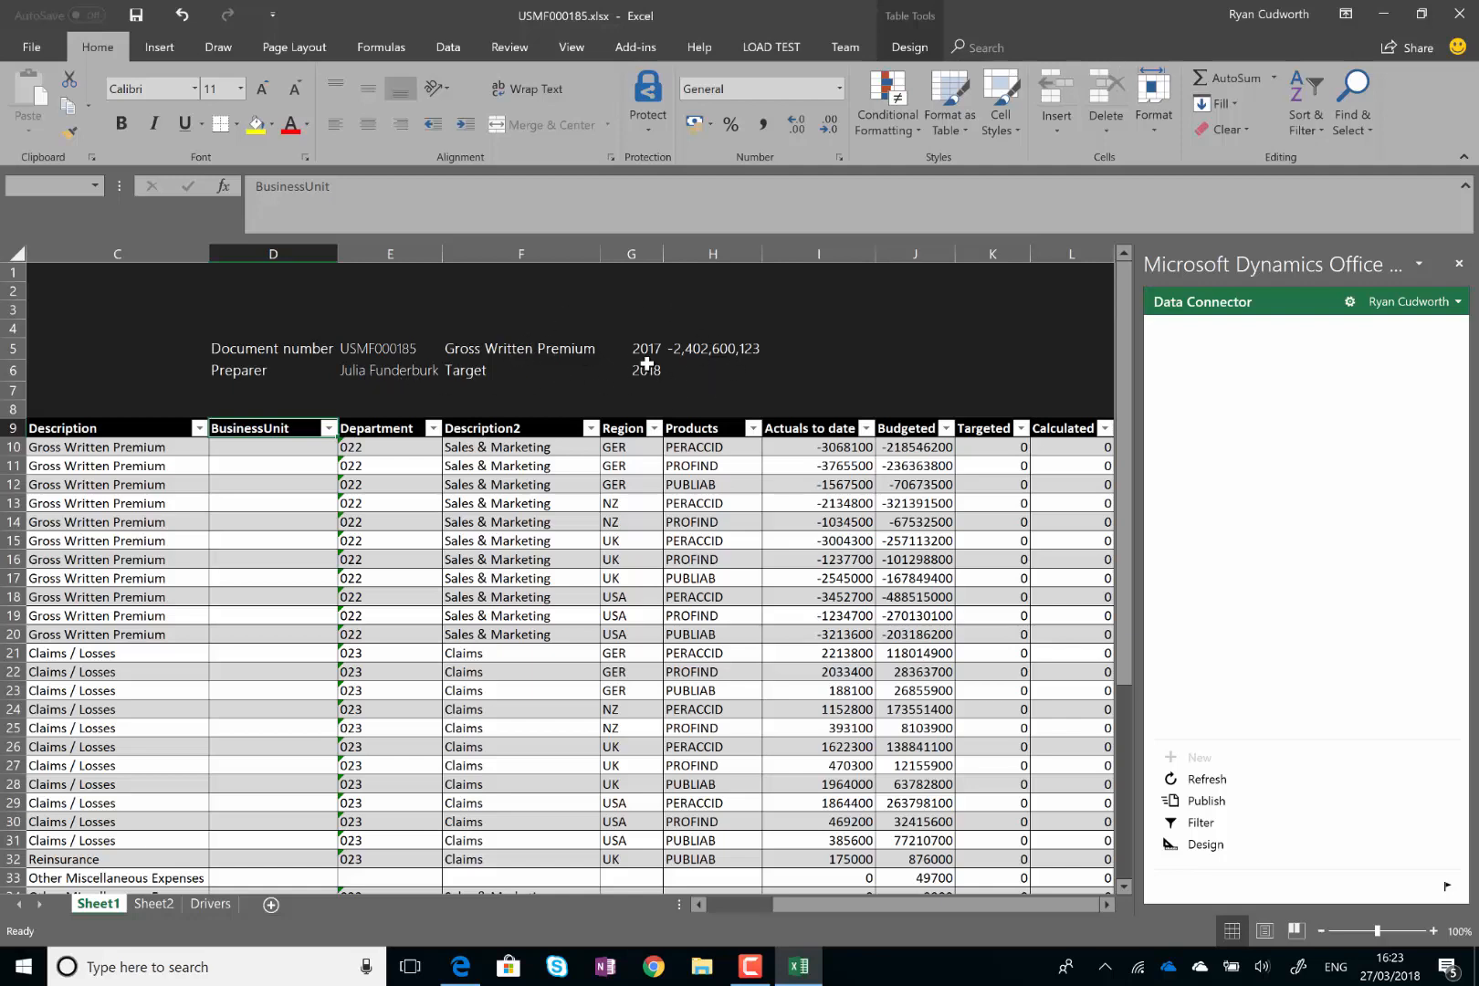
Review the selected fields in the BudgetPlanWorksheet table design, update the table, and widen column H on Sheet1
left_click(719, 354)
key("Down")
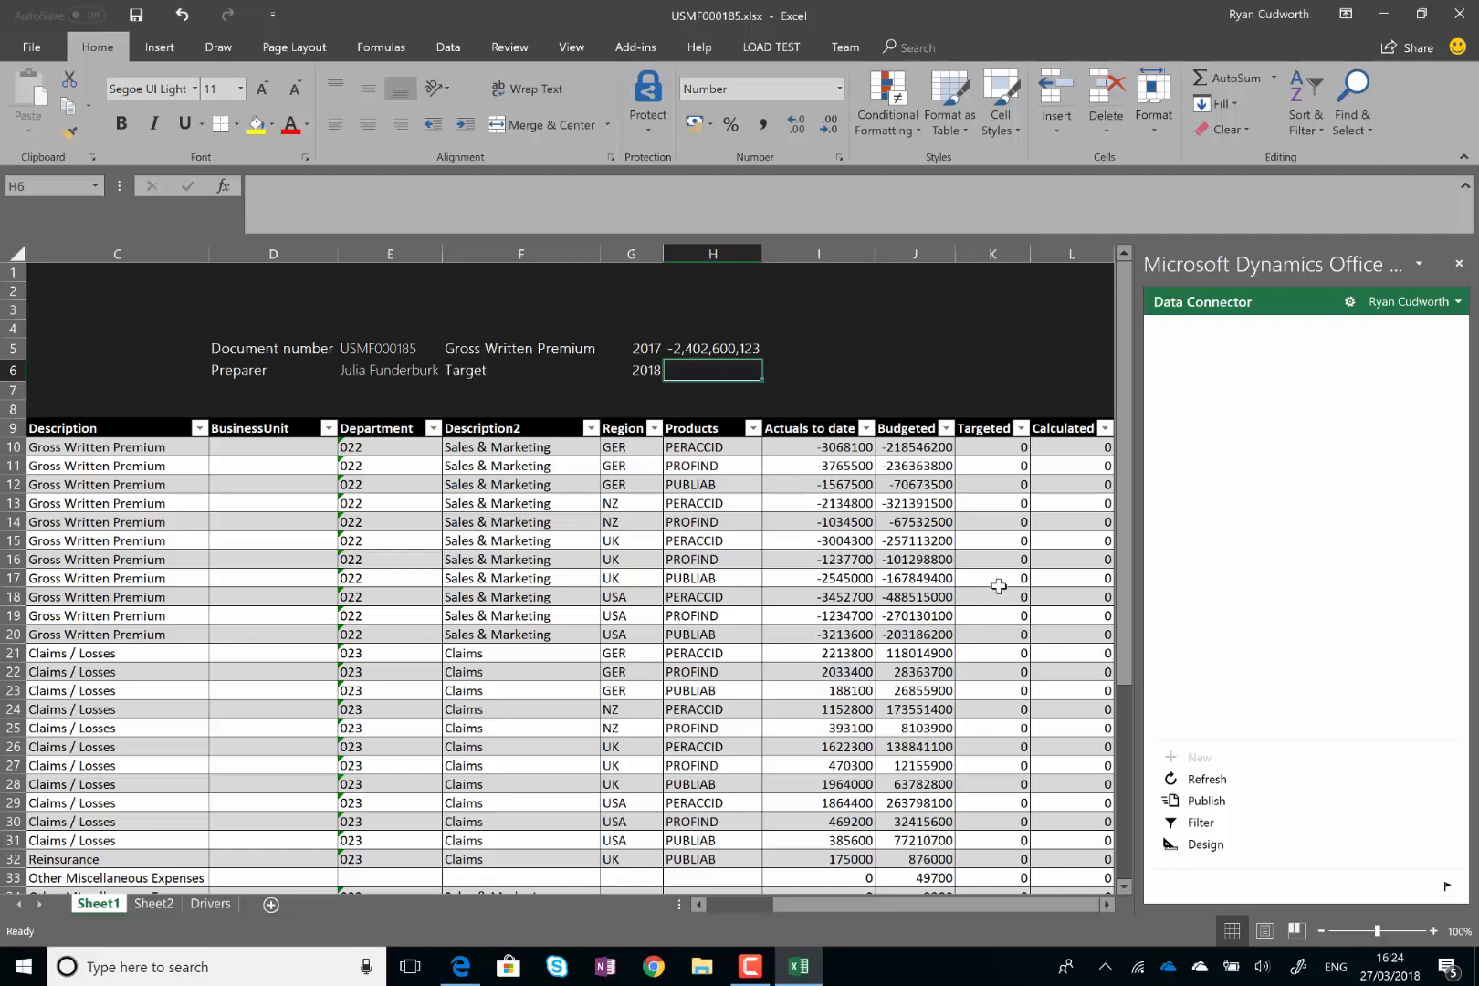
left_click(1055, 426)
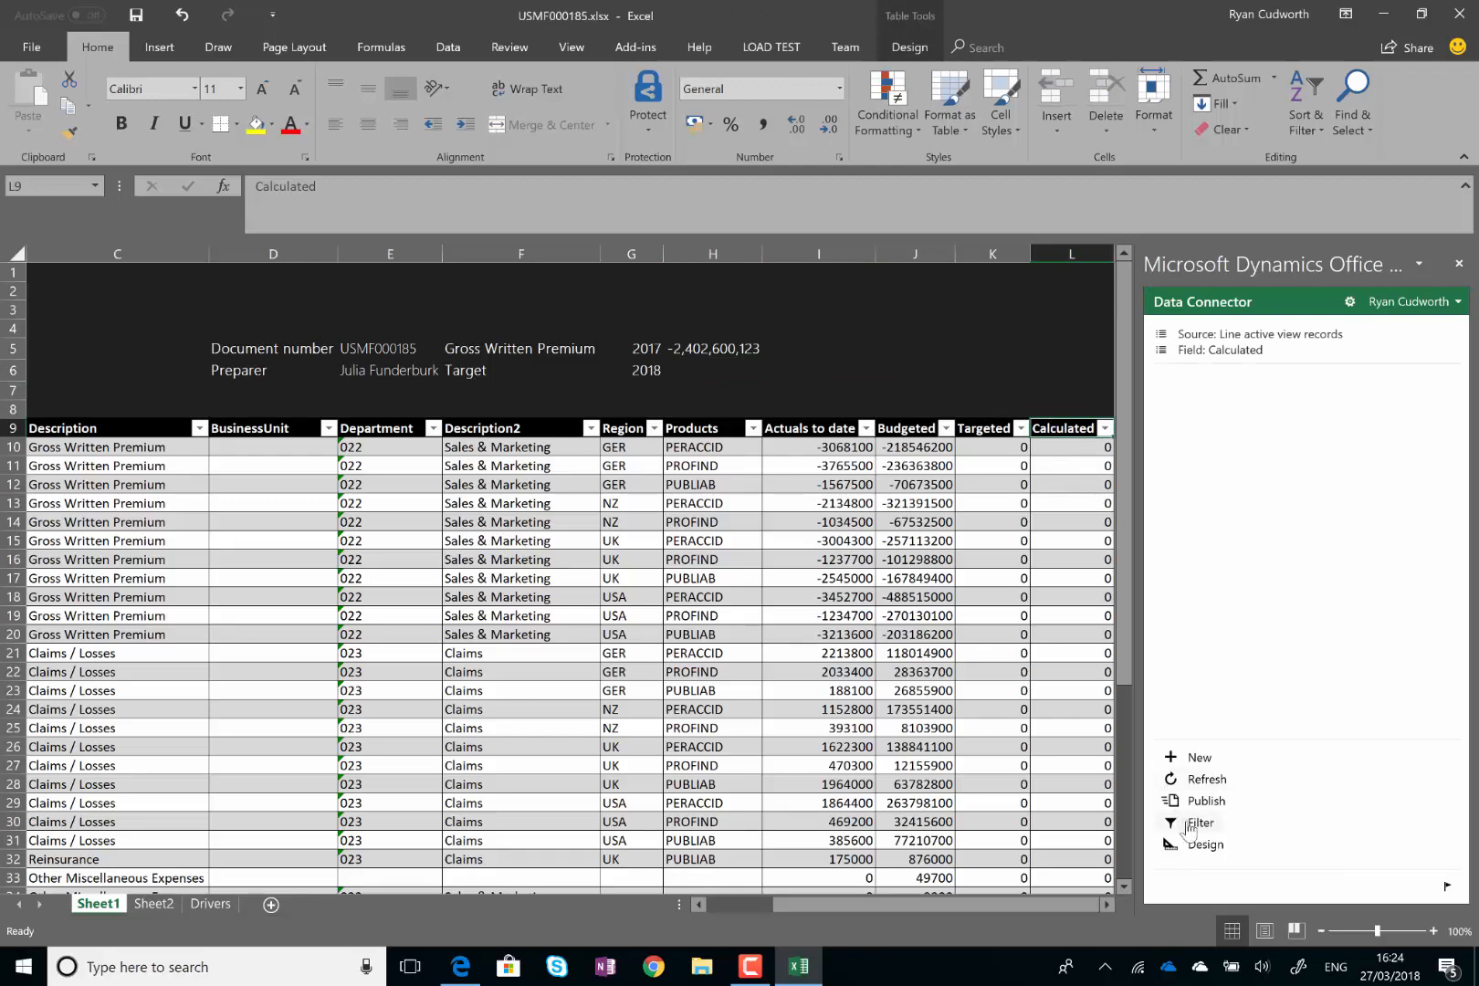
left_click(1205, 847)
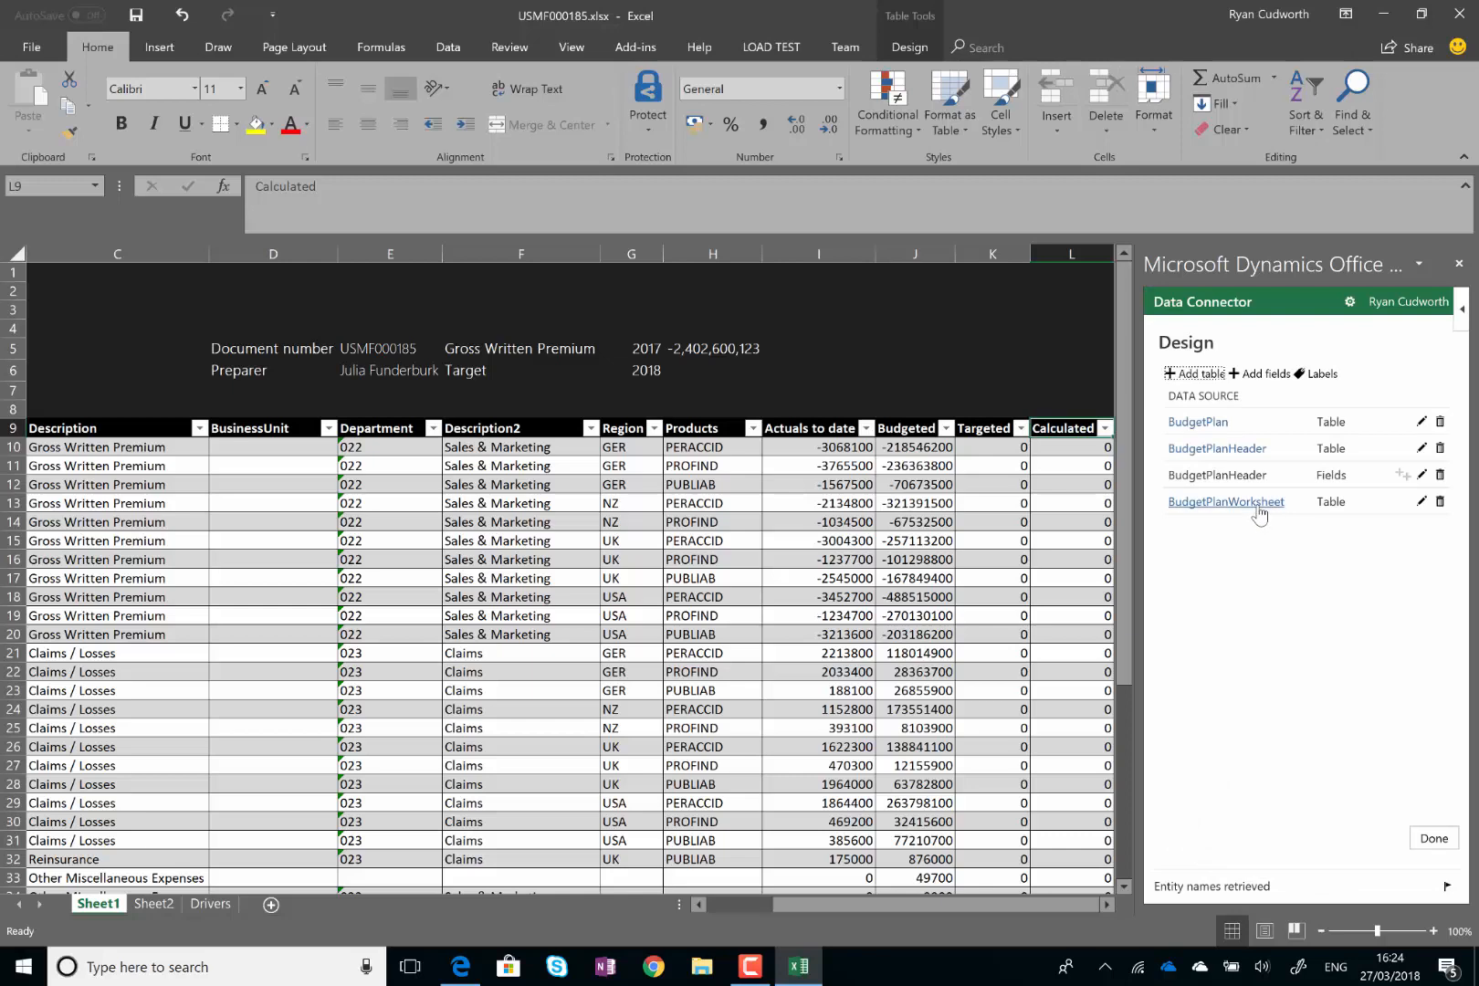
left_click(1421, 503)
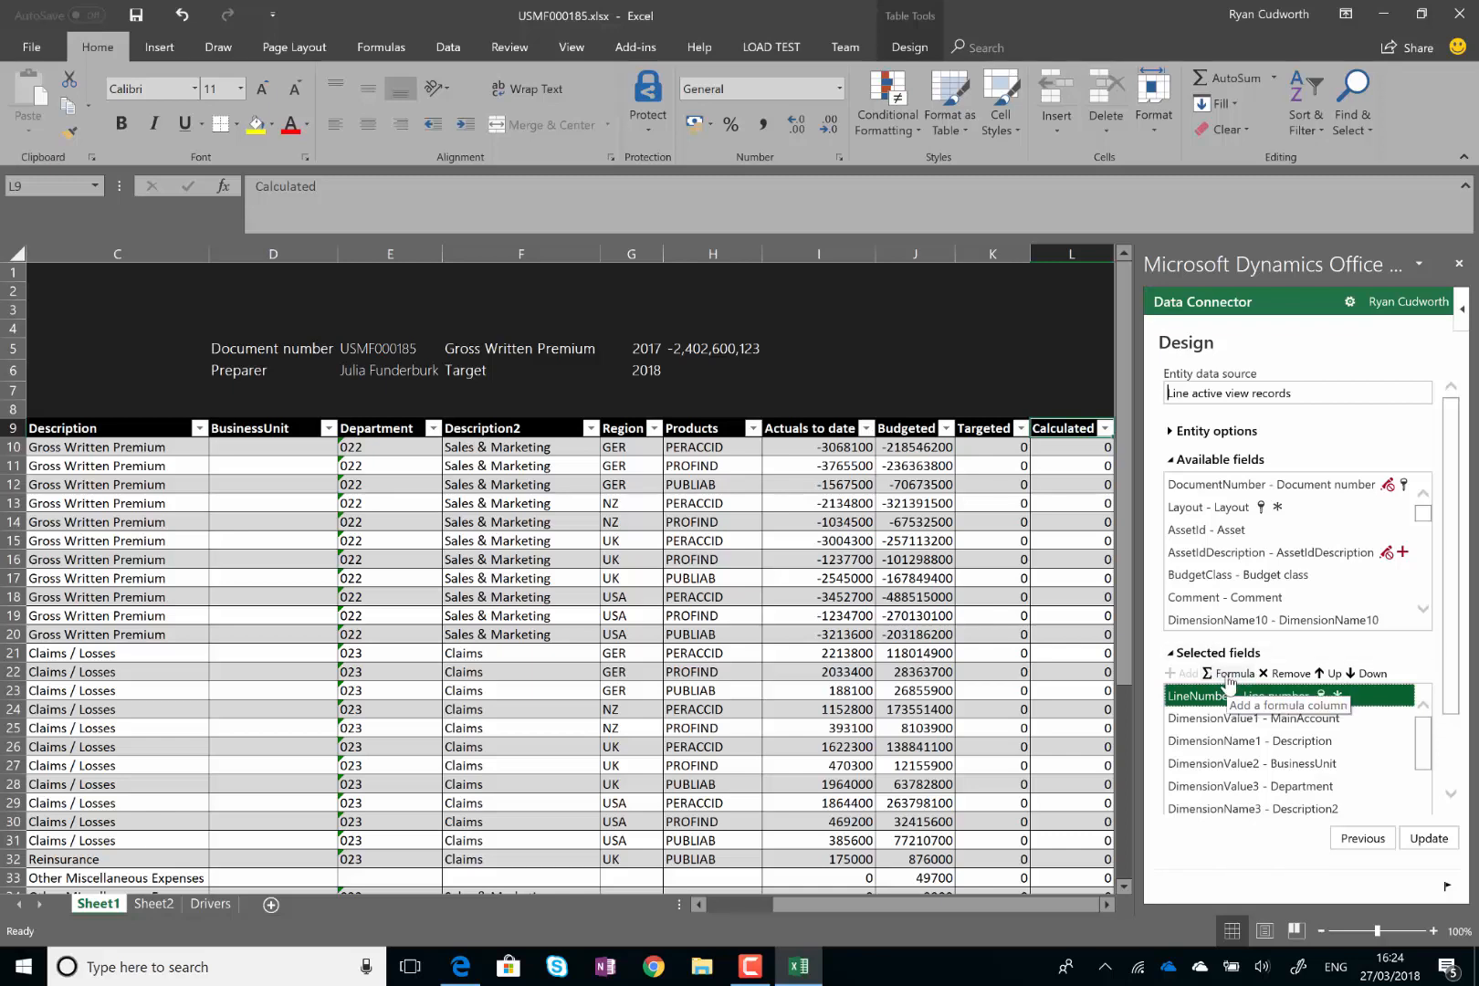
left_click_drag(1428, 755, 1422, 808)
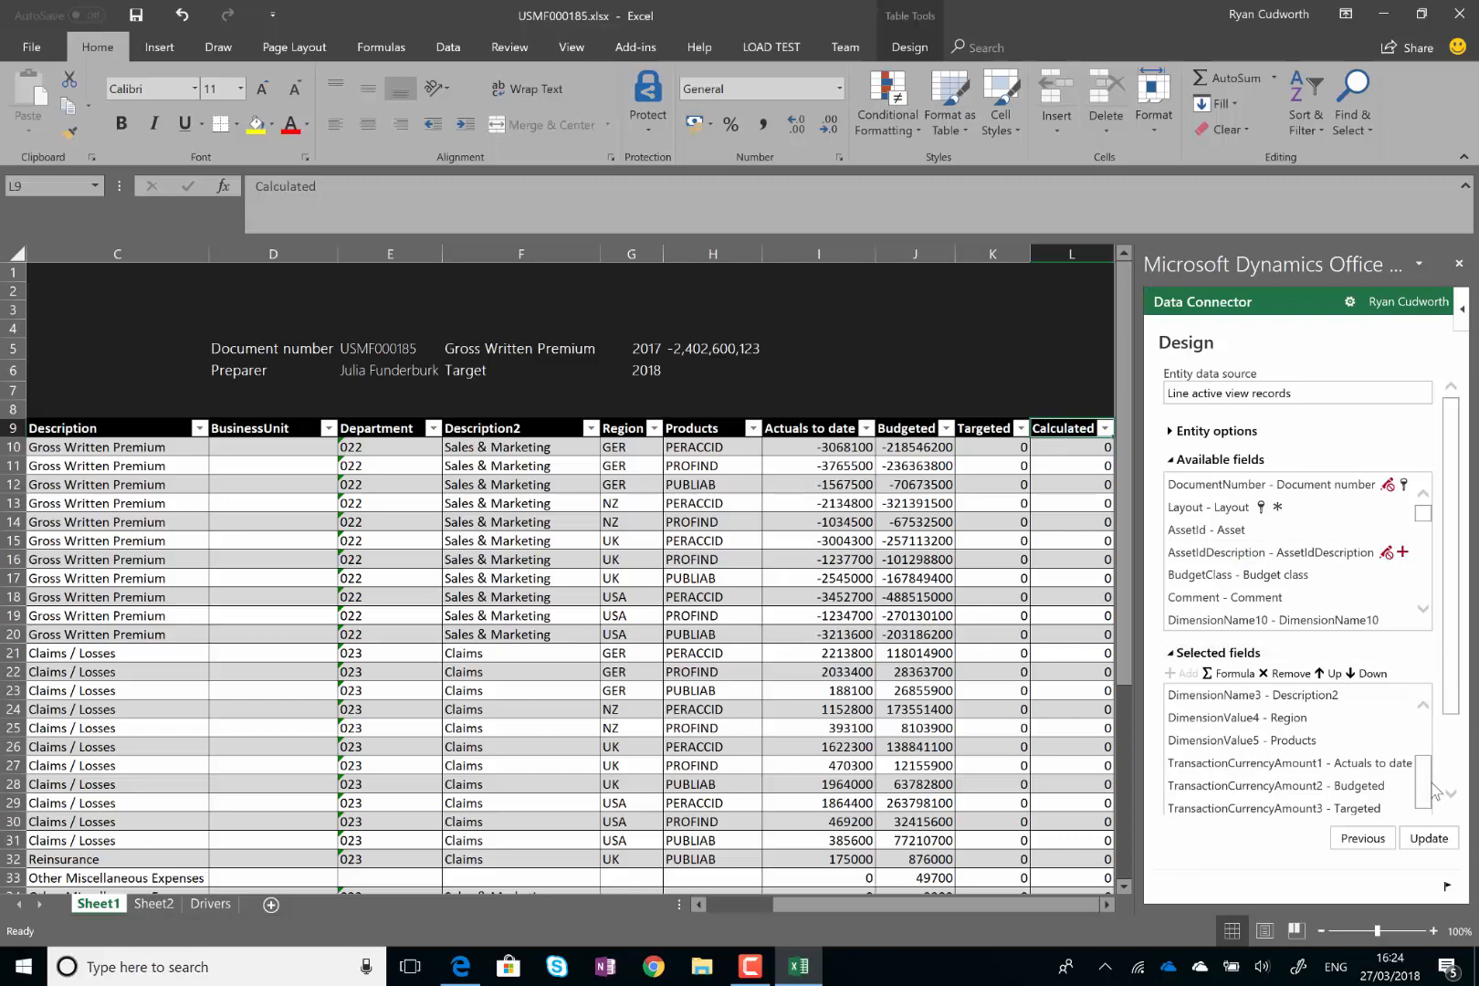
left_click(1419, 842)
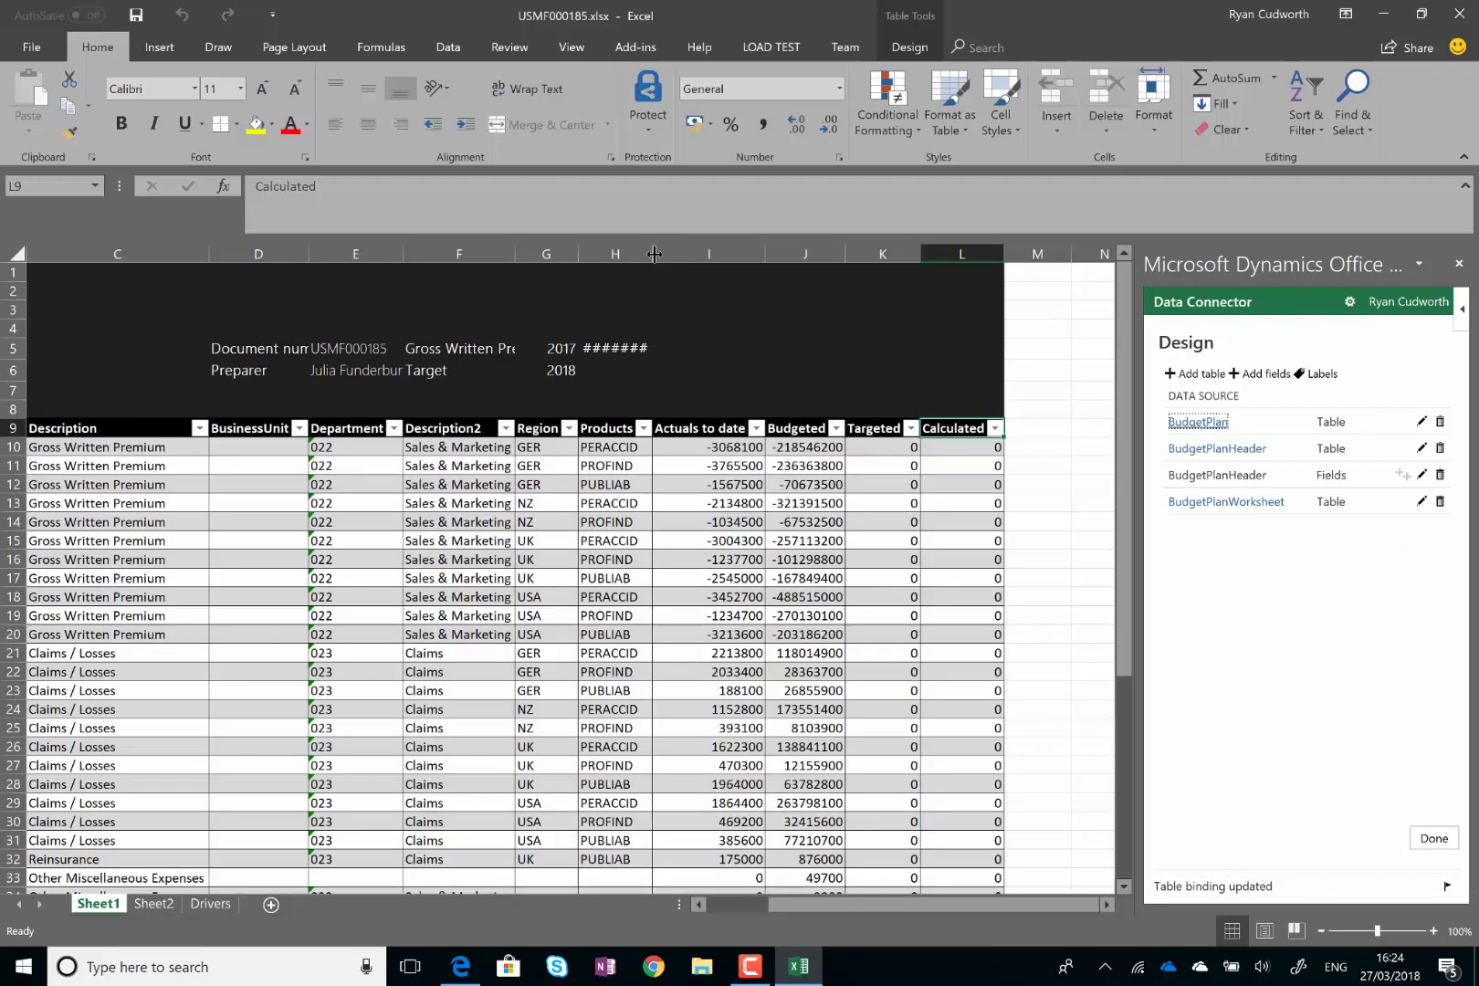
left_click_drag(653, 253, 703, 253)
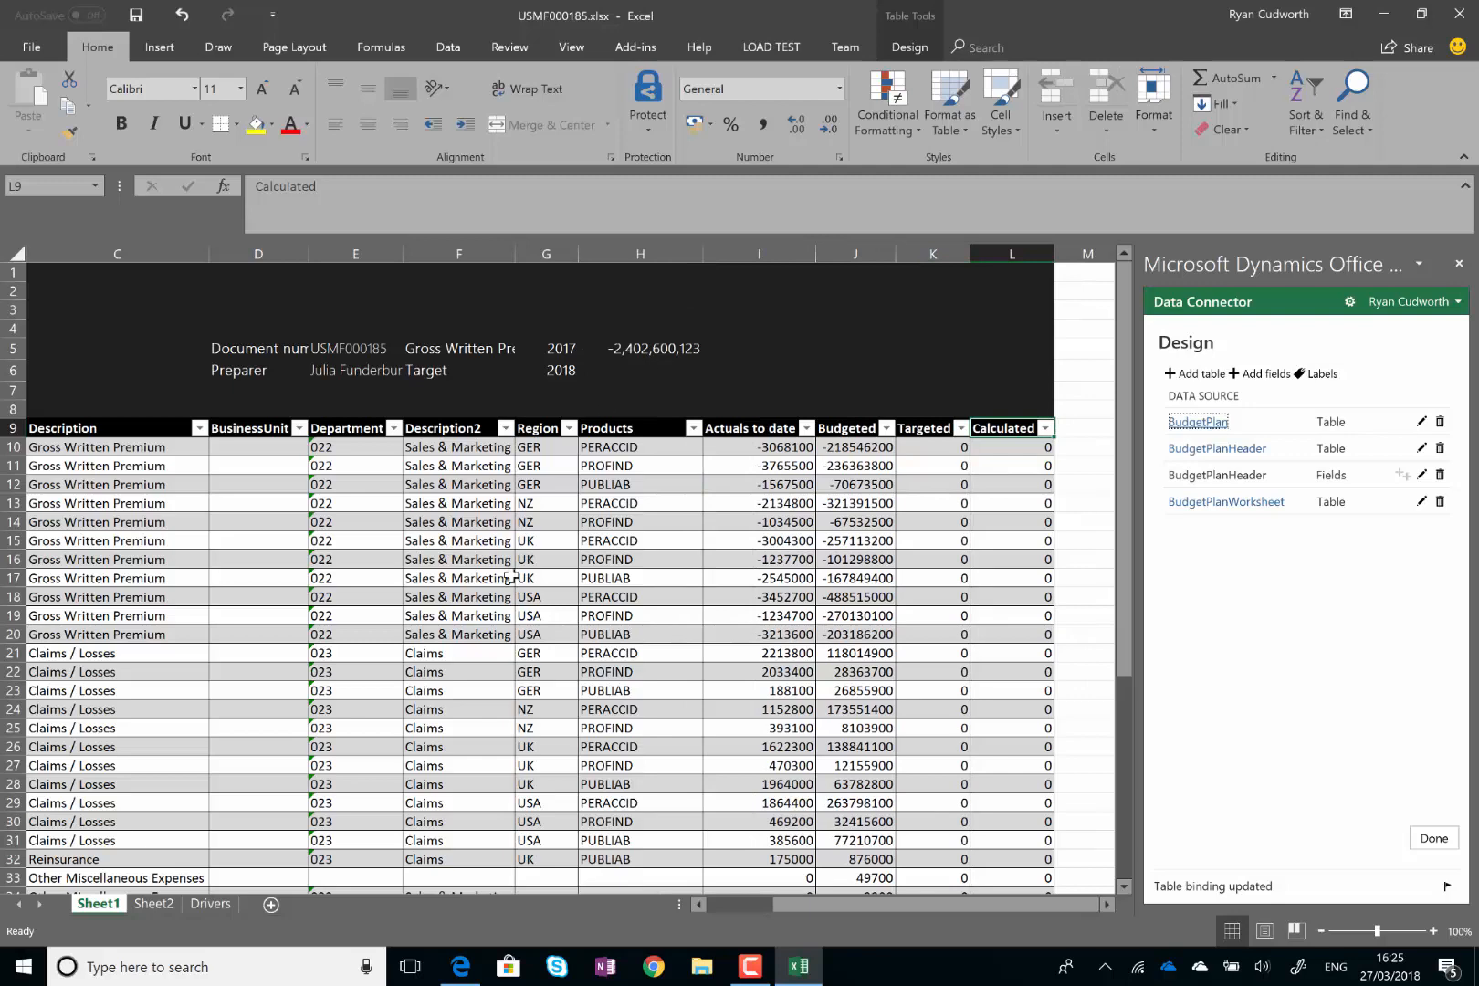
On the Drivers sheet, widen columns A and B and unhide column E beside Quantity
left_click(209, 904)
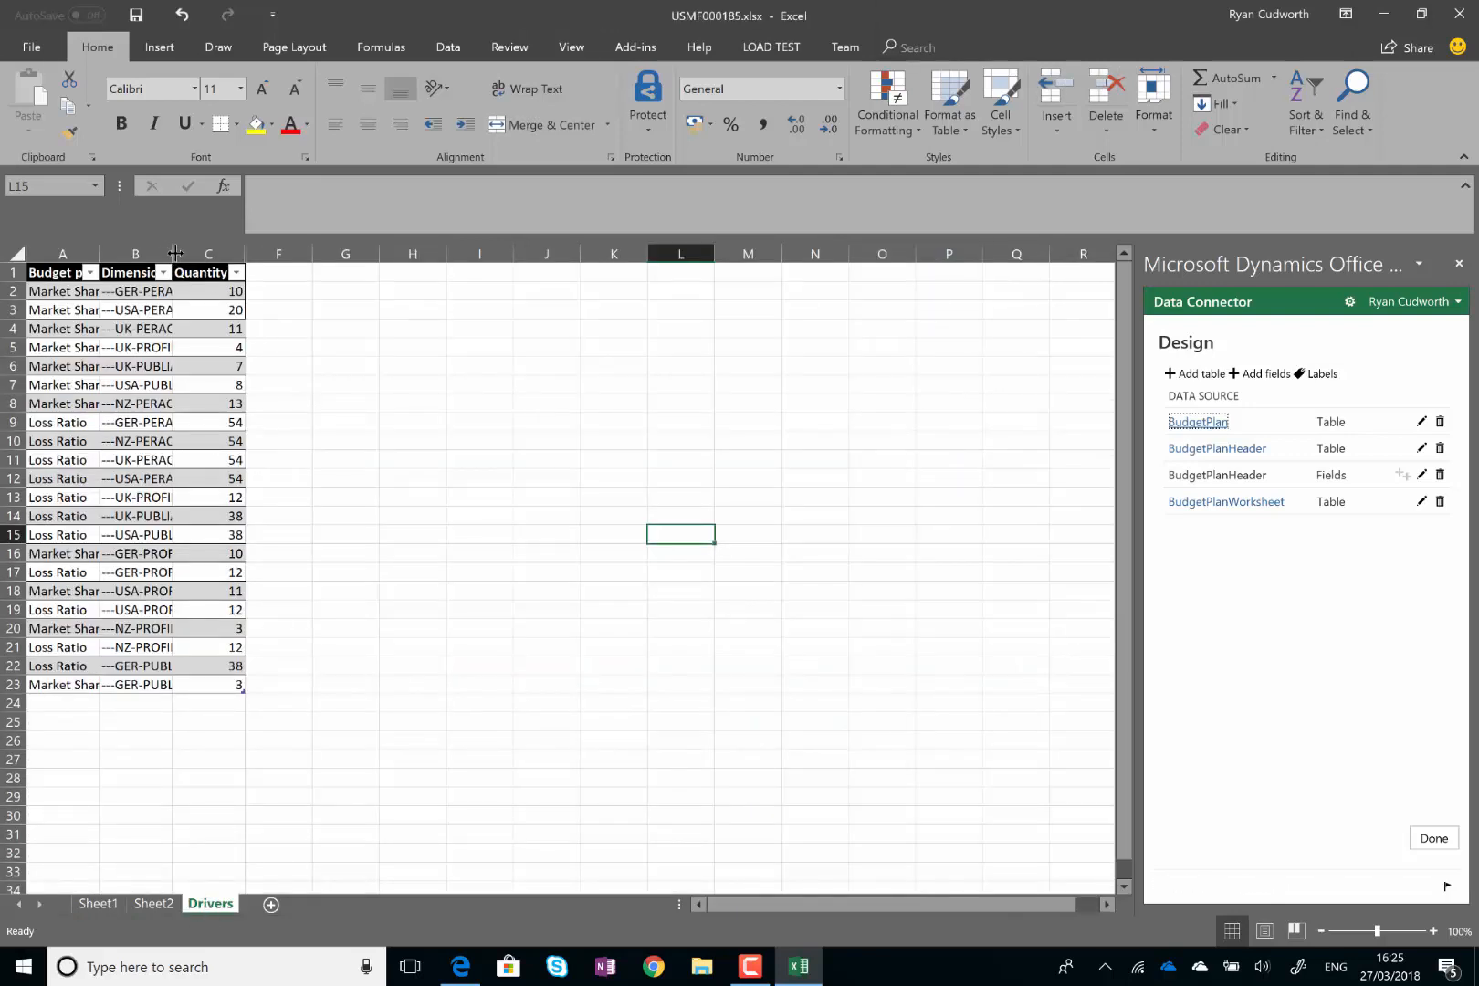
left_click_drag(172, 252, 219, 249)
left_click_drag(99, 253, 139, 254)
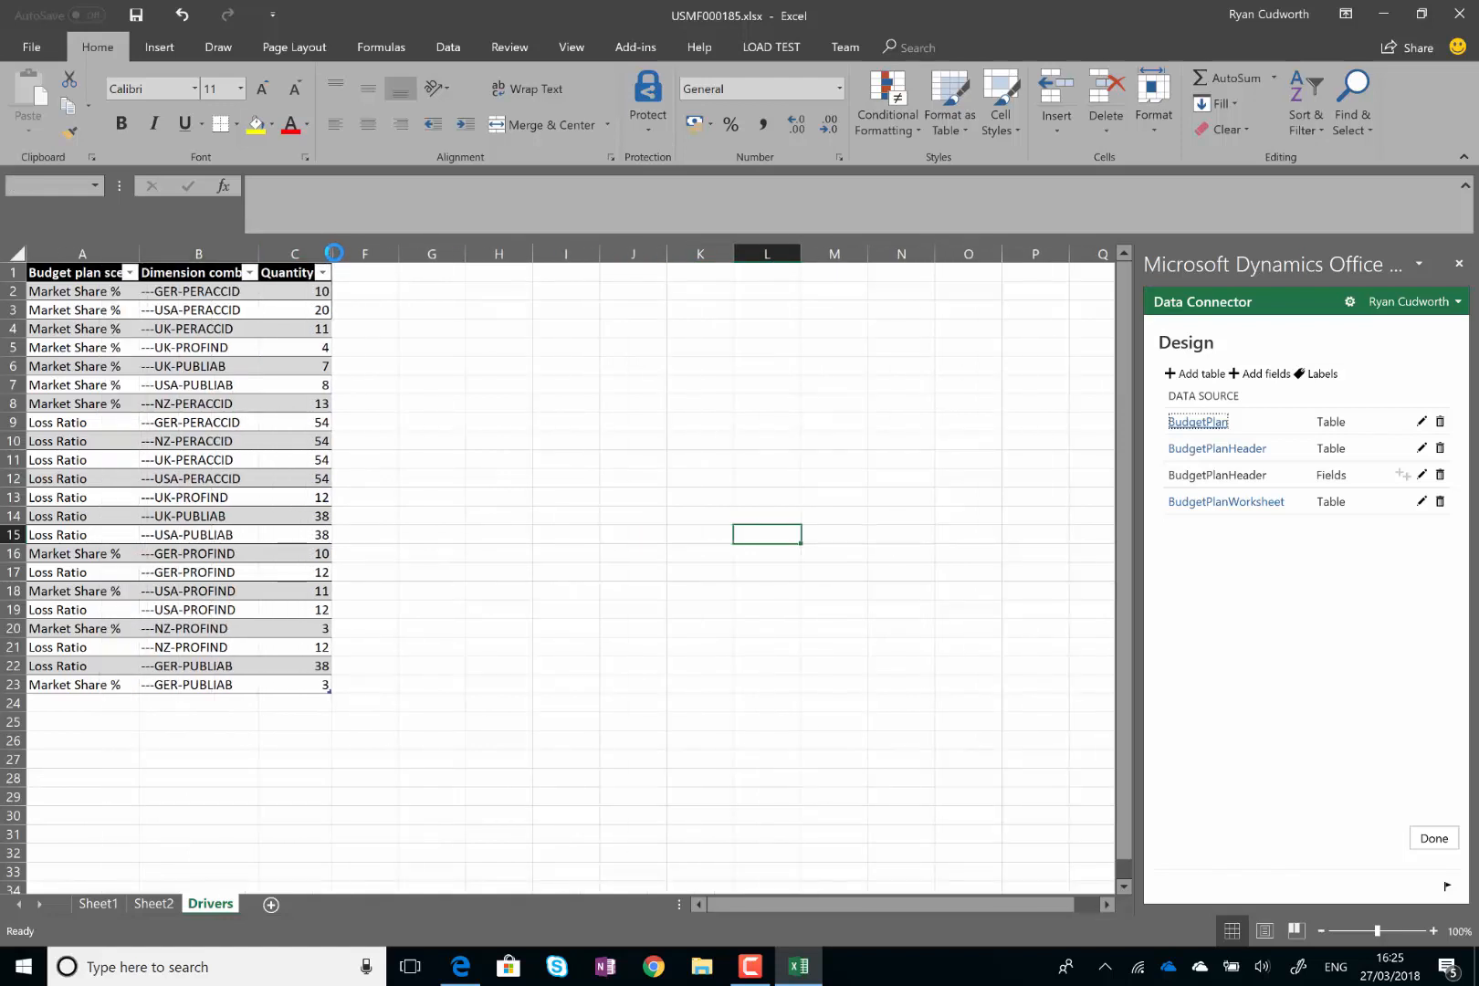
left_click_drag(334, 253, 356, 252)
Examine the Market Share % and Loss Ratio driver rows and their region-product combinations on the Drivers sheet
left_click_drag(78, 421, 78, 537)
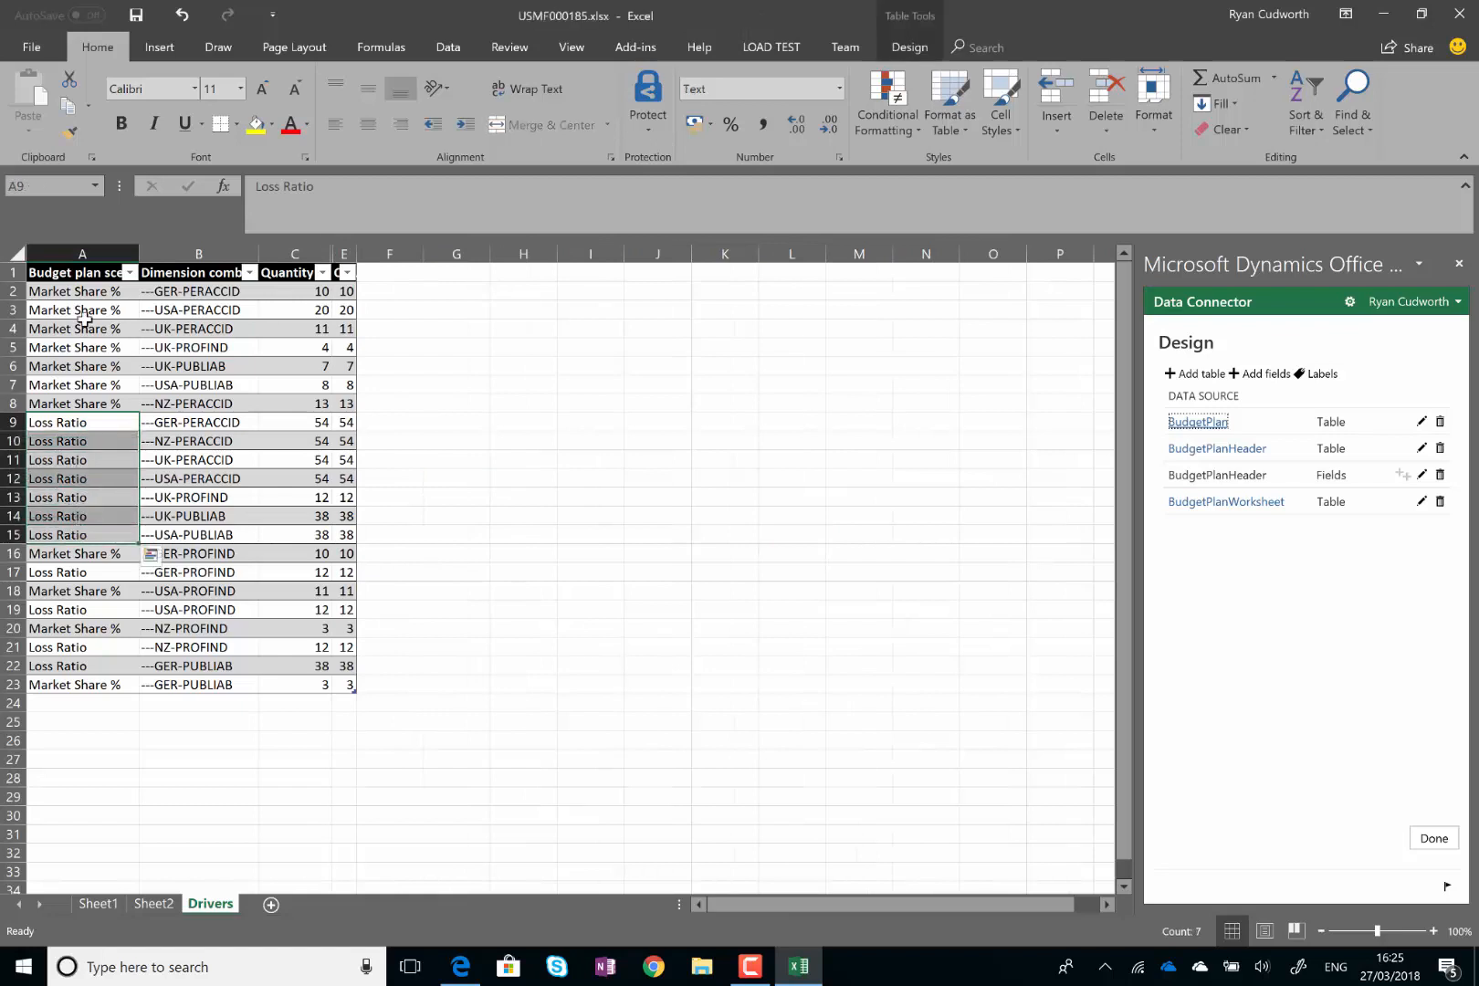
left_click_drag(84, 294, 84, 404)
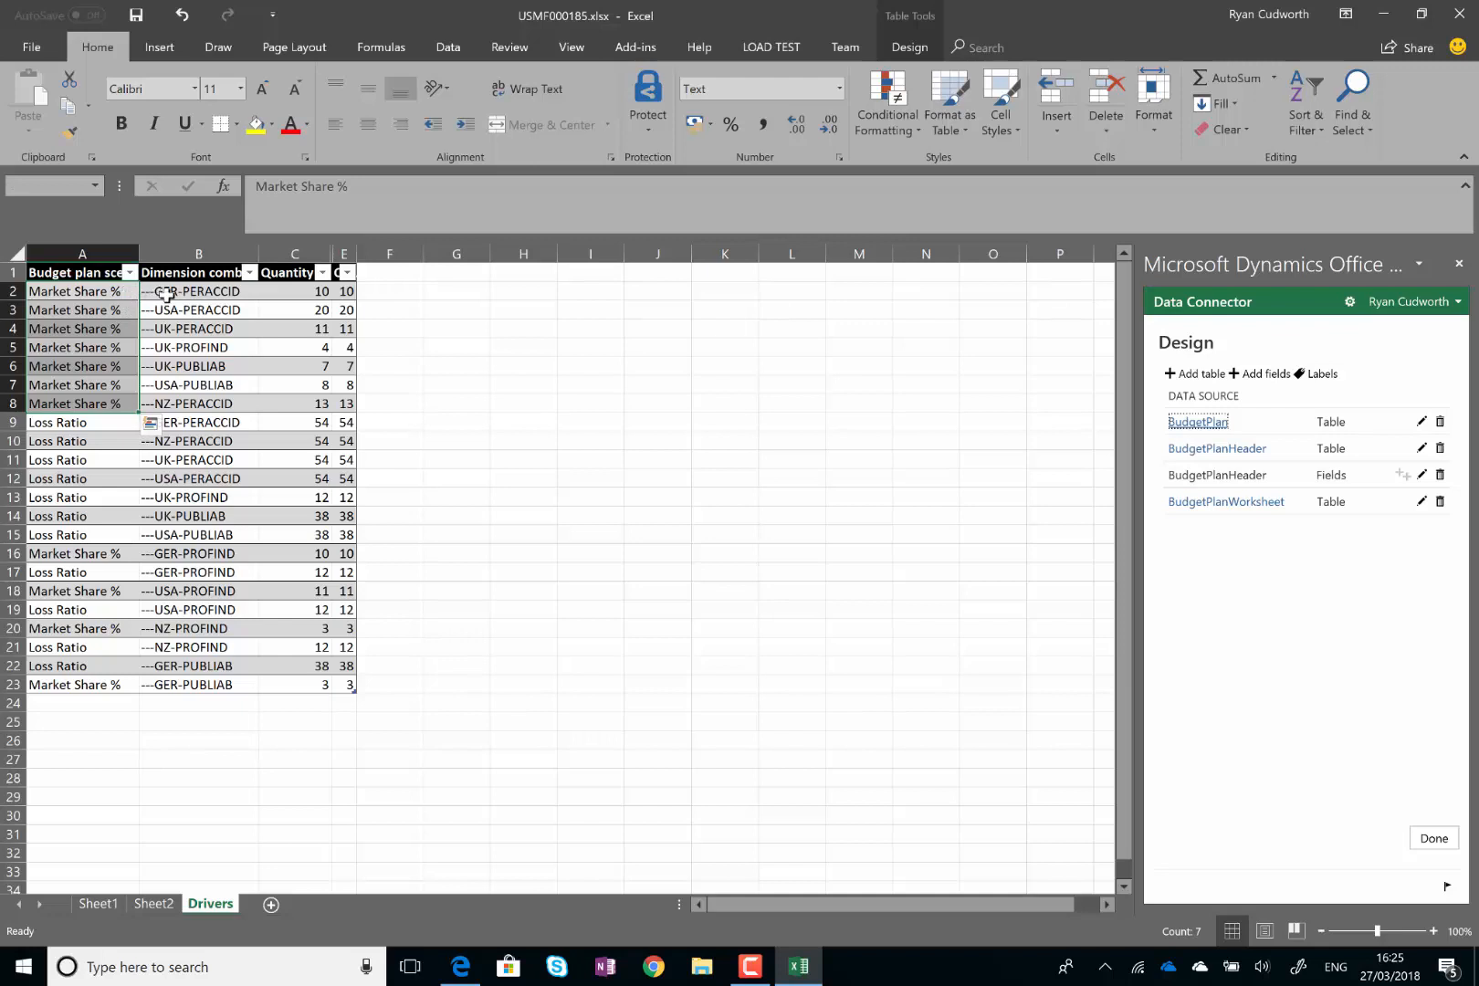
left_click(195, 294)
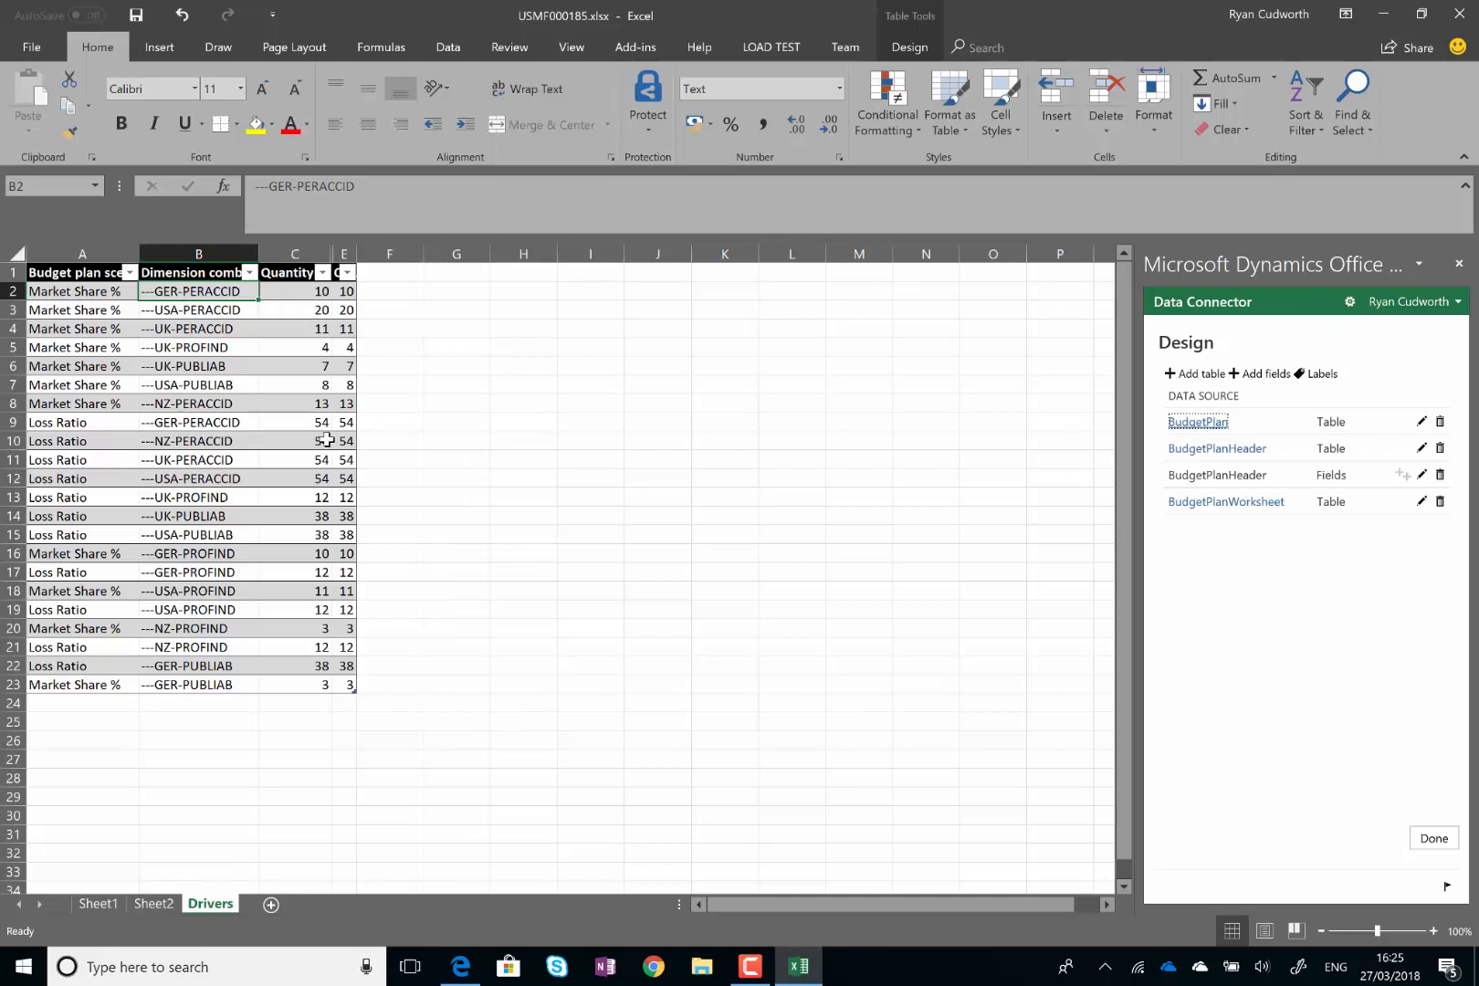
left_click(98, 903)
left_click(206, 903)
left_click_drag(99, 422, 101, 534)
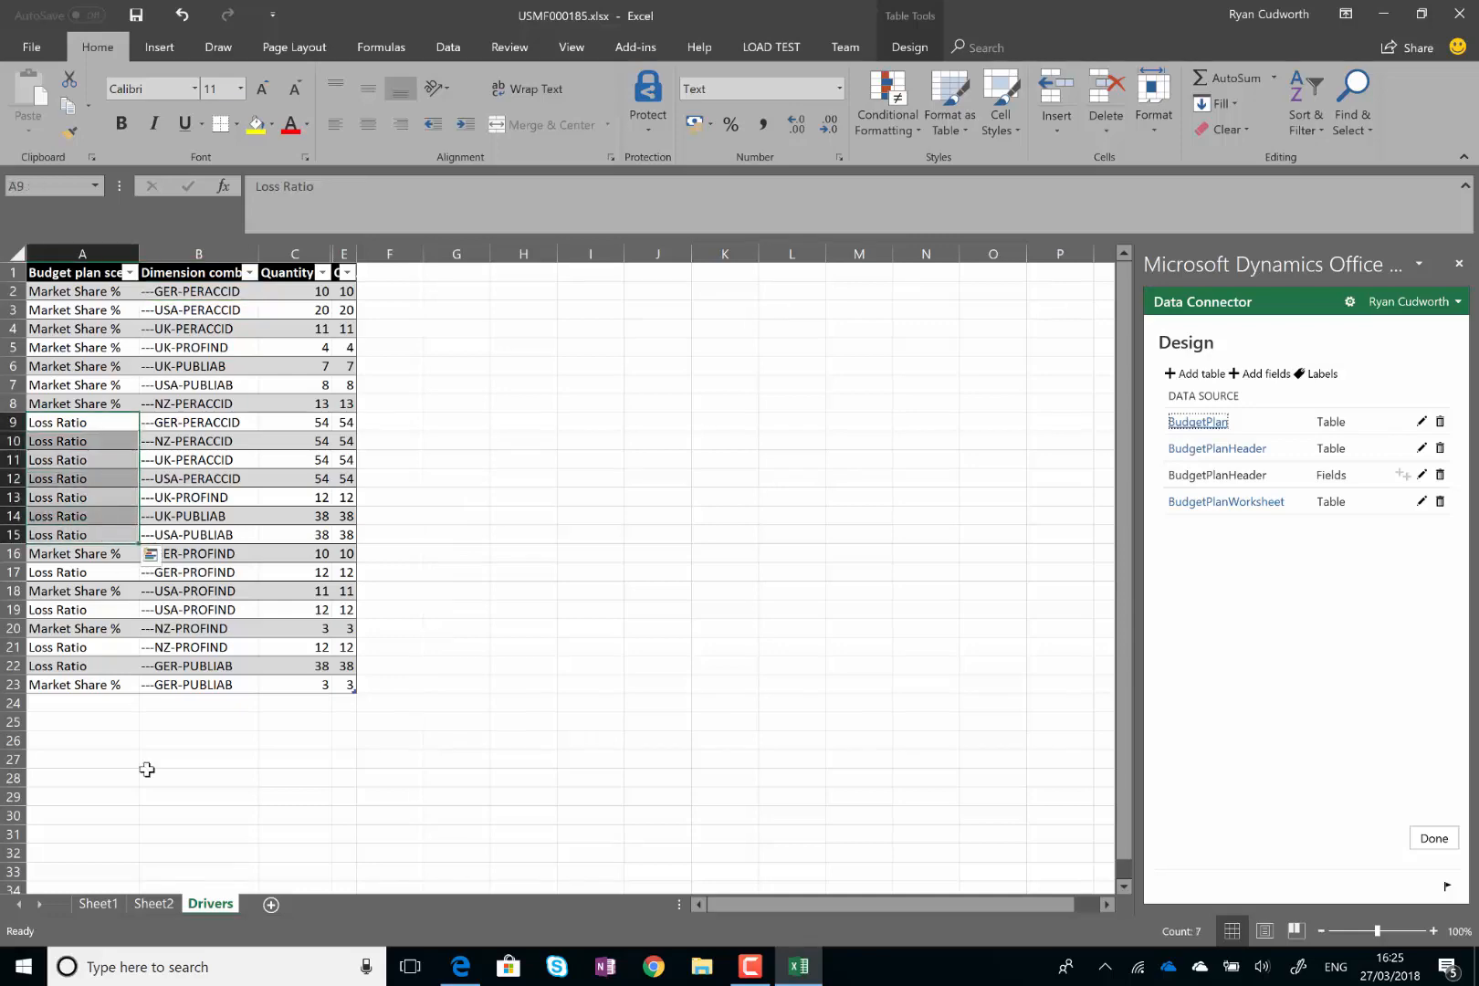
Compare the Claims / Losses lines on Sheet1 with the Loss Ratio quantities for the PERACCID, PROFIND and PUBLIAB products on the Drivers sheet
left_click(99, 903)
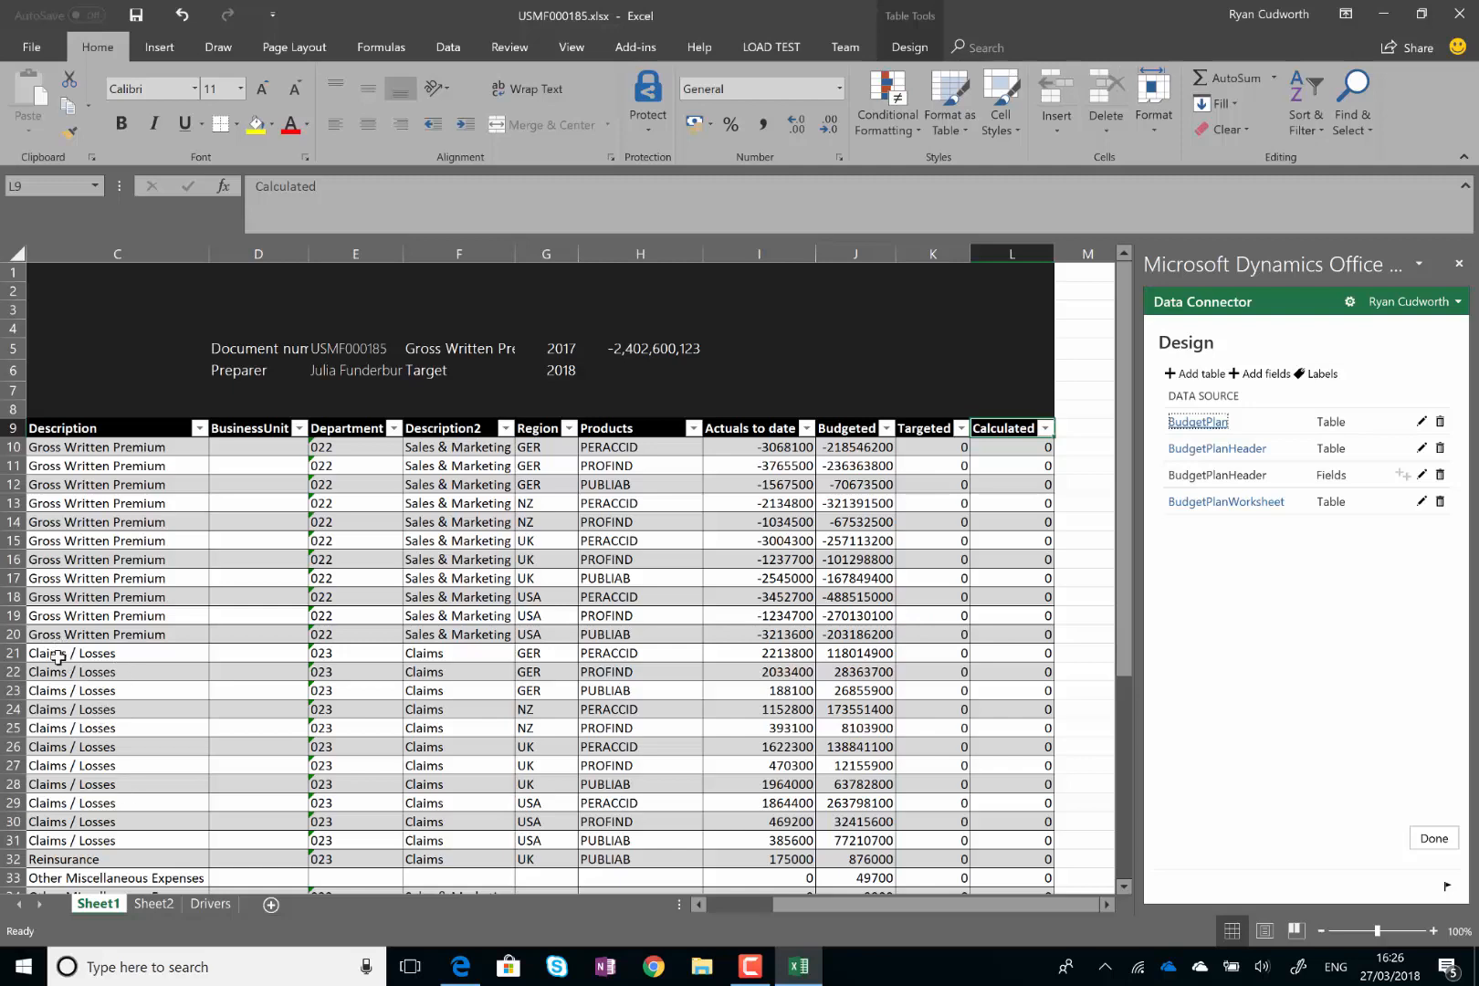
left_click_drag(59, 653, 157, 821)
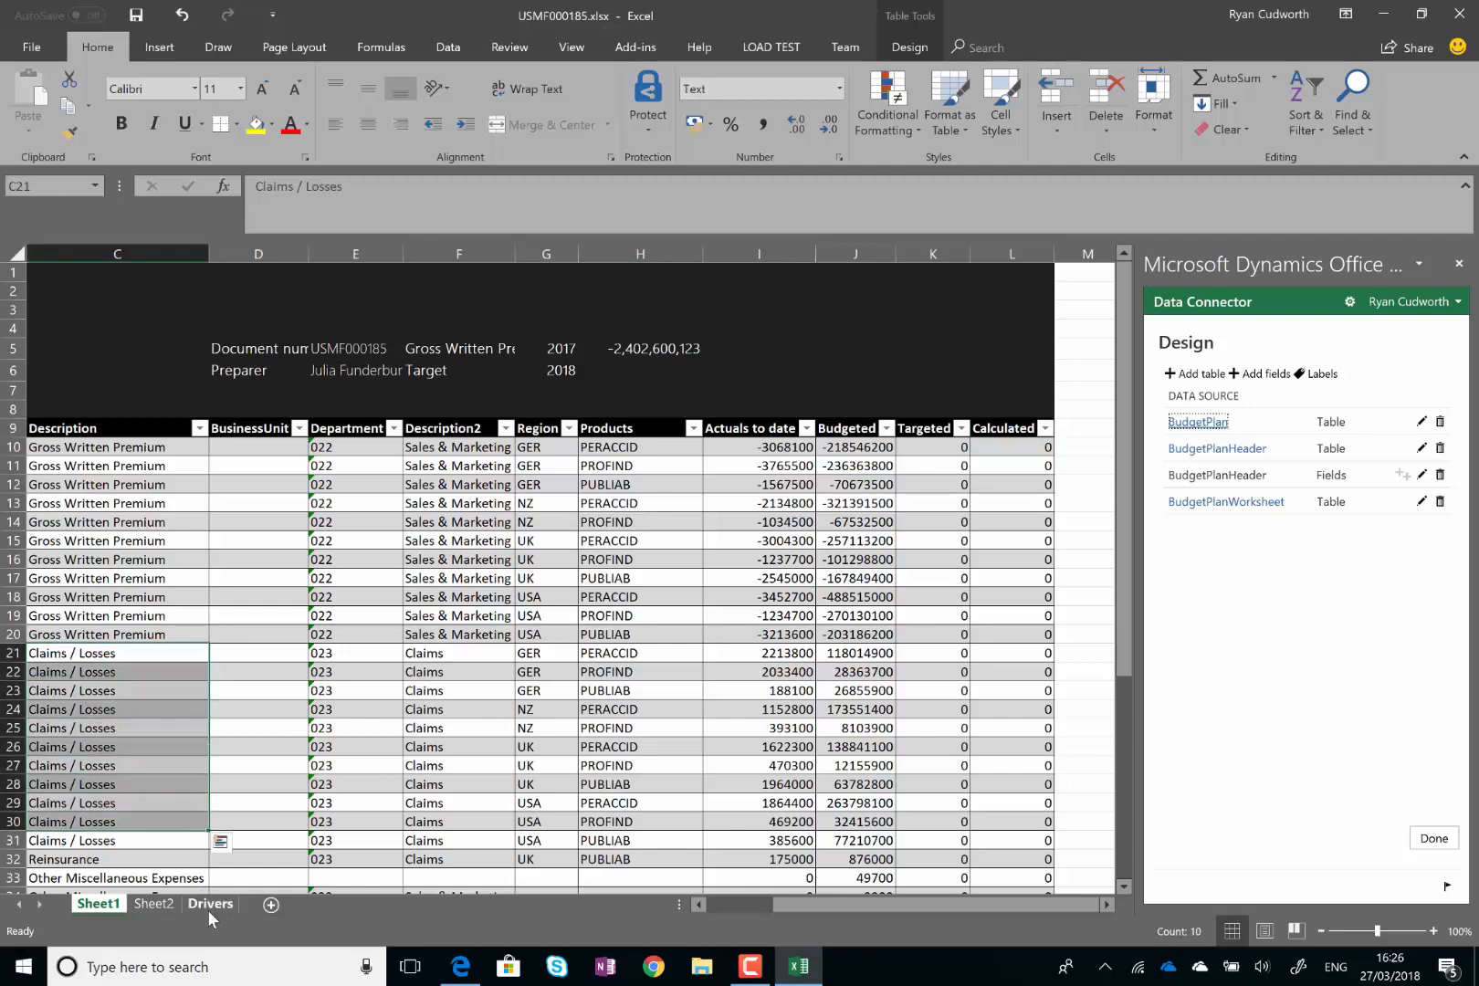
left_click(208, 904)
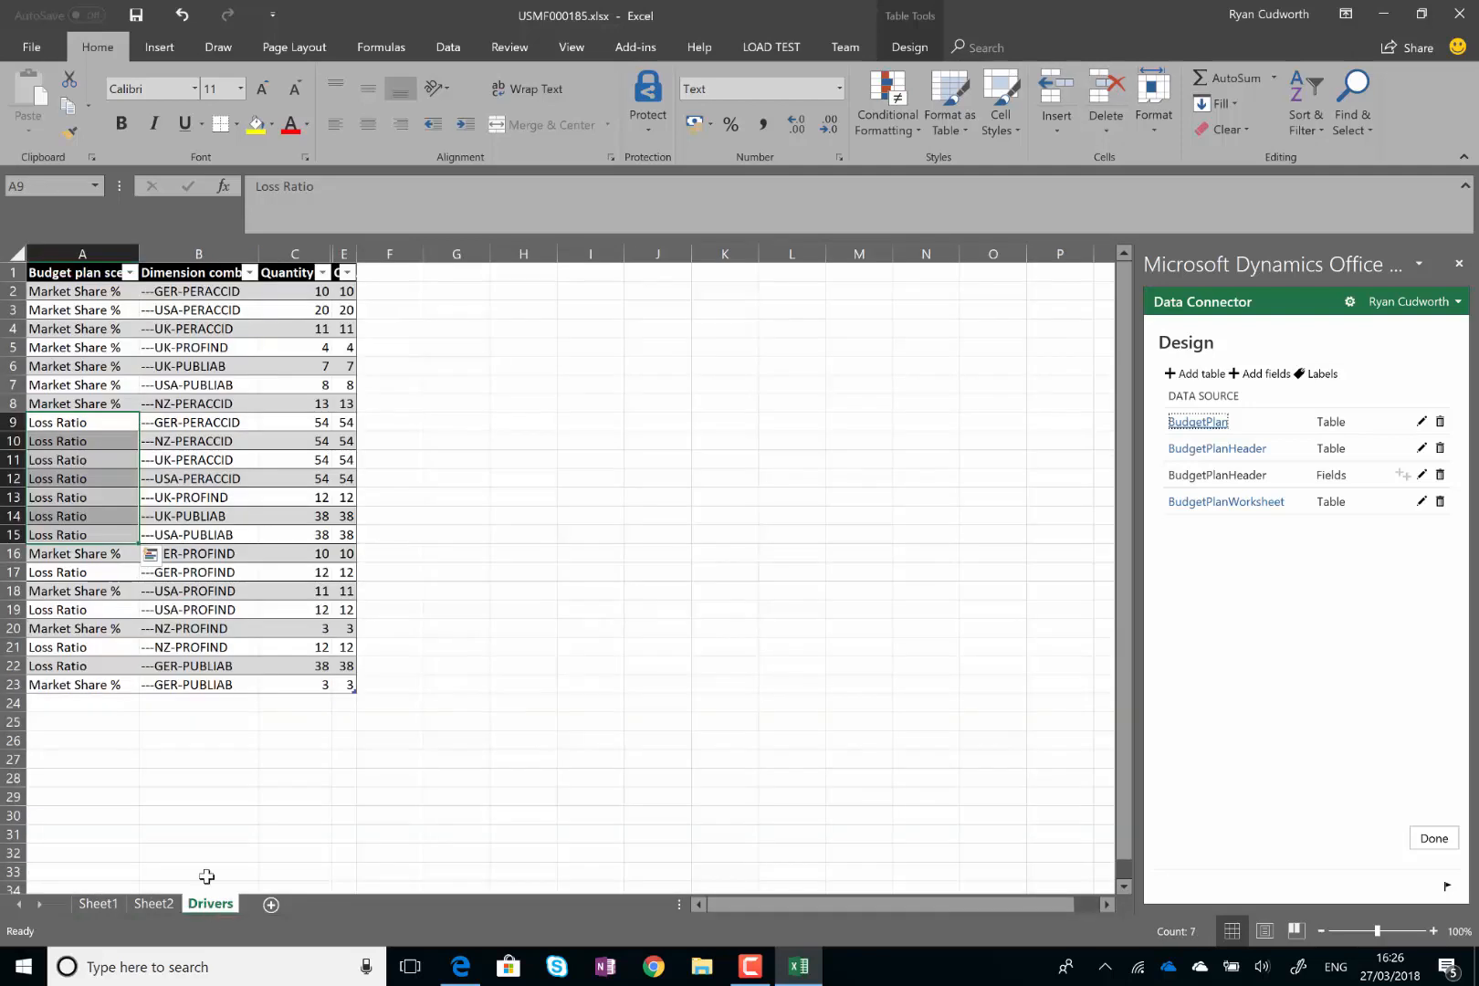
left_click(211, 423)
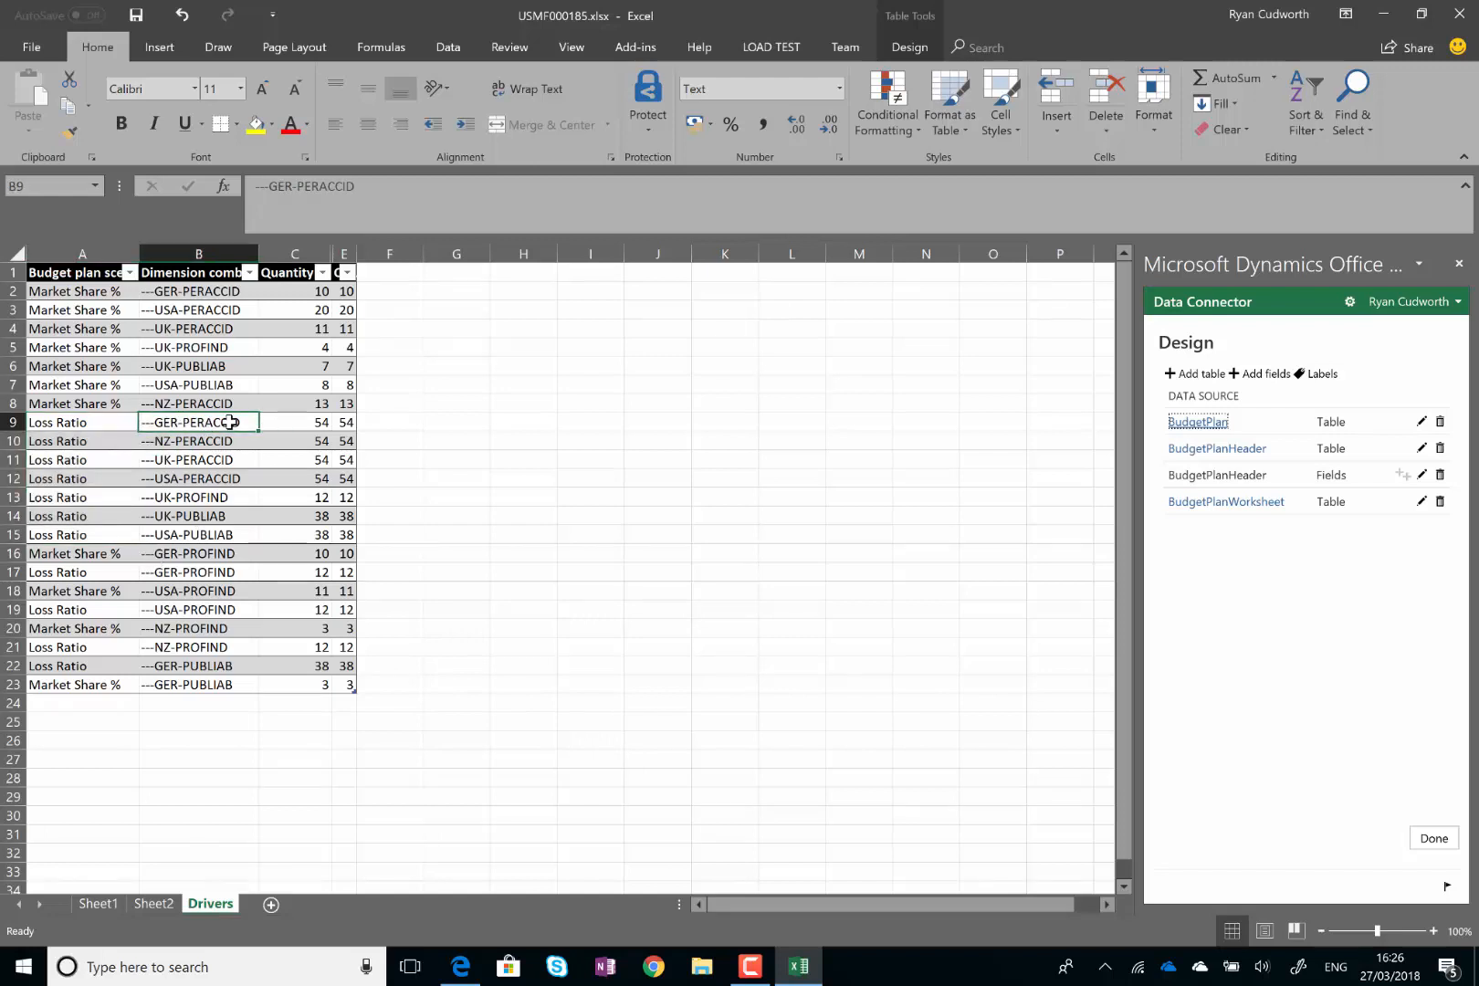
left_click(308, 424)
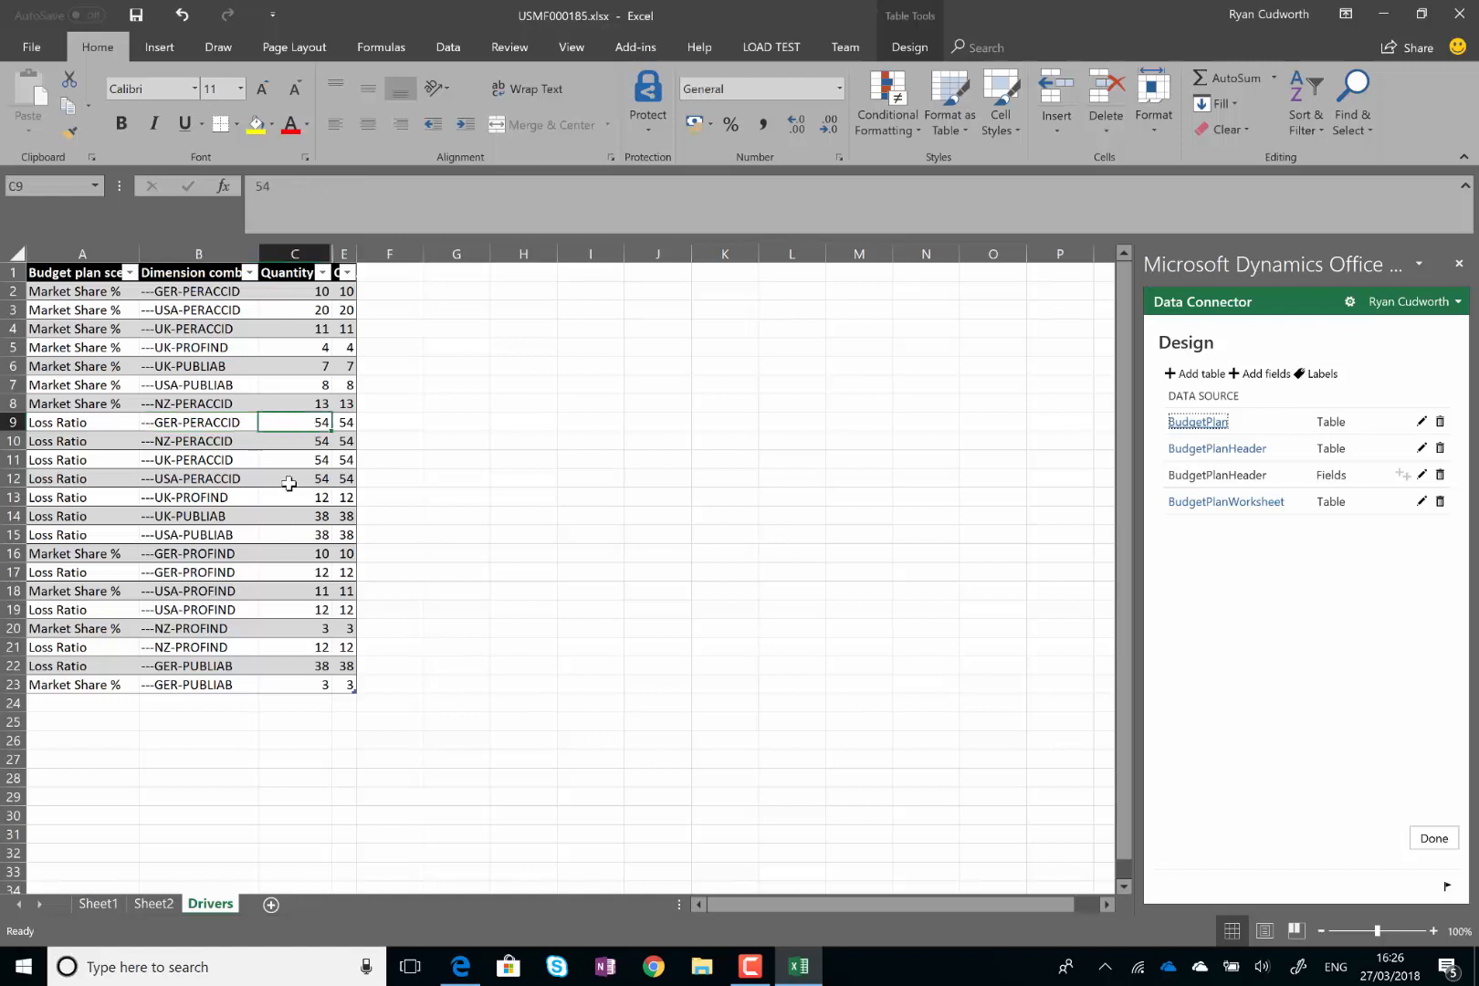
left_click(219, 498)
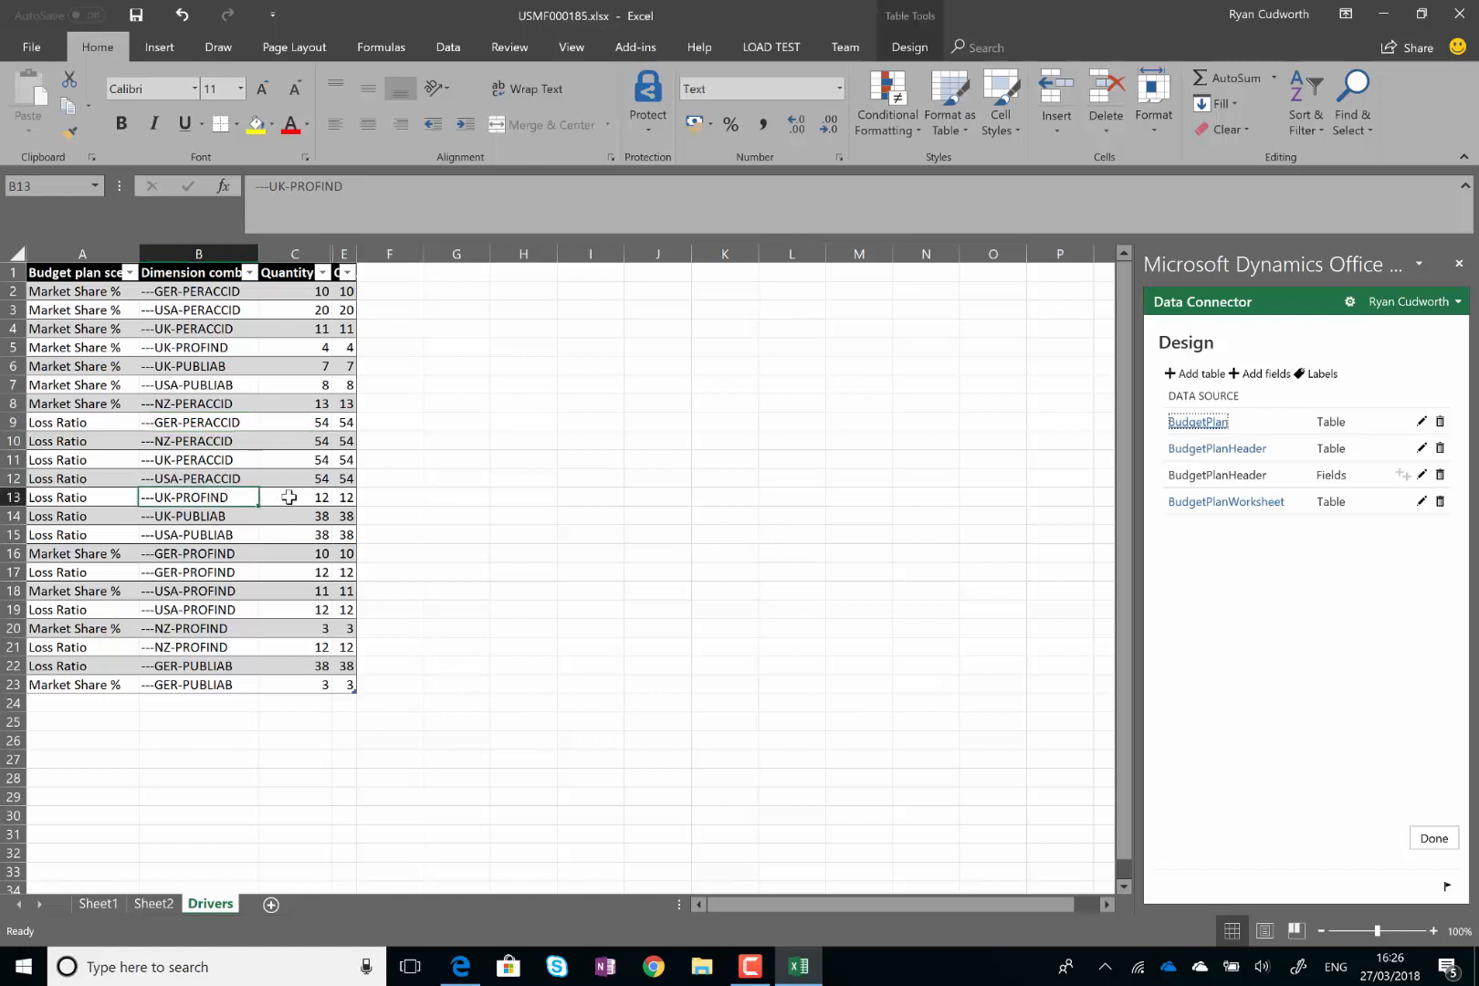
left_click(289, 496)
left_click(213, 515)
left_click(303, 519)
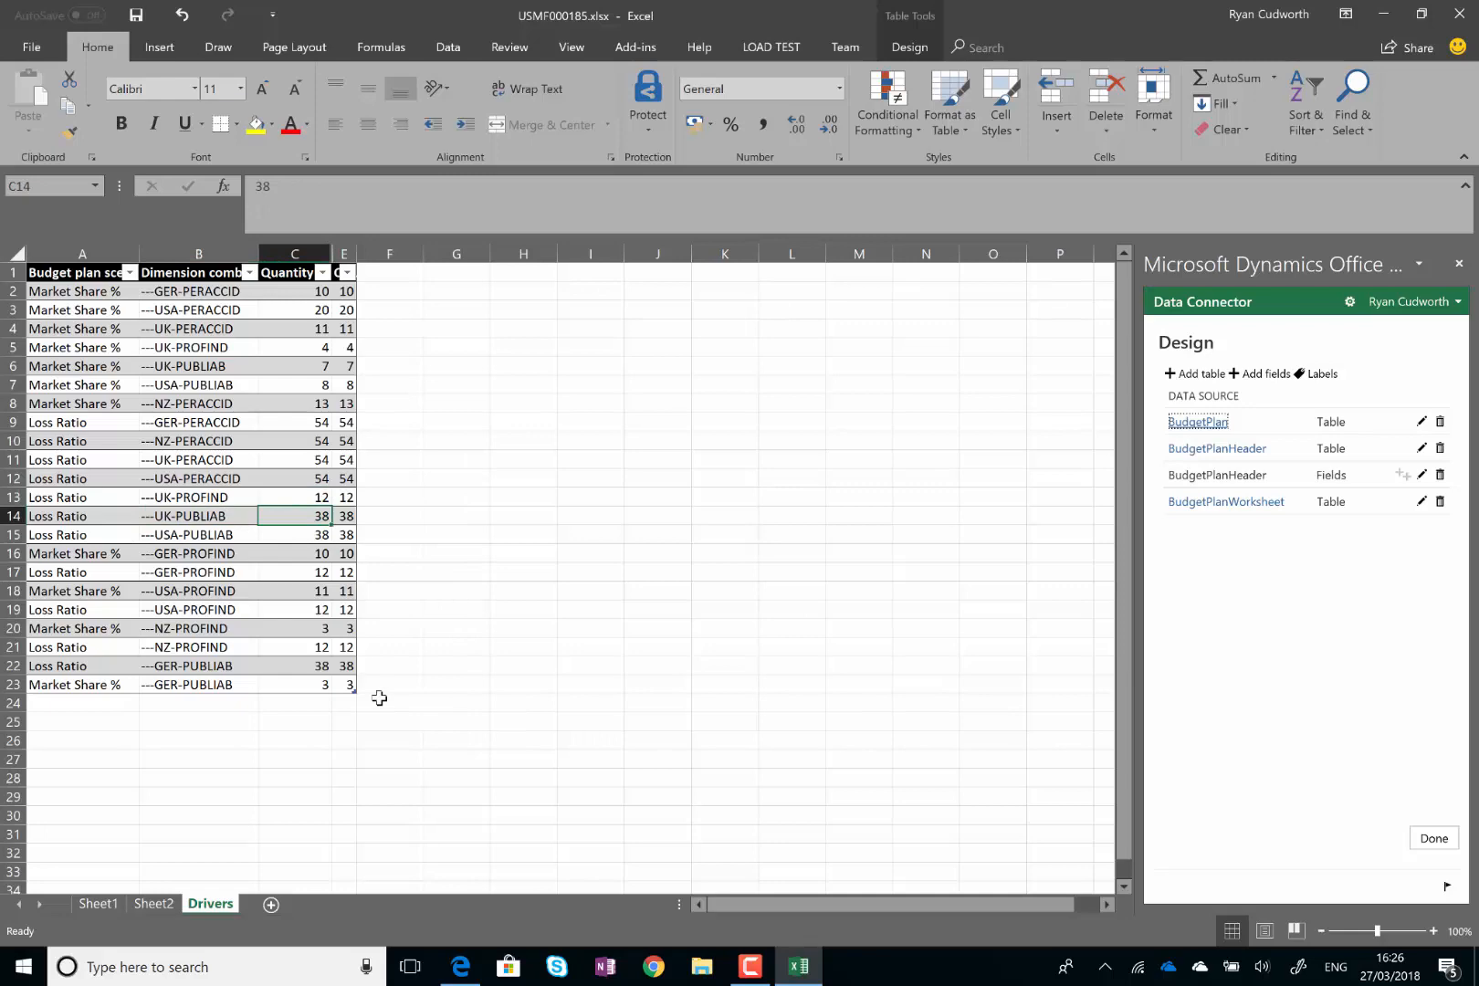
On Sheet1, inspect the Calculated formula in L10 and the 2017 Gross Written Premium and 2018 target cells in H5 and H6
left_click(100, 903)
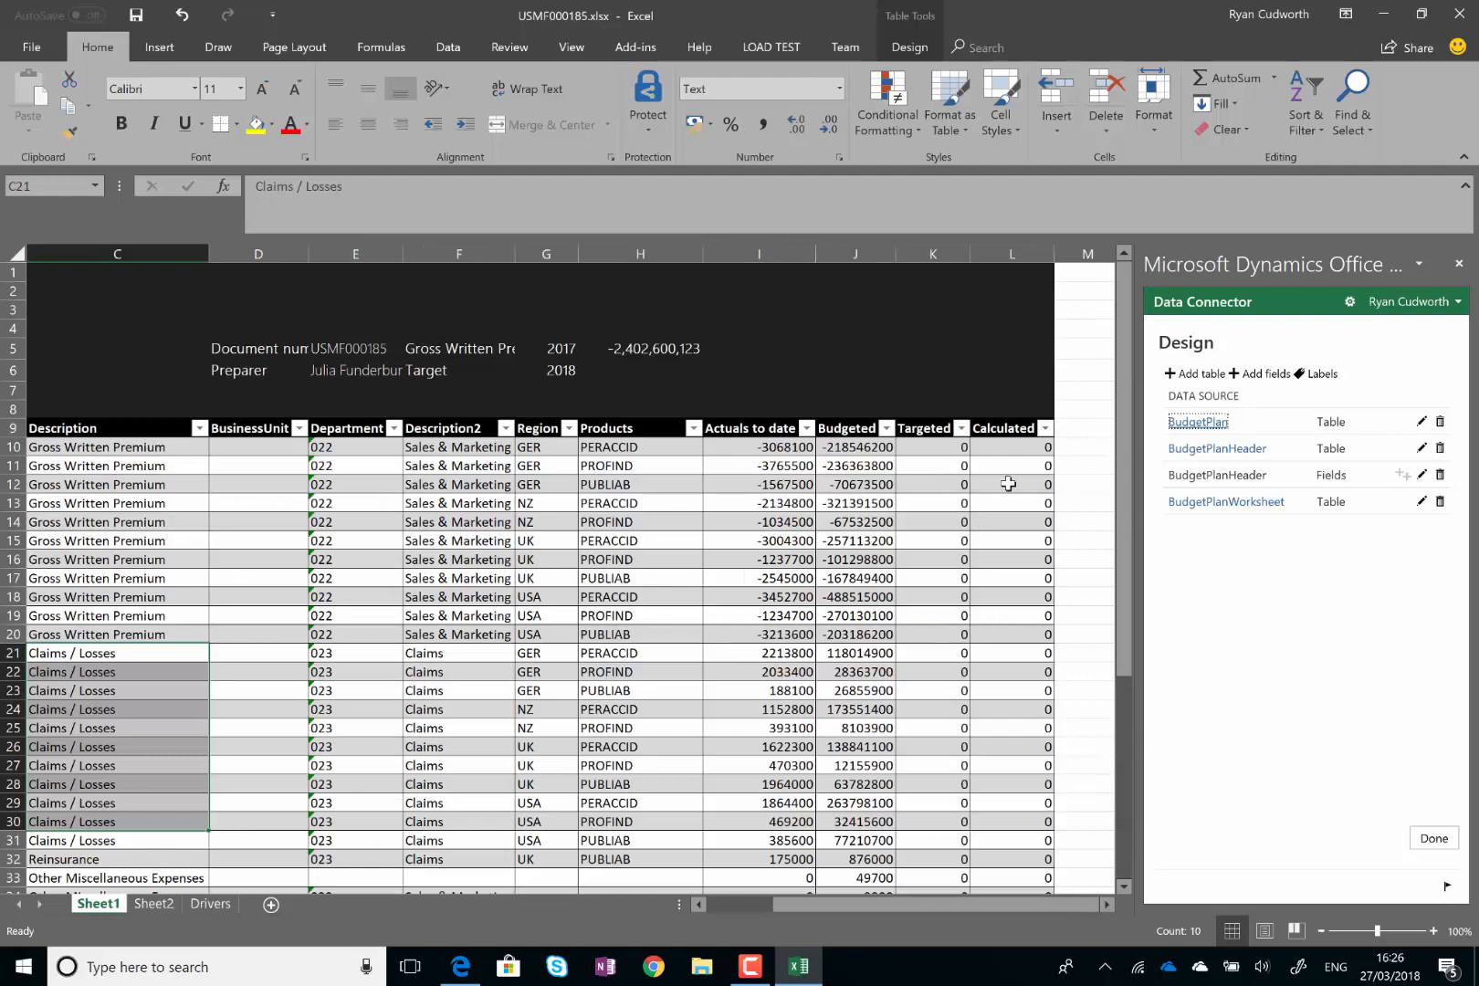
left_click(1002, 448)
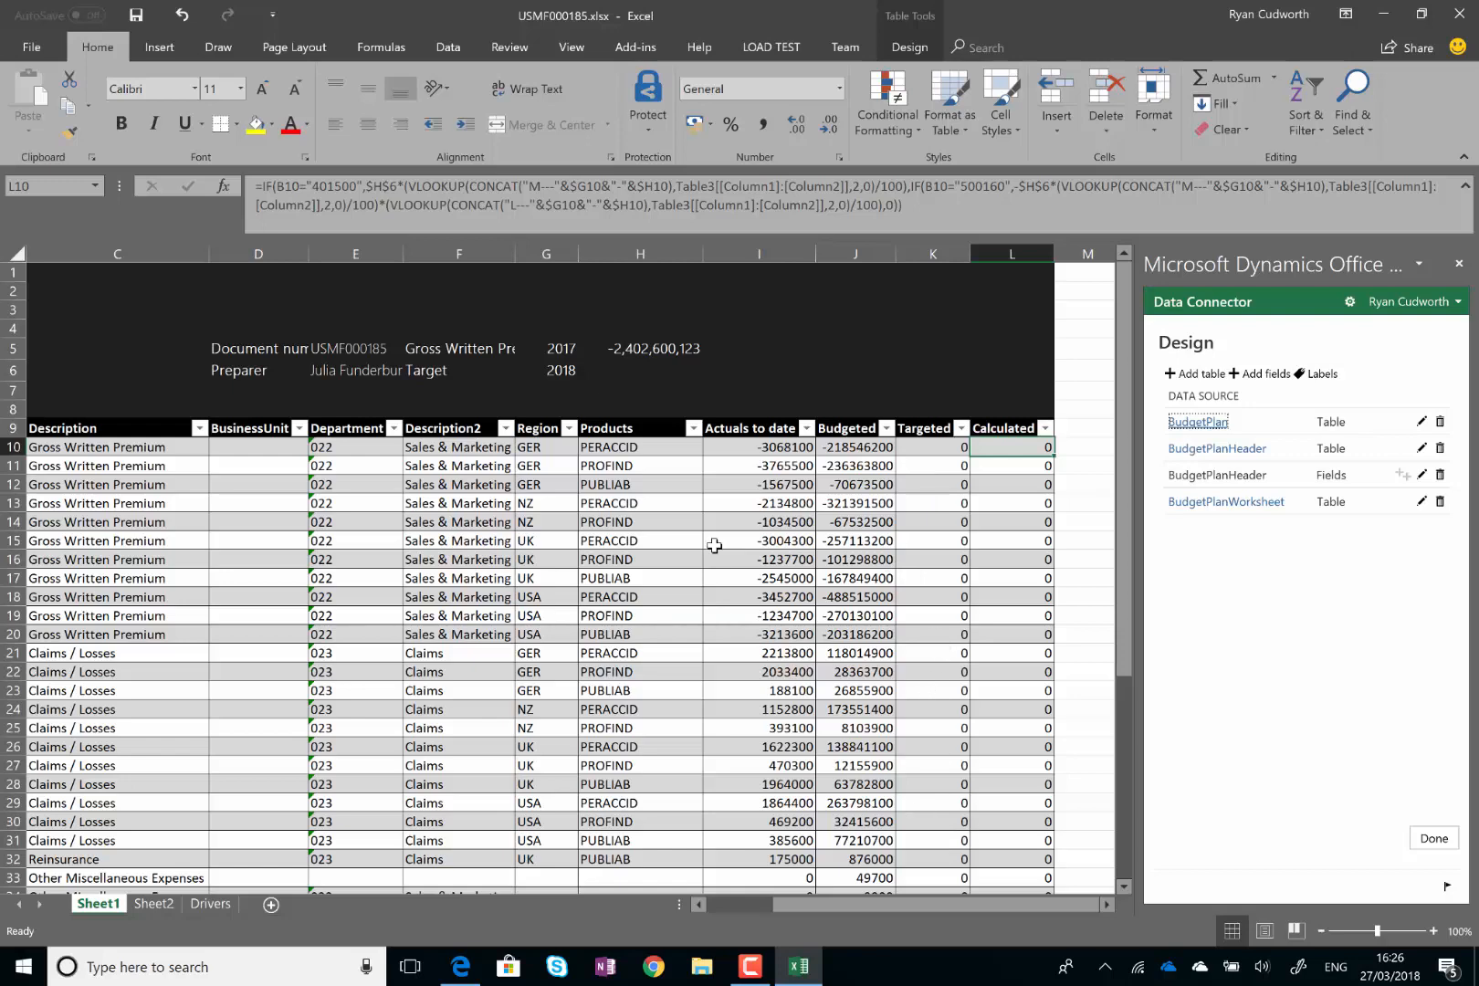
left_click(629, 373)
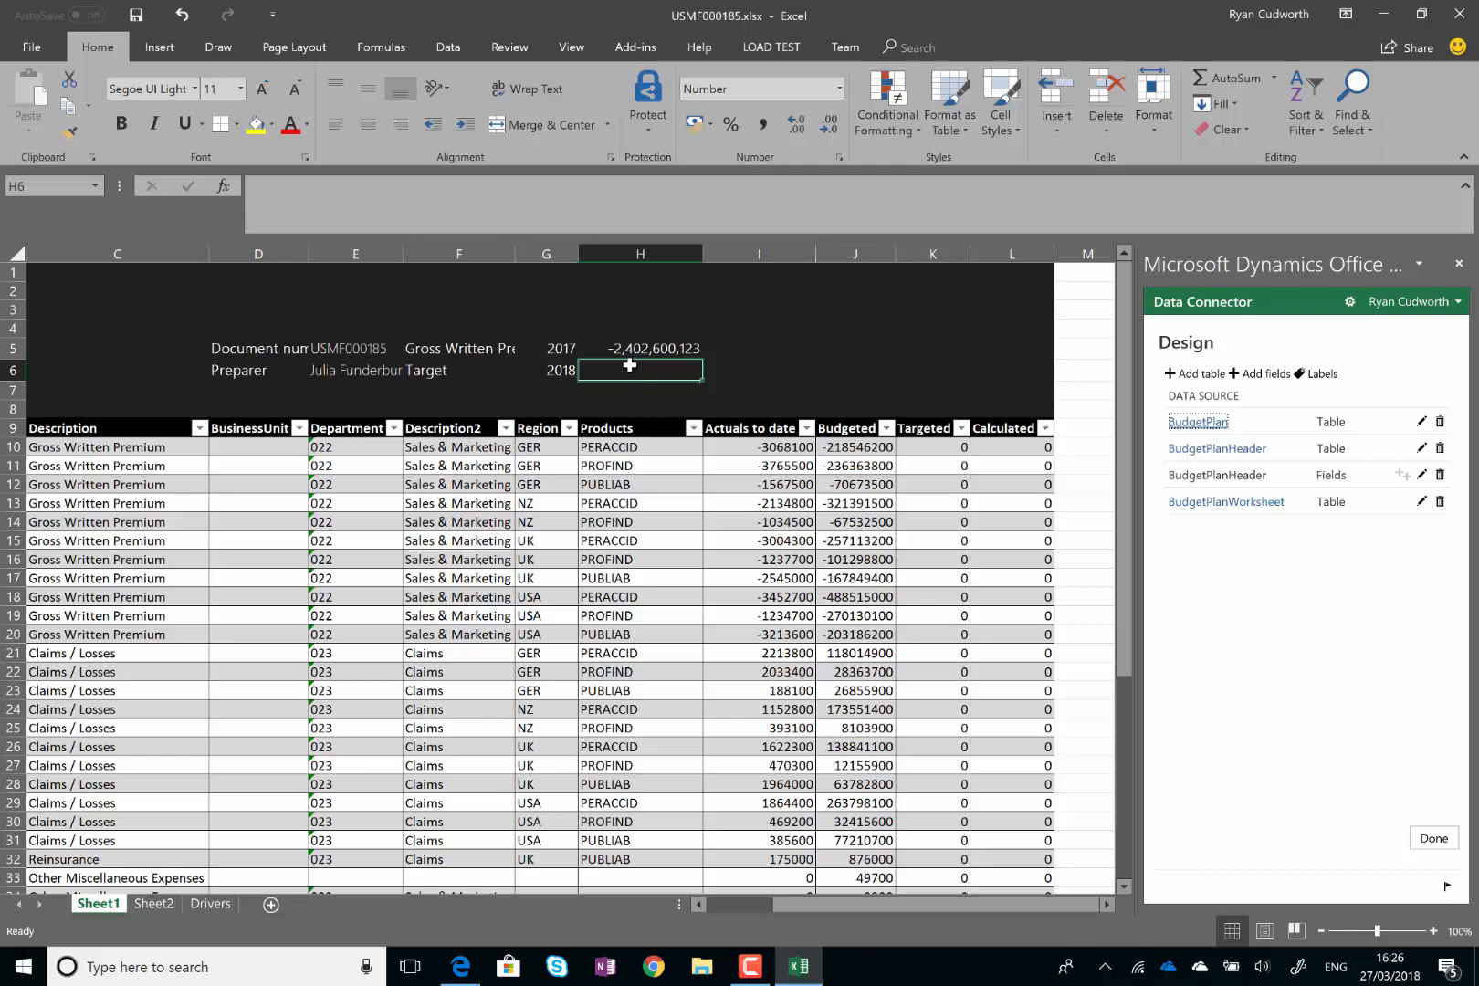
left_click(636, 345)
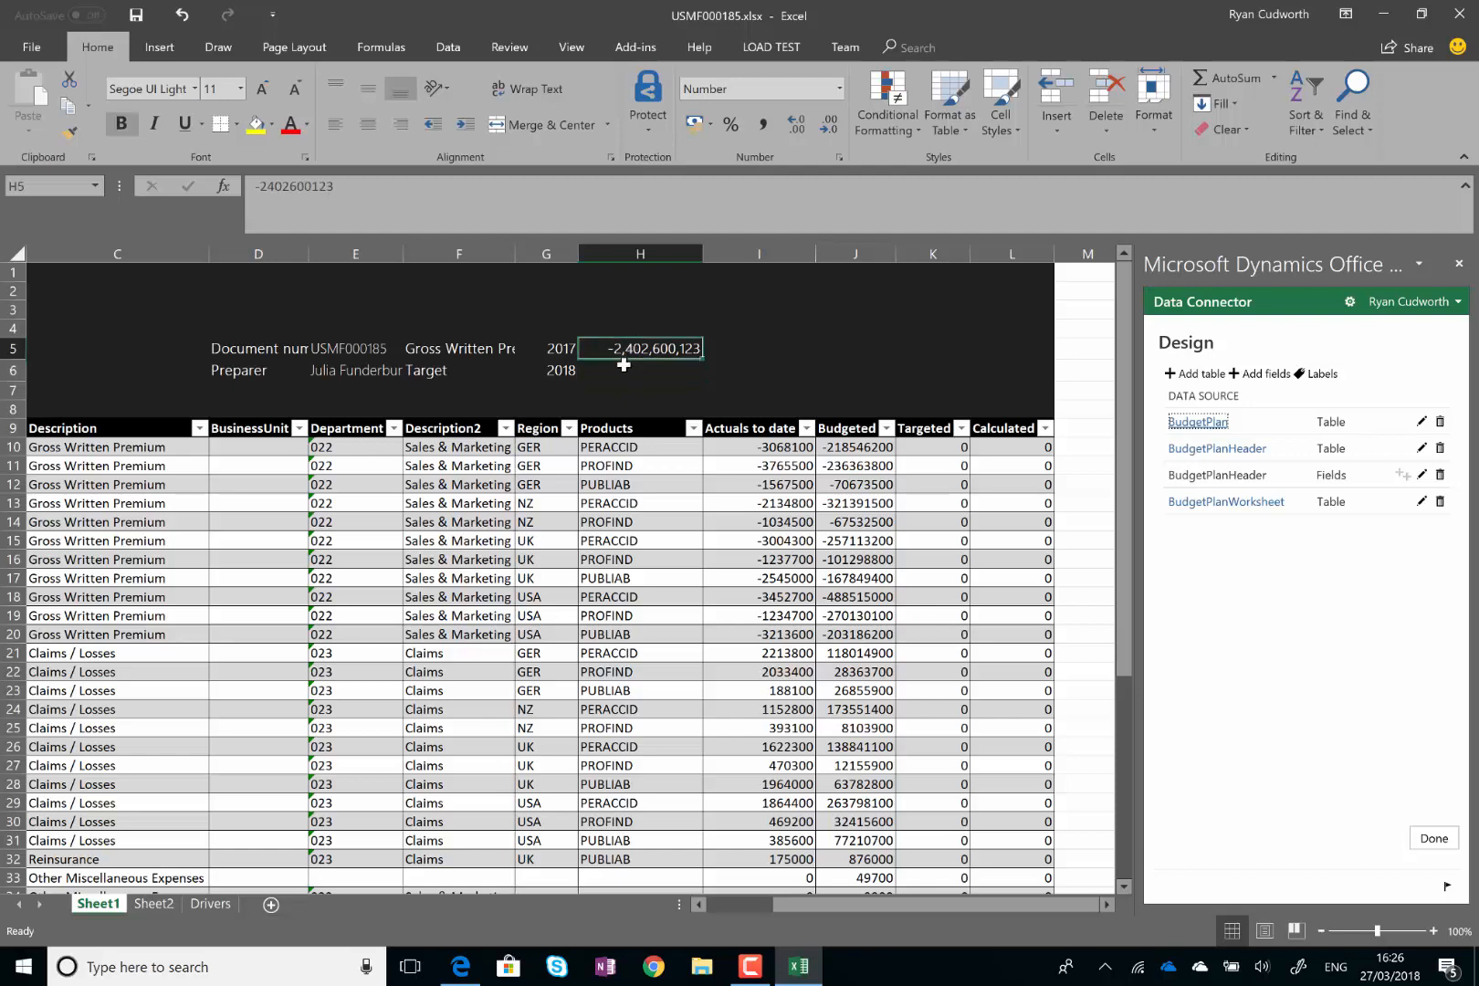
Set the 2018 target in H6 to the formula =h5*1.02
left_click(624, 371)
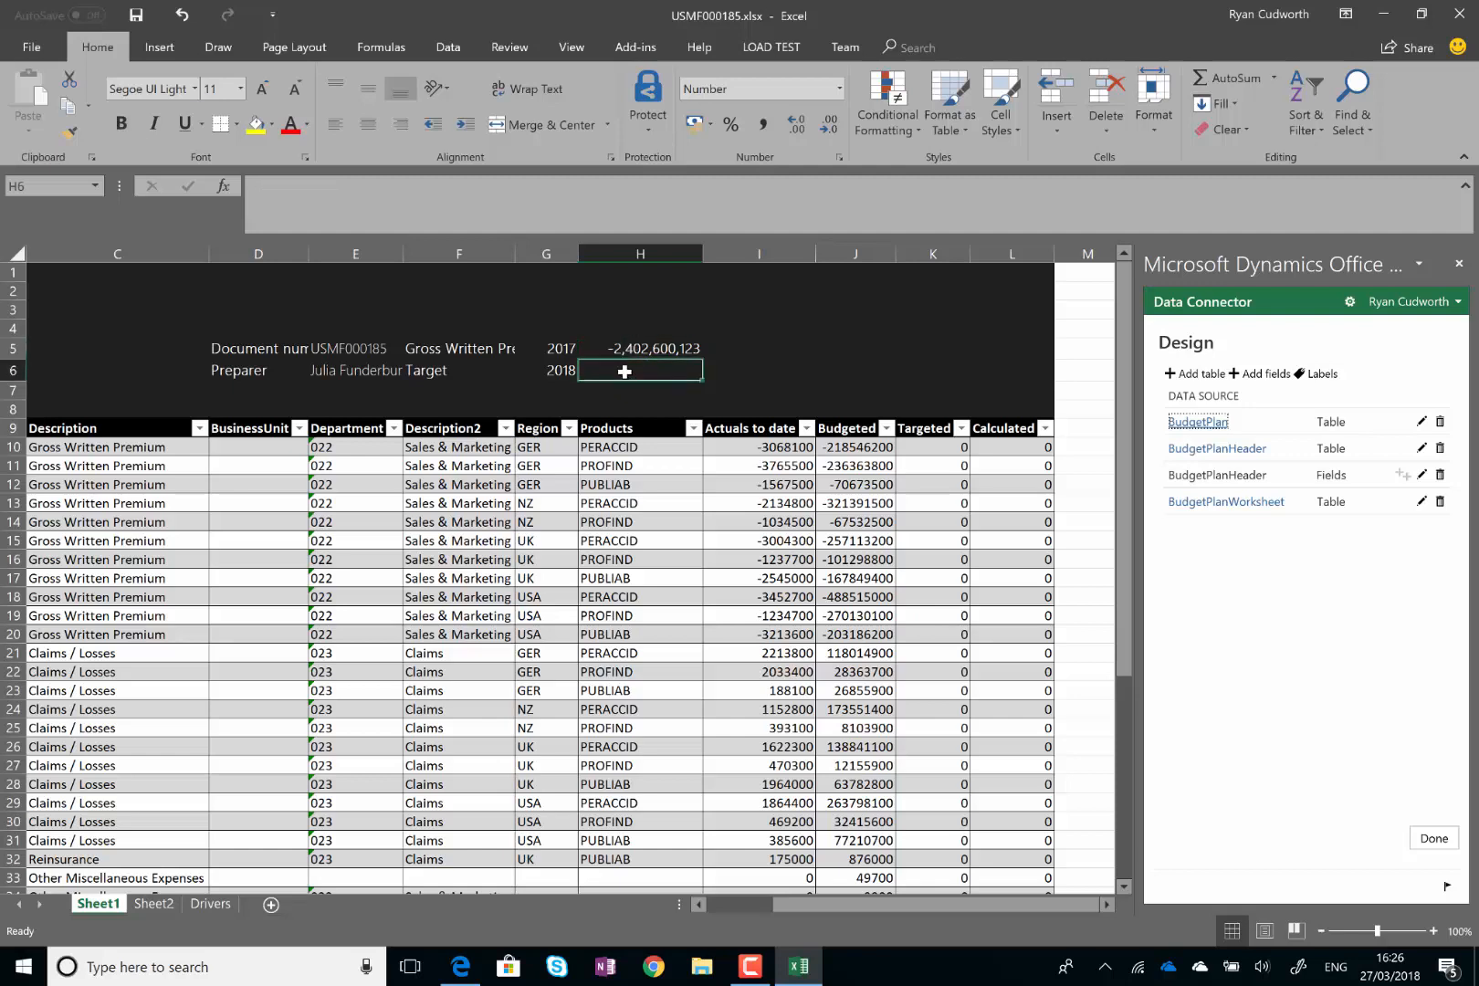
type("=")
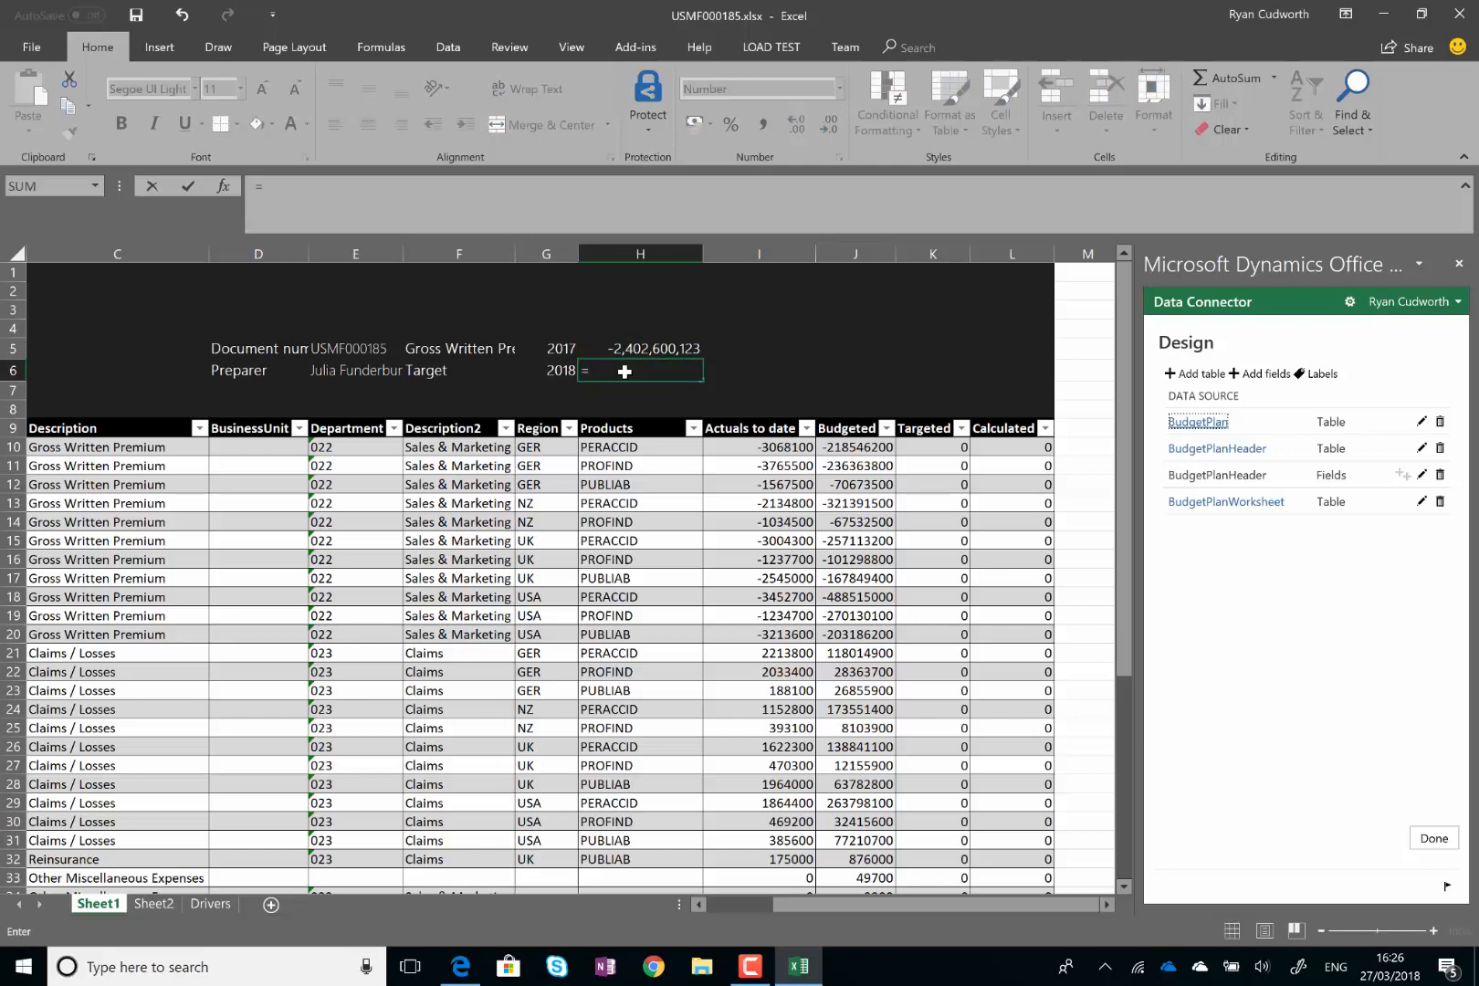
type("h5")
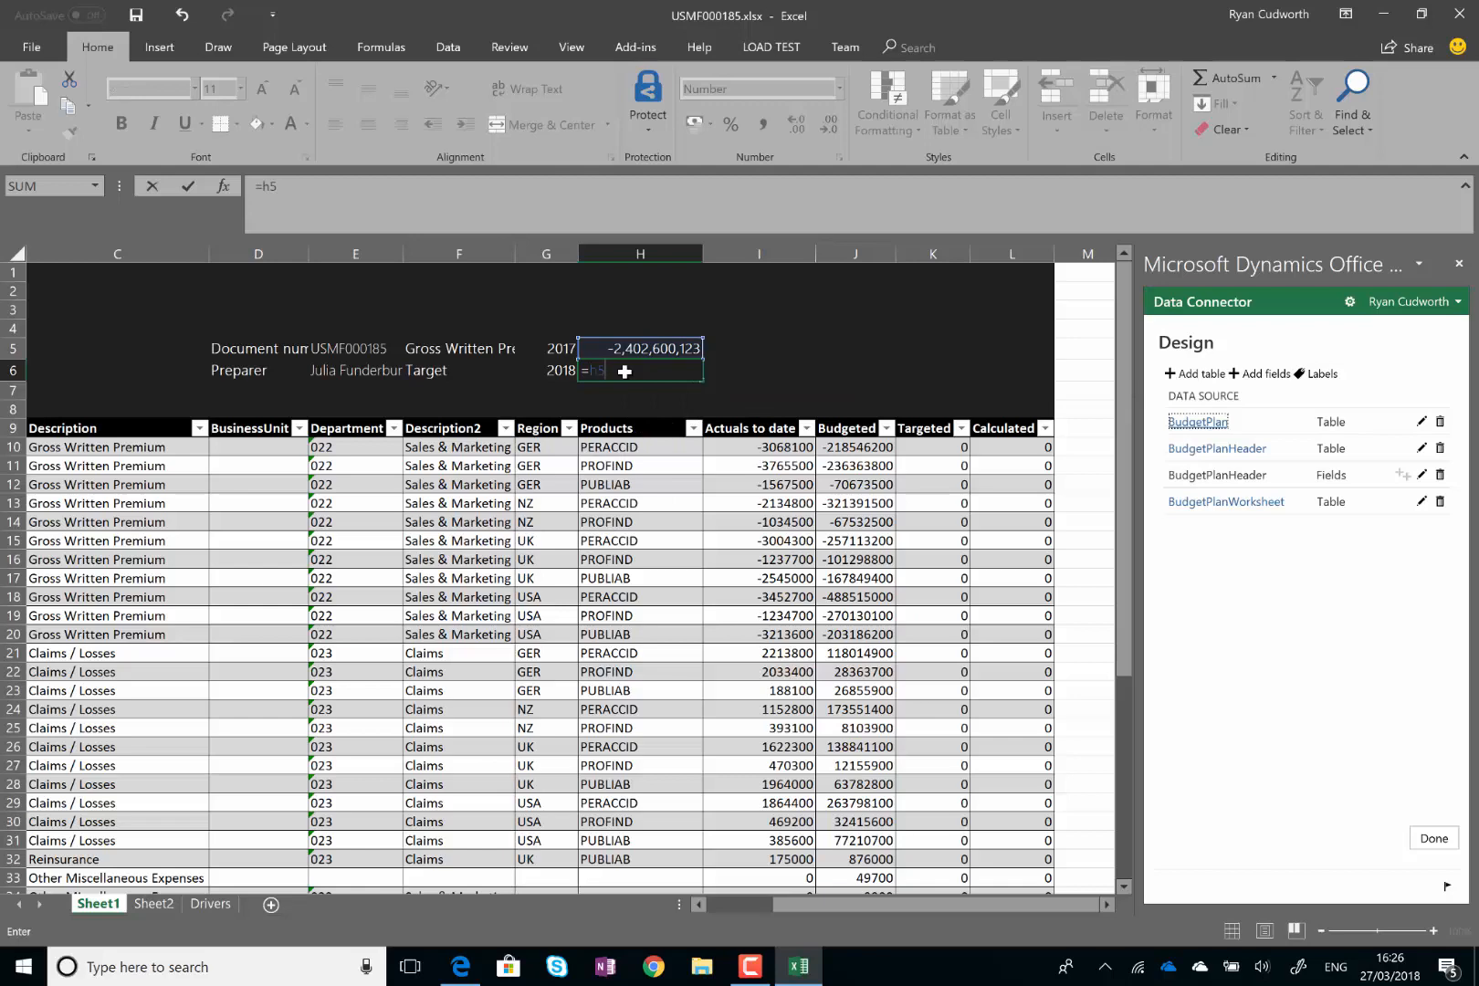
type("*1.02")
key("Return")
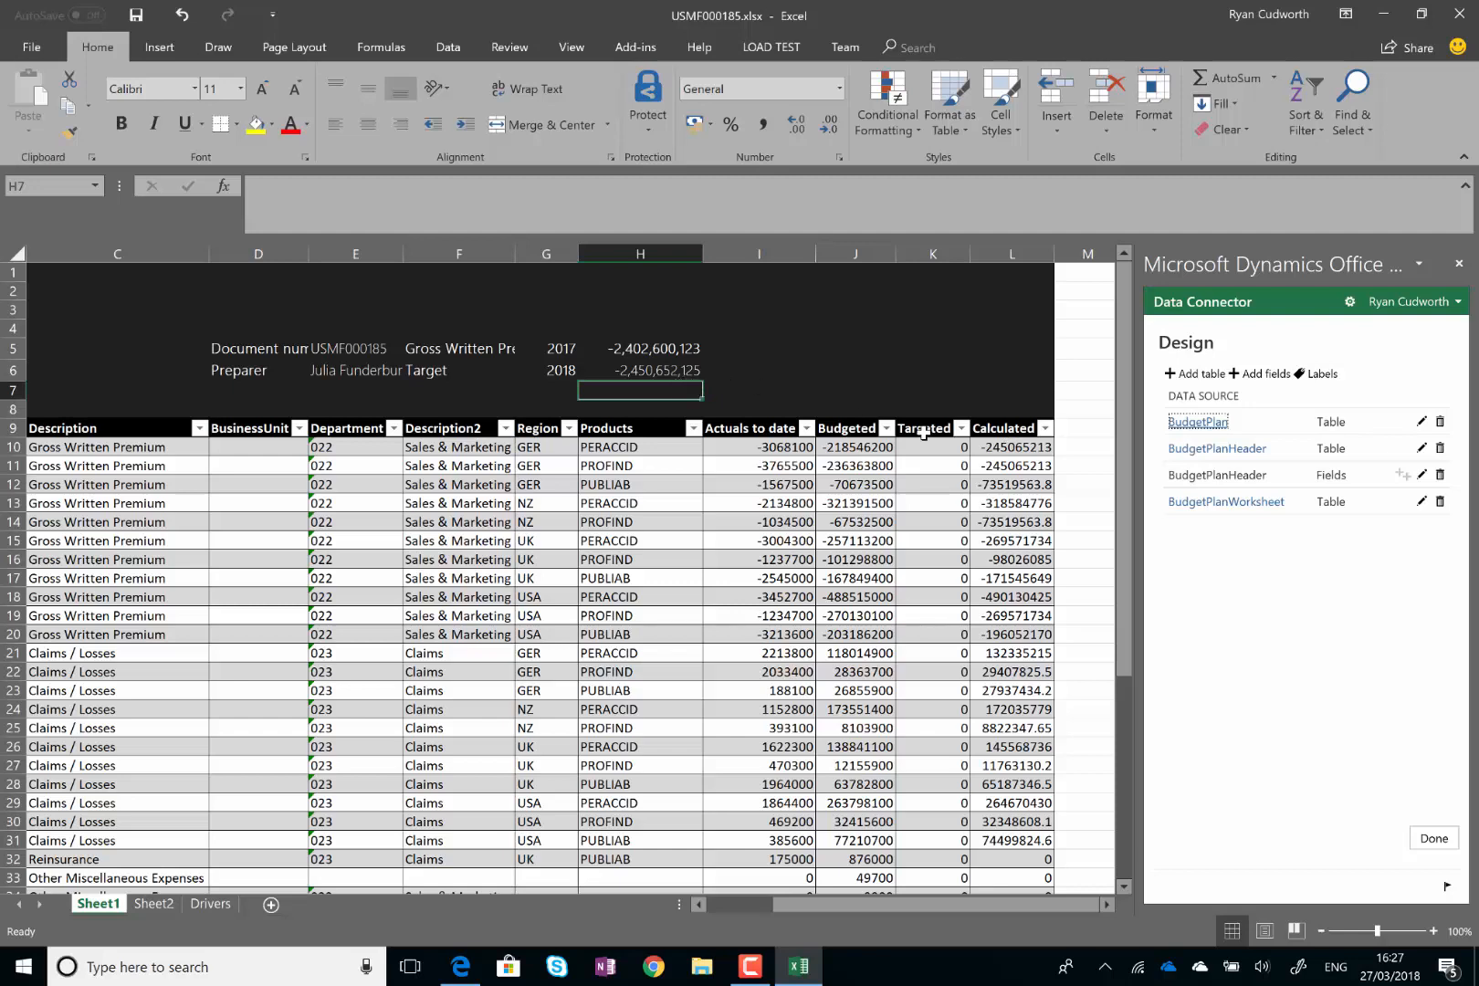
Examine the Calculated amounts for Gross Written Premium and compare the formulas in L10 and L21 for the GER PERACCID lines
left_click_drag(1004, 449, 1008, 638)
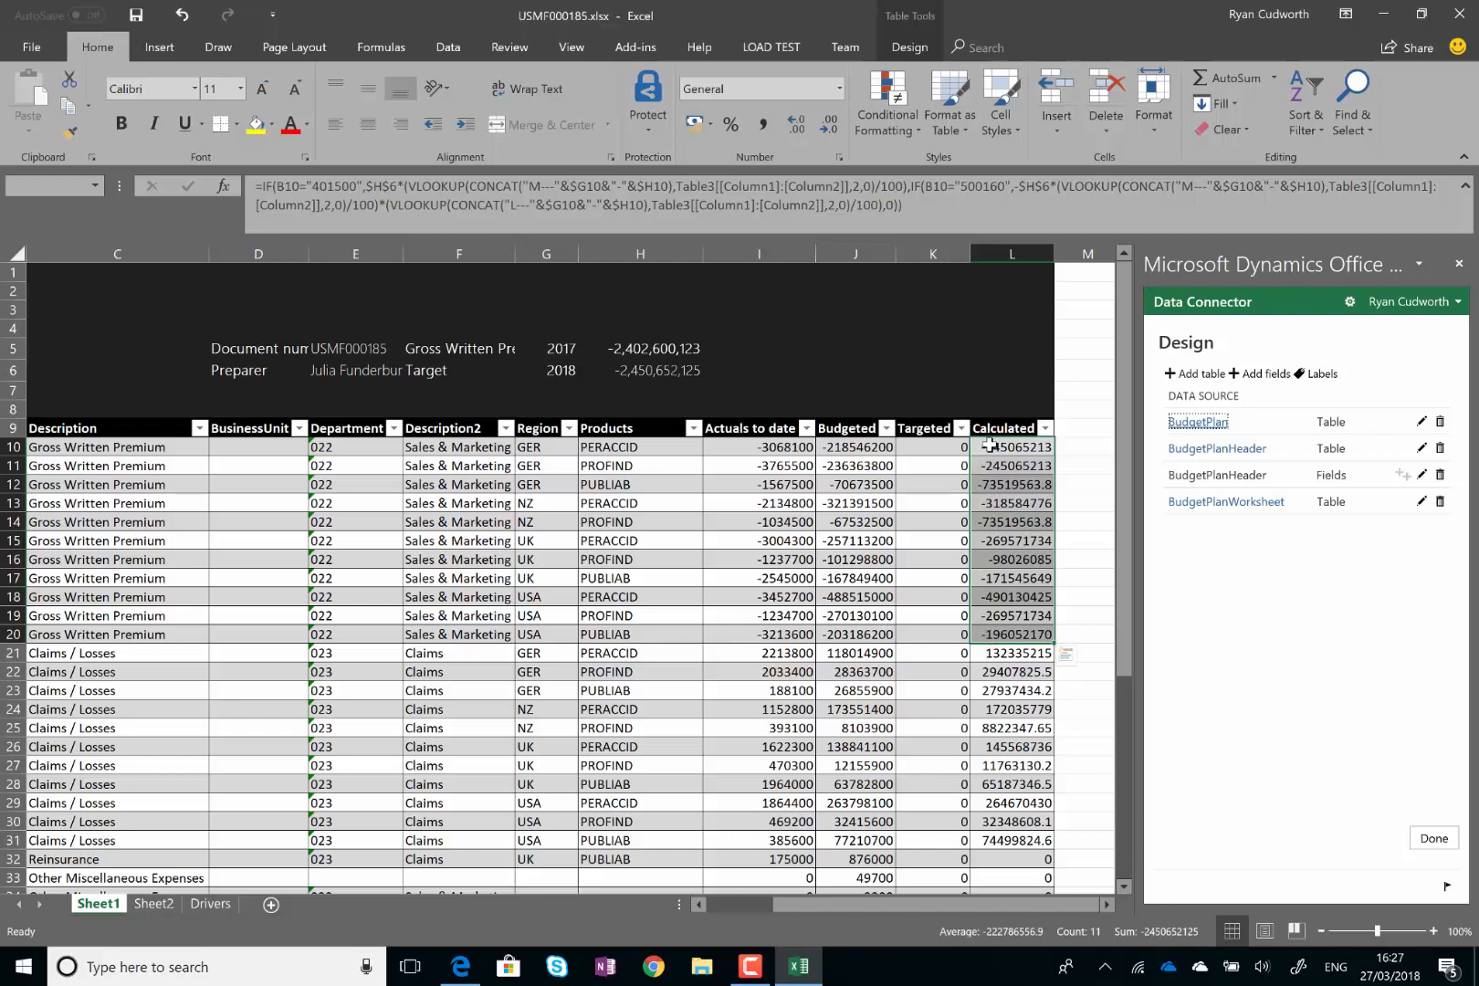
left_click(540, 447)
left_click(643, 447)
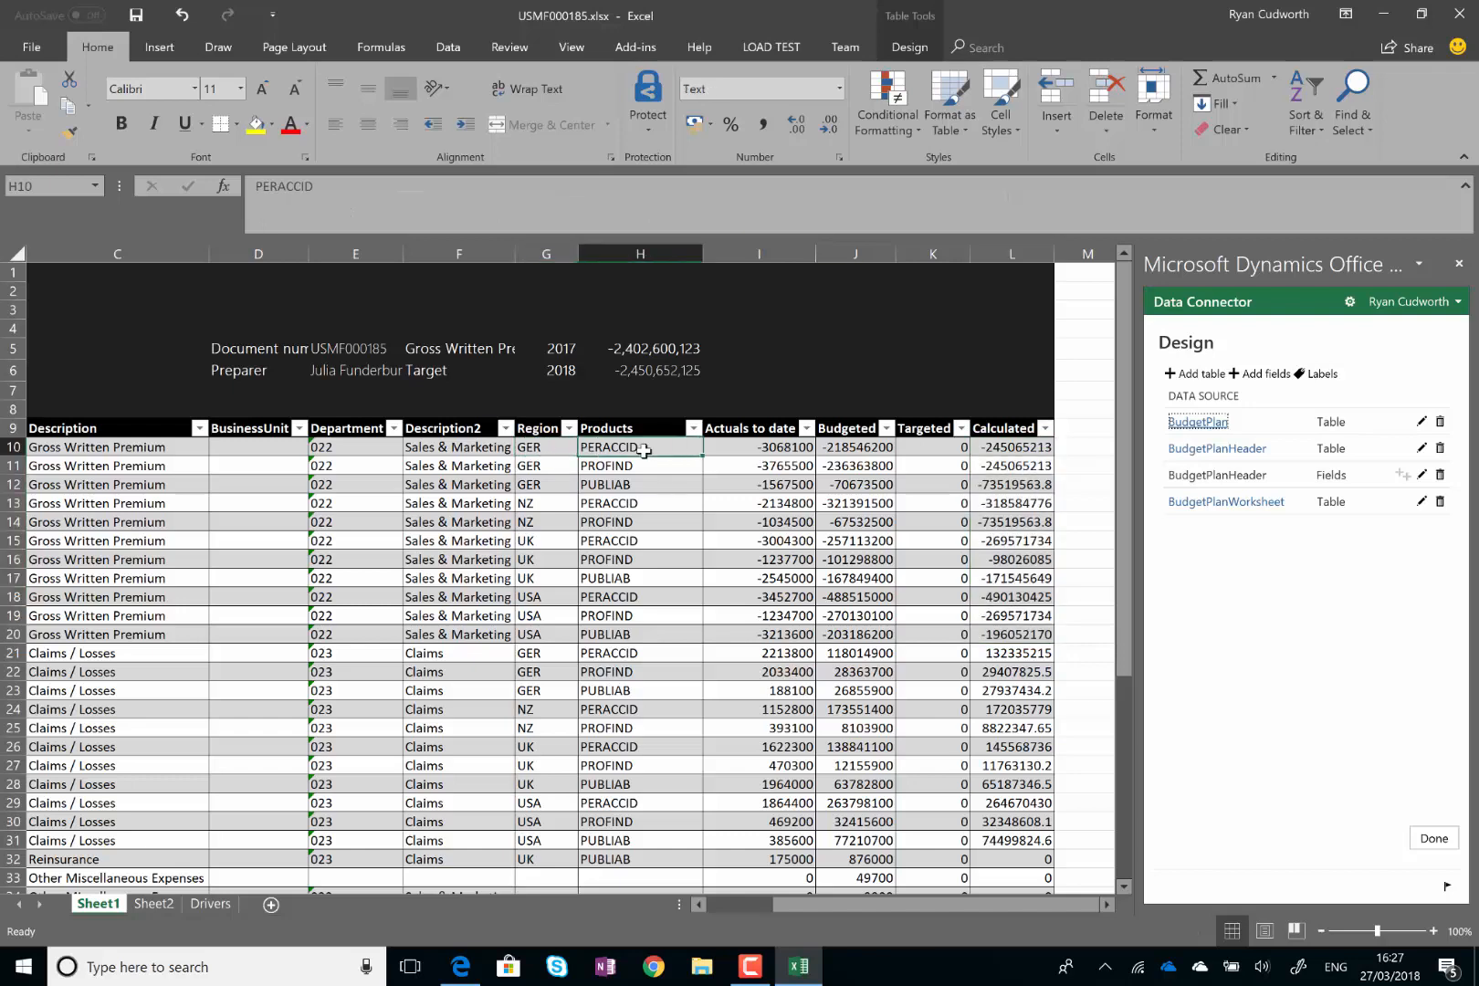
left_click(986, 449)
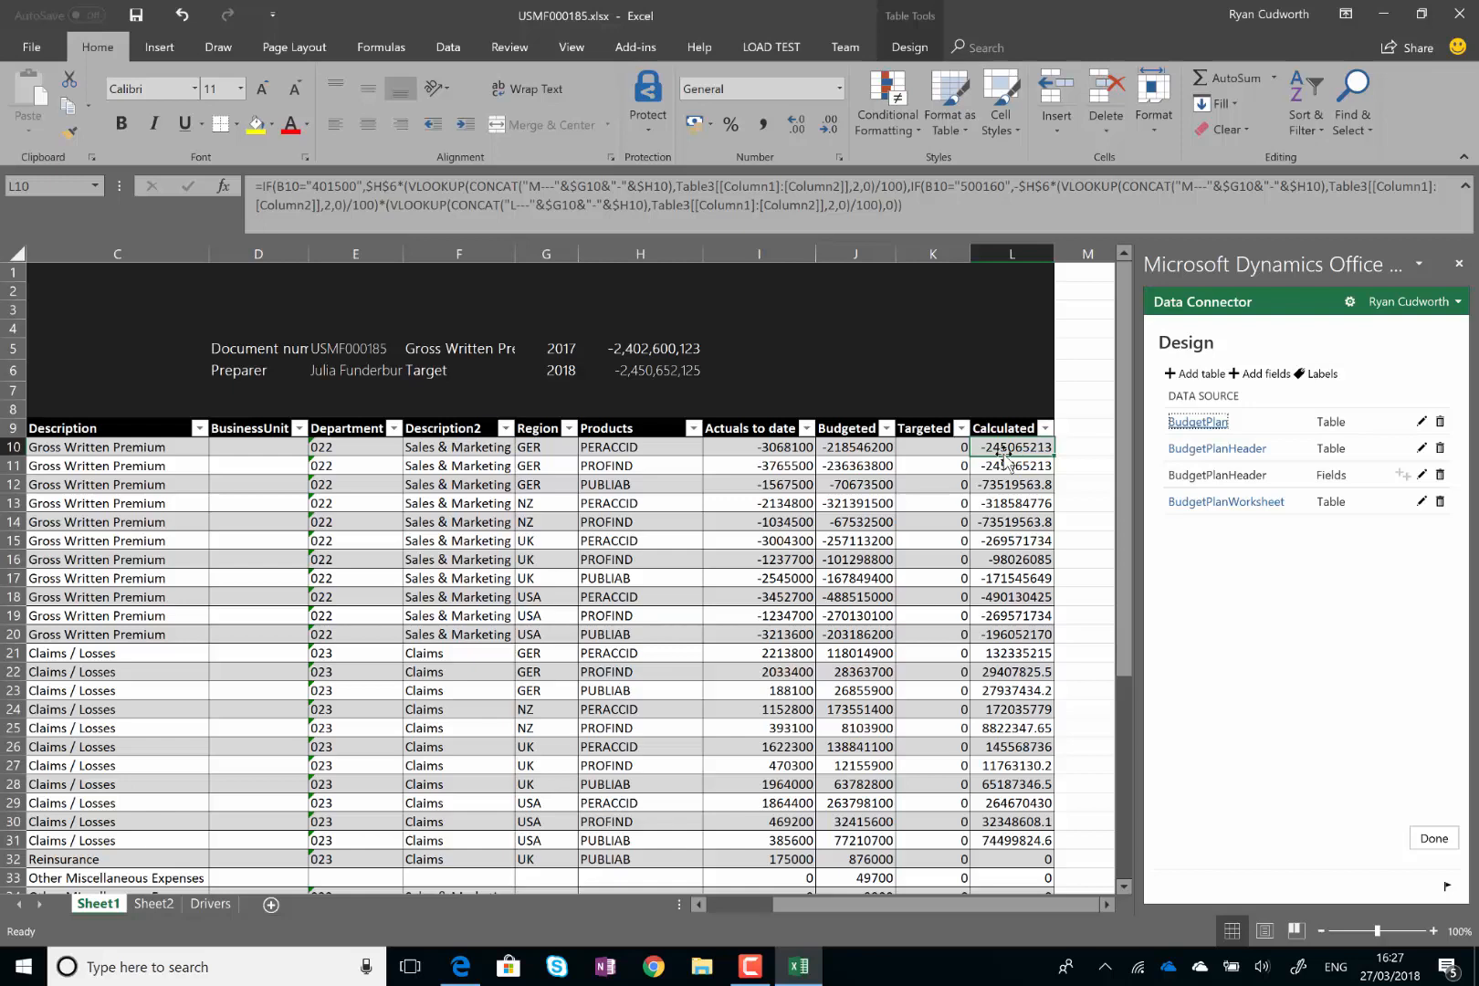
left_click(1004, 656)
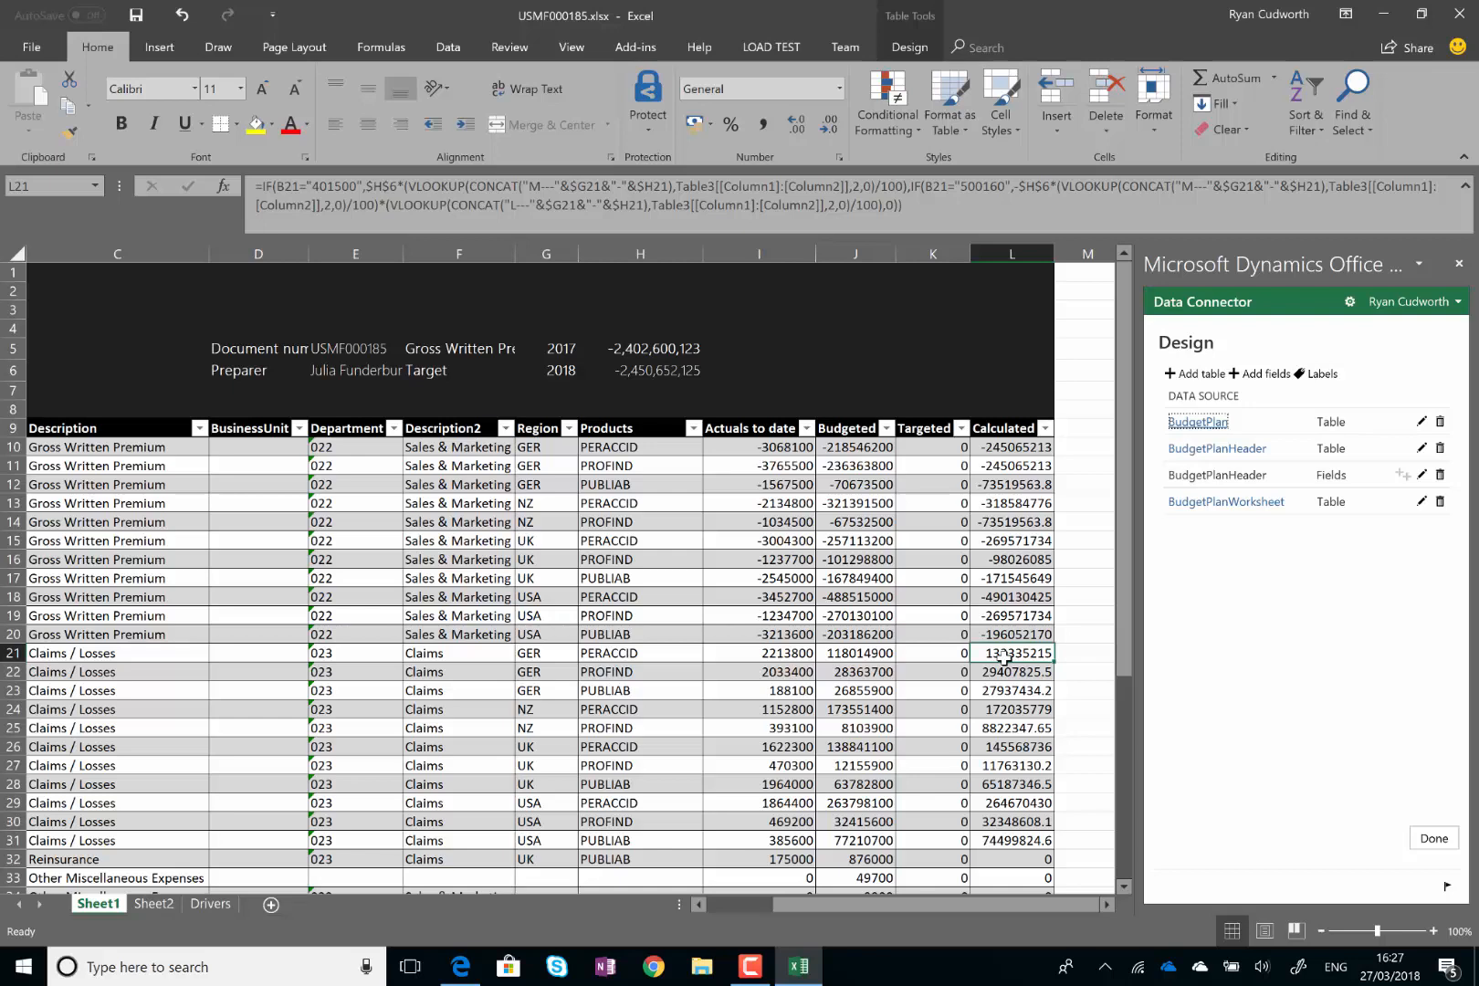
left_click(995, 447)
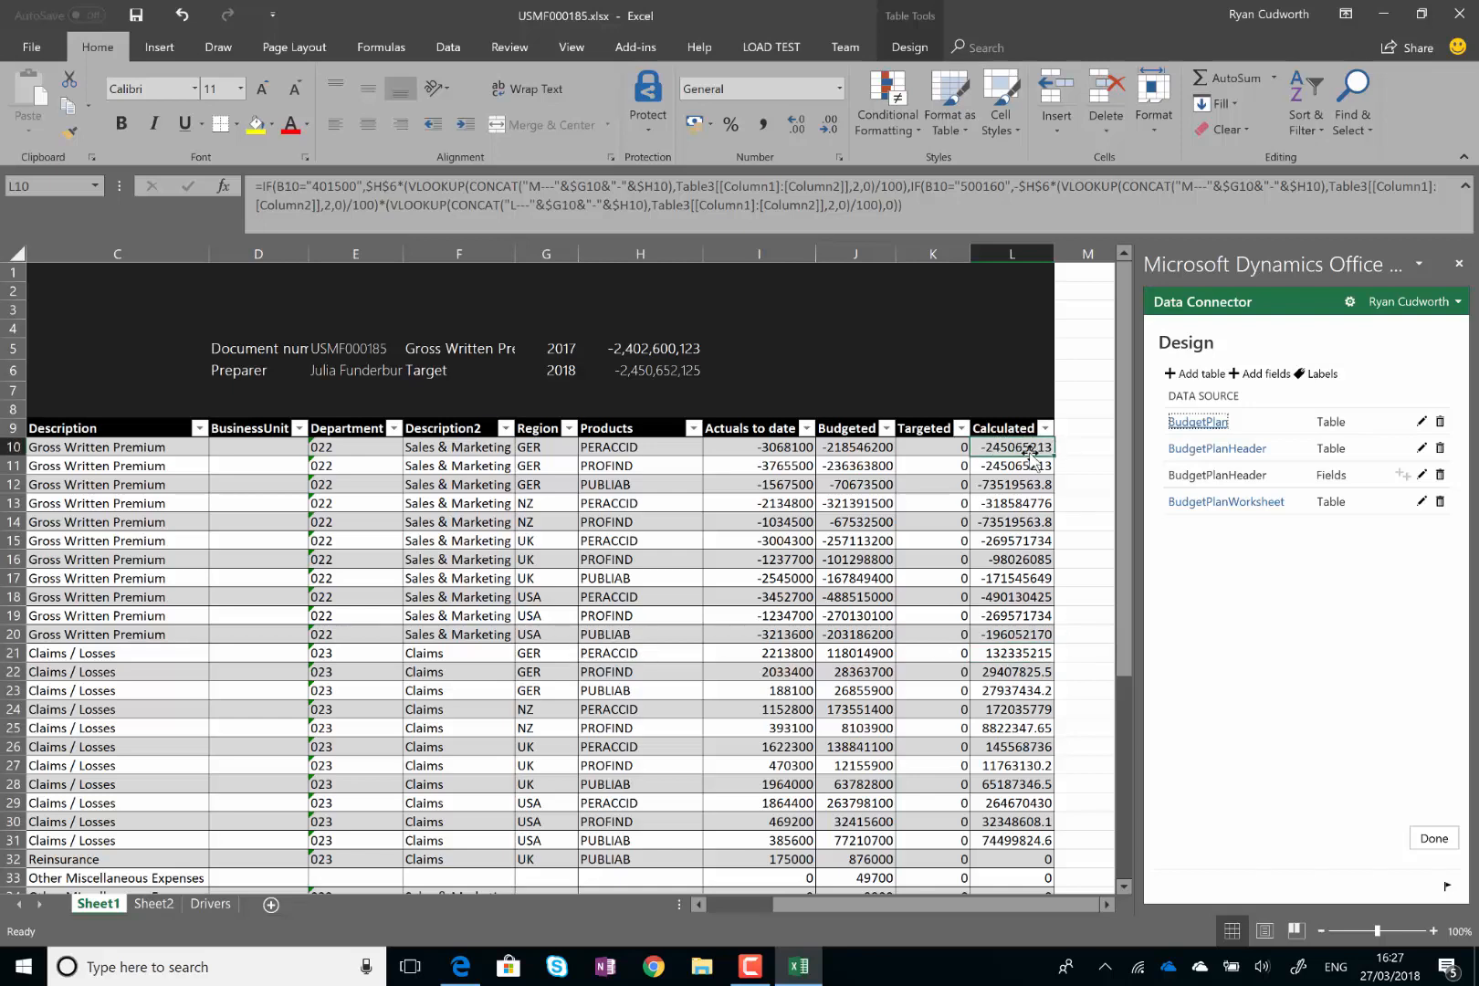
left_click(1005, 654)
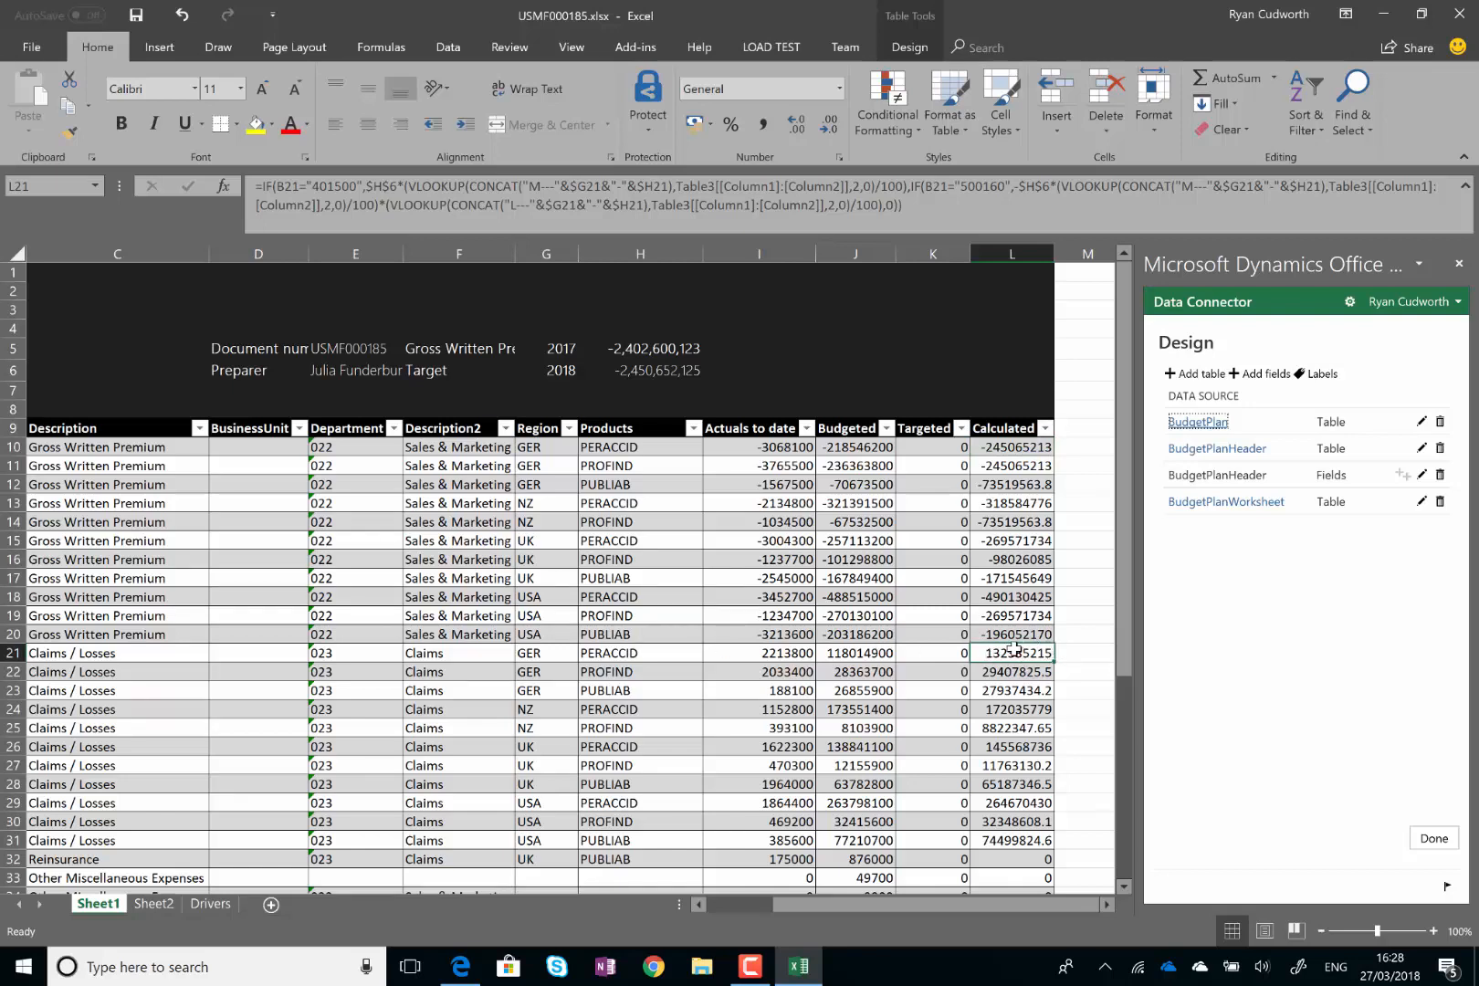
left_click(1005, 449)
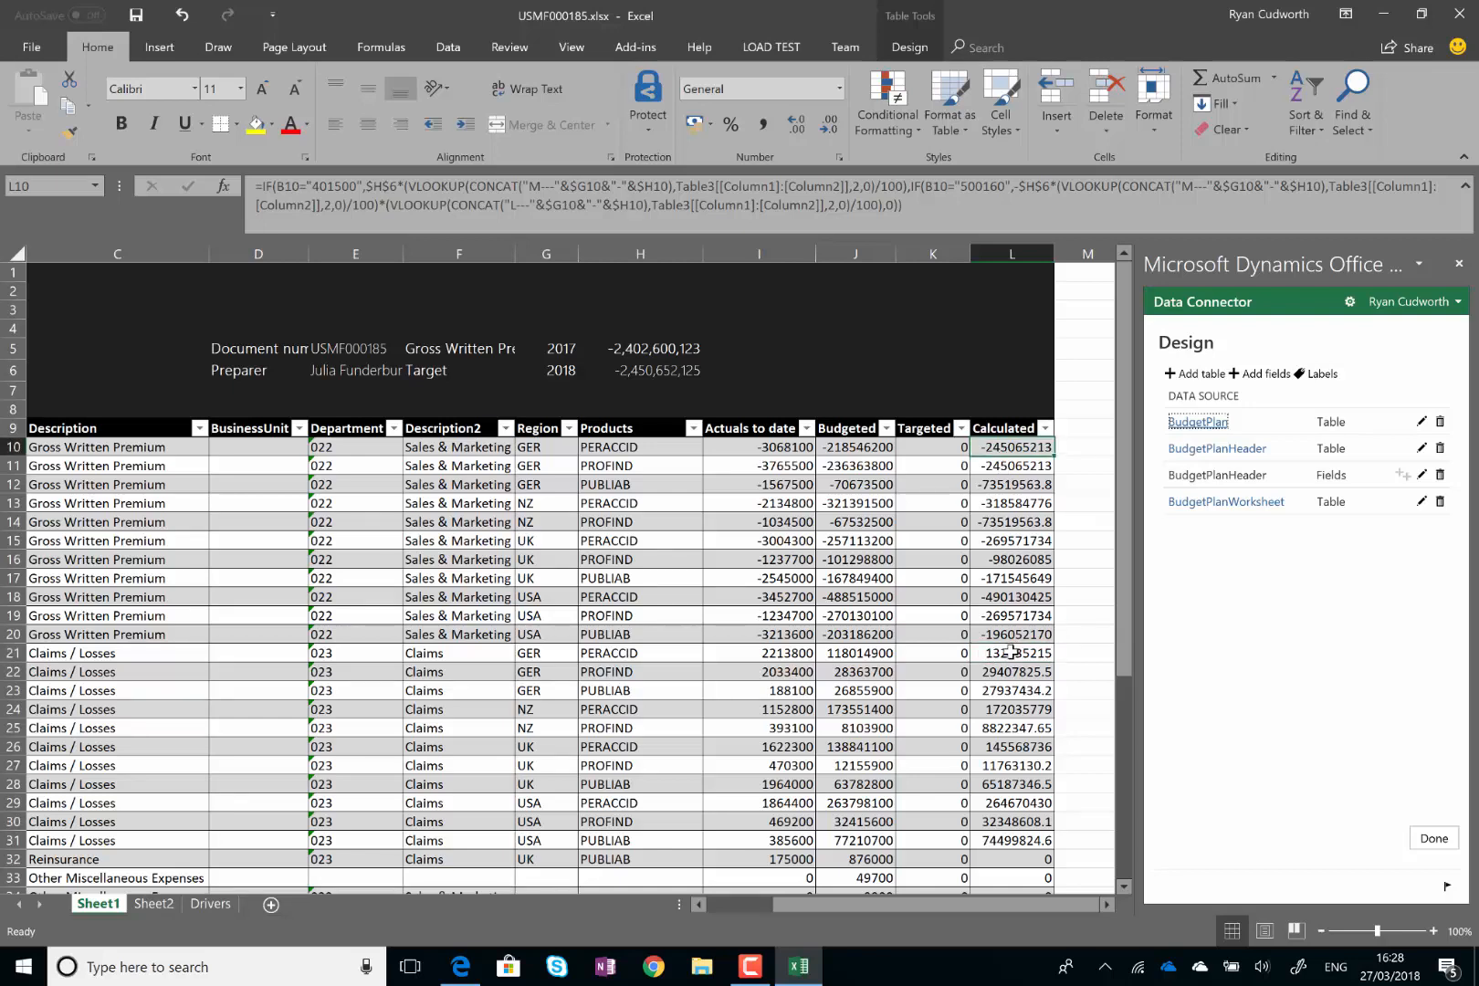
Inspect the Claims / Losses formula in L21 and compare the Budgeted and Calculated amounts of the Gross Written Premium lines
left_click(1014, 652)
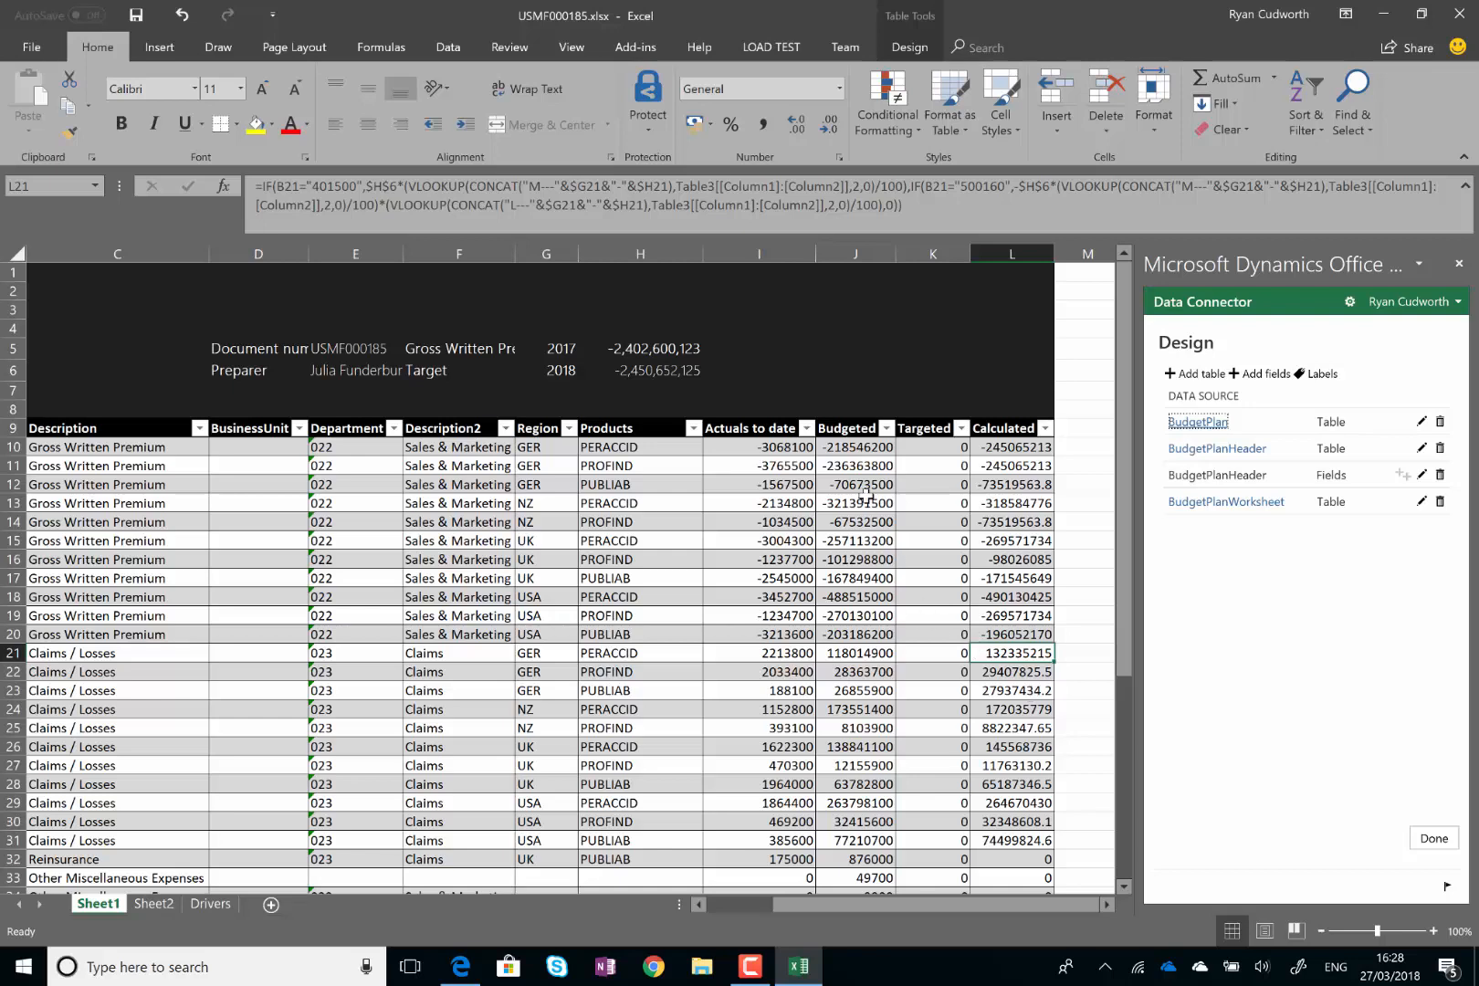
left_click_drag(858, 449, 862, 639)
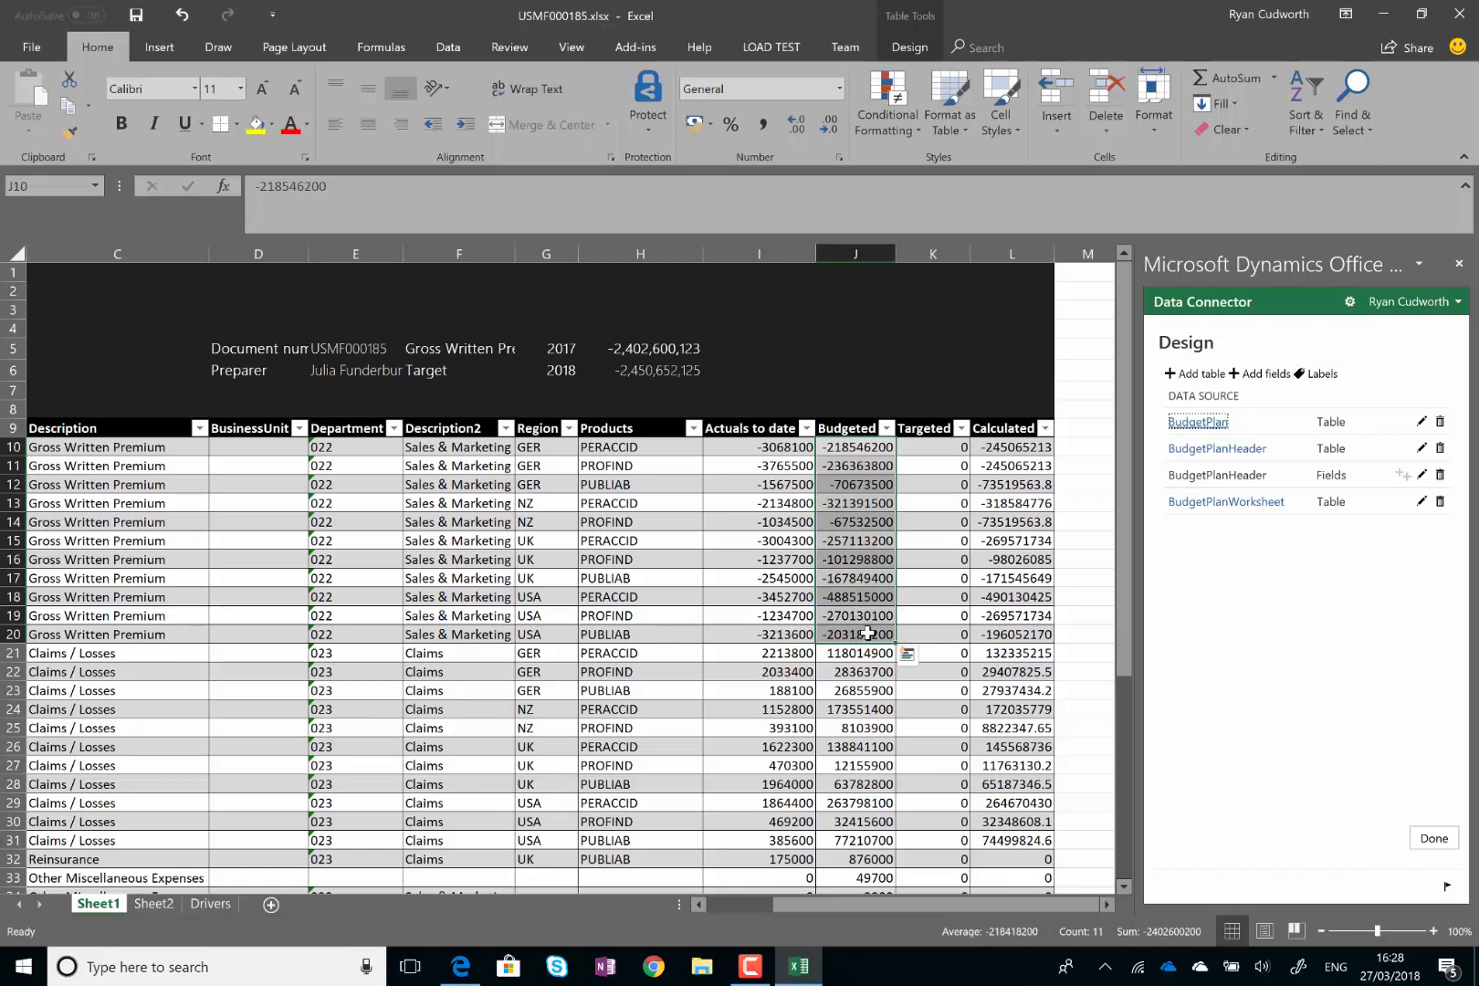
left_click_drag(1001, 447, 1004, 656)
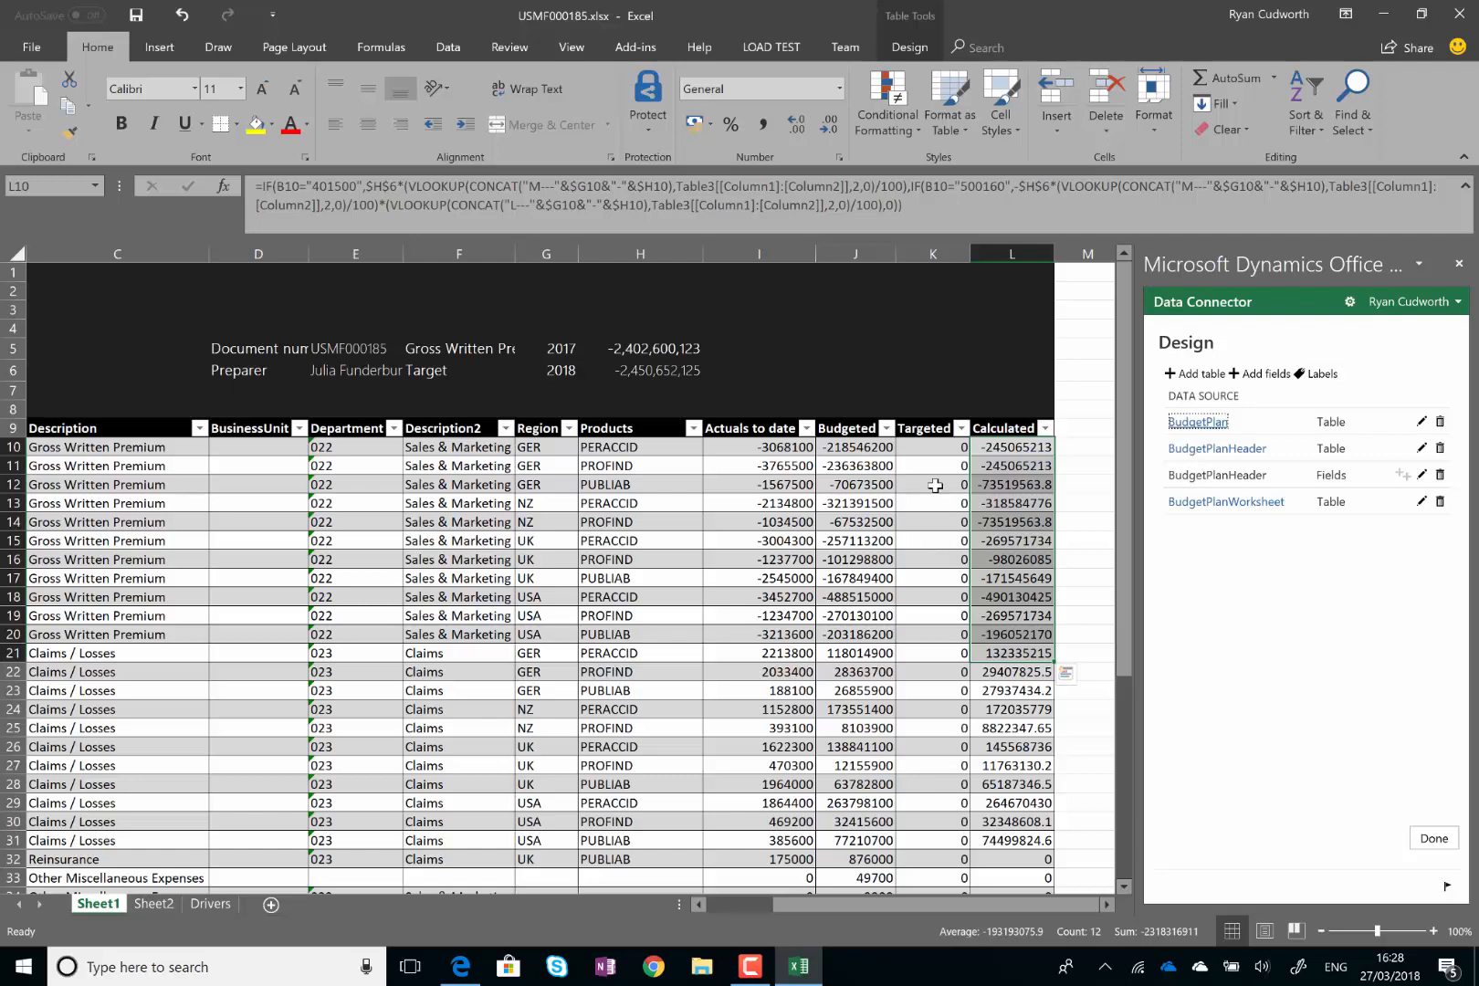
Set the Targeted cell K10 to the formula =L10 and copy it down to K31
left_click_drag(925, 445, 930, 831)
left_click(945, 446)
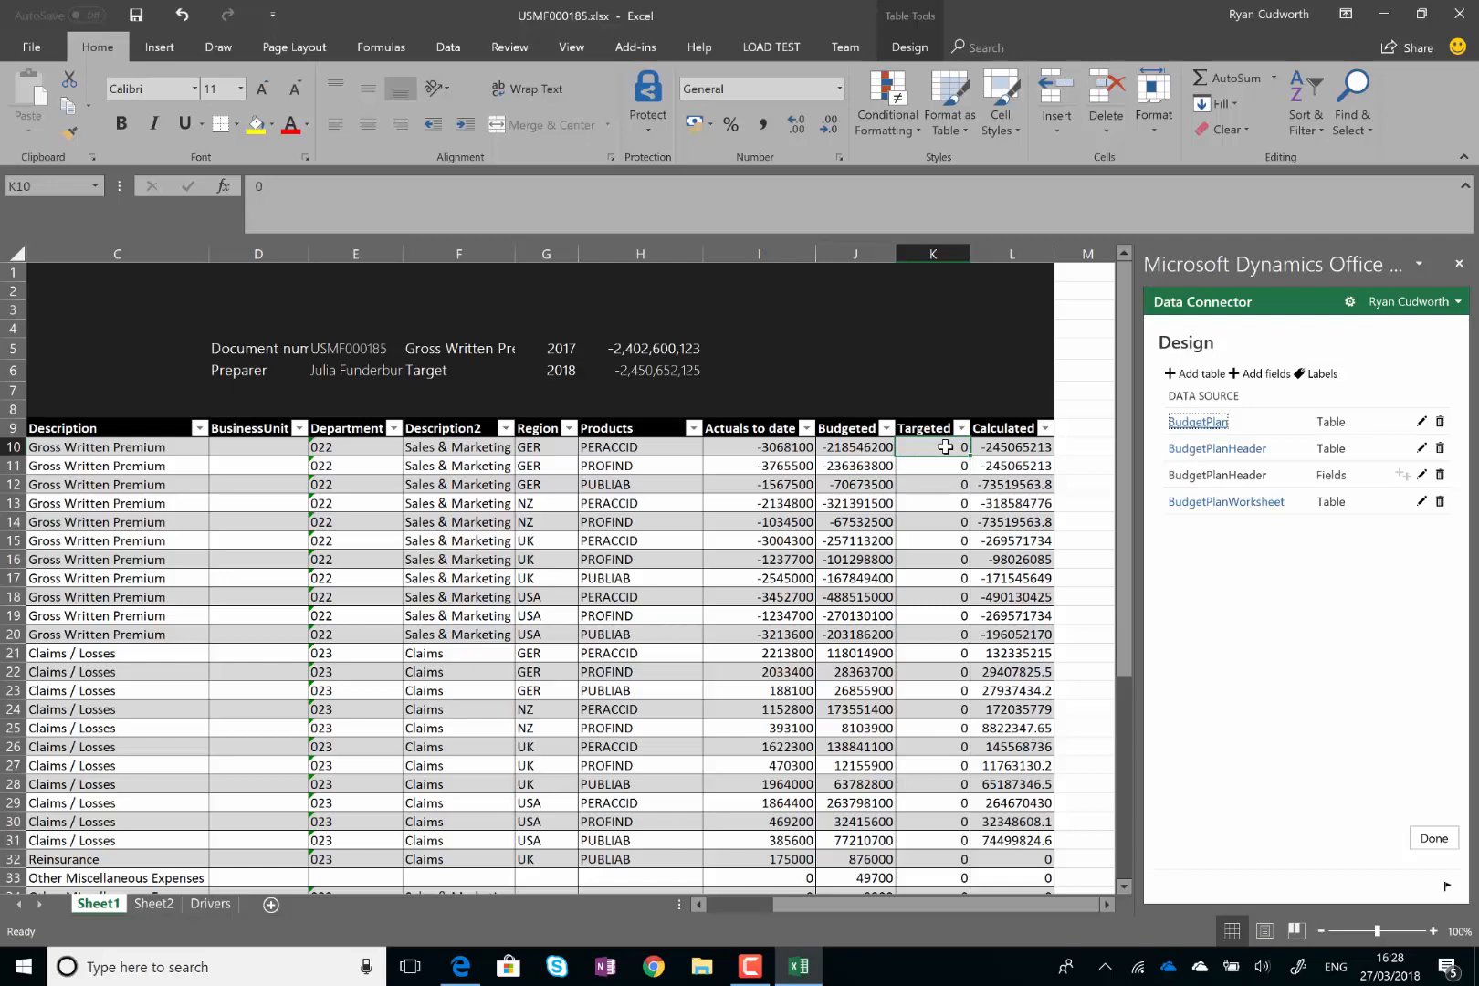
type("=l1")
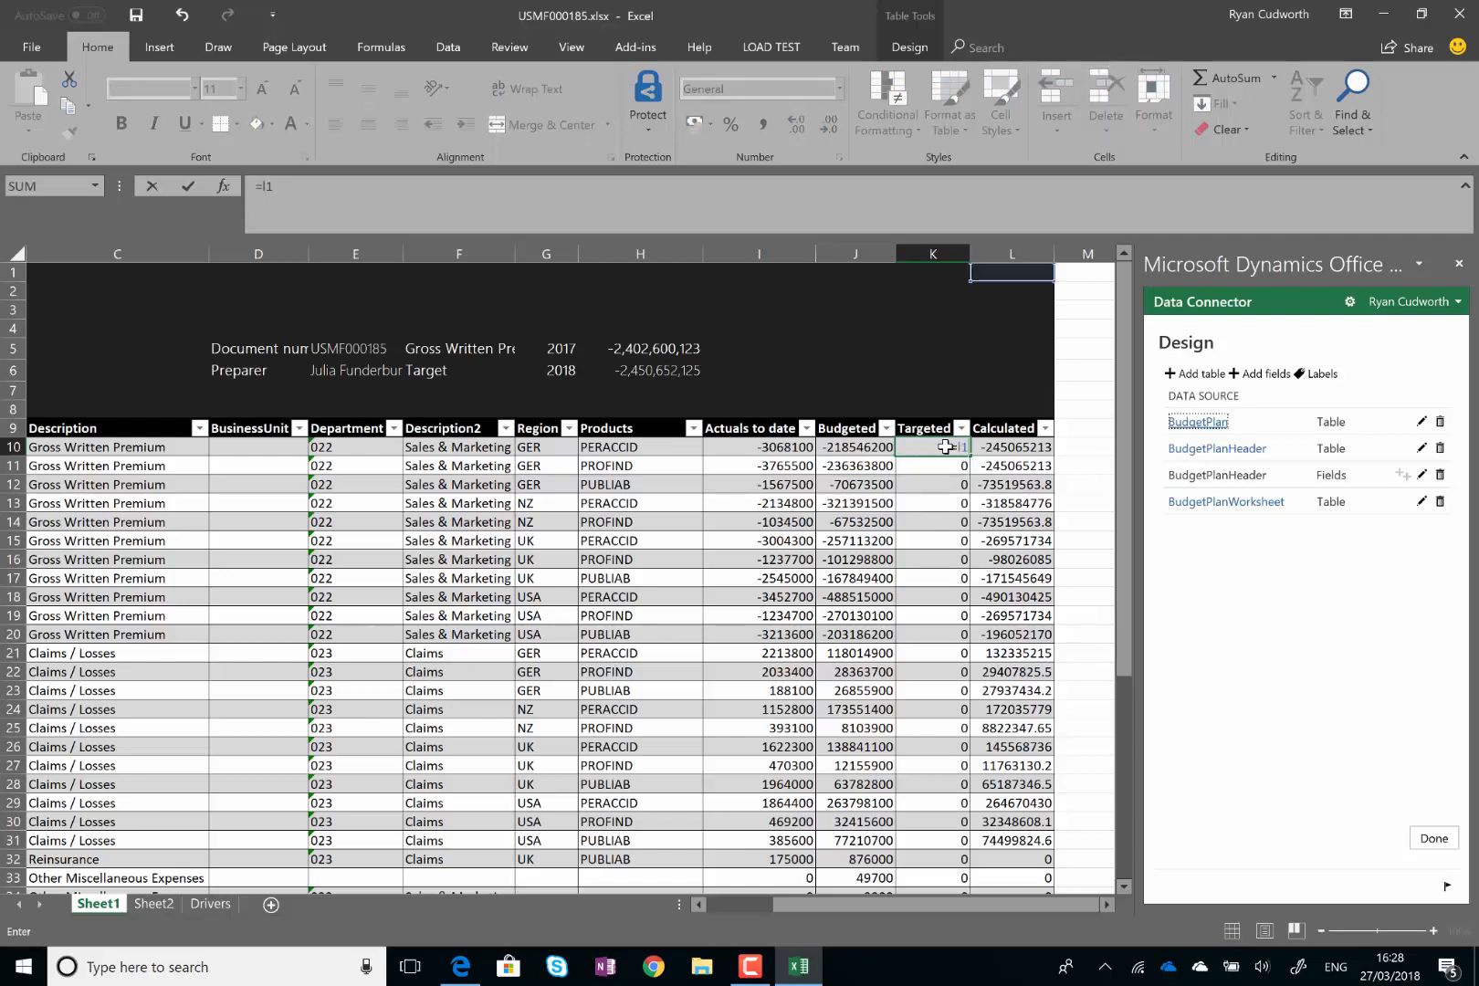
key("Right")
key("Return")
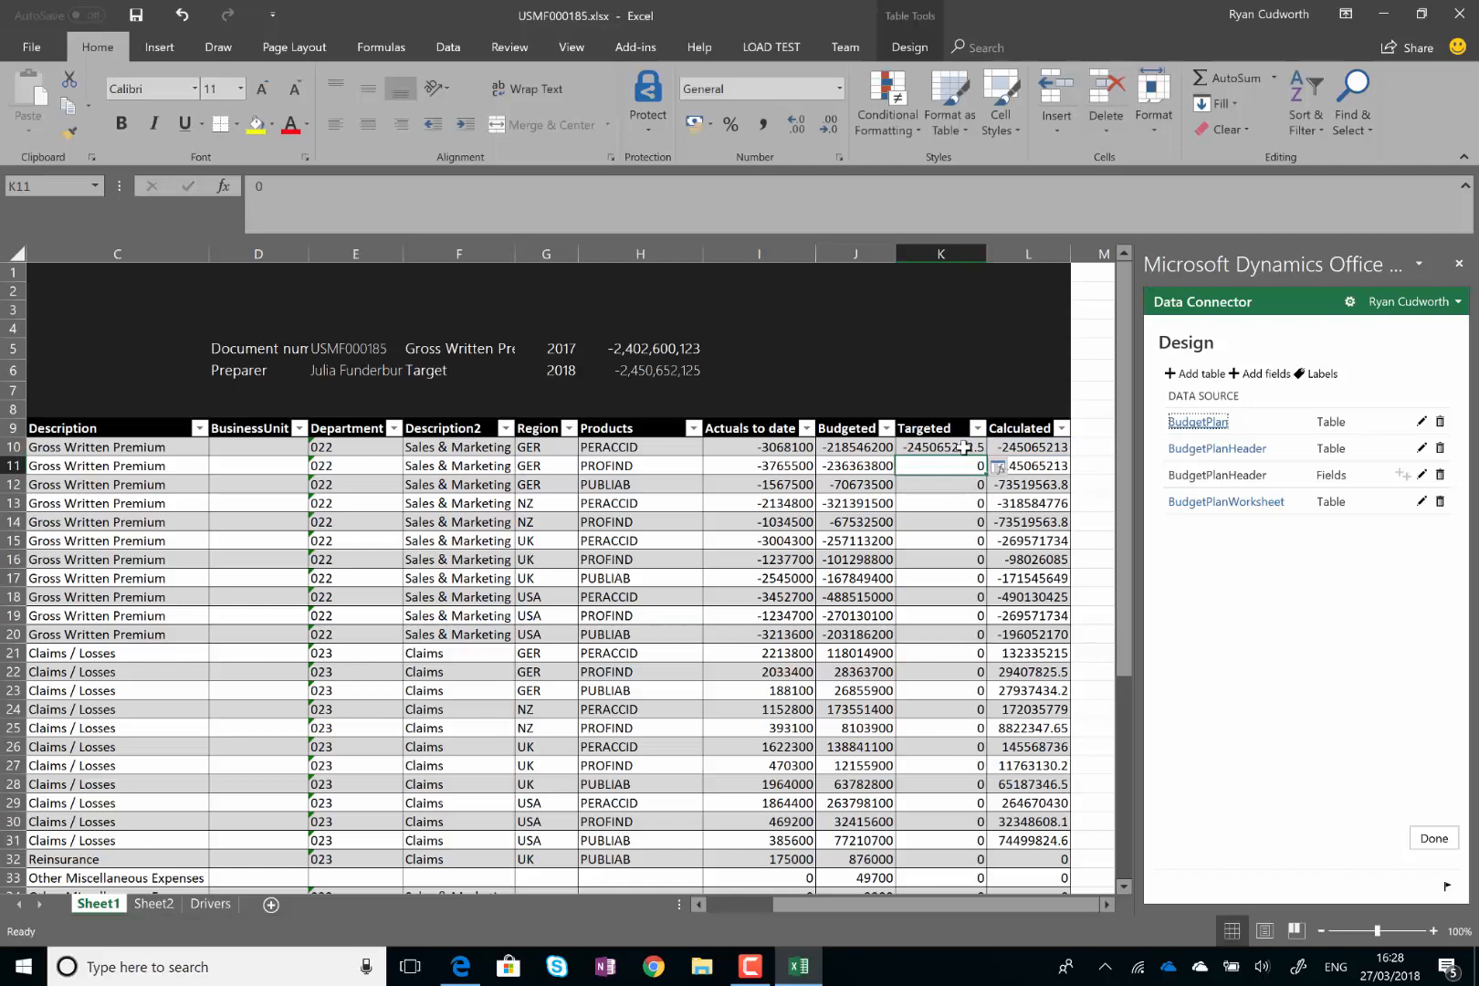
left_click(963, 447)
left_click_drag(986, 454, 986, 845)
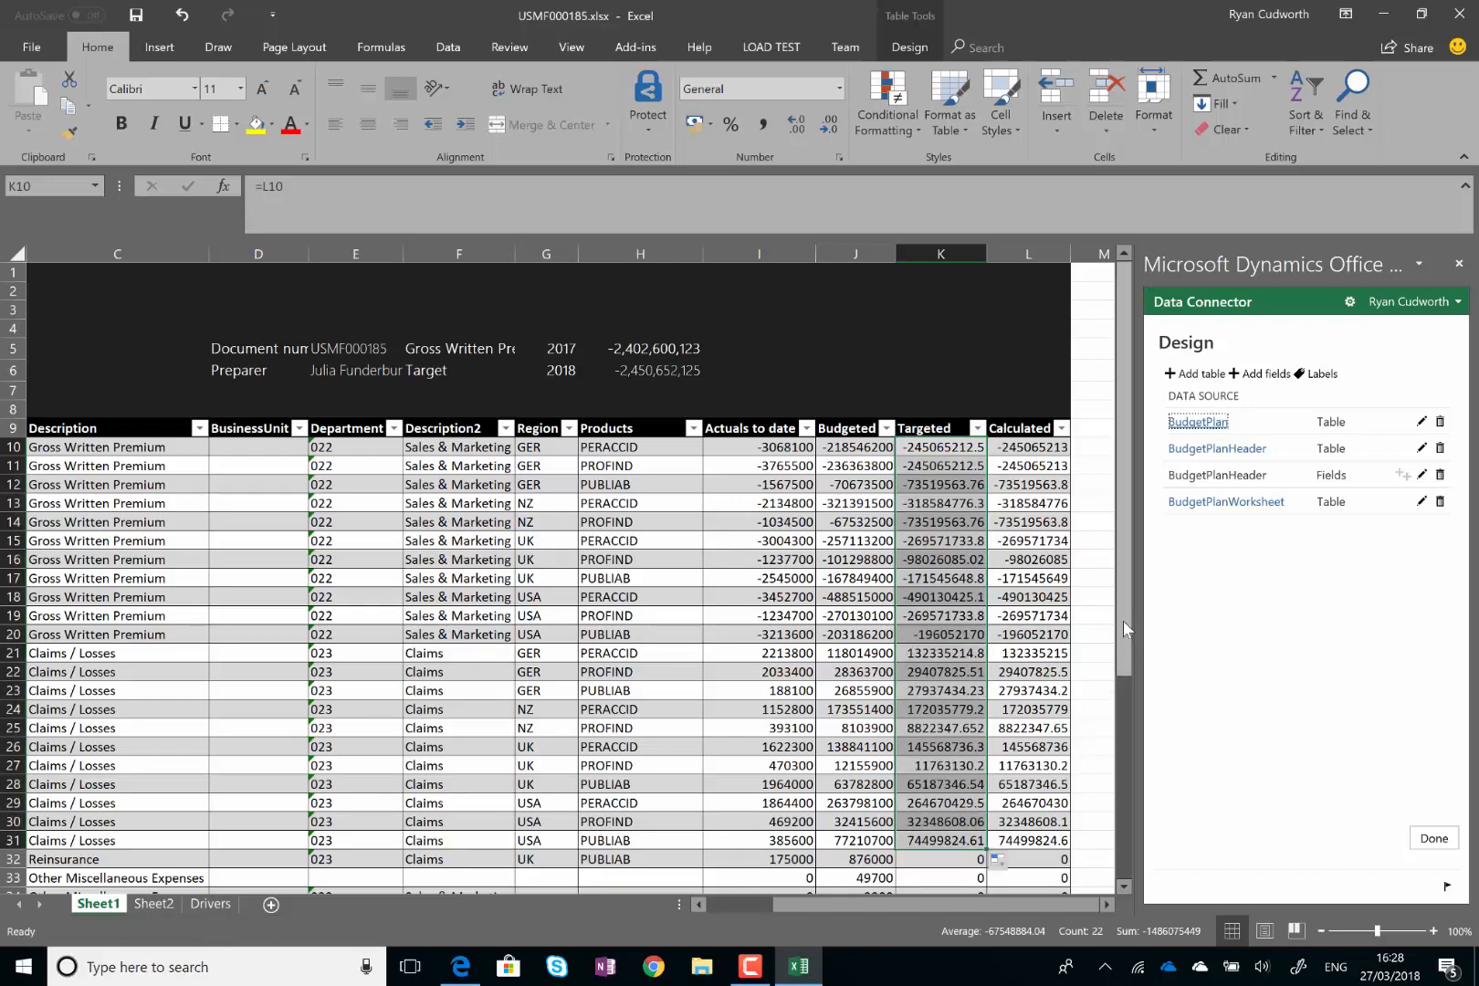
Change the Targeted formula in K10 to =ROUND(L10,0) and copy it down to K31
left_click(939, 450)
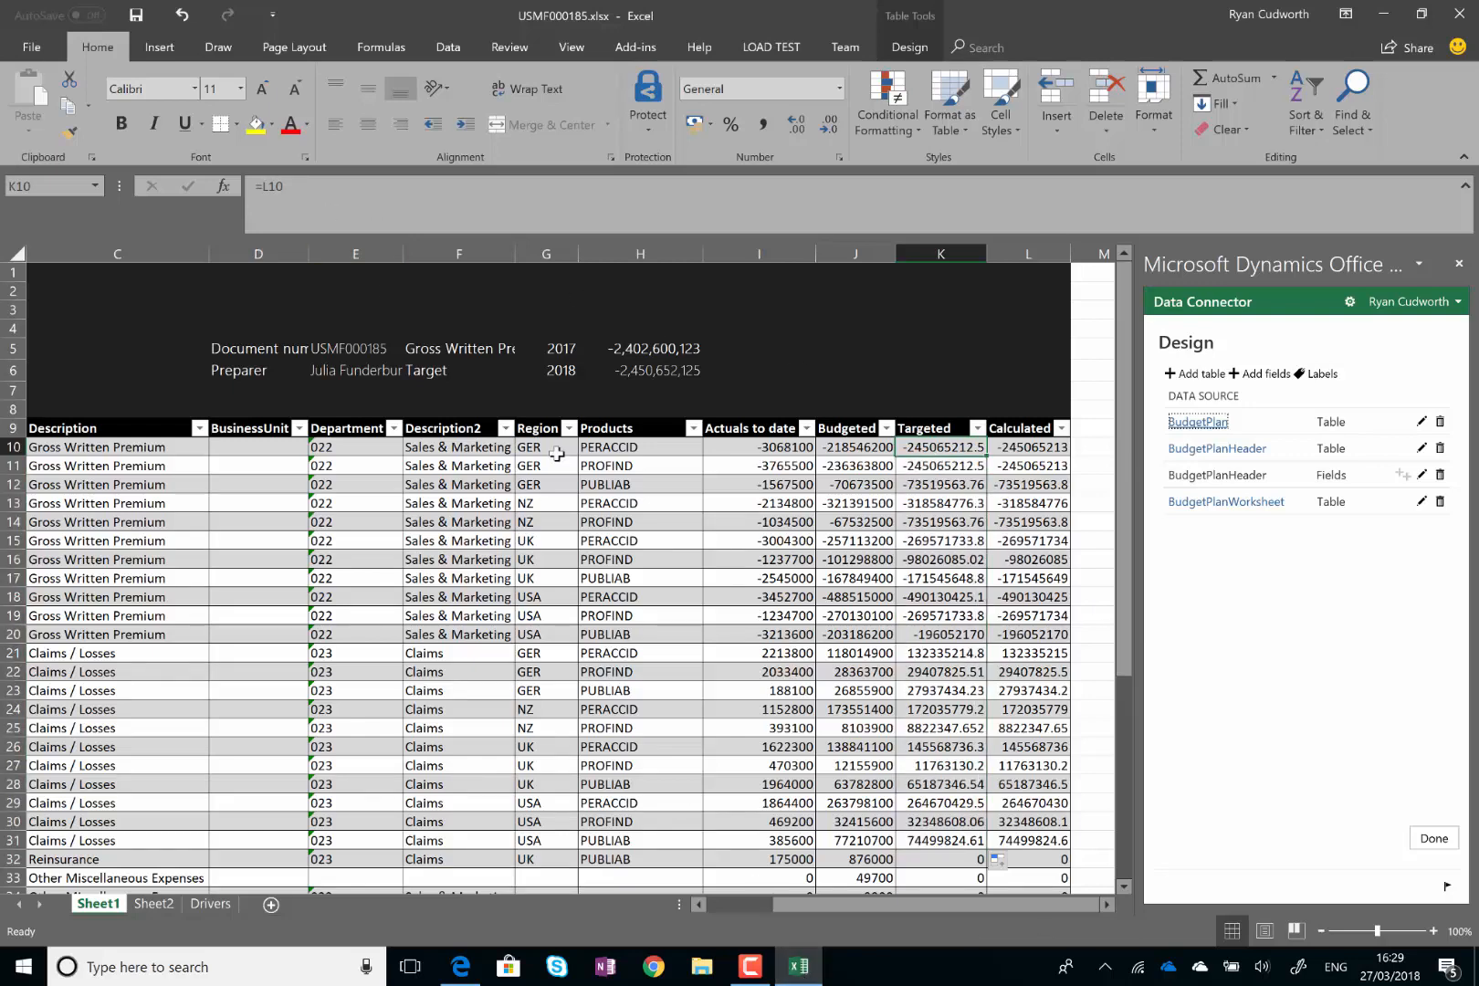
left_click(269, 194)
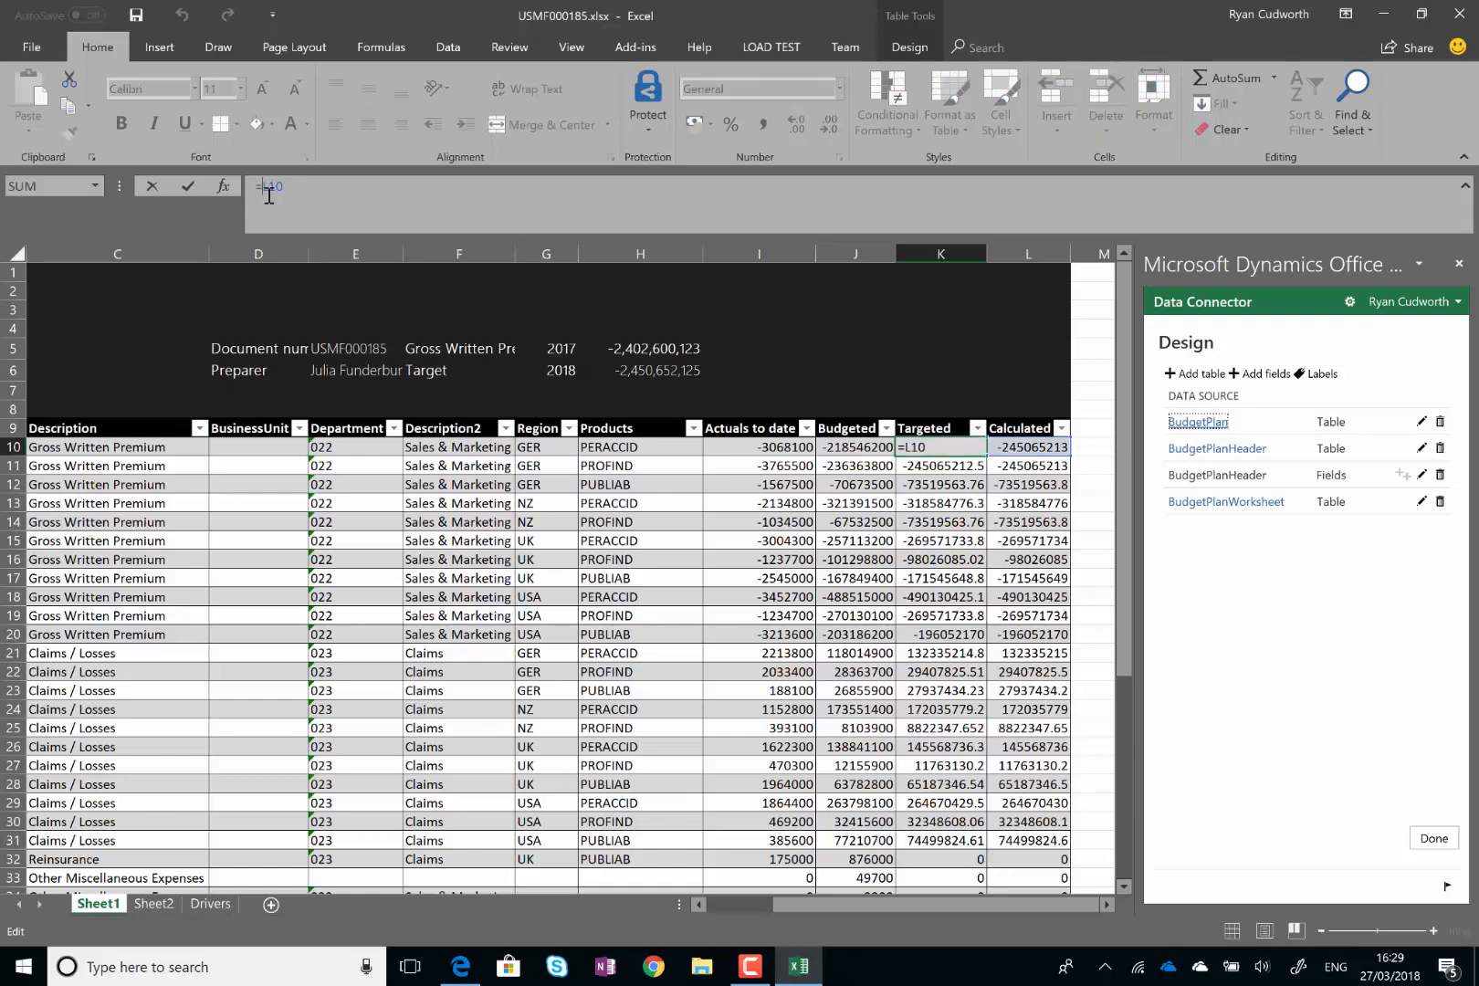
type("round(")
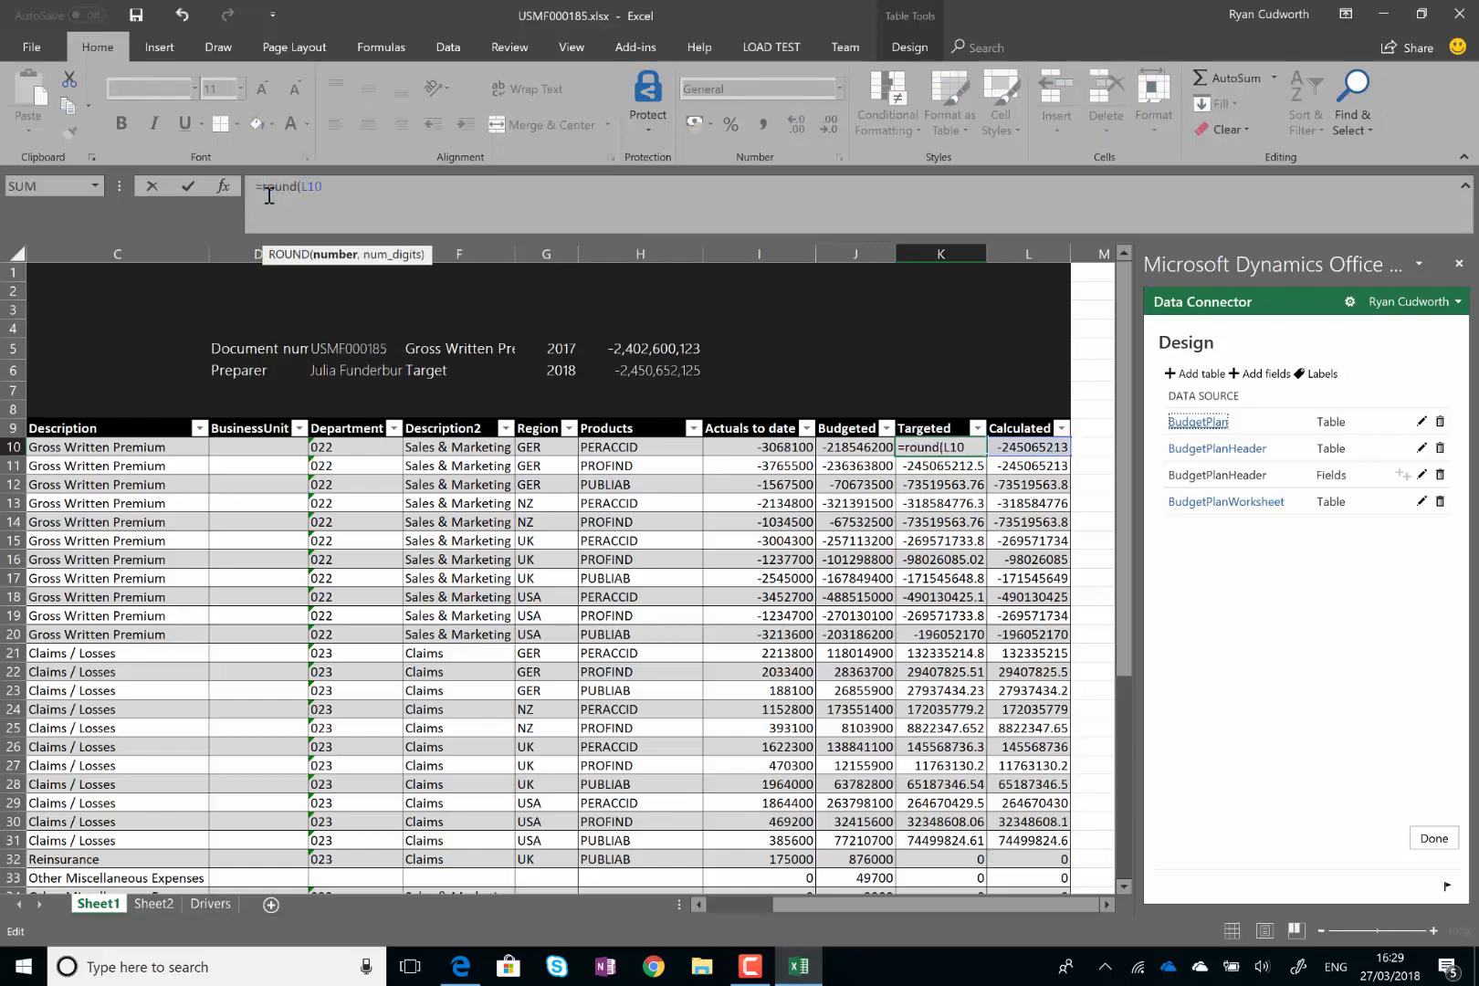
type("L10,0")
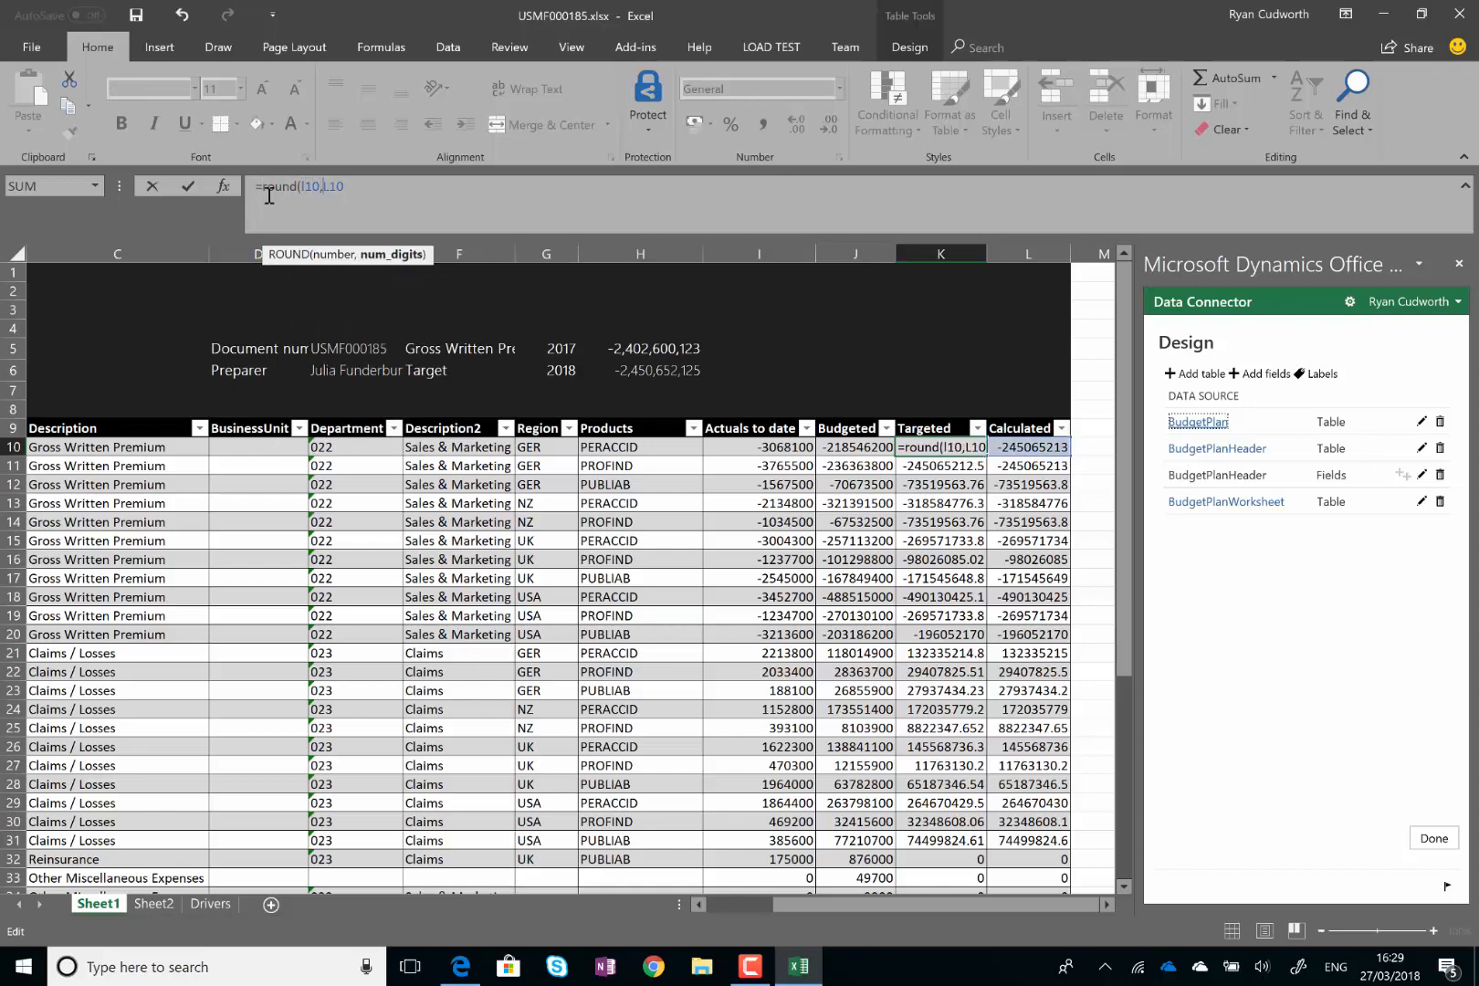
type(")")
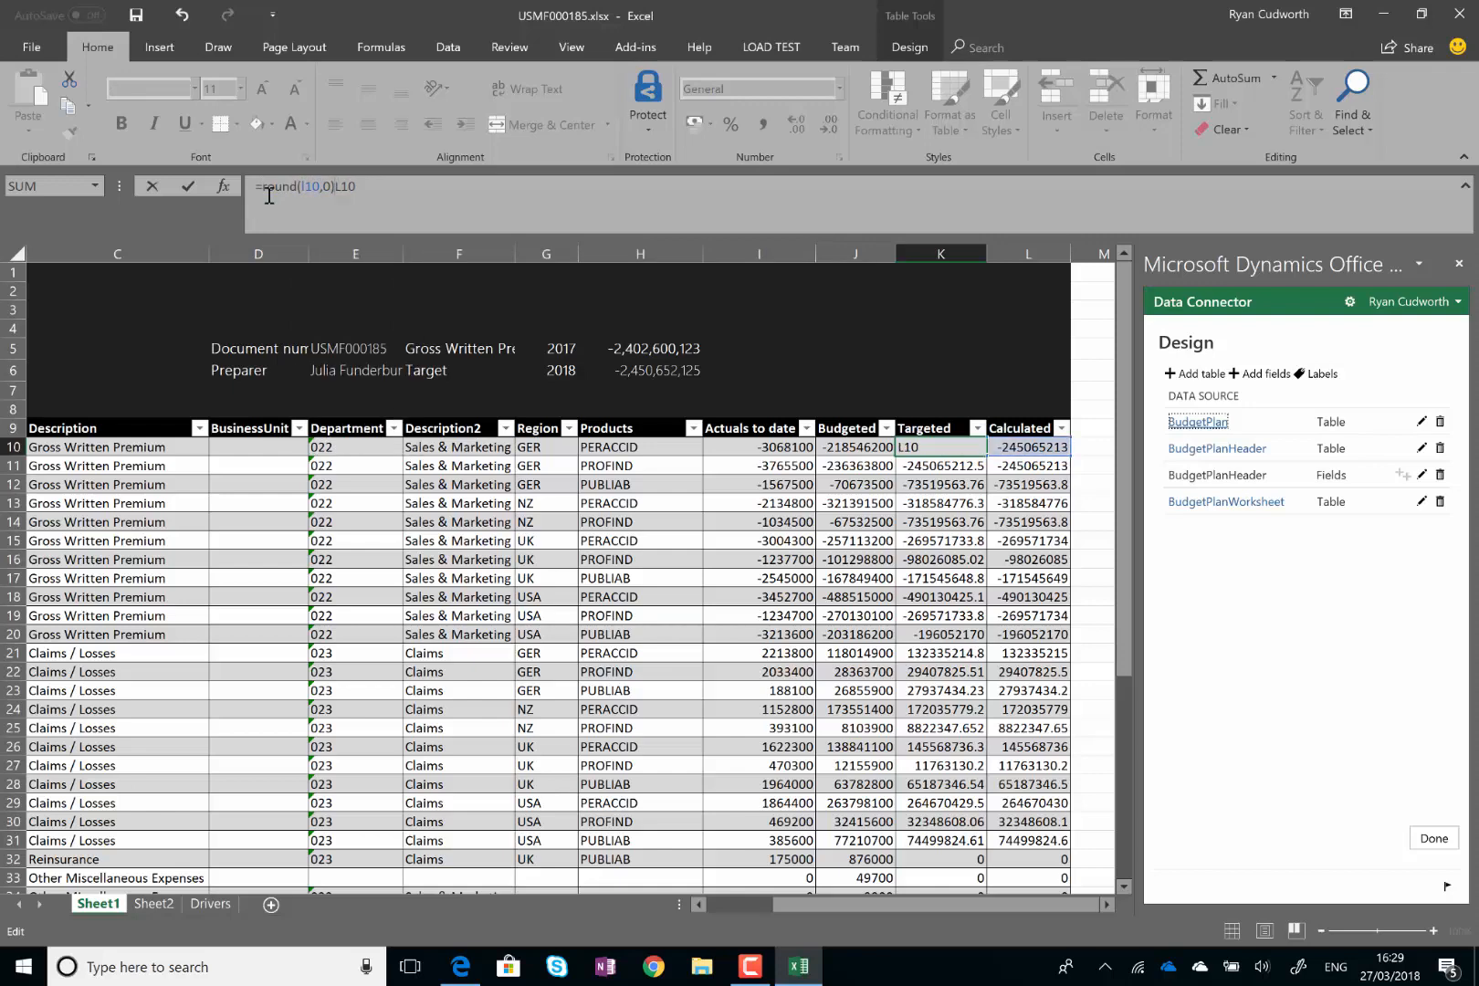
key("Delete")
key("Delete")
key("Delete")
key("Return")
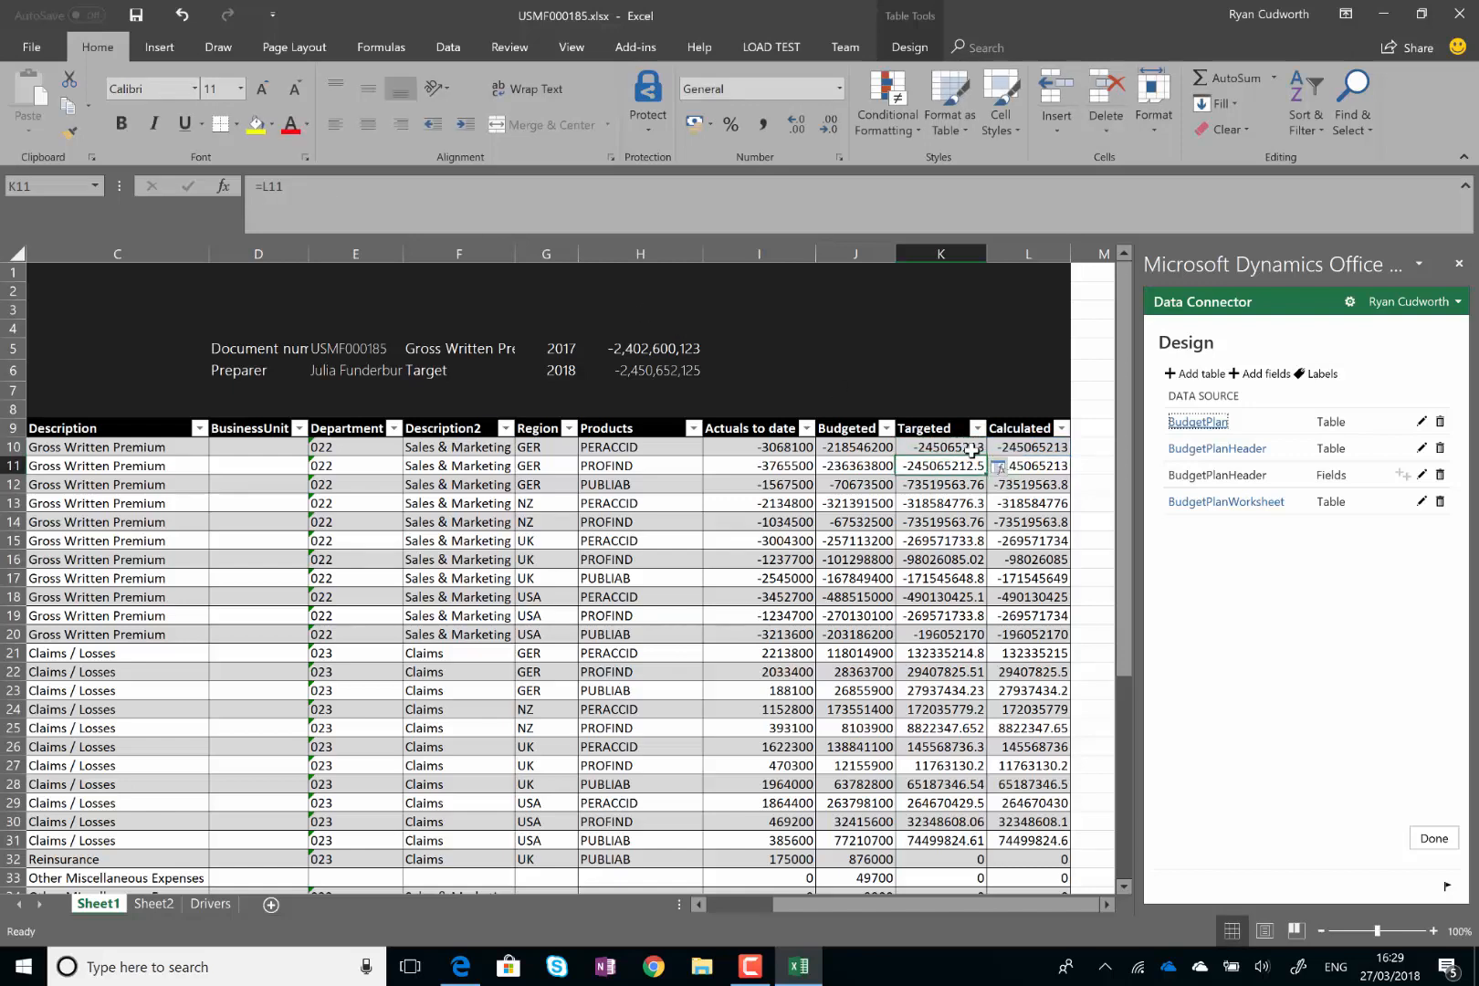
left_click(975, 449)
left_click_drag(986, 451, 973, 844)
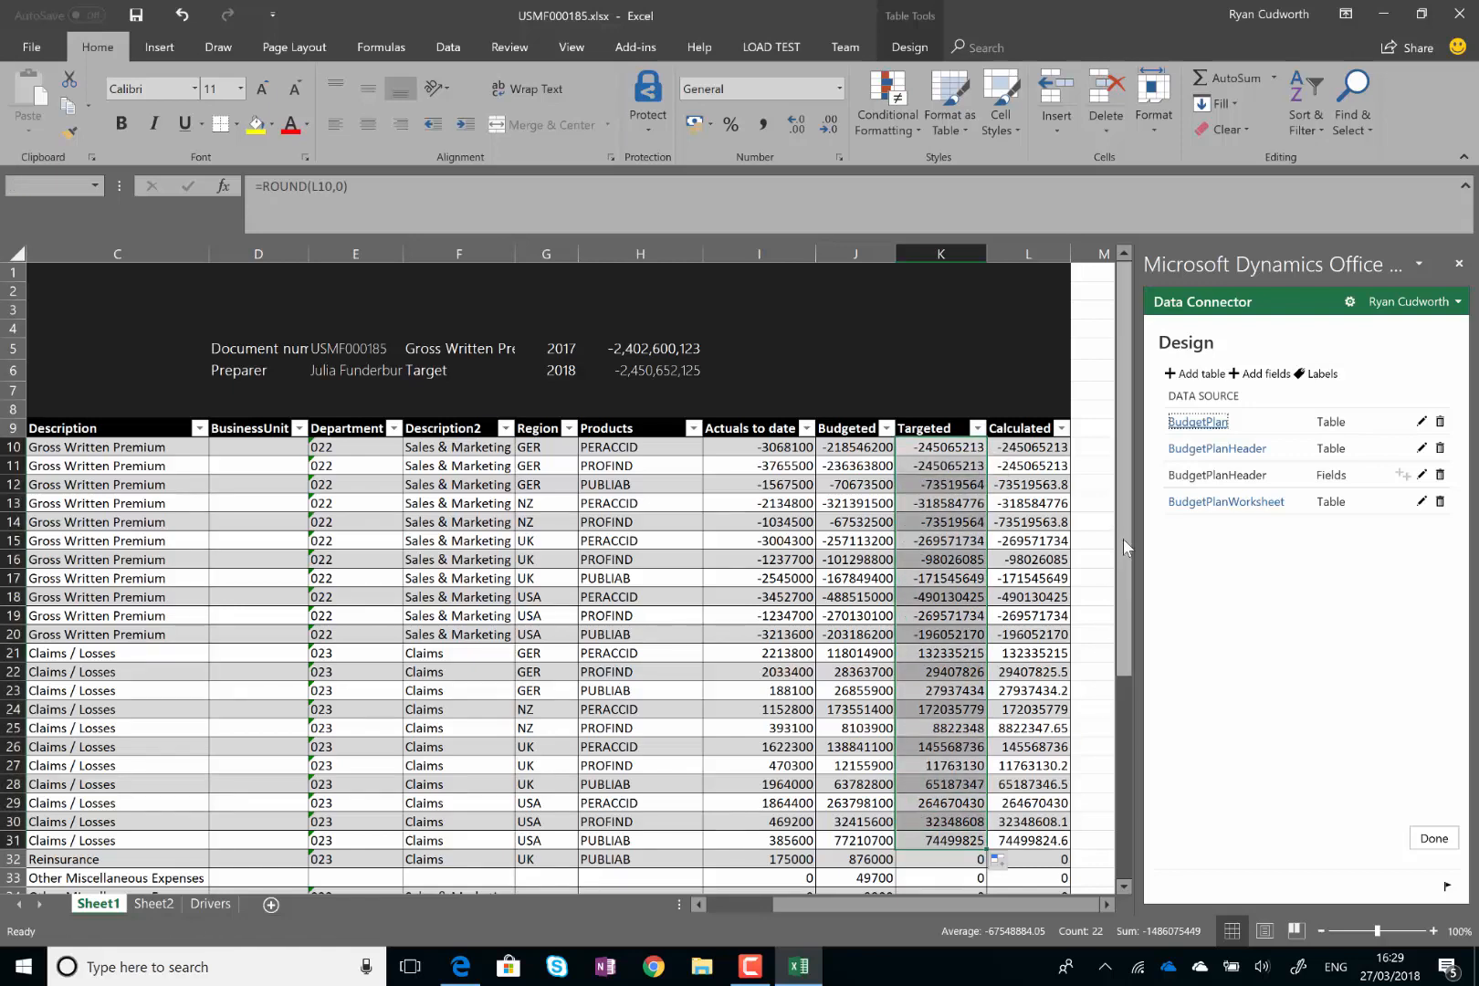
Enter Other Miscellaneous Expenses targets of 9900 for Sales & Marketing in K34 and 5000 for Claims in K35
left_click_drag(1122, 539, 1119, 701)
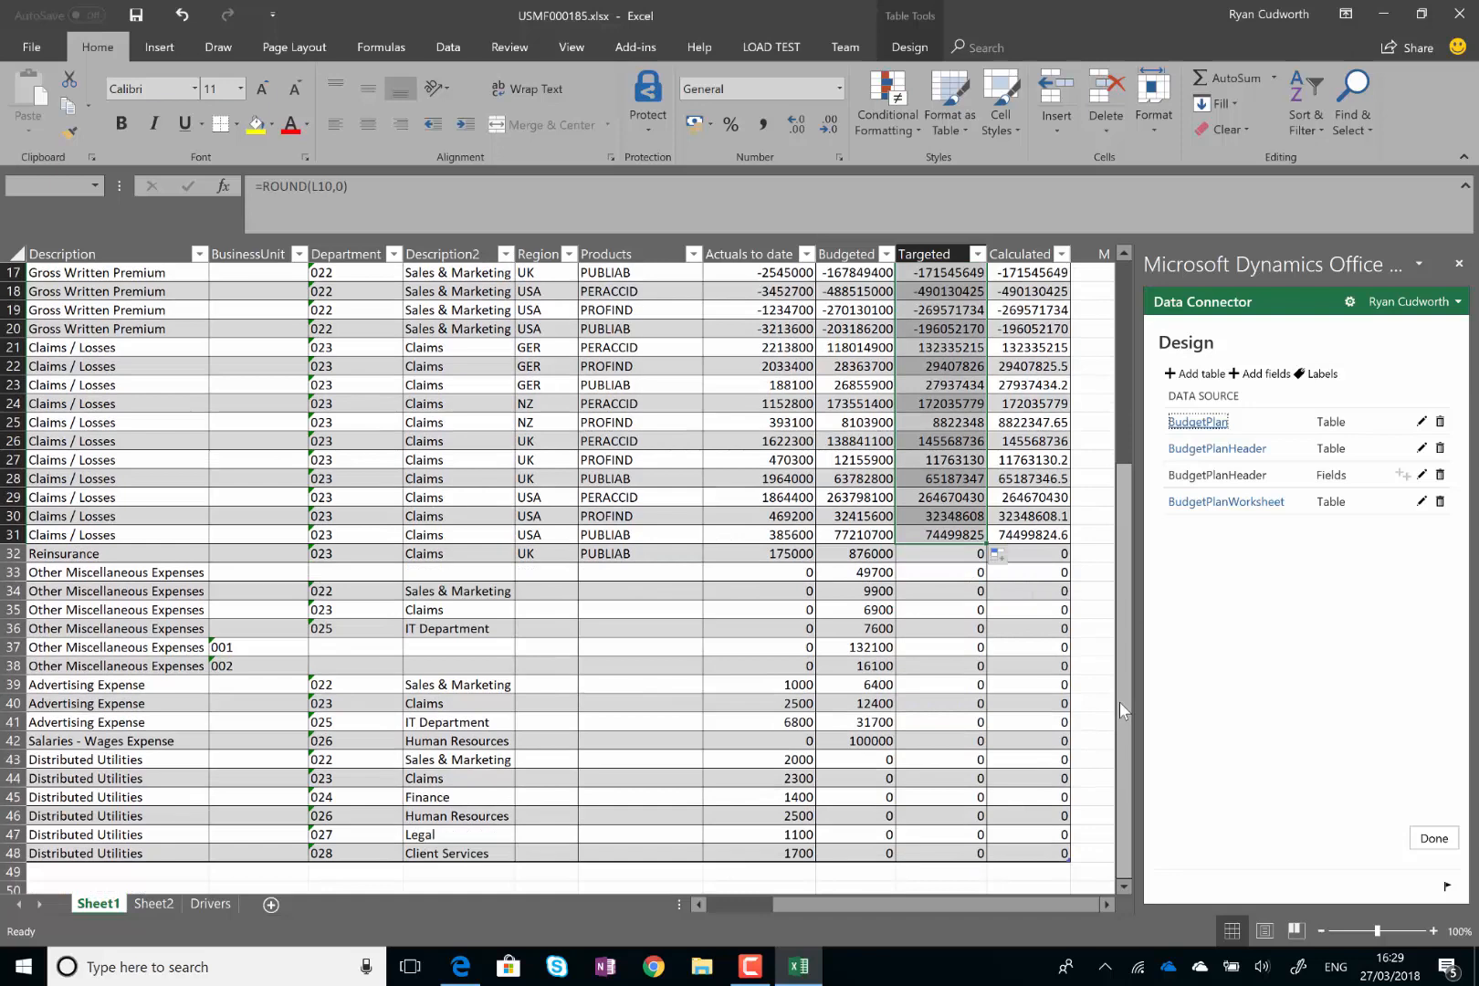
left_click(939, 595)
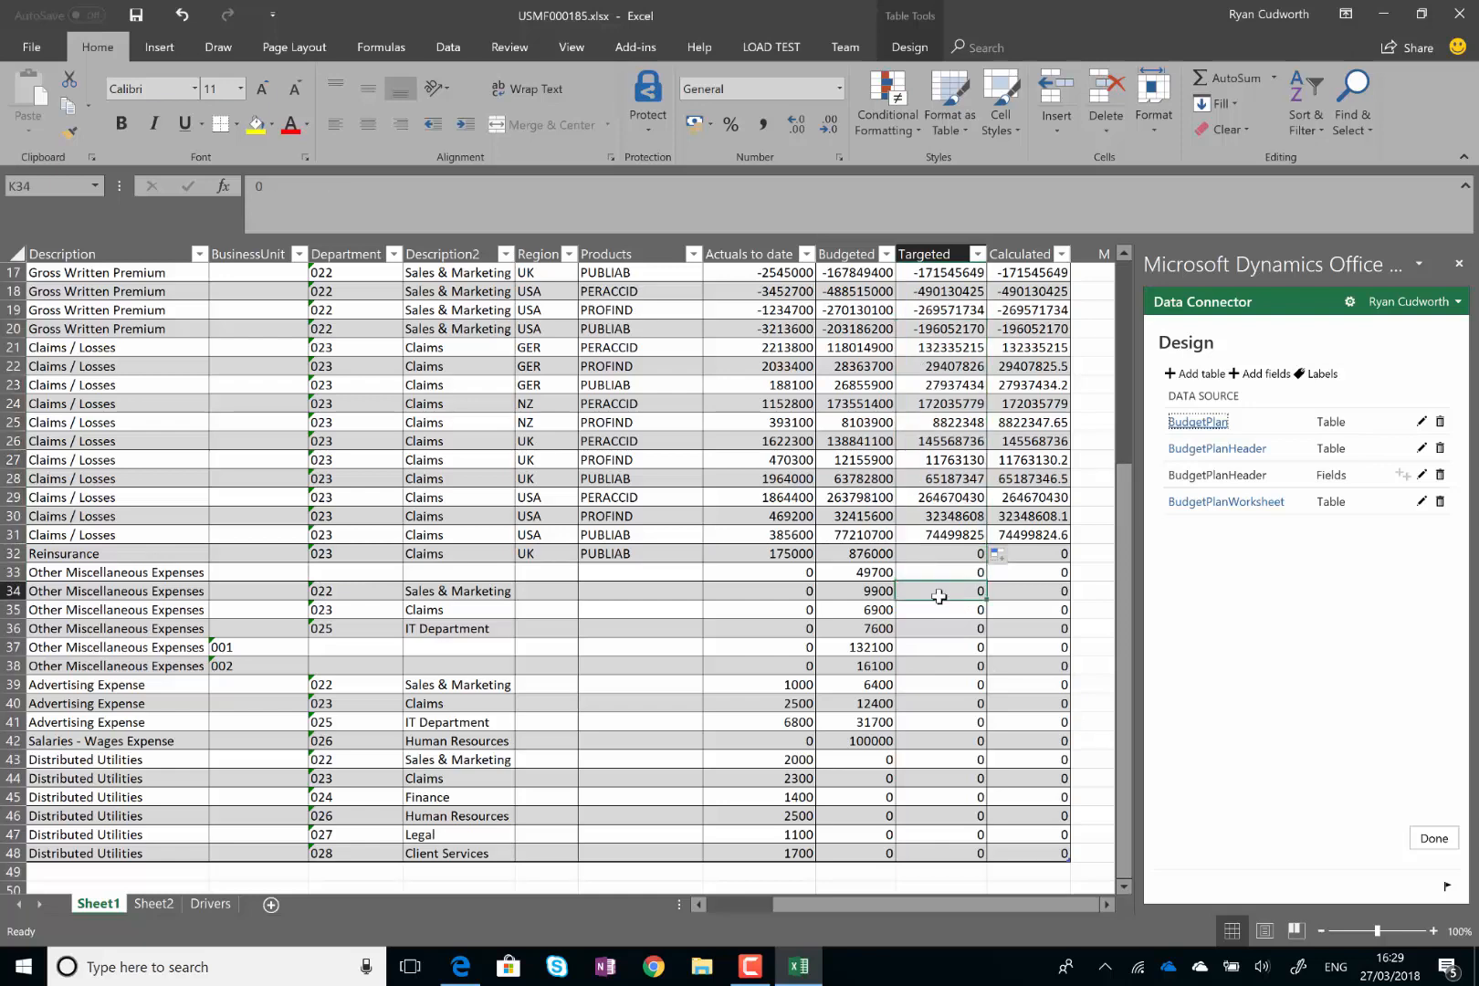
type("99")
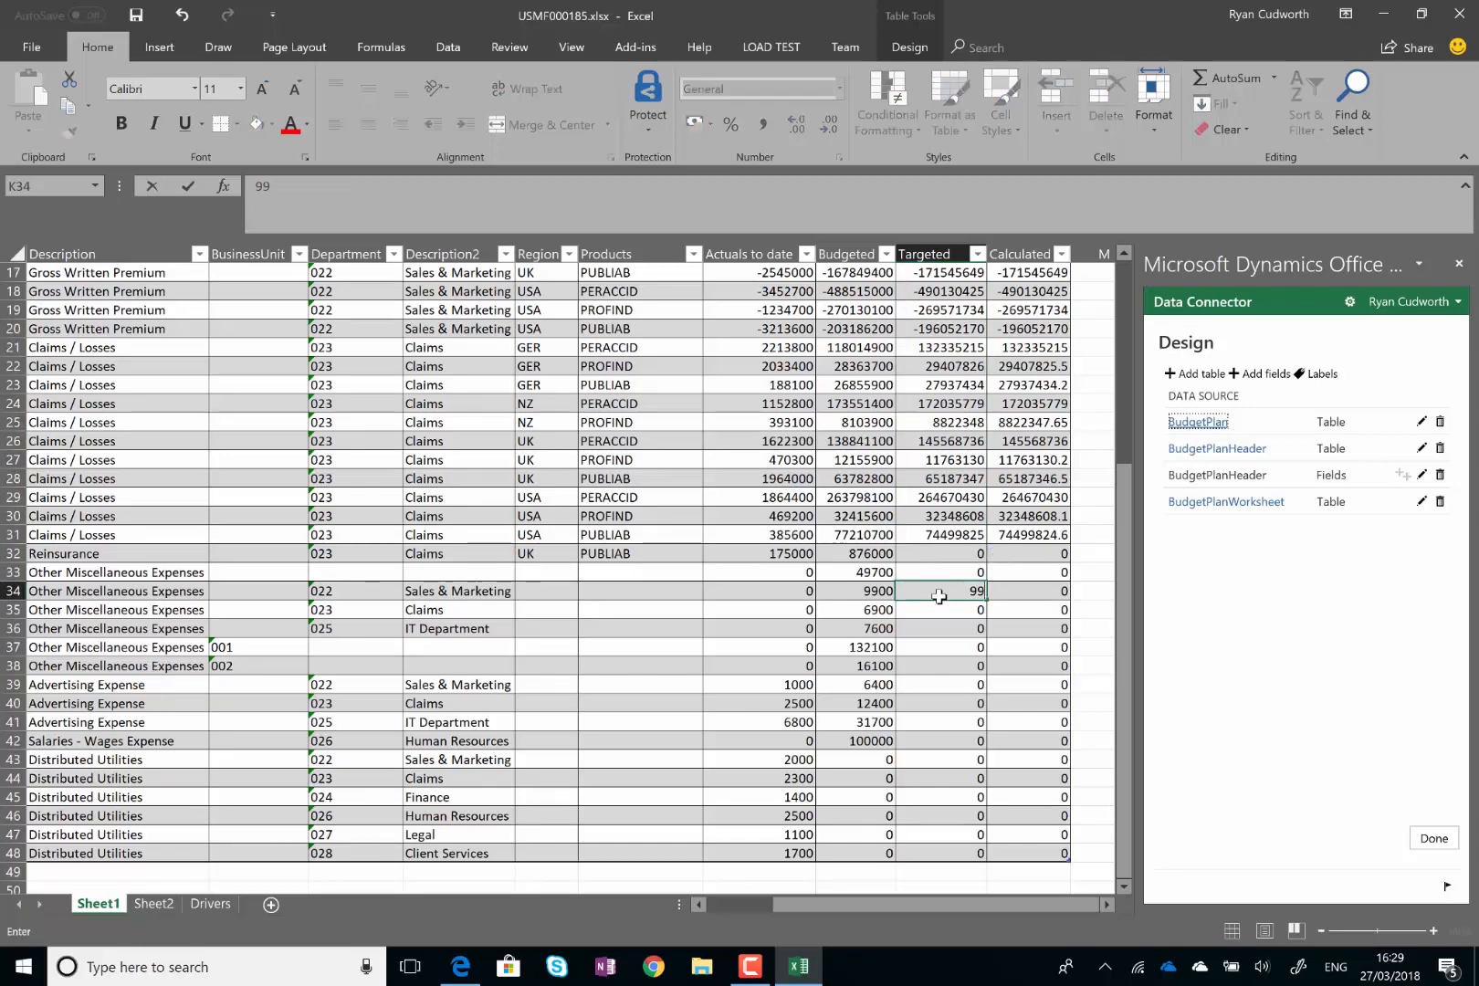
type("00")
key("Return")
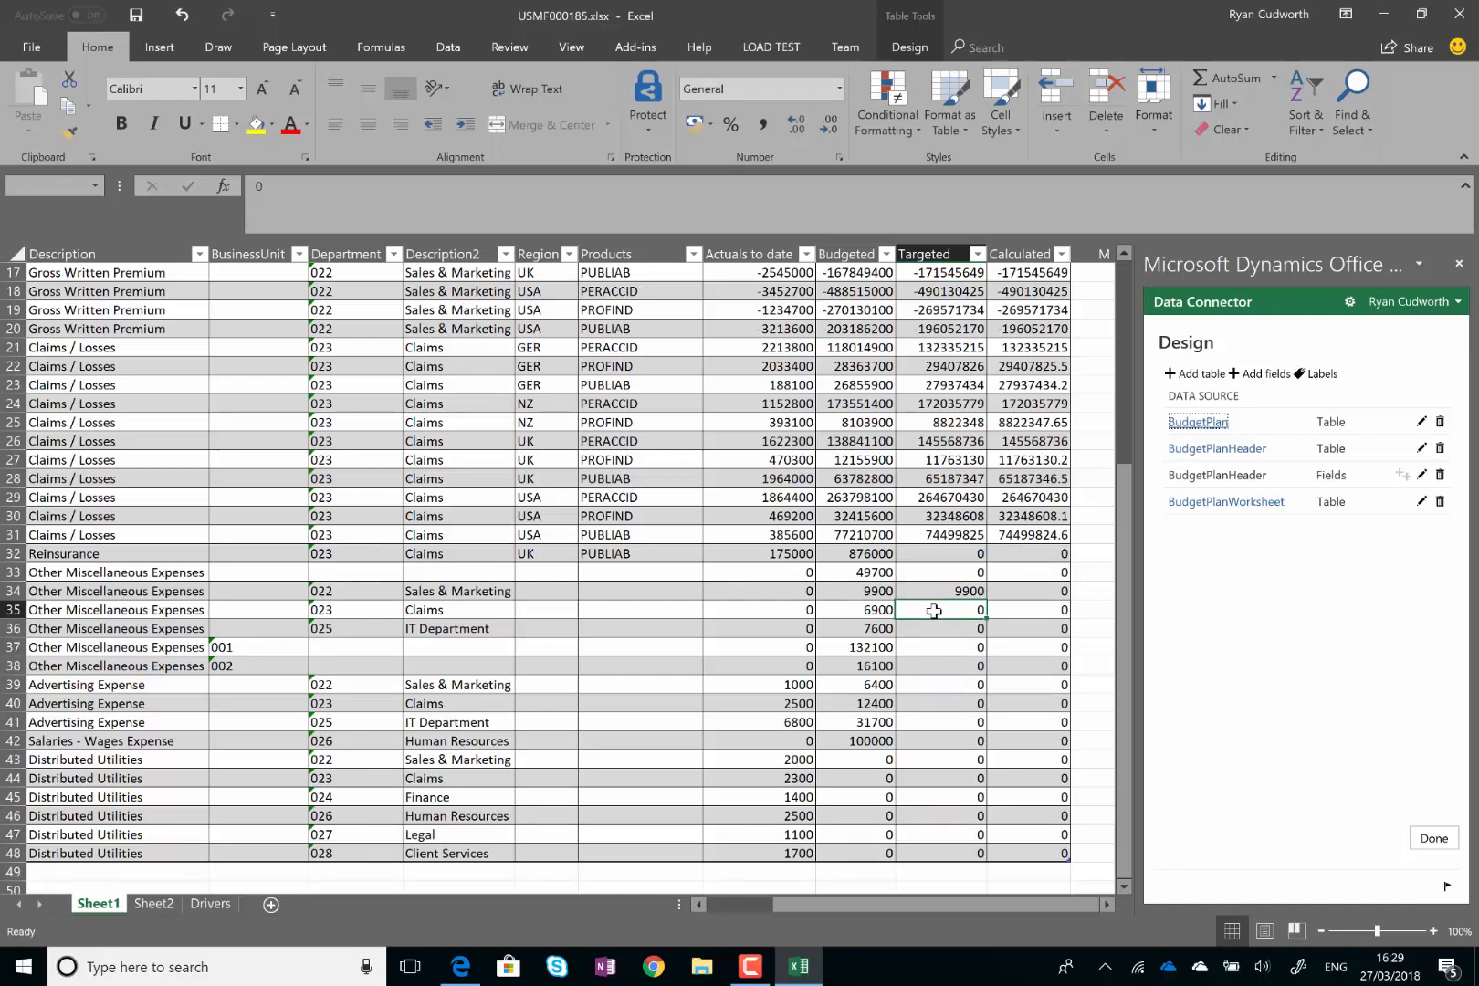
type("500")
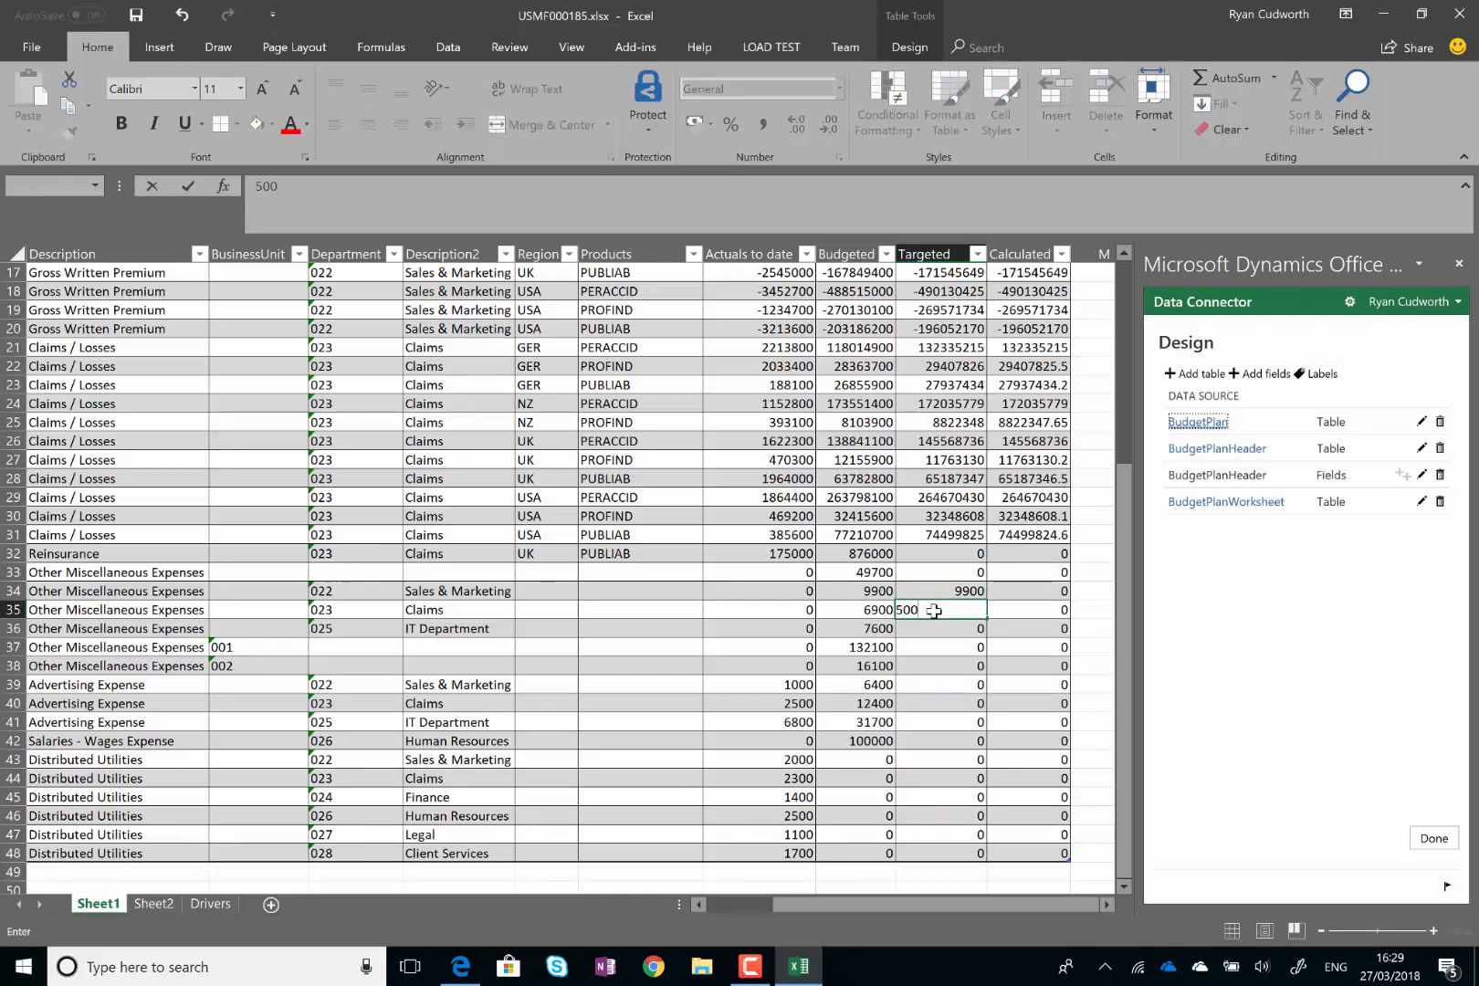
type("-")
type("0")
left_click(930, 639)
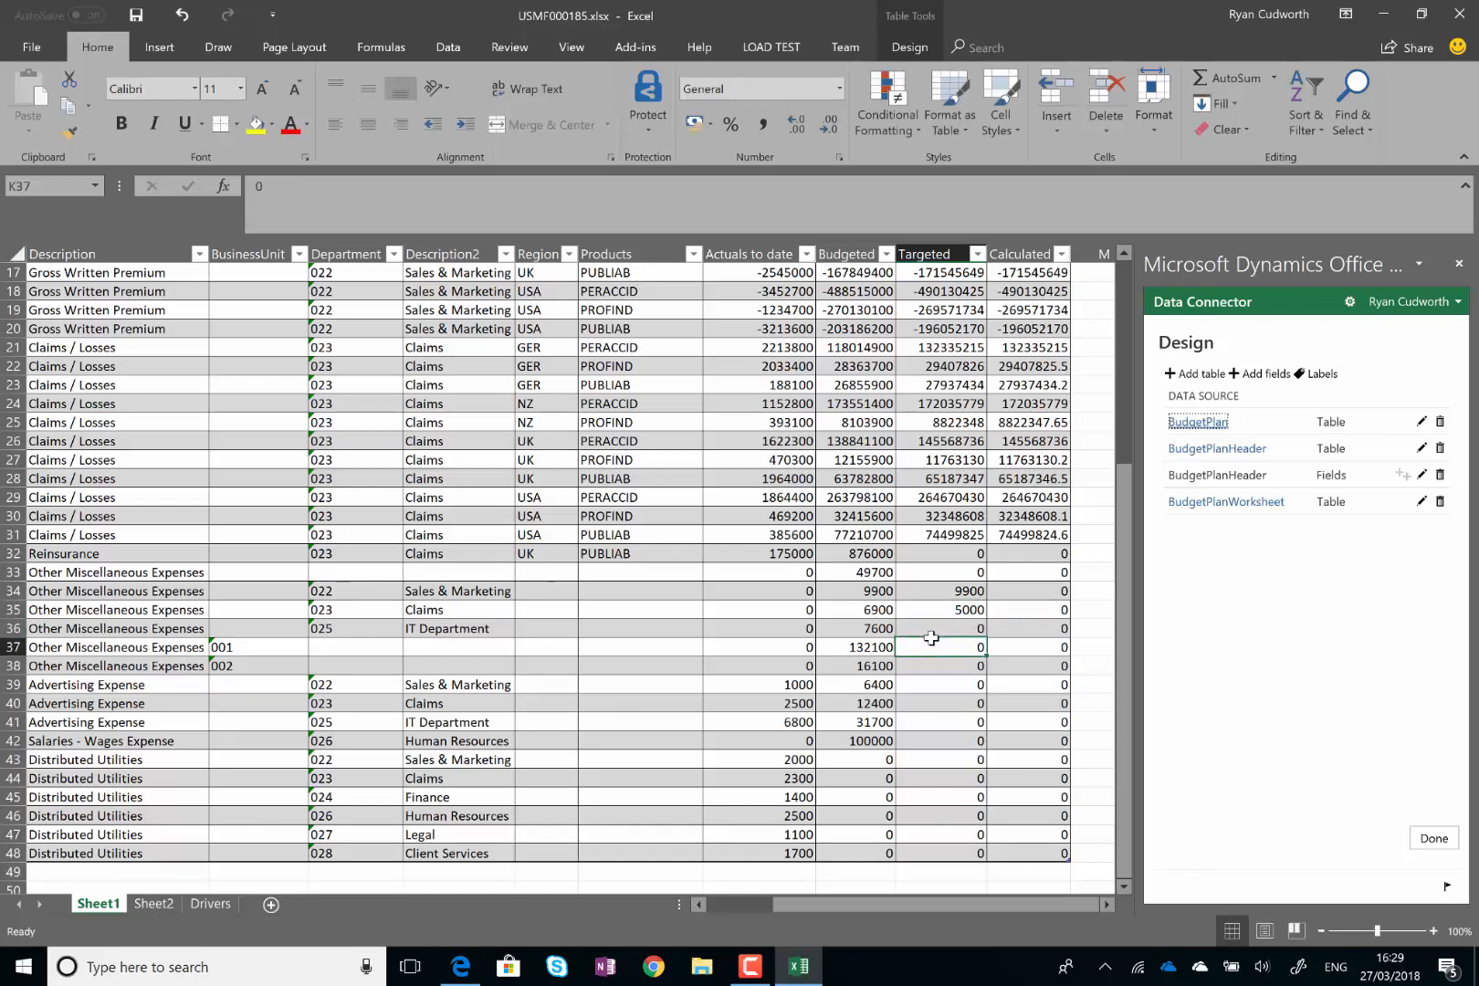
Enter Advertising Expense targets of 6000 for Sales & Marketing, 11000 for Claims and 30000 for IT Department in K39:K41
left_click(930, 685)
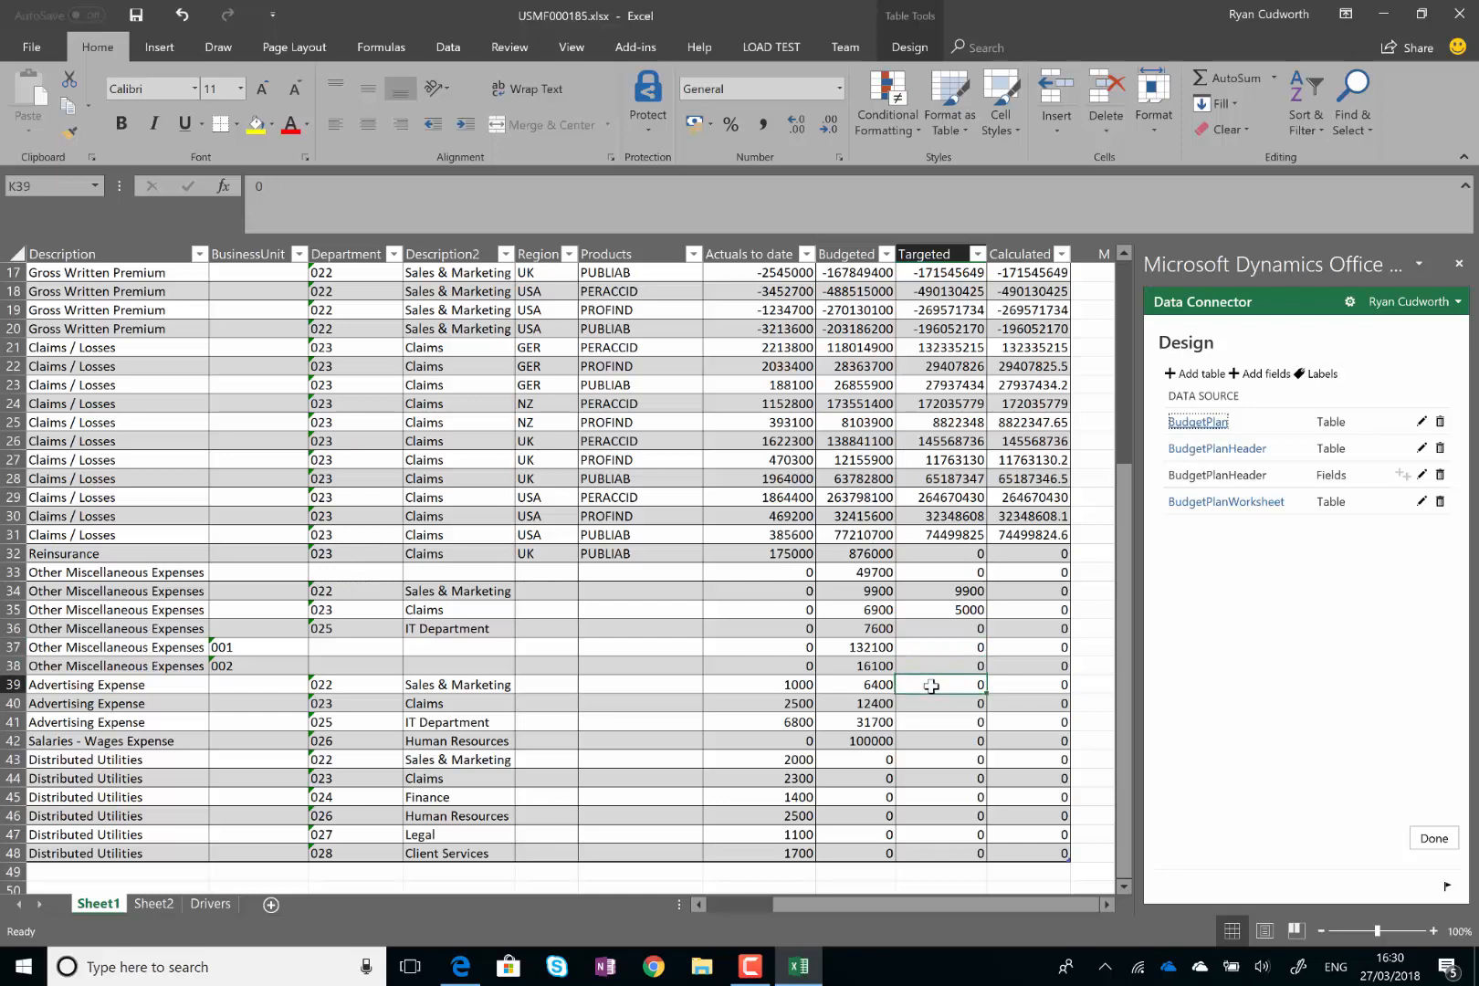
type("6000")
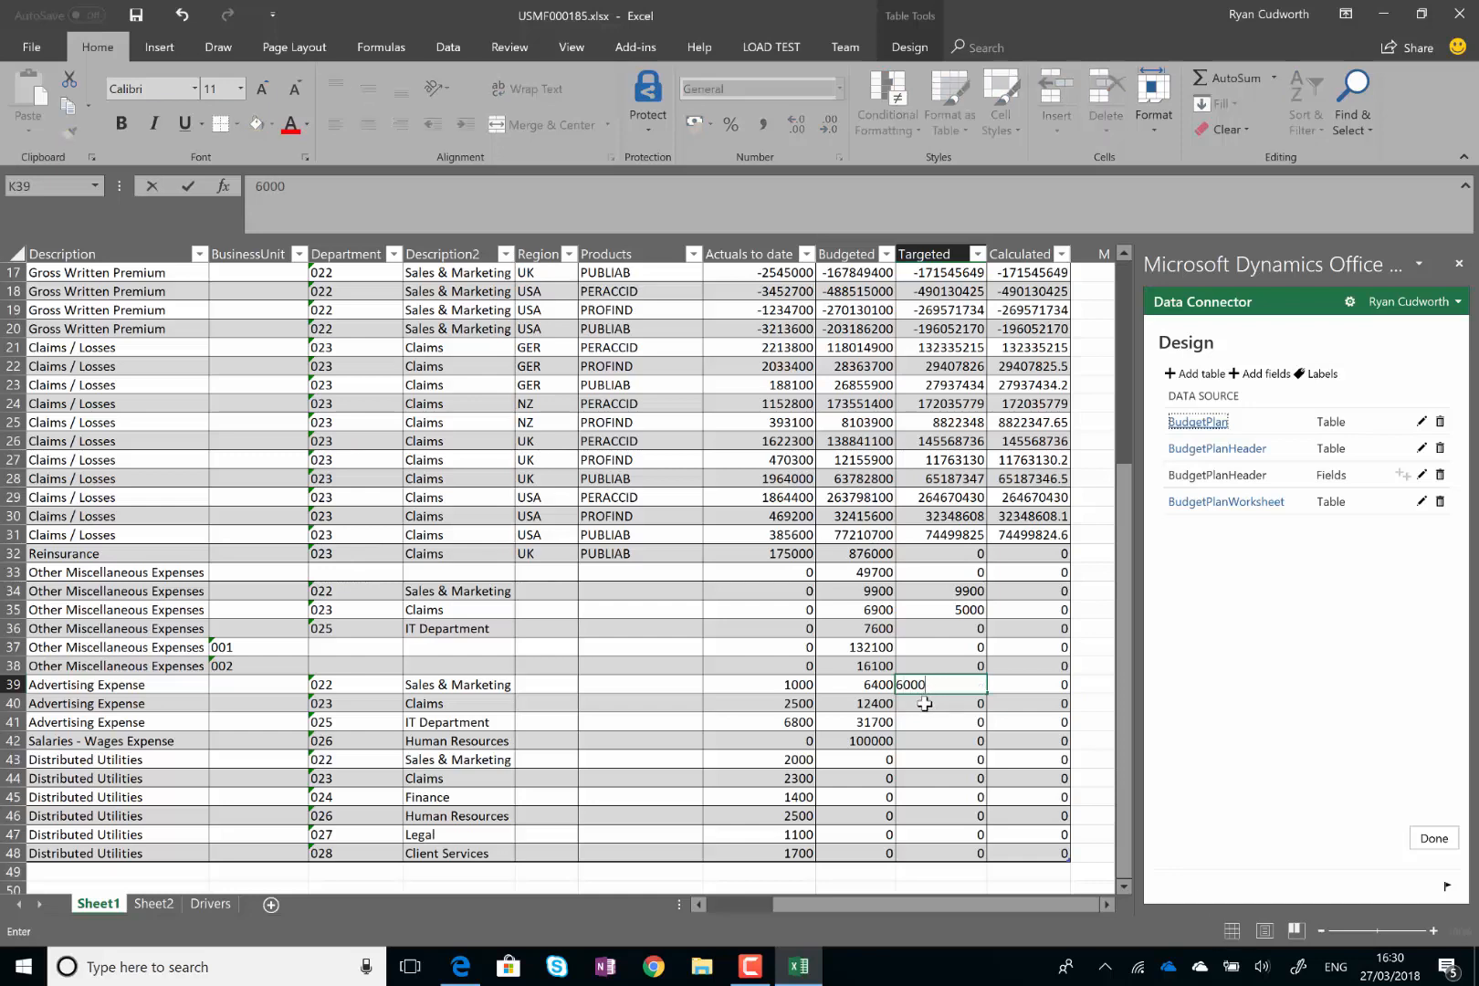
left_click(924, 704)
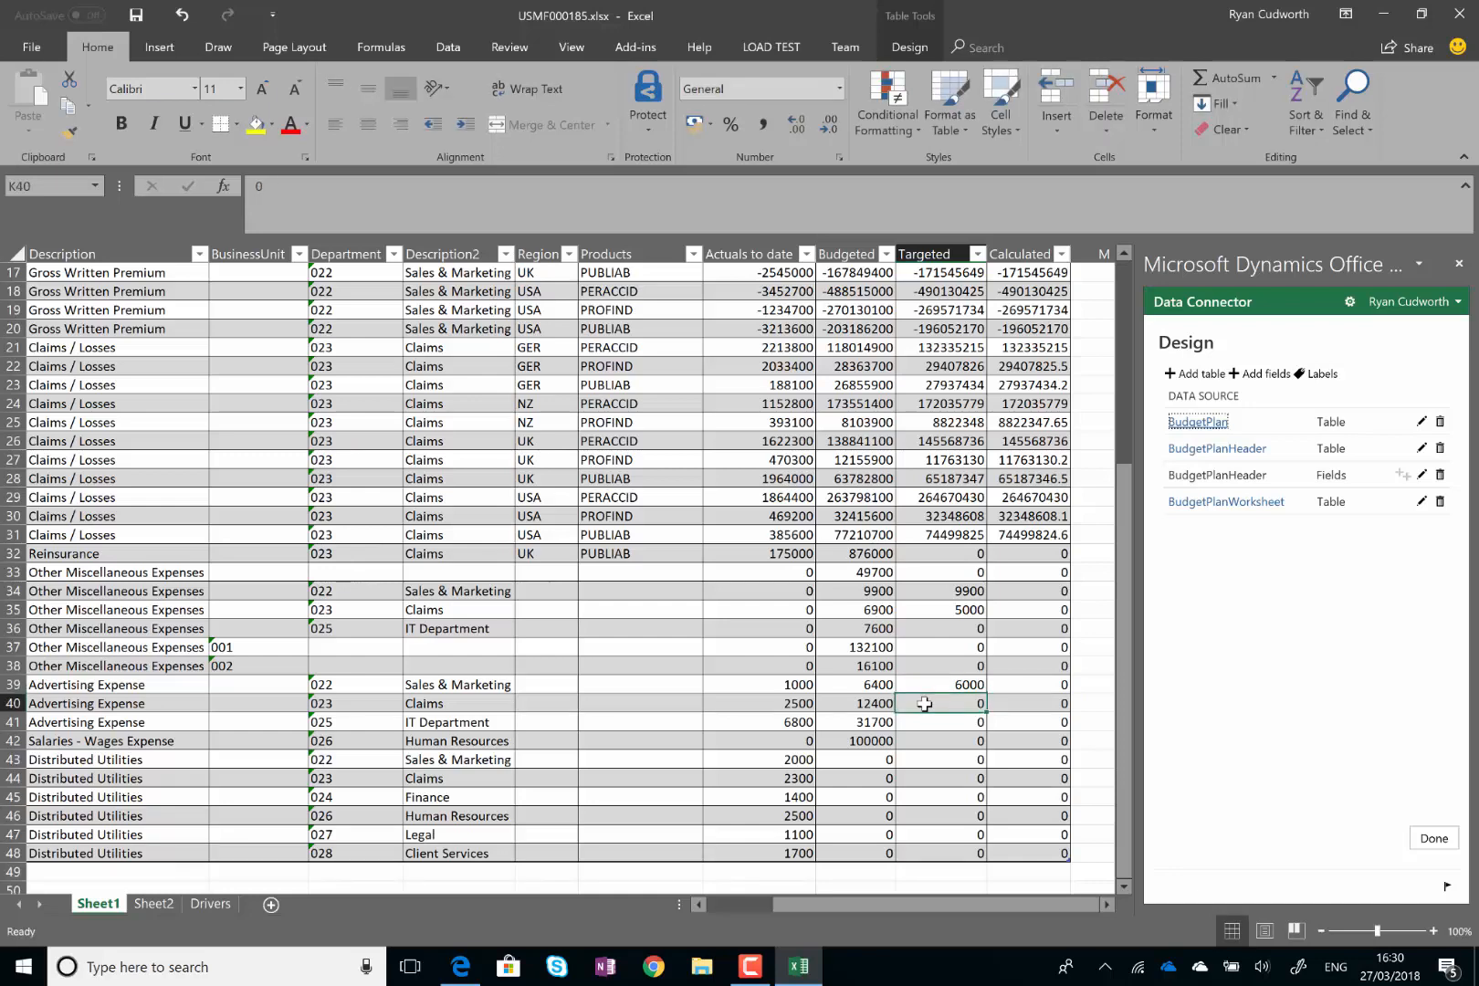
type("11000")
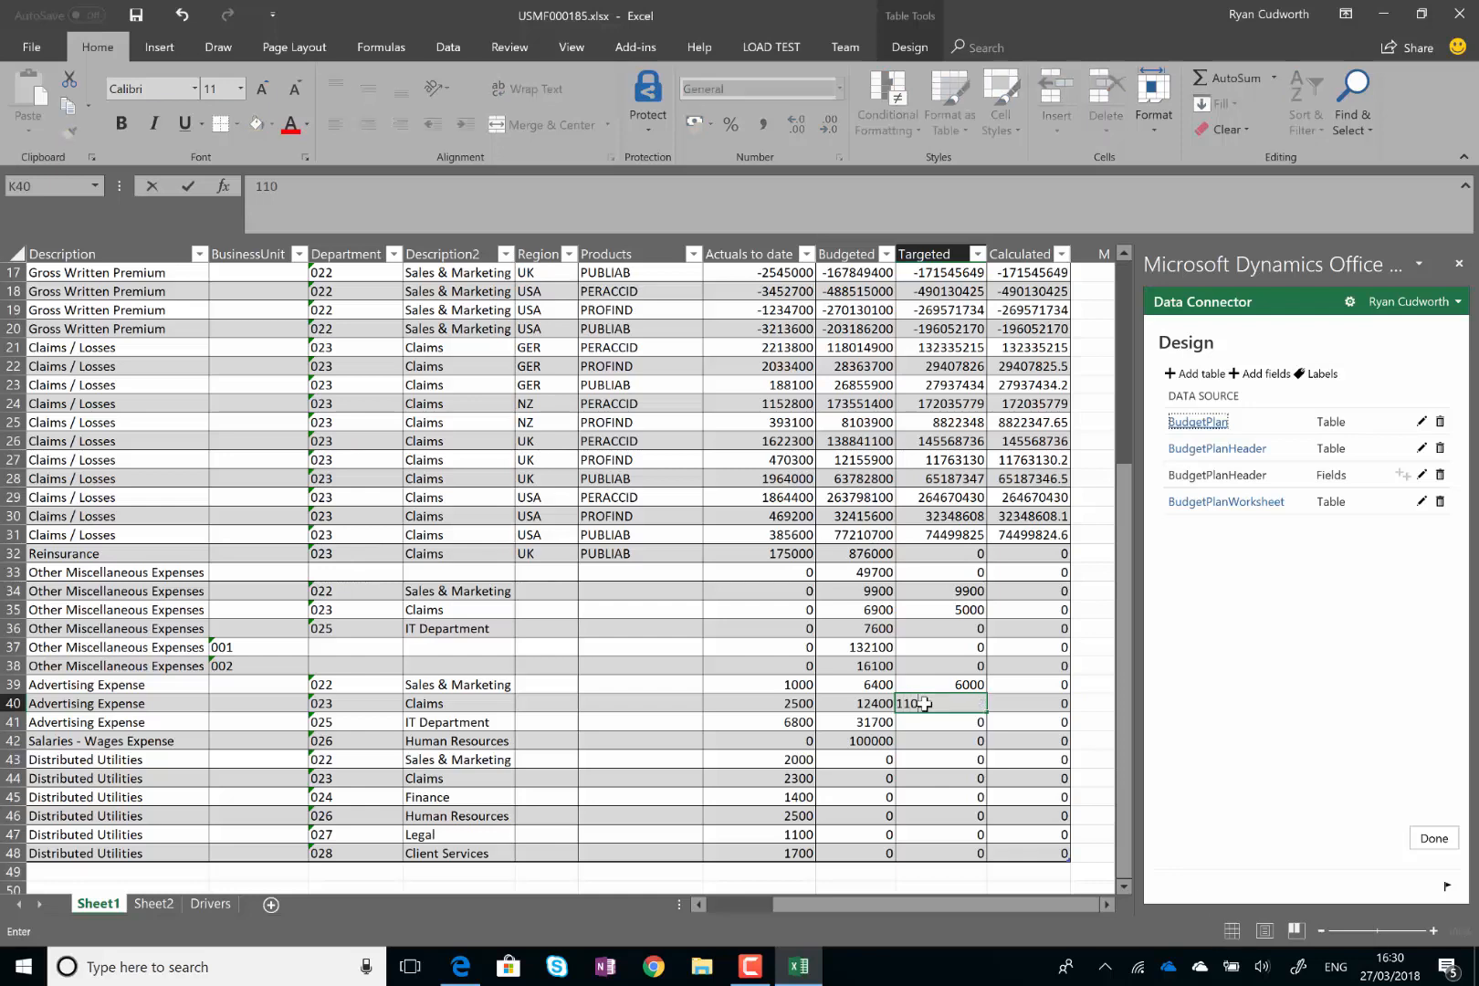
left_click(920, 717)
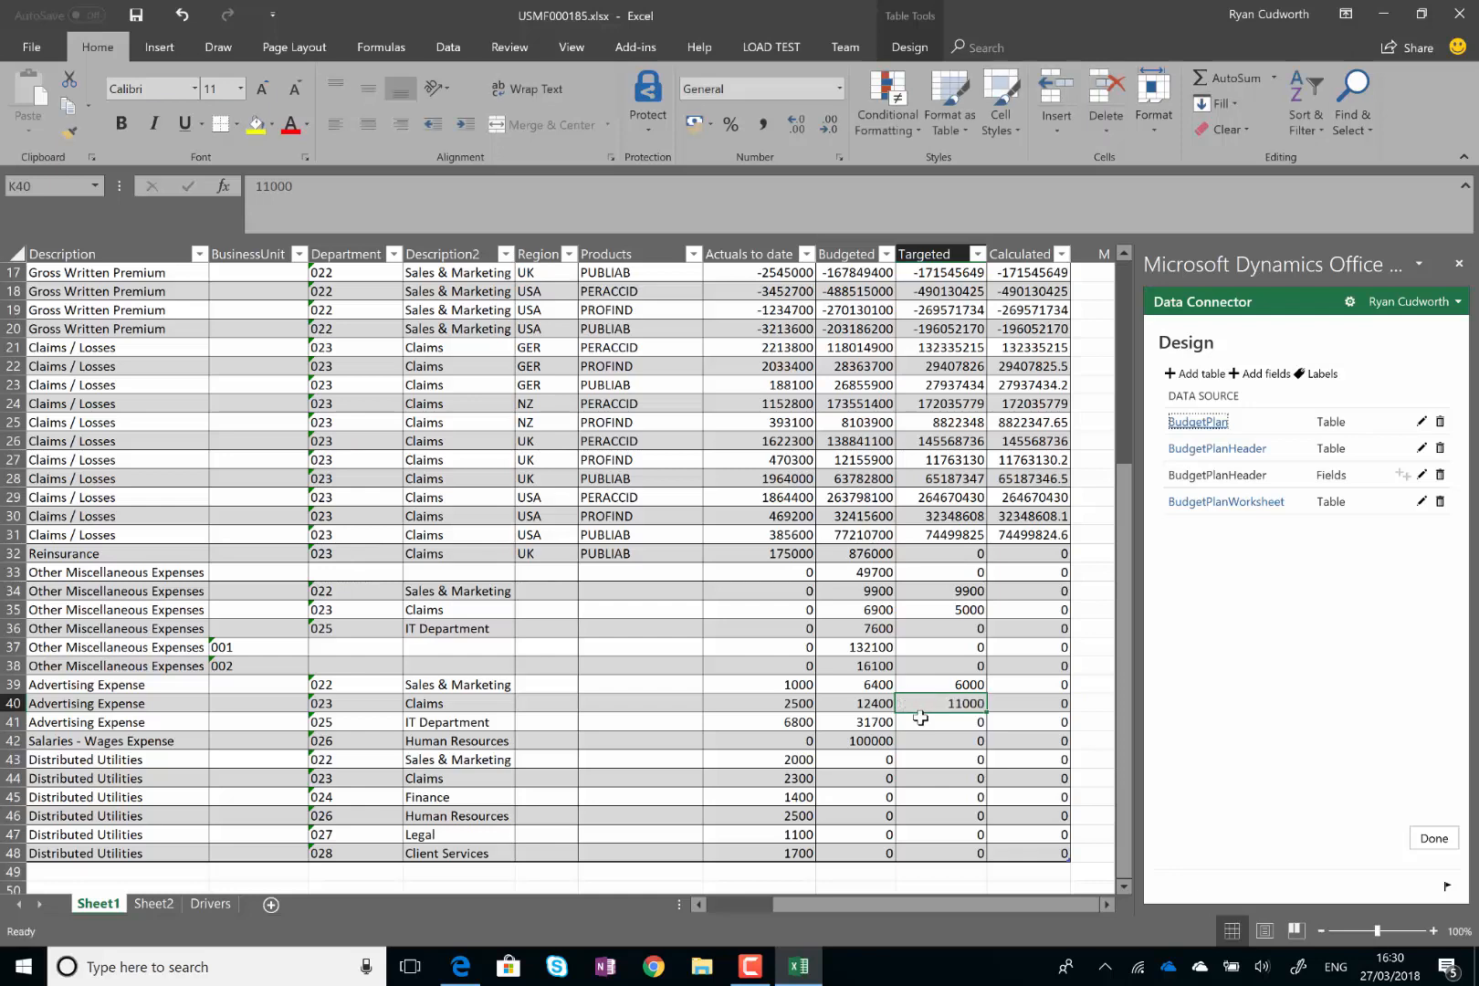
type("30000")
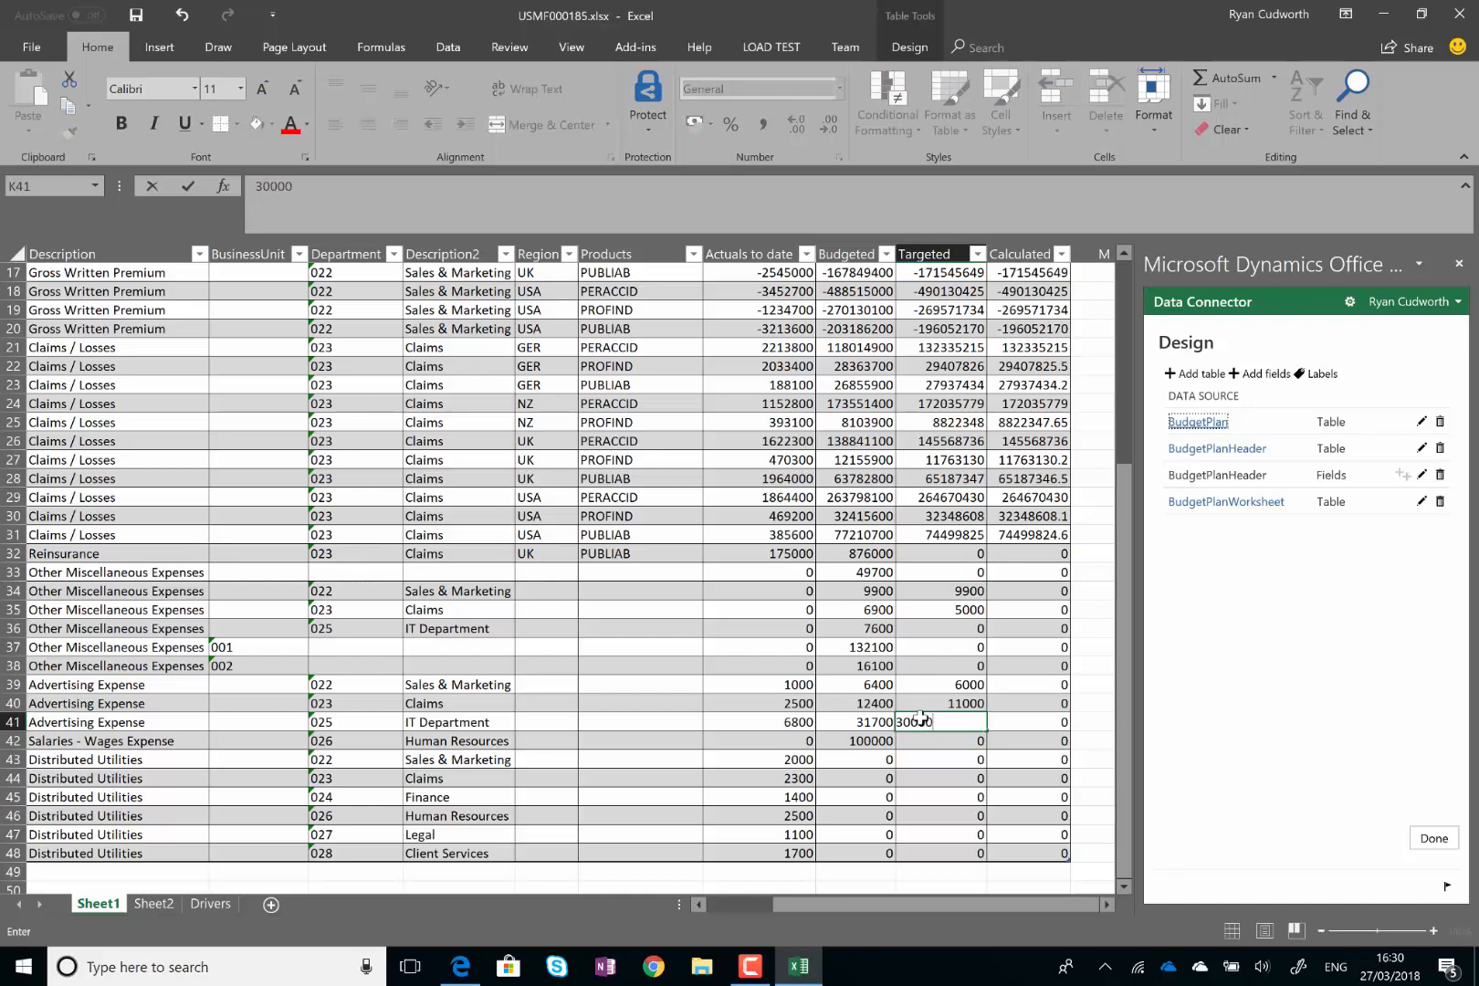
type("0")
key("BackSpace")
key("Tab")
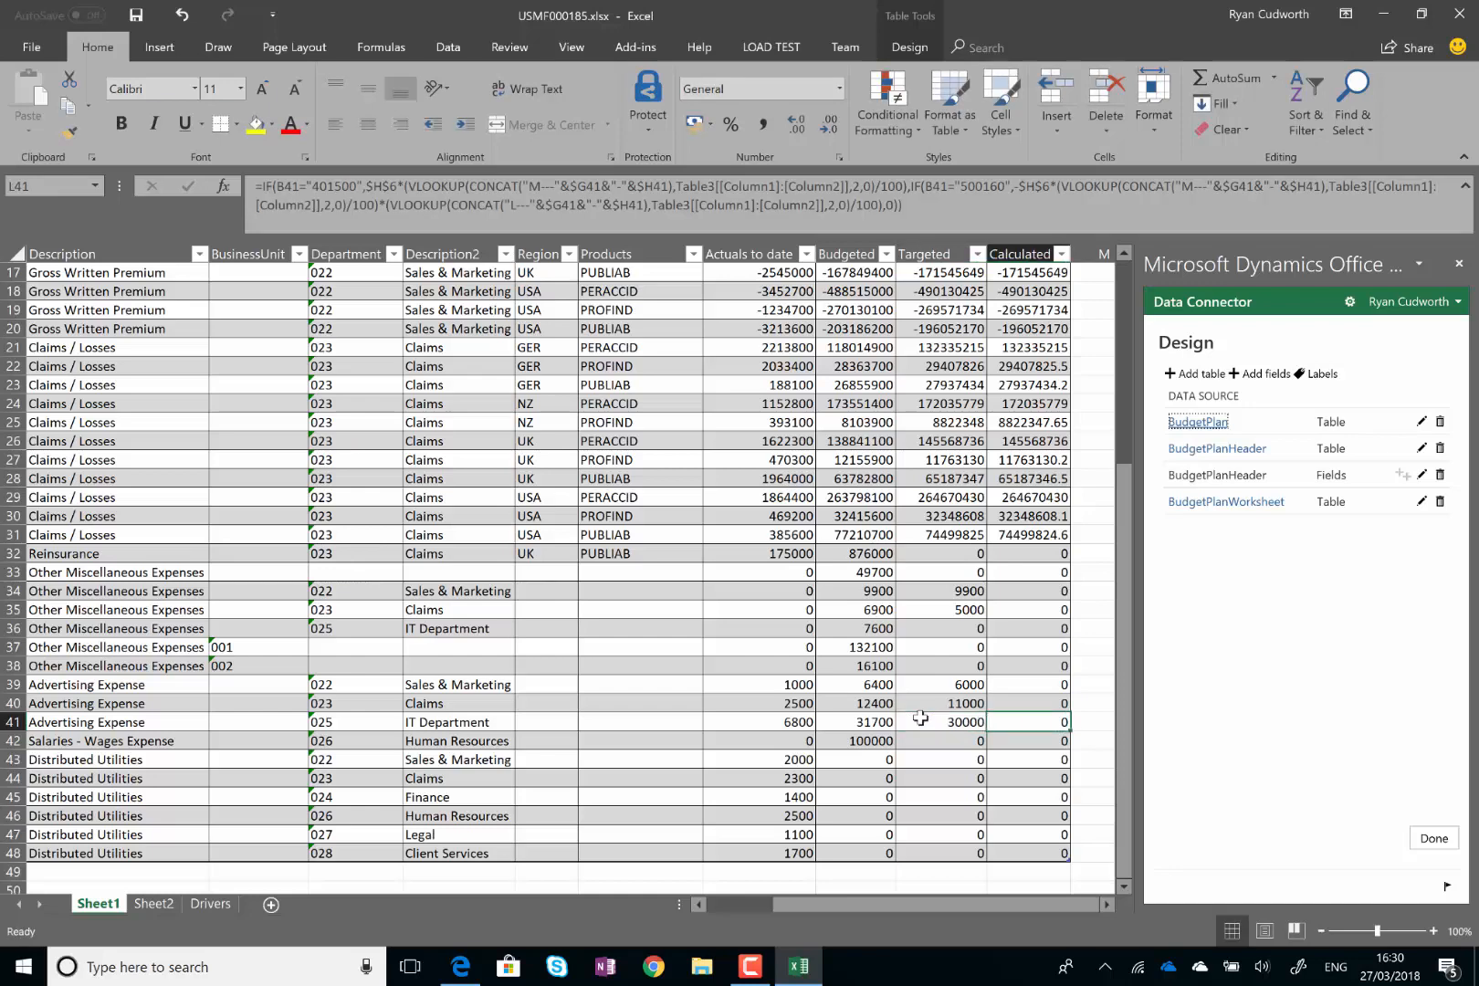
Finish the Data Connector design and publish all data source changes, agreeing to revert changes to read-only fields
left_click_drag(1121, 504, 1128, 291)
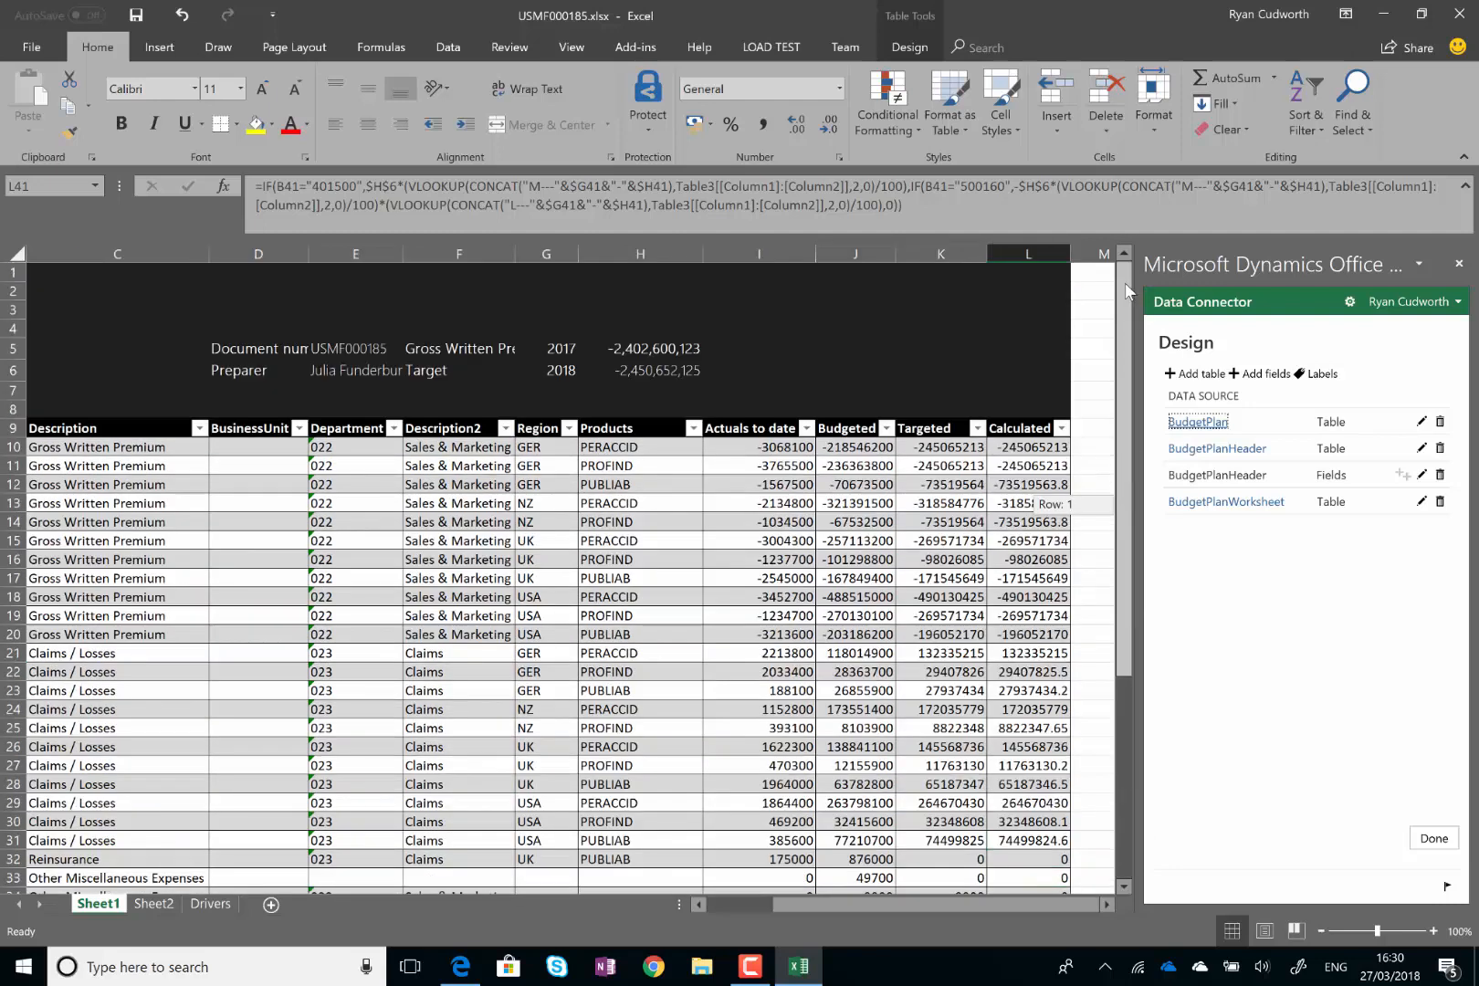
left_click(1435, 841)
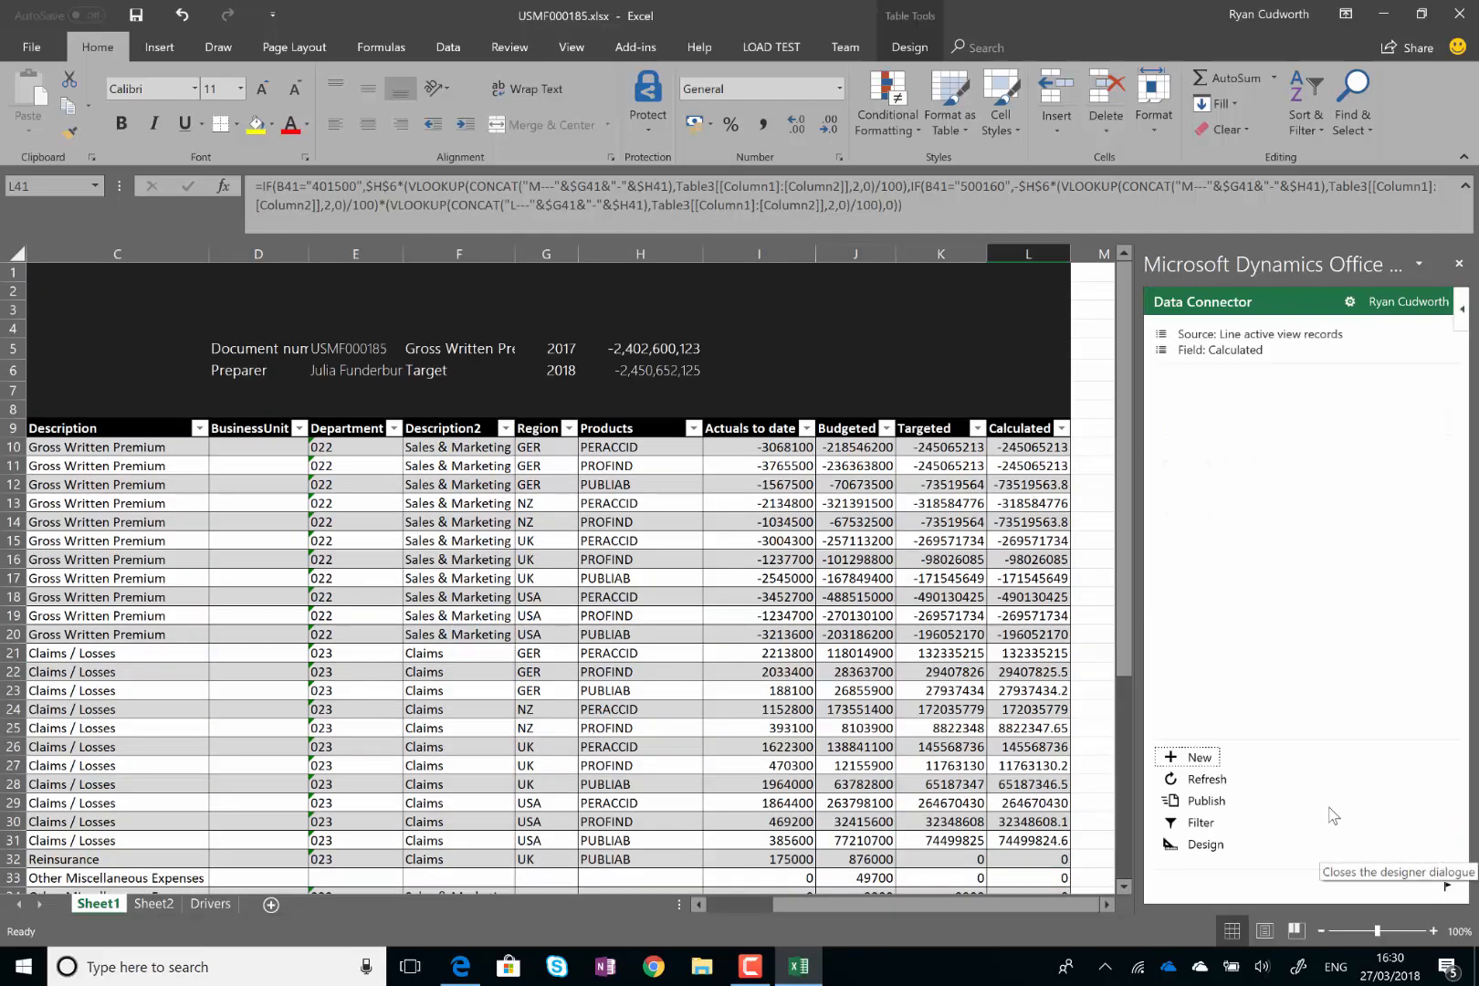
left_click(1217, 809)
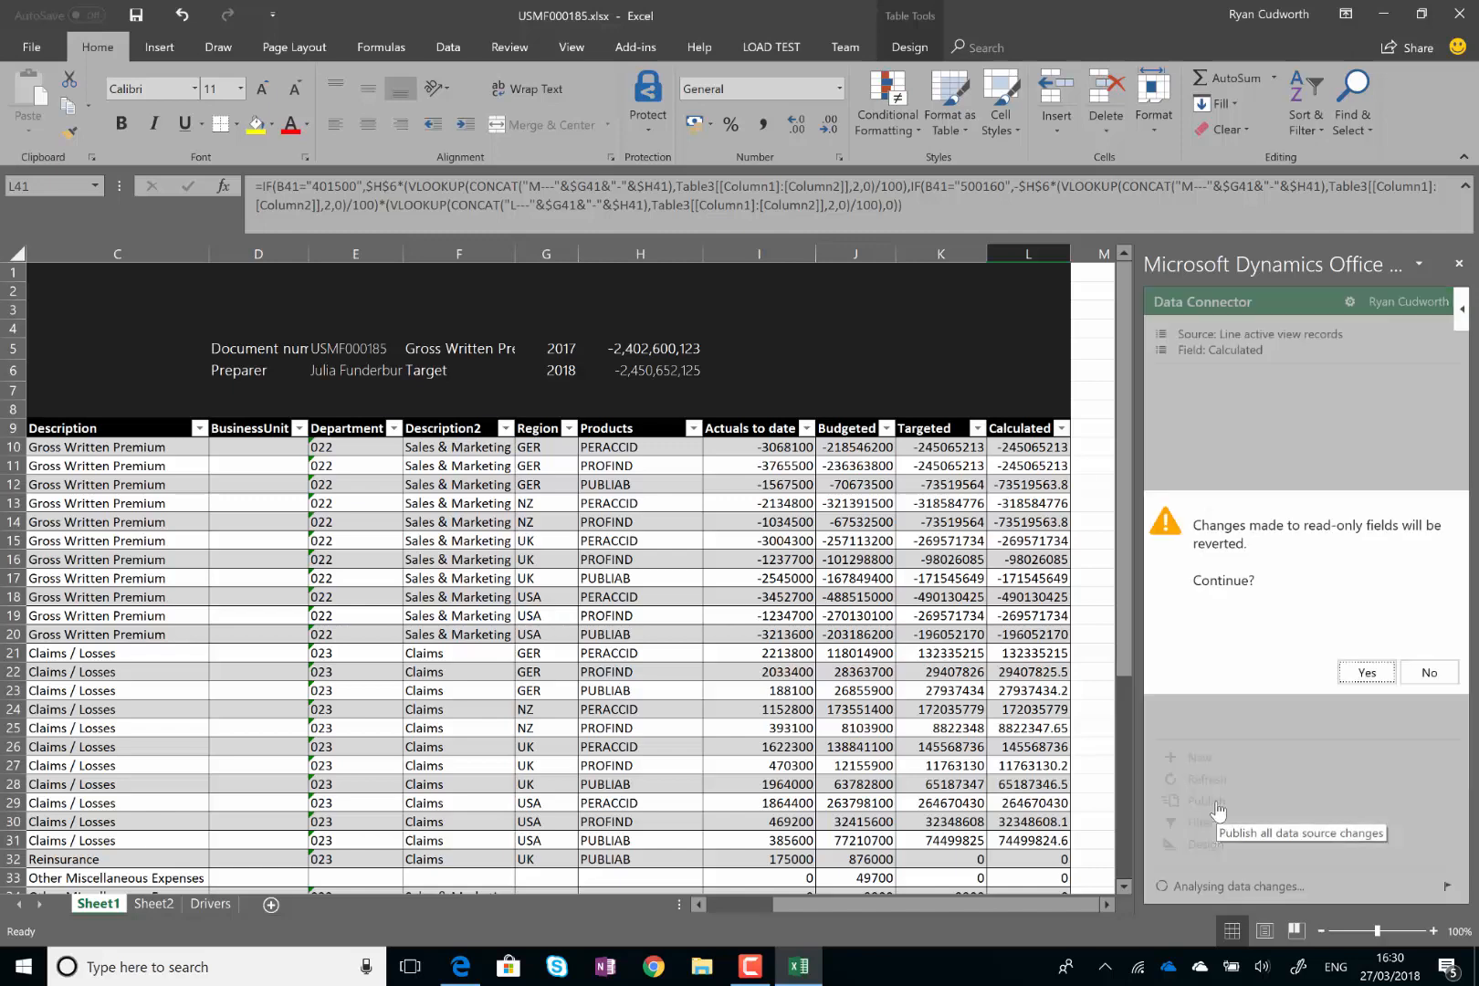
left_click(1360, 675)
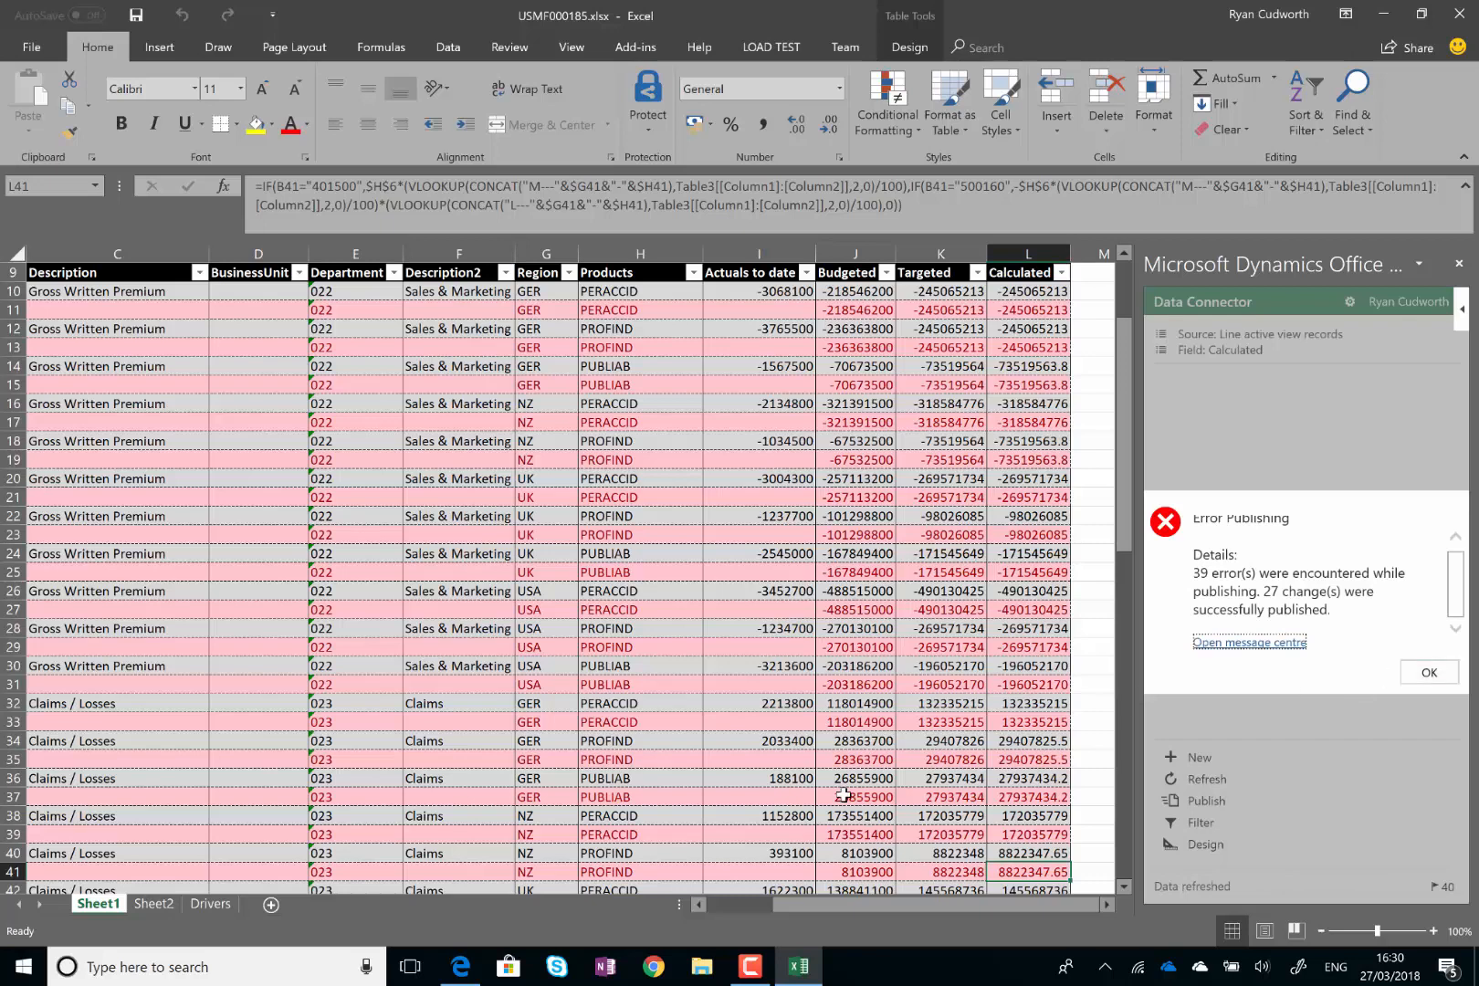
left_click(748, 969)
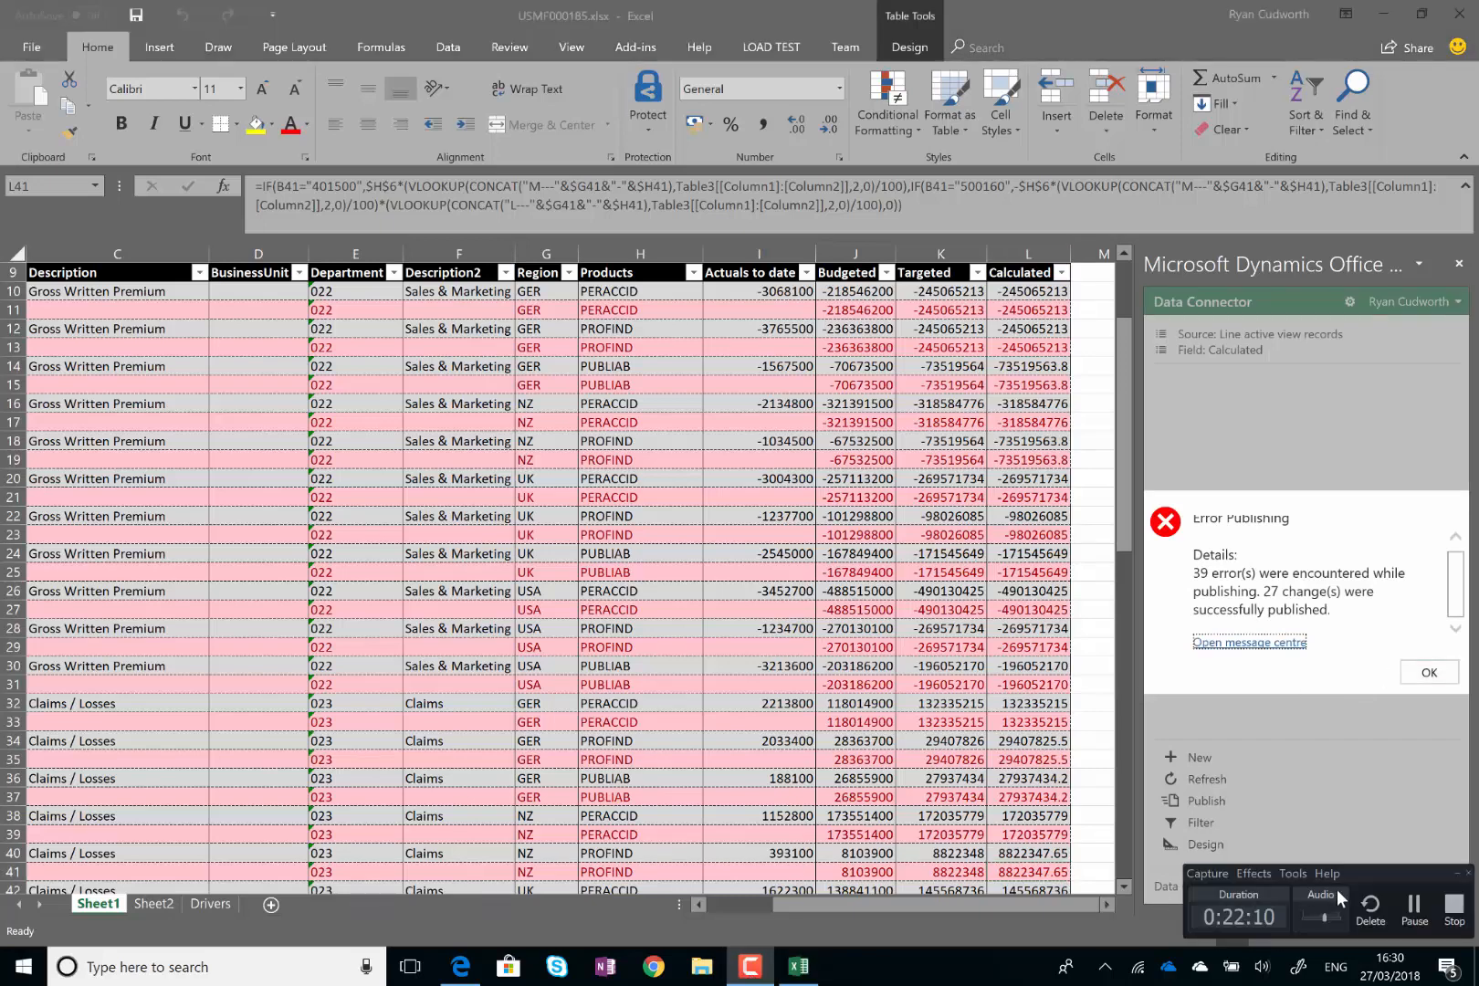
left_click(1412, 913)
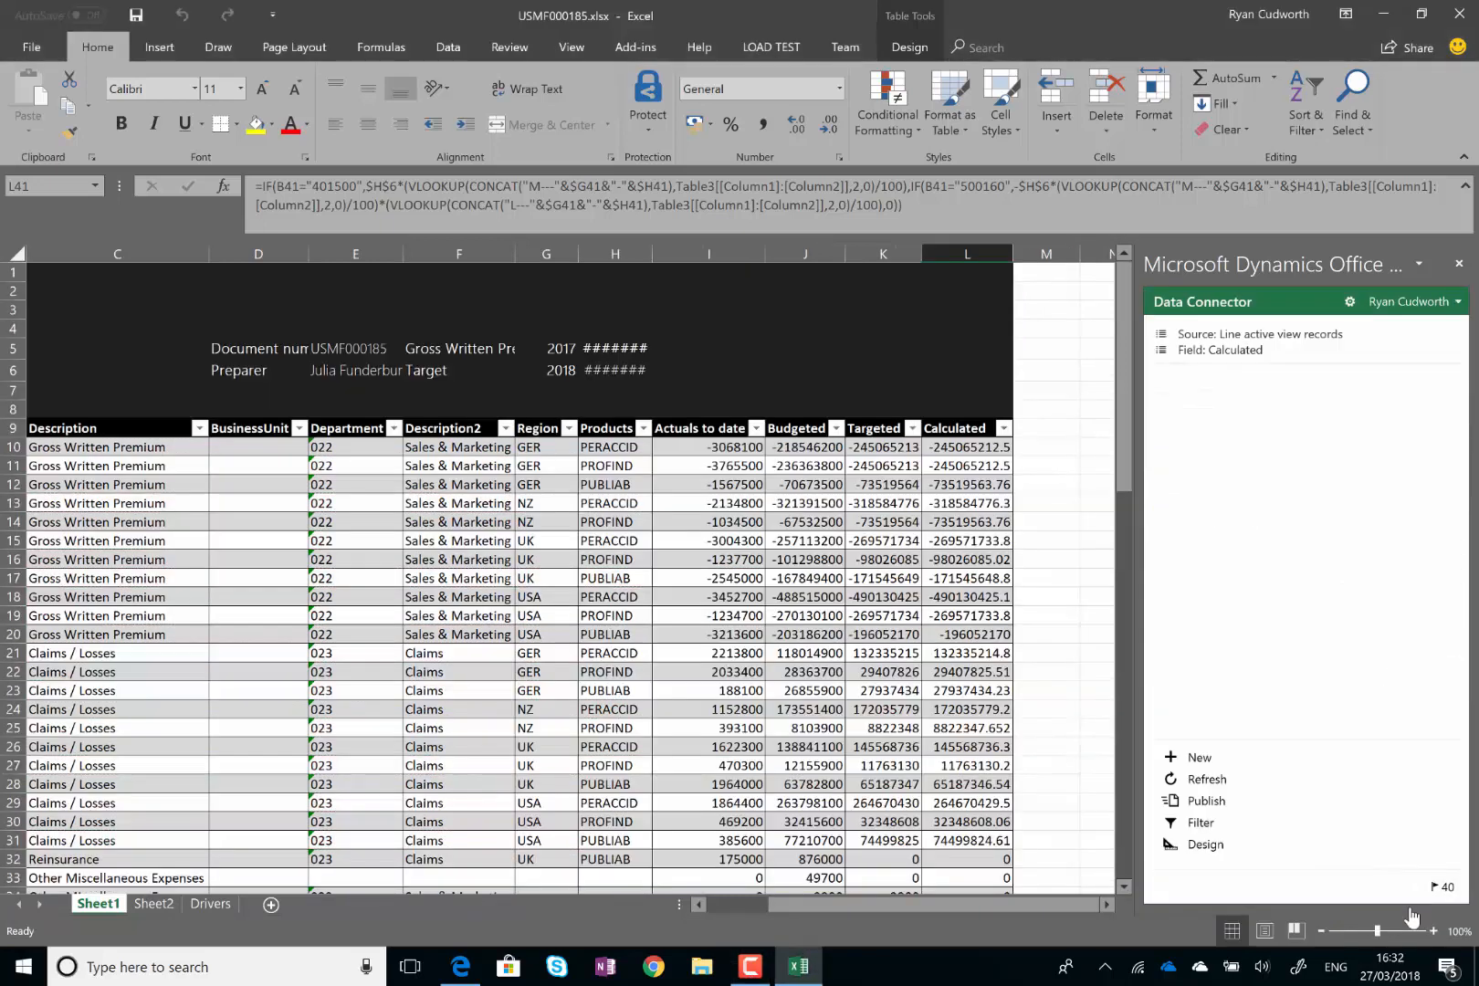
Refresh the worksheet through the Data Connector and review the Targeted amounts on Sheet1
left_click(1207, 781)
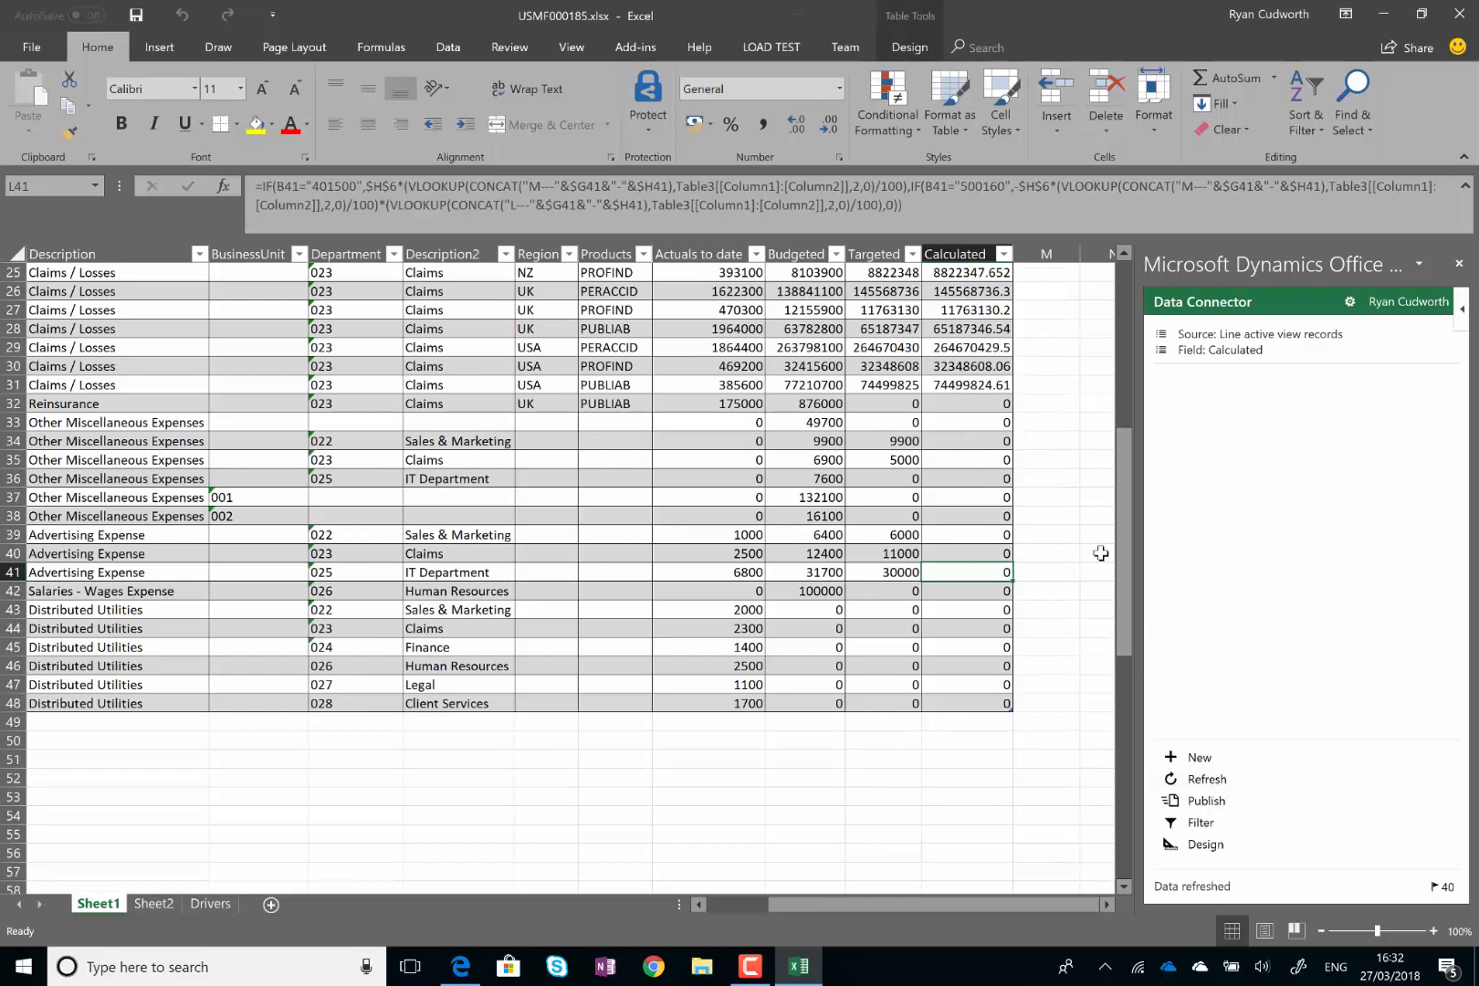
left_click_drag(1121, 555, 1125, 356)
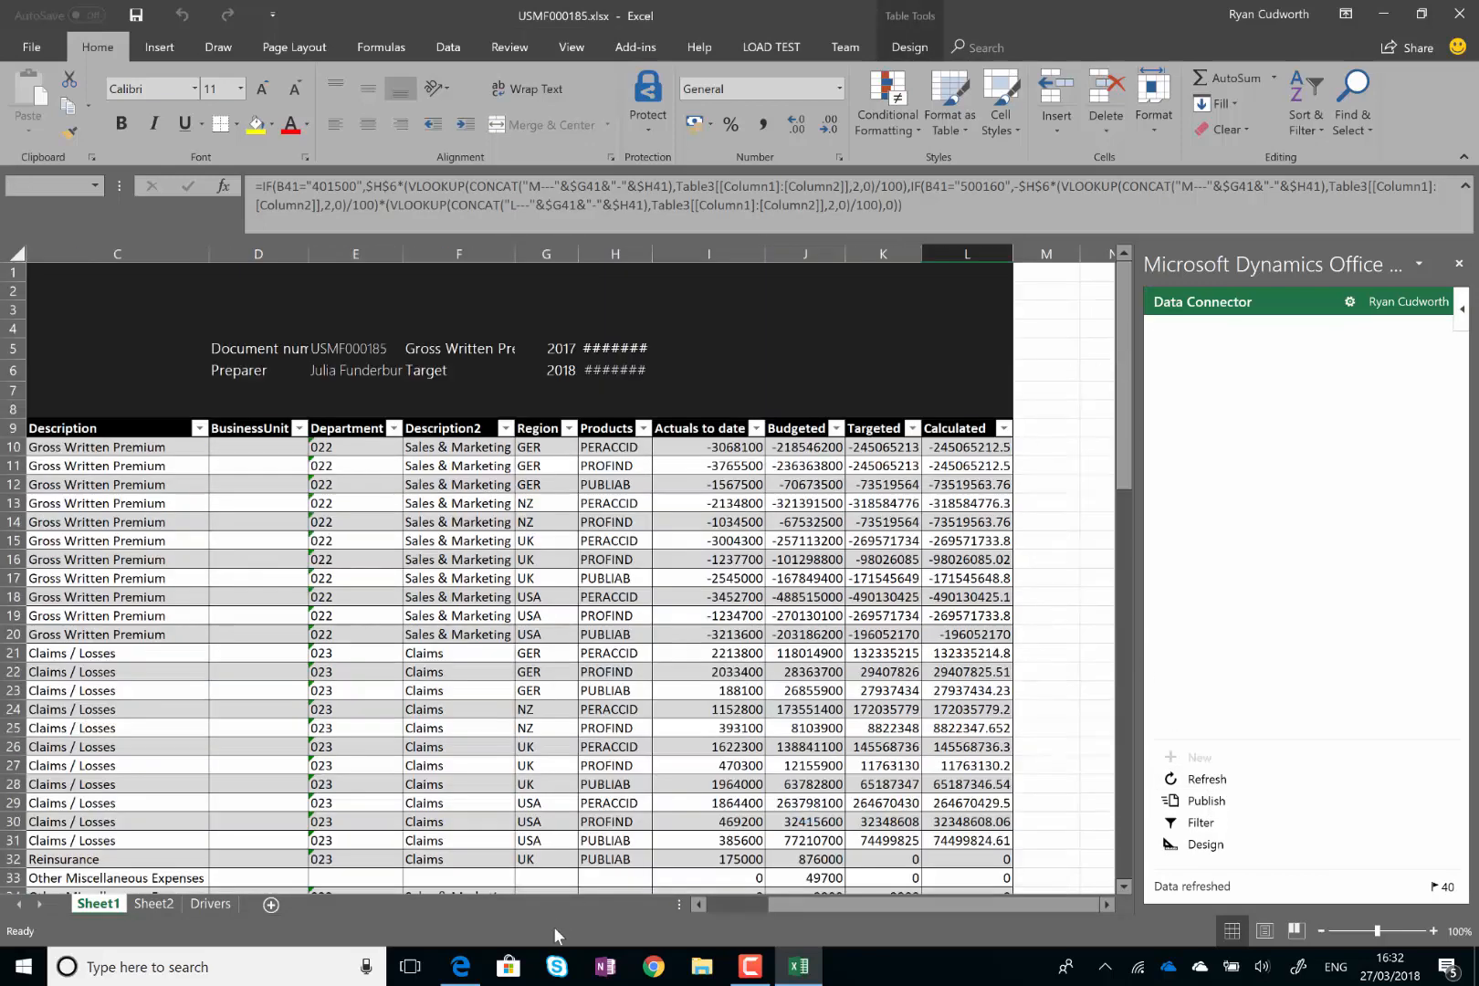
Switch to Dynamics in Edge and review the Targeted amounts across the Forecast Plan 2018 budget plan lines
left_click(462, 967)
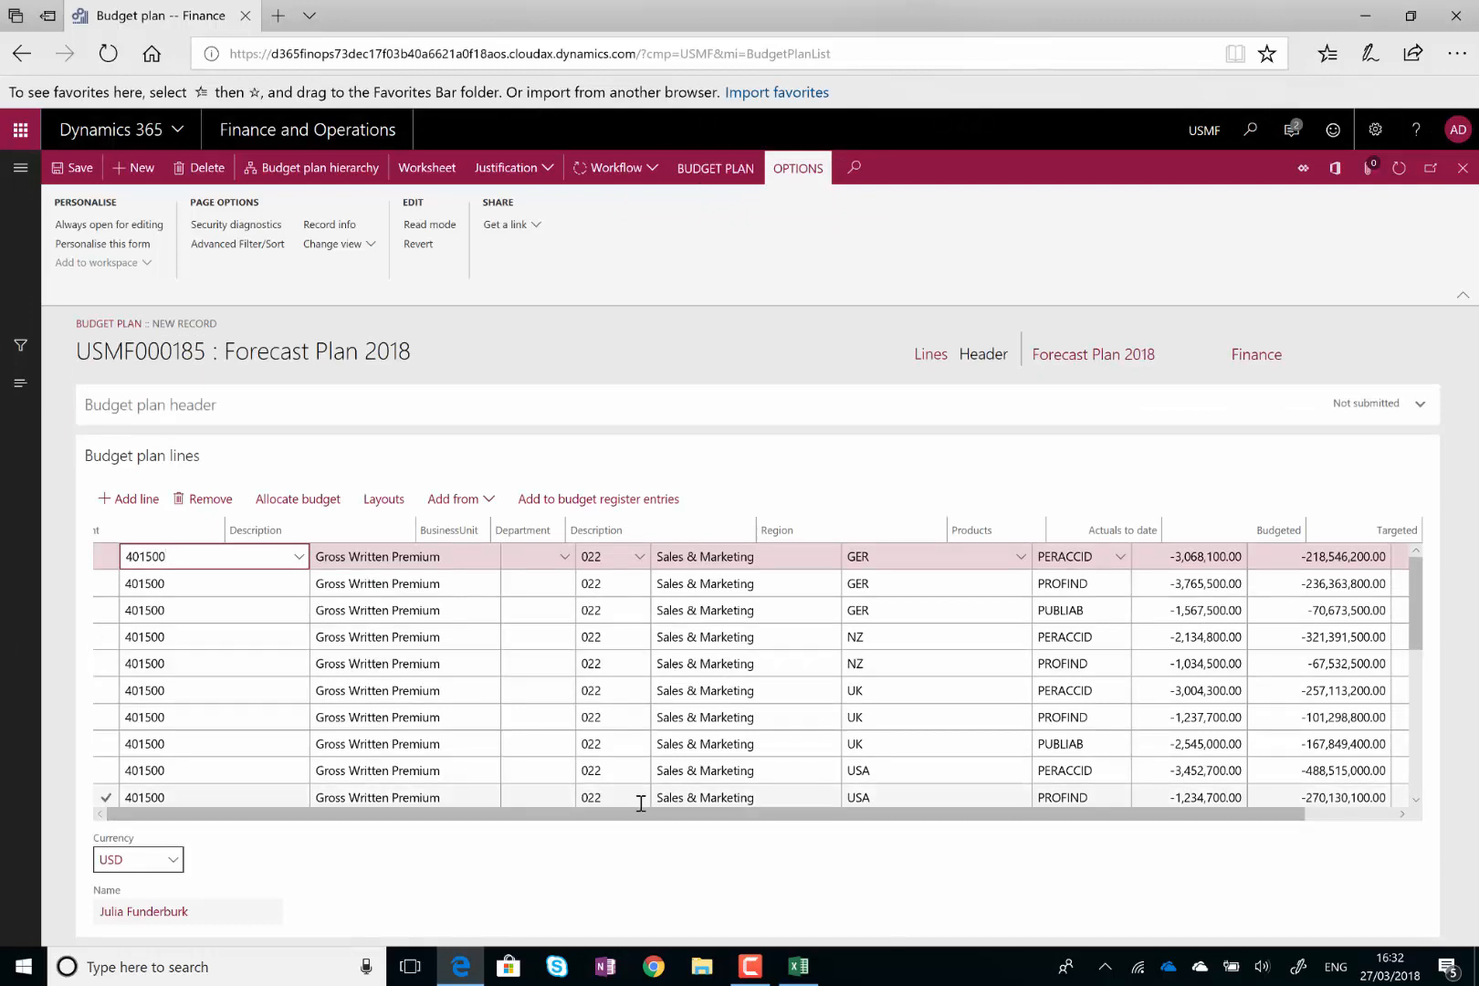
left_click_drag(643, 815, 851, 822)
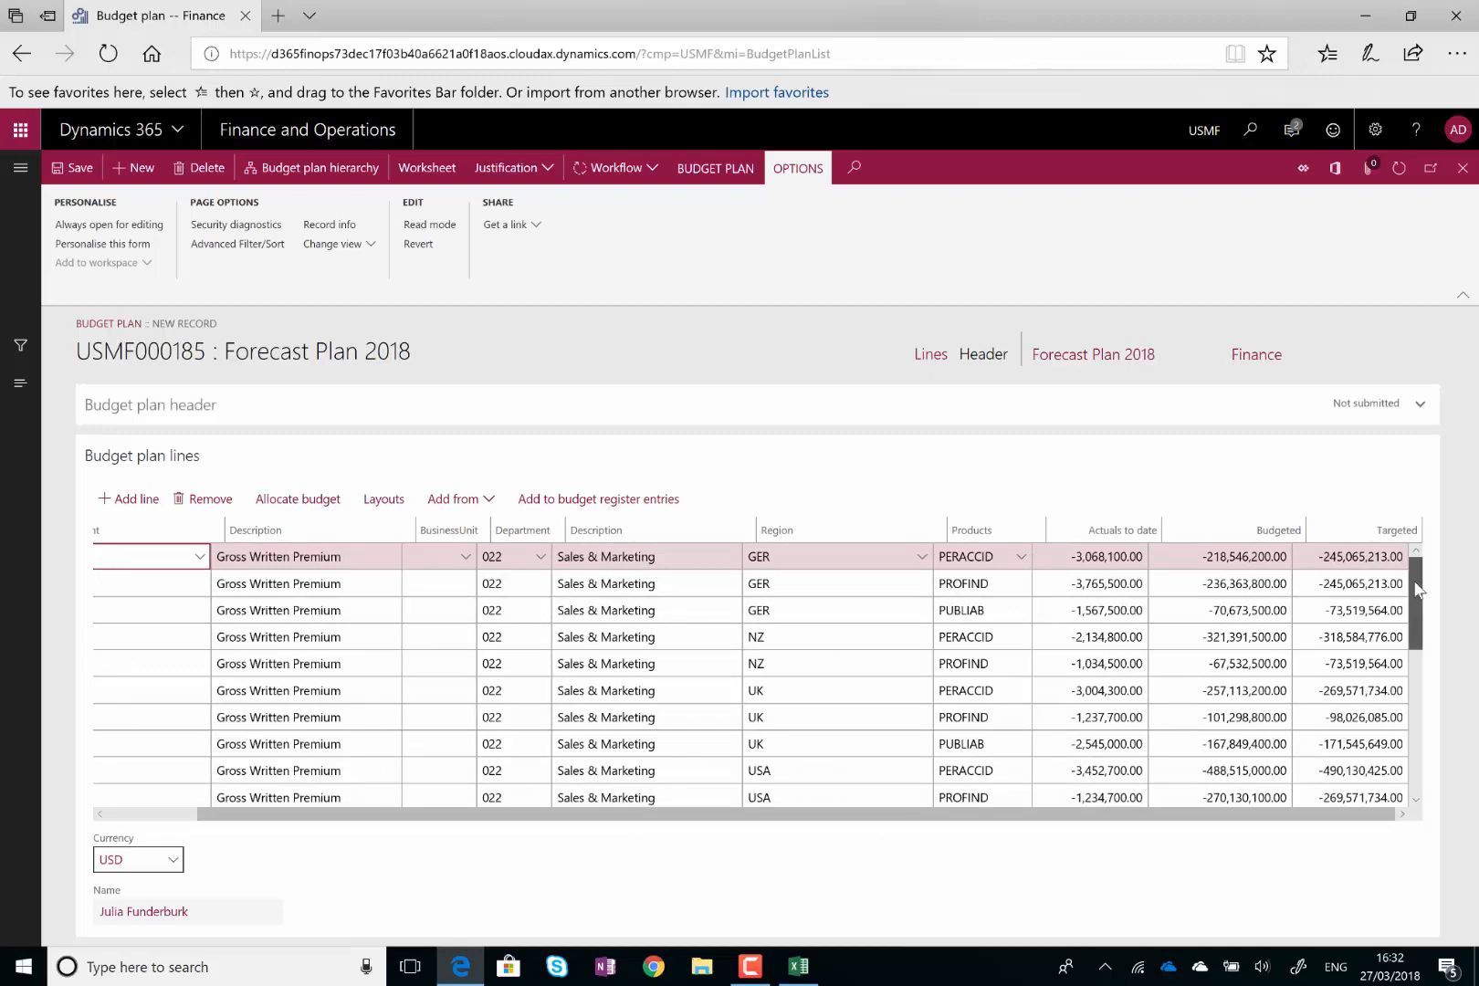
left_click_drag(1417, 589, 1421, 733)
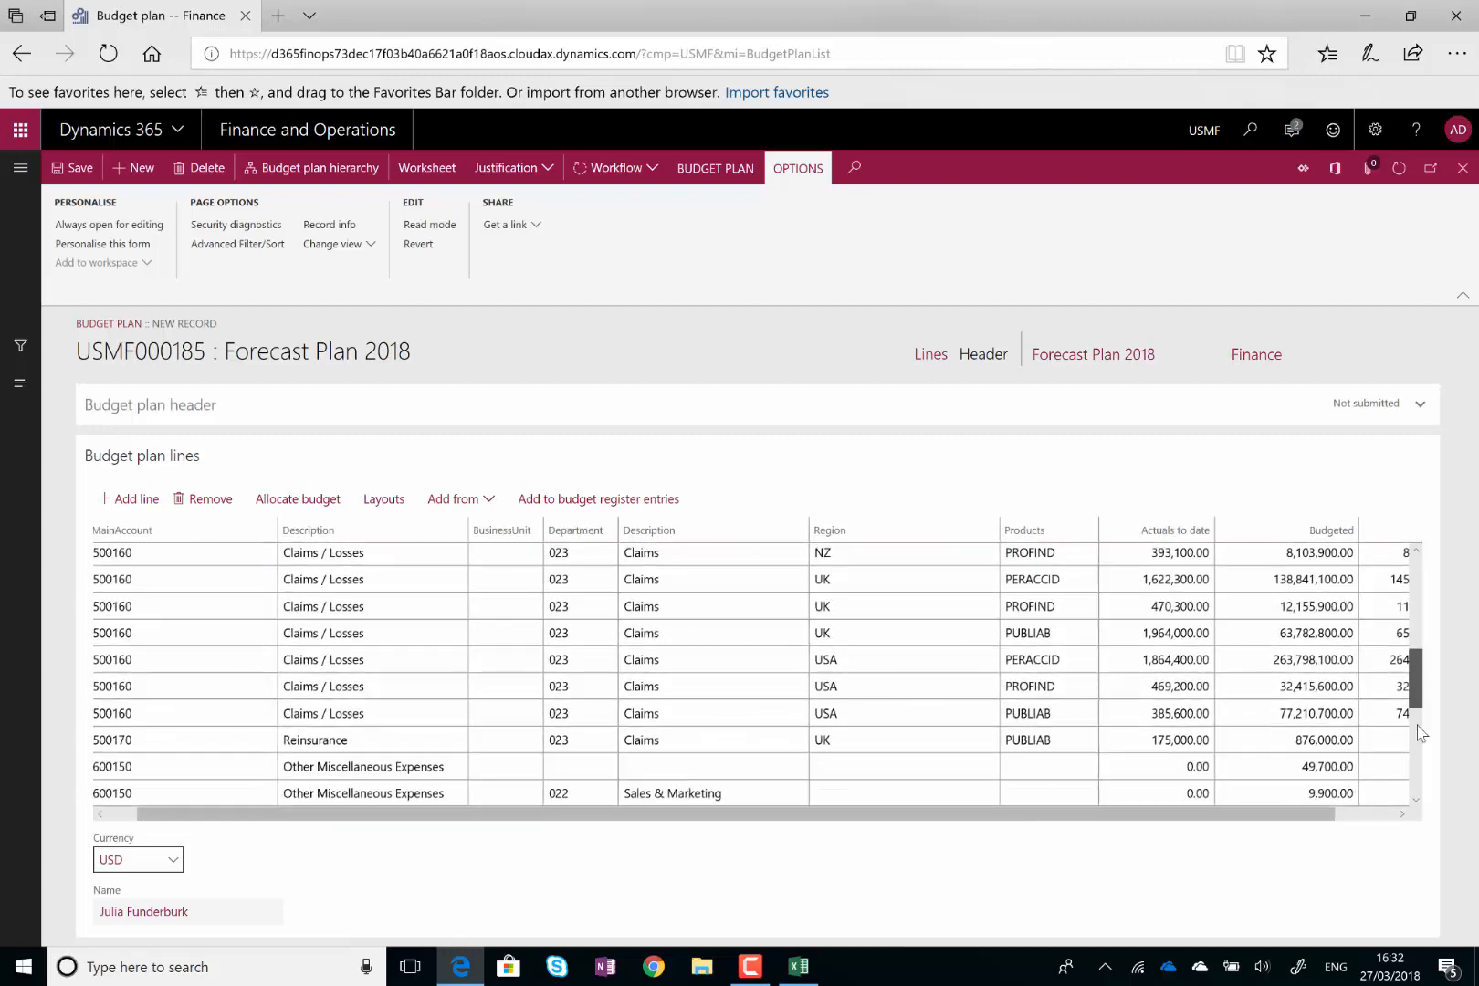
left_click(1418, 728)
left_click_drag(1304, 816, 1378, 809)
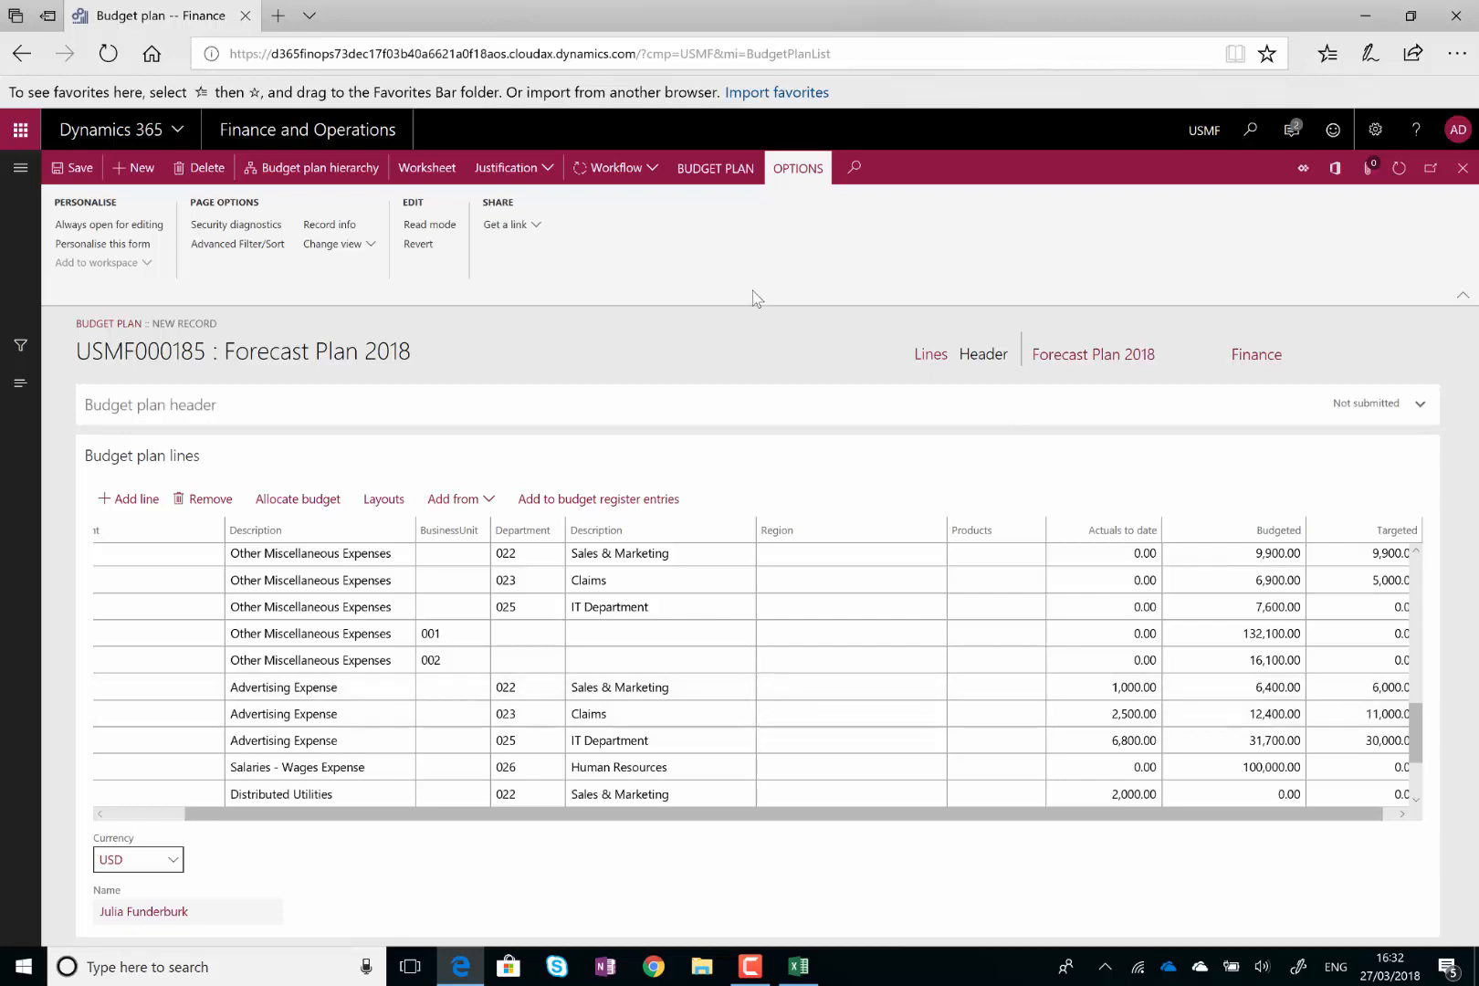
Submit the Forecast Plan 2018 budget plan to its workflow with the comment "Please review and Submit"
left_click(654, 171)
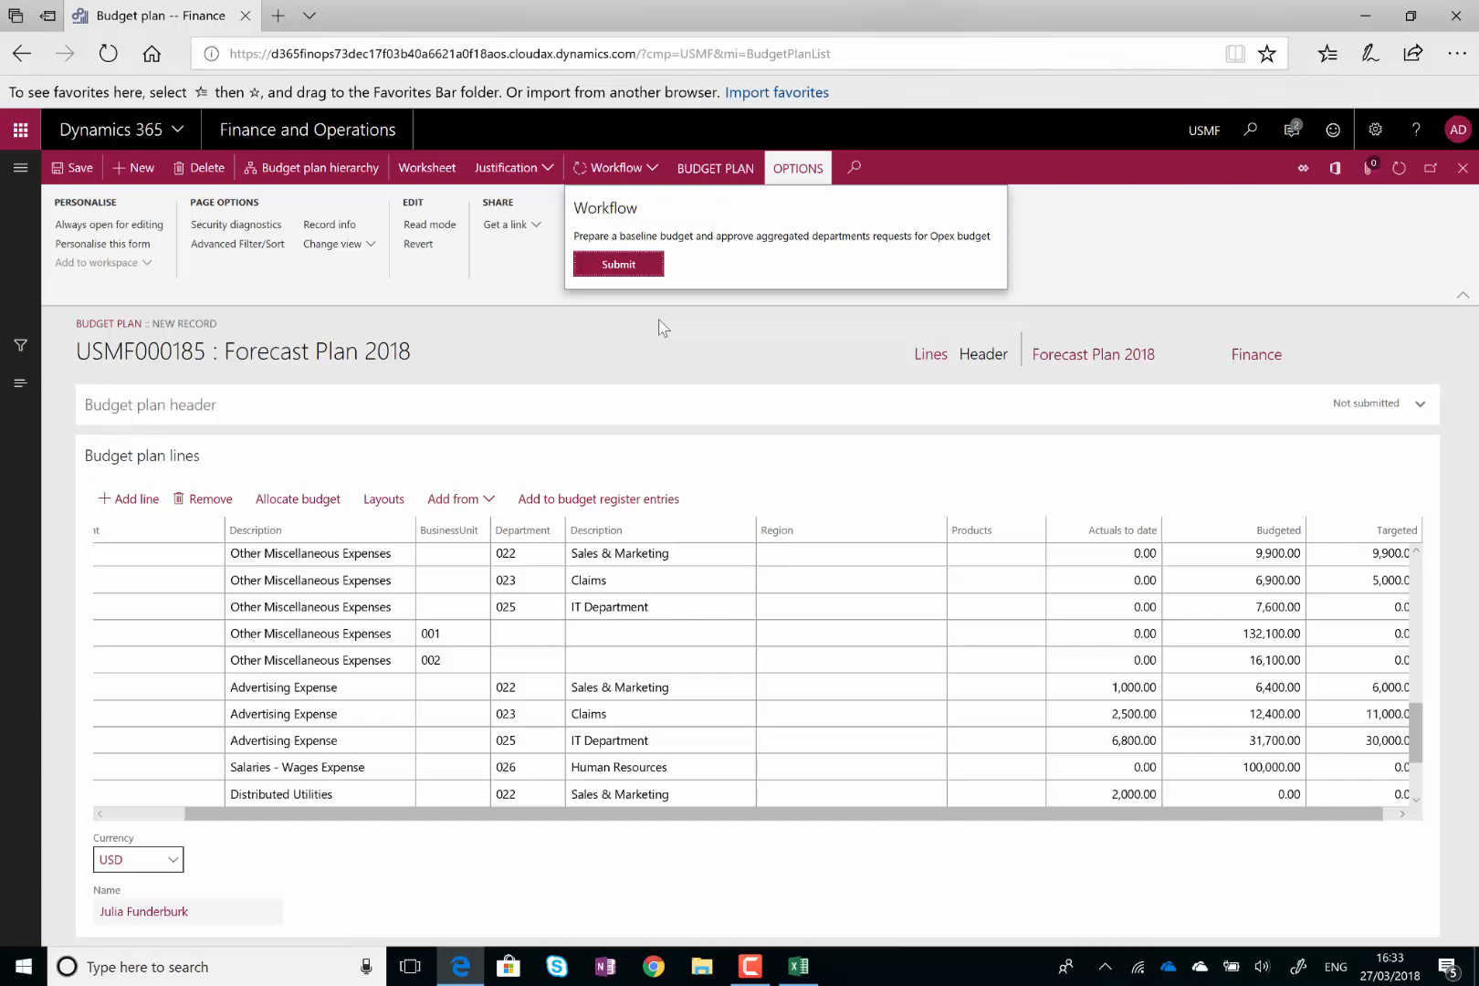
left_click(626, 270)
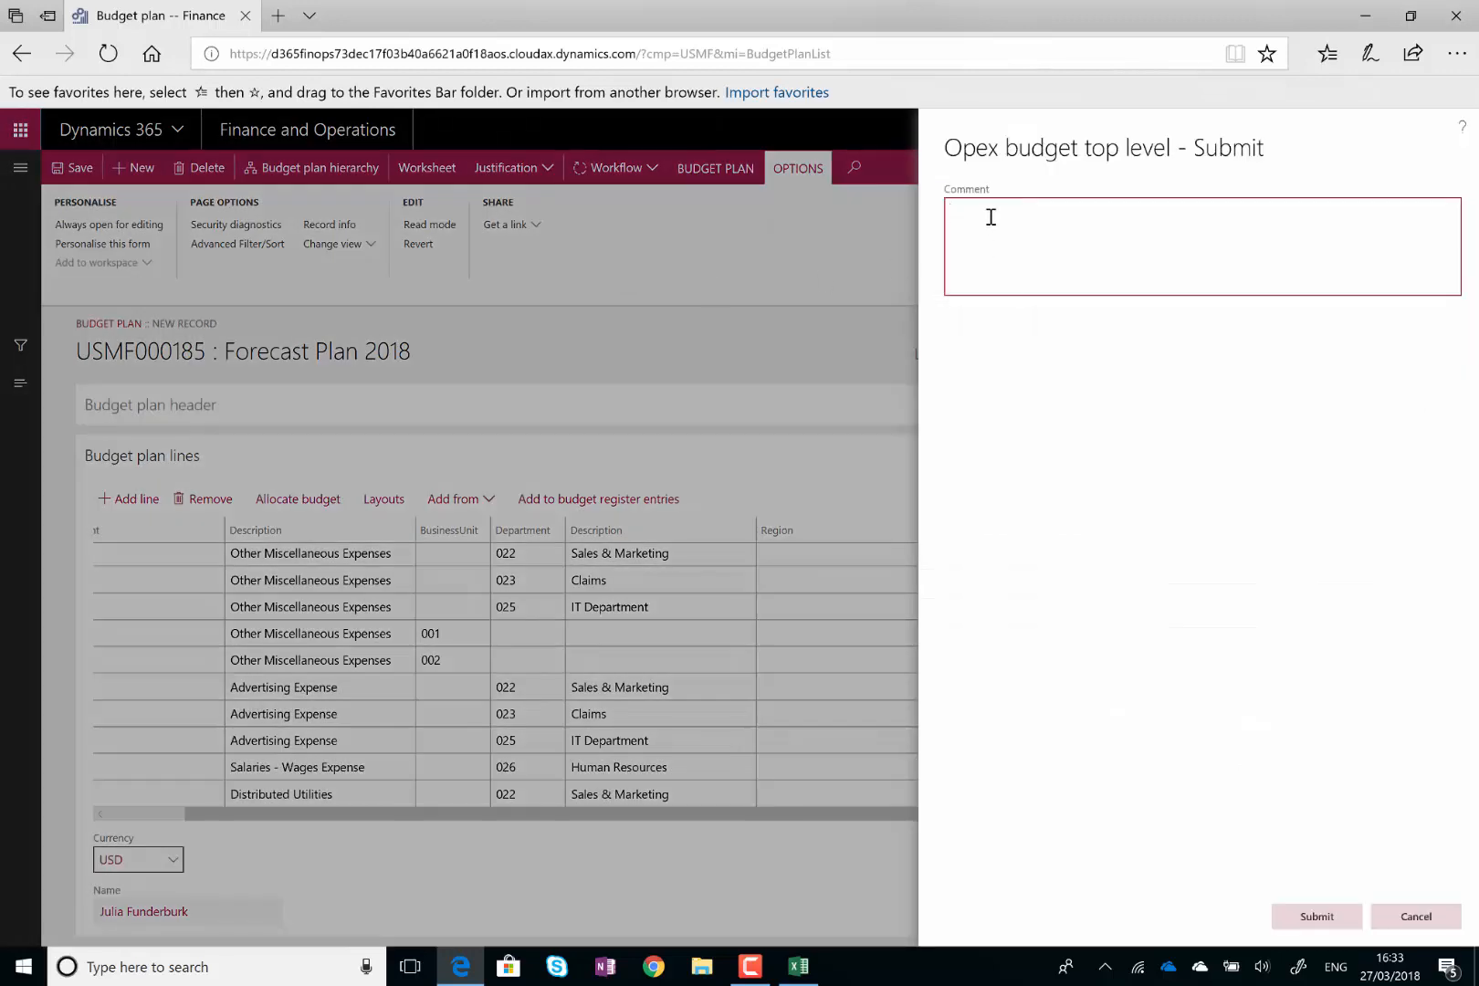
type("Please review and SUbmit")
left_click(1059, 212)
key("BackSpace")
type("u")
left_click(1325, 925)
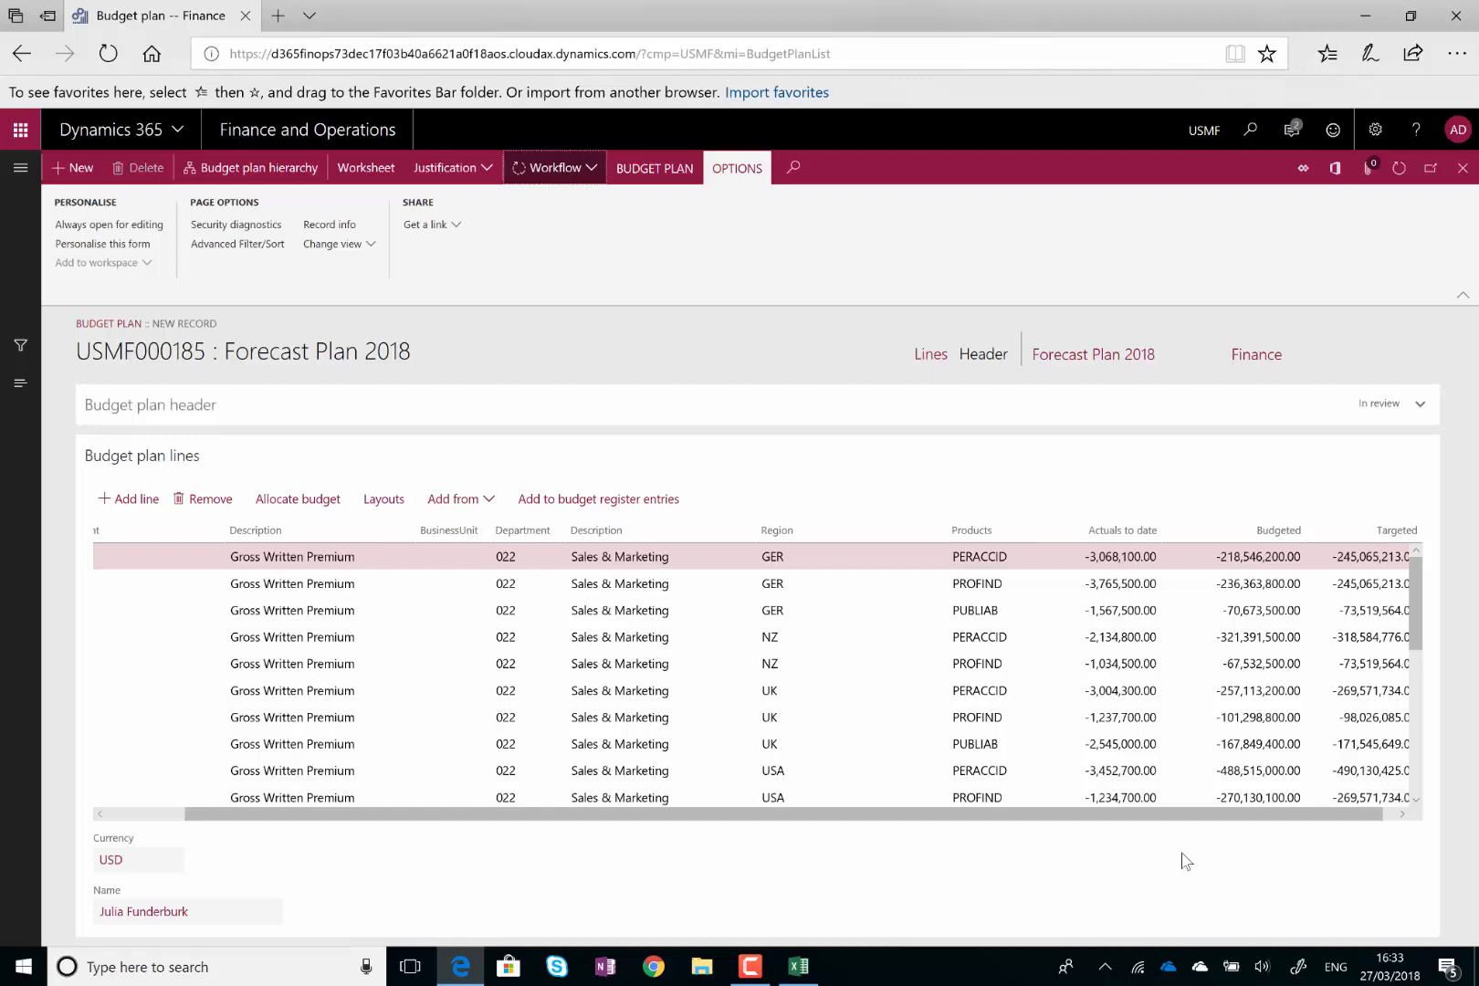
Open the Budget planning workspace from the dashboard, show the Budget plan List and refresh it
left_click(283, 145)
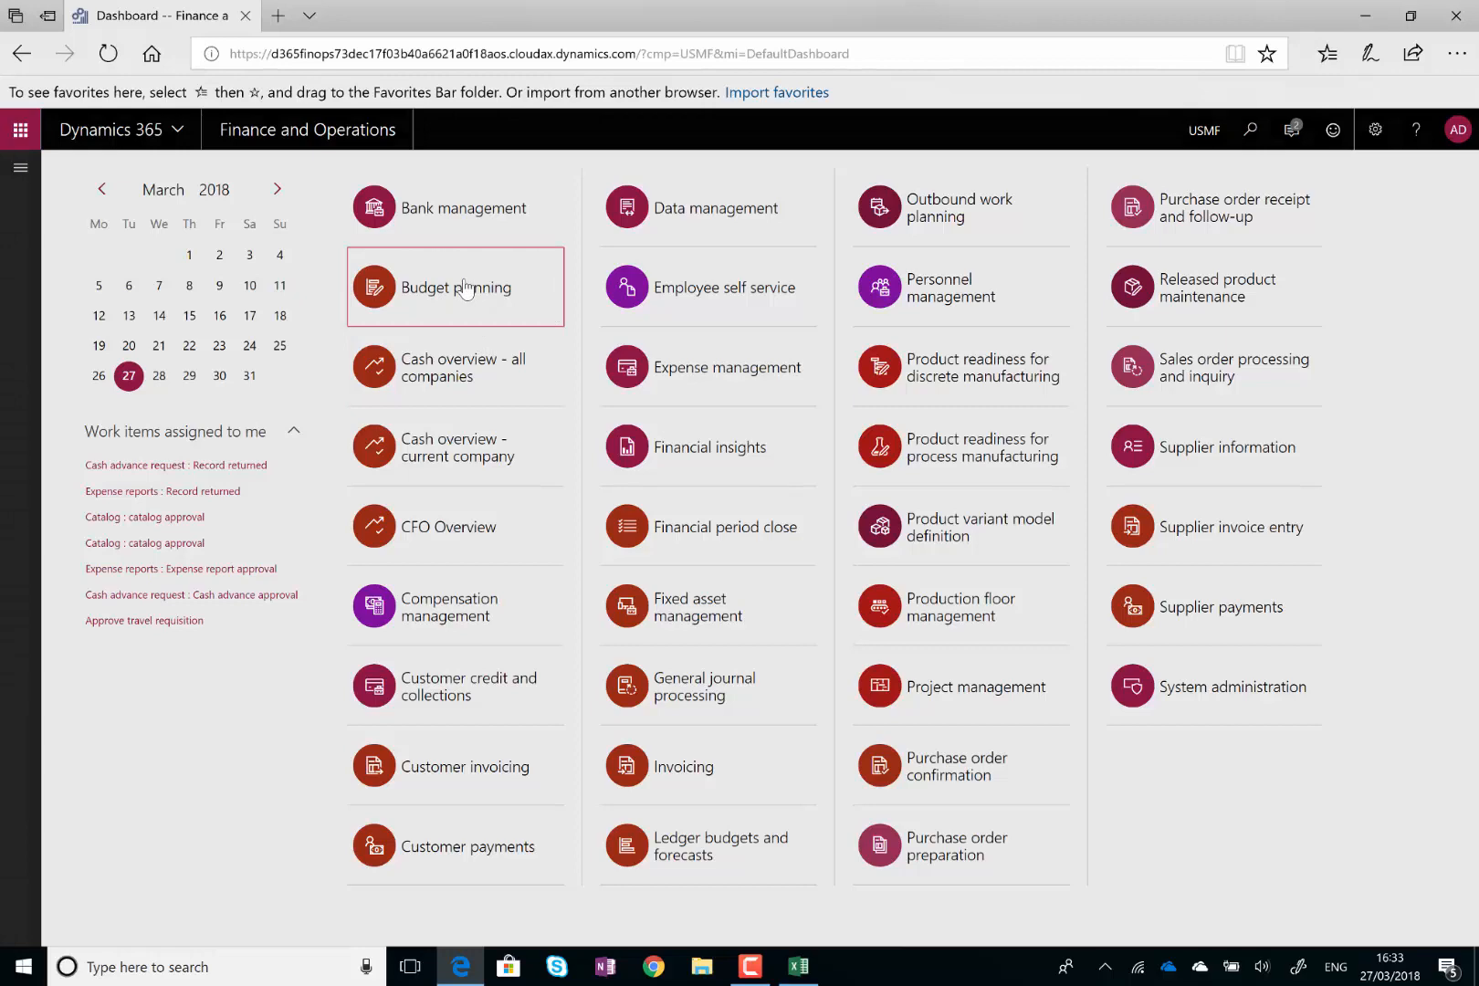
left_click(466, 289)
left_click(394, 539)
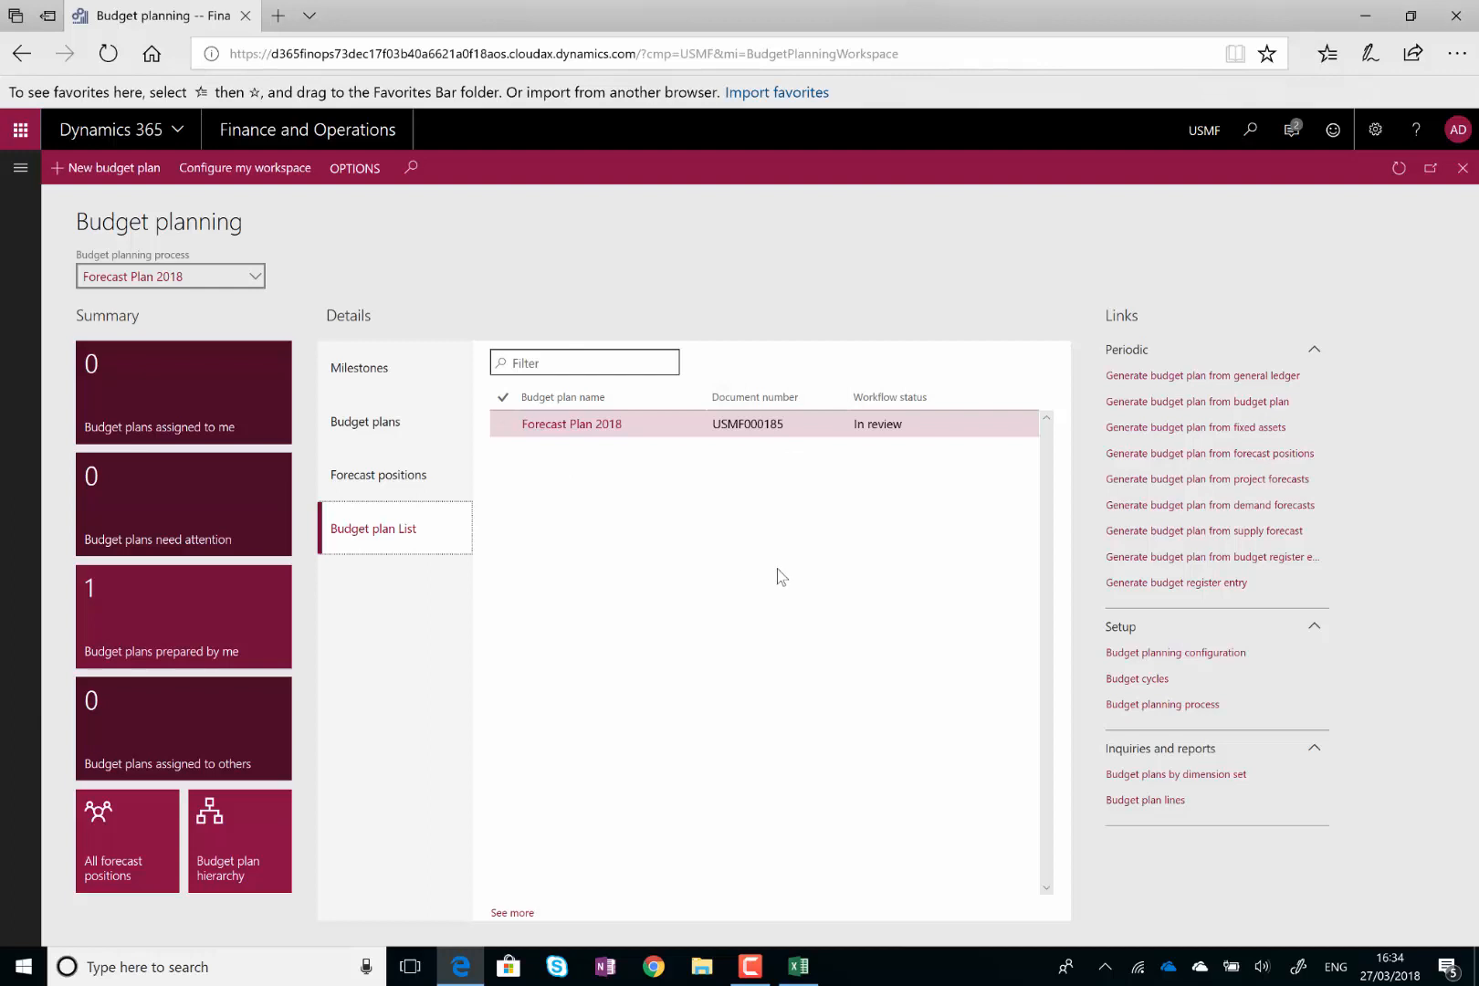
left_click(1397, 169)
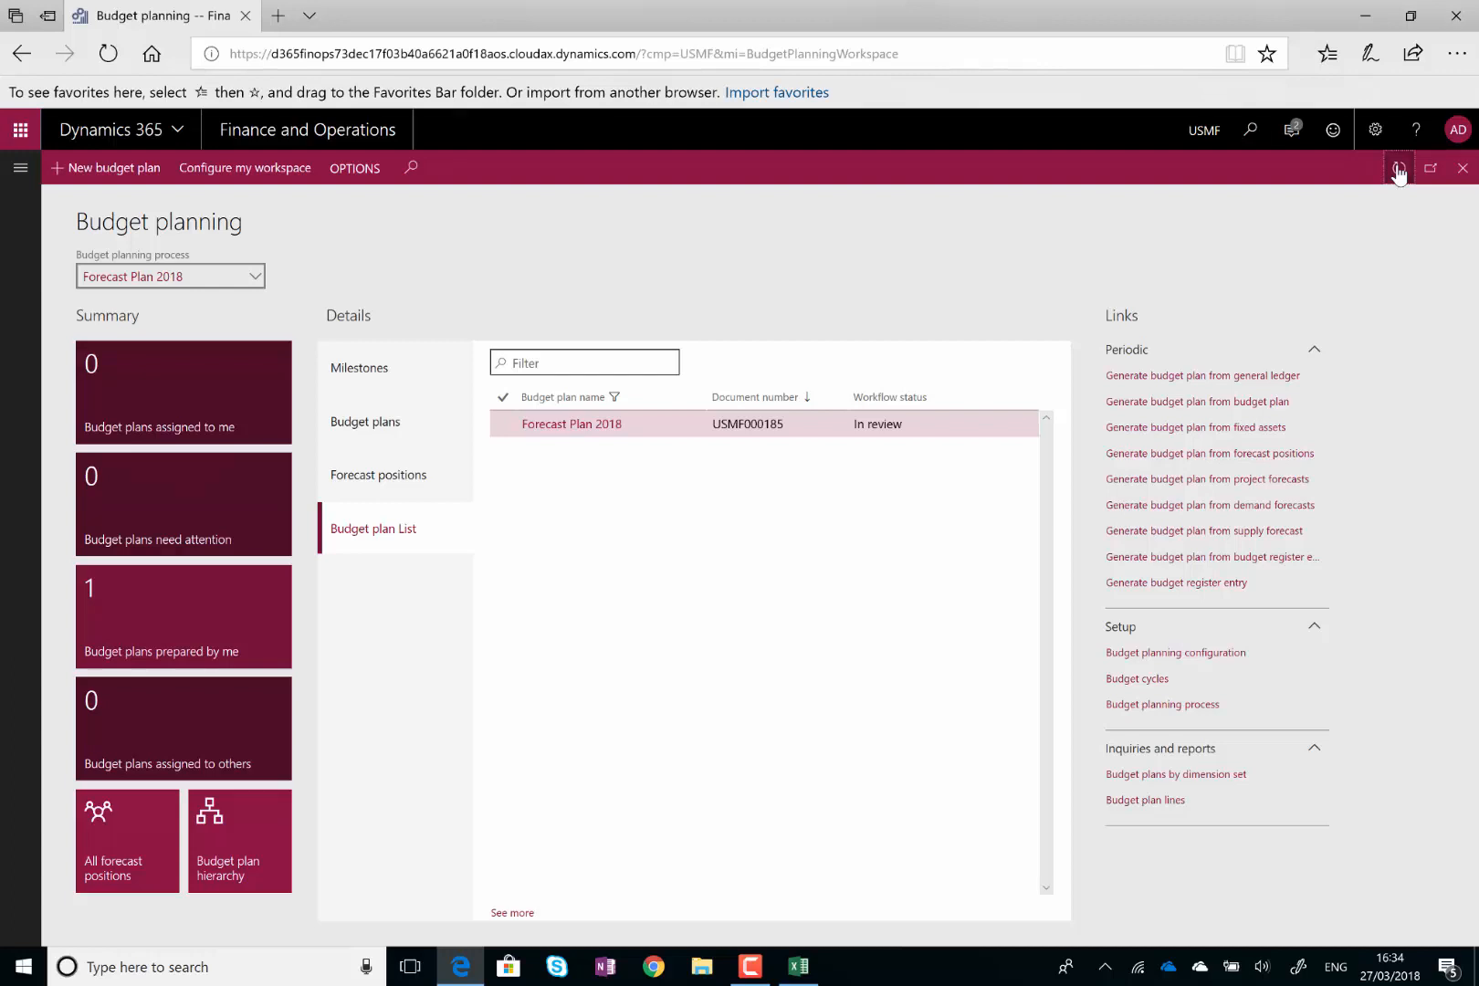
left_click(750, 966)
left_click(1413, 913)
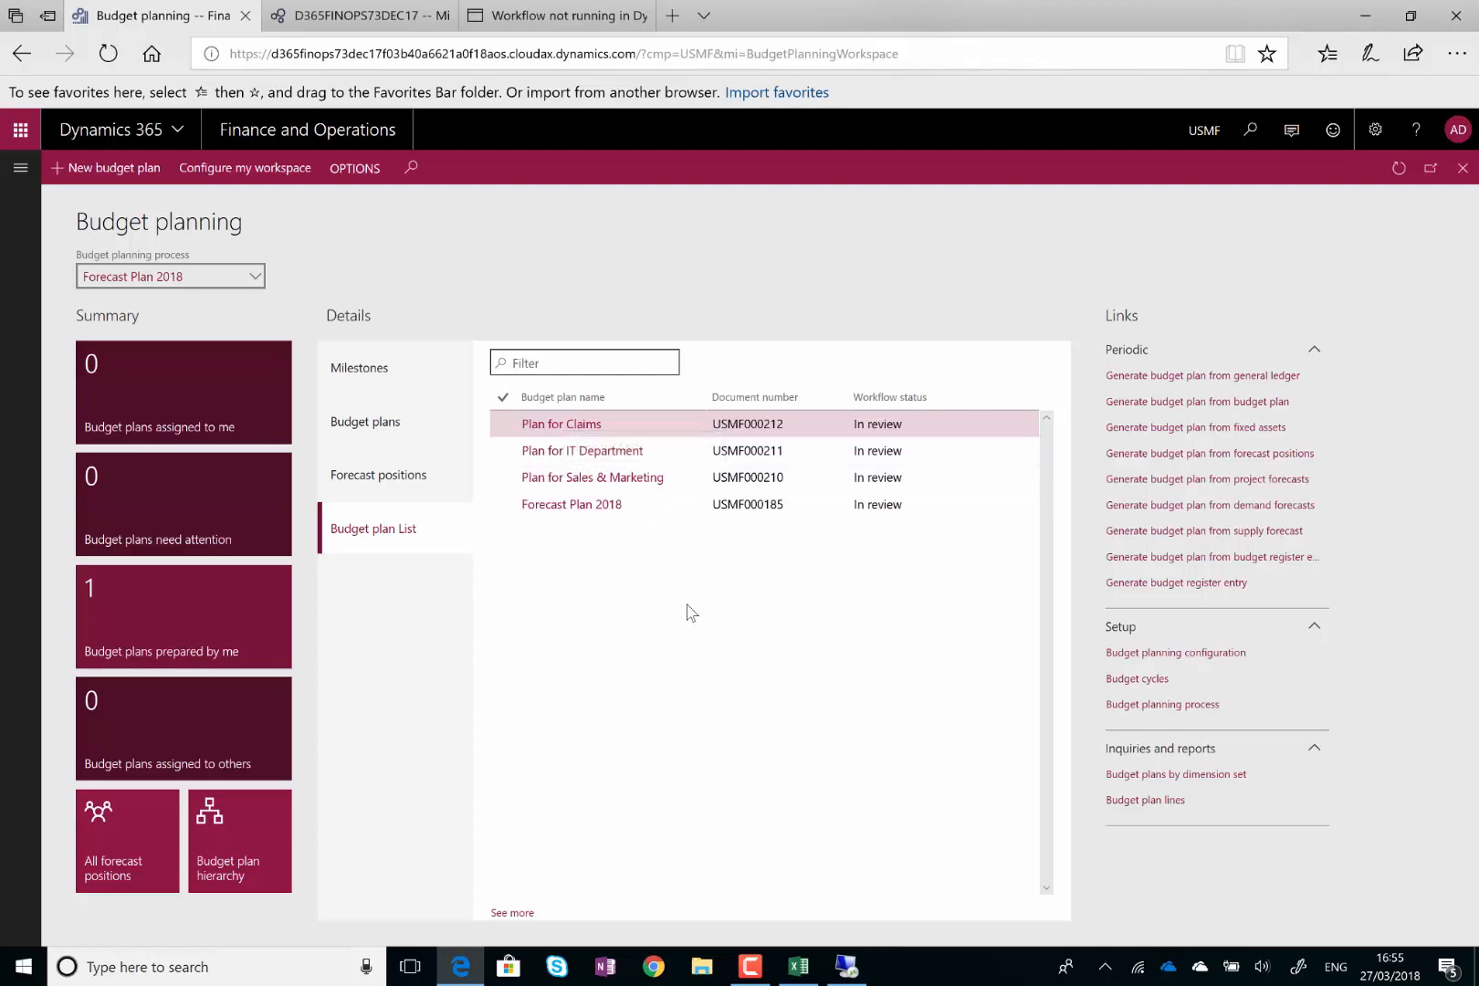
Open Plan for Sales & Marketing from the full budget plan list and examine its Targeted and Department Requested columns
left_click(512, 913)
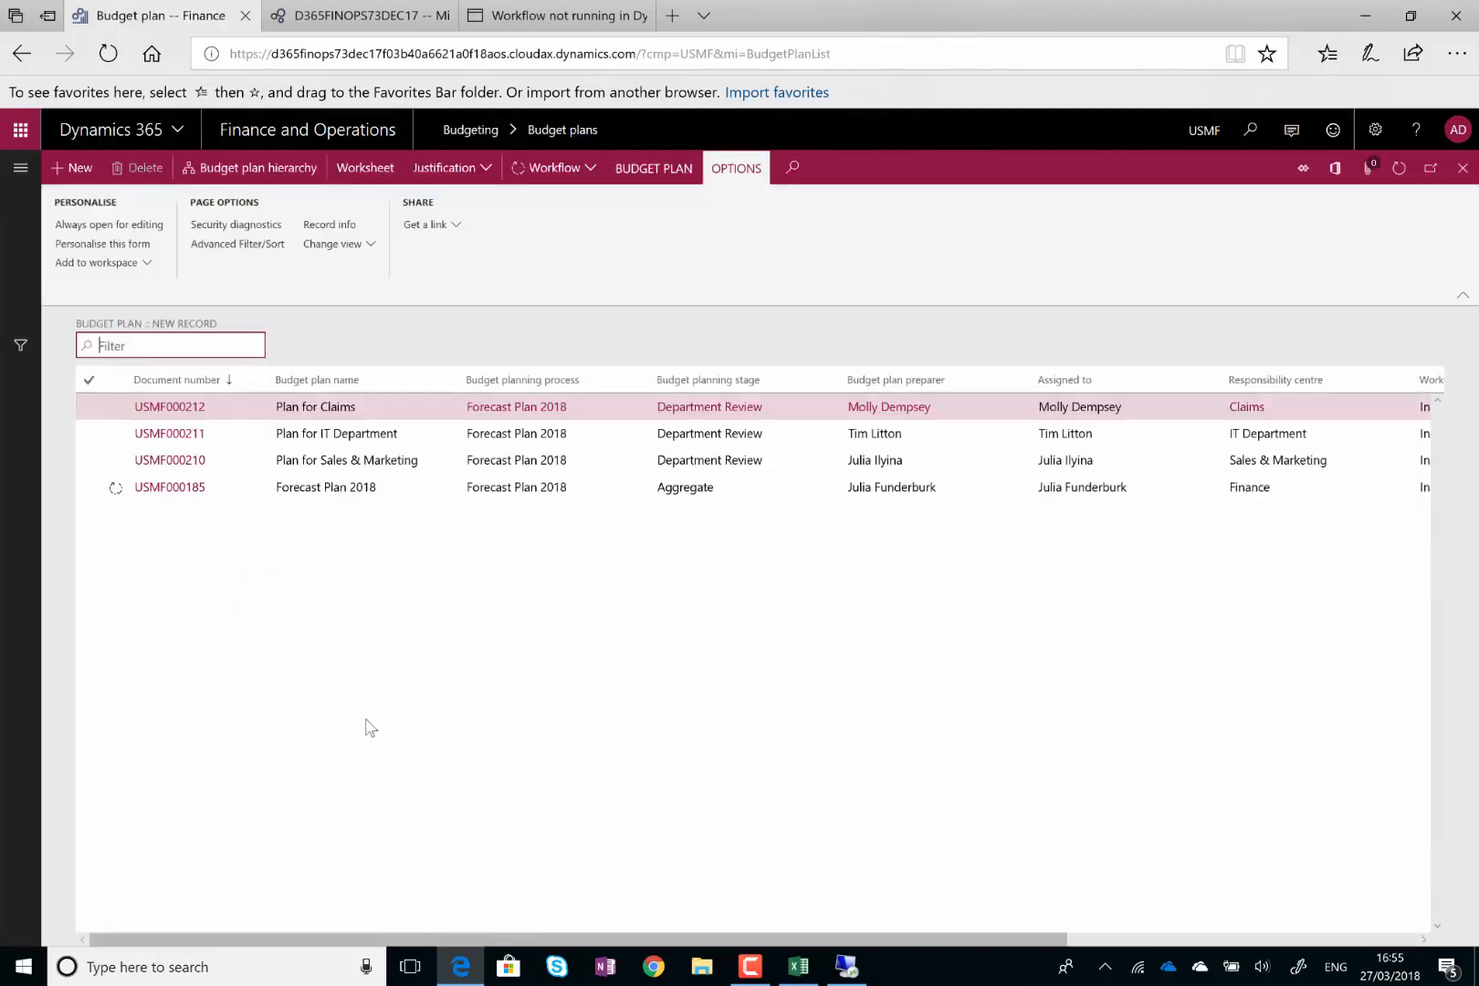
left_click(190, 467)
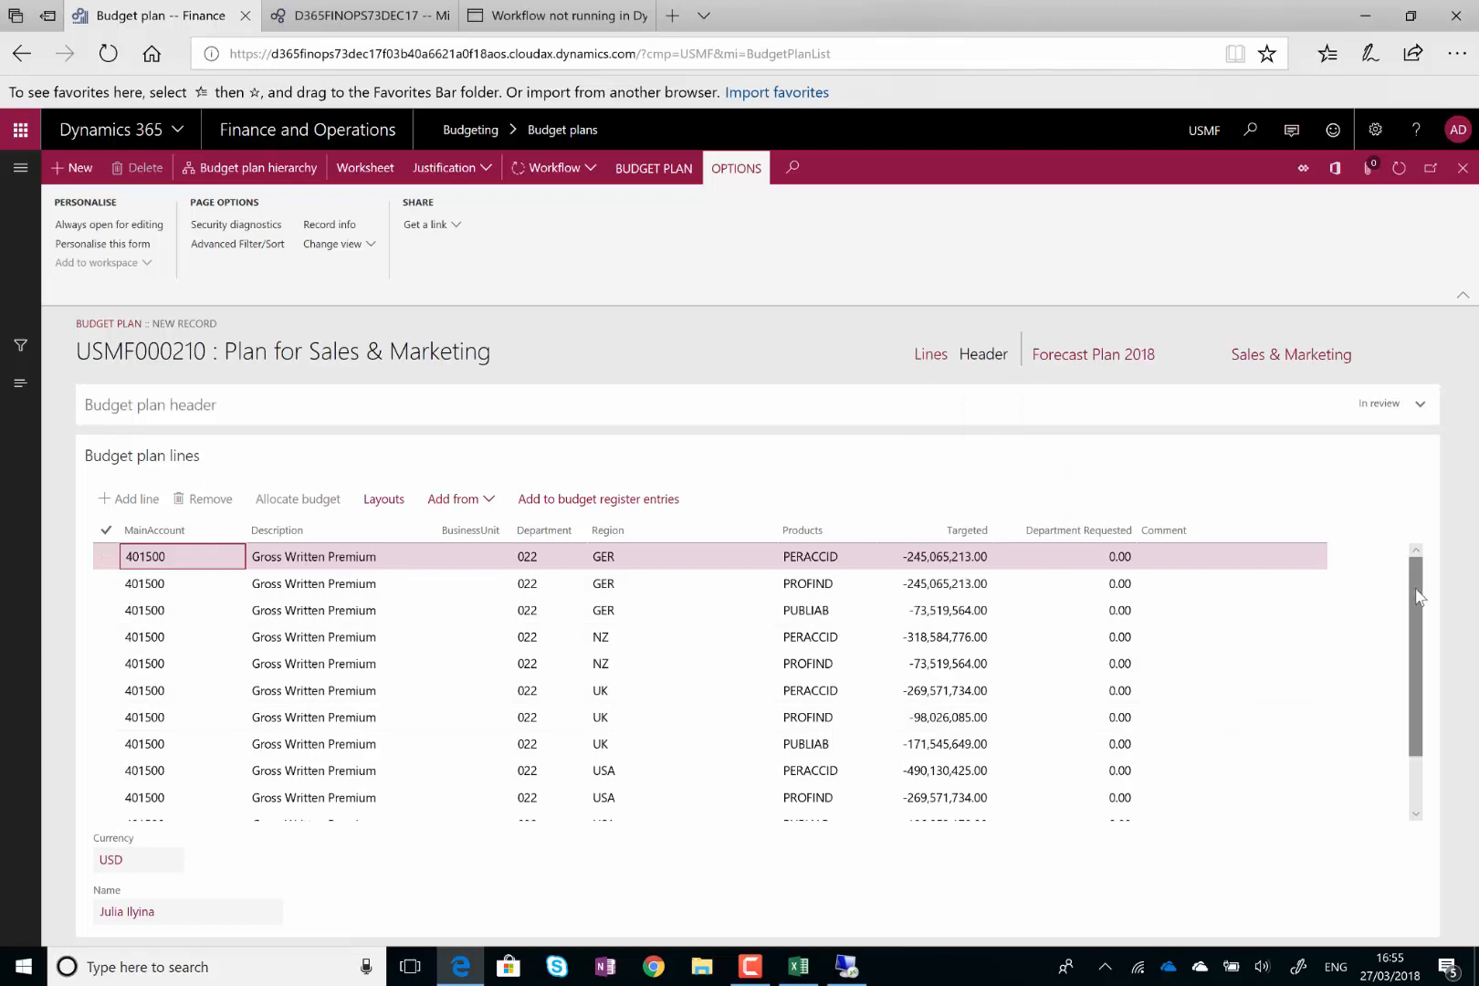
mouse_move(1416, 595)
left_mouse_down()
mouse_move(1419, 686)
mouse_move(1416, 572)
left_mouse_up()
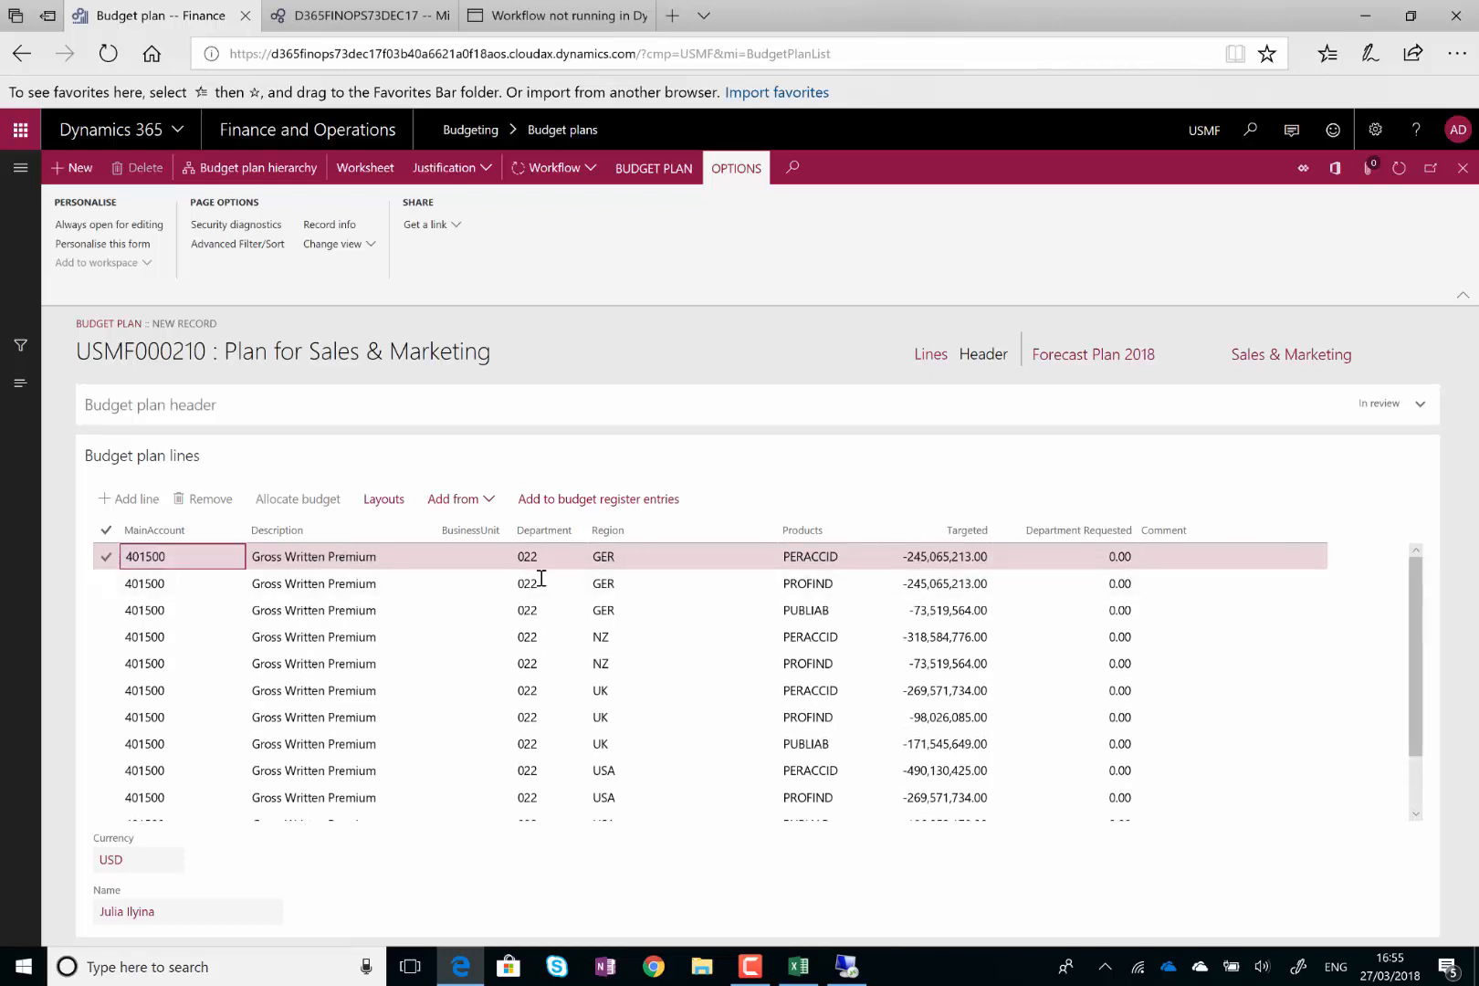
mouse_move(1420, 573)
left_mouse_down()
mouse_move(1410, 650)
mouse_move(1412, 563)
left_mouse_up()
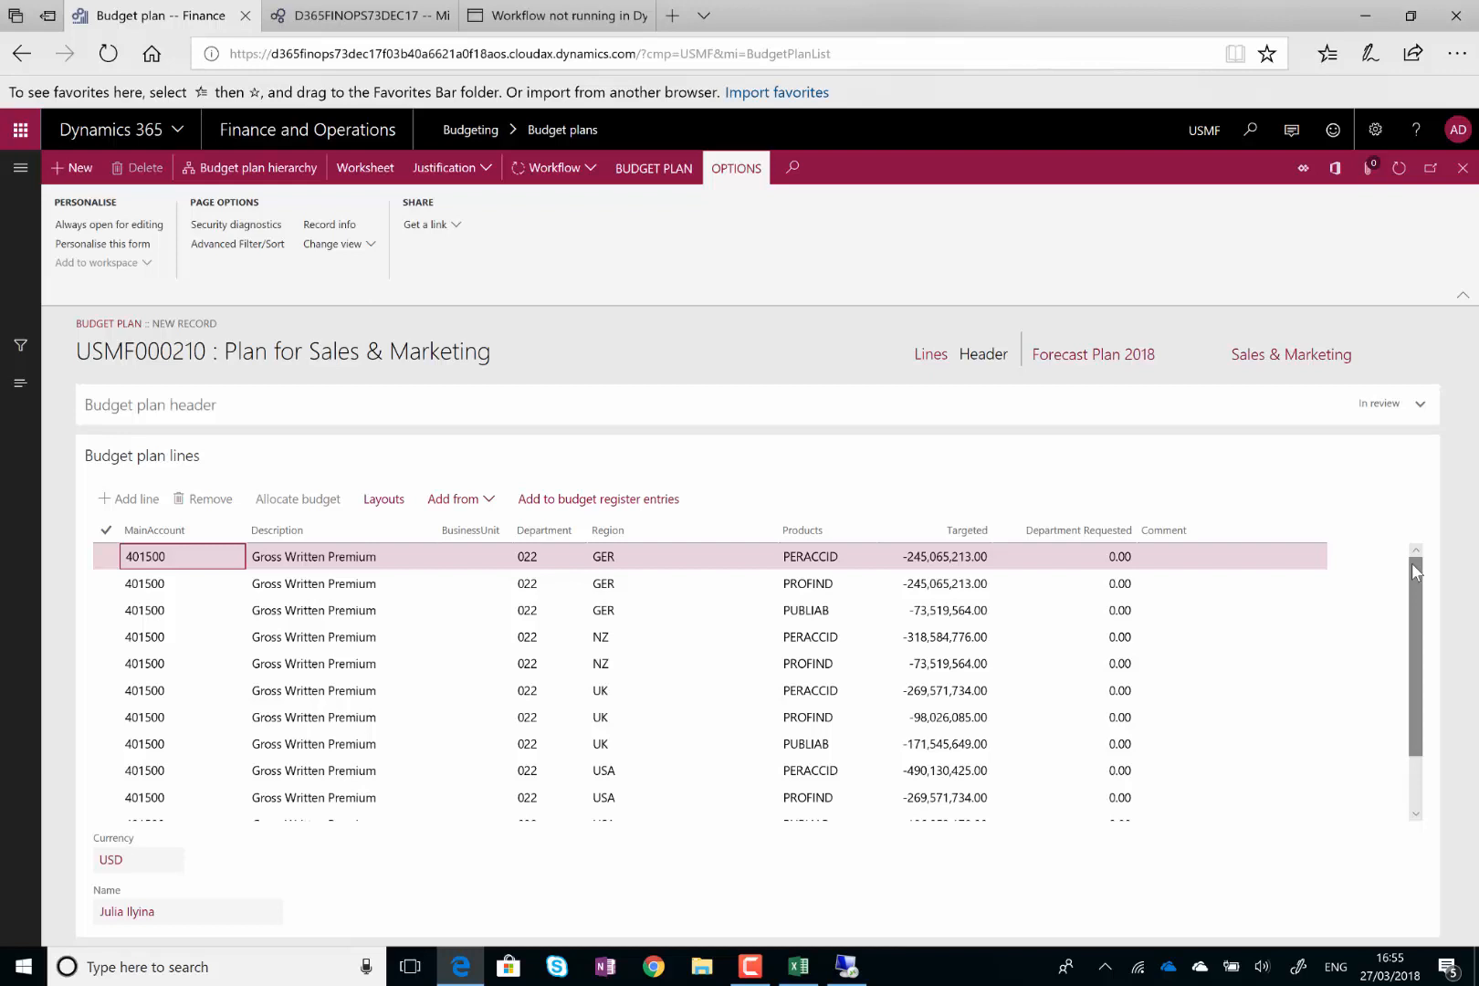
mouse_move(1412, 562)
left_mouse_down()
mouse_move(1407, 638)
mouse_move(1420, 564)
left_mouse_up()
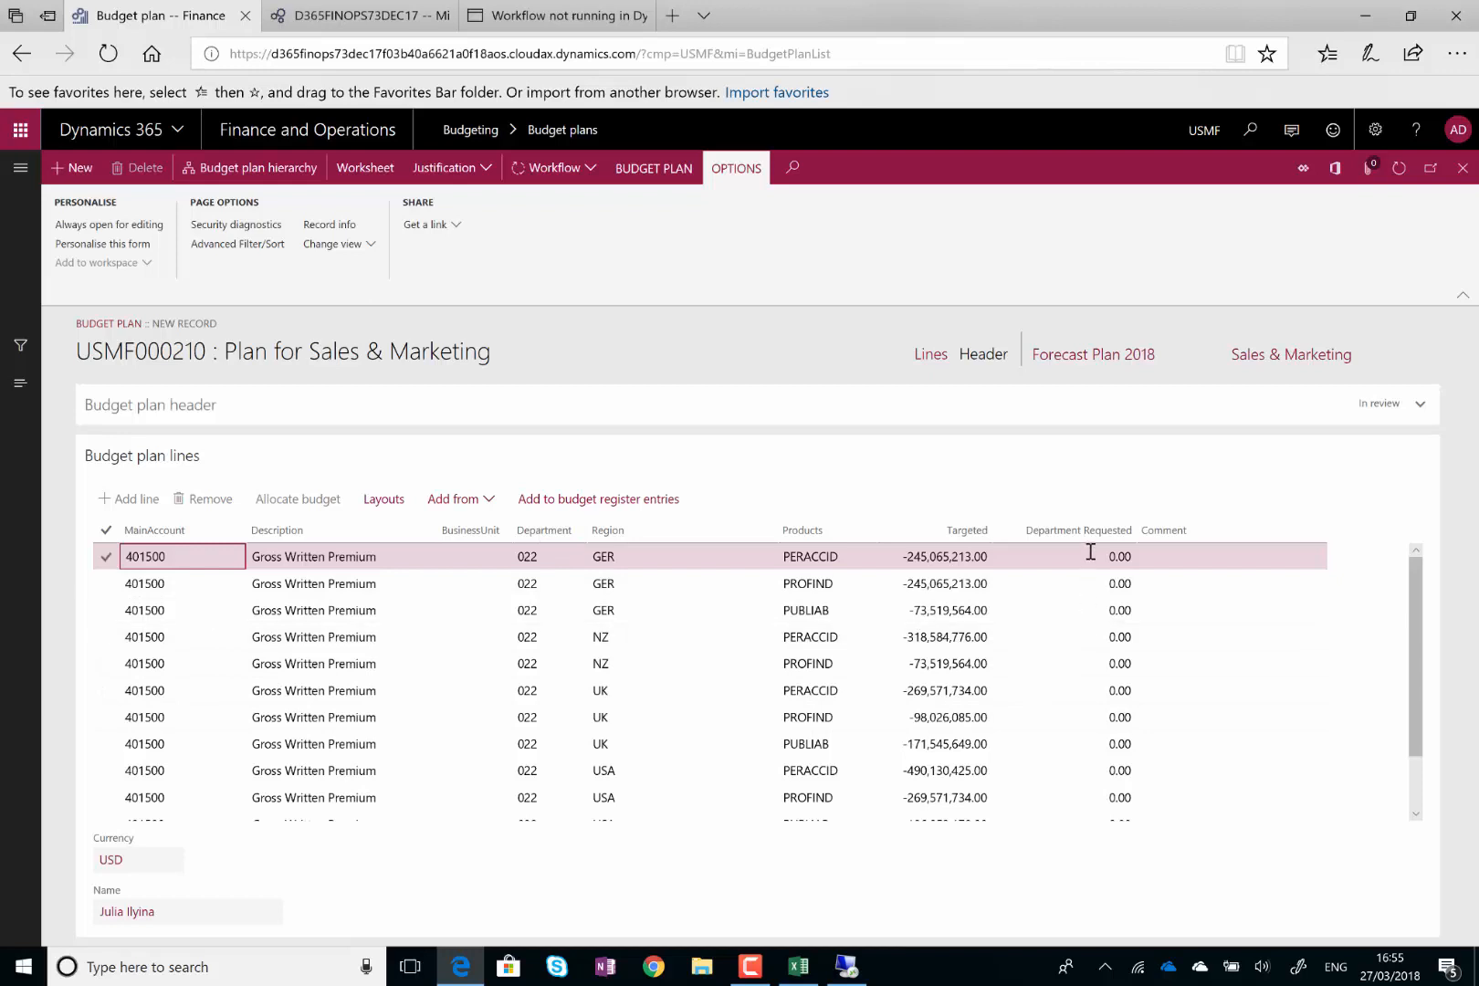
mouse_move(1089, 552)
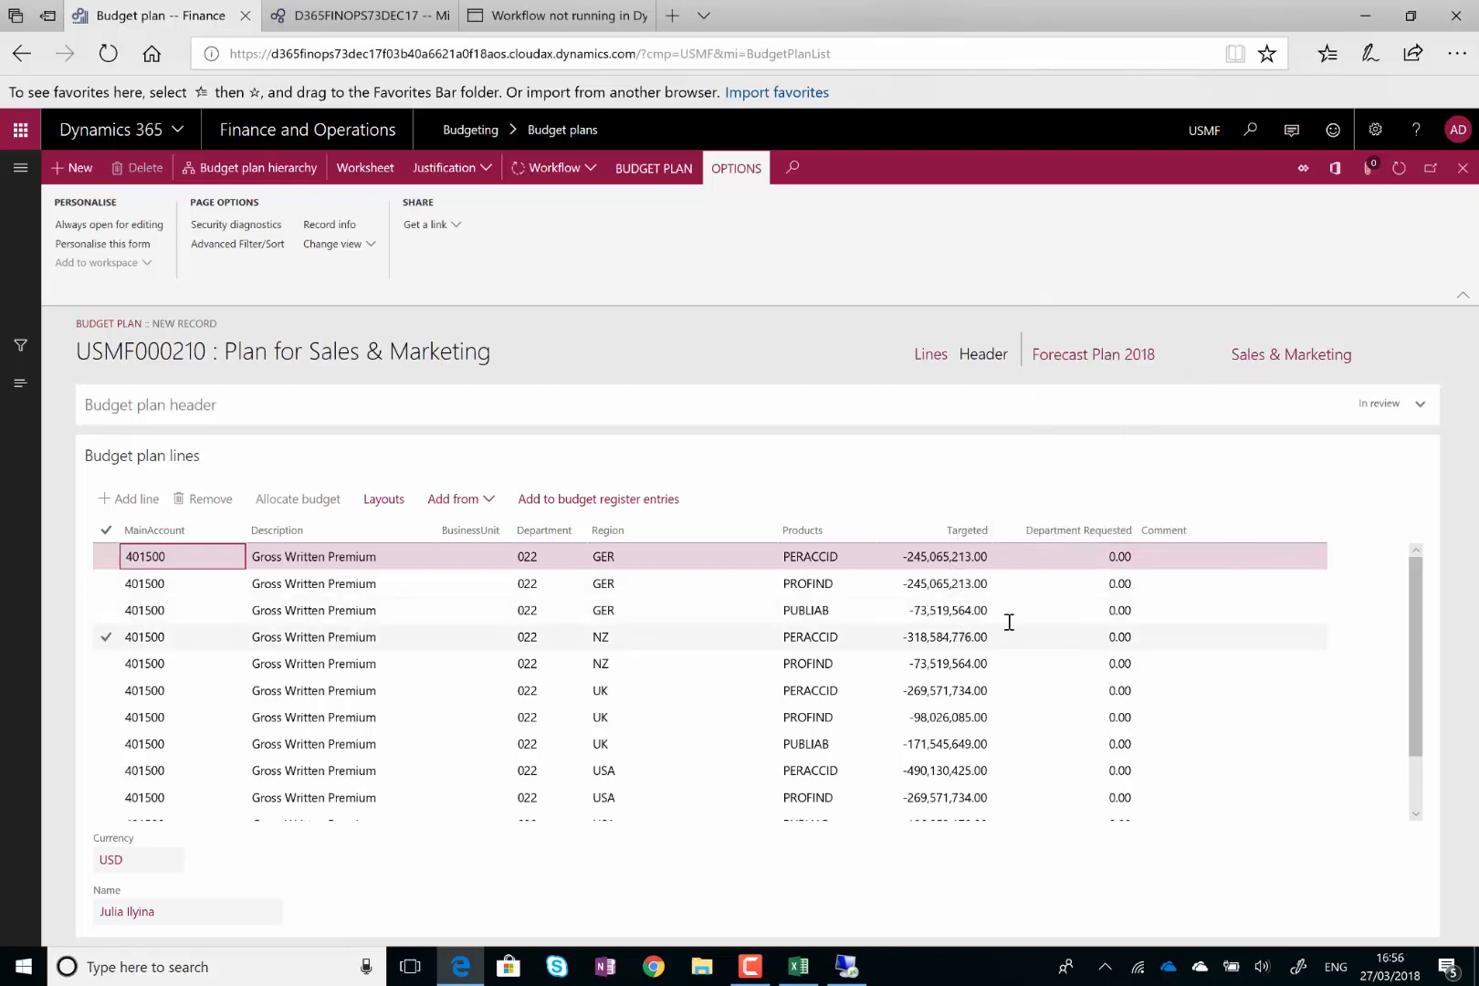
left_click(1088, 554)
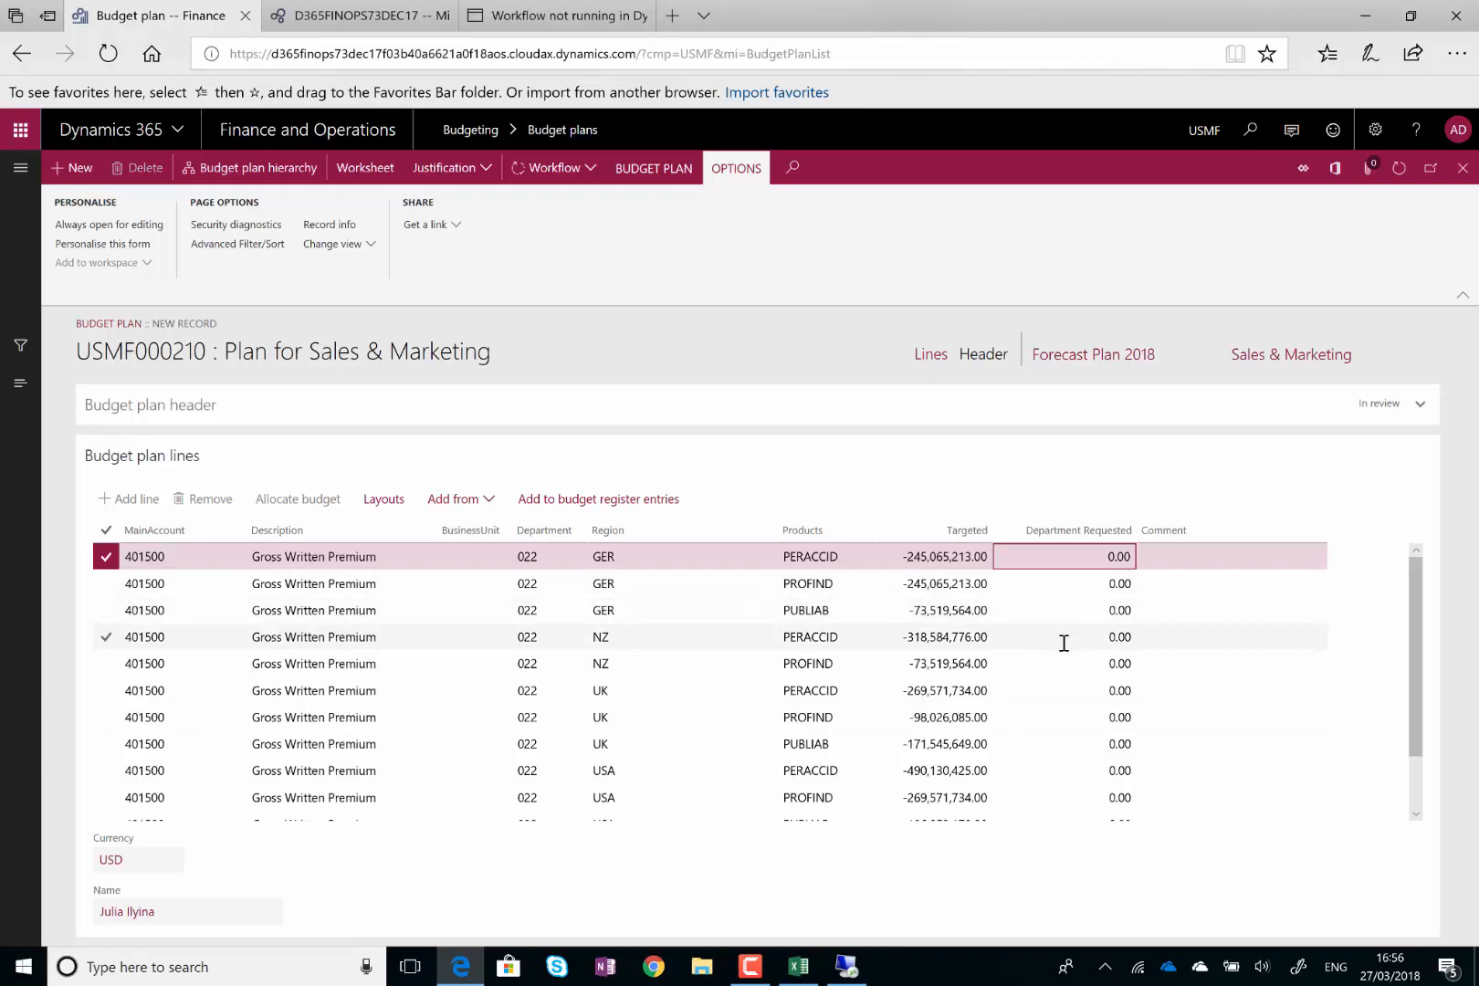
mouse_move(1064, 643)
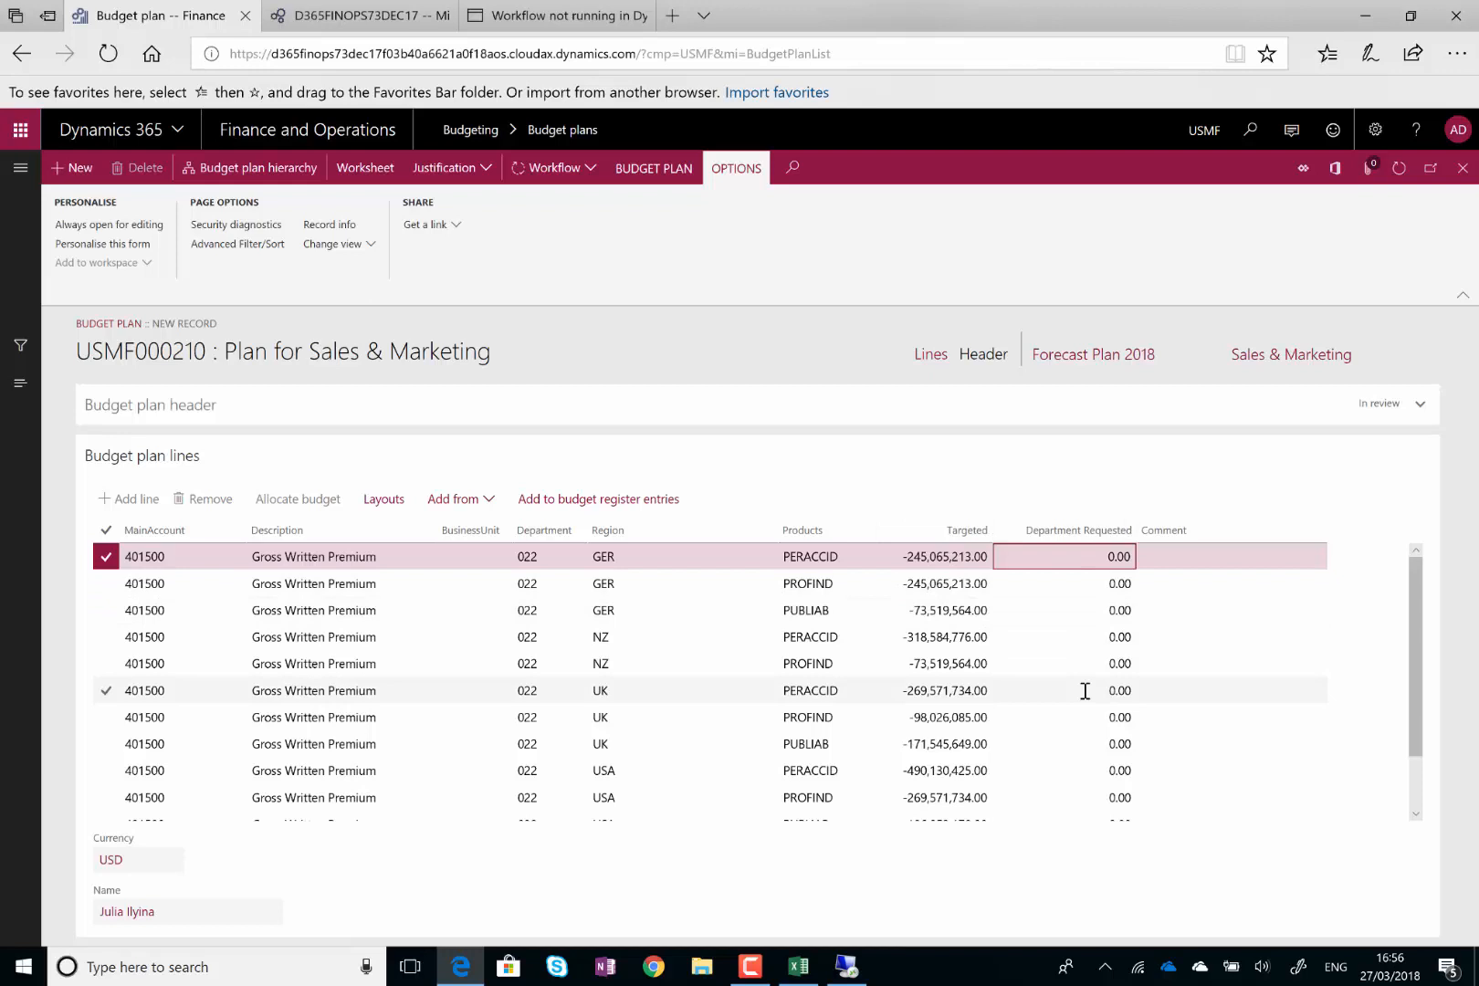
mouse_move(1084, 691)
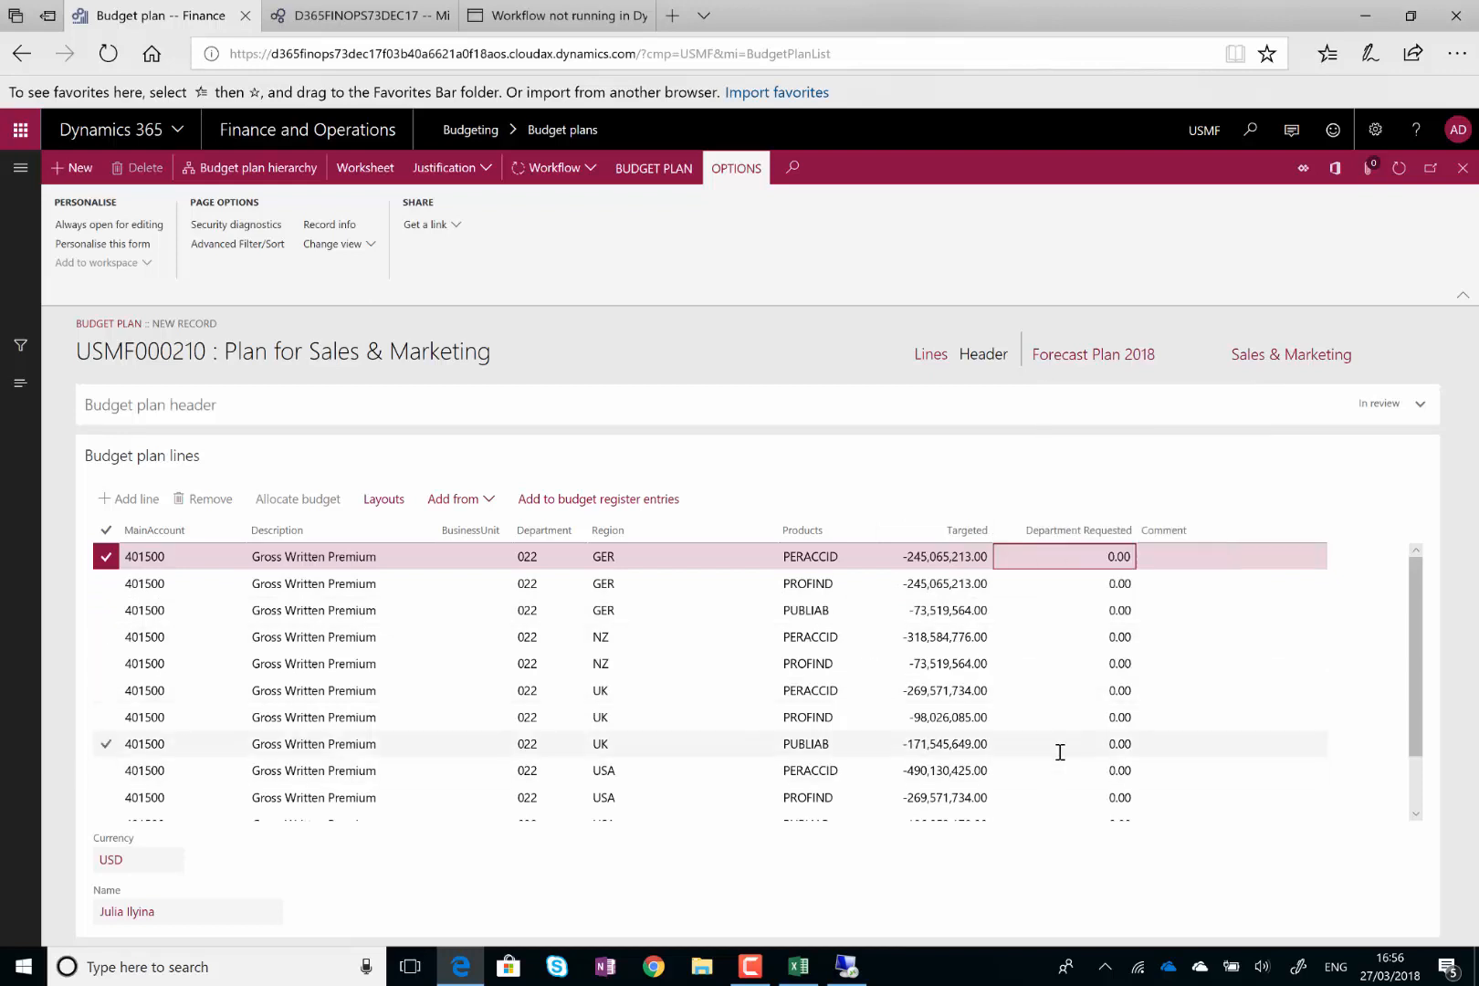
mouse_move(1060, 751)
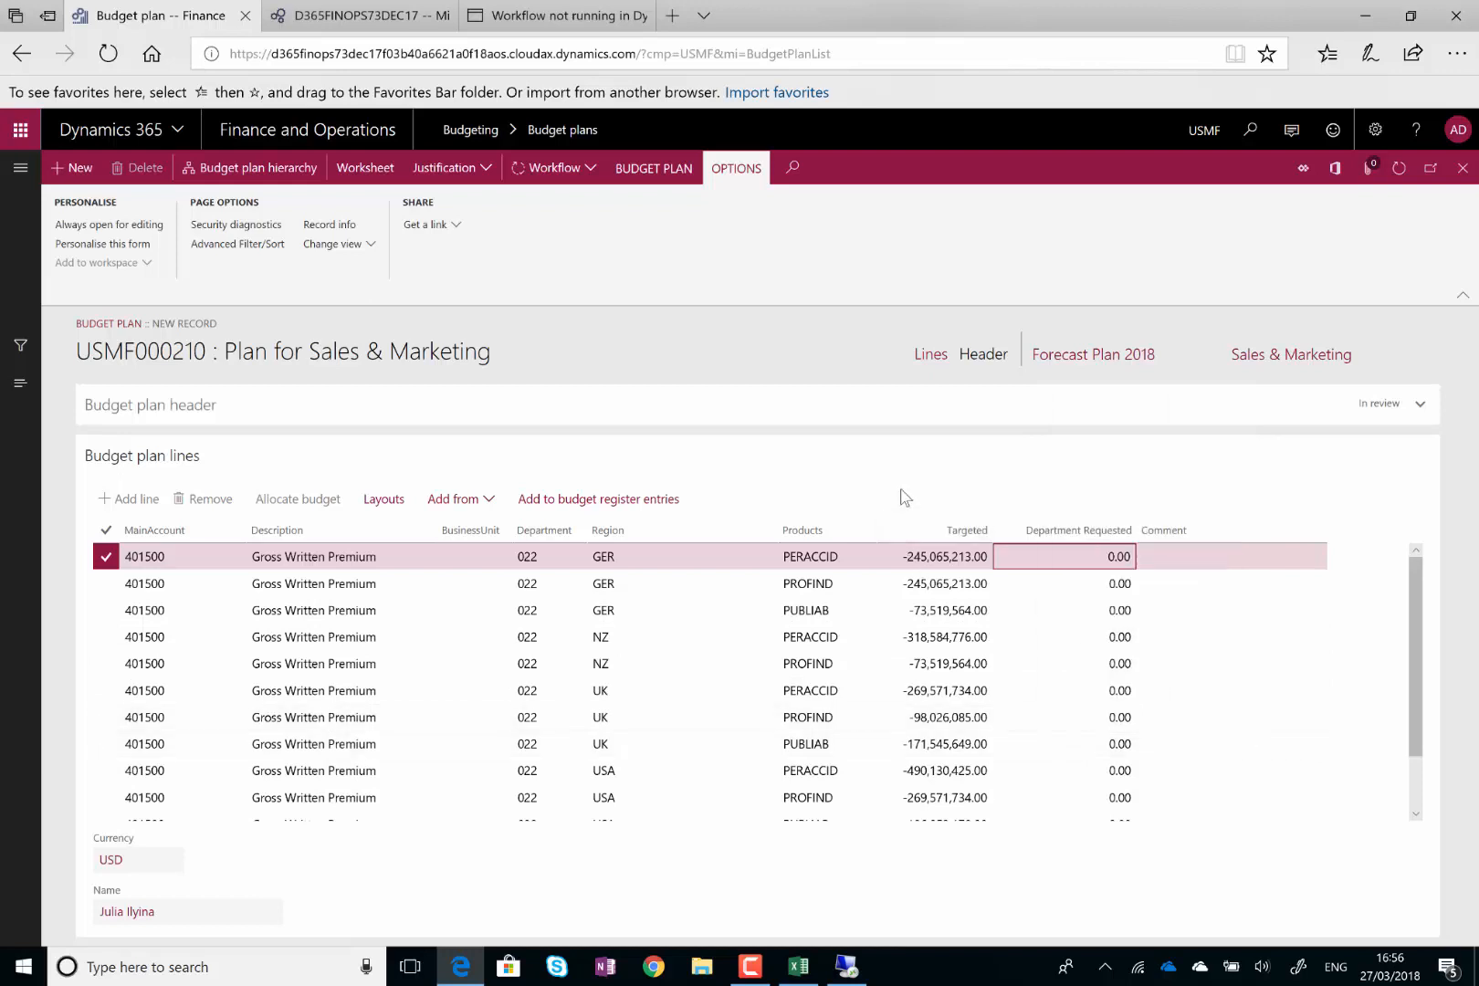
Return to the budget plan list and check who prepares and is assigned each department plan
key("alt+Left")
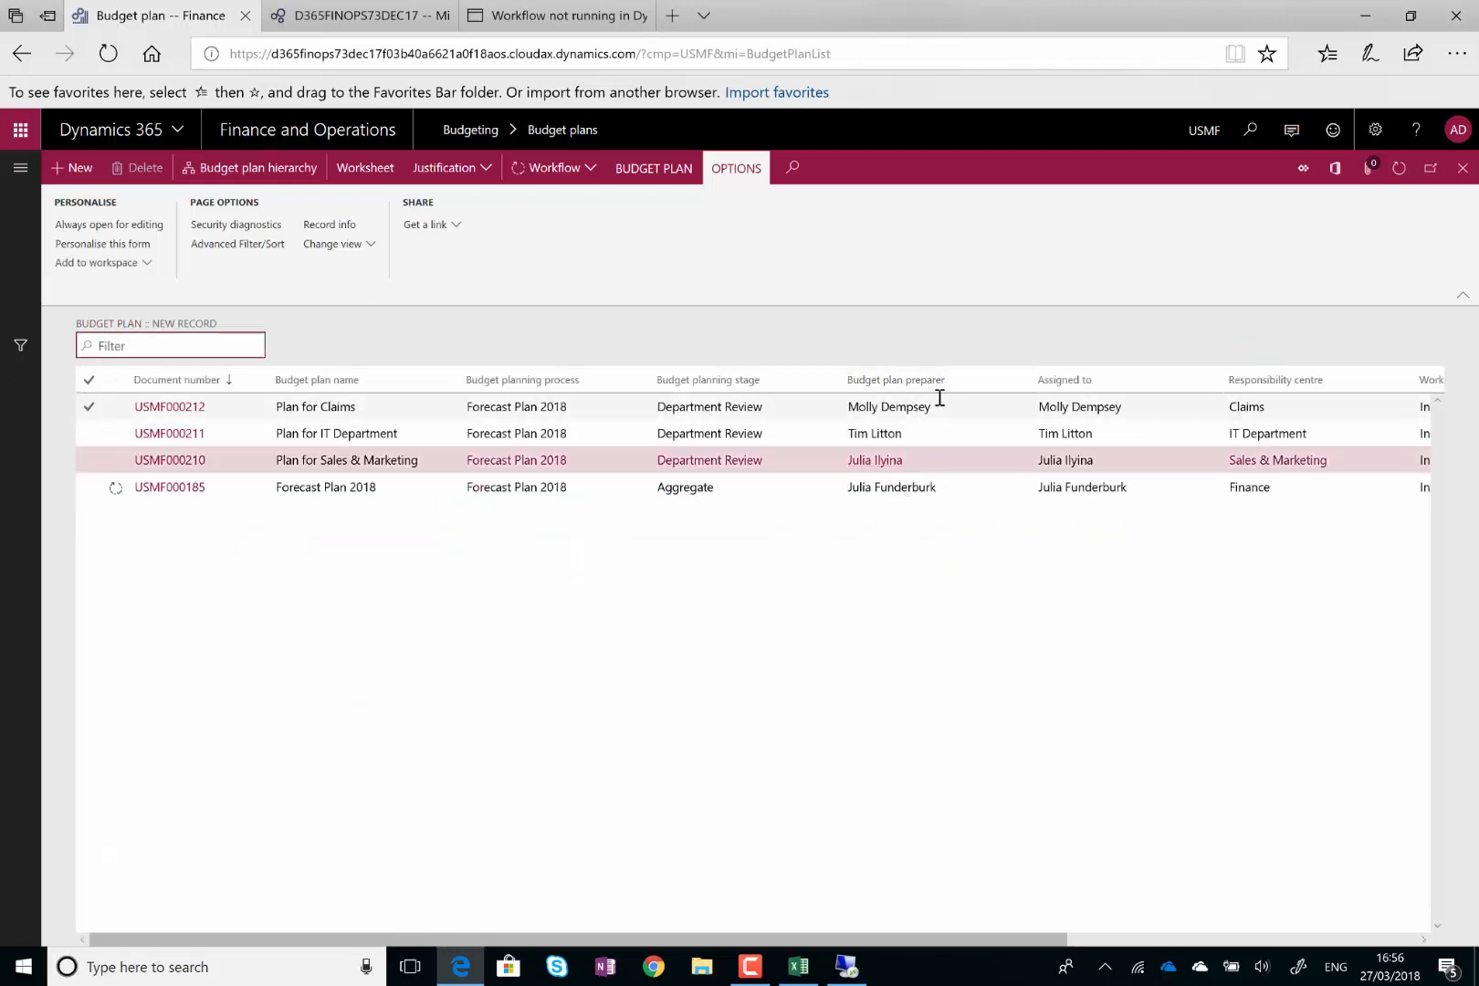
mouse_move(940, 403)
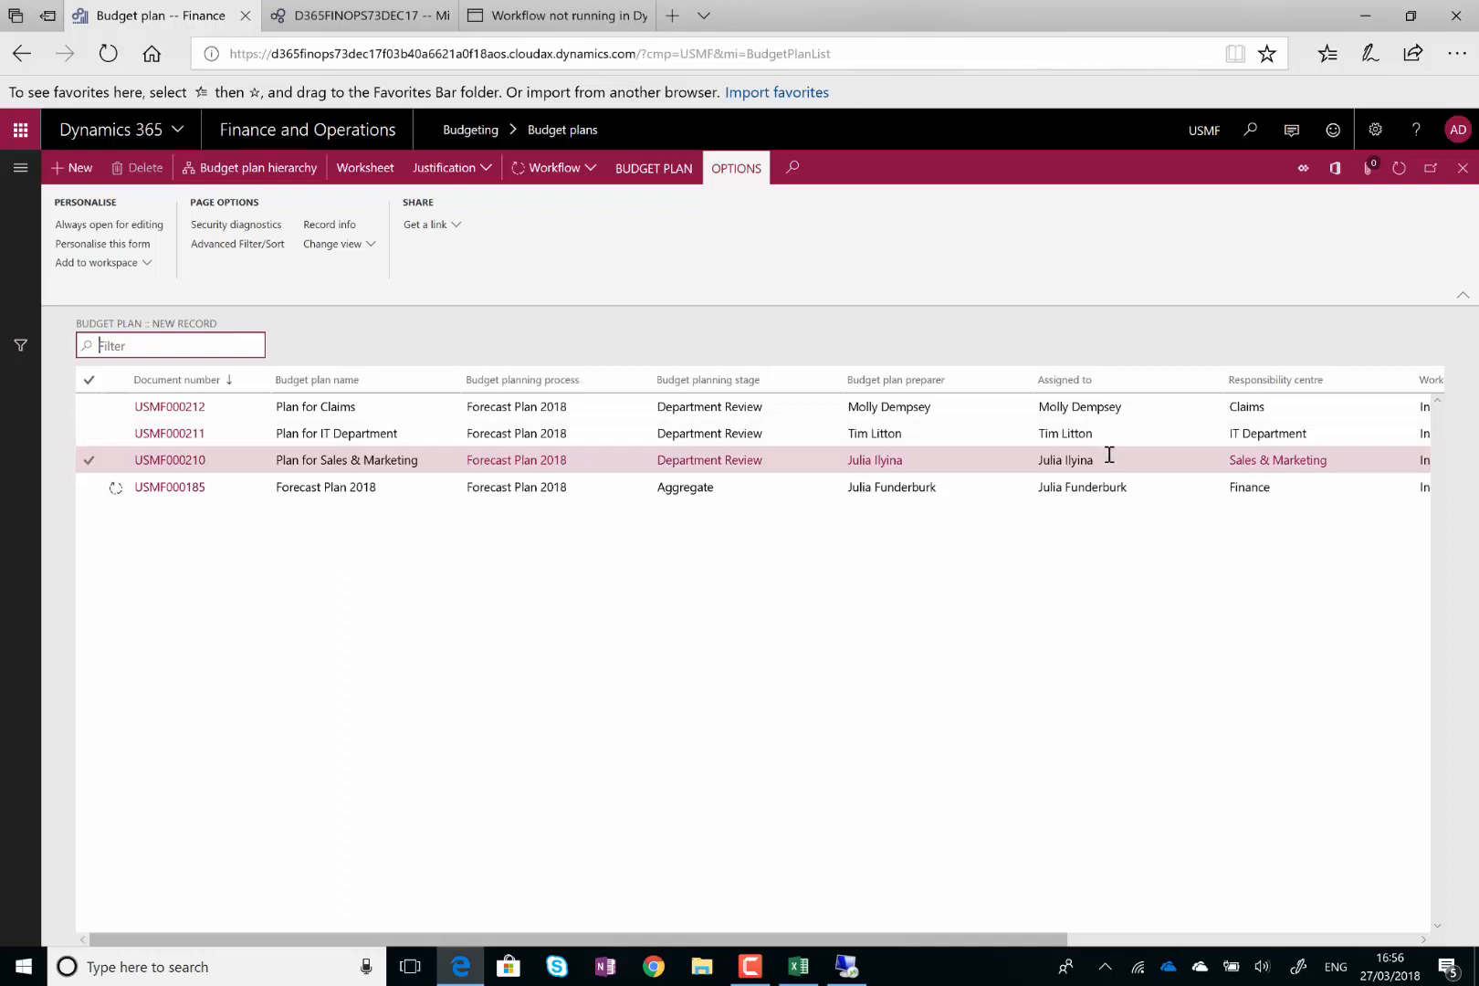
mouse_move(1110, 464)
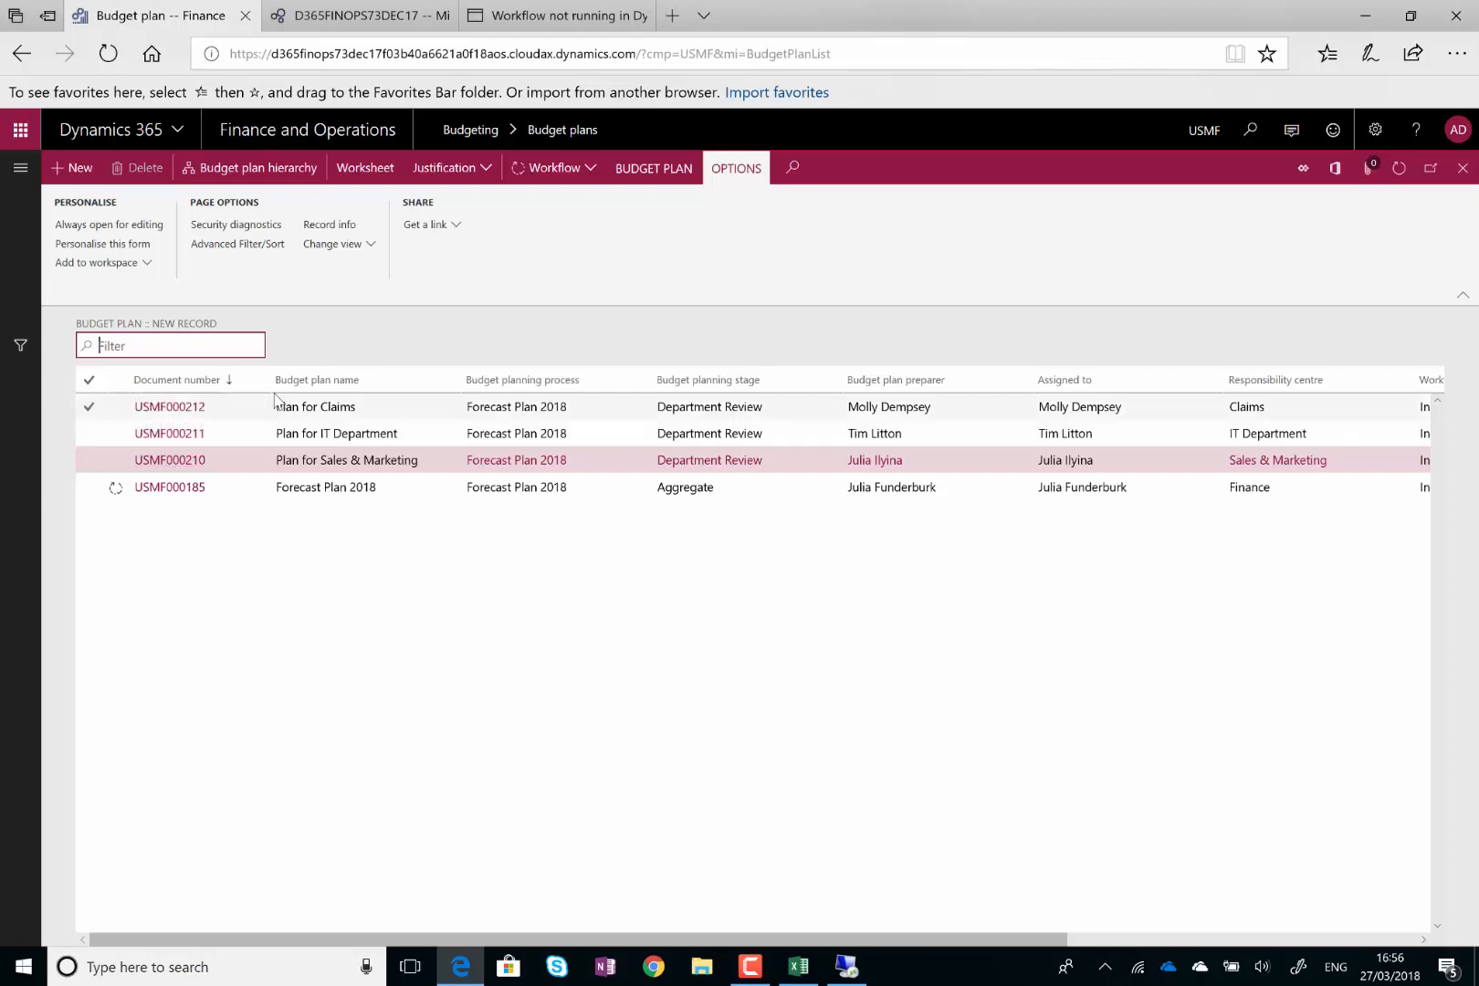
Reopen Plan for Sales & Marketing, check its available workflow actions, and go back to the budget plan list
left_click(193, 460)
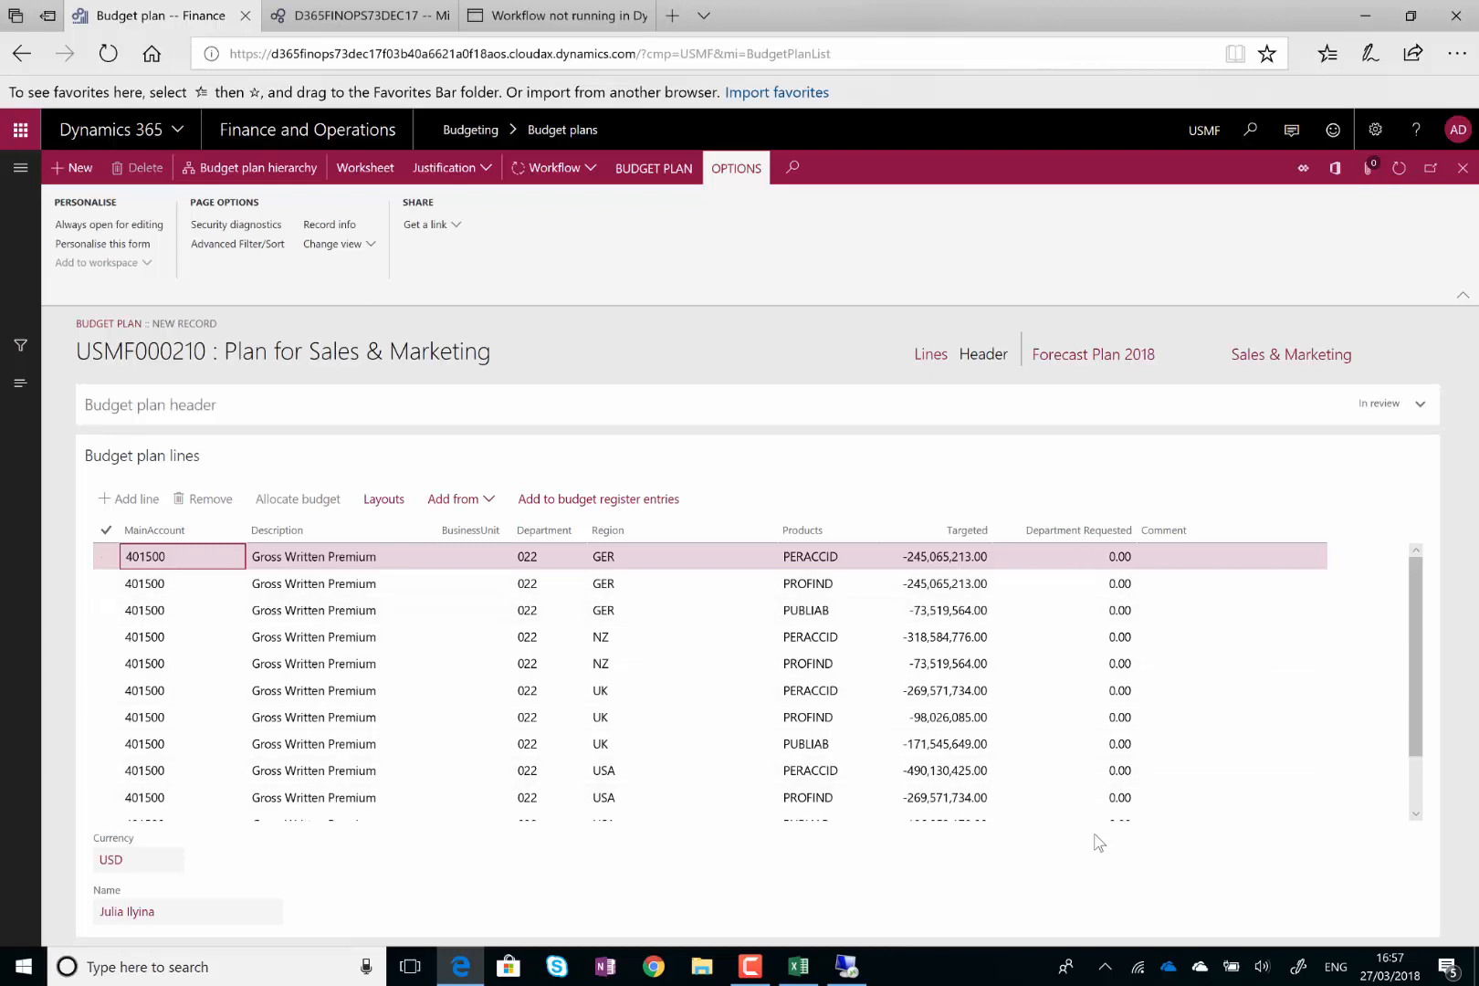
left_click(587, 178)
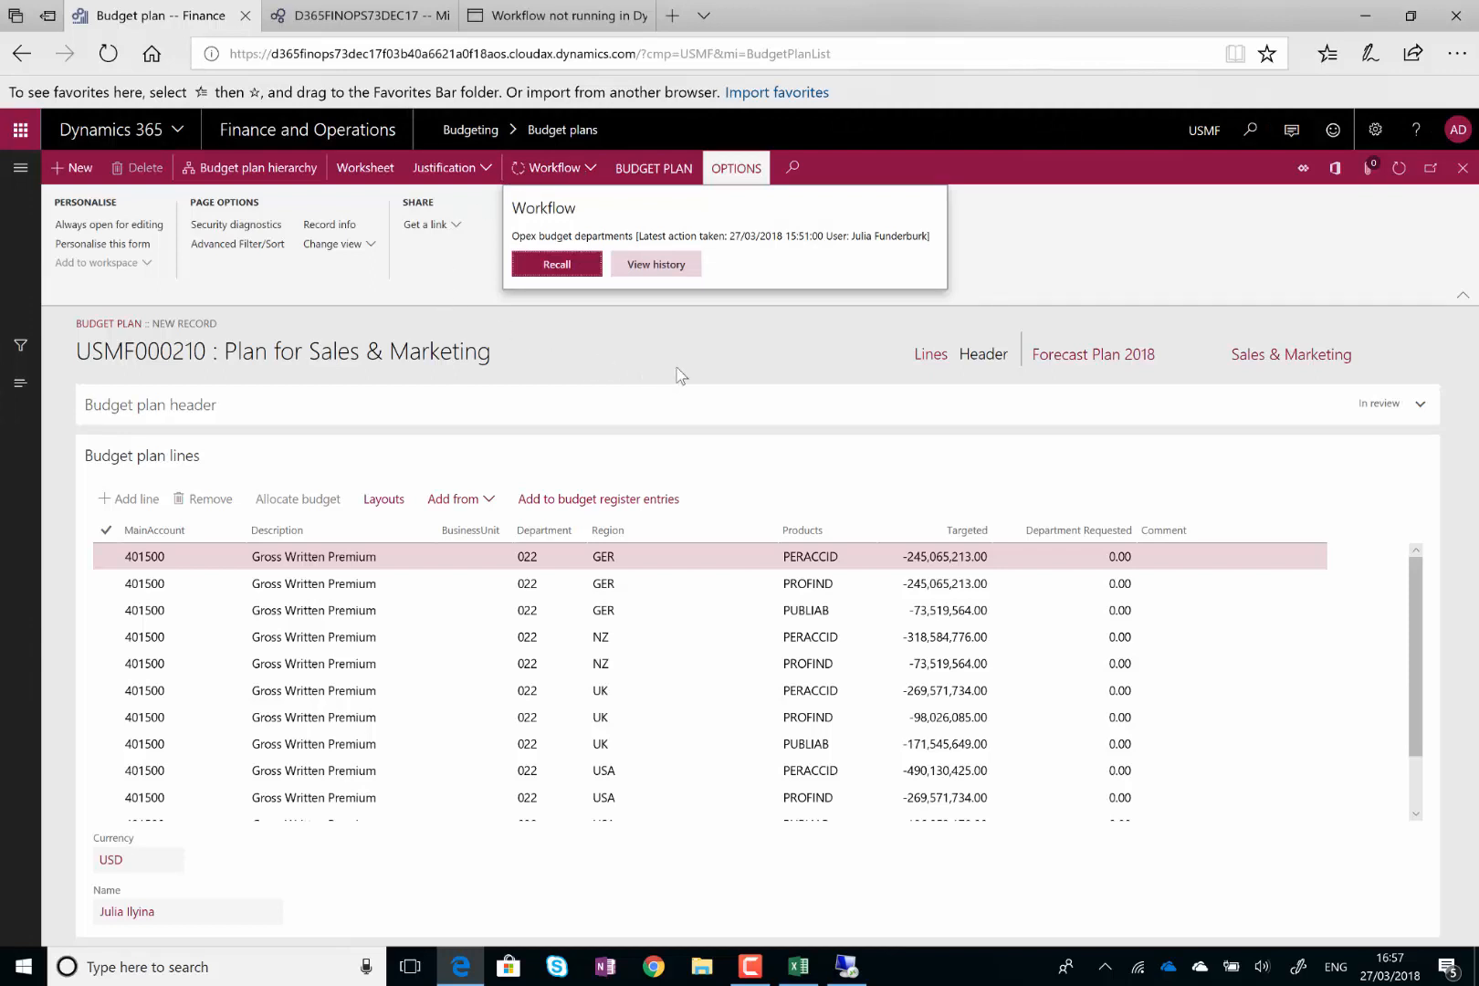
left_click(1080, 237)
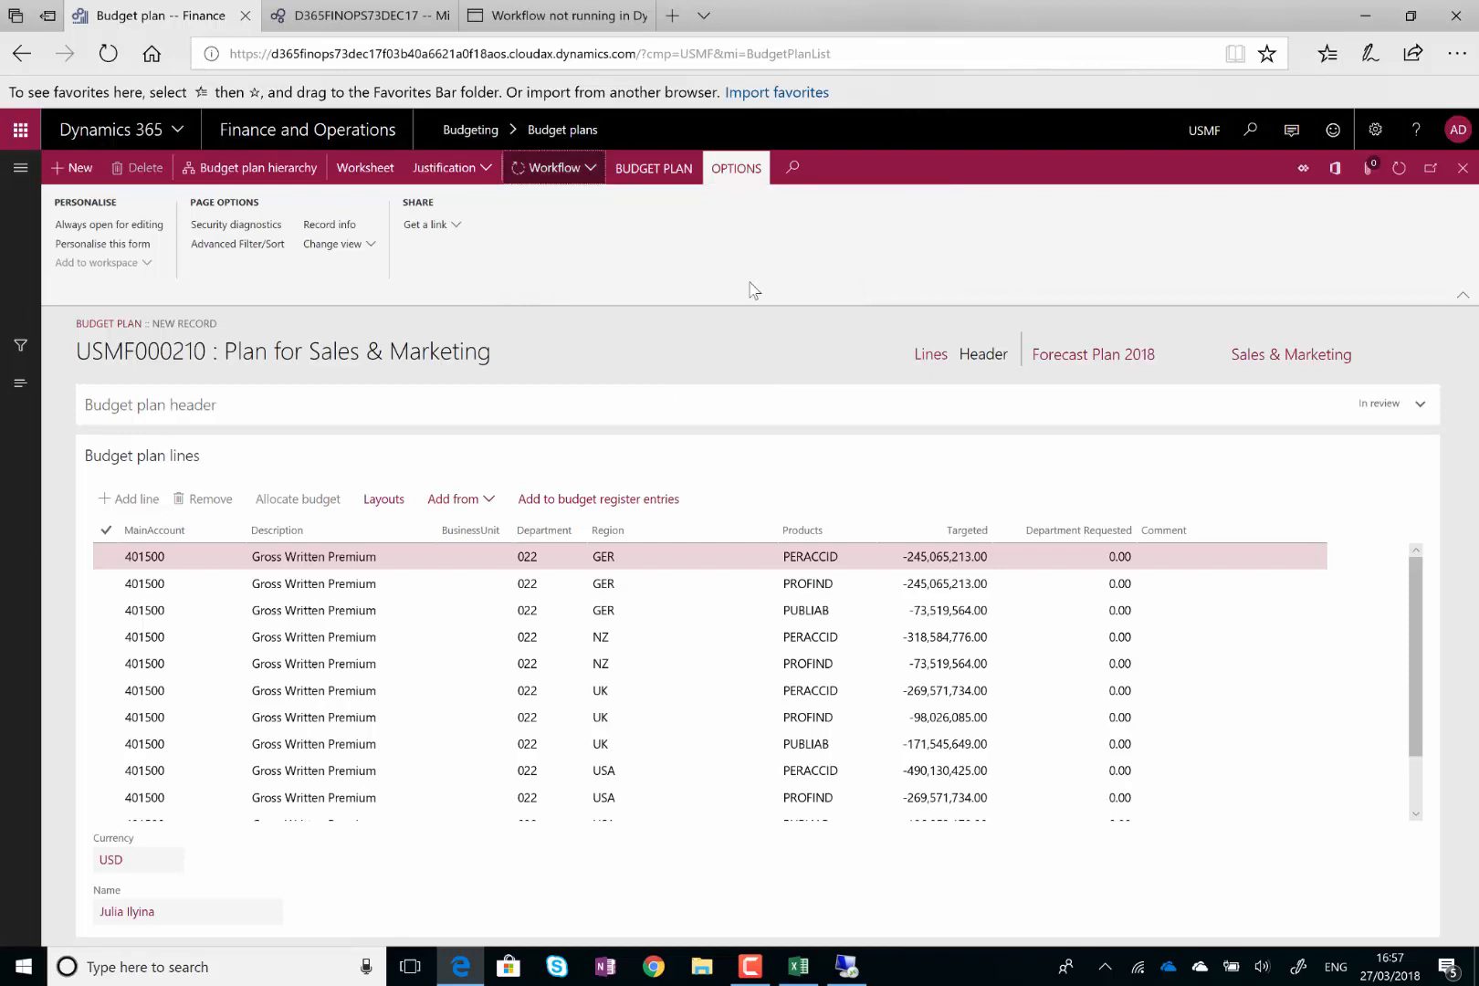
key("Escape")
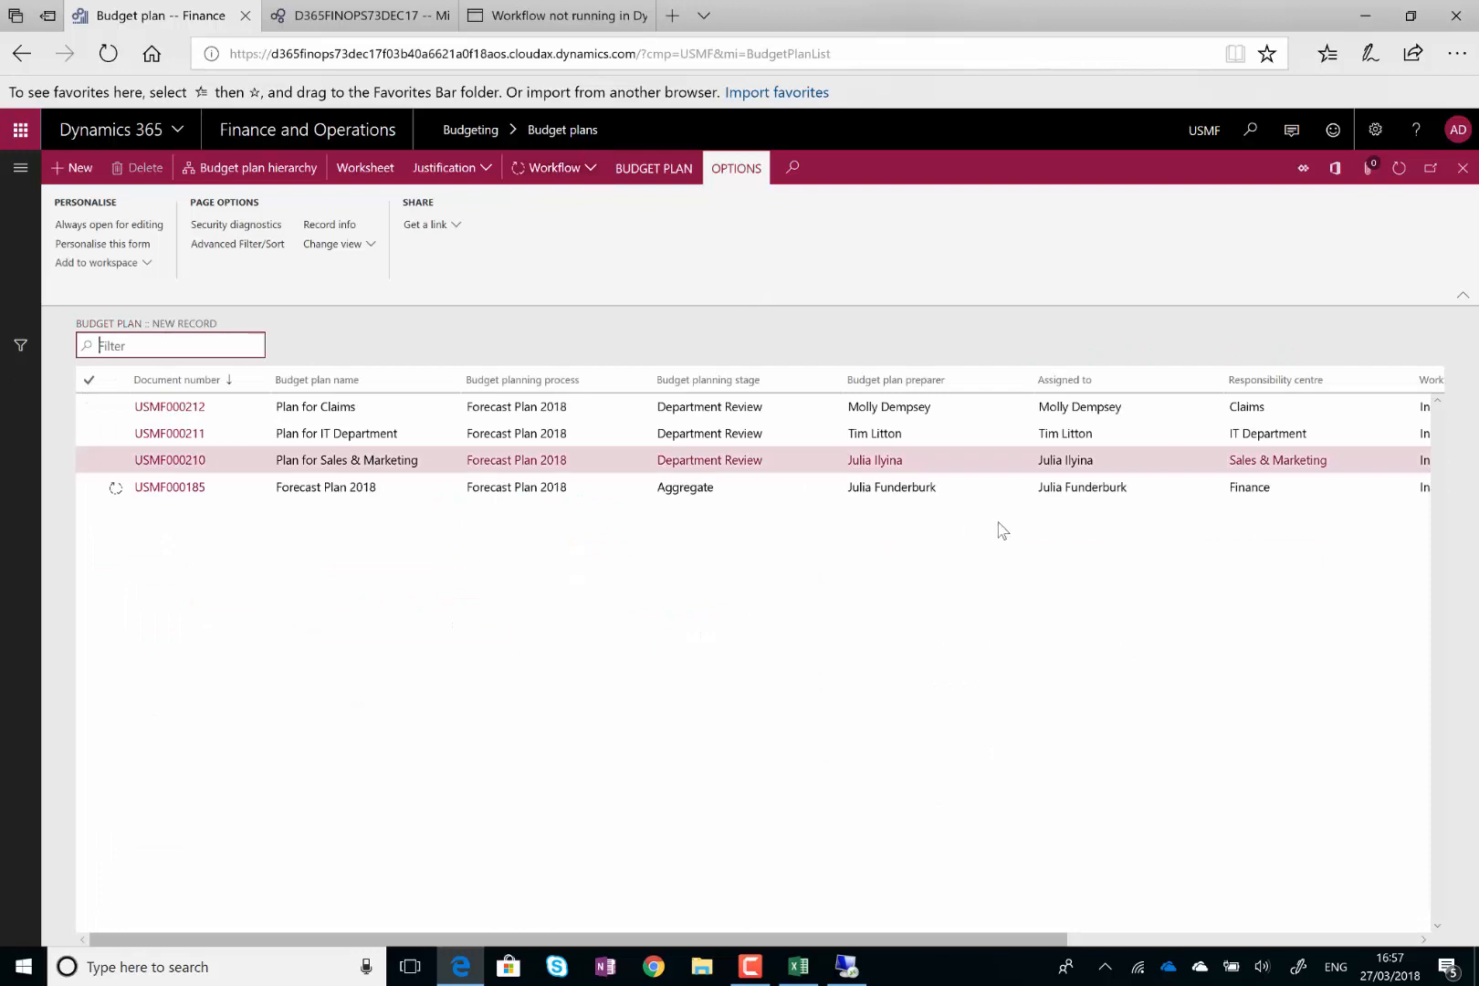
Review the remaining lines of Plan for Sales & Marketing, then view its workflow history down to the work items
left_click(193, 462)
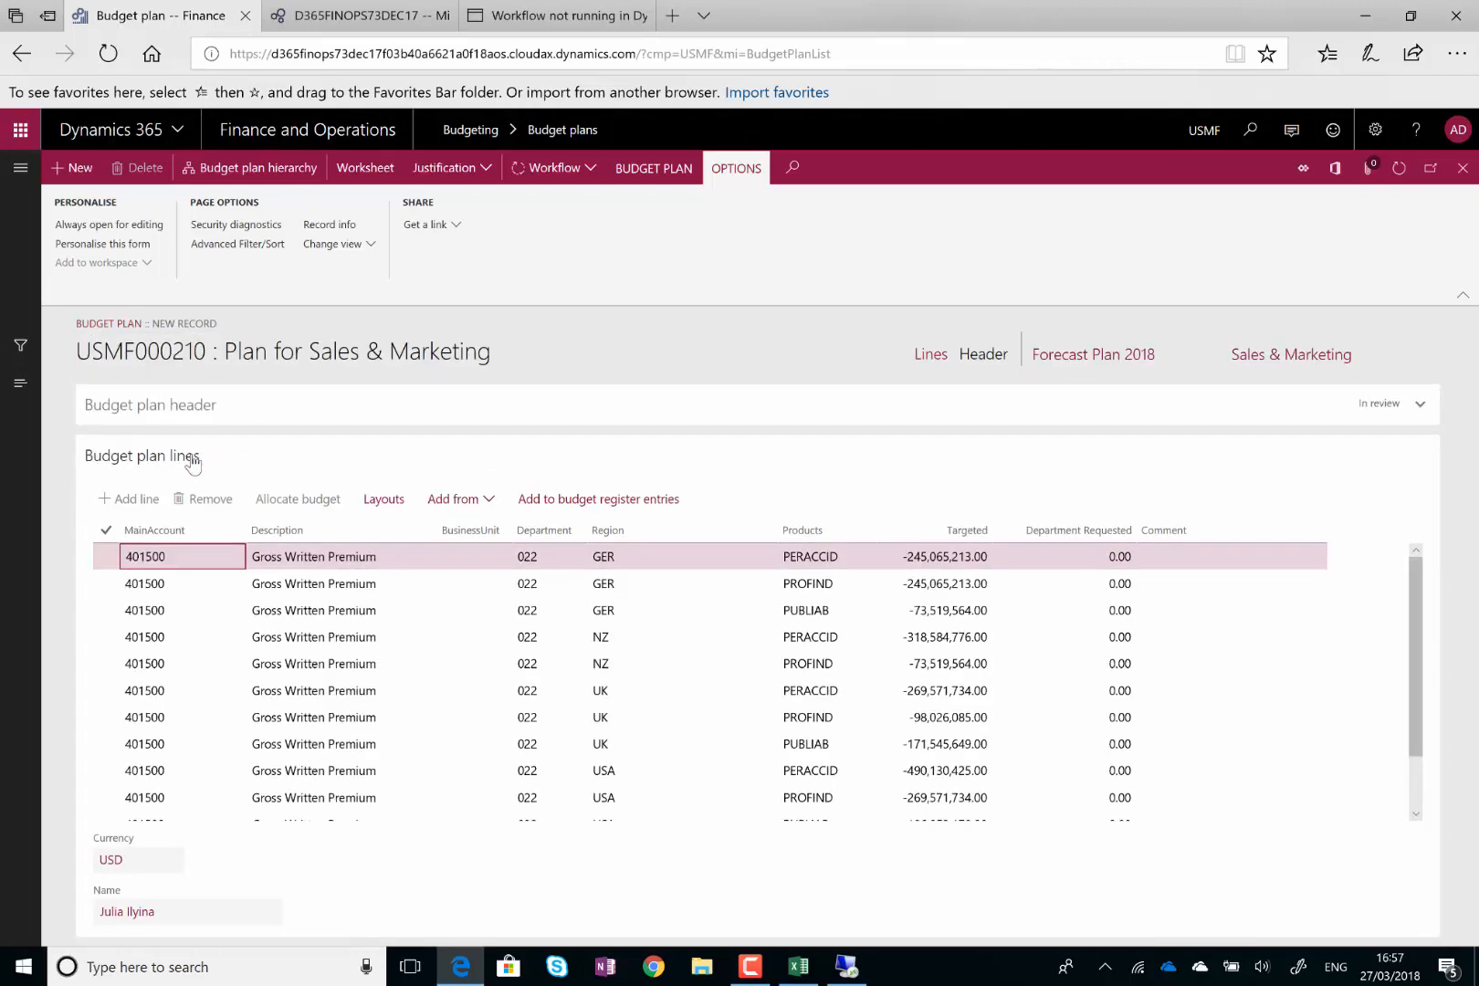
left_click_drag(1412, 602, 1403, 775)
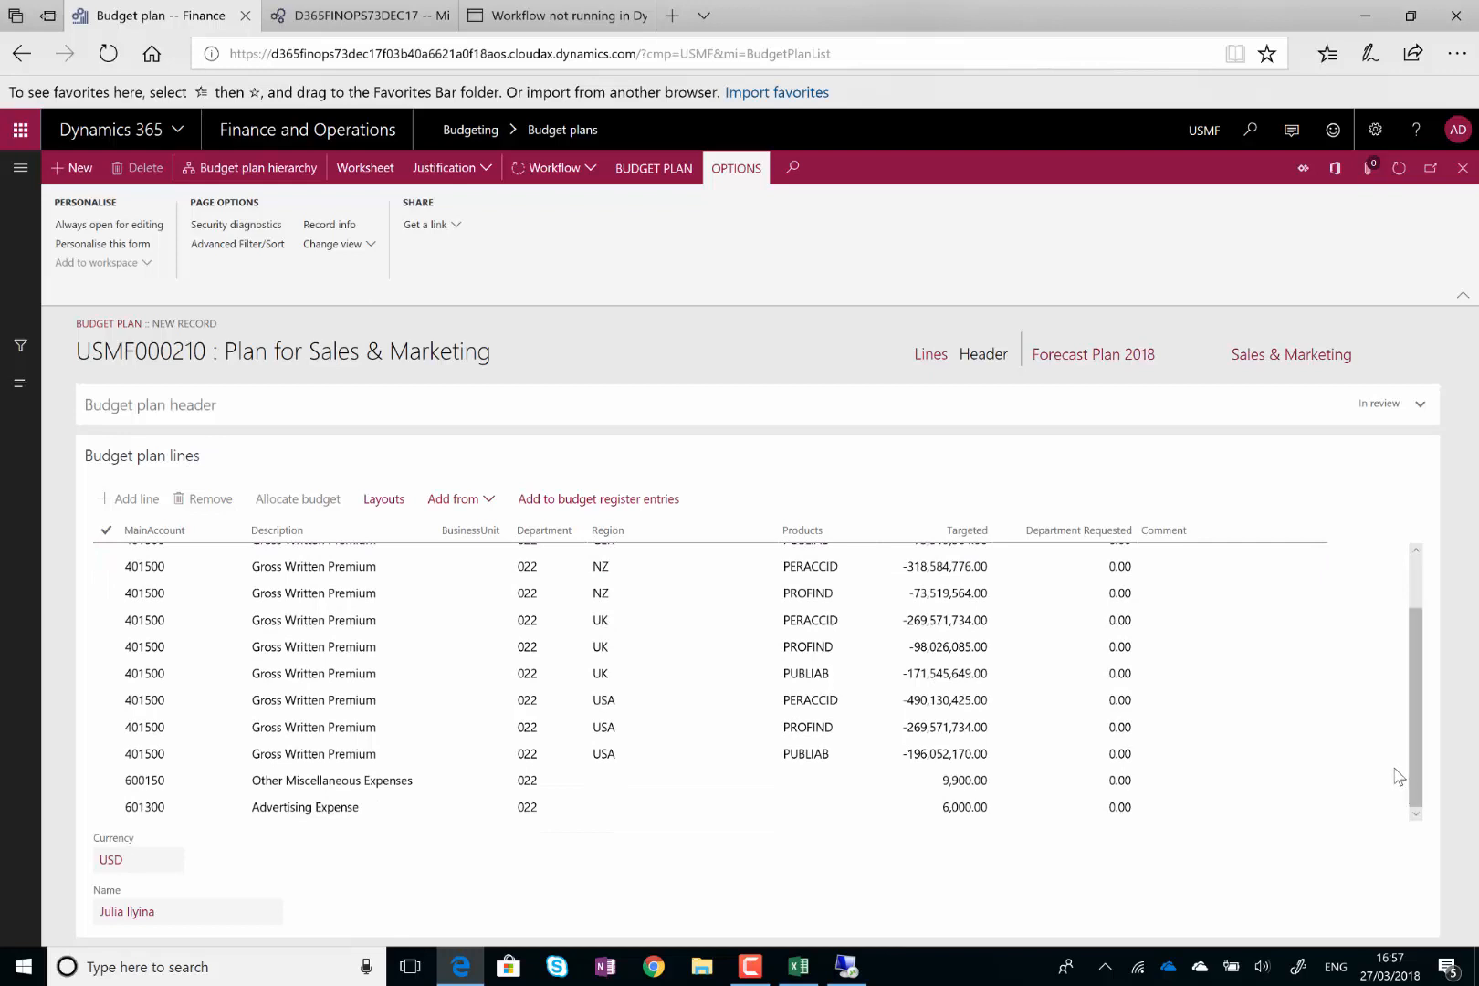
left_click(590, 172)
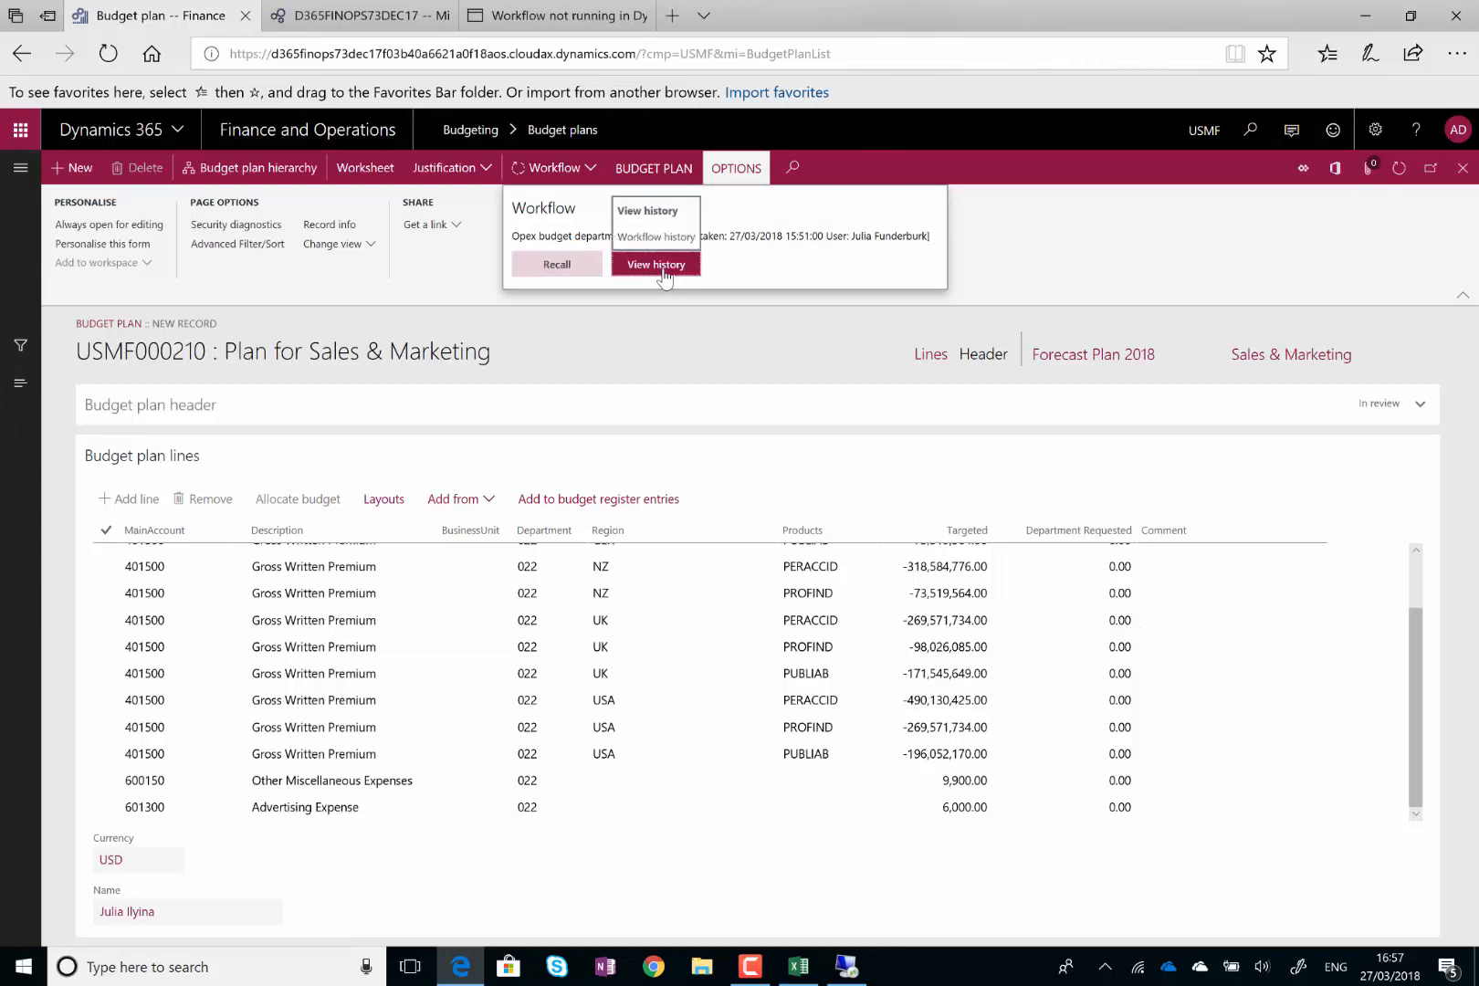
left_click(665, 271)
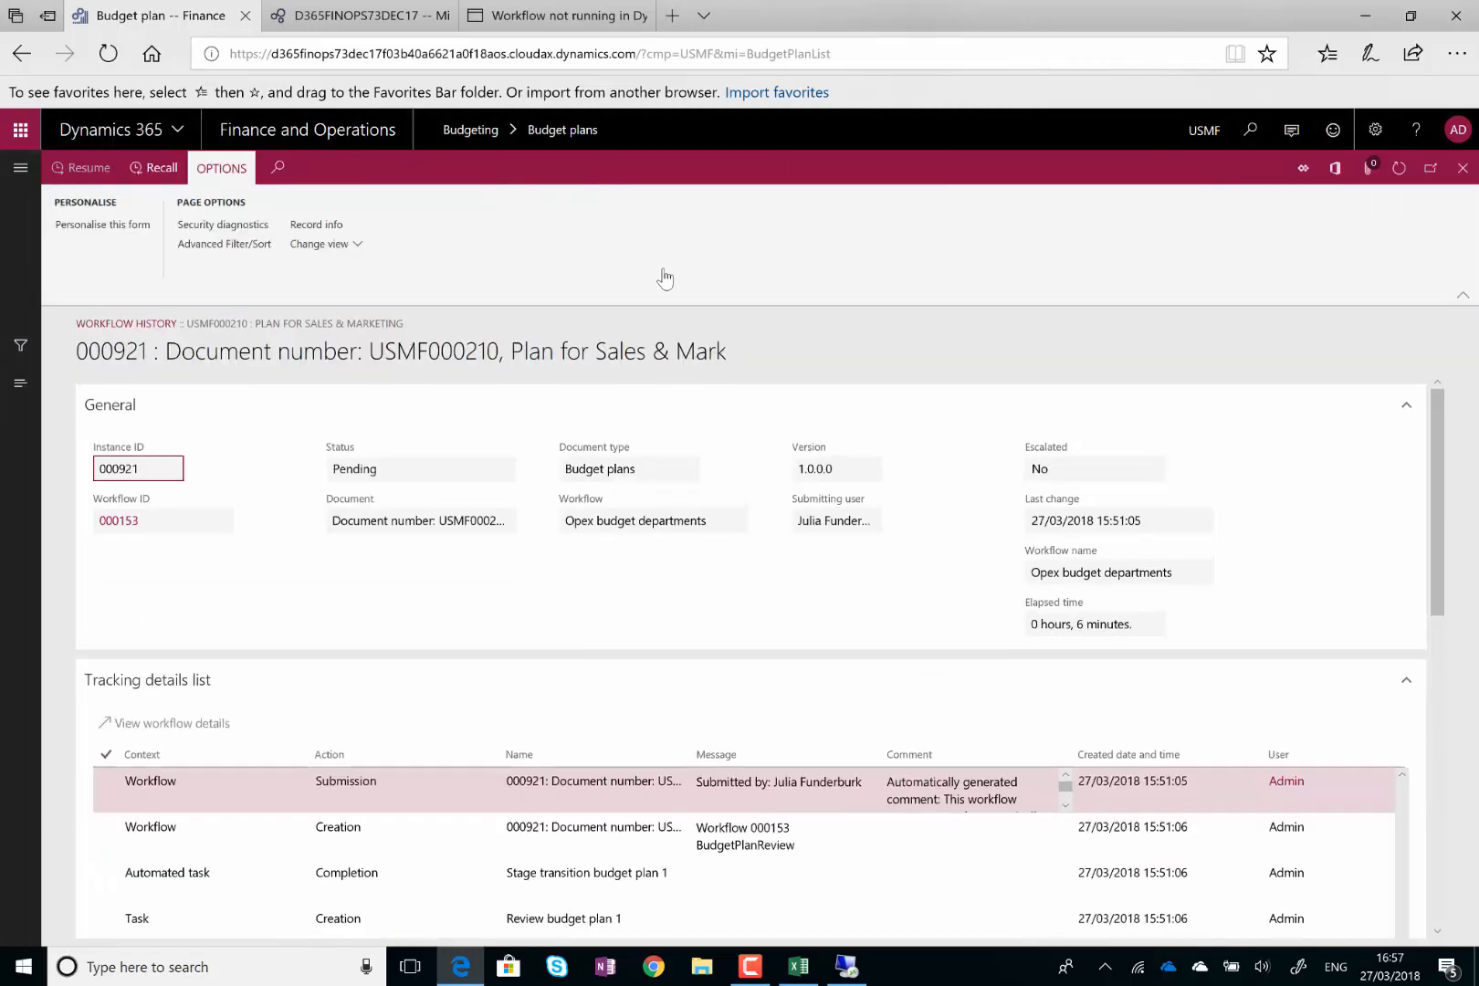
left_click_drag(1449, 424, 1464, 721)
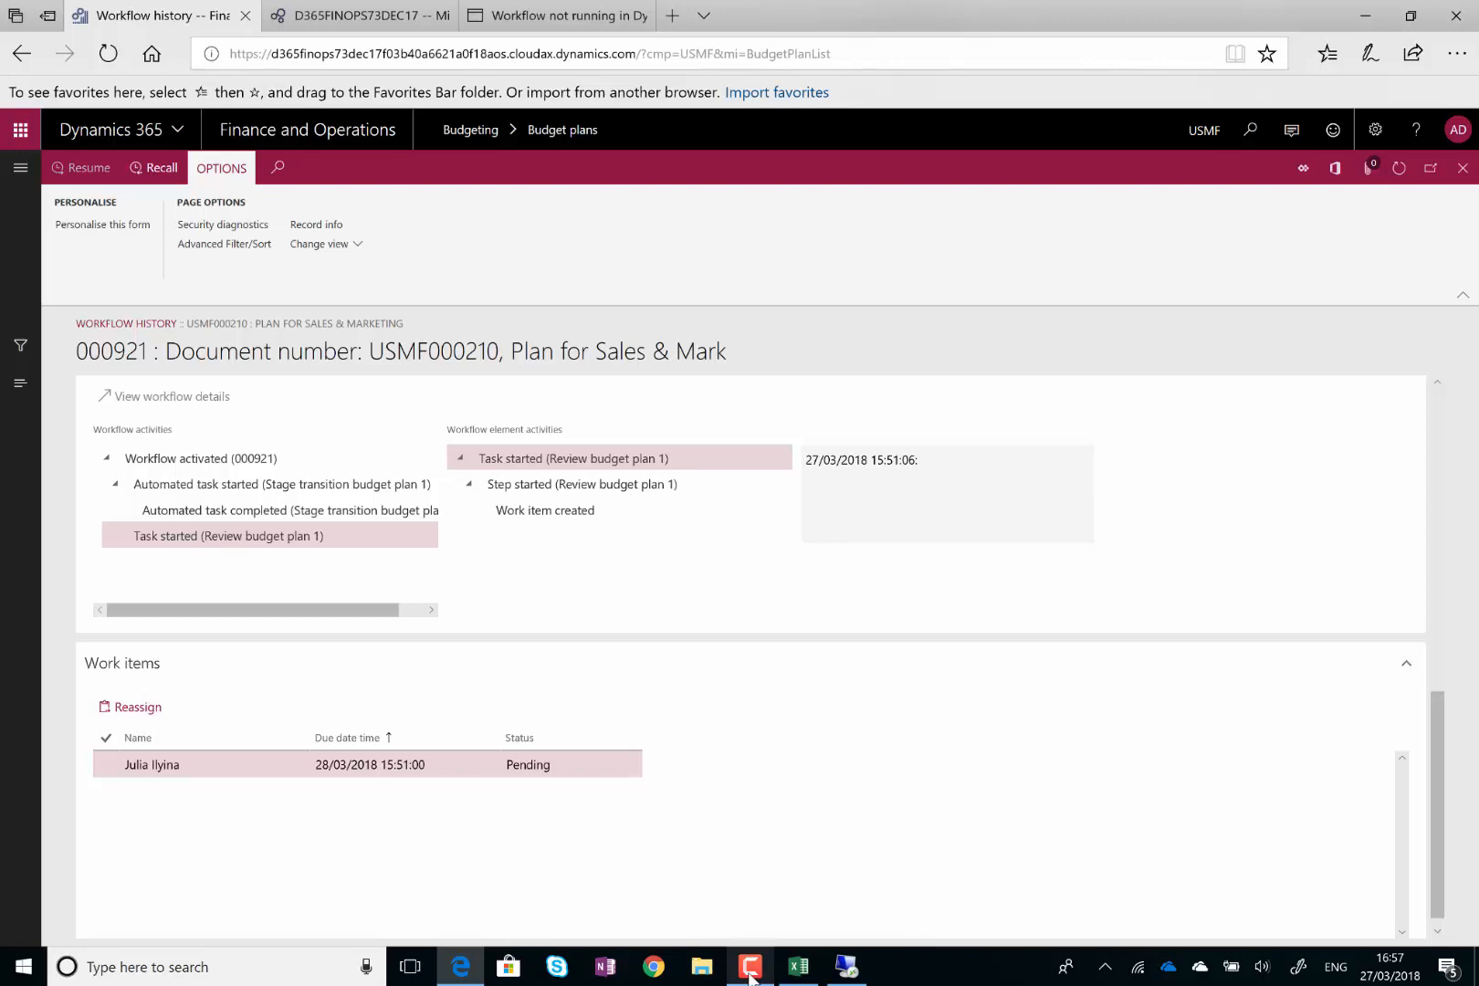
mouse_move(751, 977)
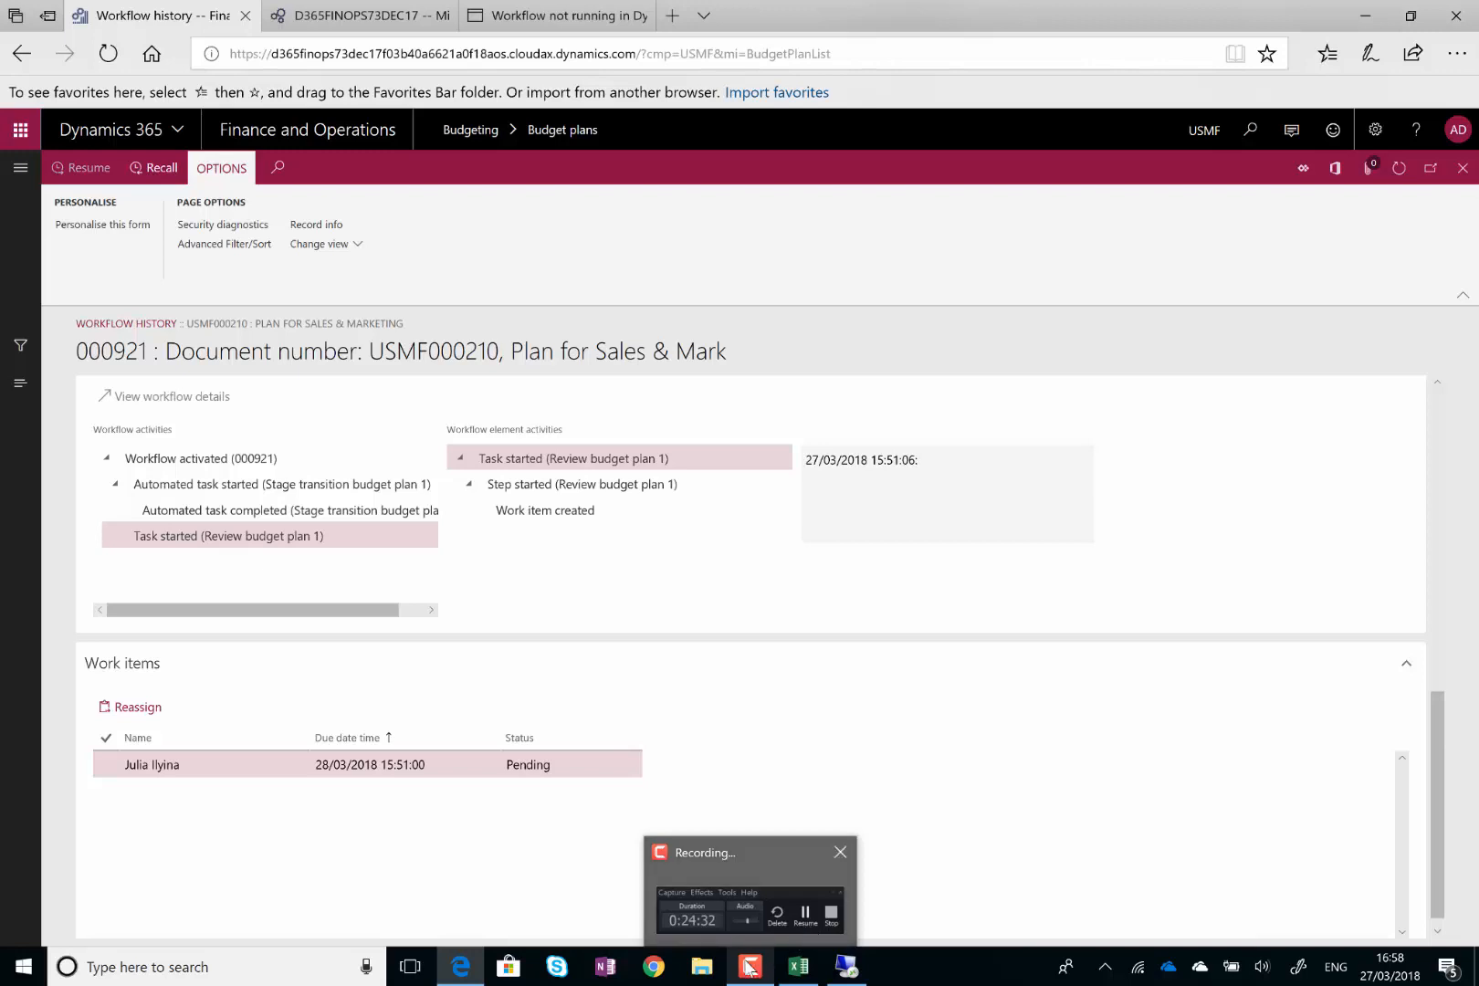
left_click(751, 969)
left_click(847, 735)
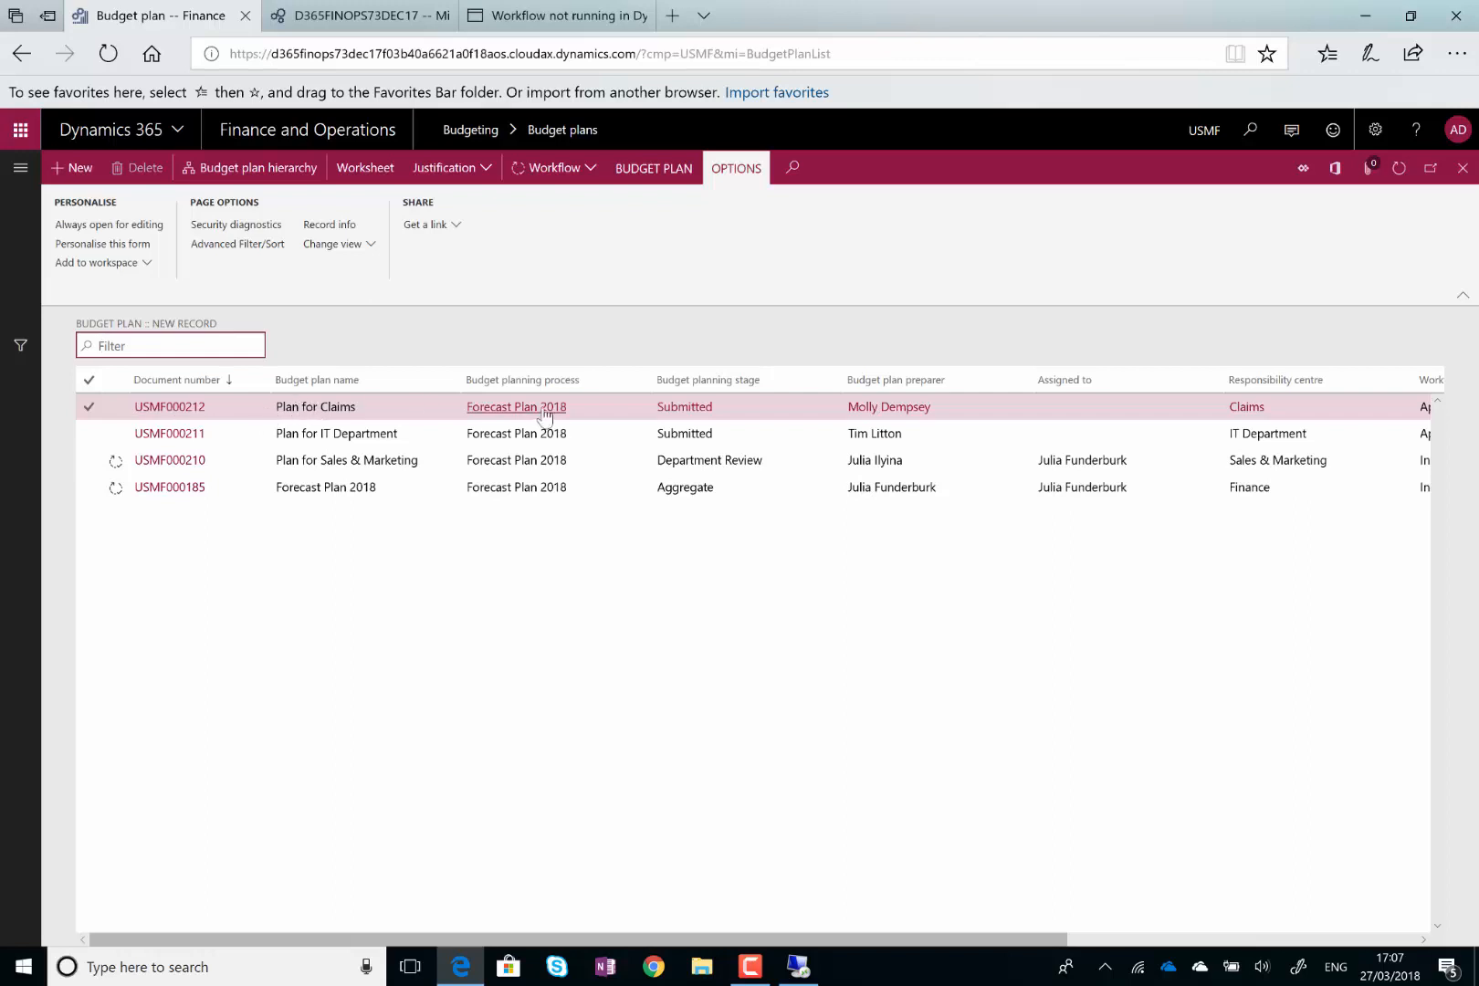
Check the planning stages of the department plans in the list, then open Plan for Sales & Marketing and review its lines
mouse_move(545, 412)
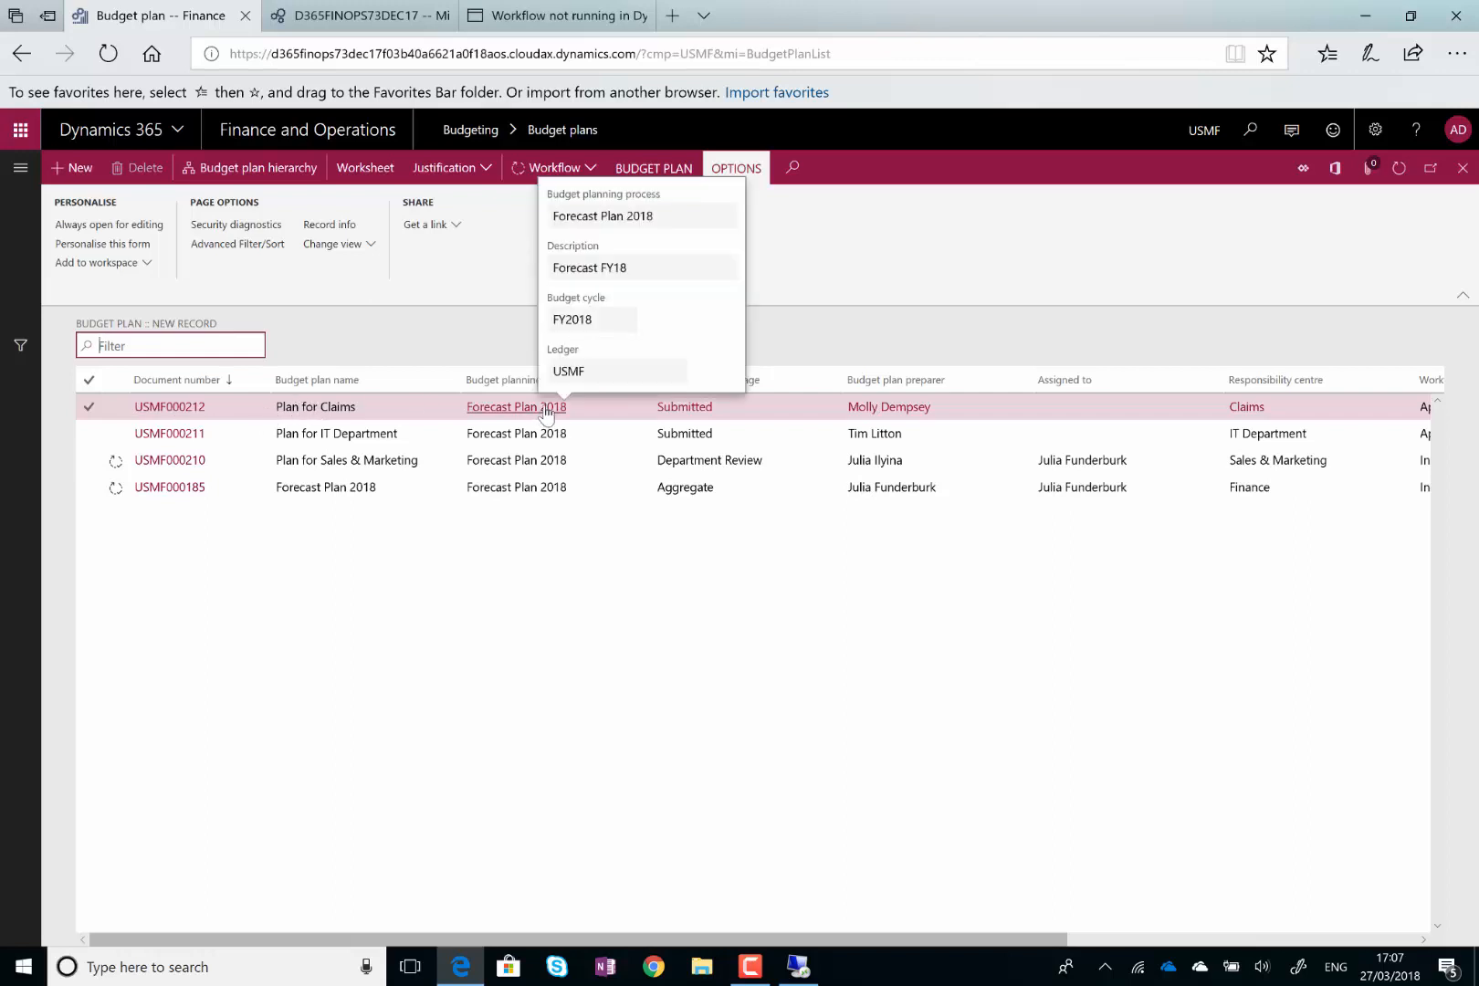
left_click(393, 412)
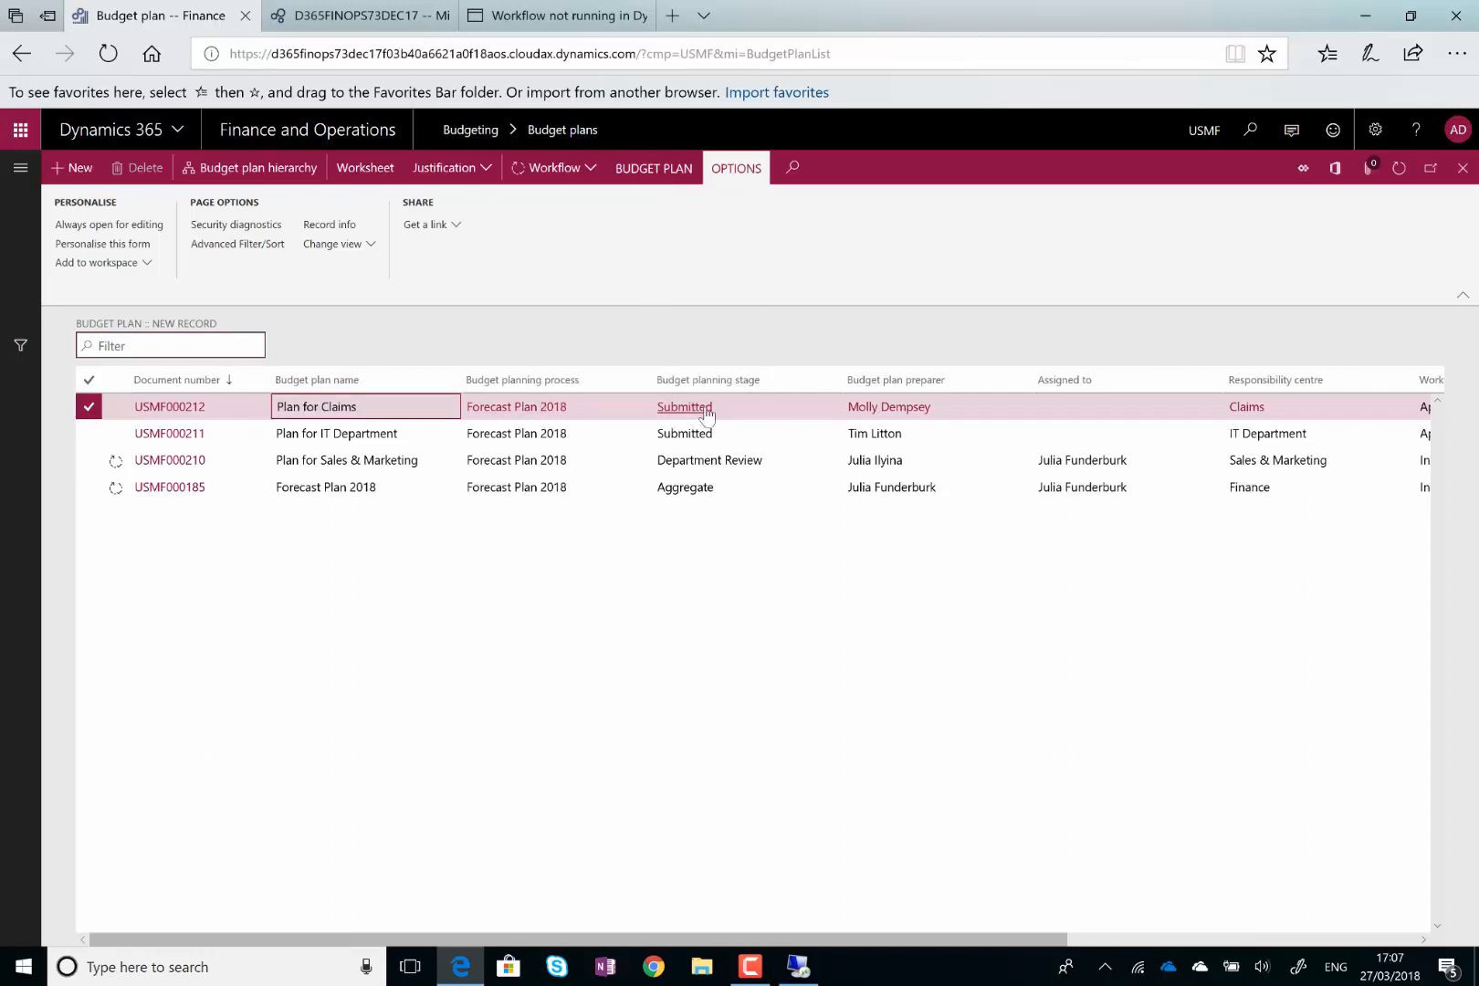
mouse_move(707, 415)
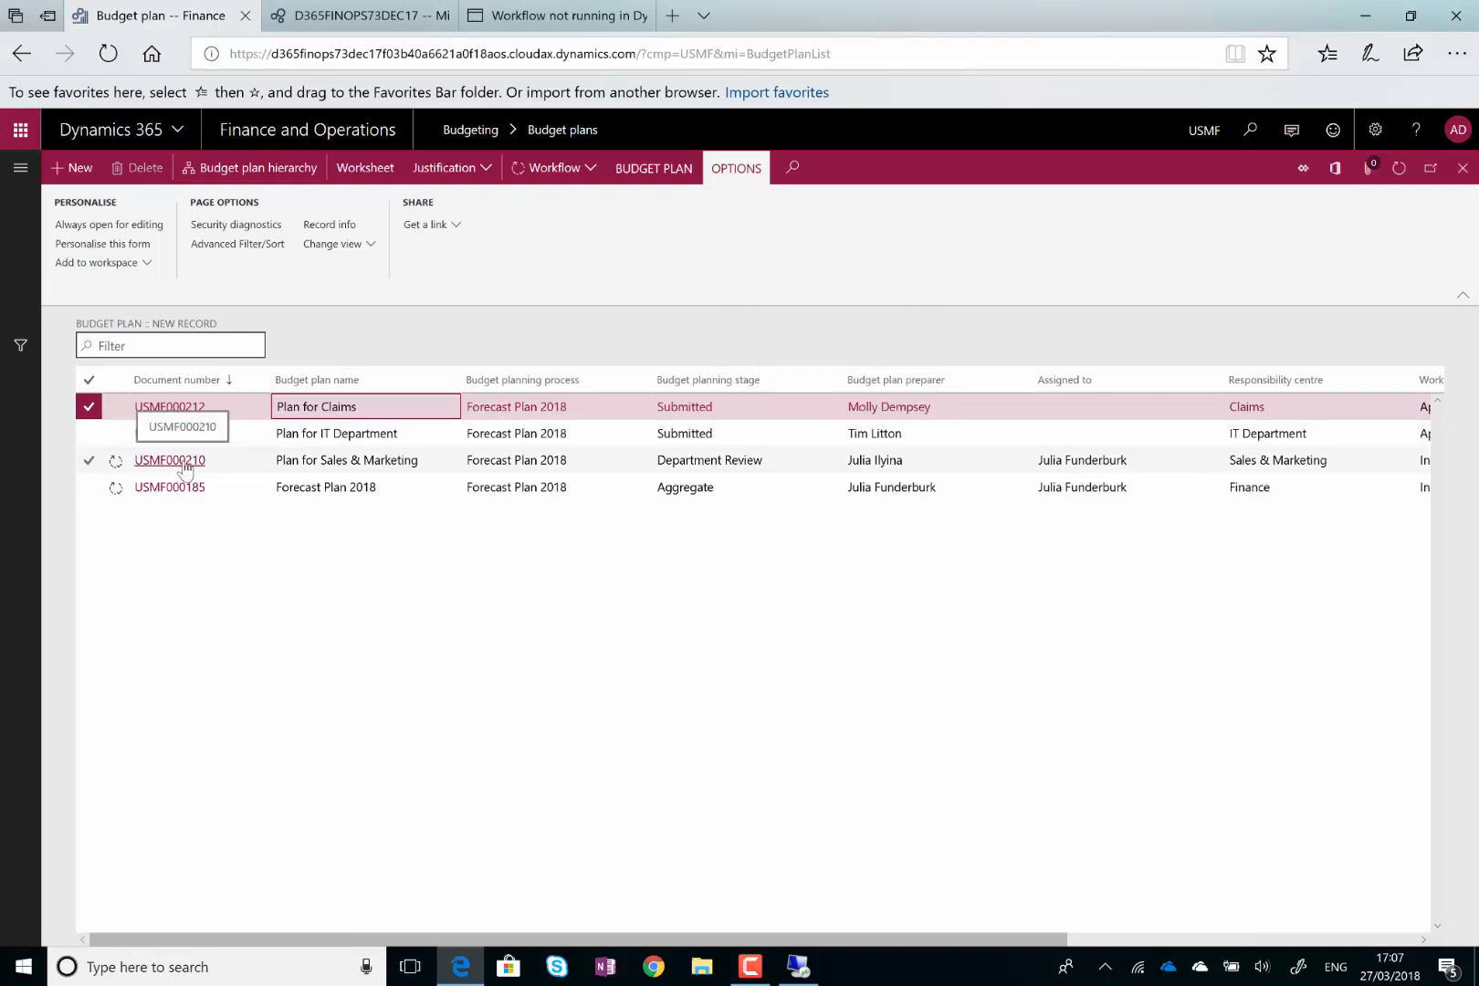
left_click(233, 461)
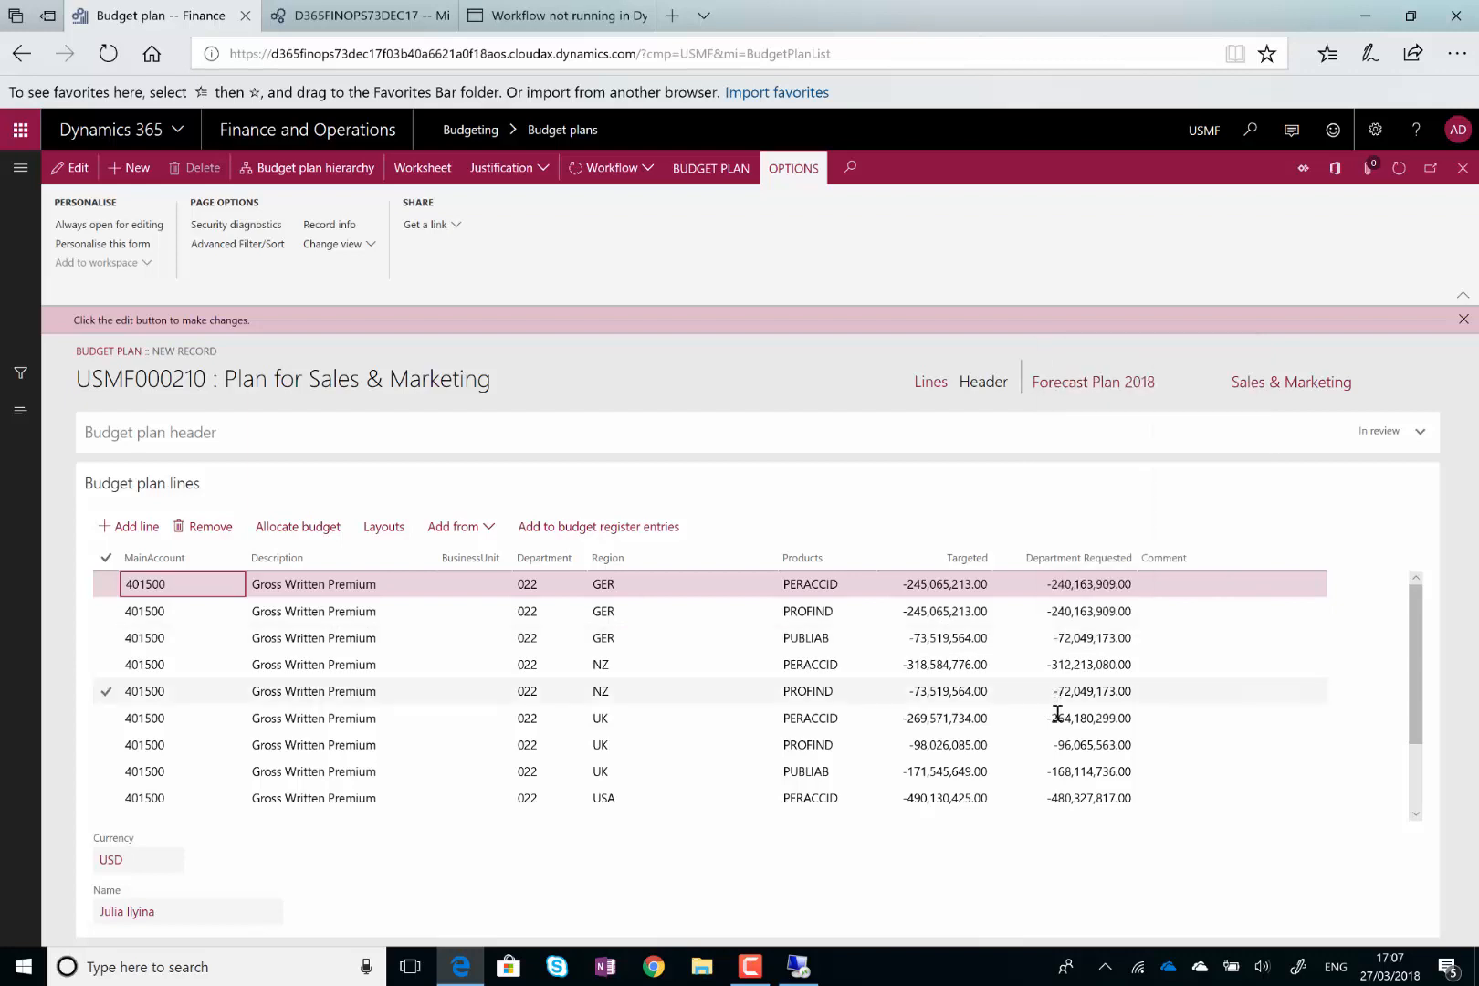
left_click_drag(1412, 677, 1421, 771)
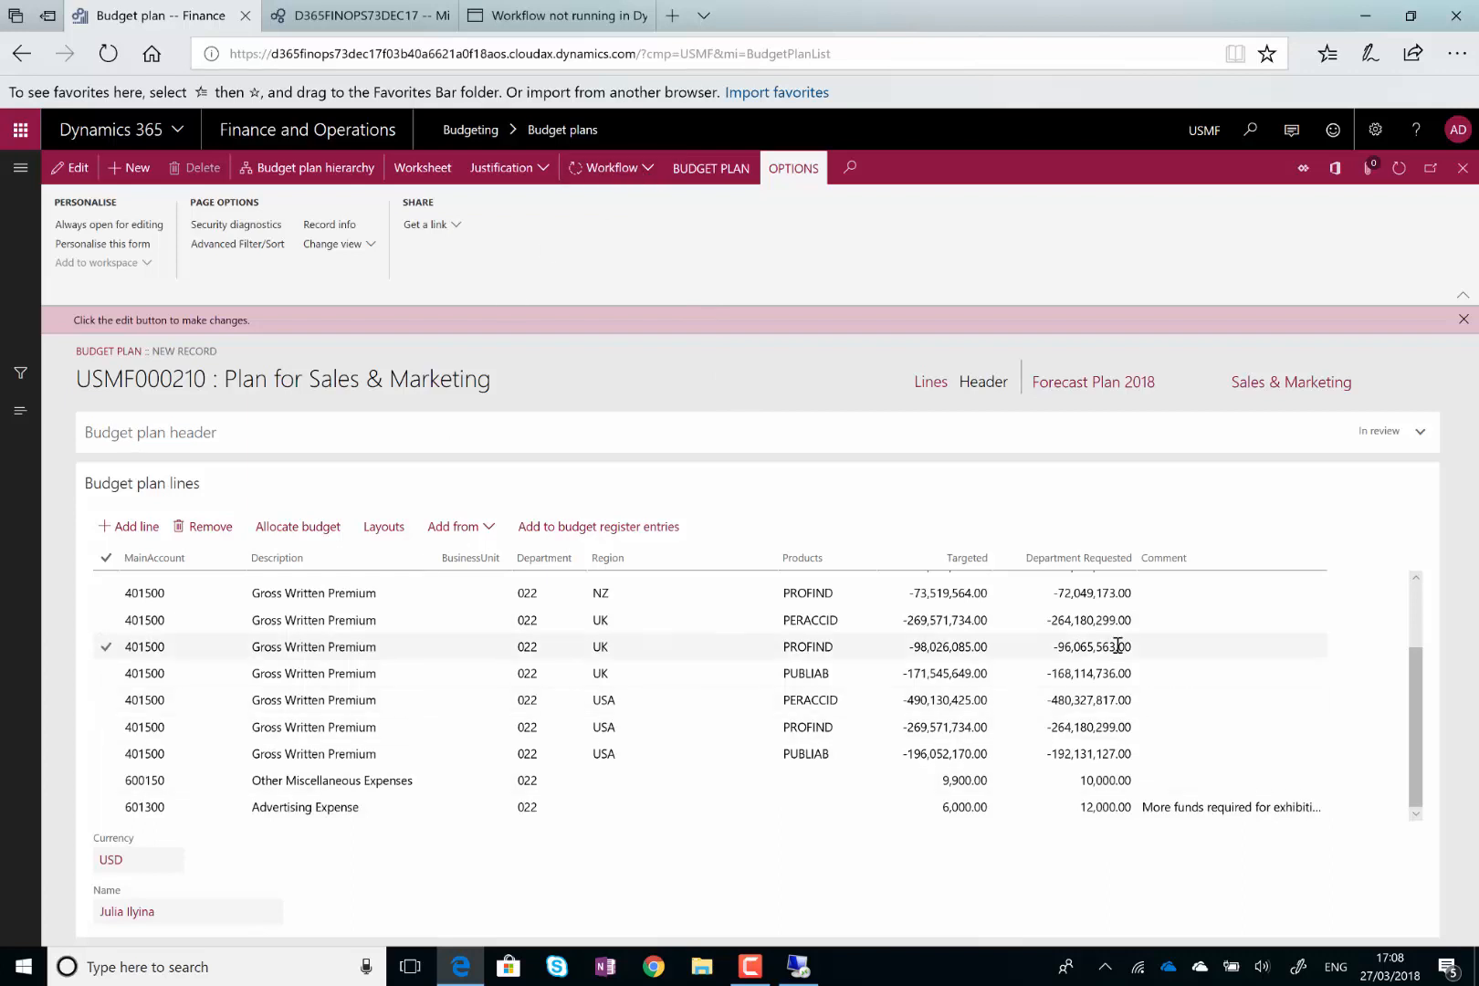
Complete the department review task for Plan for Sales & Marketing with the comment "Please Review"
left_click(647, 172)
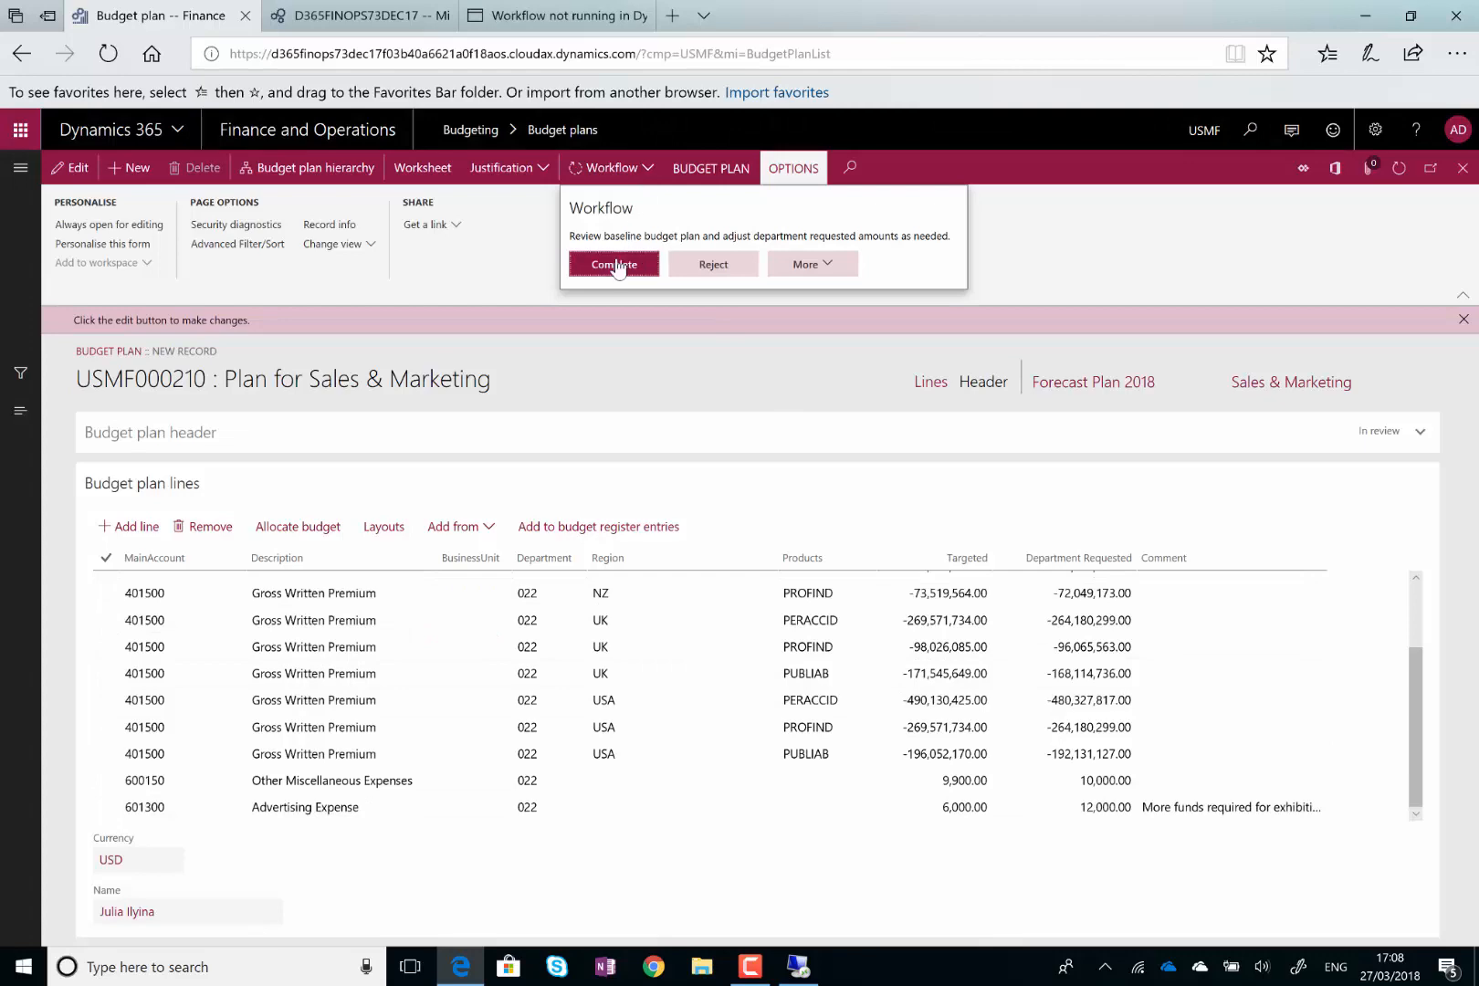
left_click(616, 264)
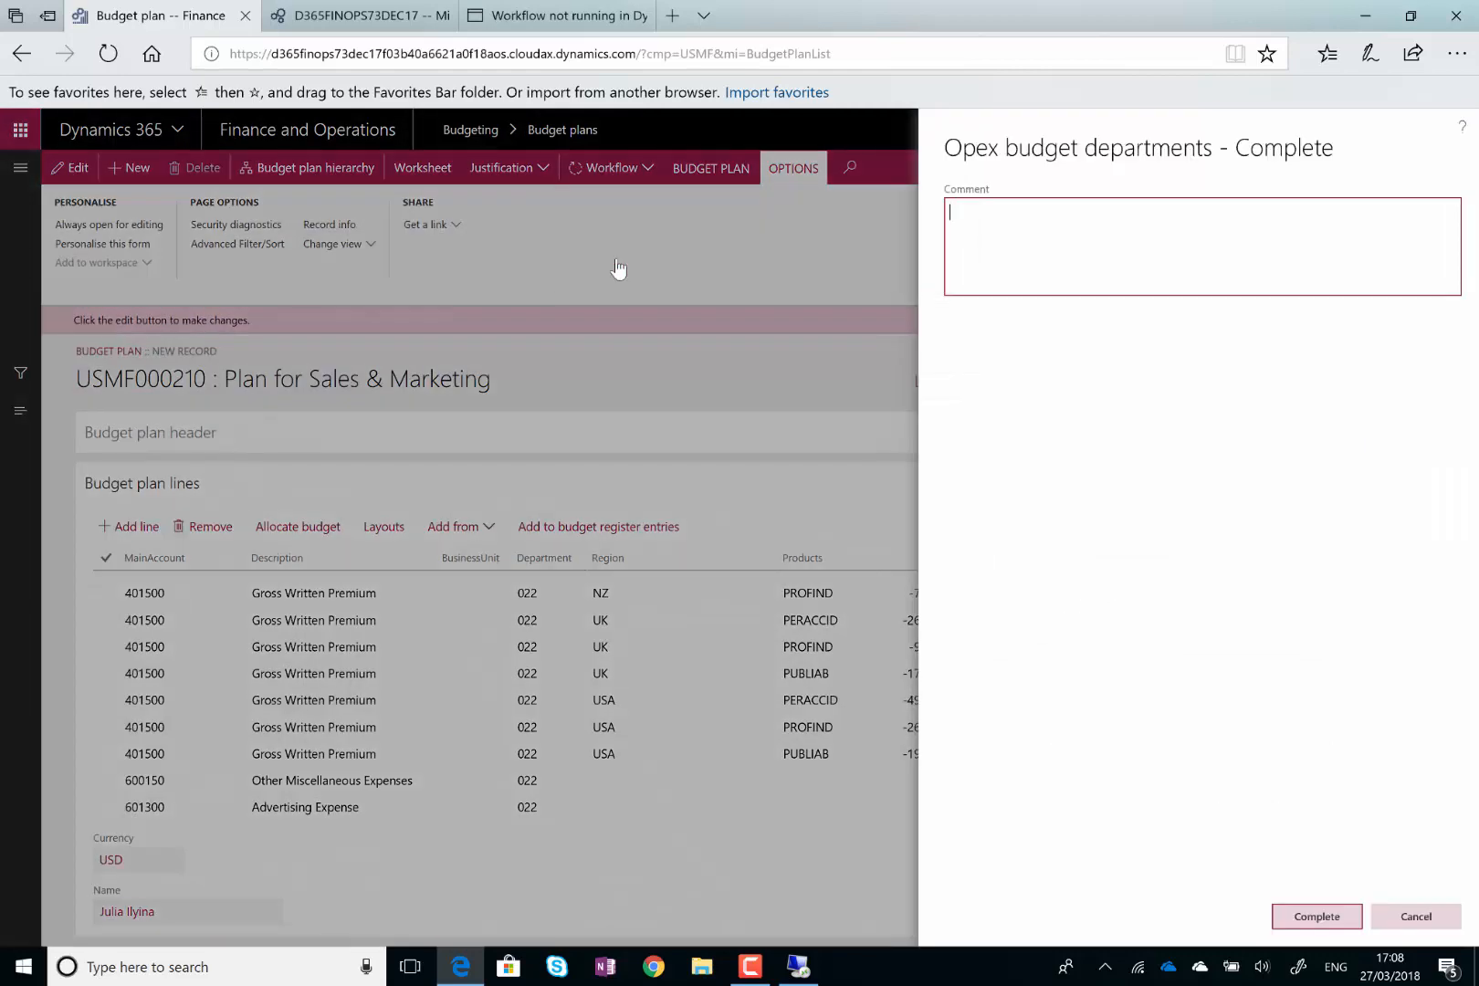
type("Please Review")
left_click(1324, 916)
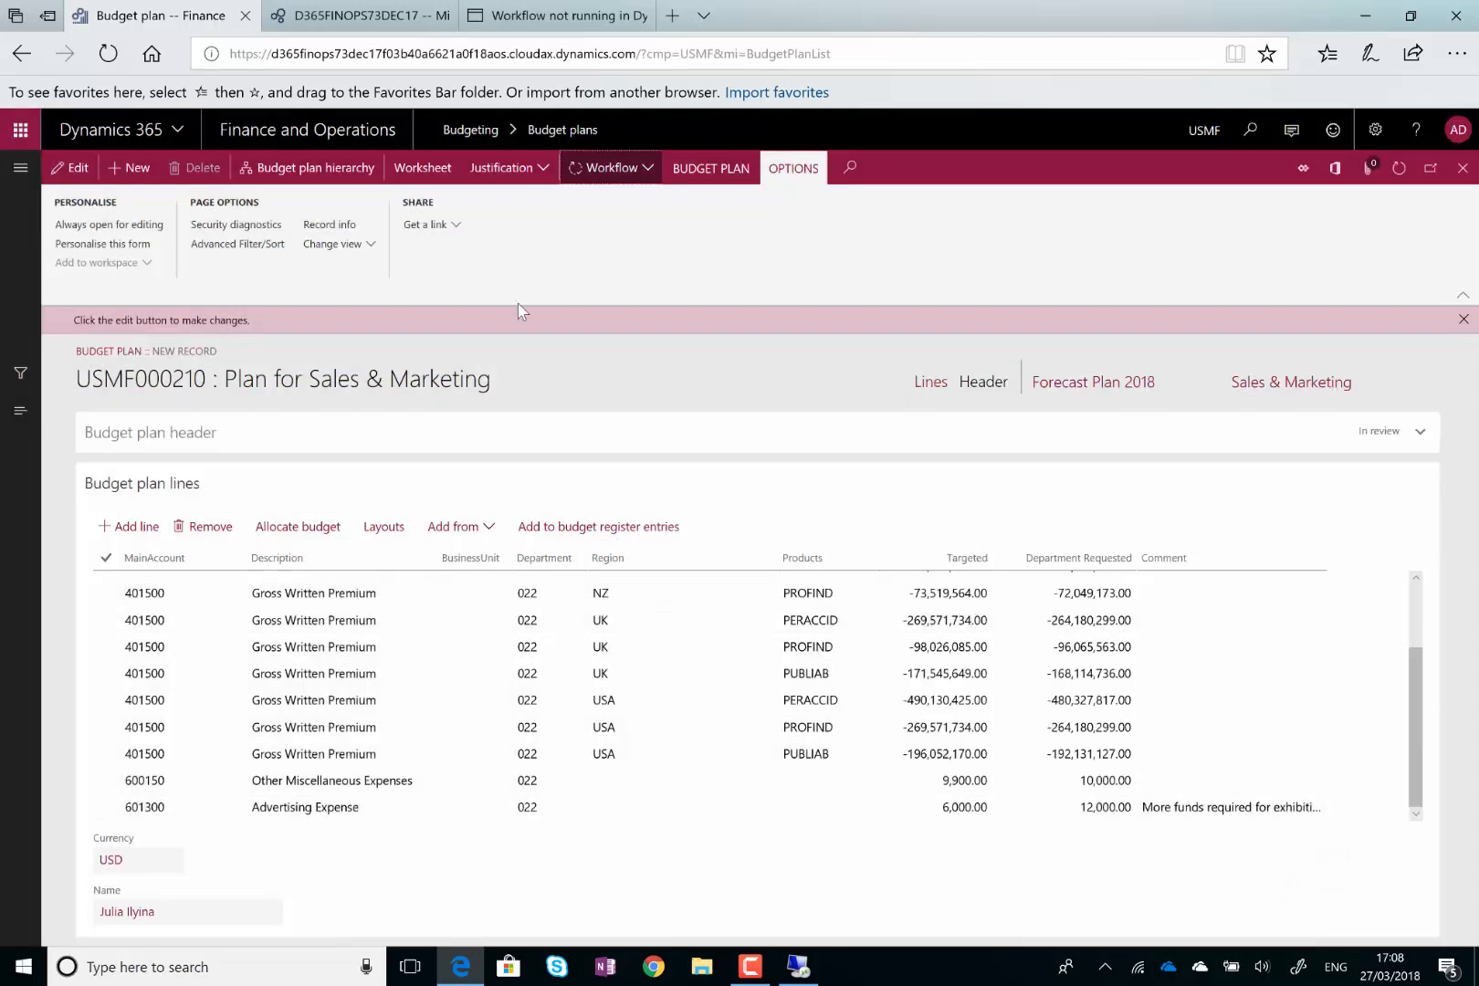
Return to the Budget planning workspace and open the full budget plan list for Forecast Plan 2018
left_click(300, 137)
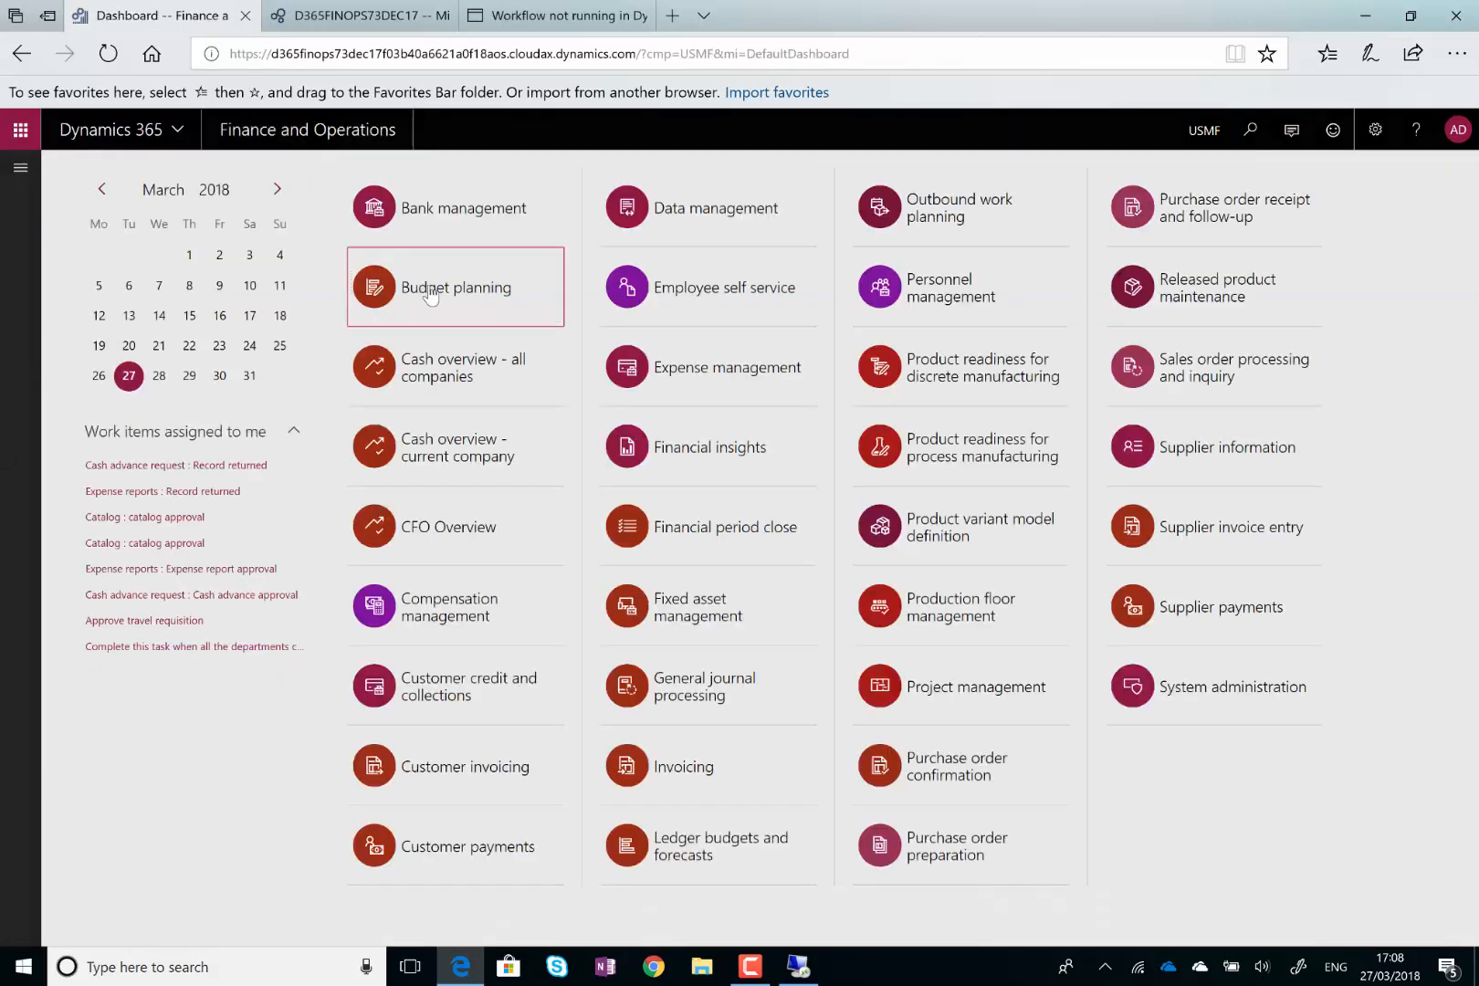
left_click(430, 293)
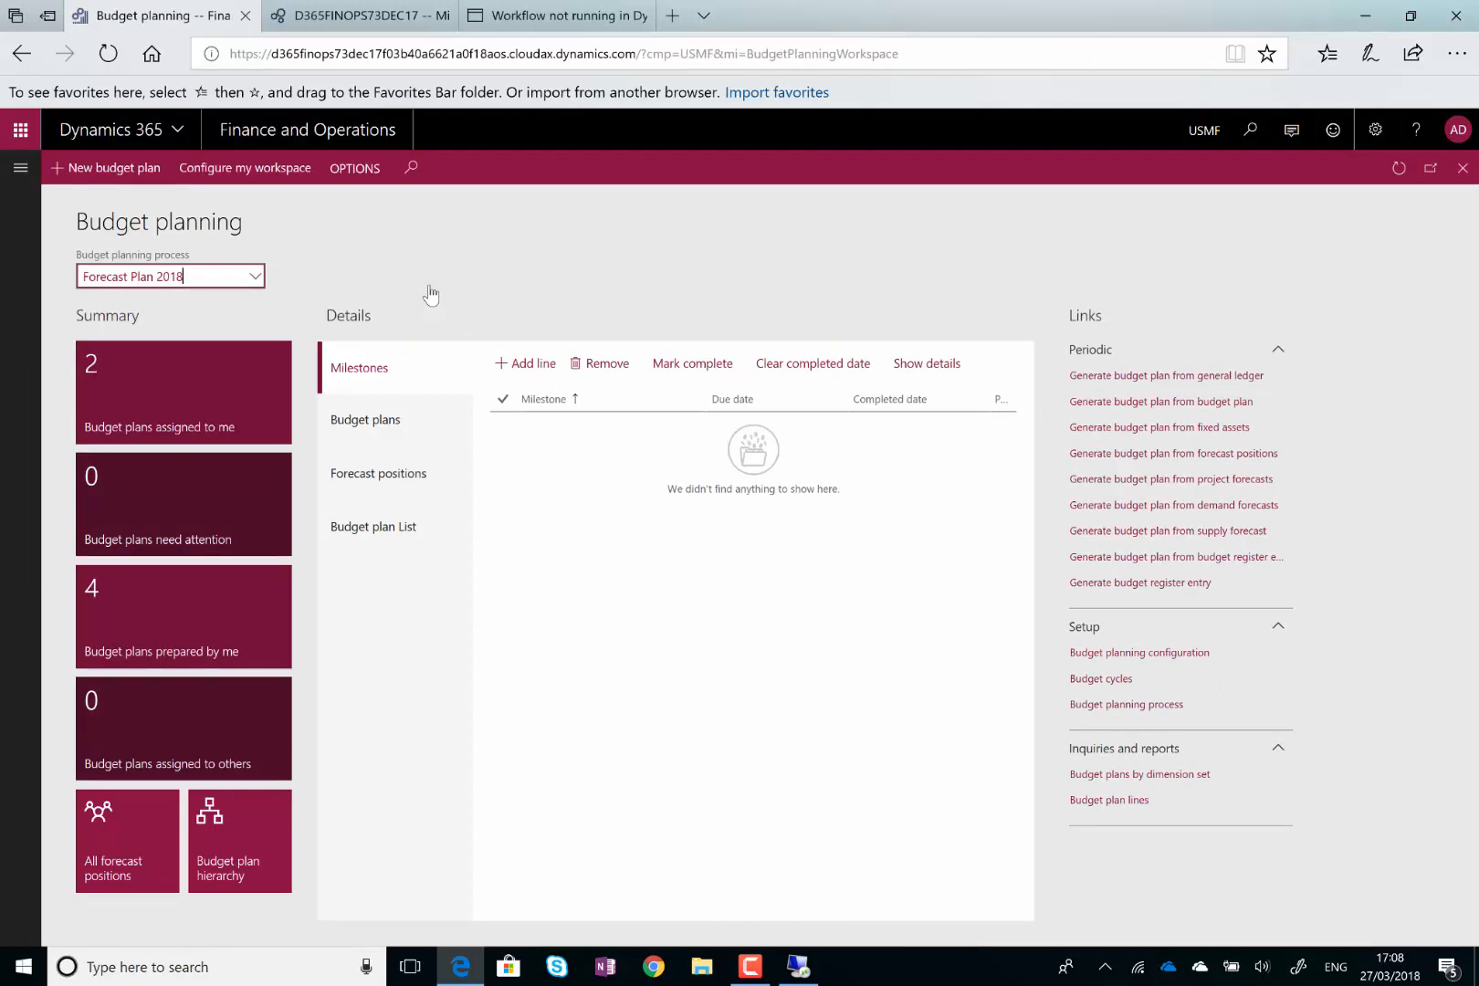
left_click(402, 533)
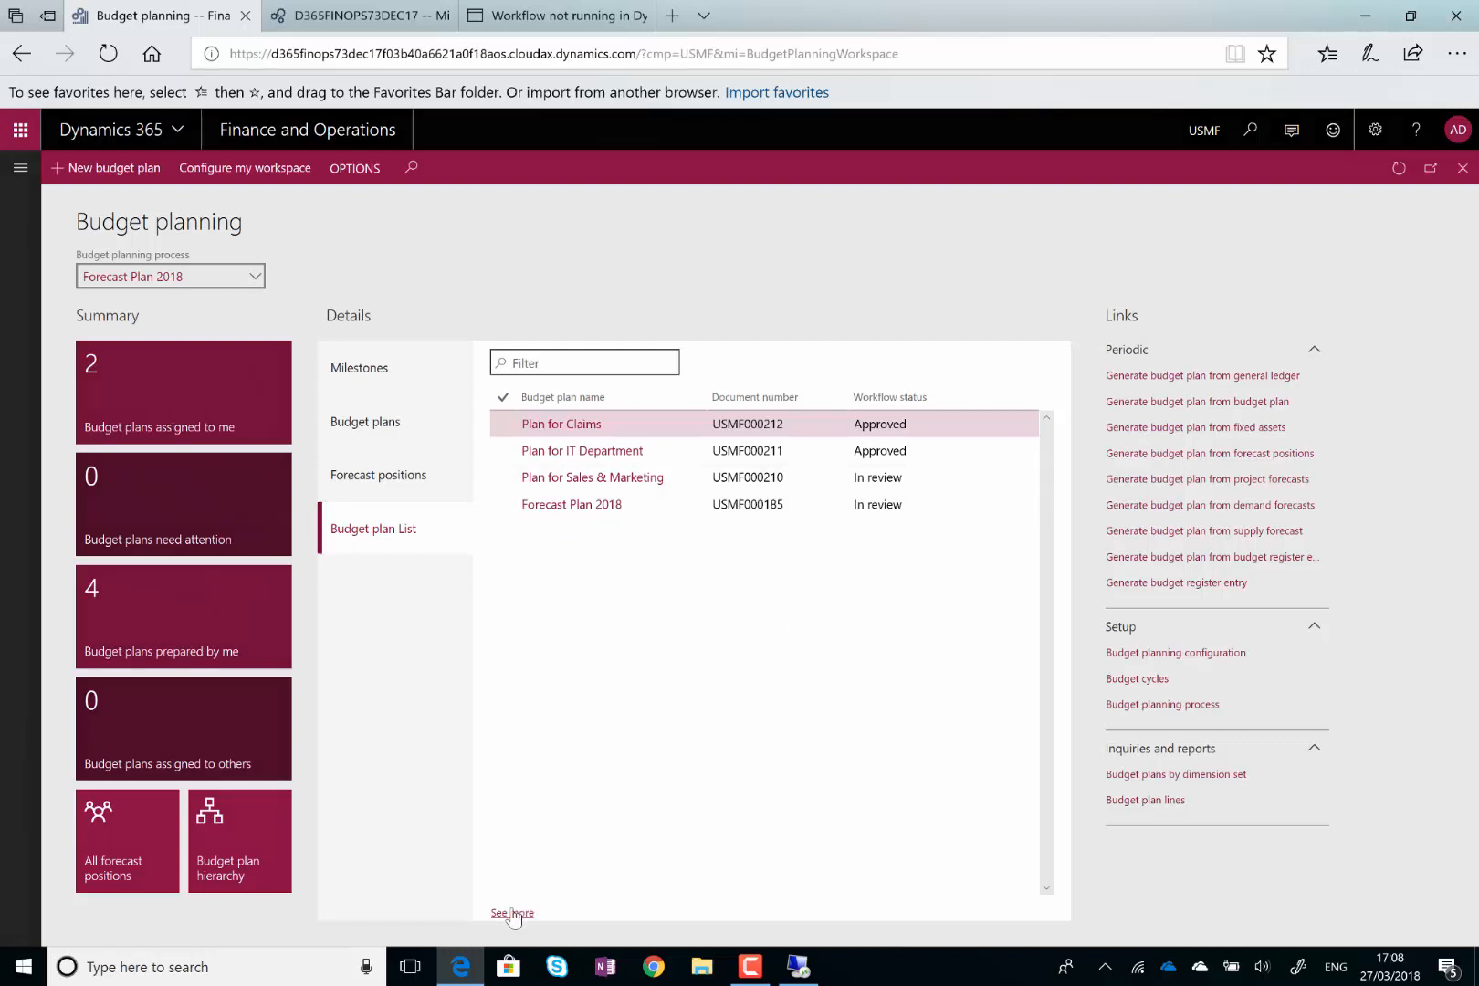
left_click(512, 912)
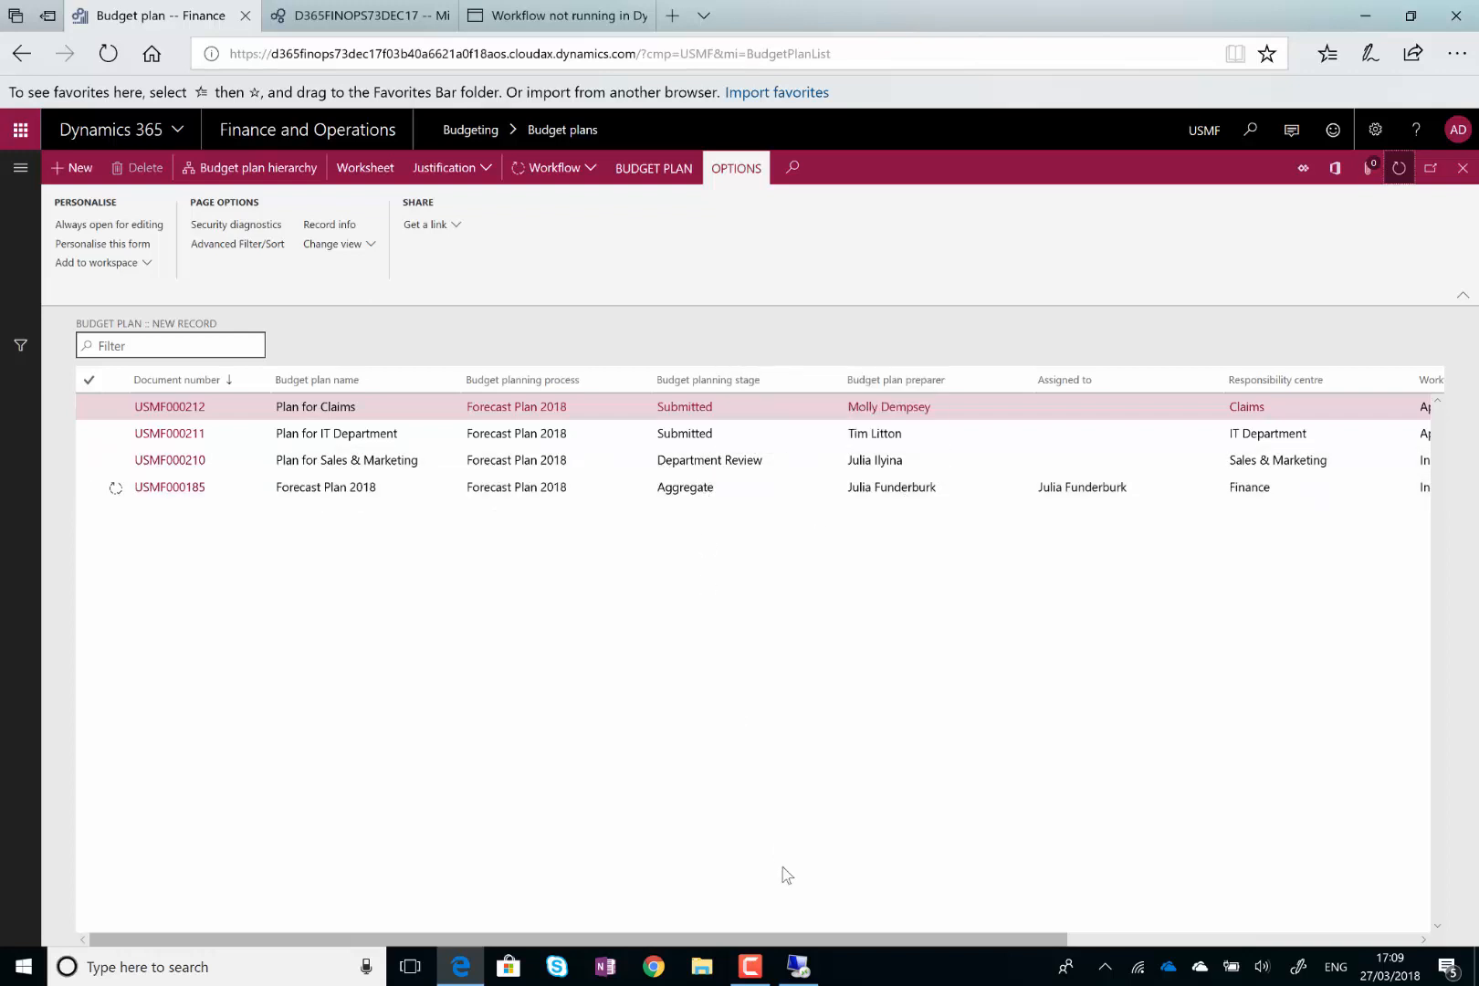
left_click(749, 966)
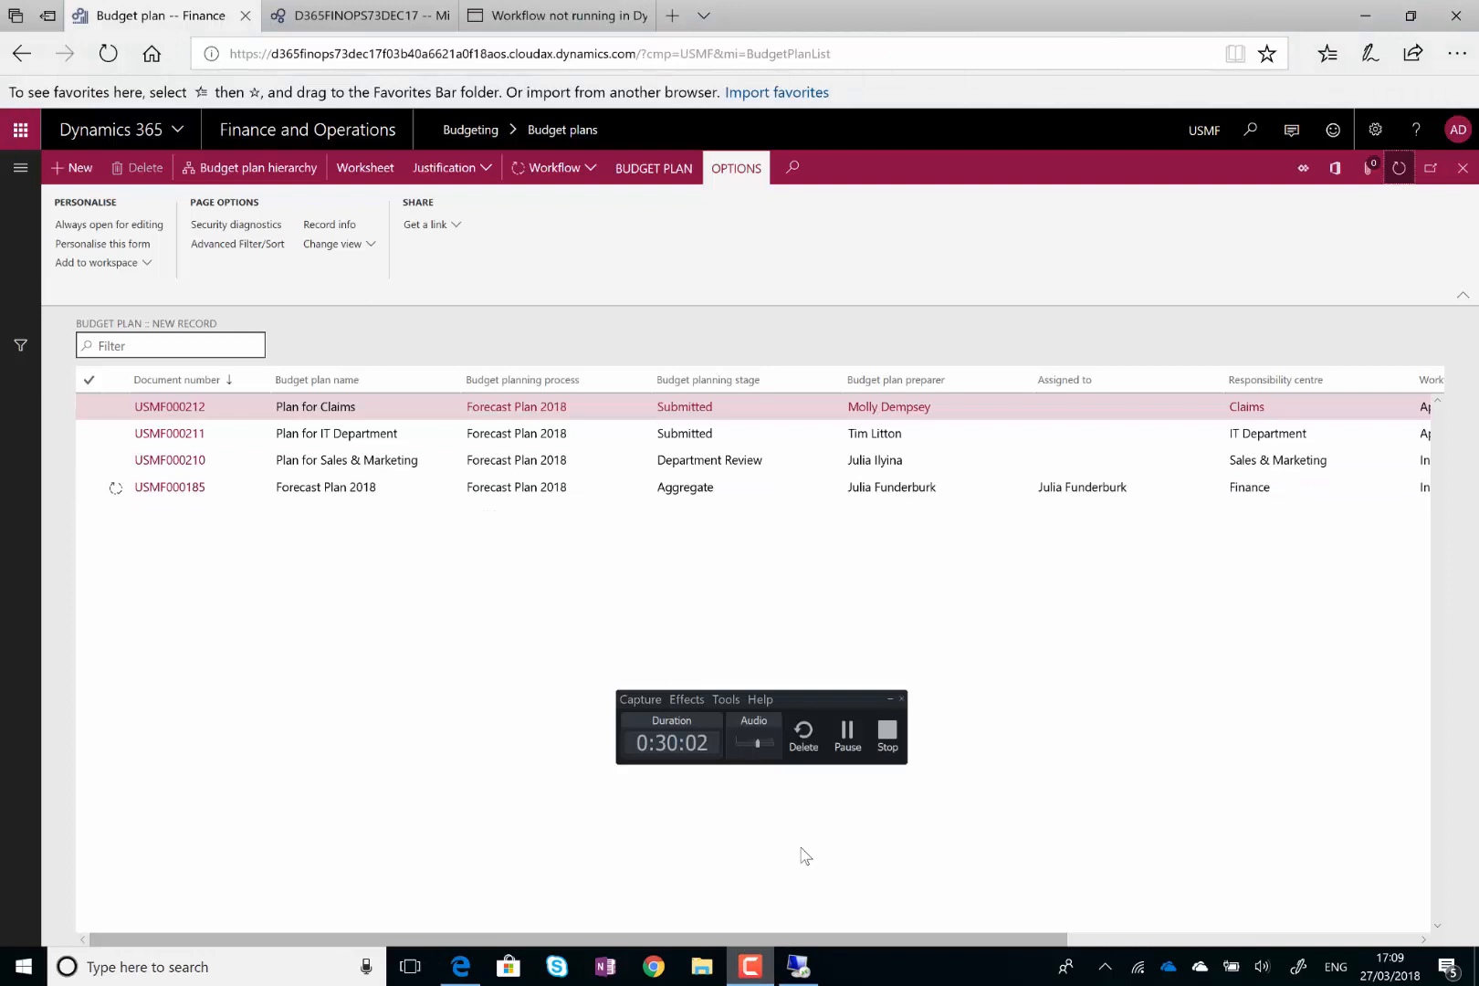
left_click(847, 735)
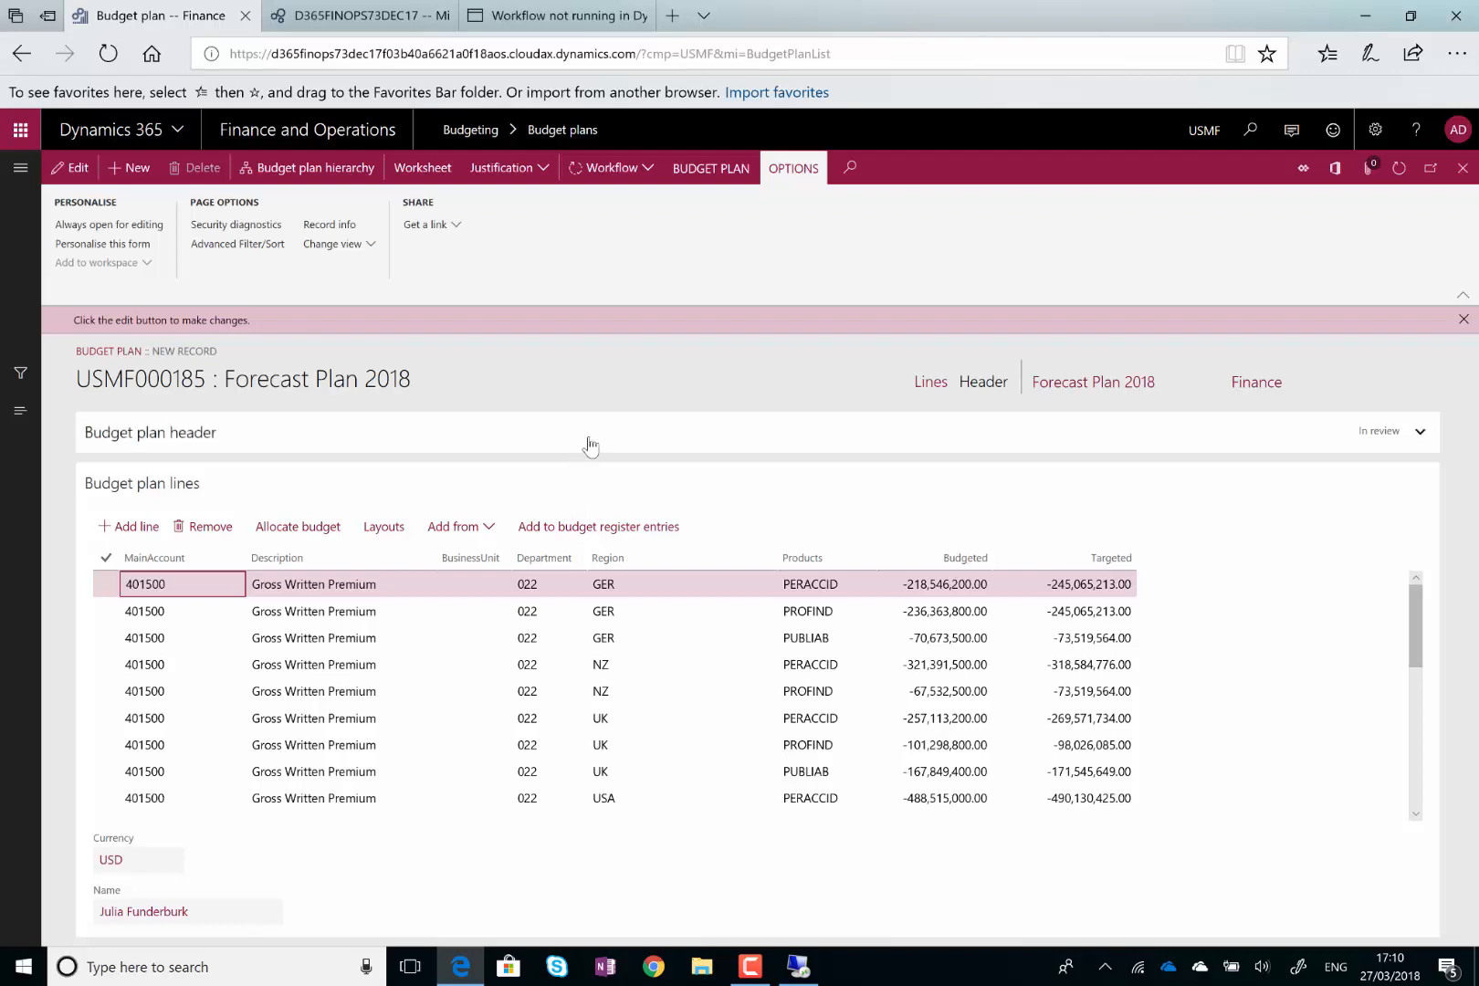
Complete the top-level workflow task of Forecast Plan 2018 with the comment "PLease Review and Approve", and expand the budget plan header
left_click(646, 170)
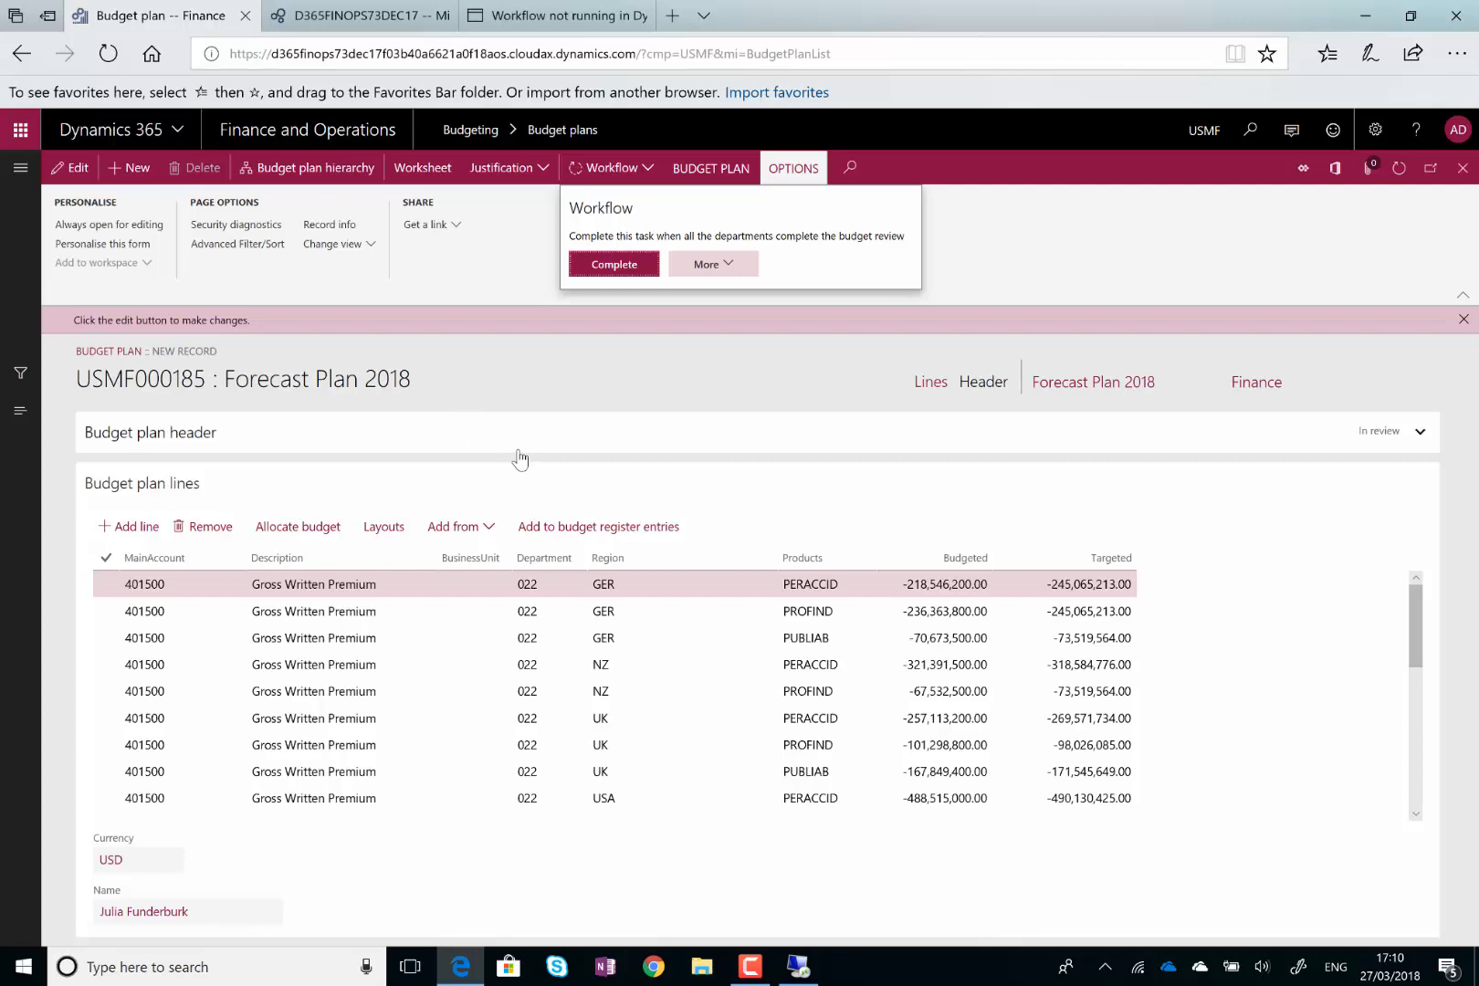
left_click(611, 267)
left_click(999, 241)
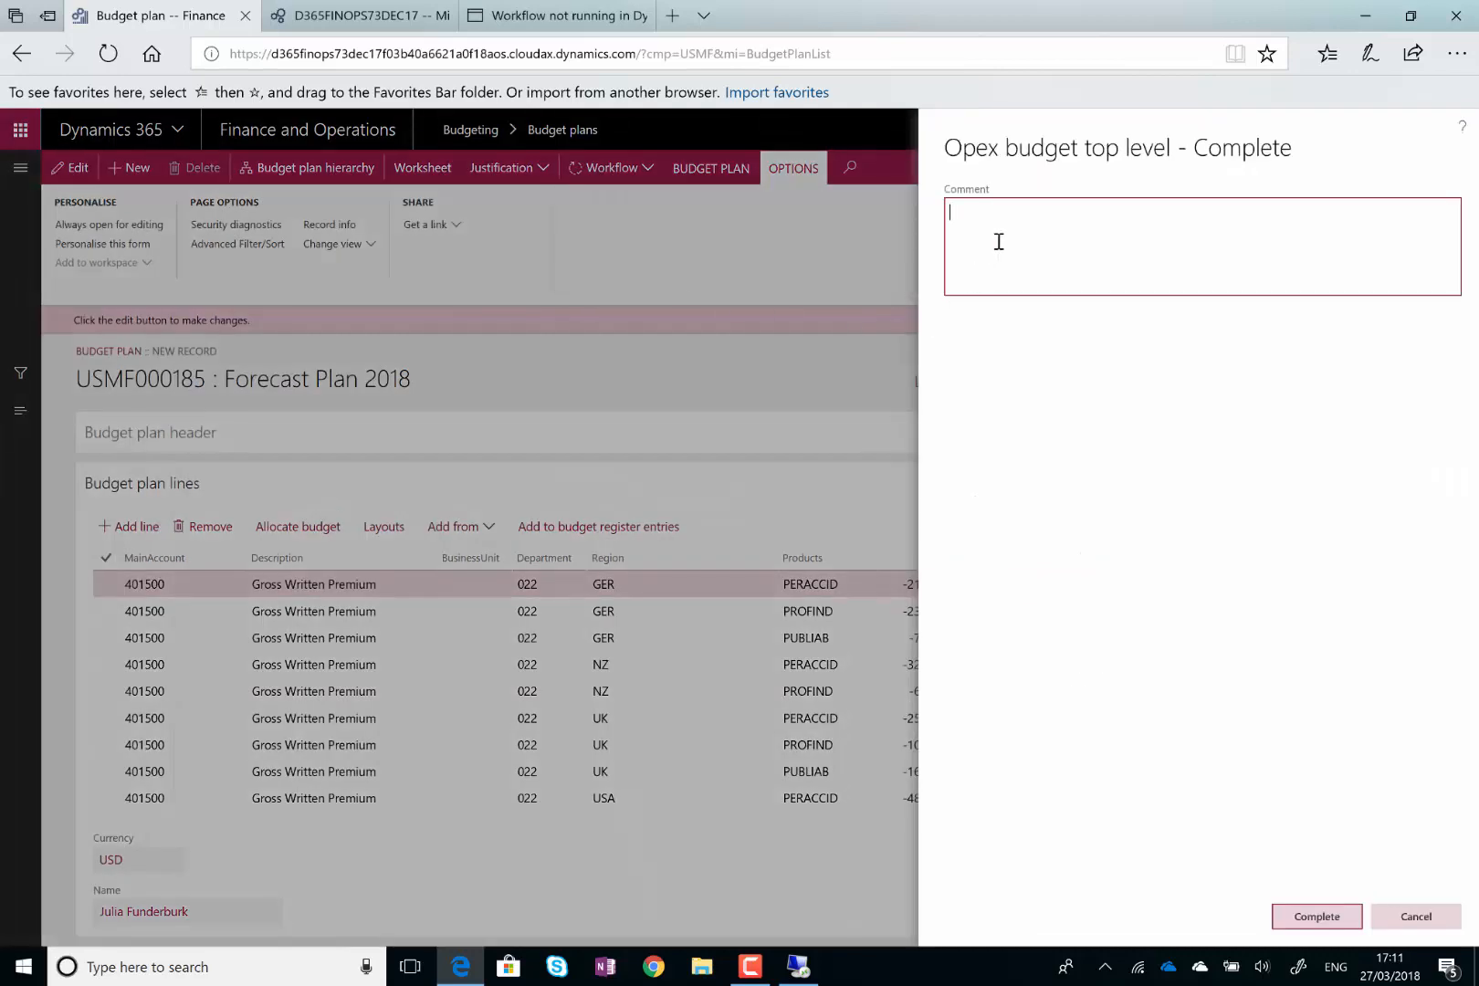
type("PLease Review and Approve")
left_click(1311, 926)
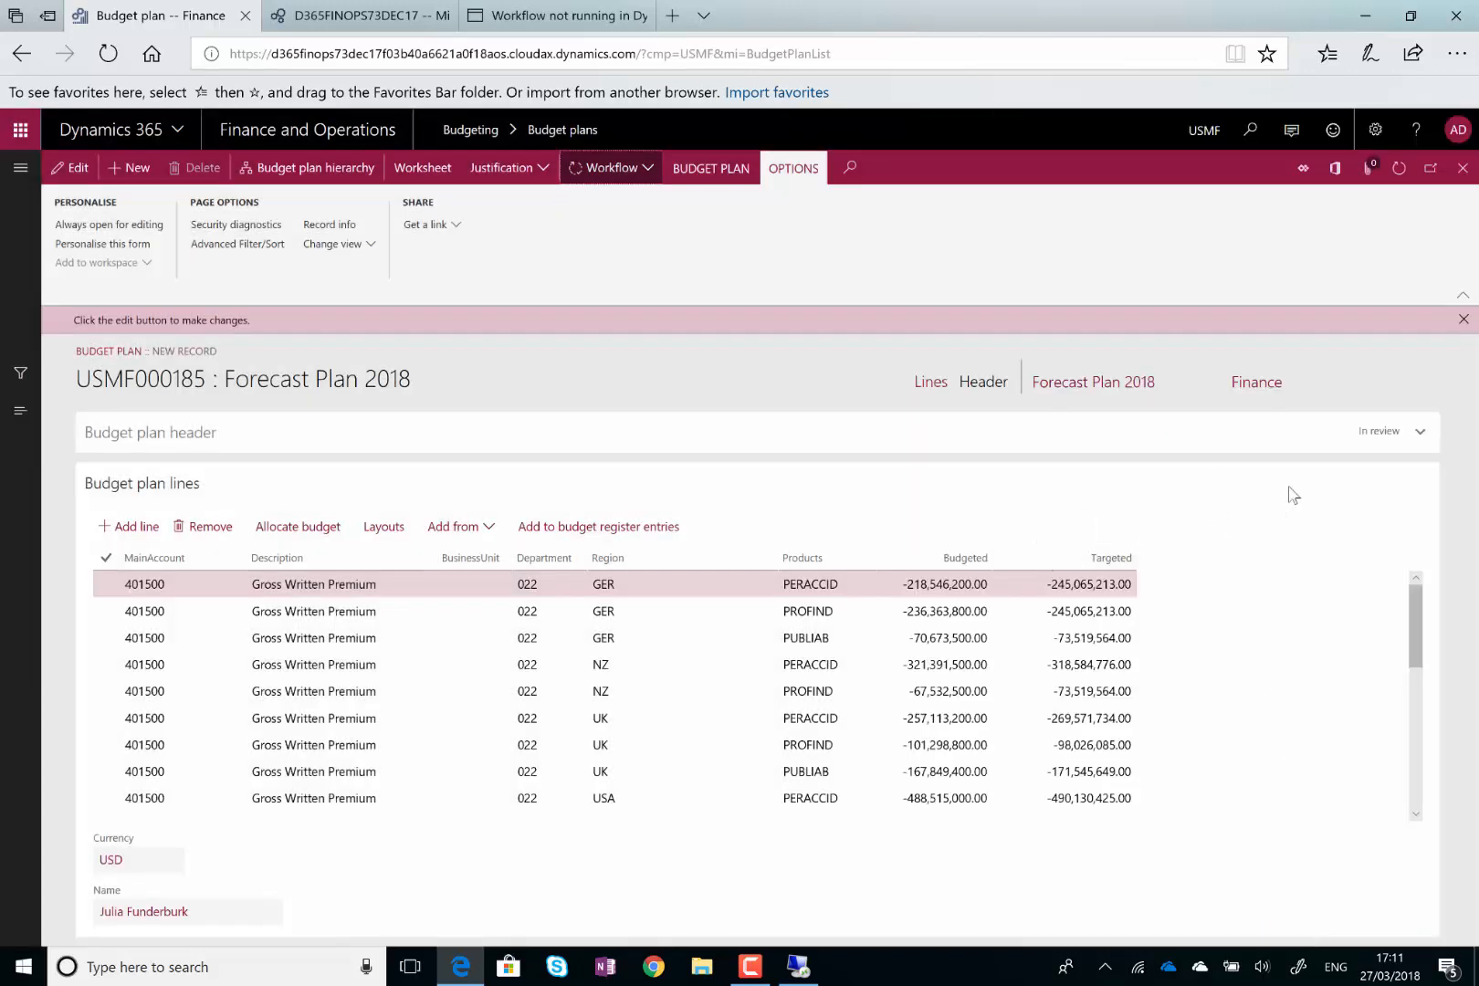
left_click(1415, 444)
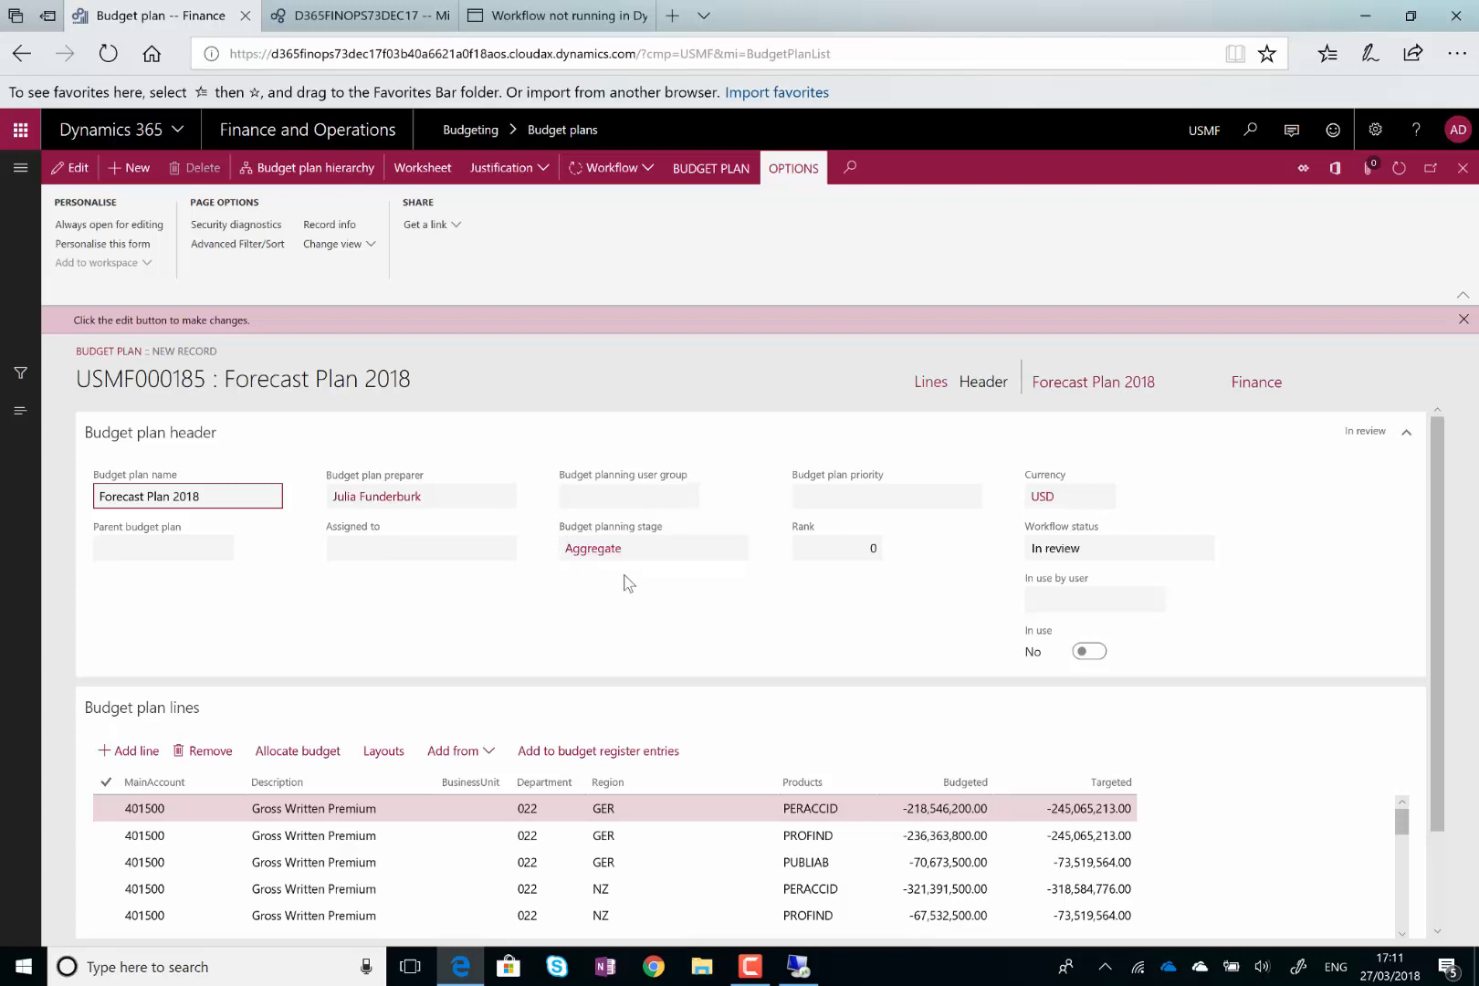
mouse_move(749, 968)
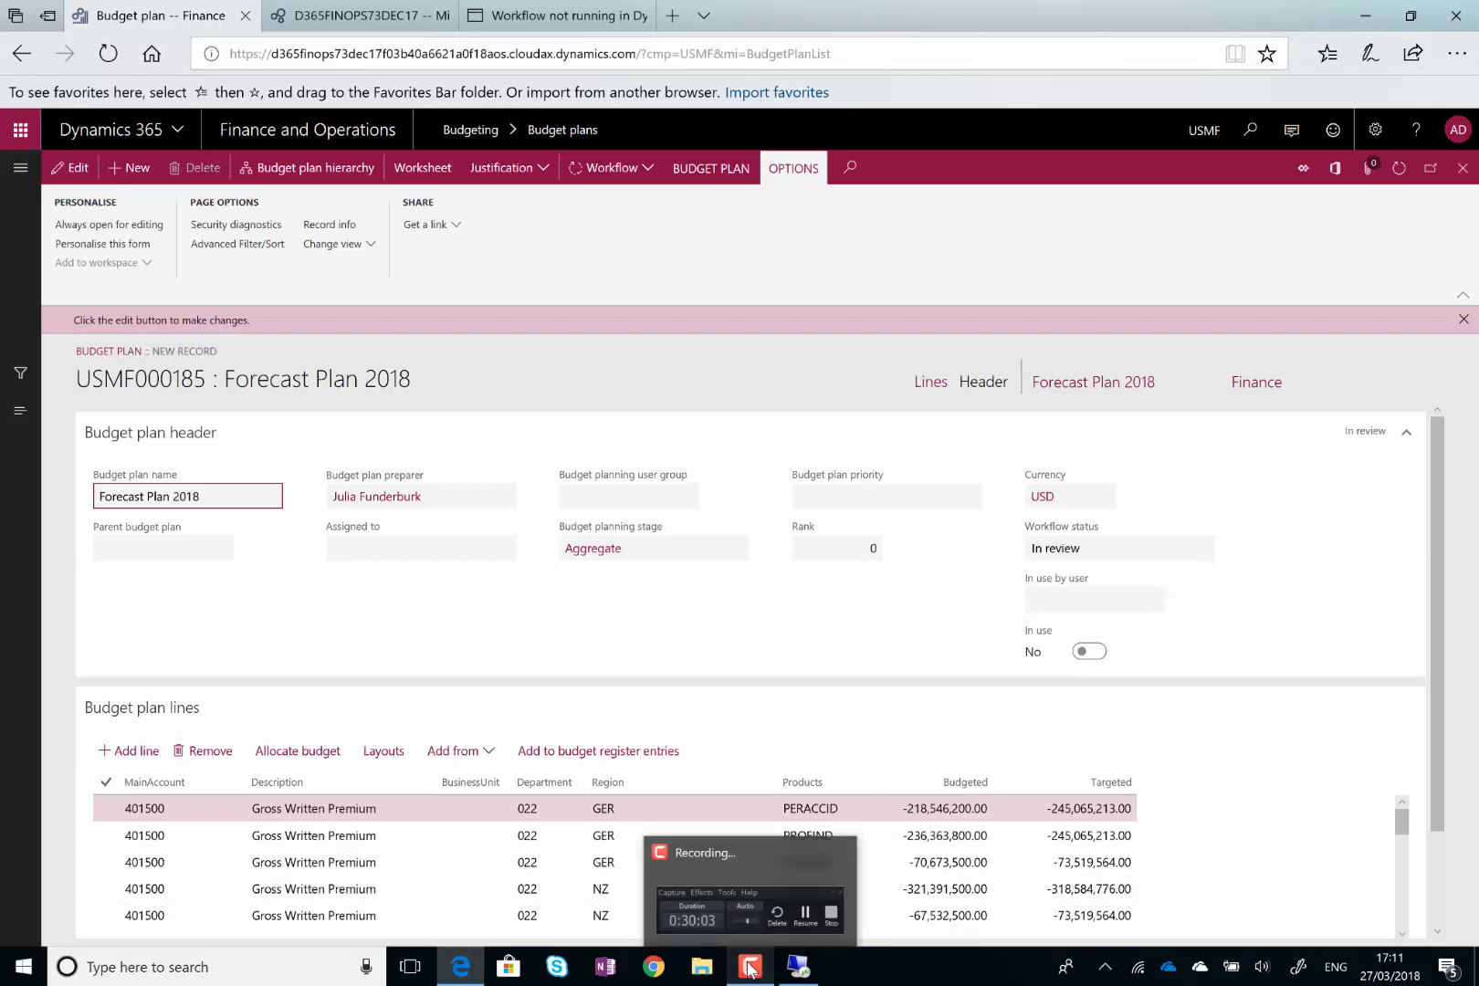
left_click(750, 968)
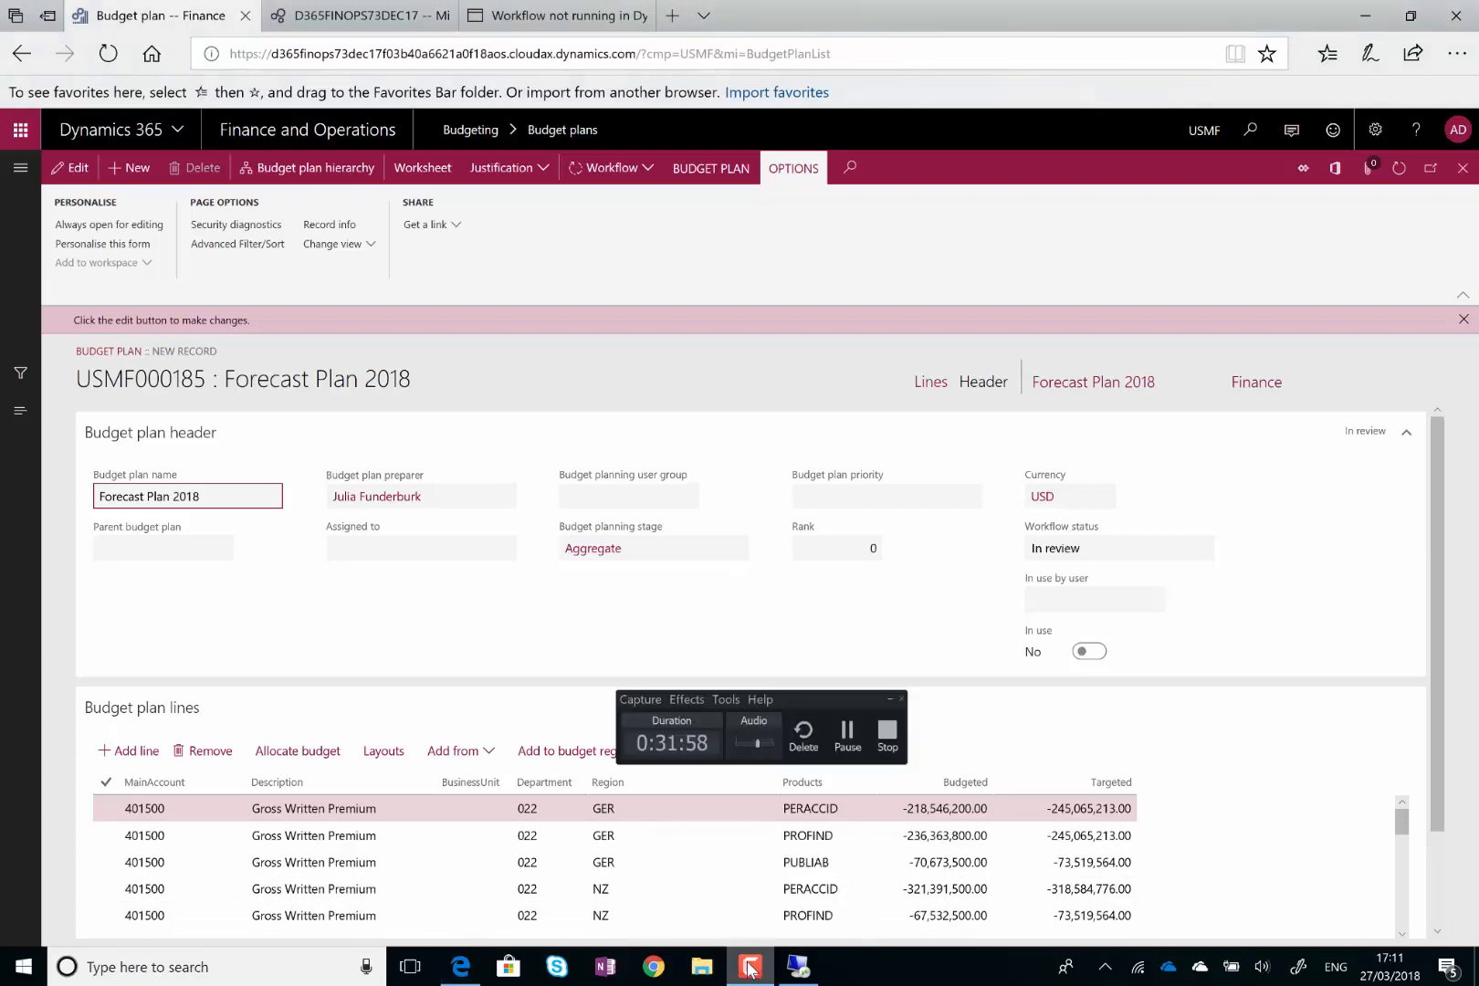
left_click(847, 733)
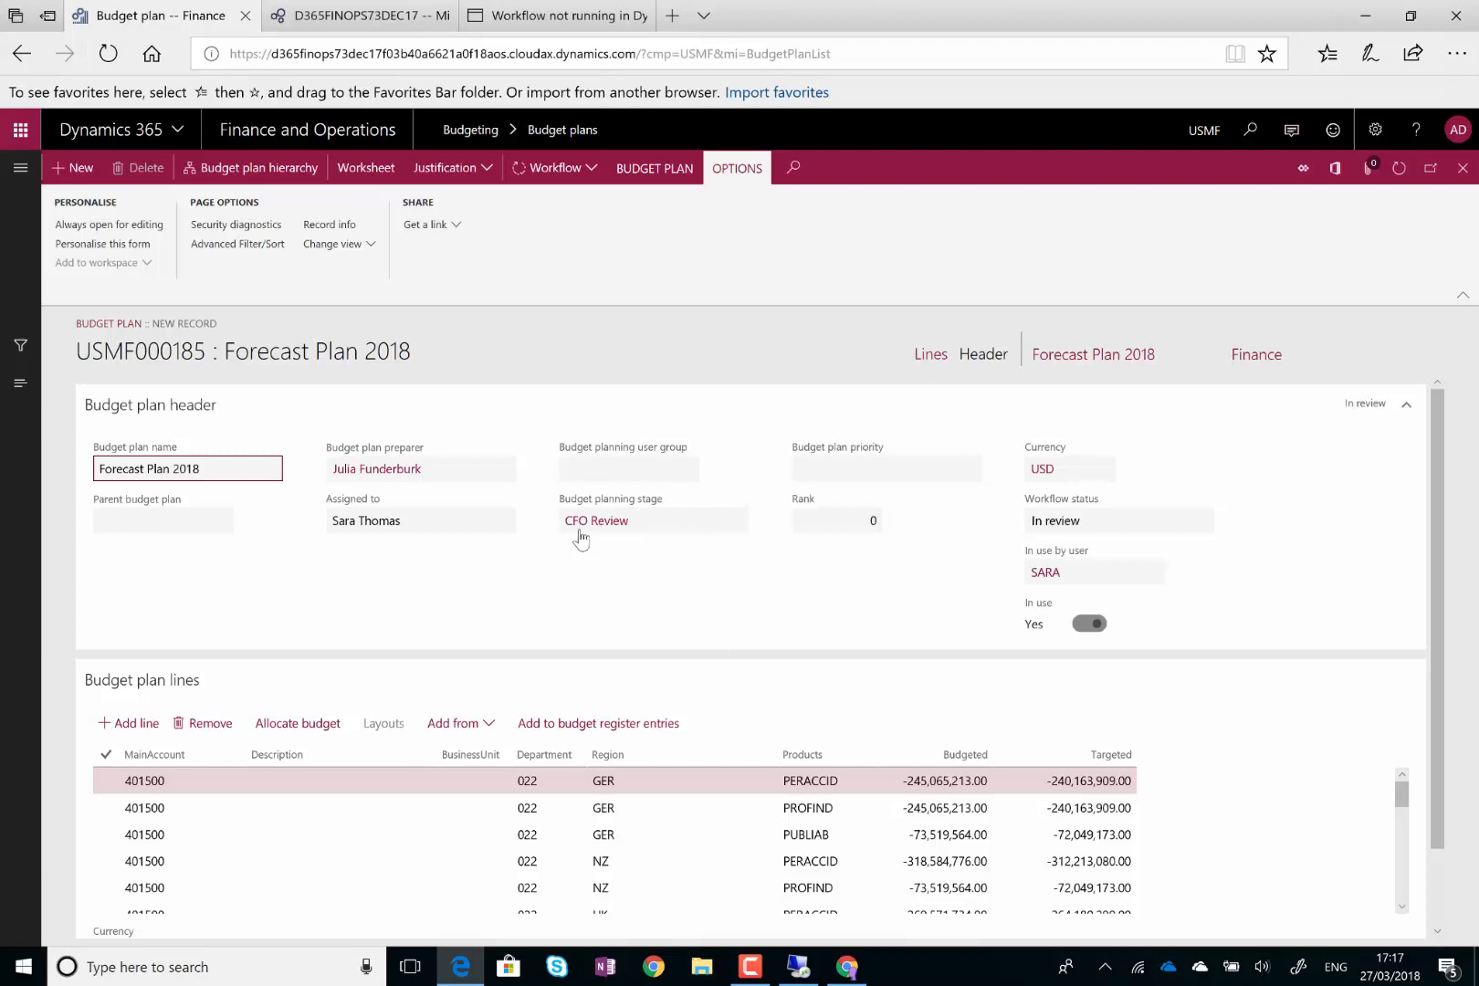
Switch to the CFO's Chrome session and set the Budget planning workspace to the Forecast Plan 2018 process
mouse_move(629, 540)
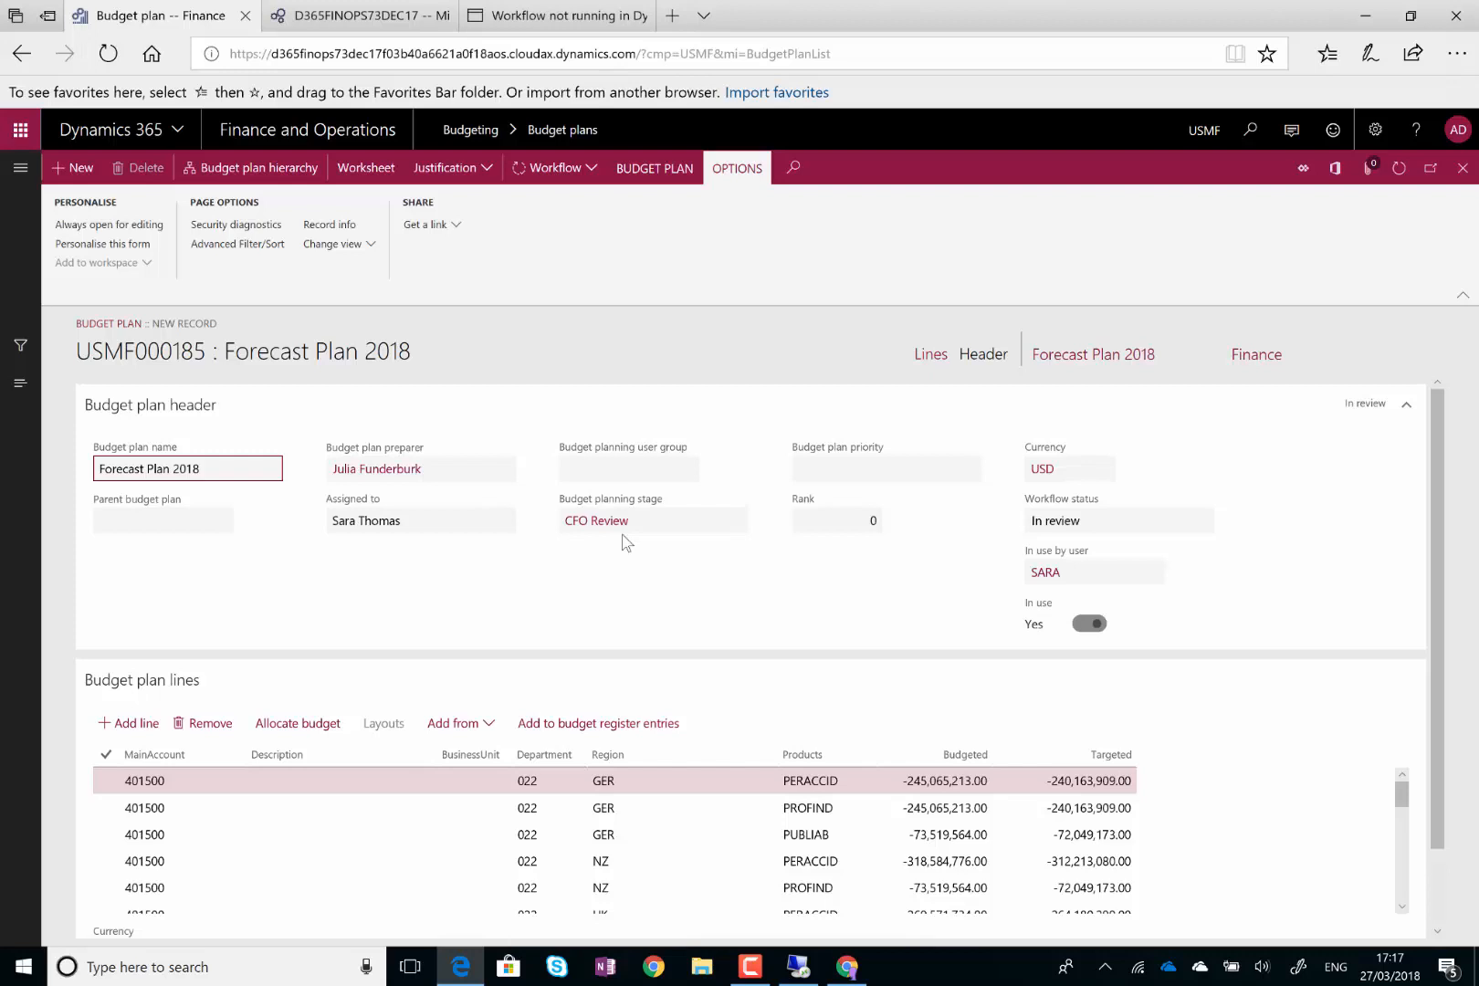
left_click(844, 970)
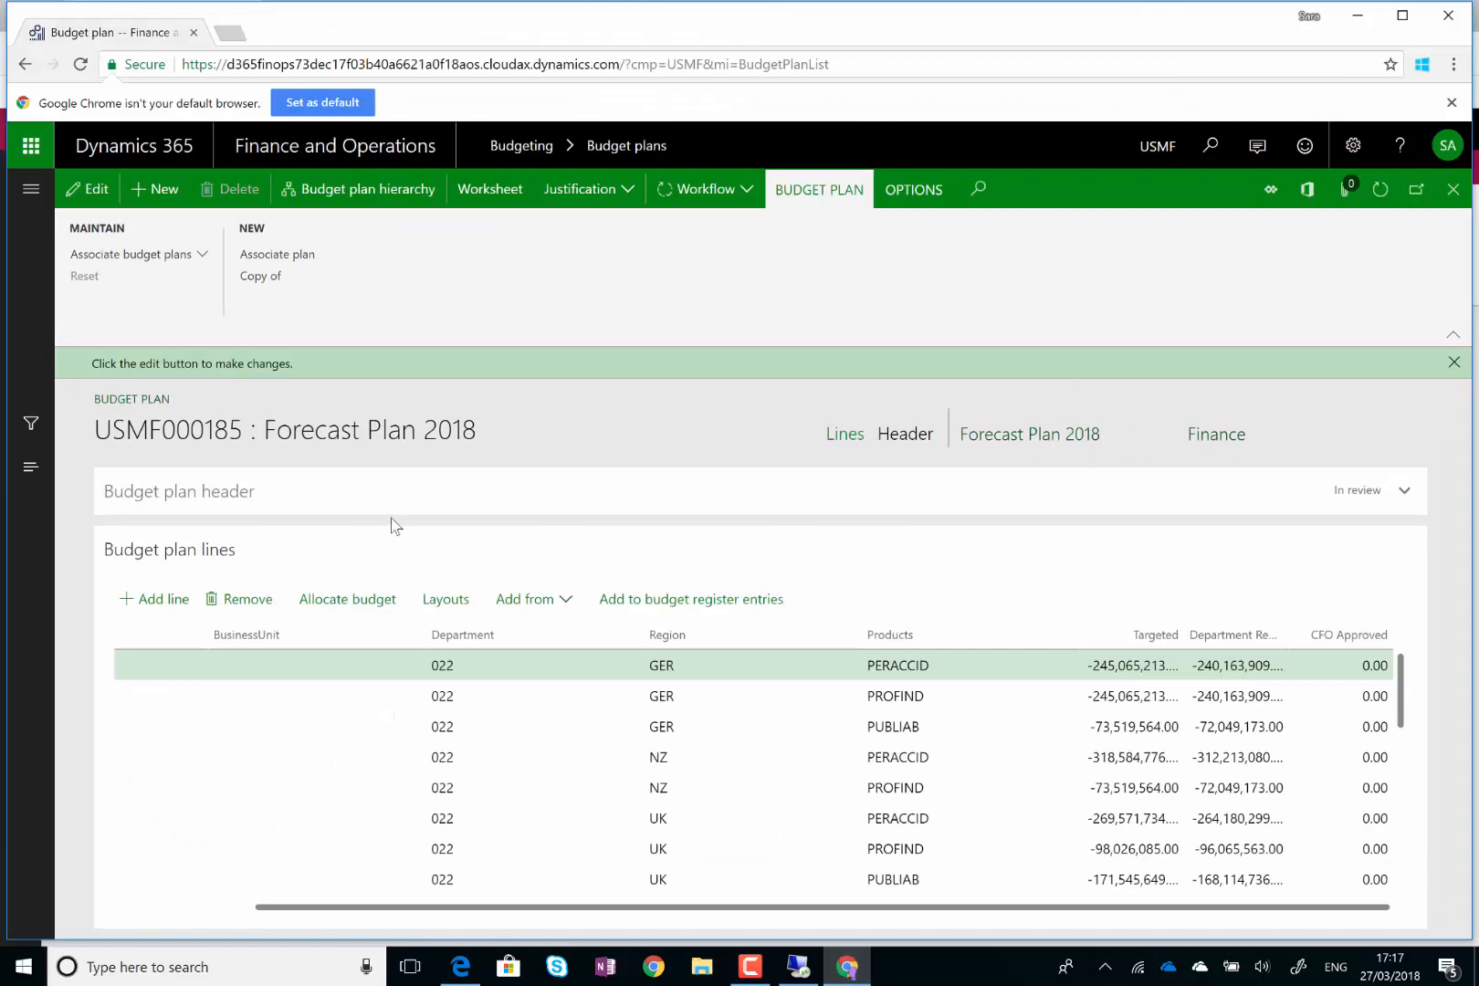
left_click(290, 160)
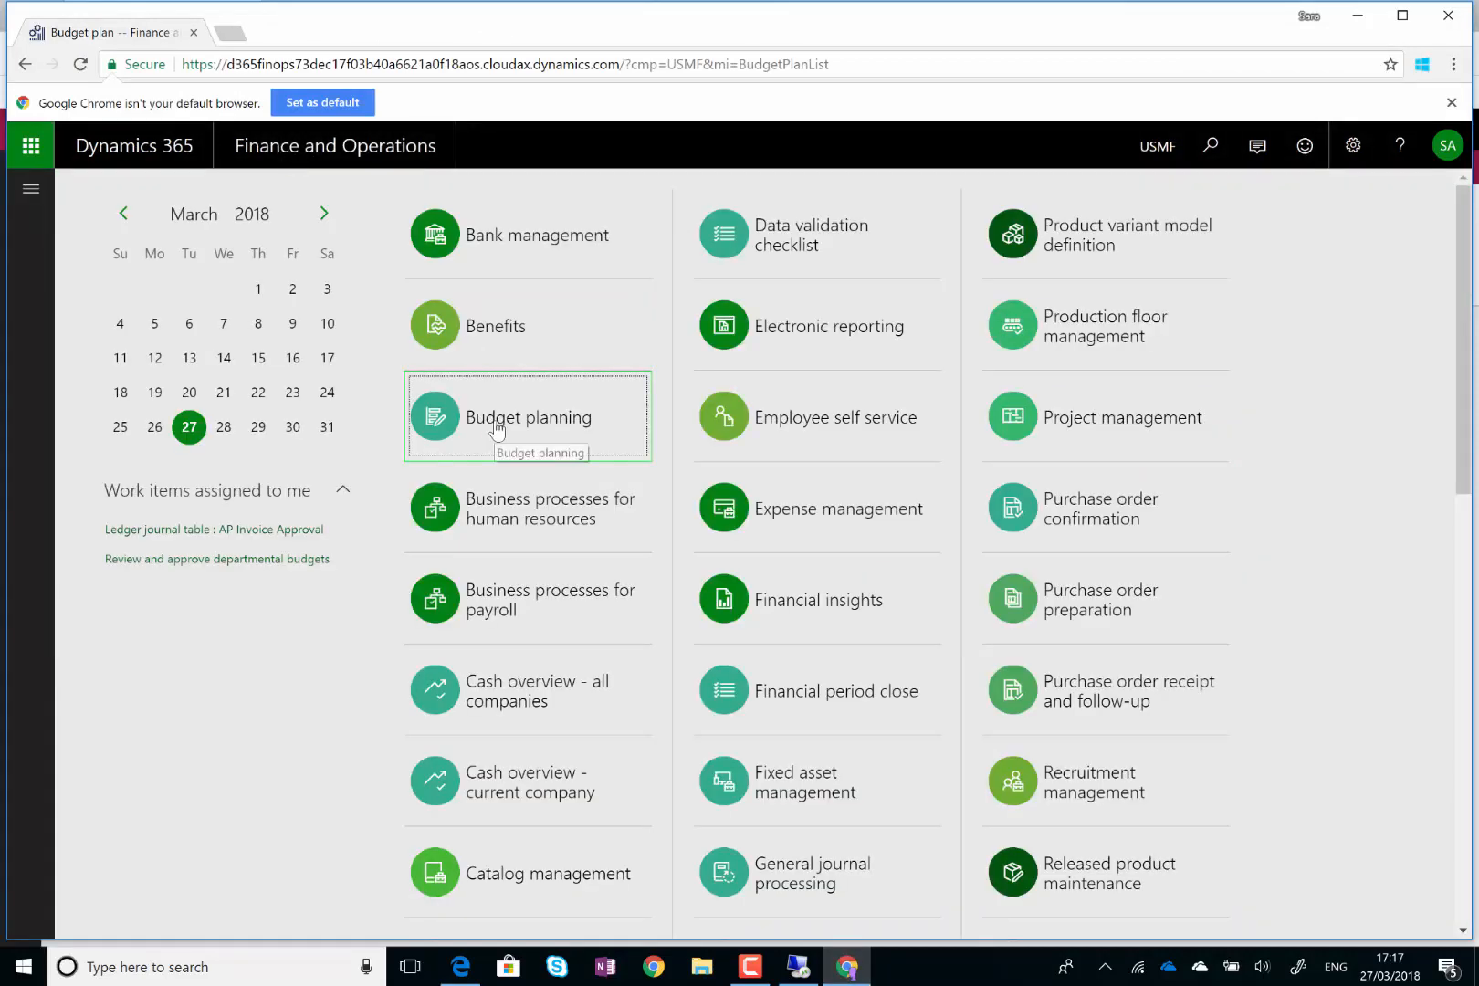
left_click(488, 440)
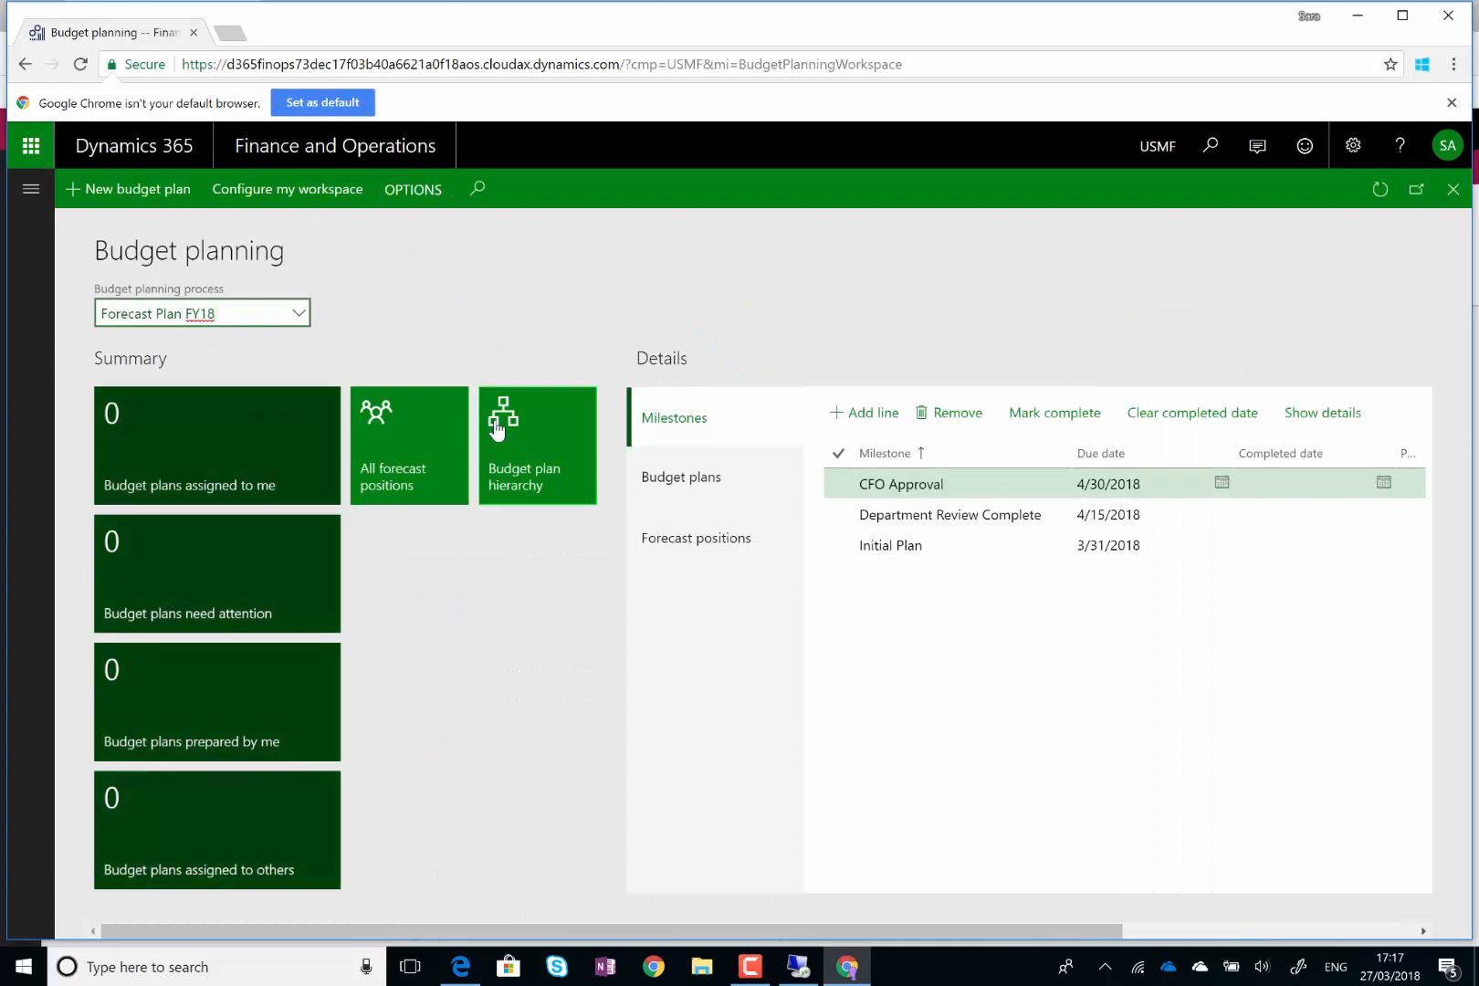
left_click(297, 314)
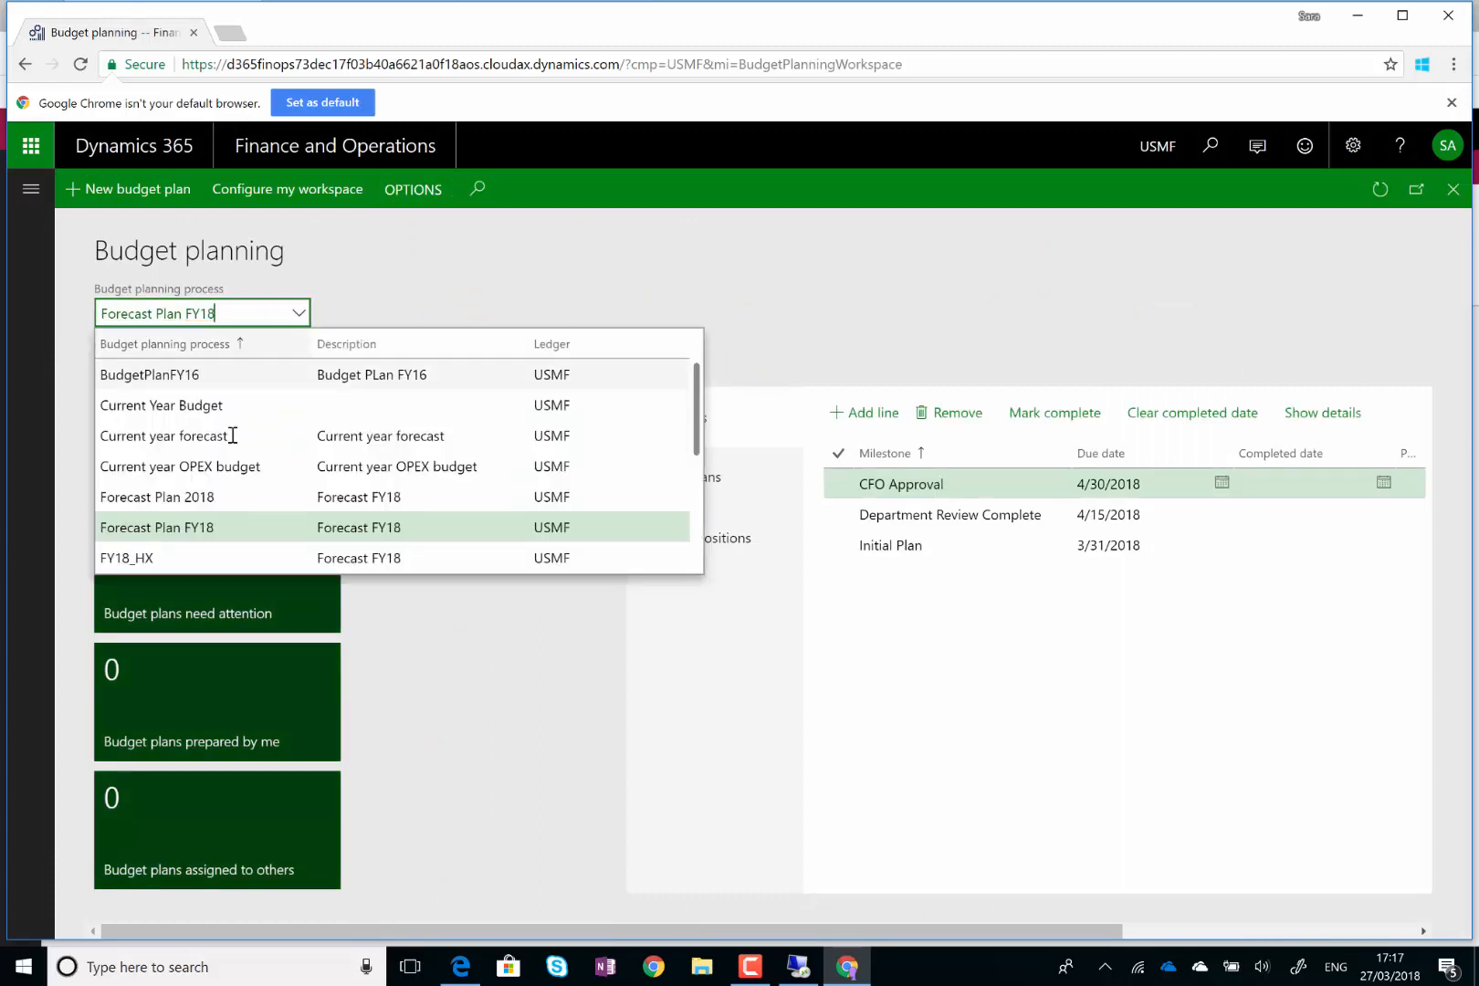
left_click(206, 497)
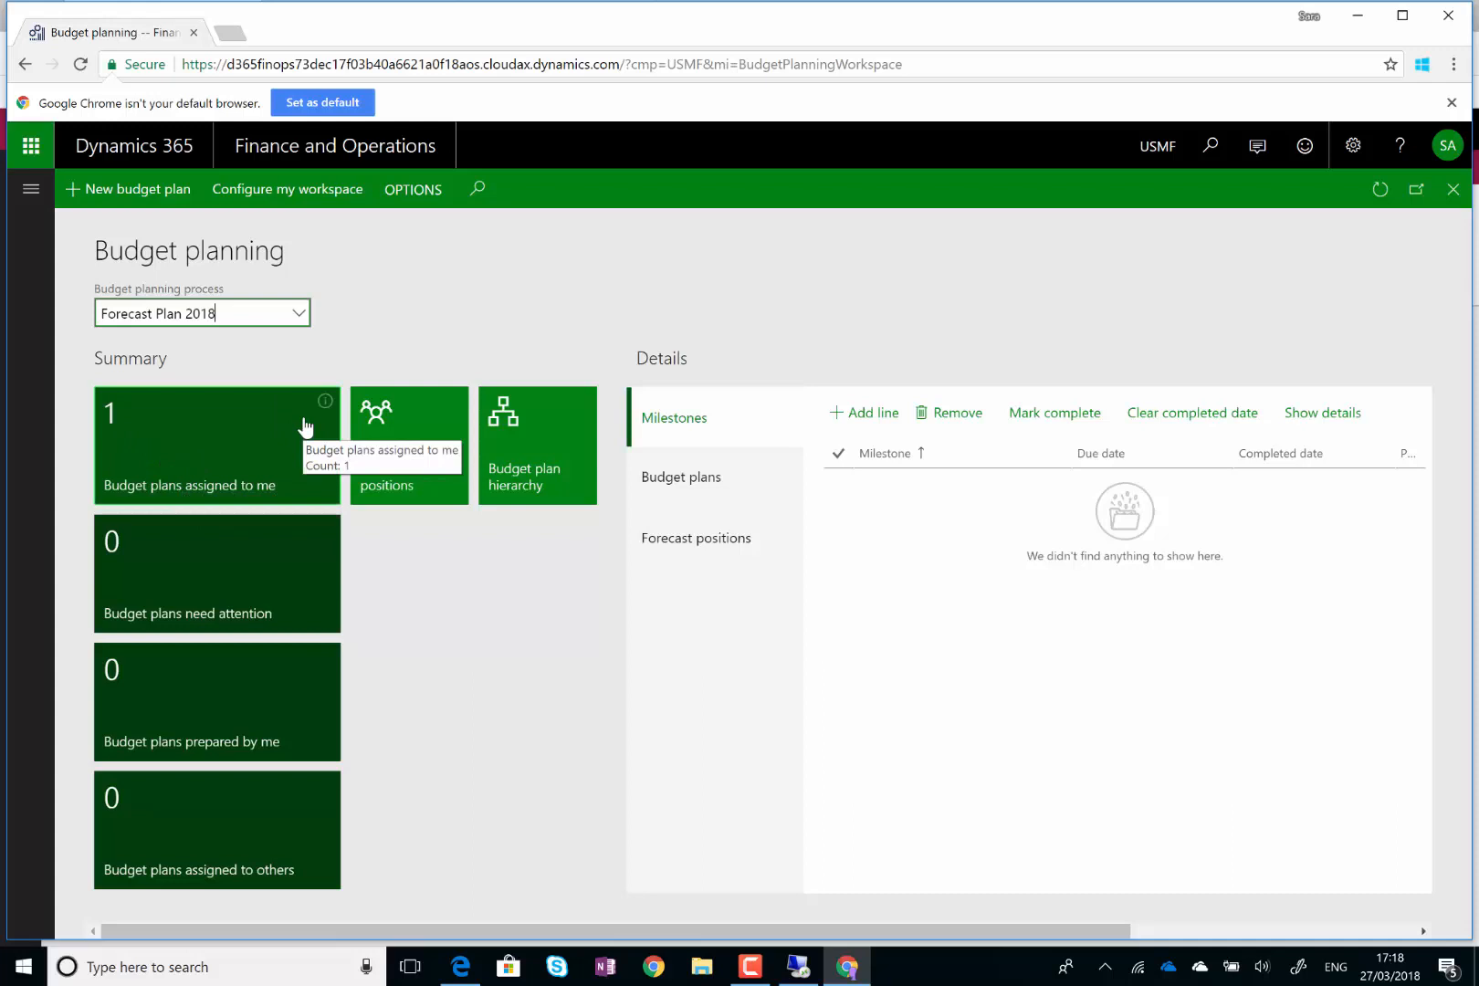
Open Forecast Plan 2018 from the plans assigned to the CFO and examine the Targeted, Department Requested and CFO Approved columns across its lines
left_click(186, 420)
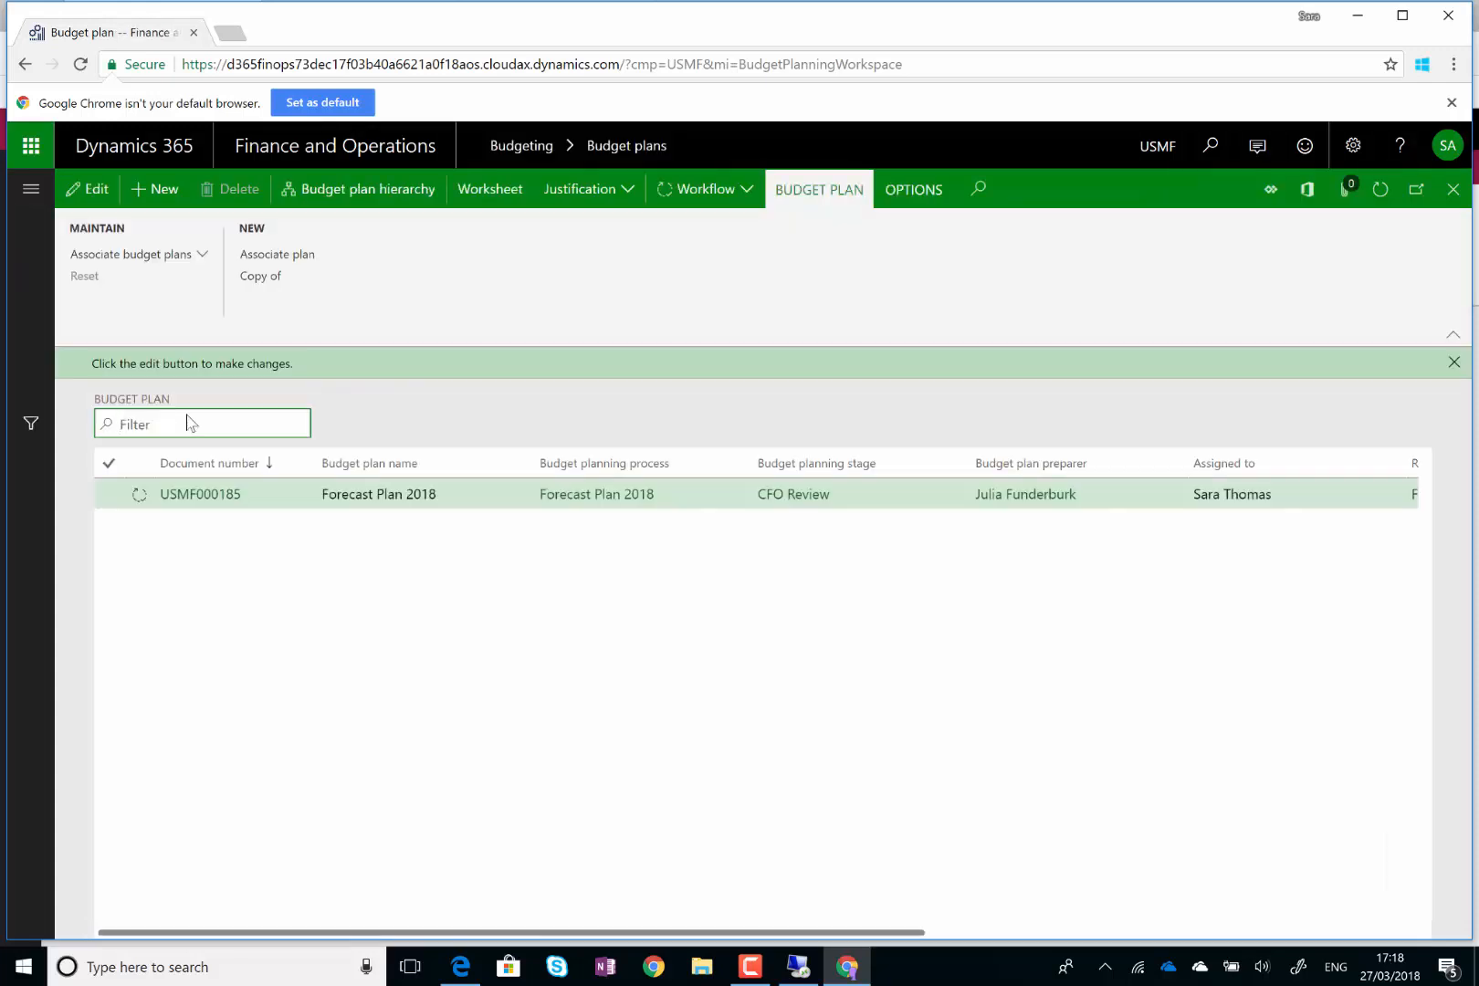
left_click(230, 497)
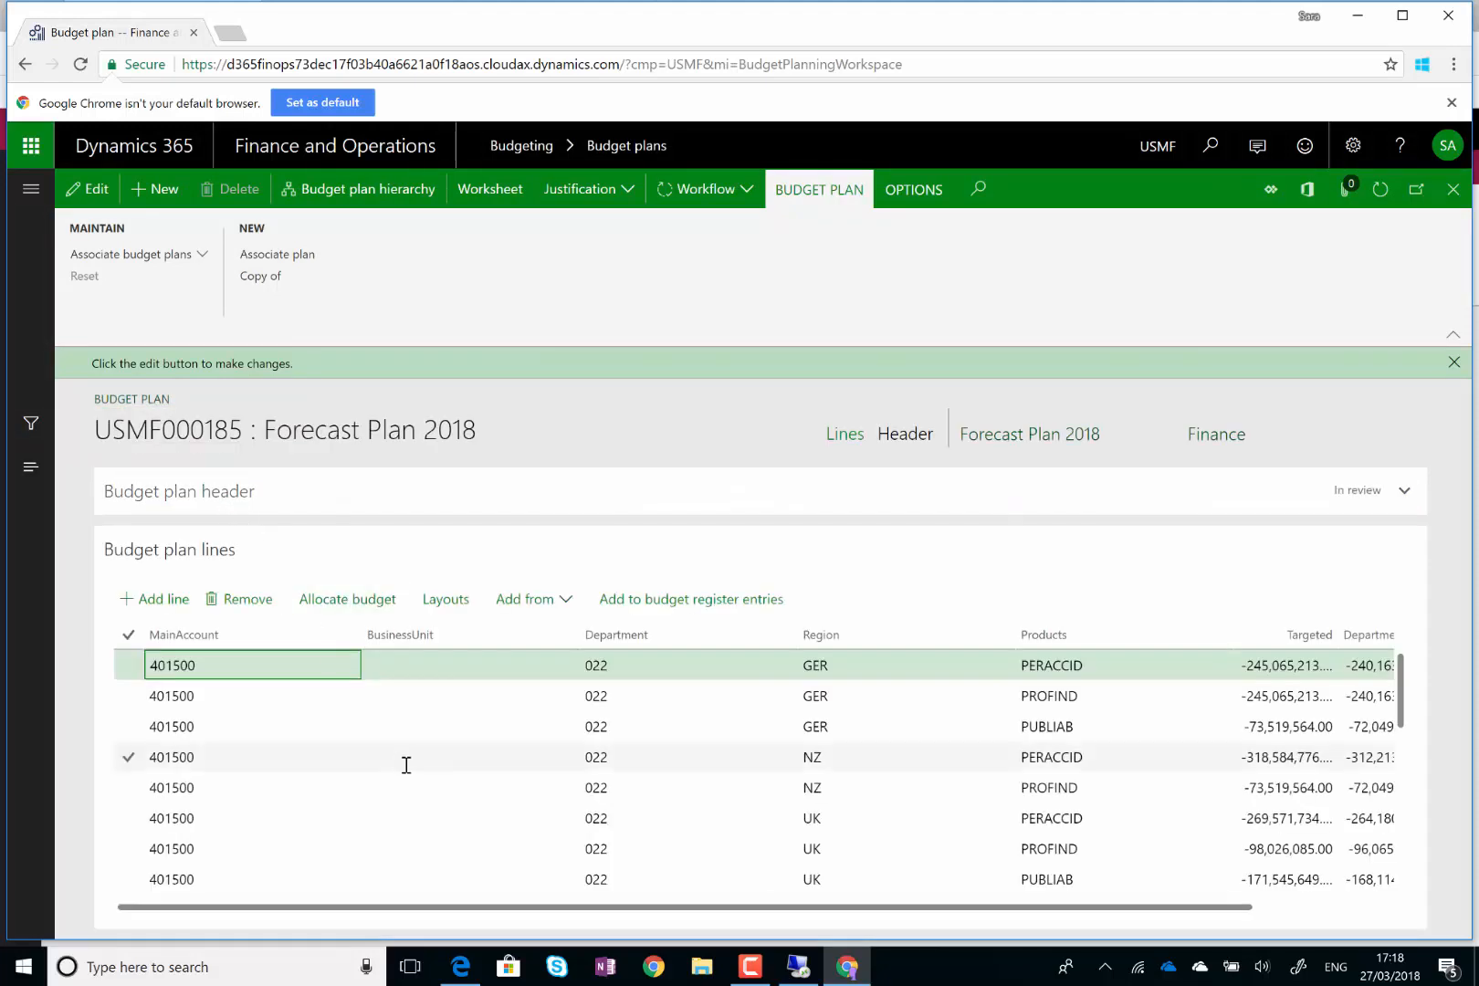
mouse_move(435, 916)
left_mouse_down()
mouse_move(525, 930)
mouse_move(409, 931)
left_mouse_up()
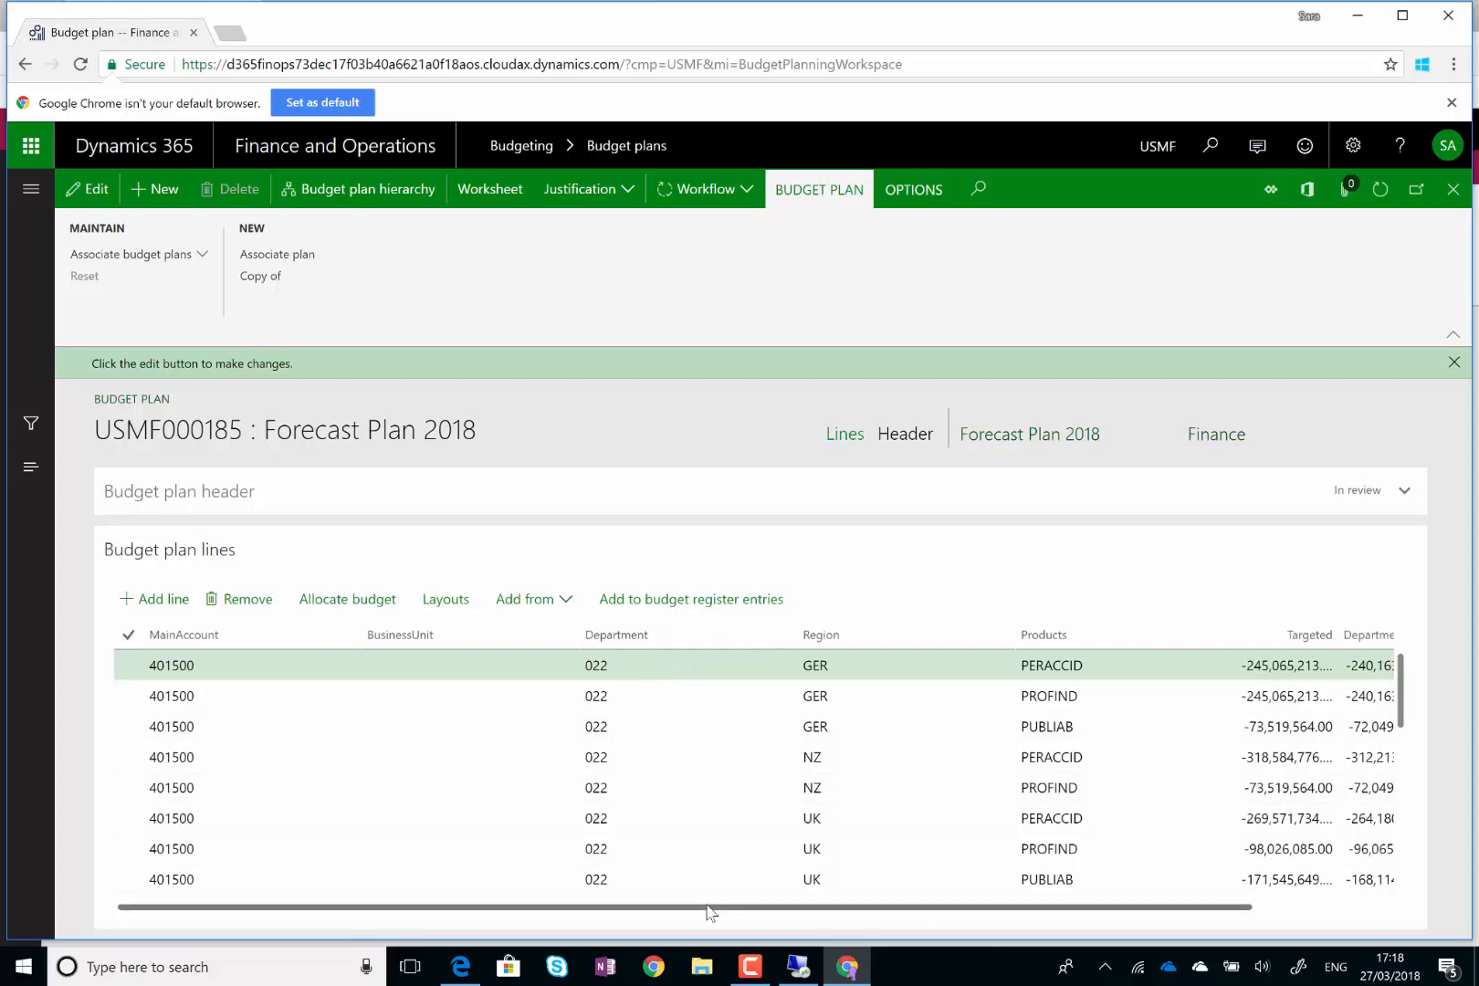
left_click_drag(710, 910, 965, 901)
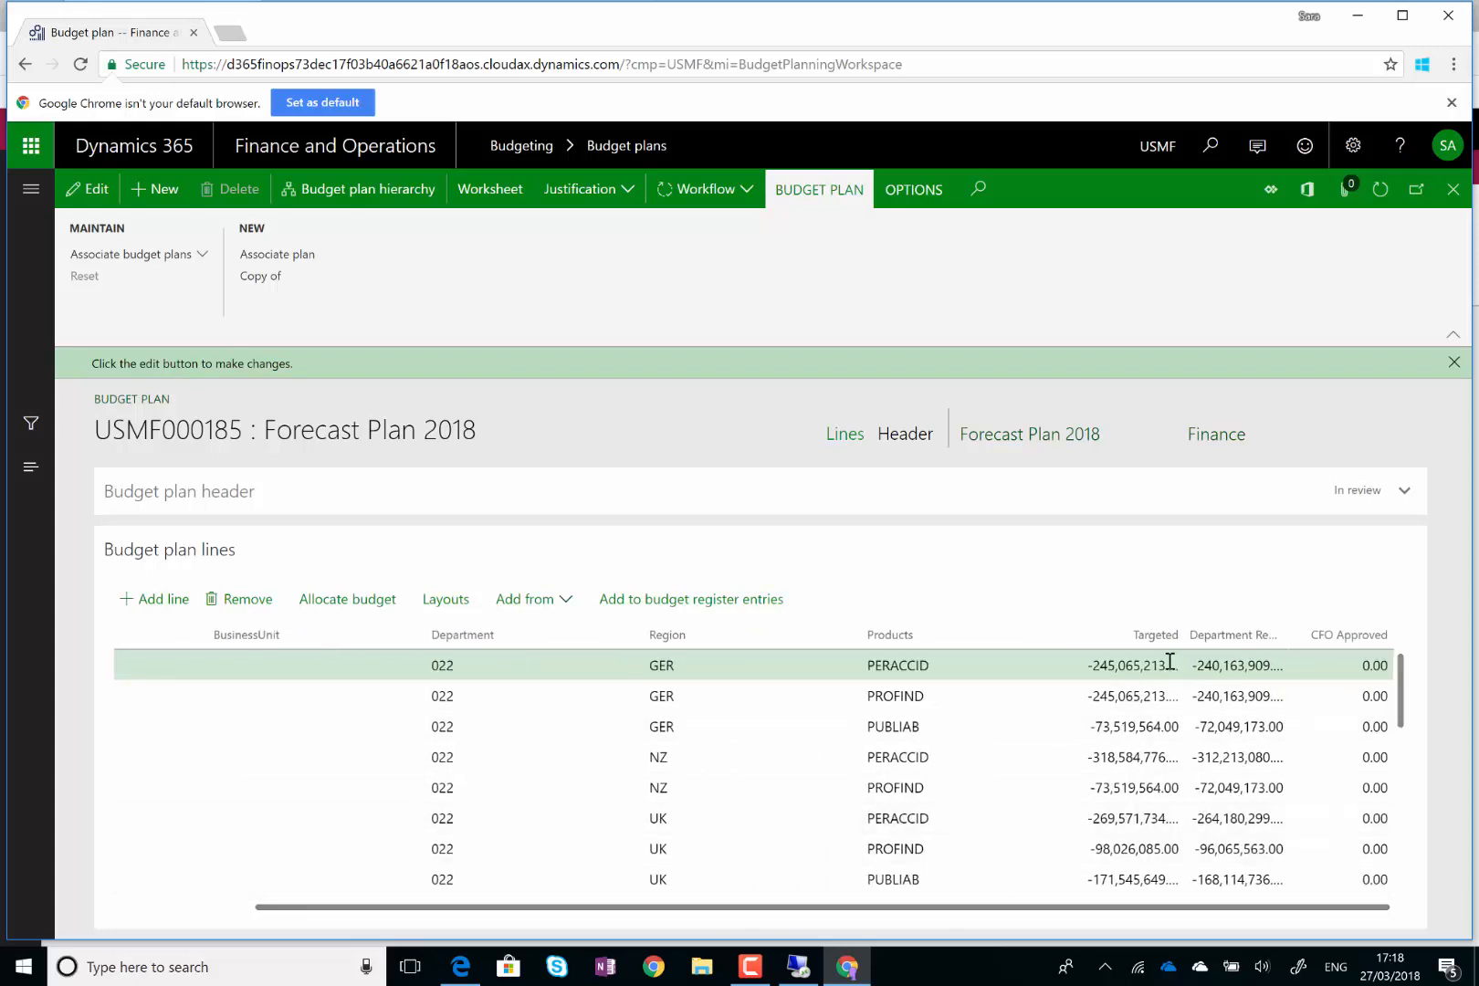
mouse_move(1169, 661)
left_click_drag(1403, 686, 1410, 730)
scroll(1406, 765, "down", 1)
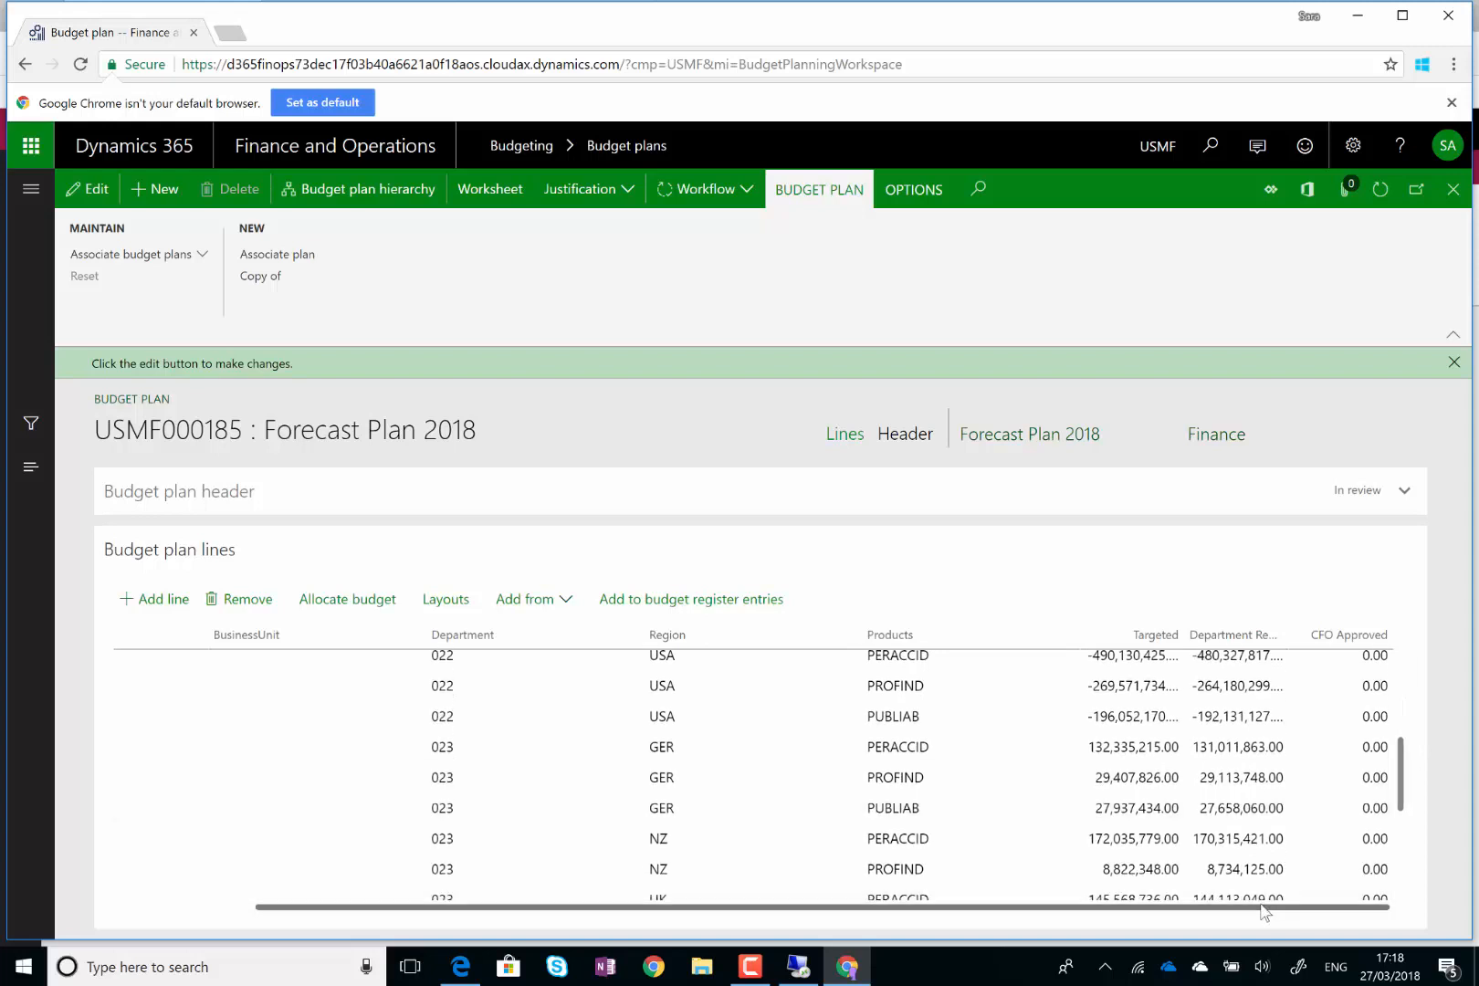
mouse_move(1255, 907)
left_mouse_down()
mouse_move(1073, 908)
mouse_move(1278, 904)
left_mouse_up()
left_click_drag(1405, 762, 1395, 900)
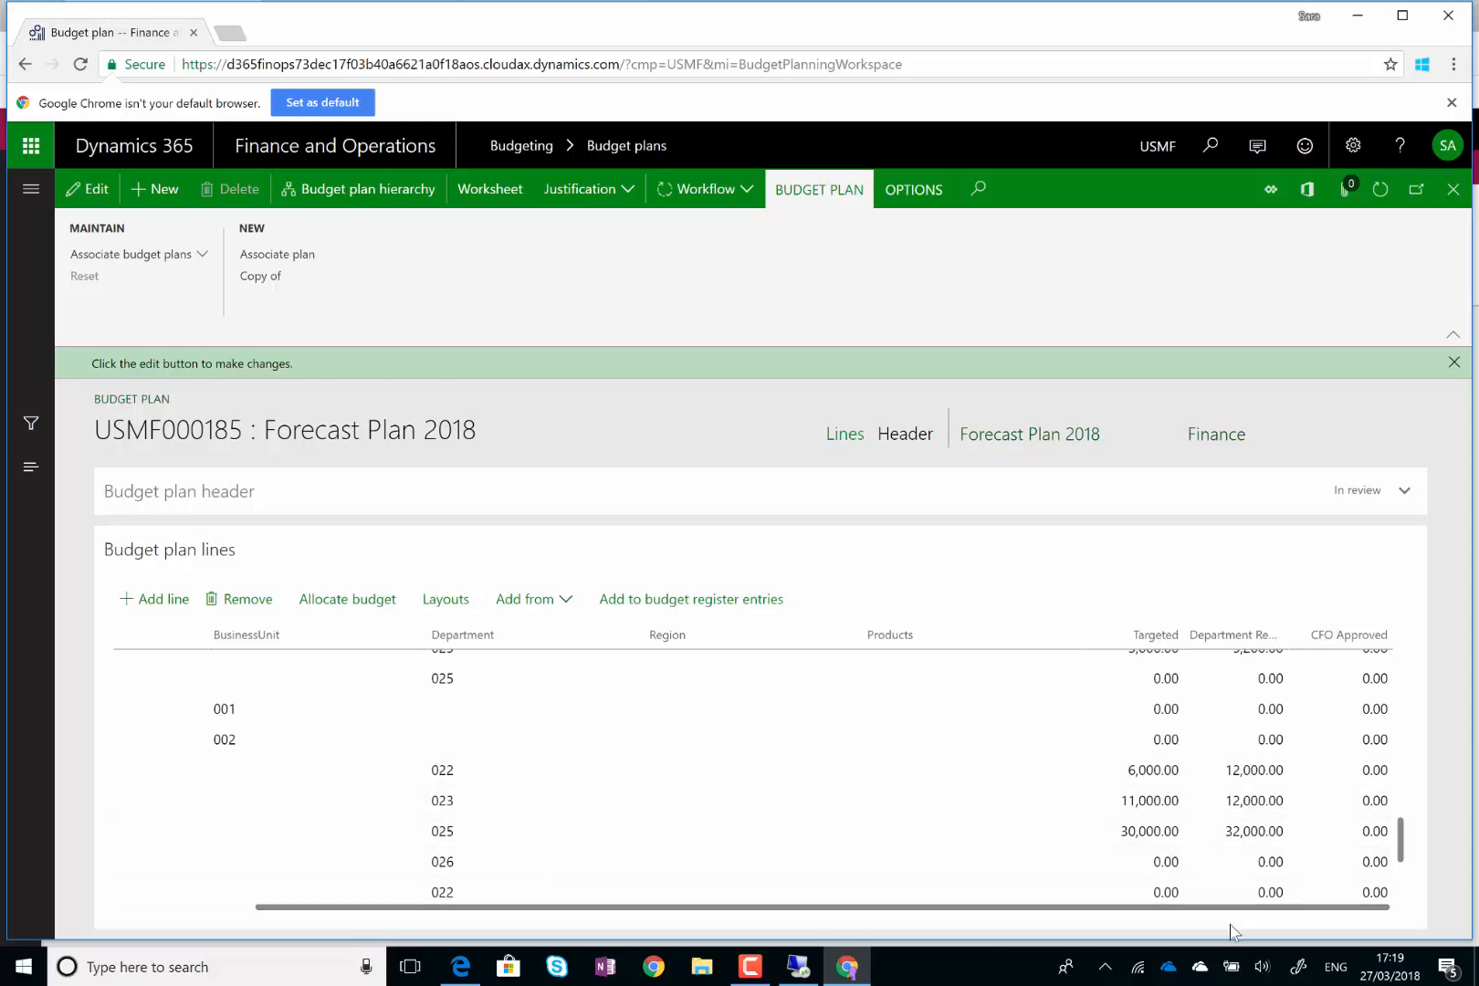
left_click_drag(1233, 913, 1116, 908)
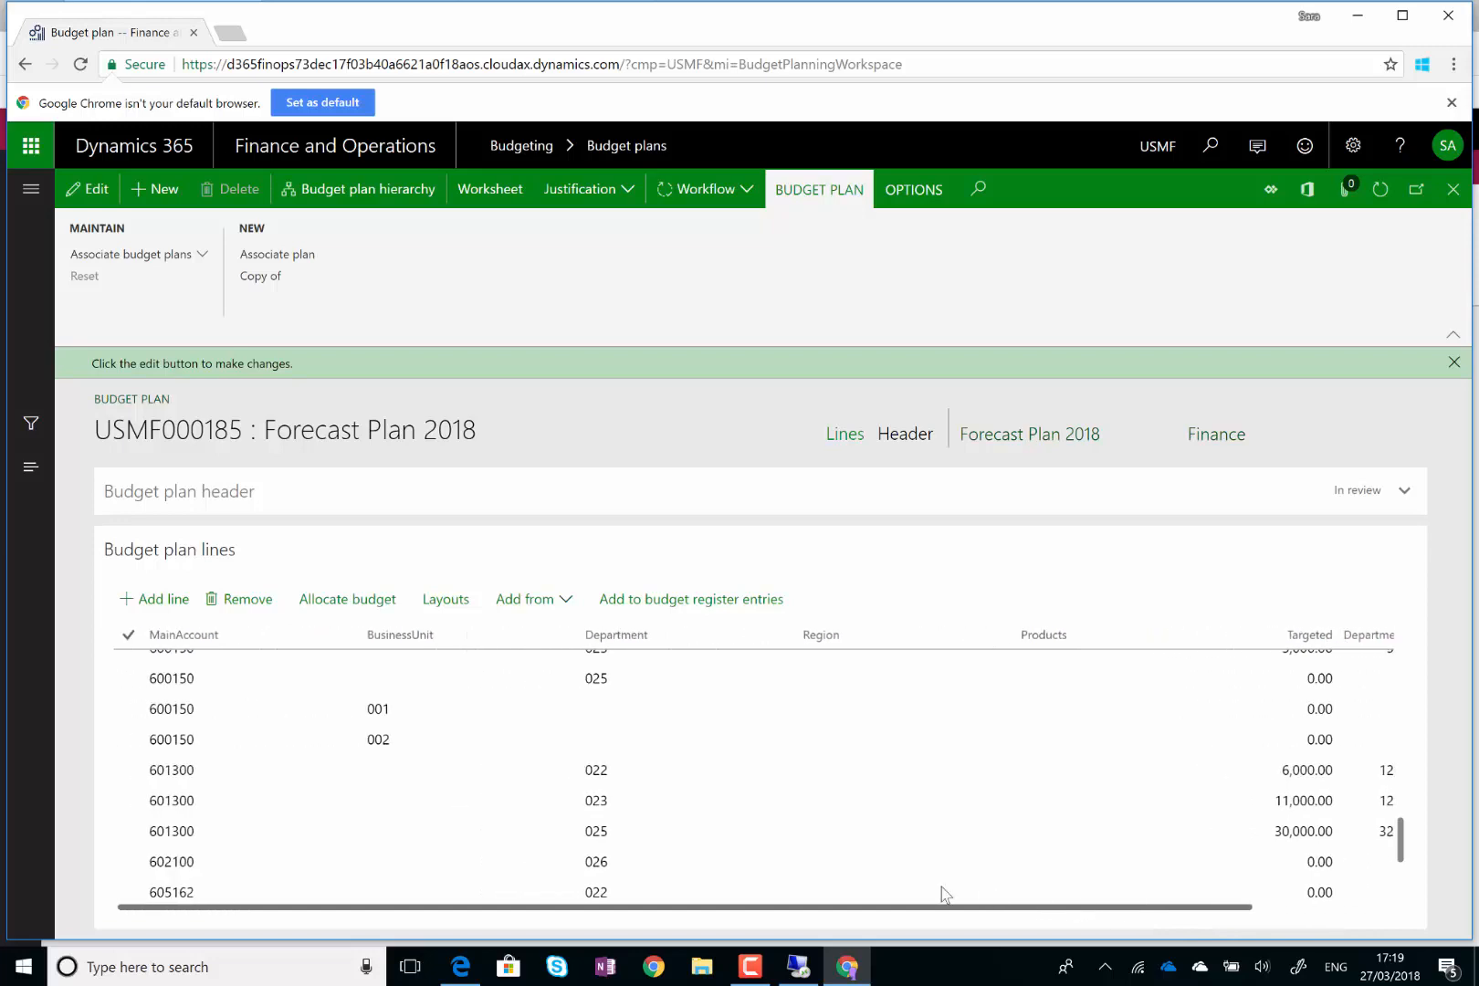
scroll(1190, 881, "right", 3)
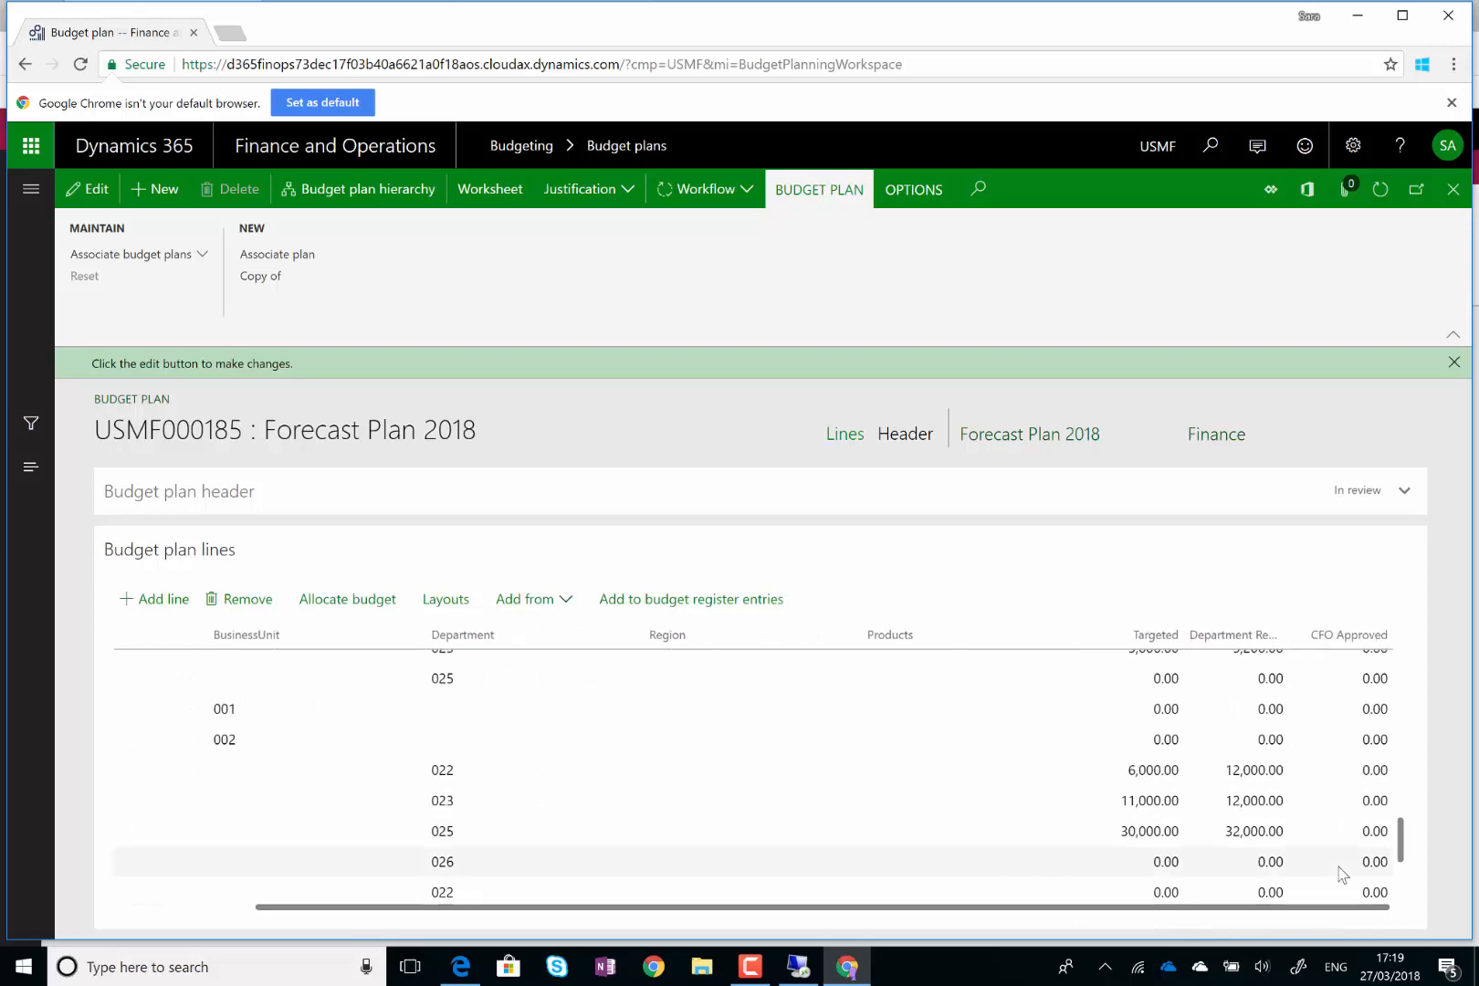
Start generating Forecast Plan 2018's lines from a budget plan and check how the totals are aggregated
left_click_drag(1404, 840, 1398, 648)
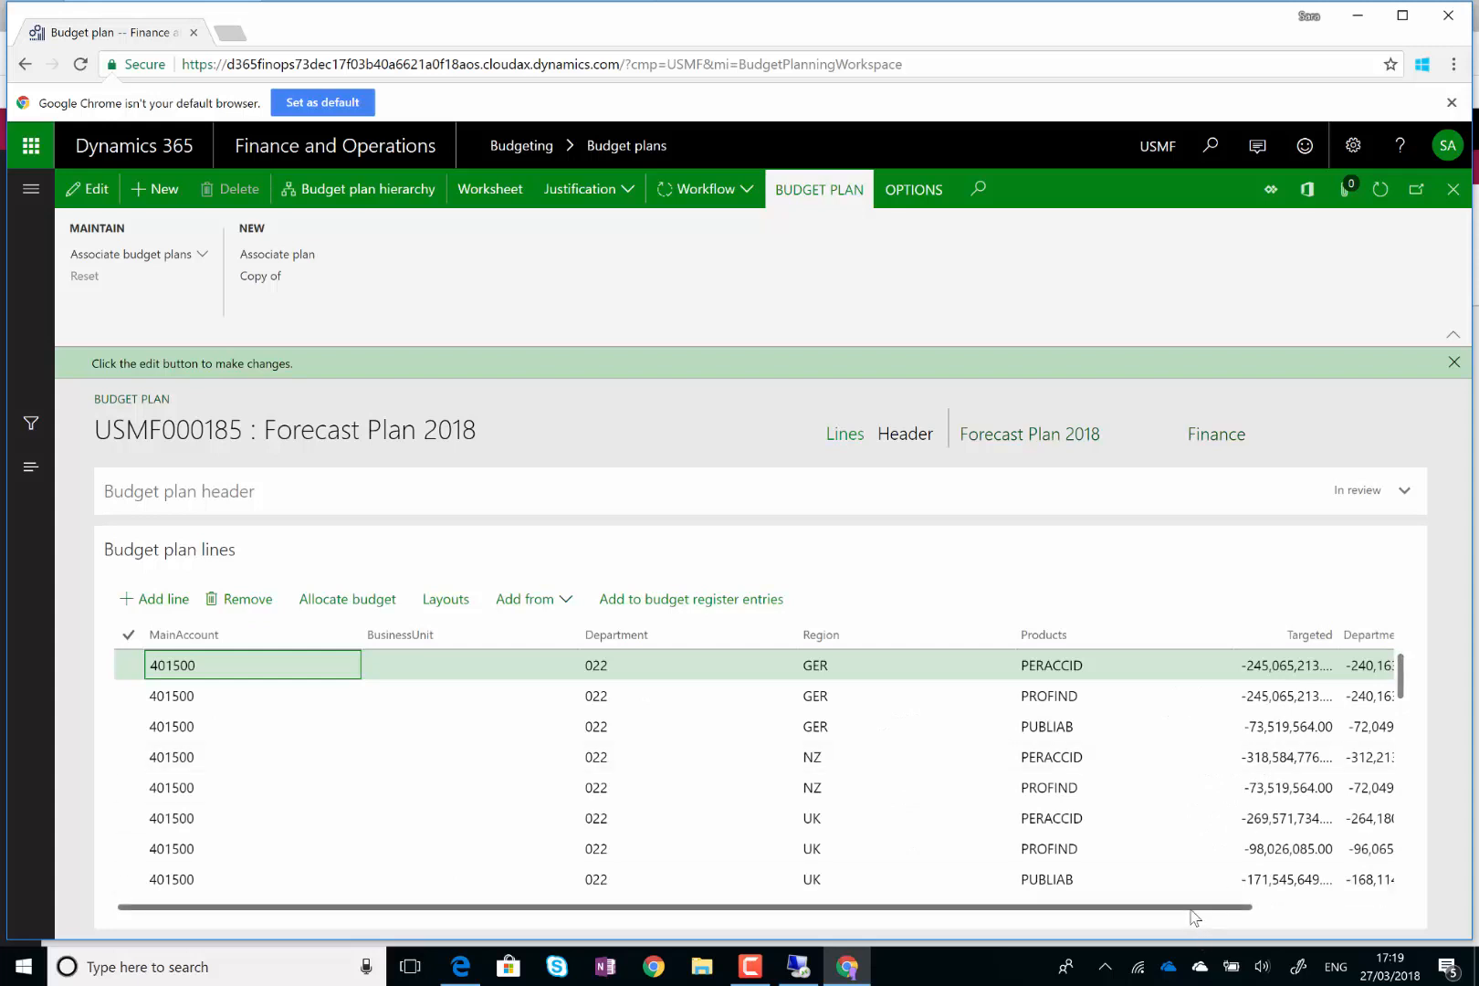
left_click_drag(1191, 908, 1387, 890)
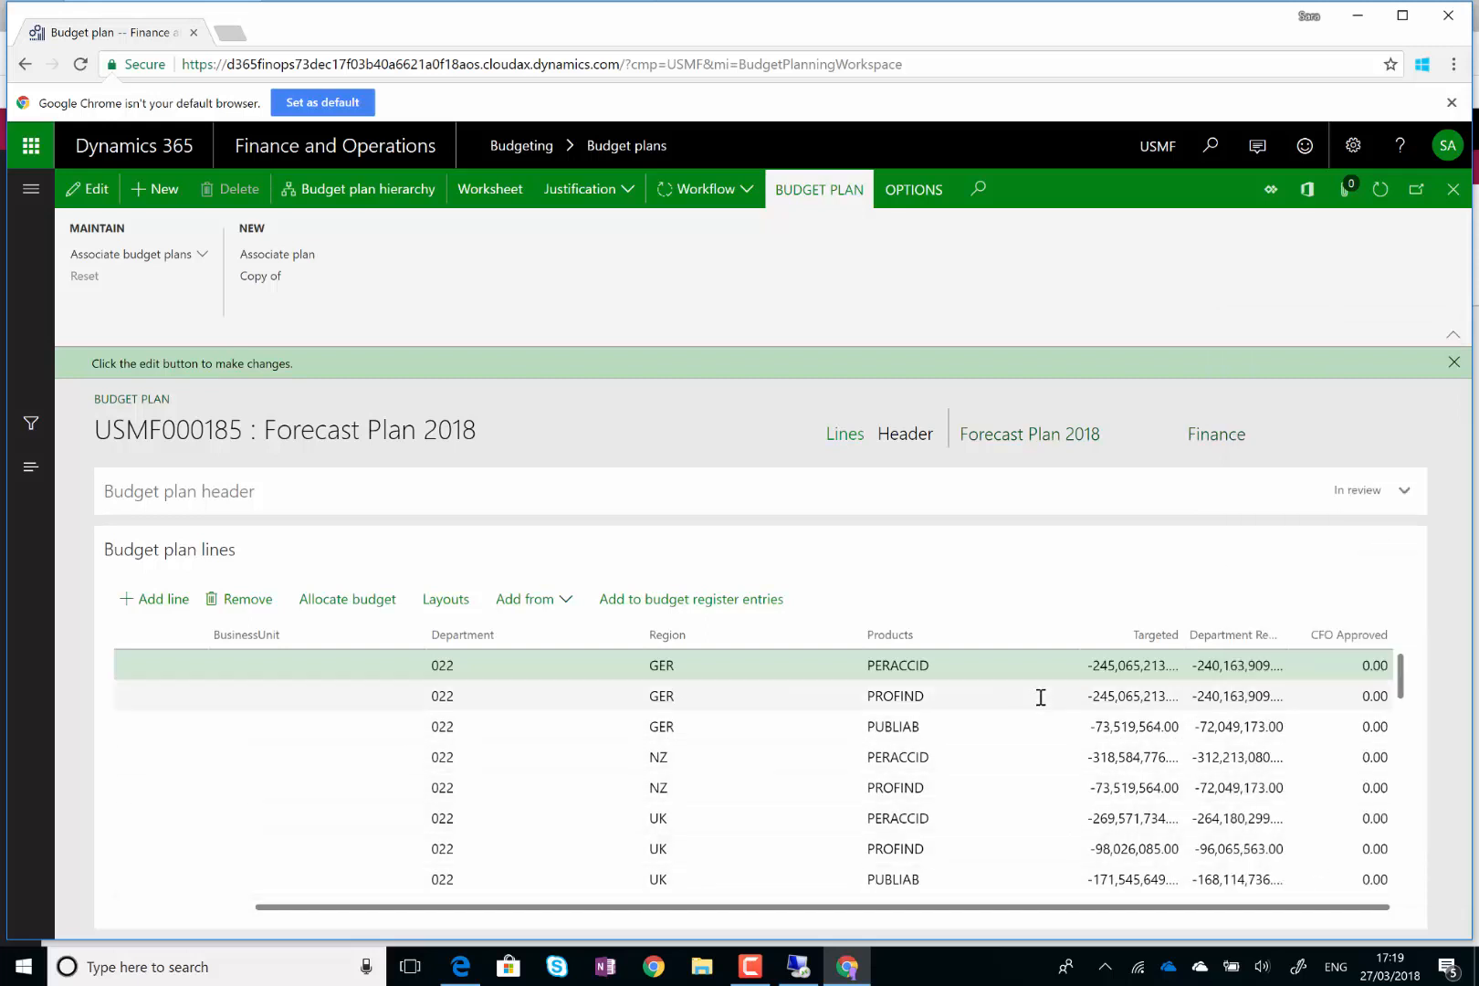
mouse_move(754, 977)
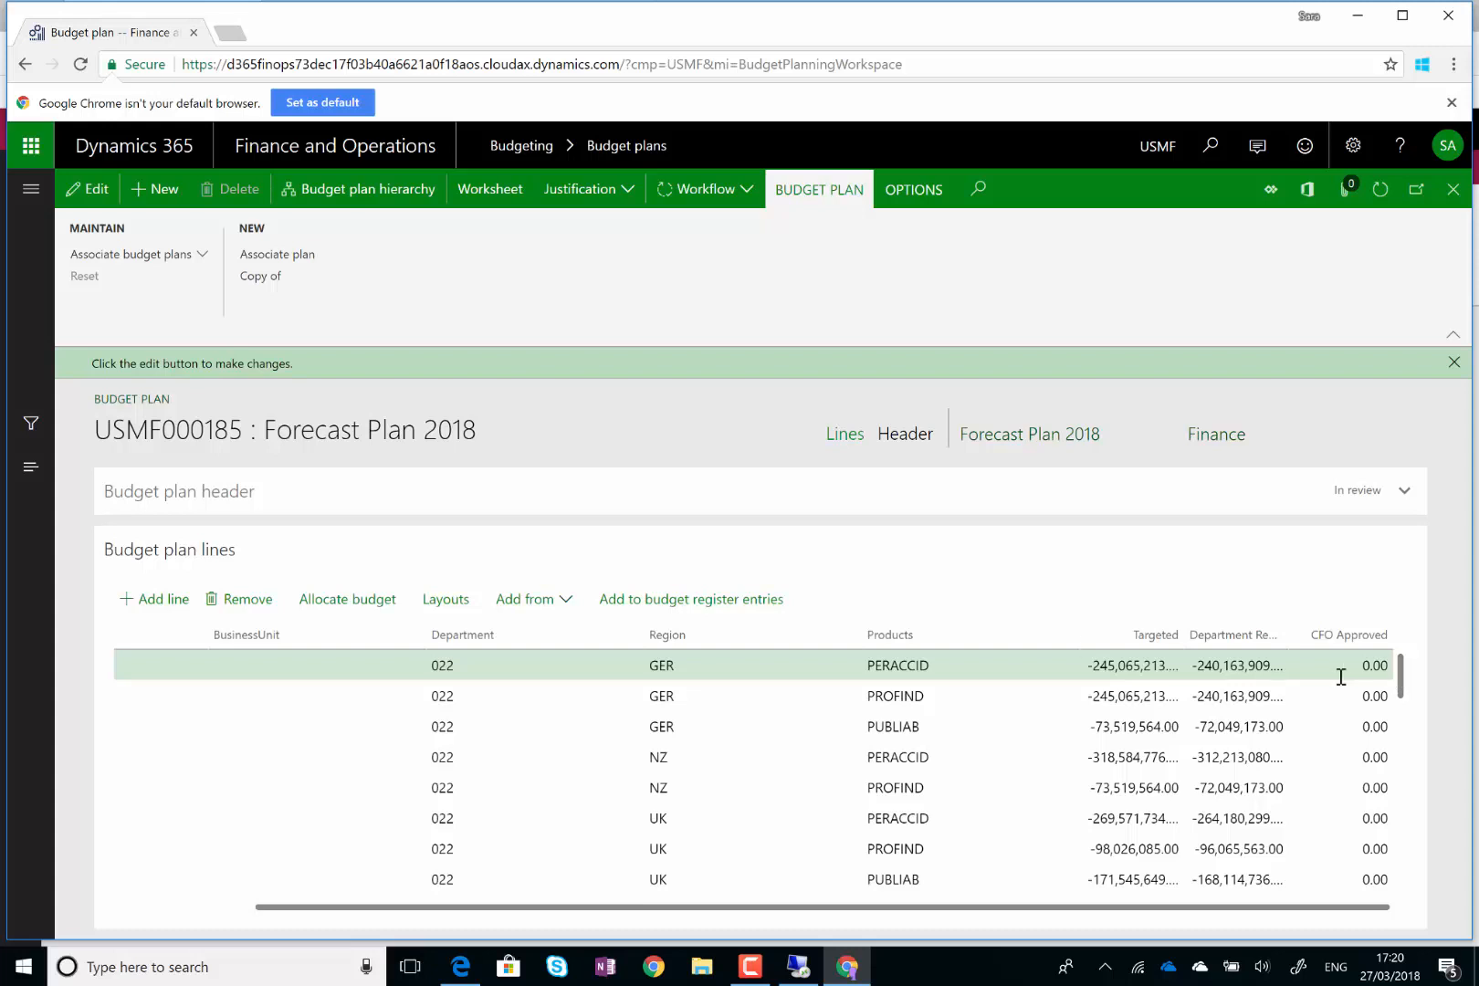
left_click(565, 606)
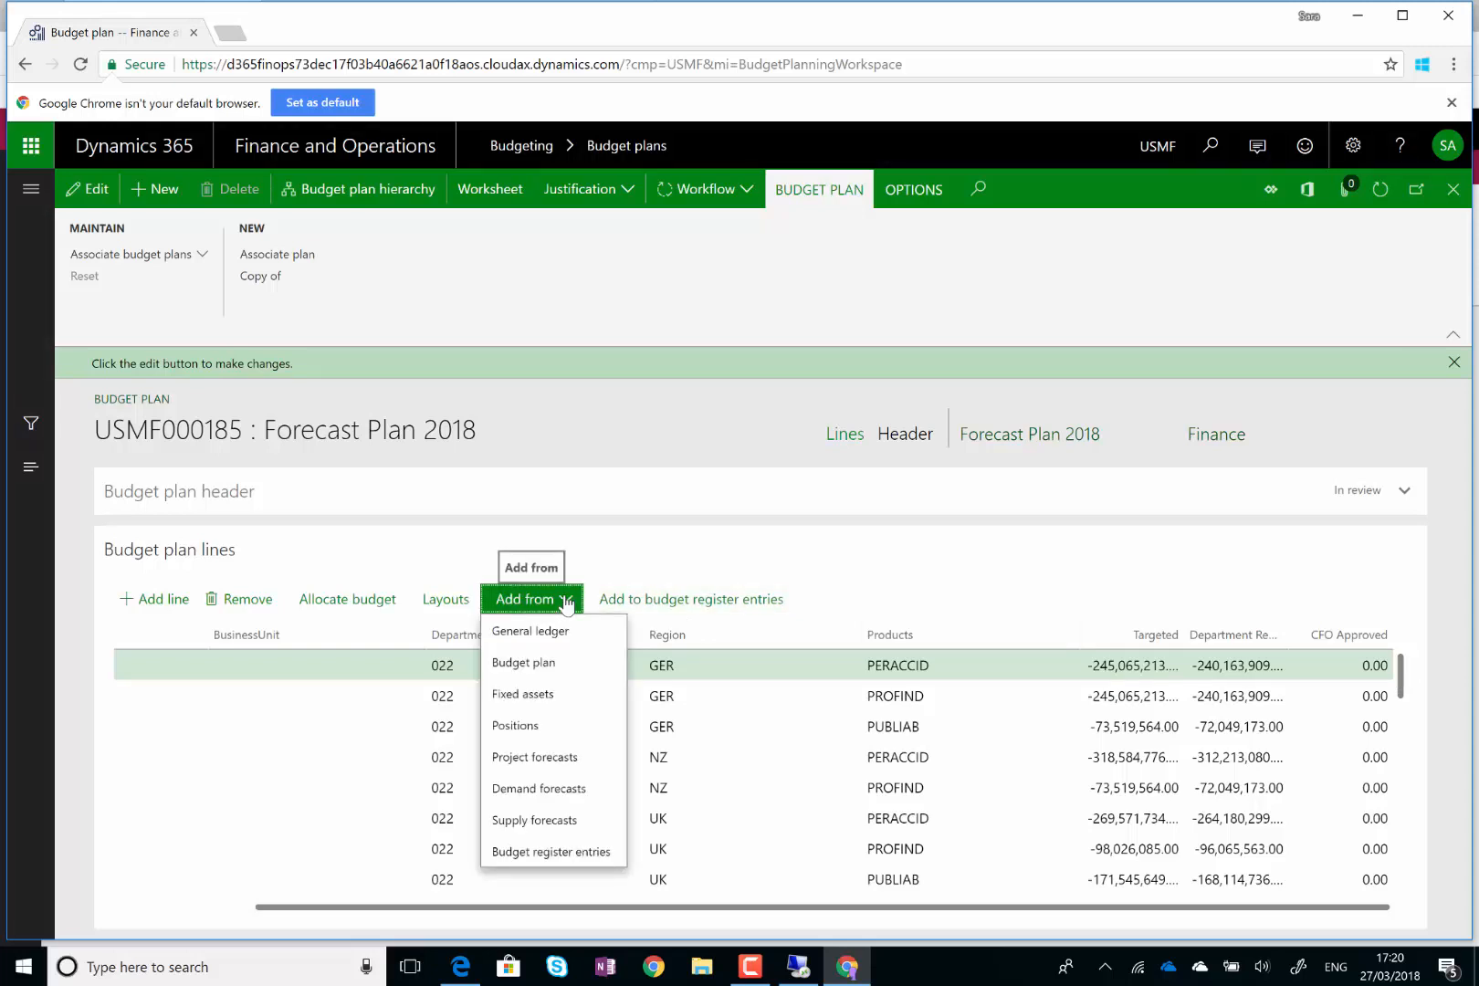
left_click(548, 675)
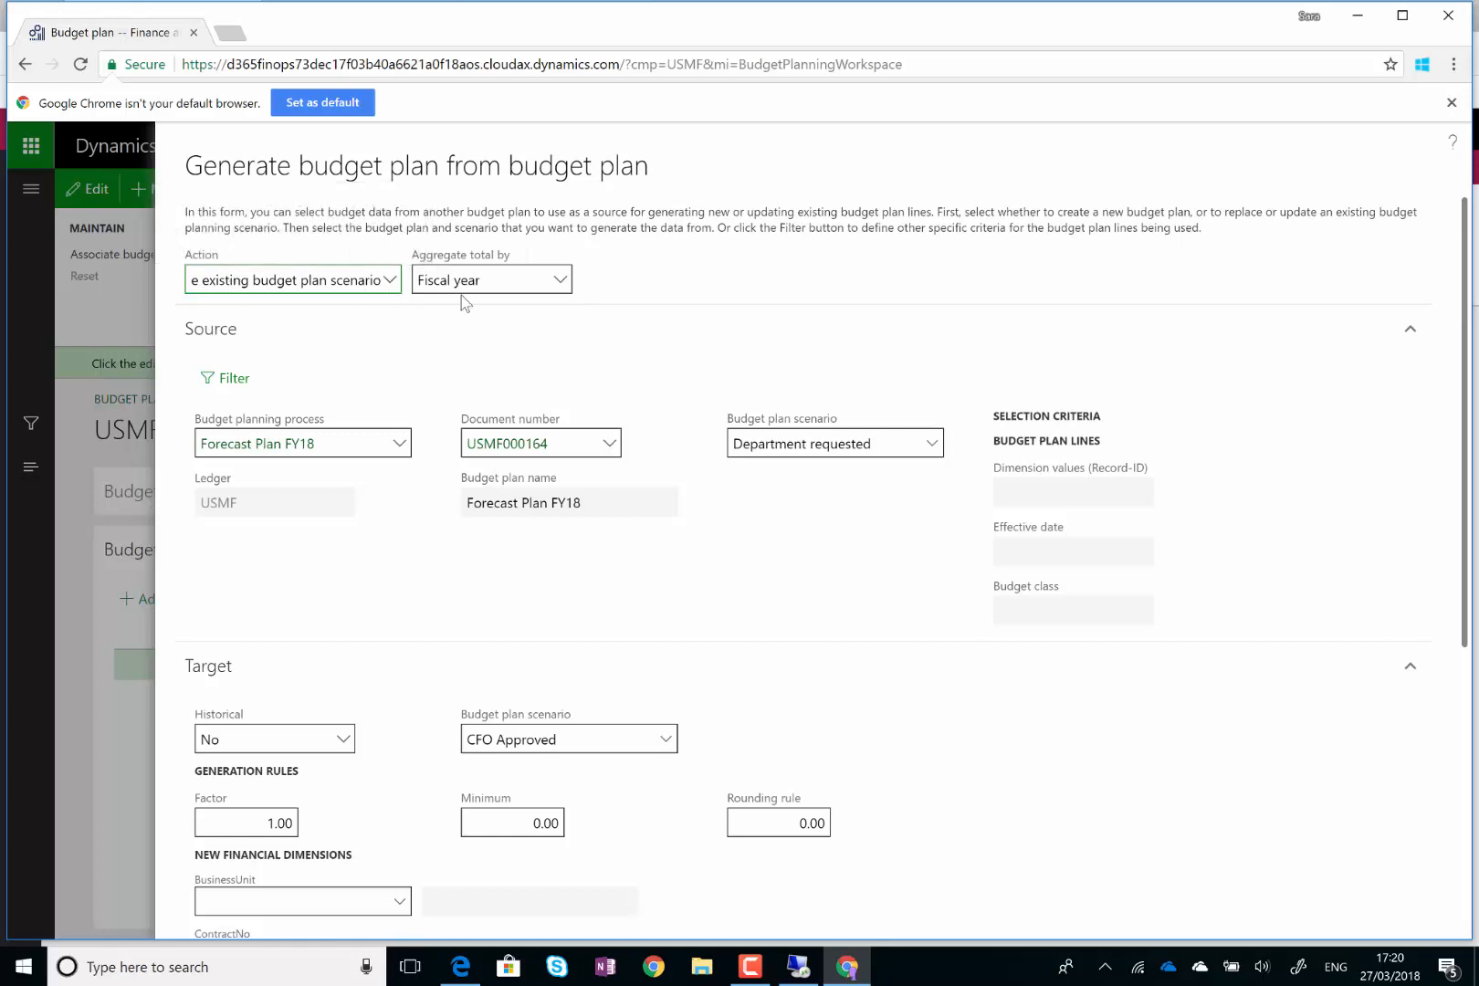
left_click(568, 291)
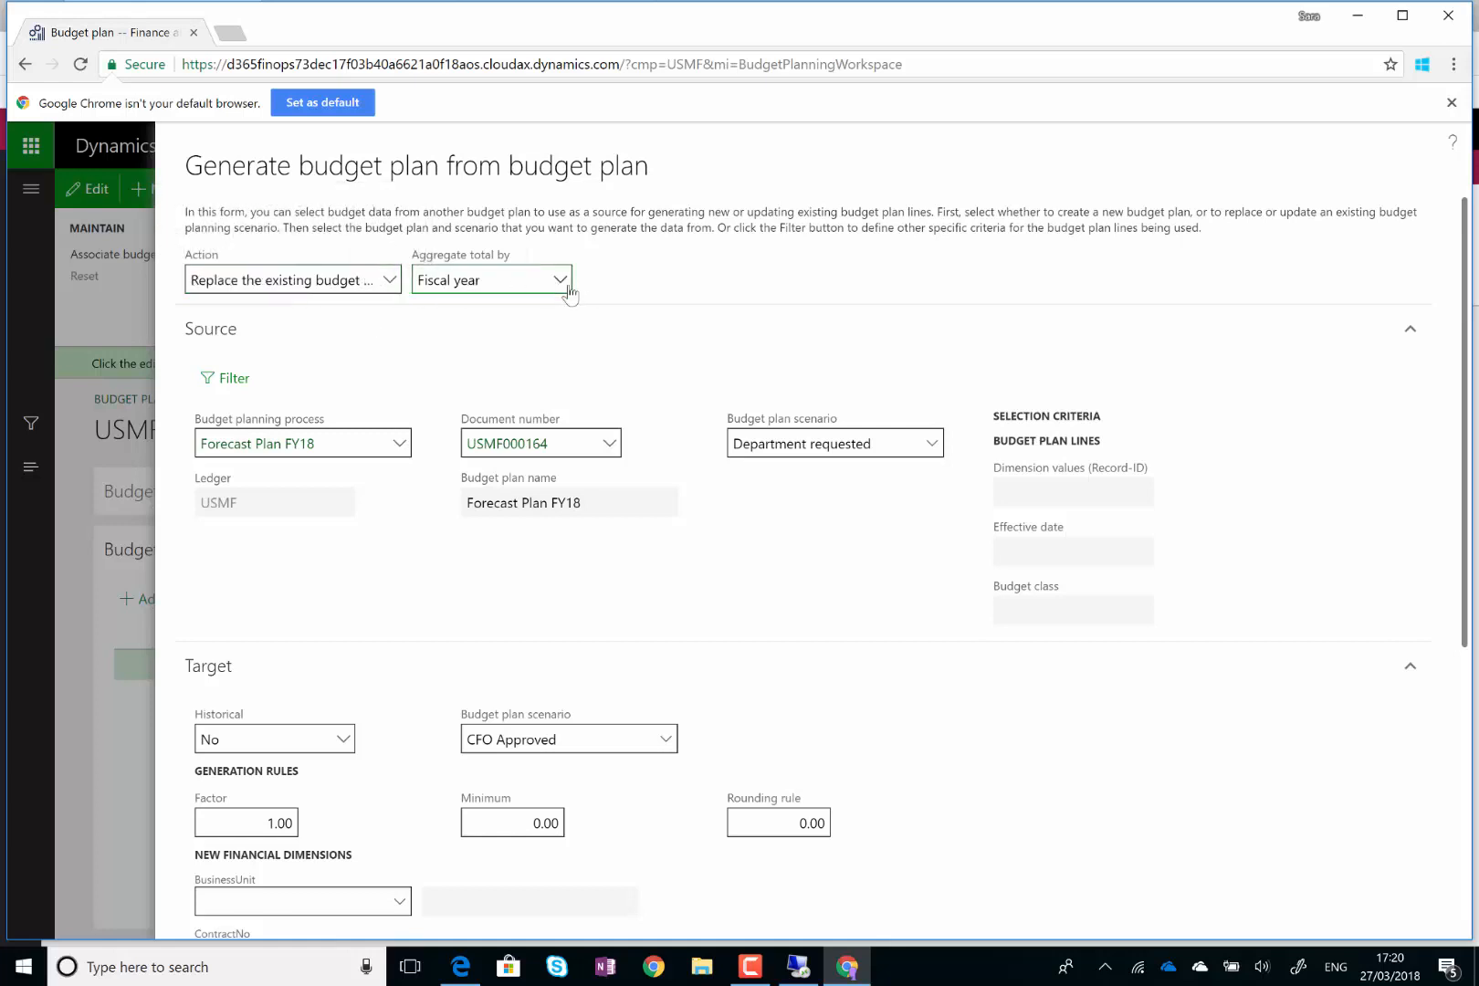
left_click(570, 292)
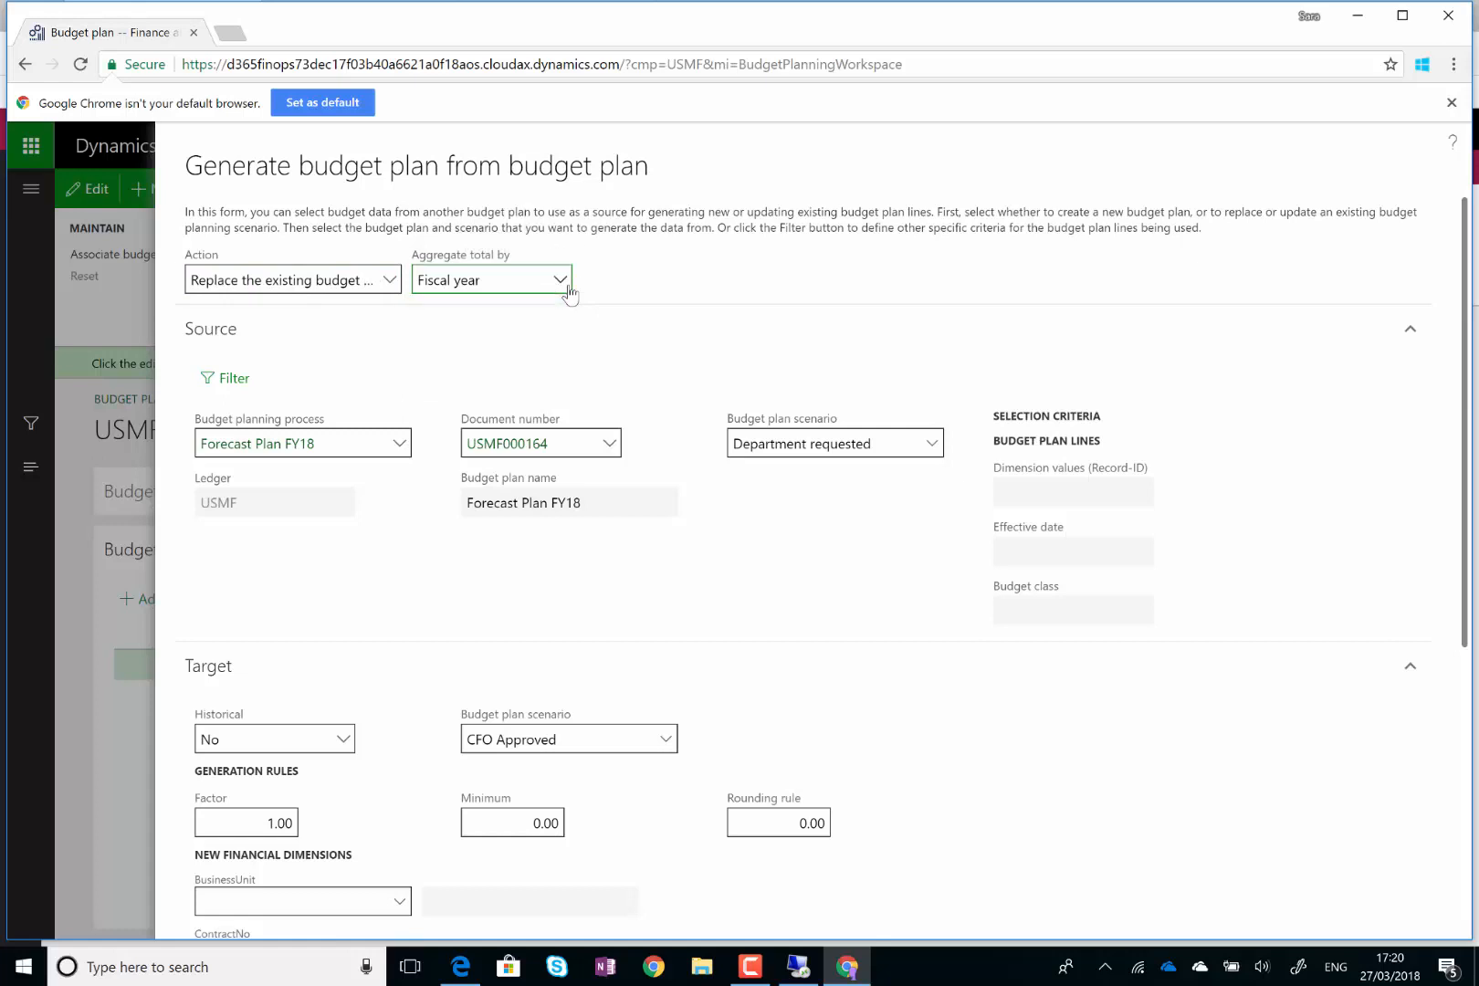
Set the source to process Forecast Plan 2018 and document USMF000185, and generate the CFO Approved scenario from Department requested
left_click(402, 446)
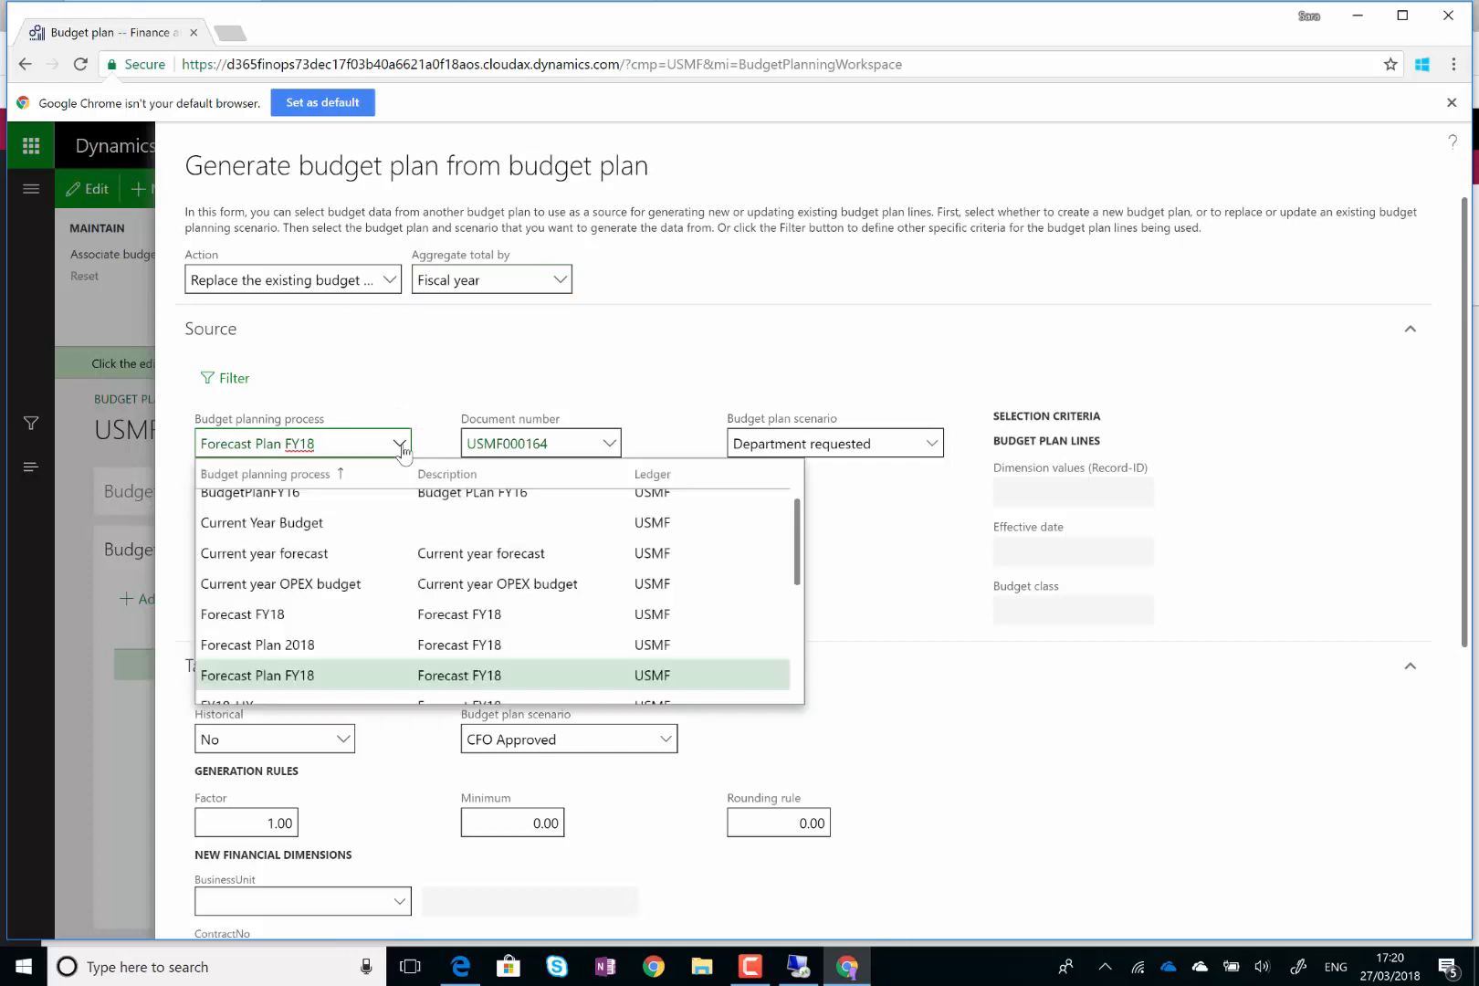
left_click(319, 648)
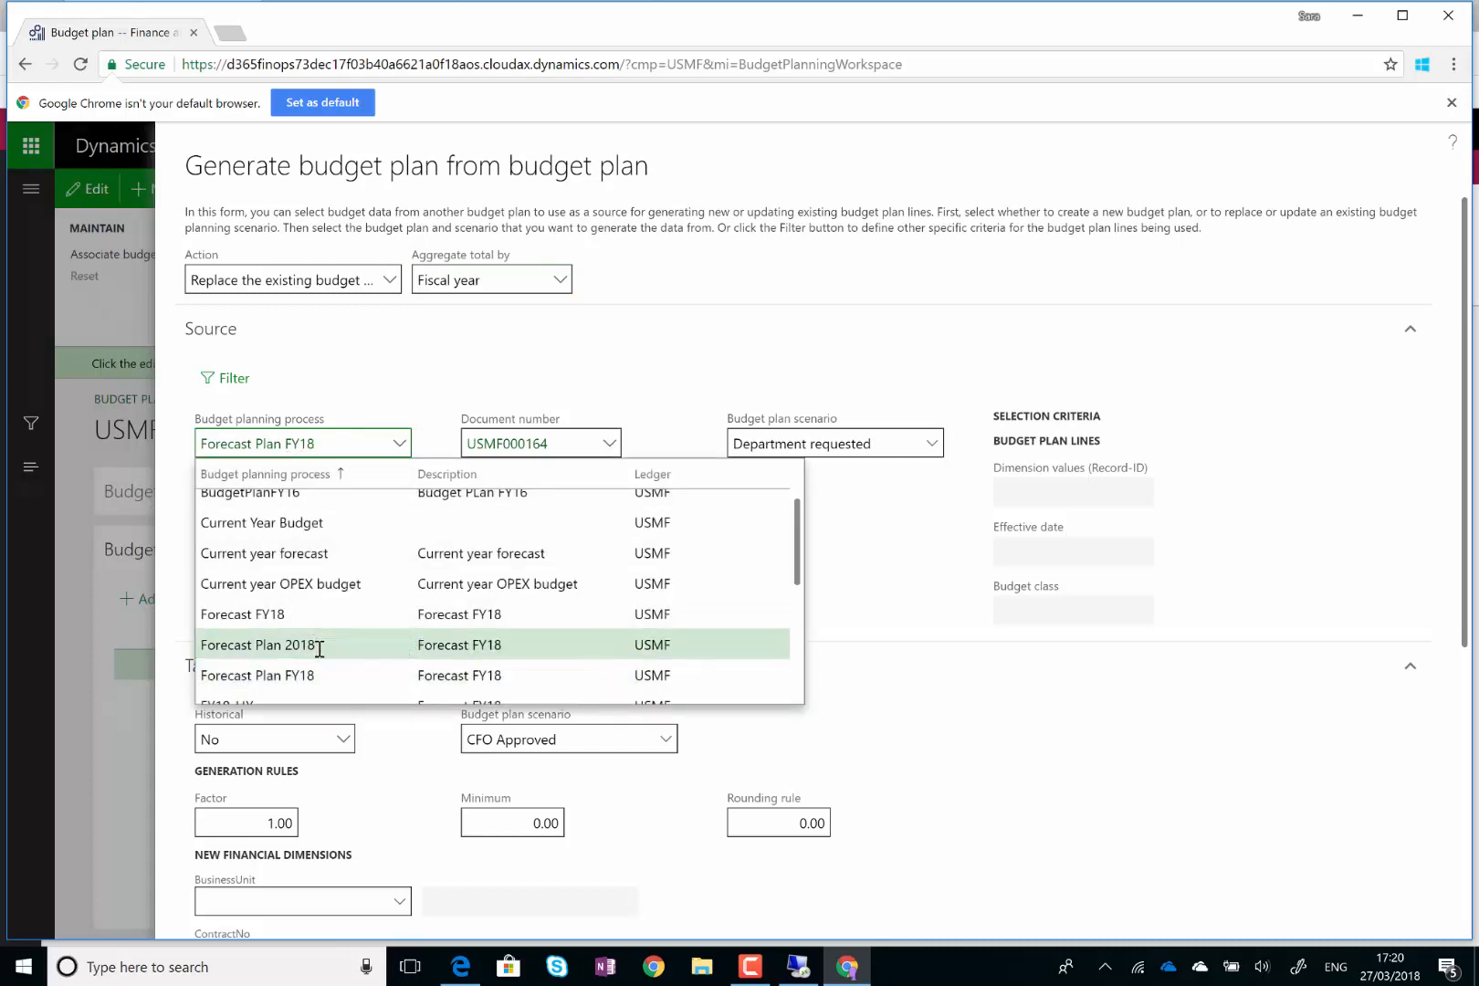
left_click(609, 445)
left_click(610, 444)
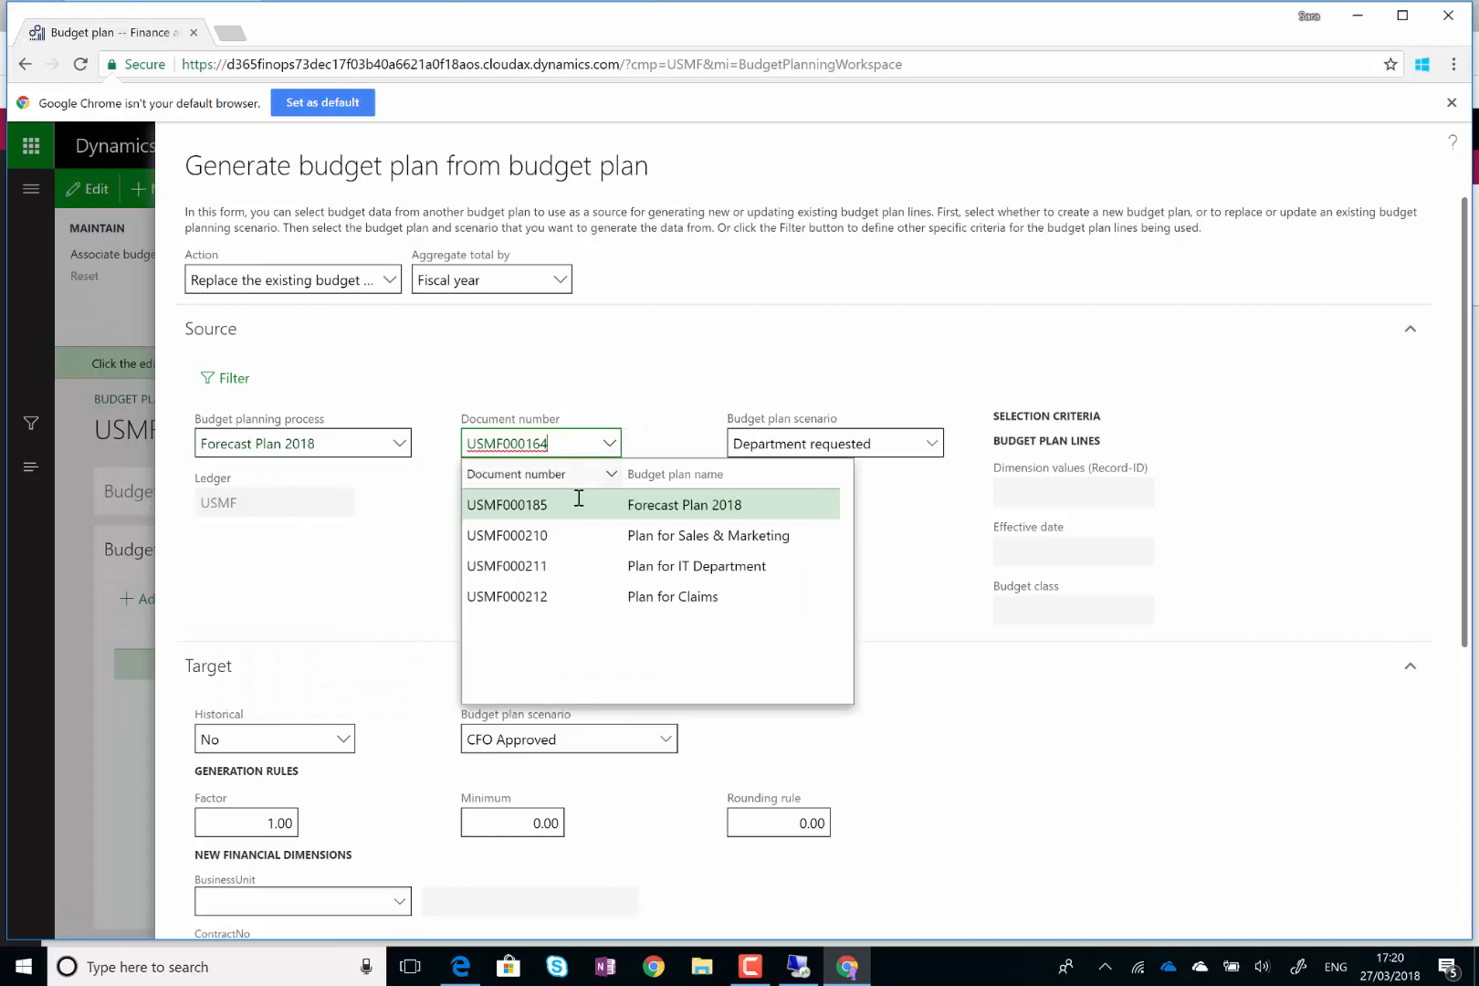
left_click(557, 504)
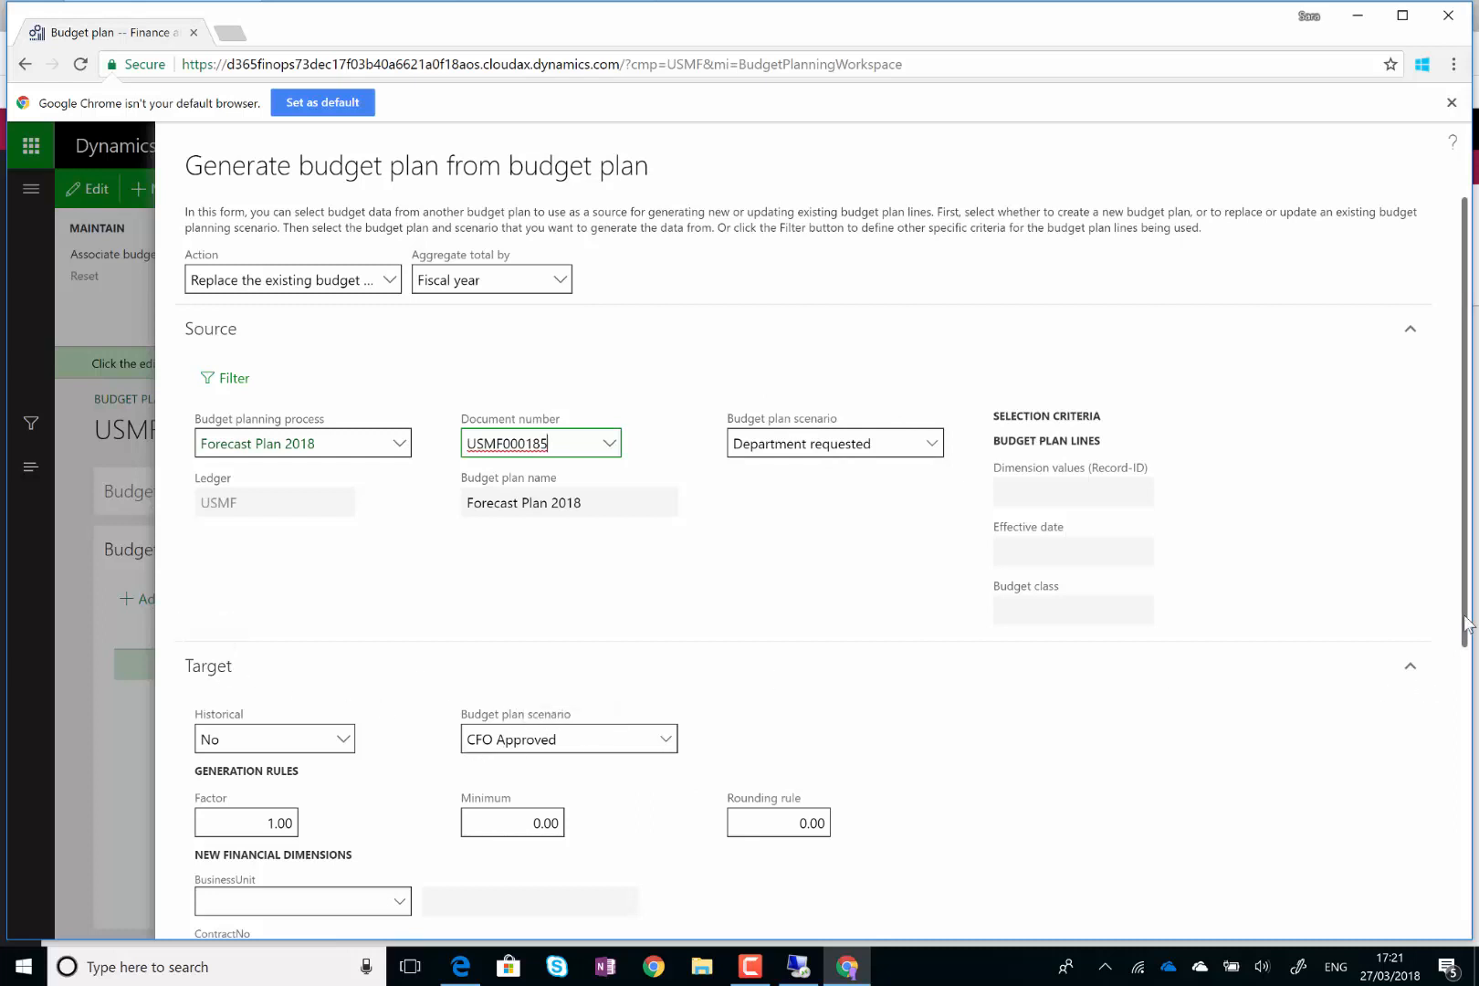
left_click_drag(1466, 623, 1459, 931)
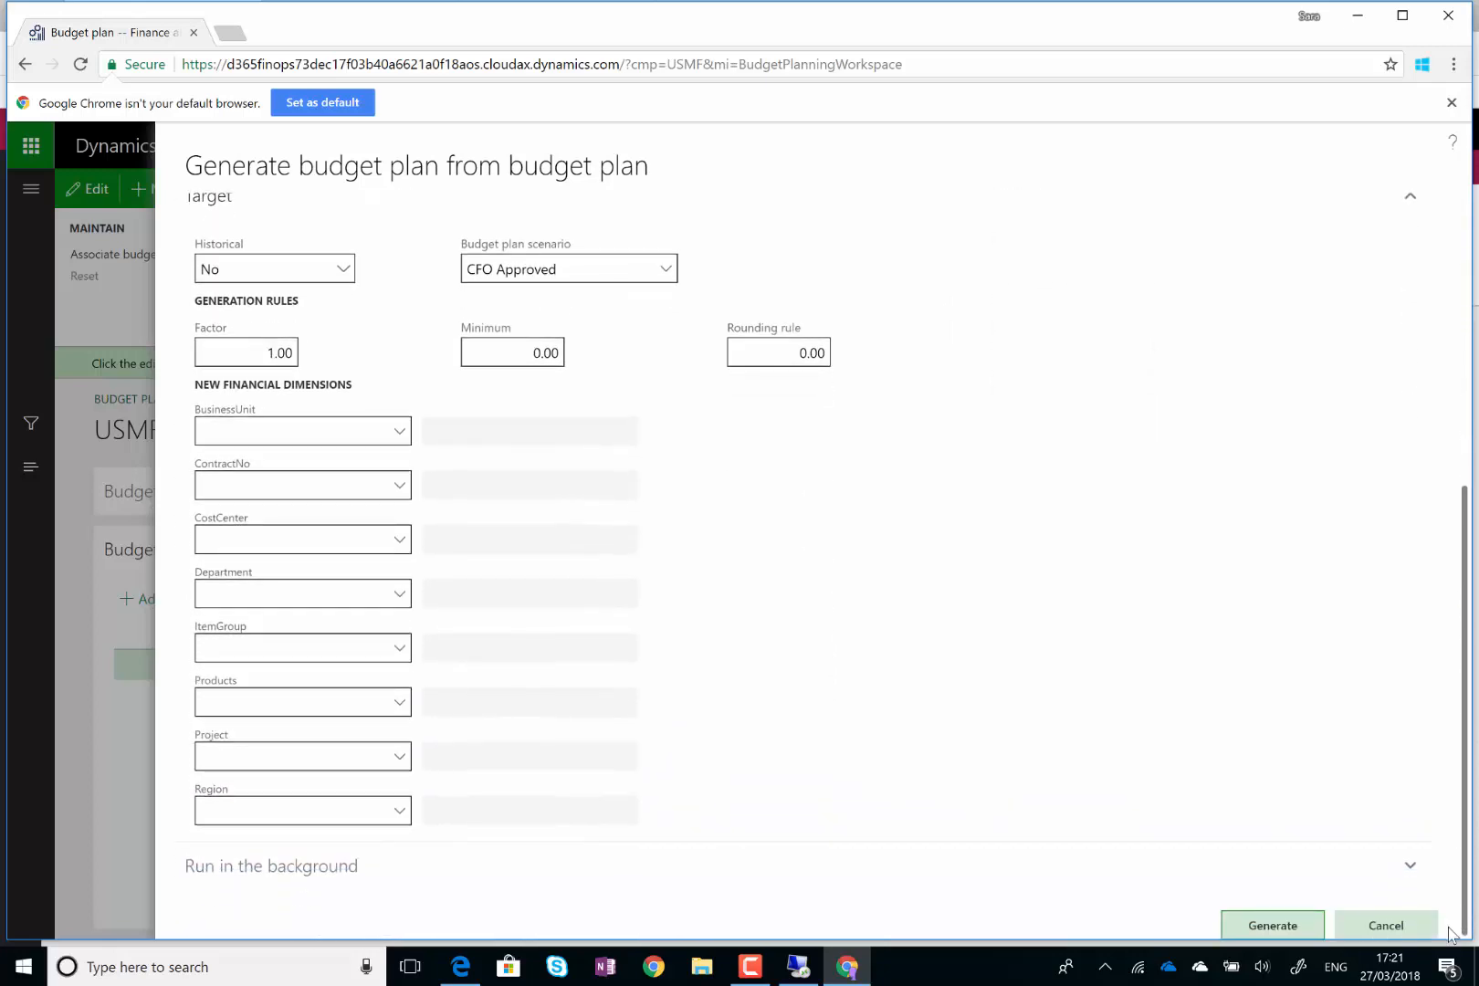
left_click(1281, 925)
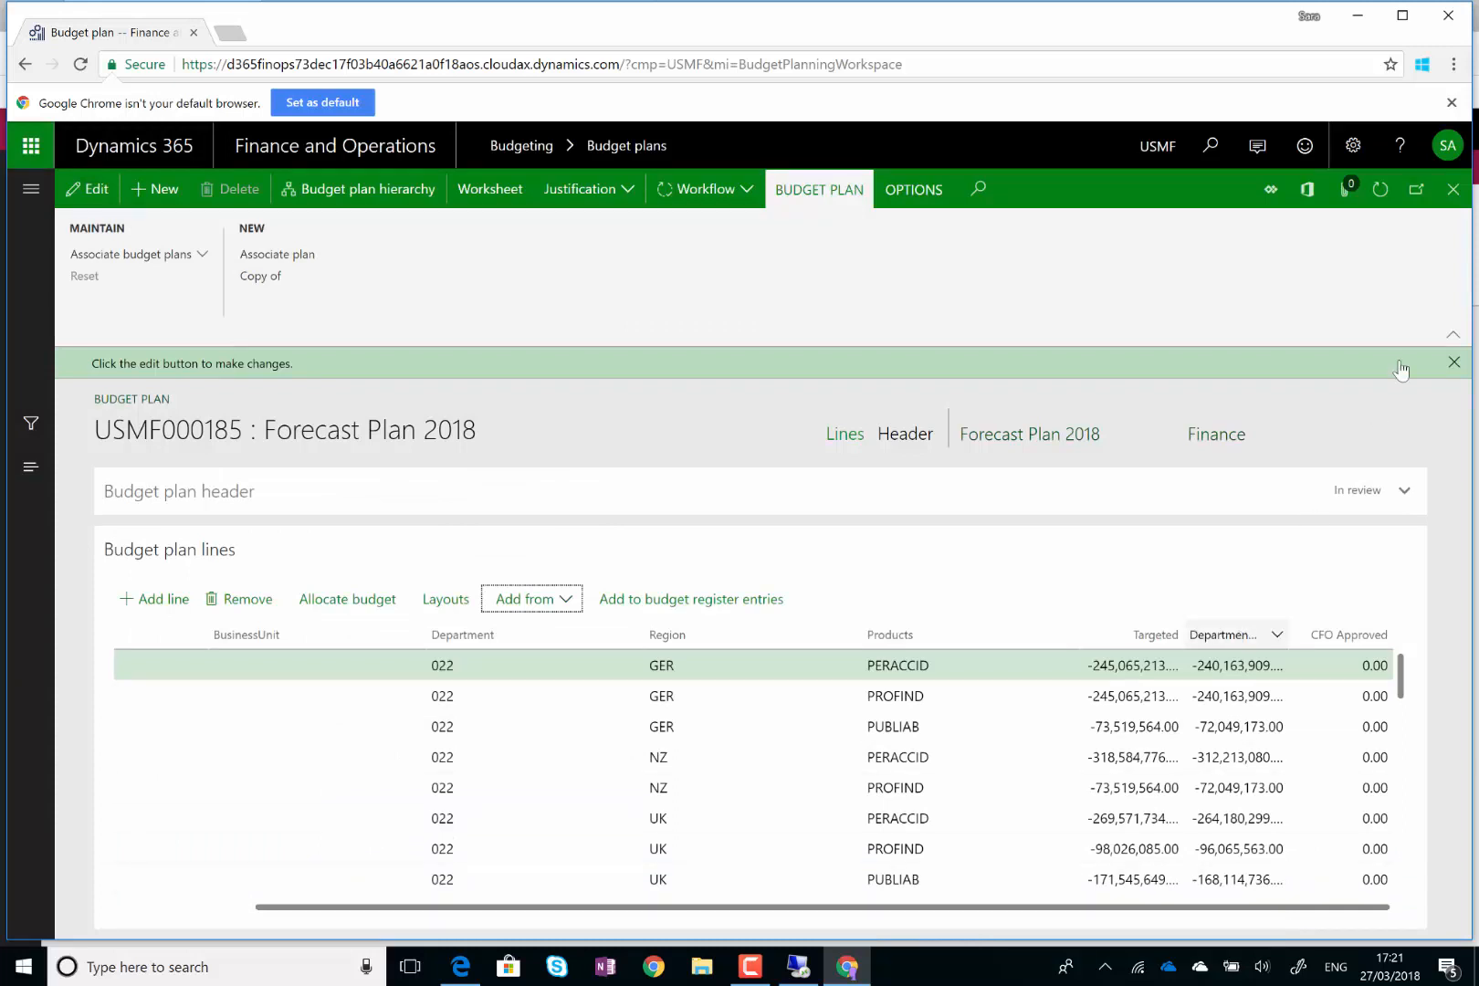
Refresh and reopen Forecast Plan 2018 from the budget plan list, and compare its CFO Approved amounts with Department Requested
left_click(1381, 195)
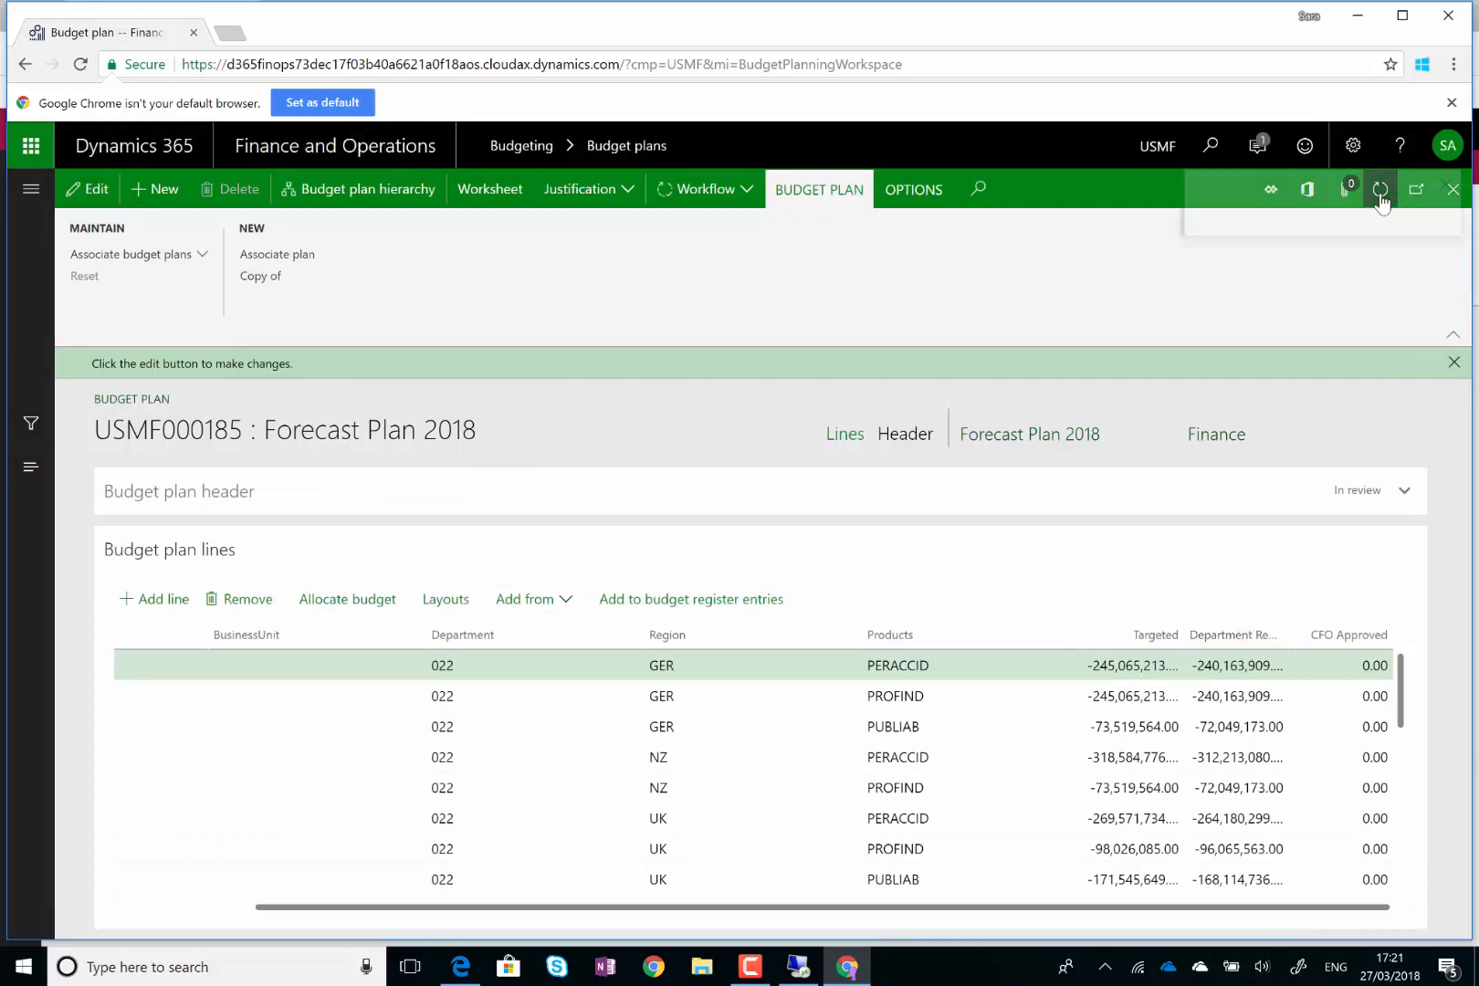
left_click(1445, 195)
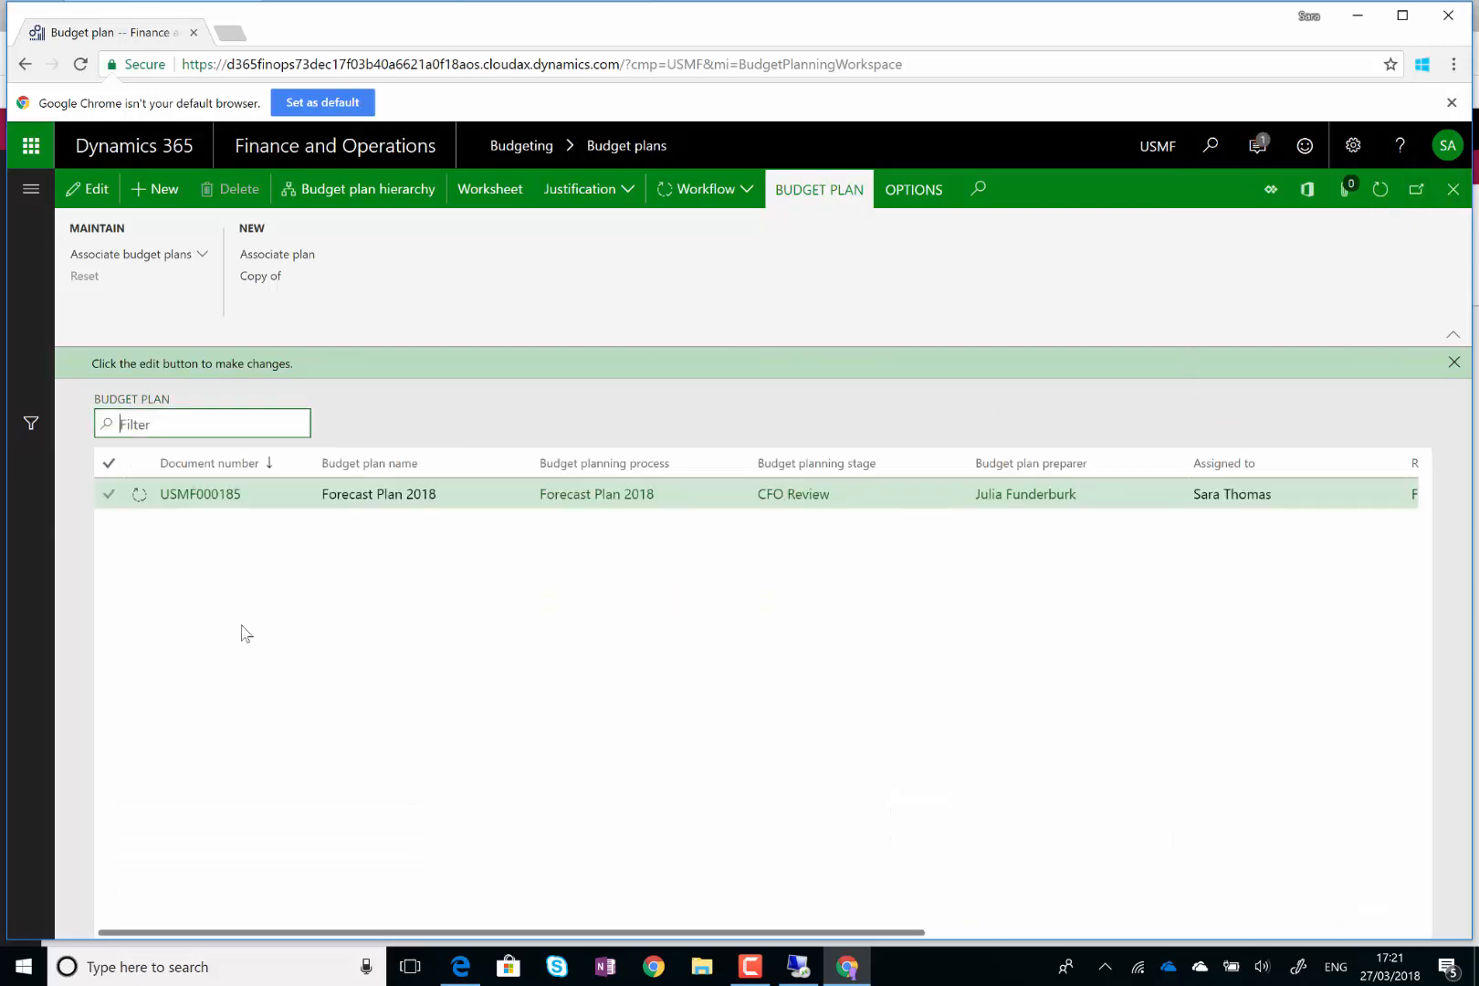
left_click(200, 497)
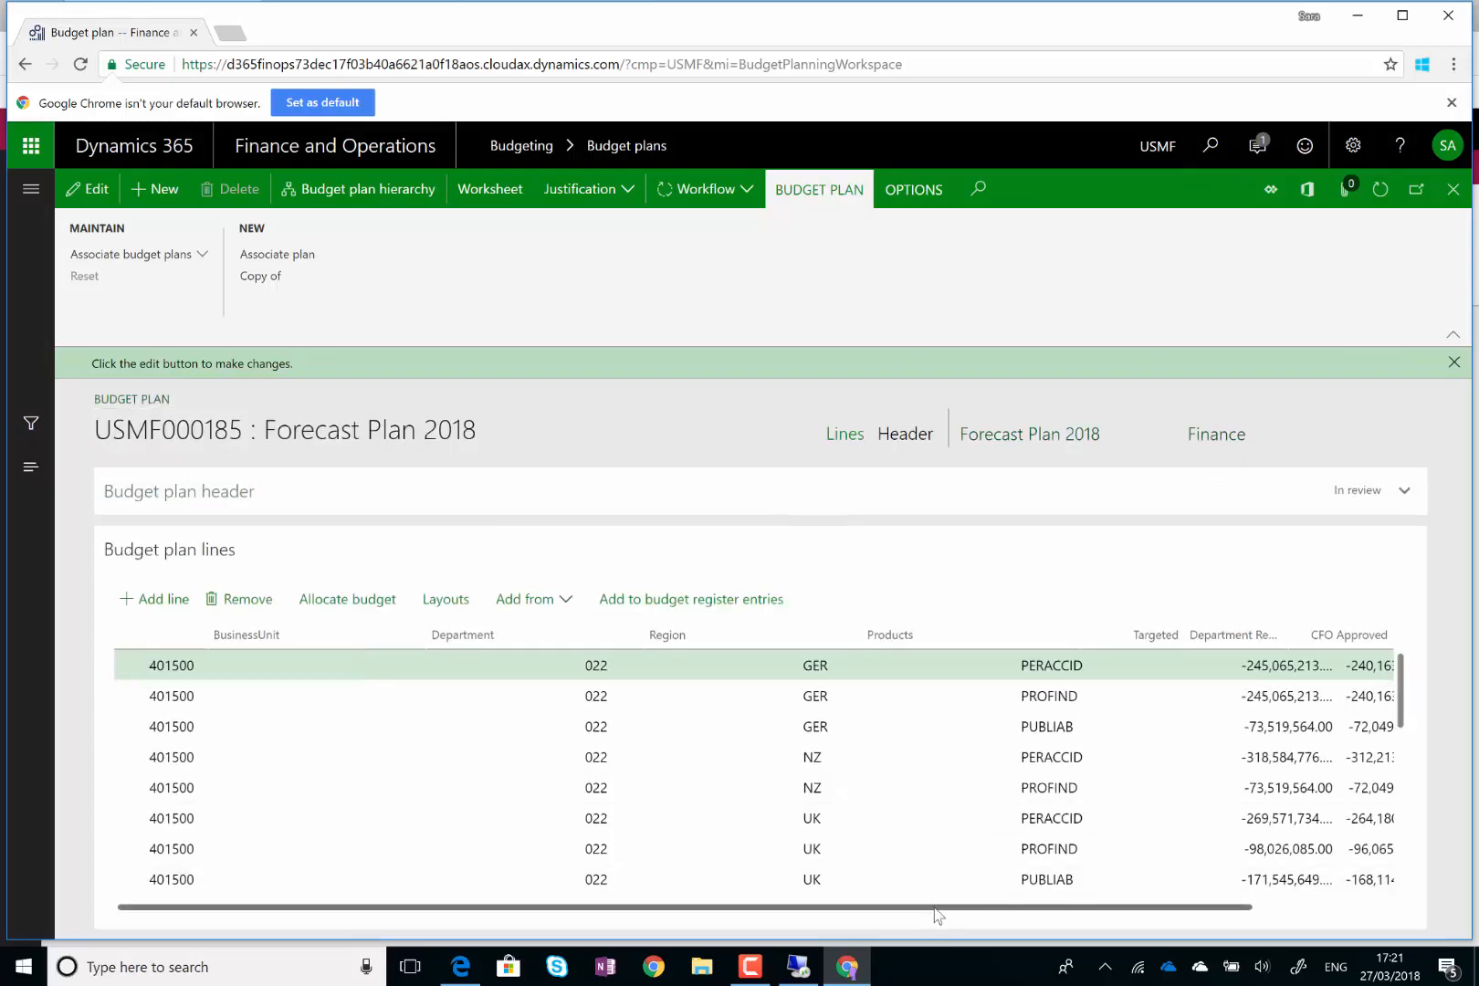
left_click_drag(937, 915, 1187, 910)
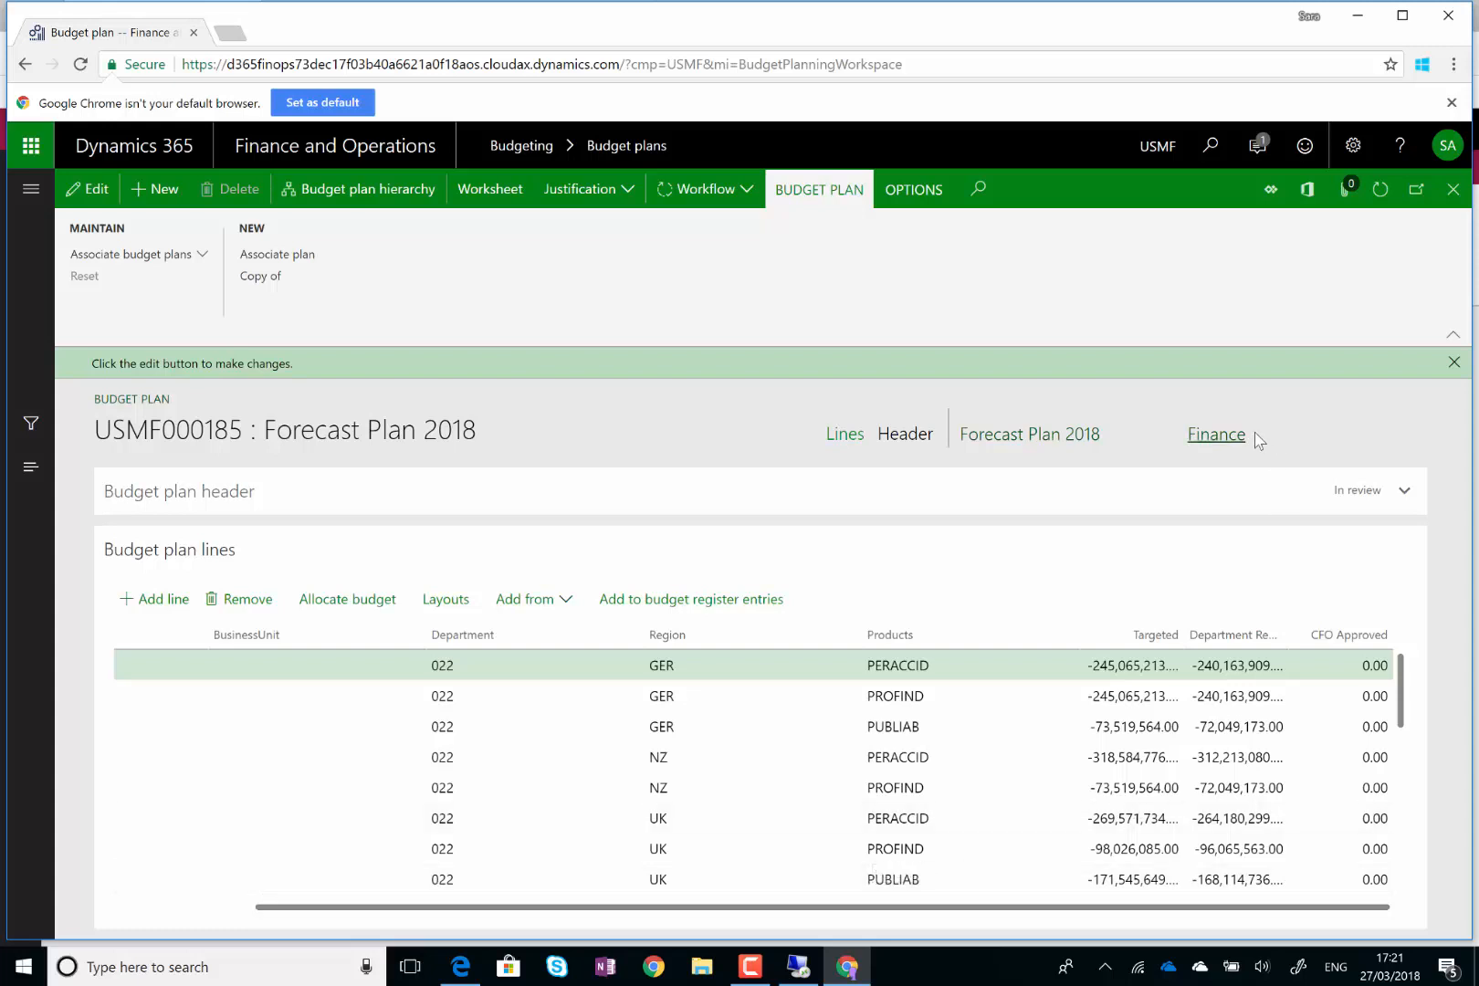
left_click(750, 967)
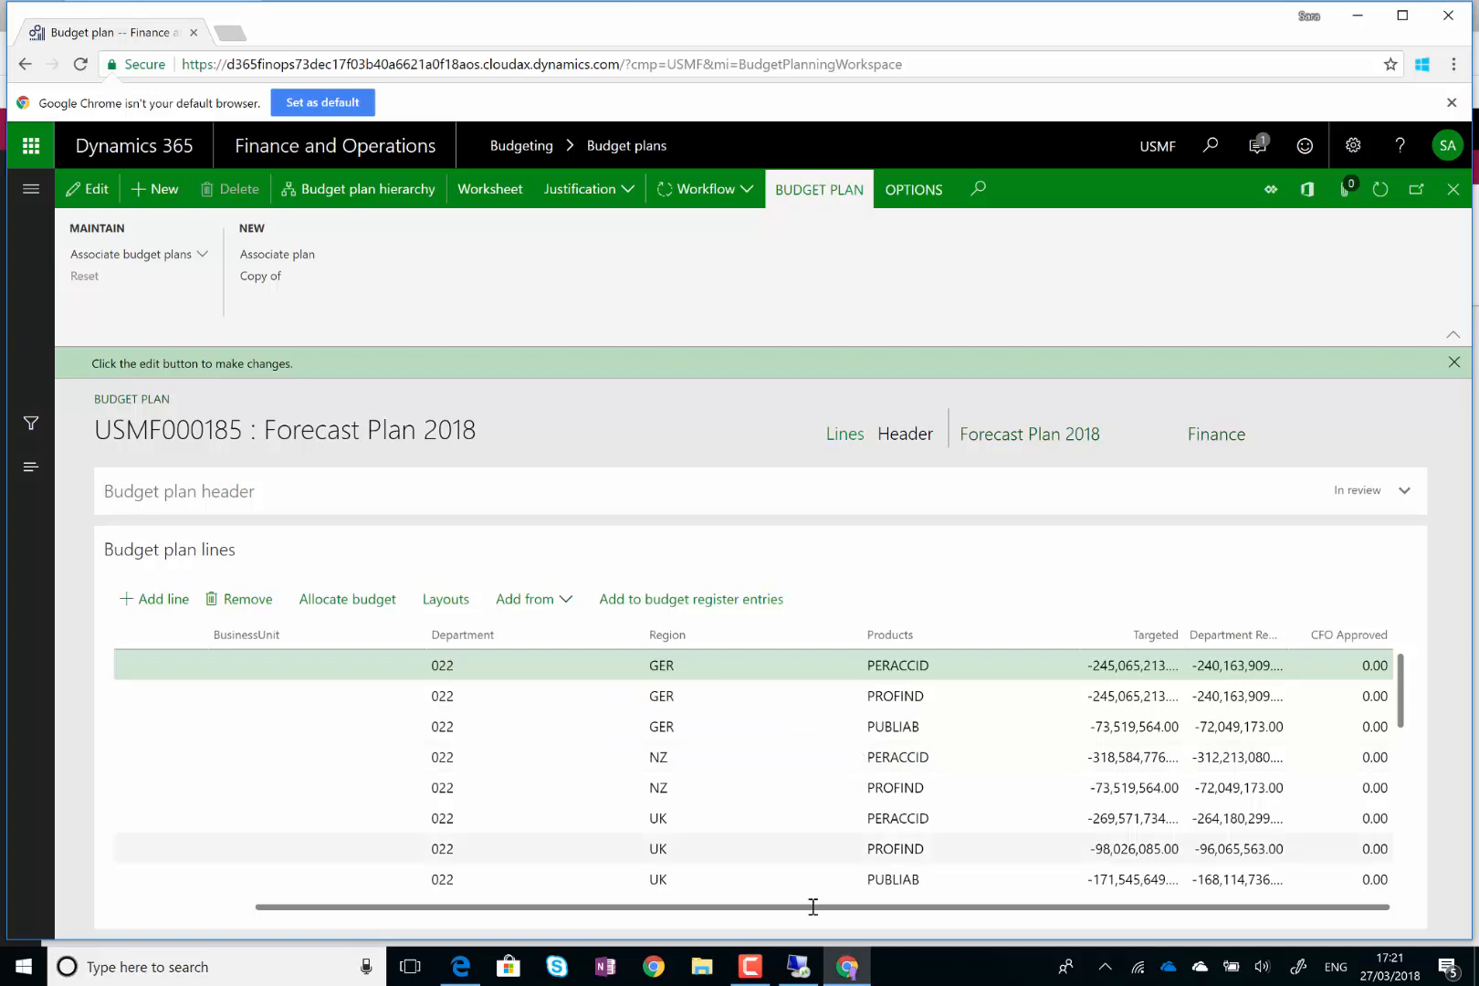
left_click(847, 735)
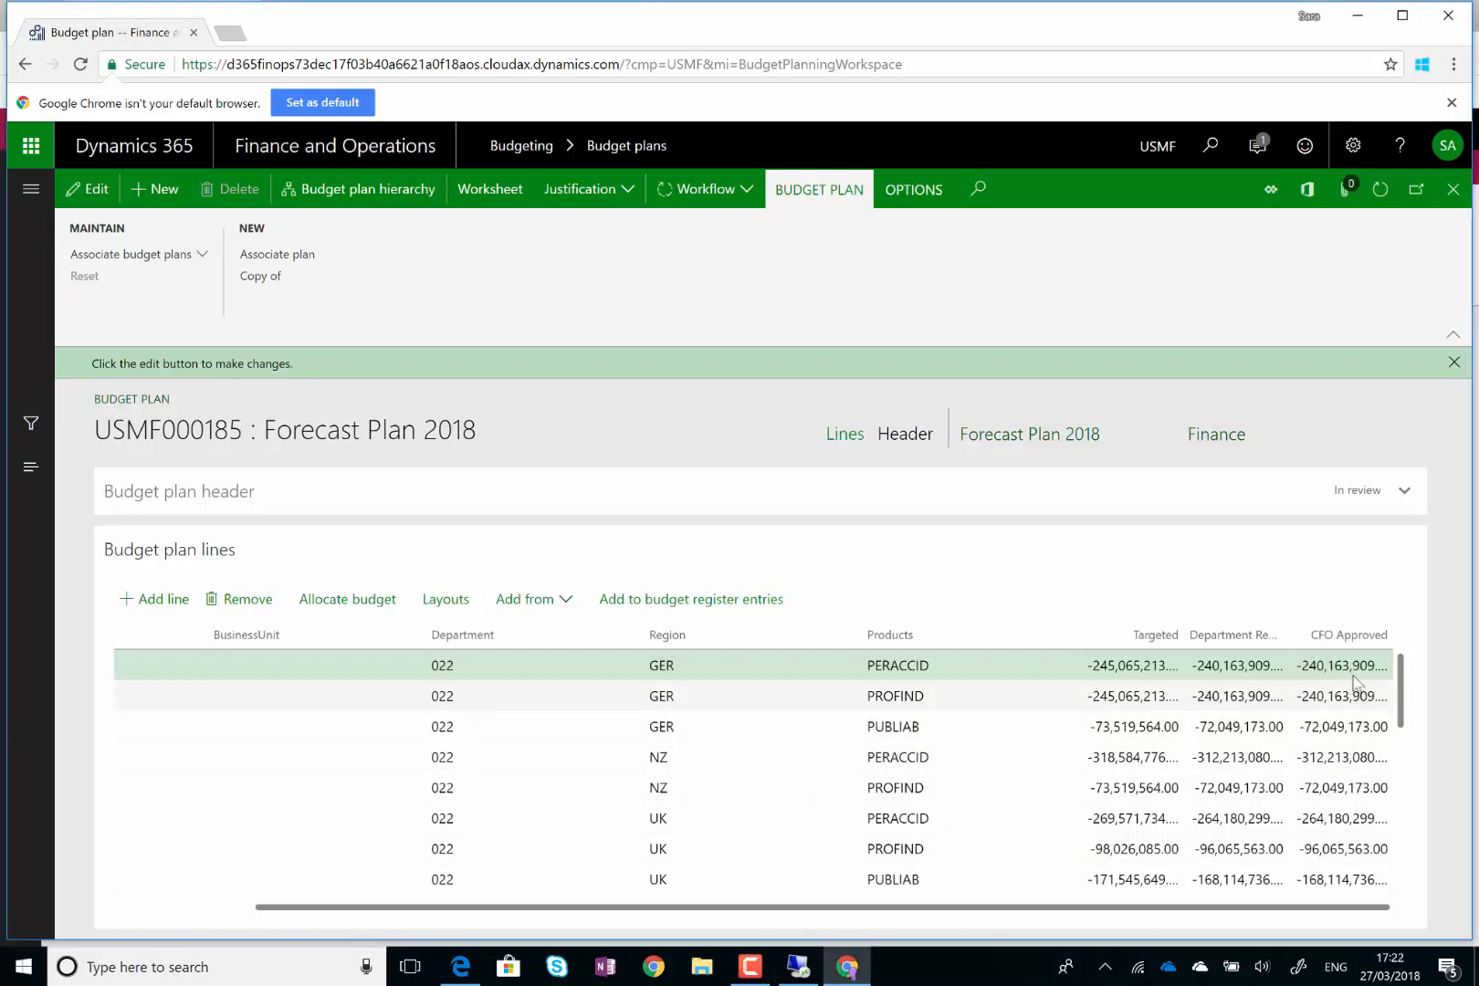
mouse_move(1331, 655)
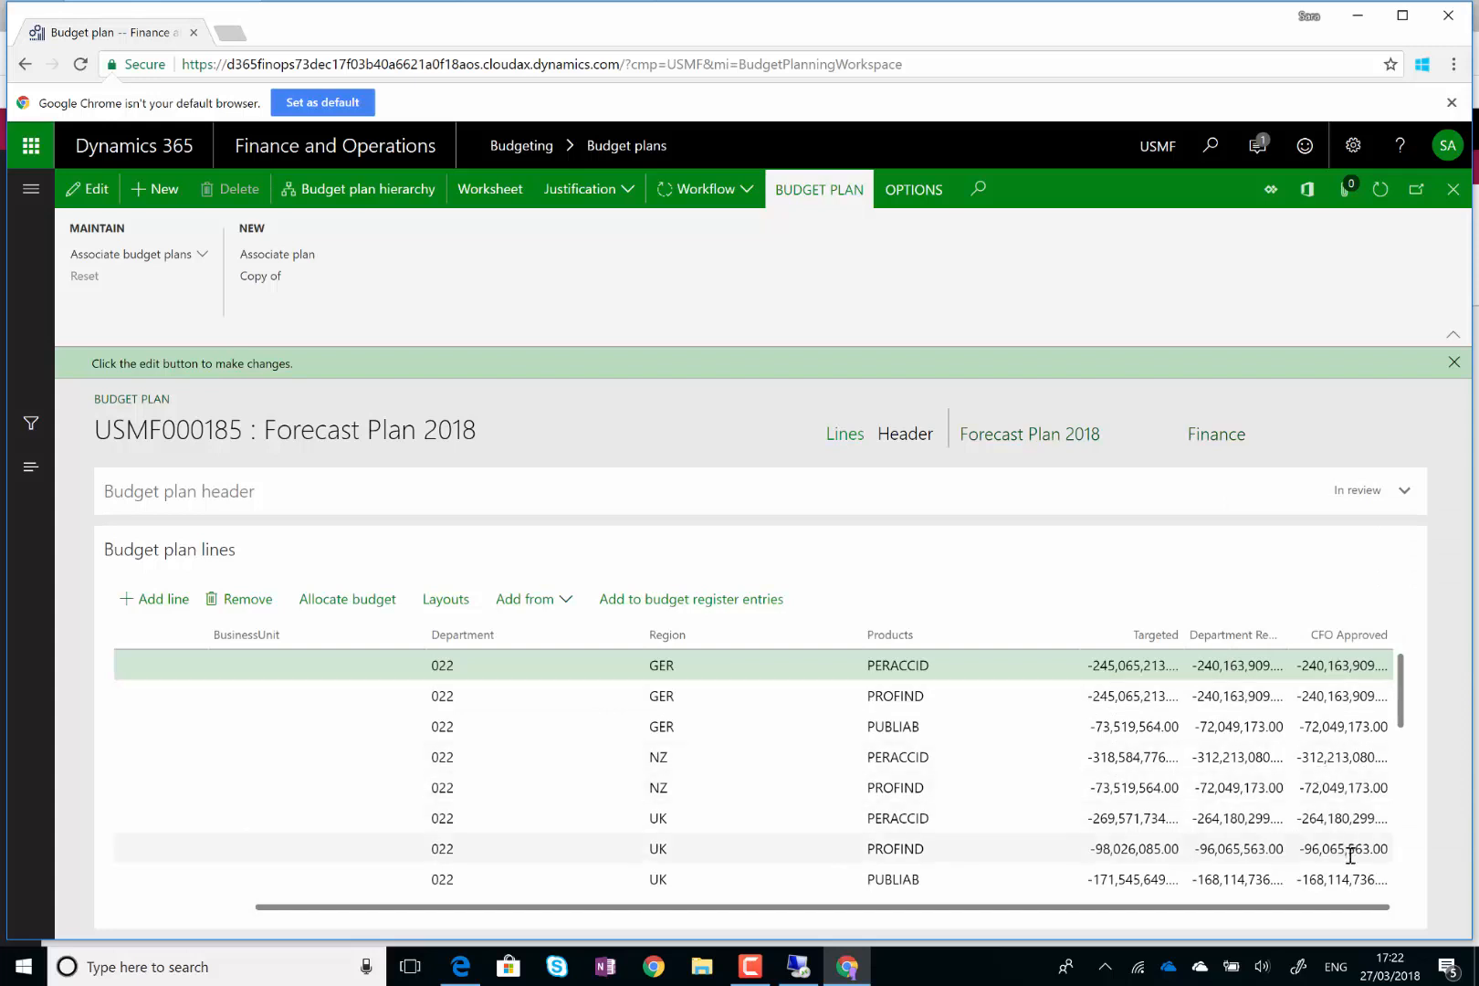
mouse_move(1350, 856)
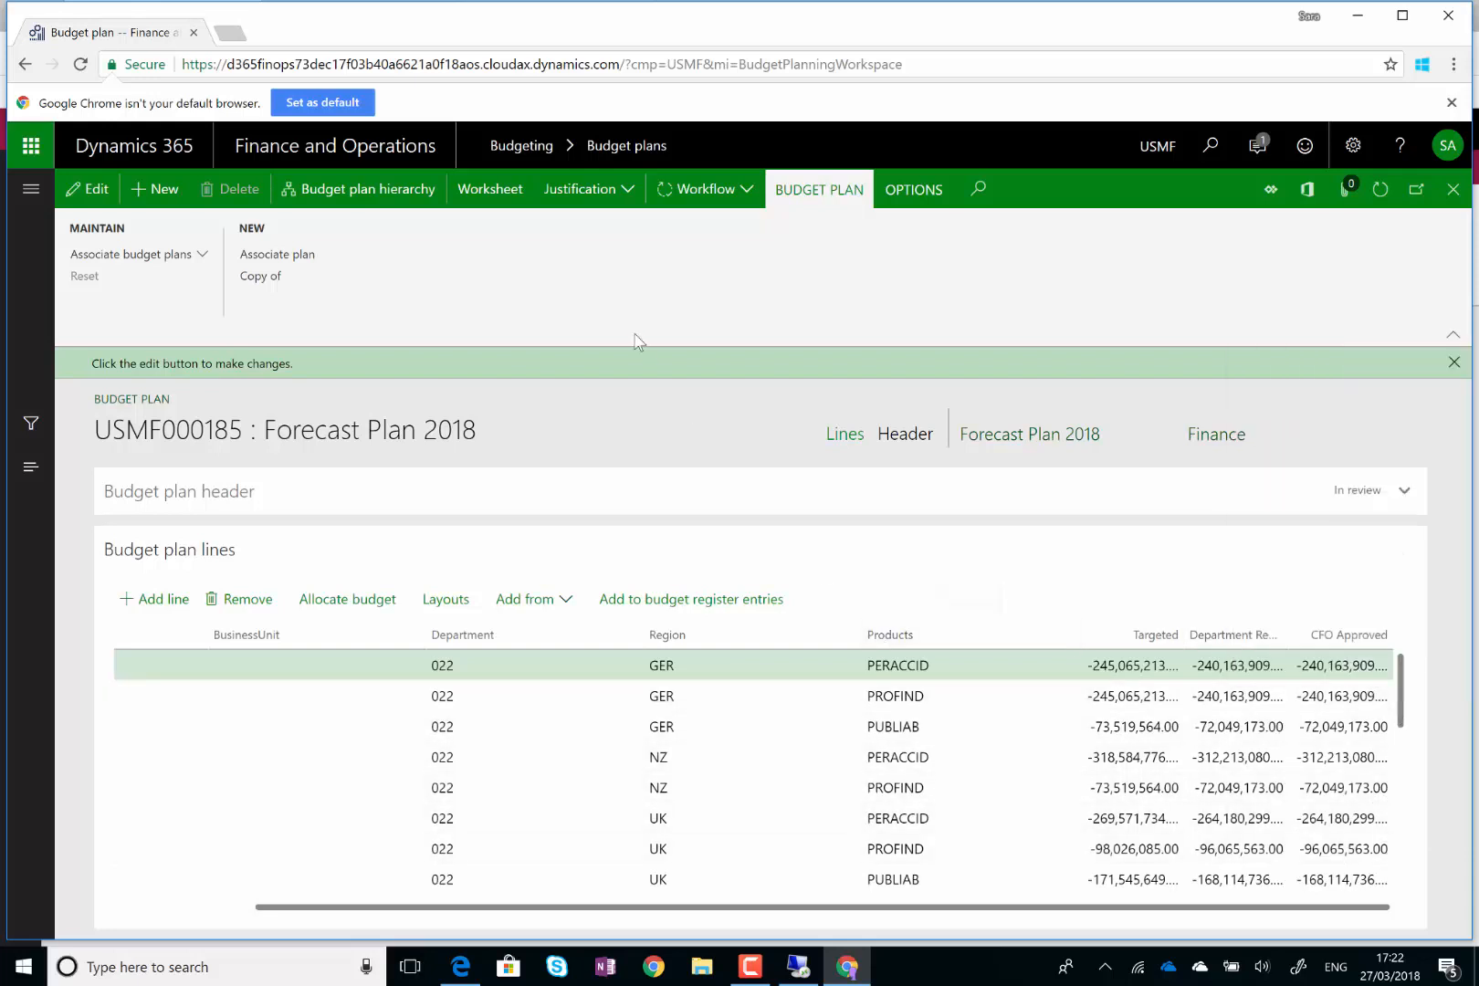
Approve the top-level workflow task of Forecast Plan 2018 with the comment "d"
left_click(746, 192)
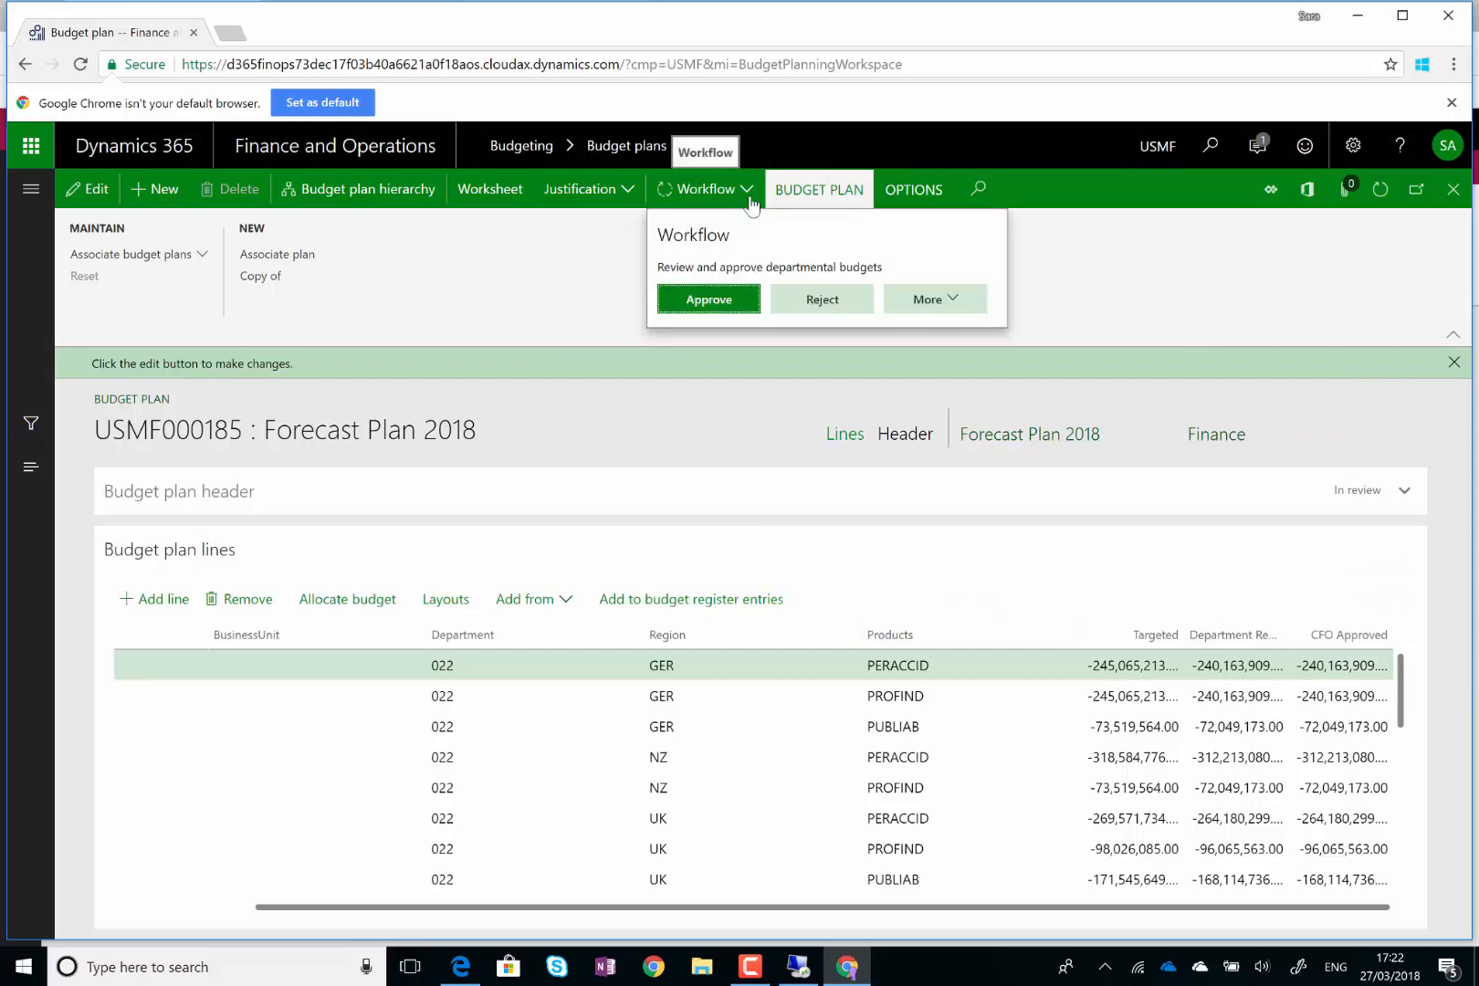
left_click(695, 306)
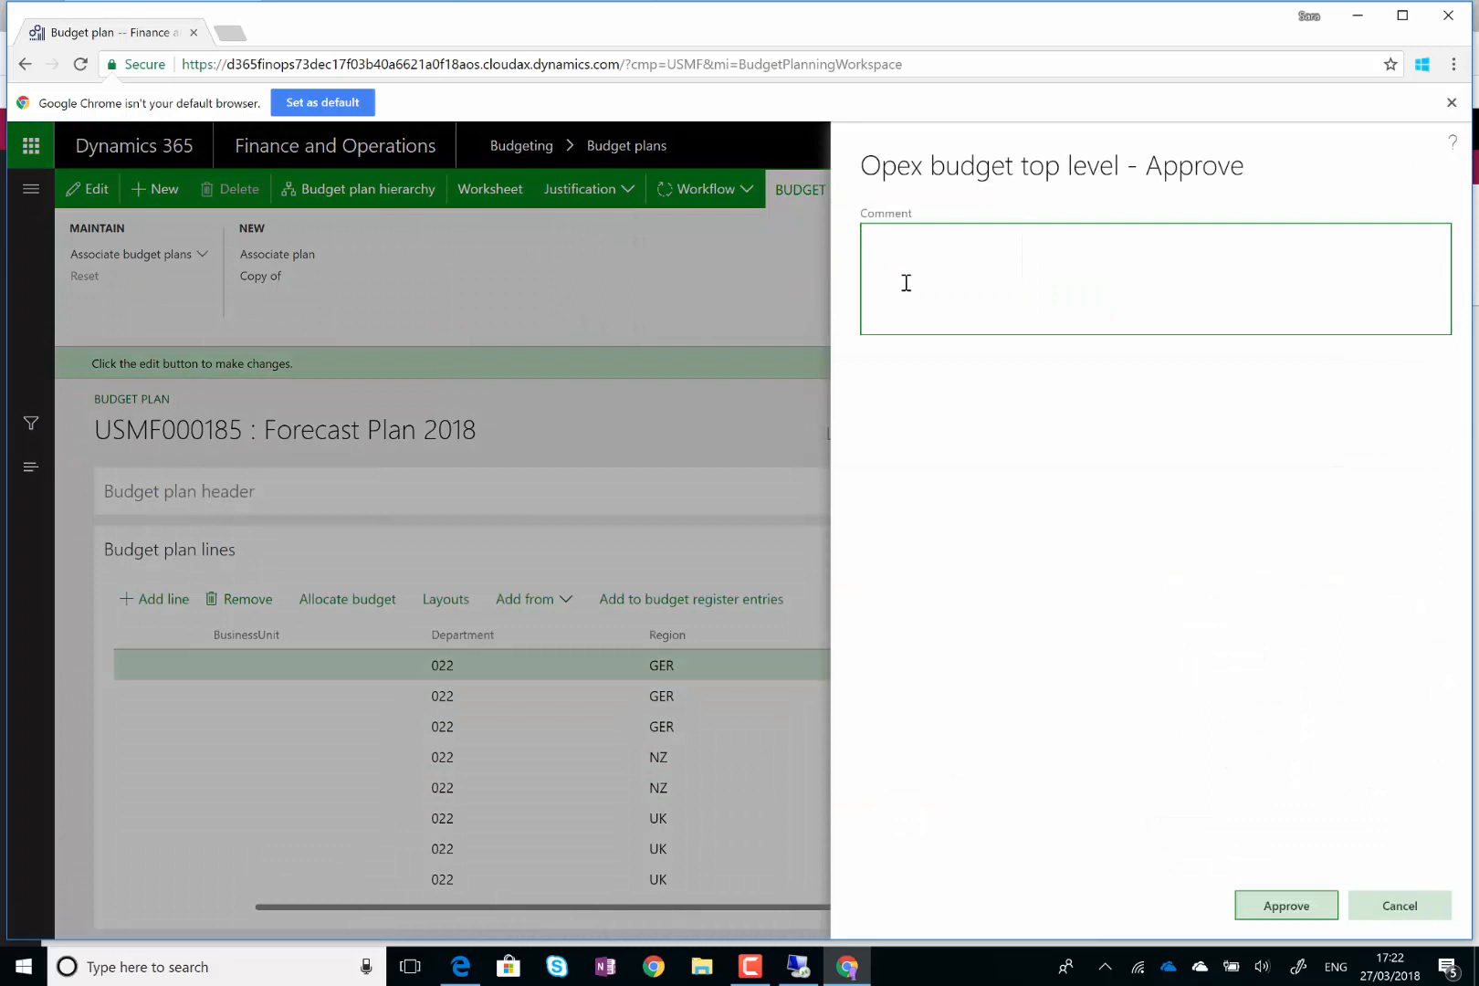
type("d")
left_click(1279, 909)
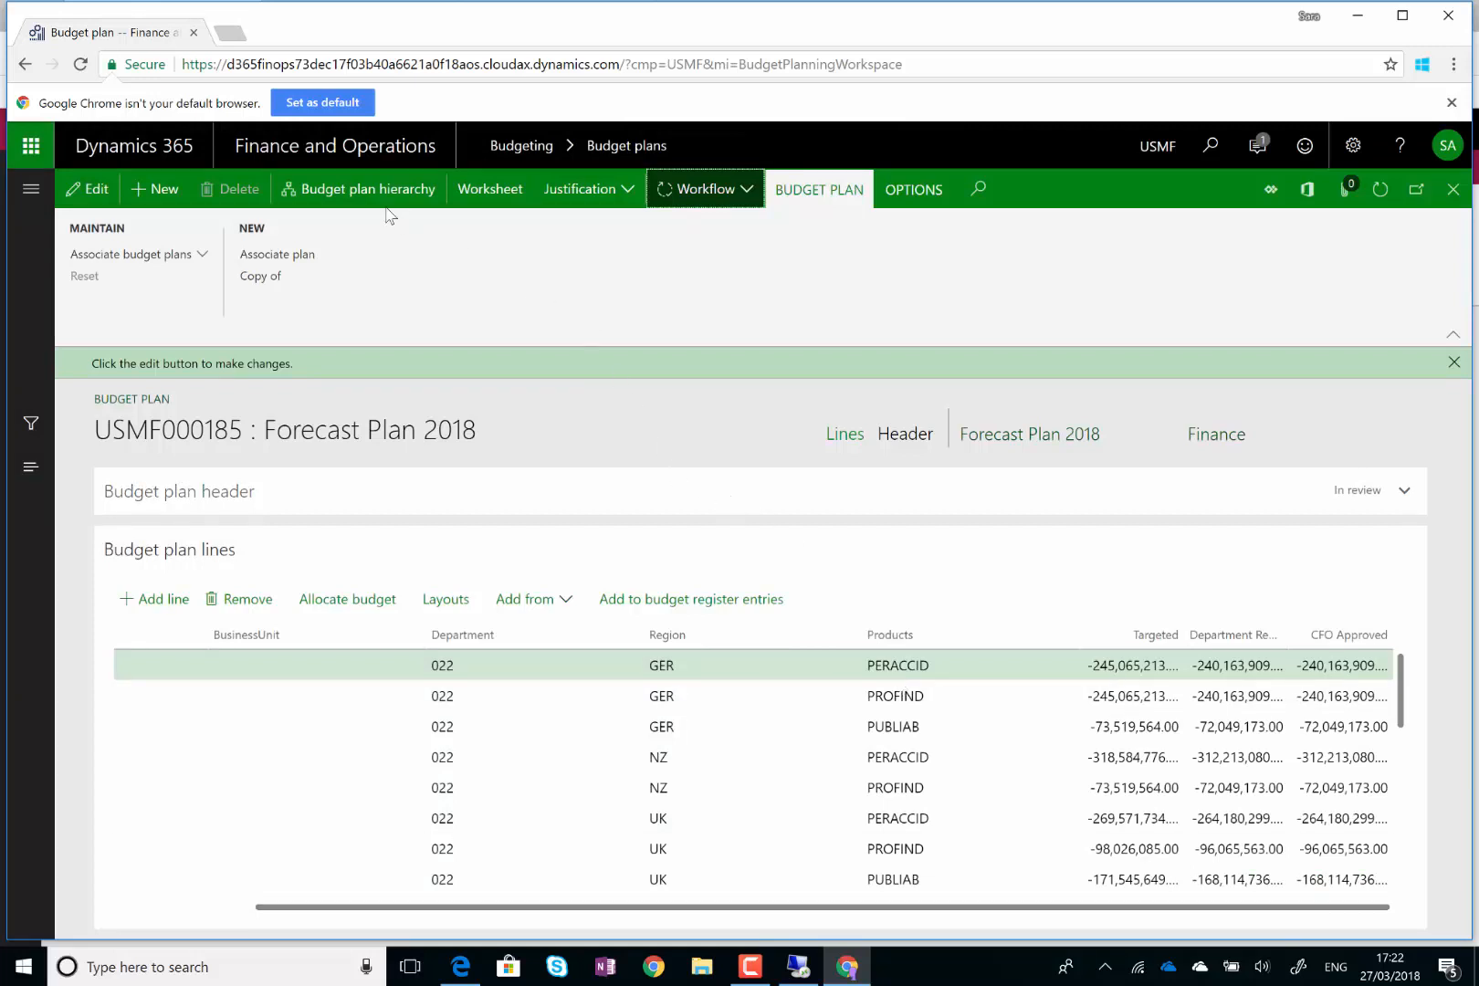
Return to the Budget planning workspace, set the process to Forecast Plan 2018, and refresh the count of plans assigned to the CFO
left_click(324, 163)
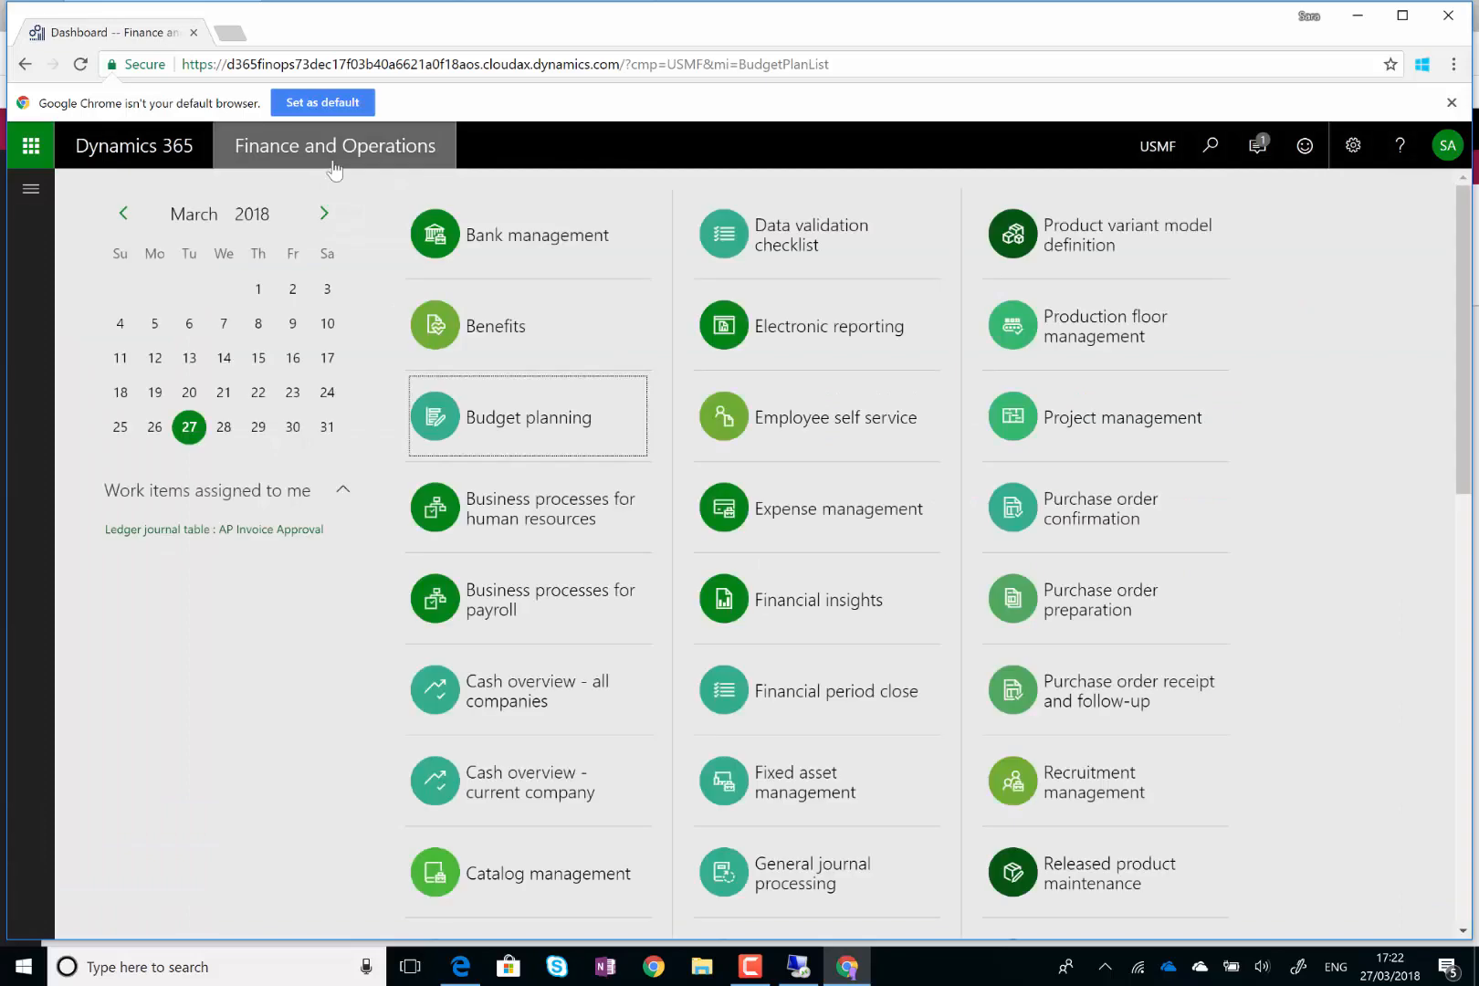
left_click(499, 429)
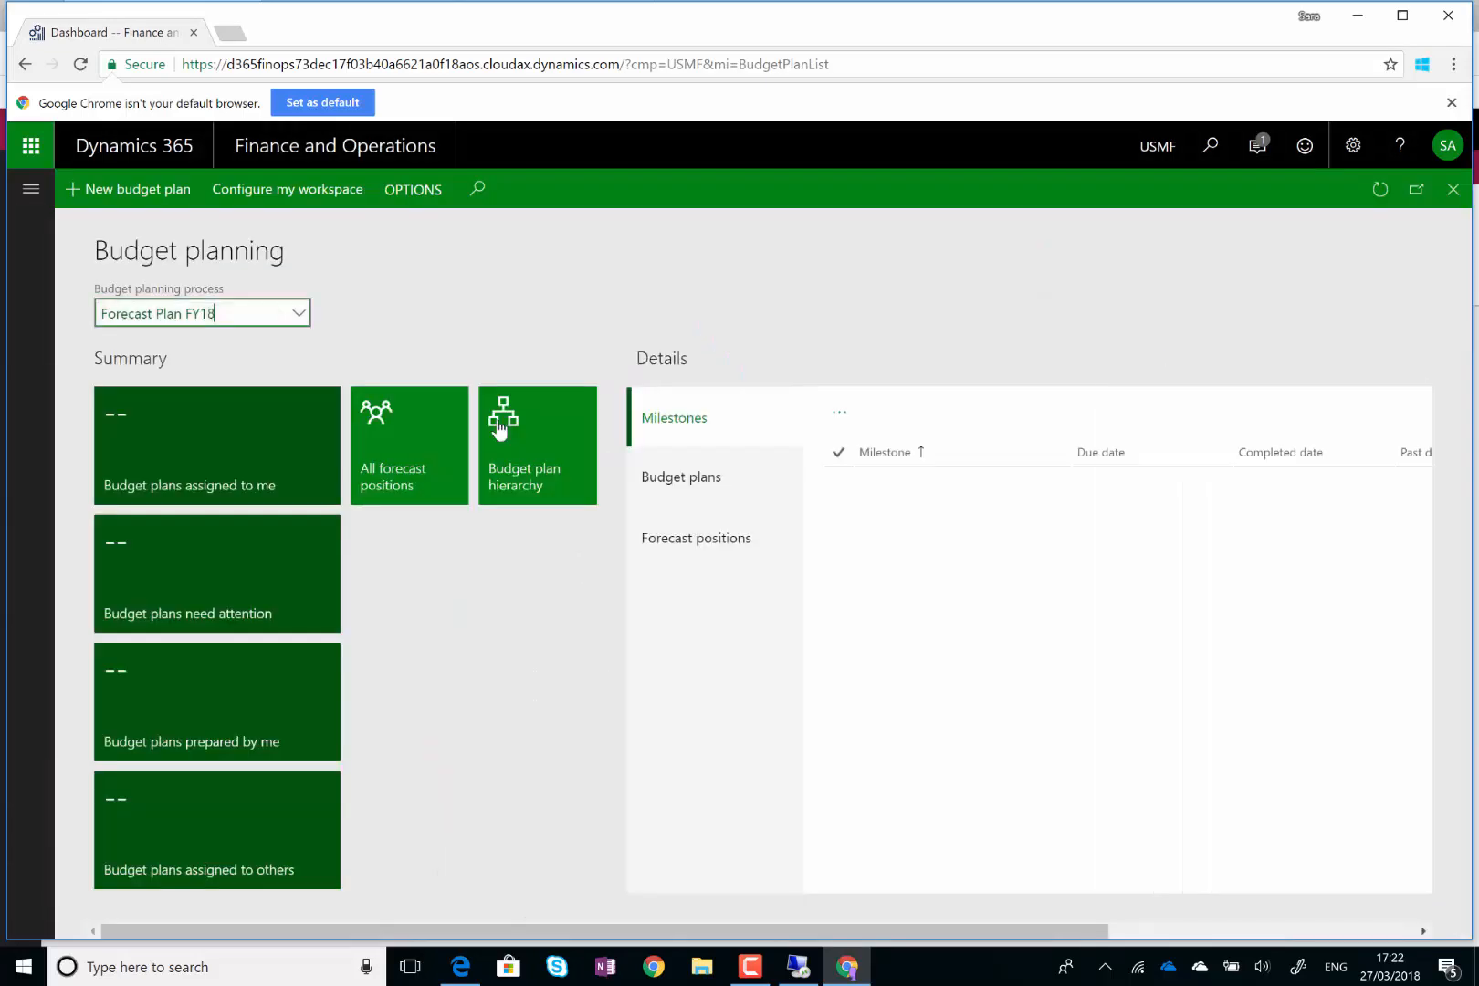
left_click(299, 314)
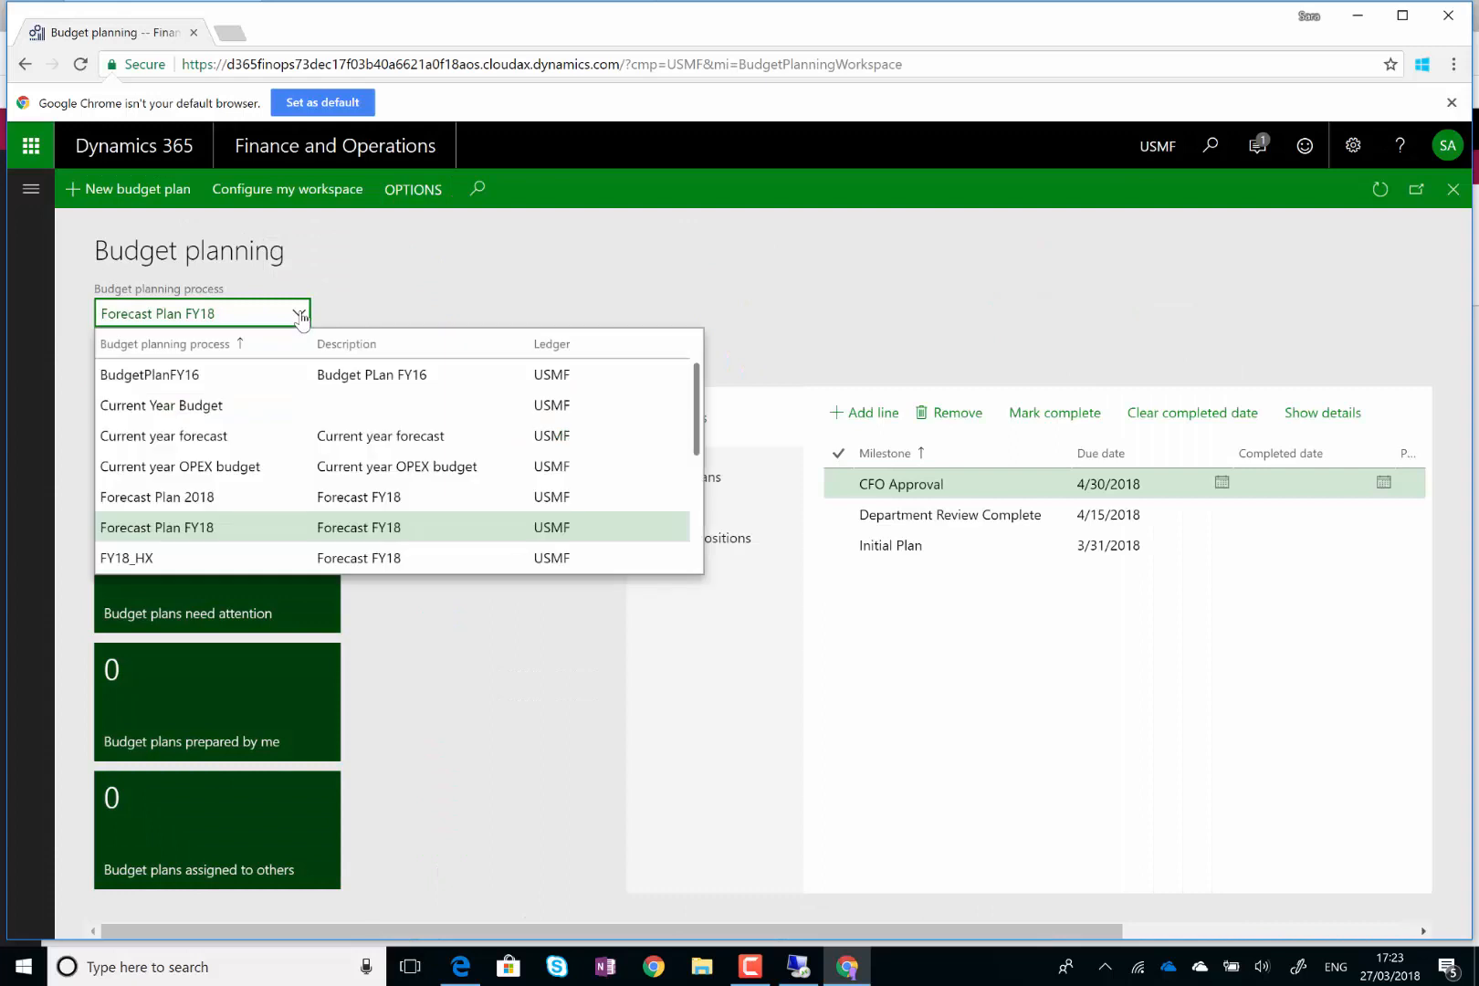
left_click(218, 497)
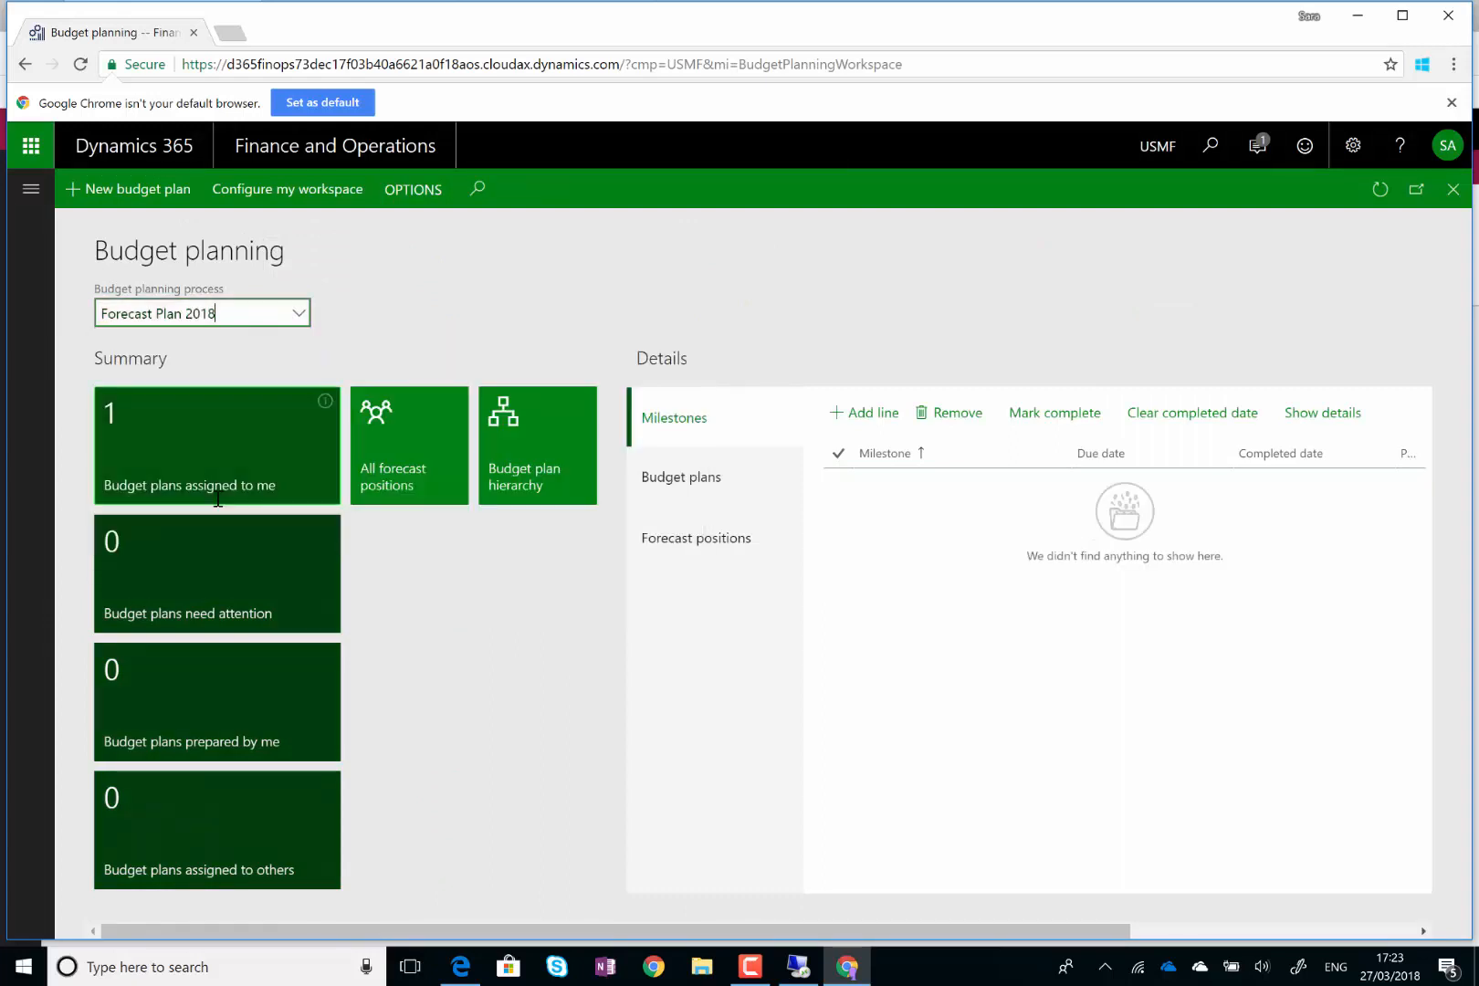
left_click(323, 401)
left_click(386, 464)
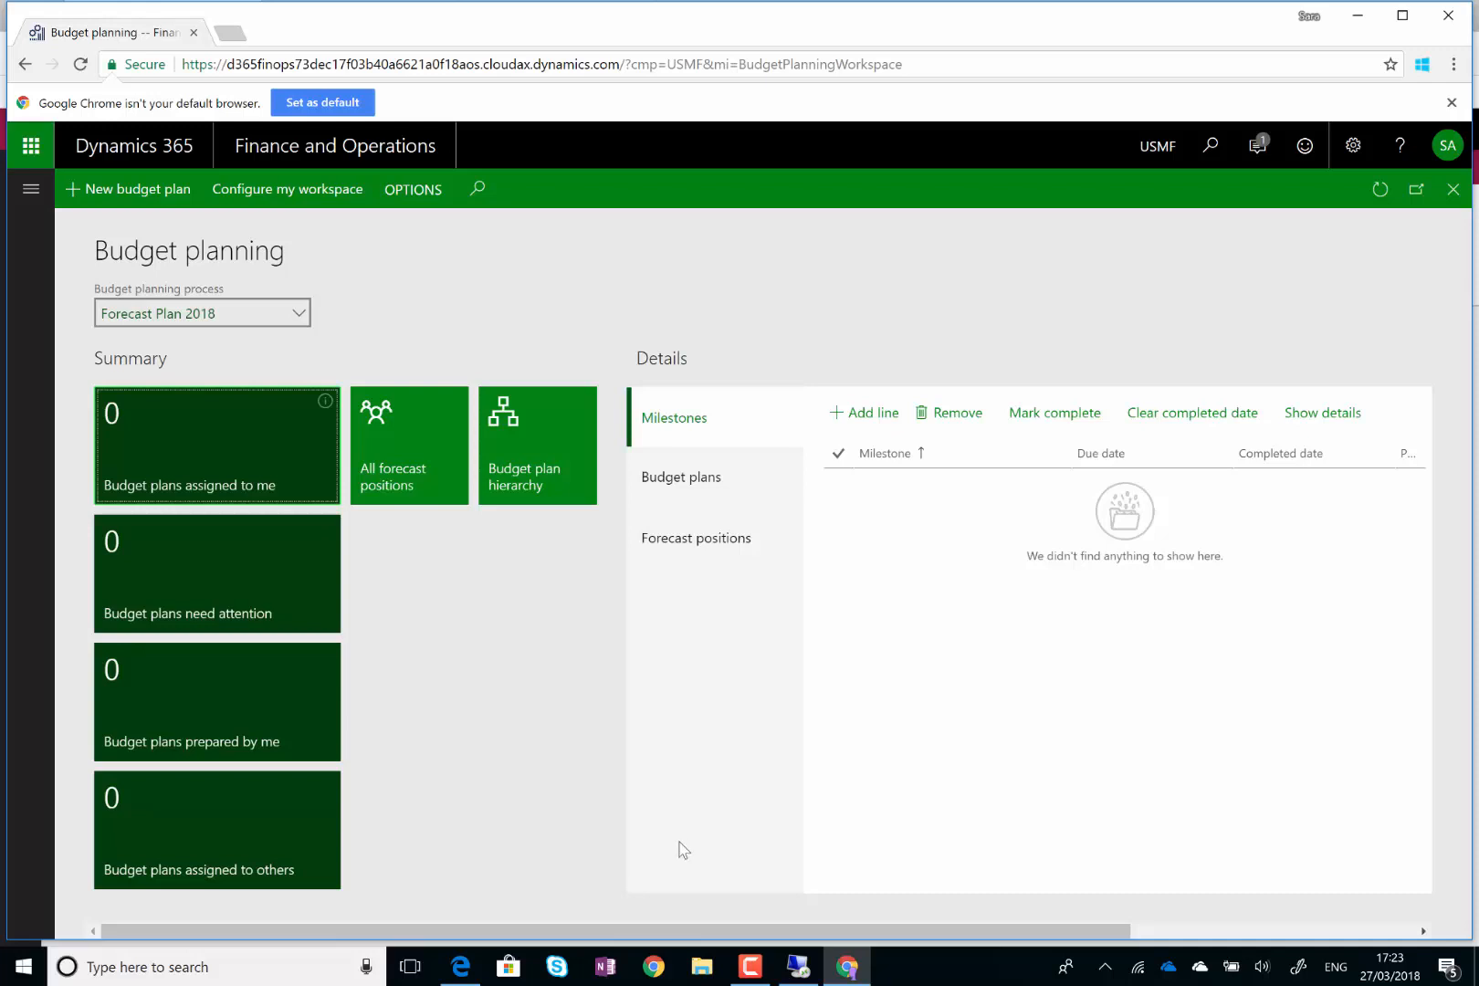
mouse_move(754, 969)
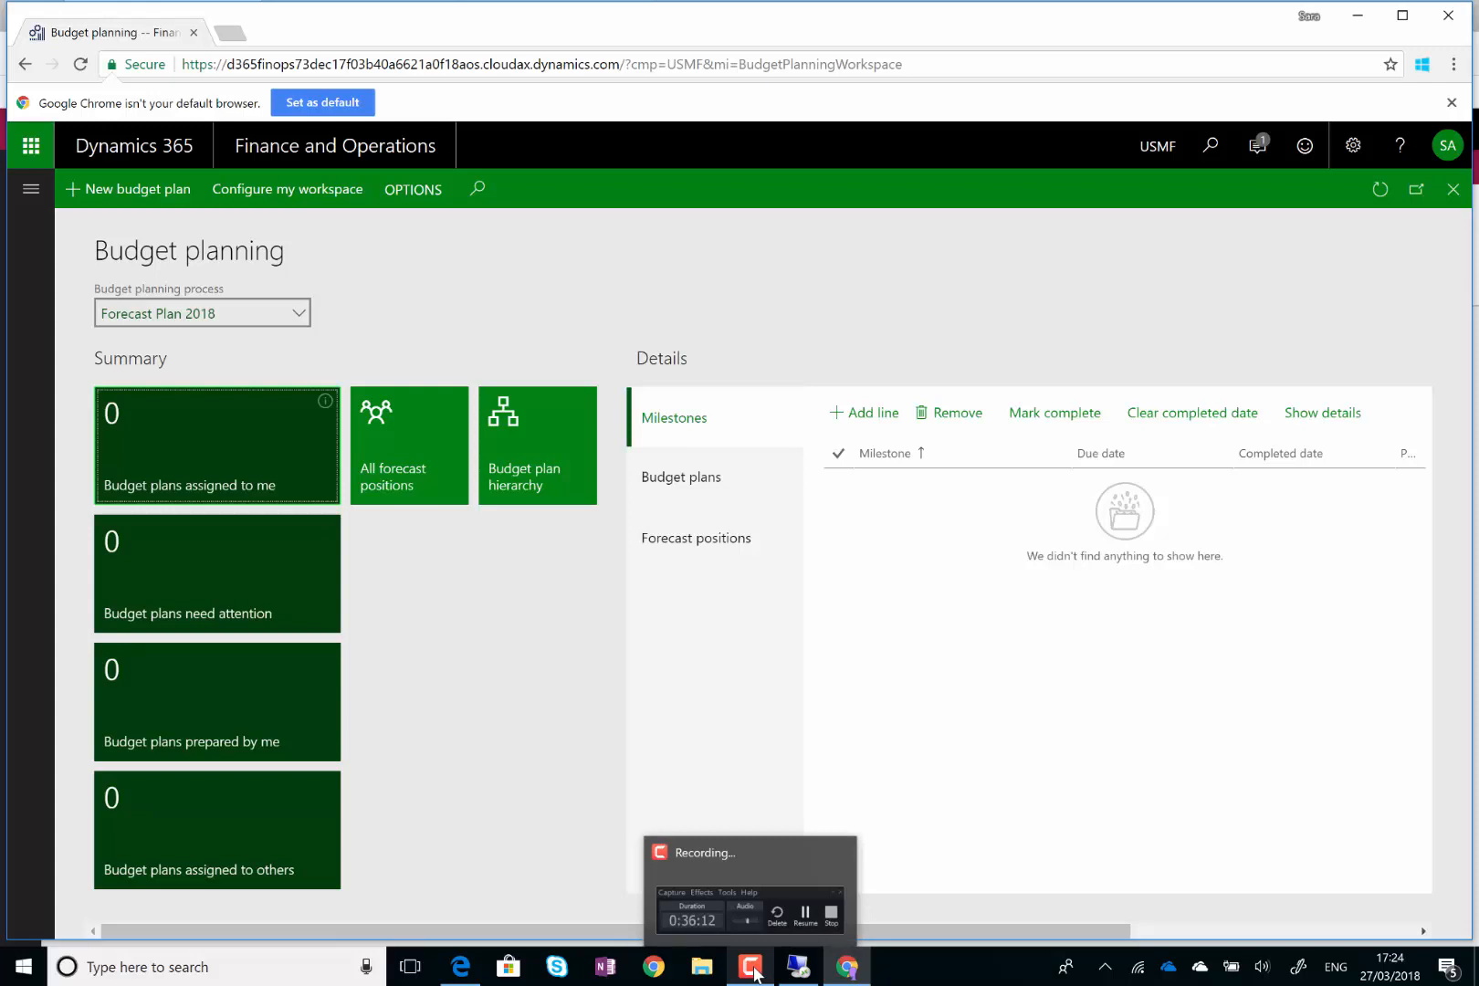
left_click(750, 968)
left_click(846, 735)
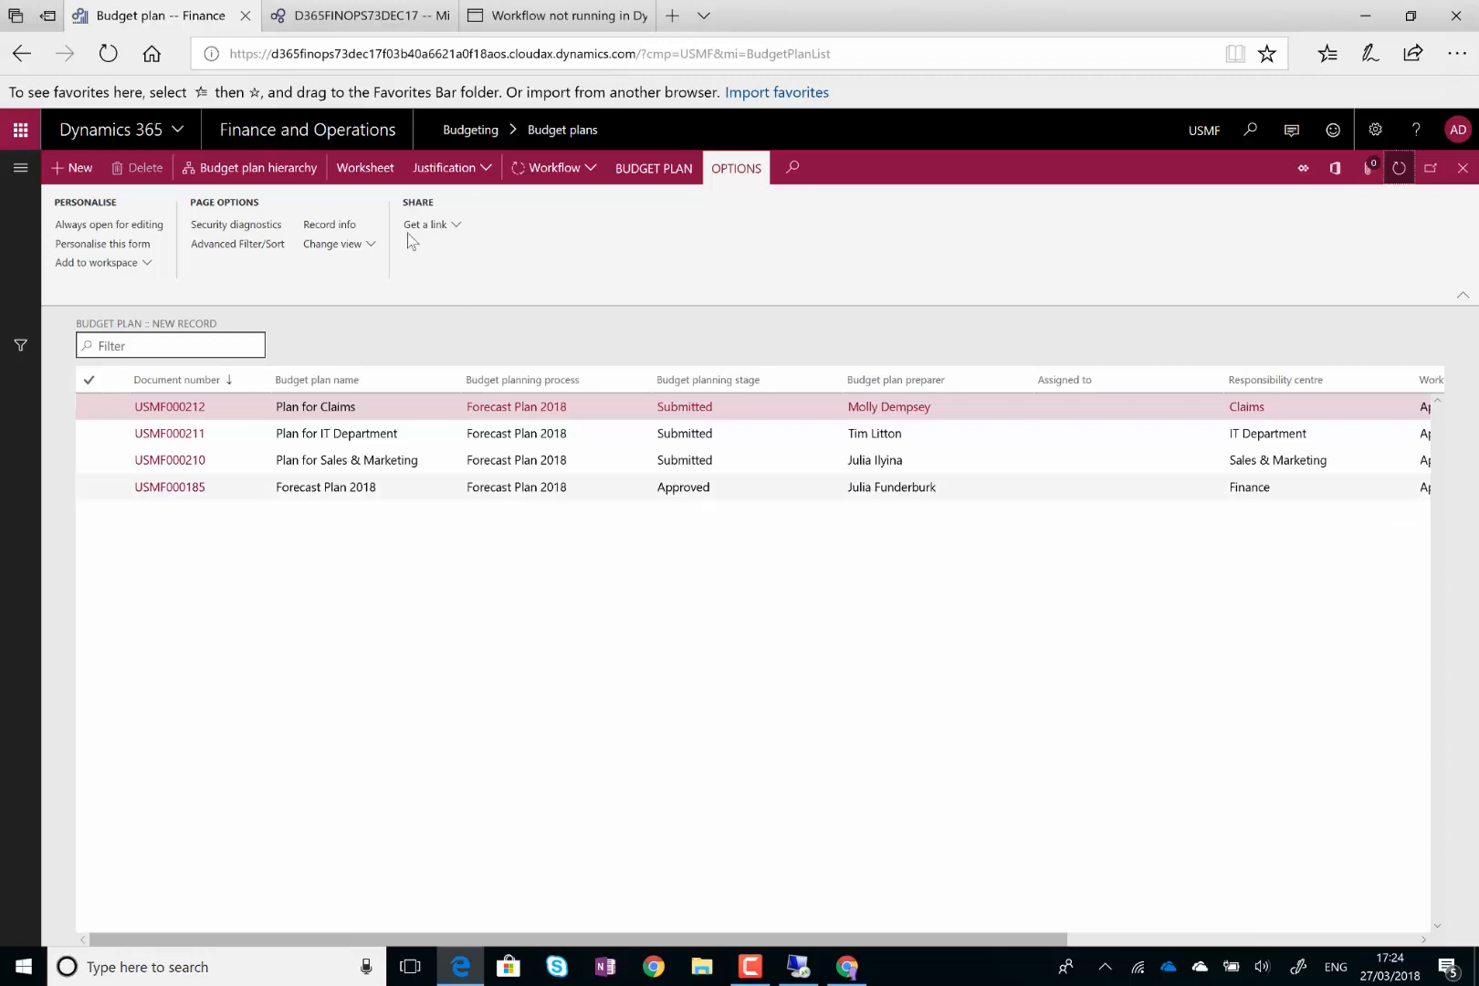
From the Budget planning workspace, start generating a budget register entry with source process Forecast Plan 2018, document USMF000185 and scenario CFO Approved
left_click(330, 141)
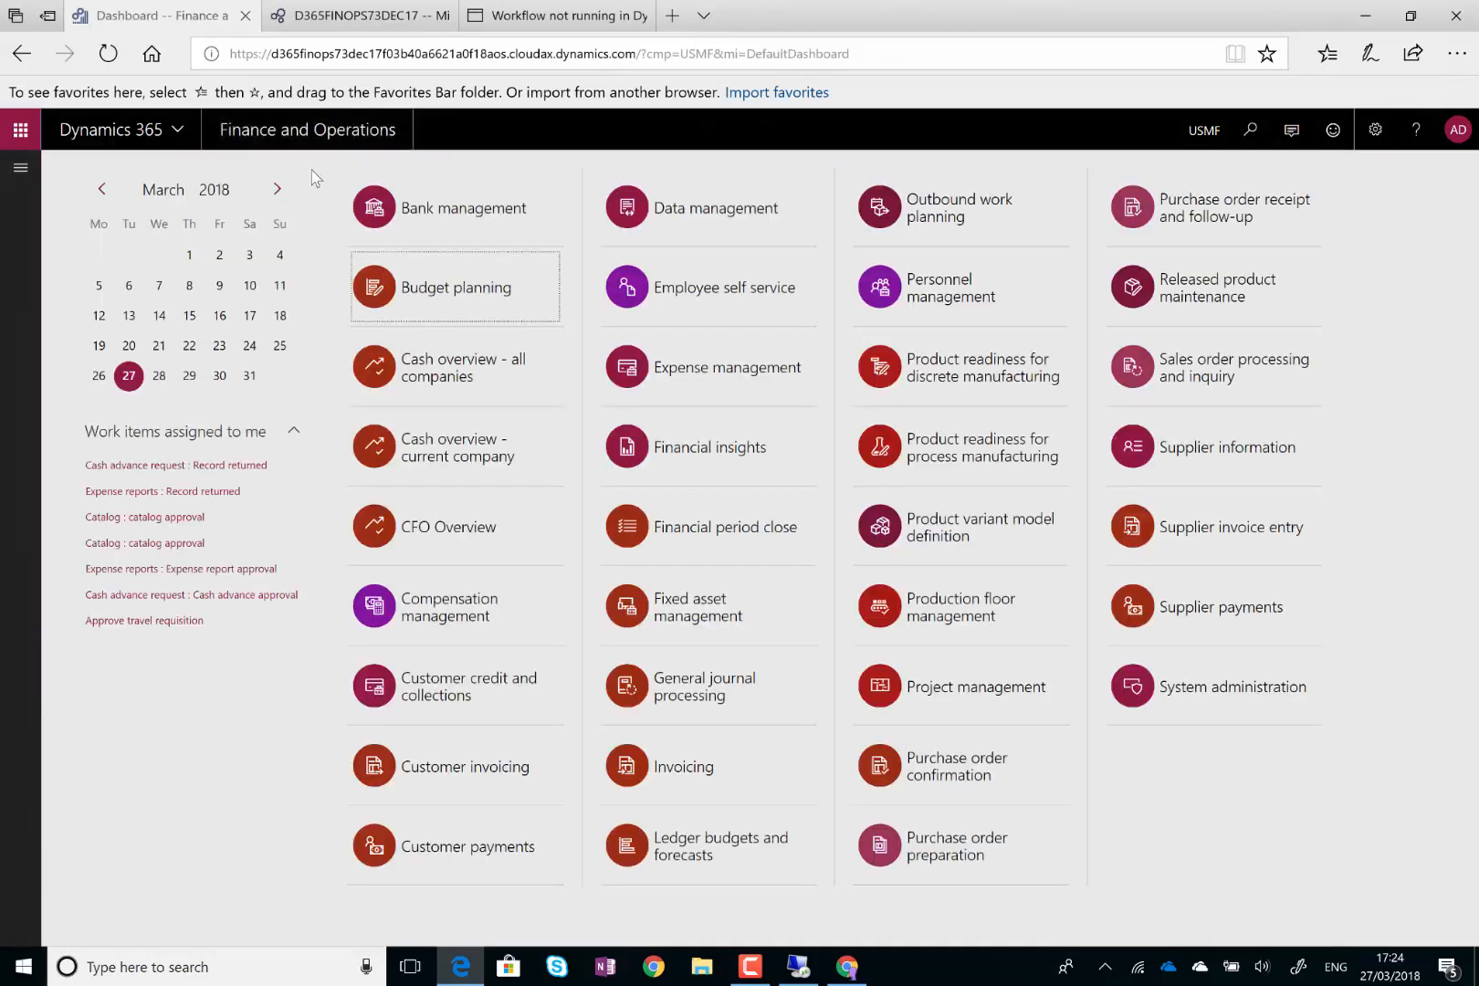
left_click(441, 289)
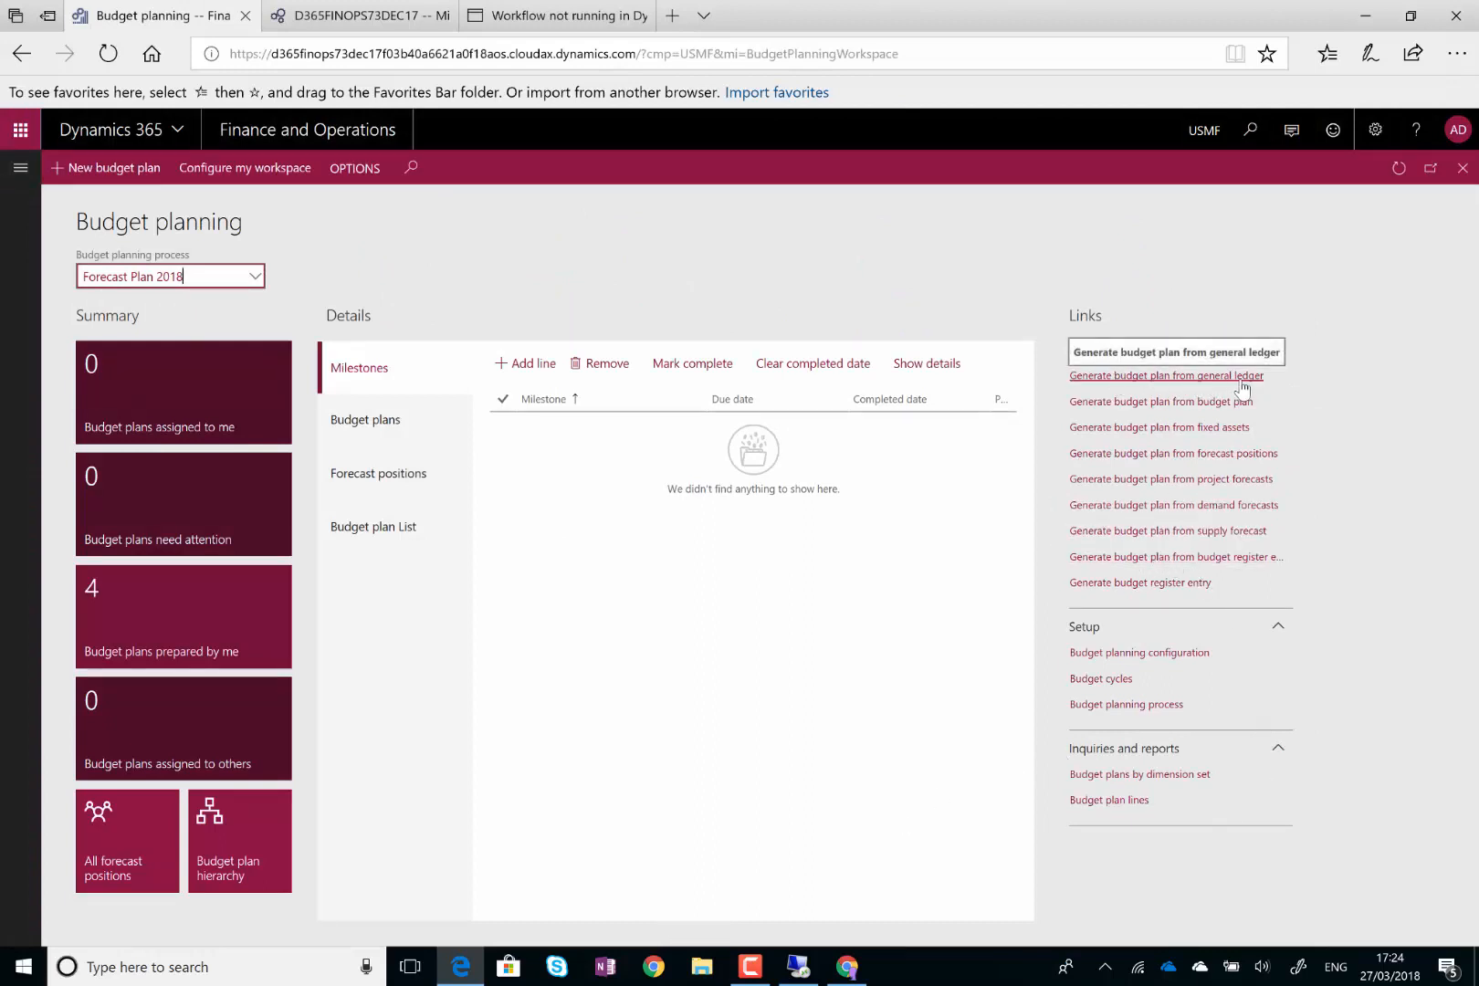
left_click(1148, 585)
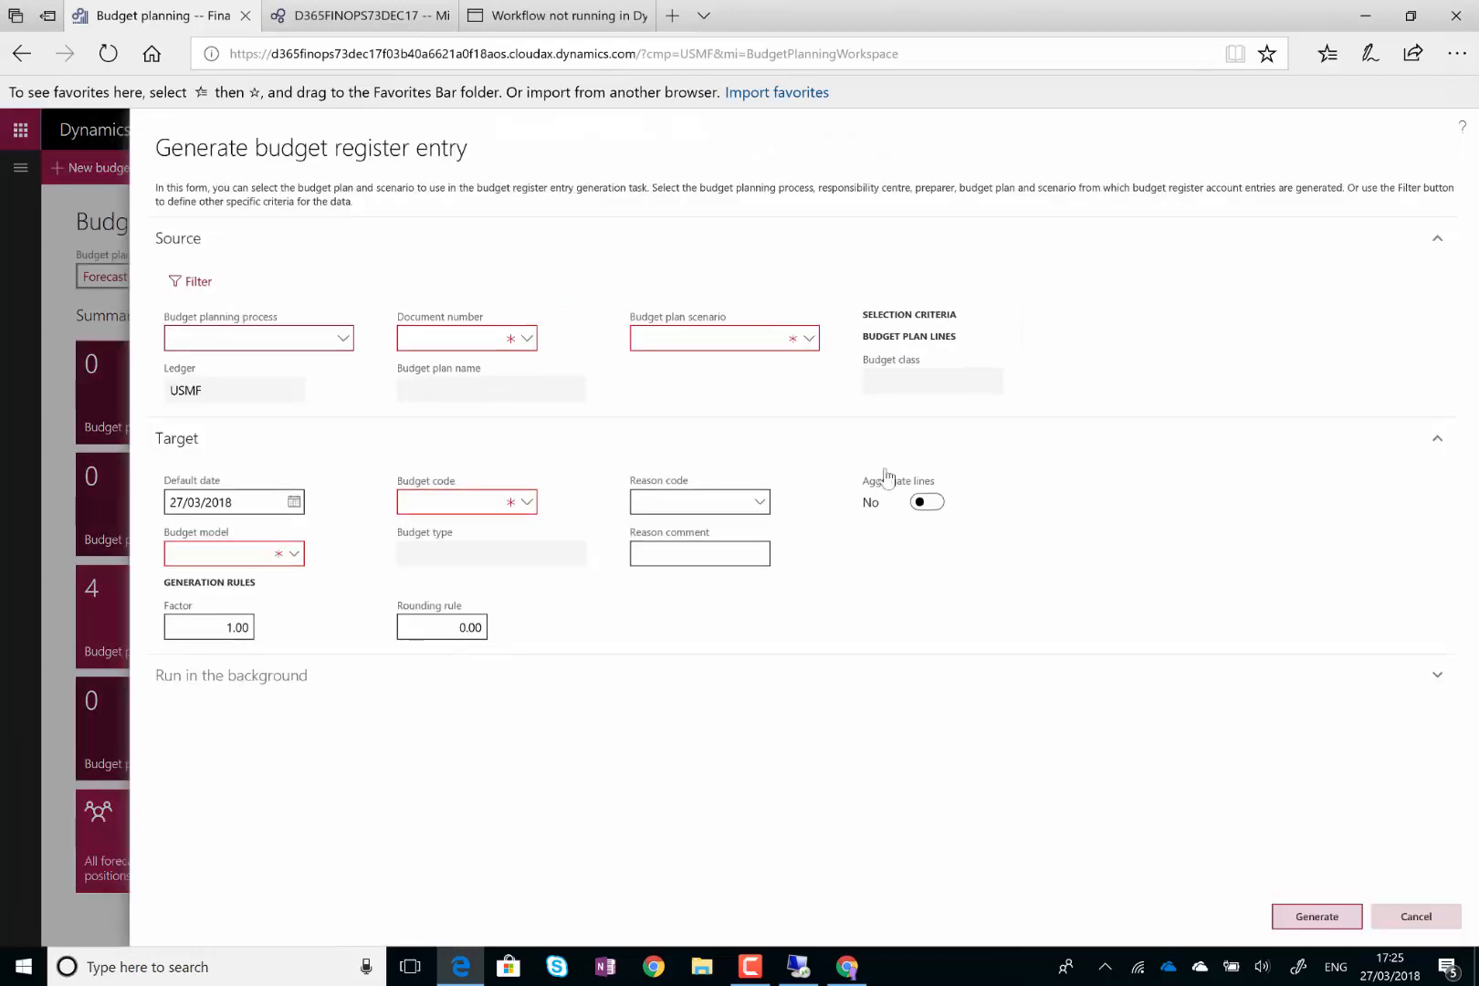
left_click(343, 341)
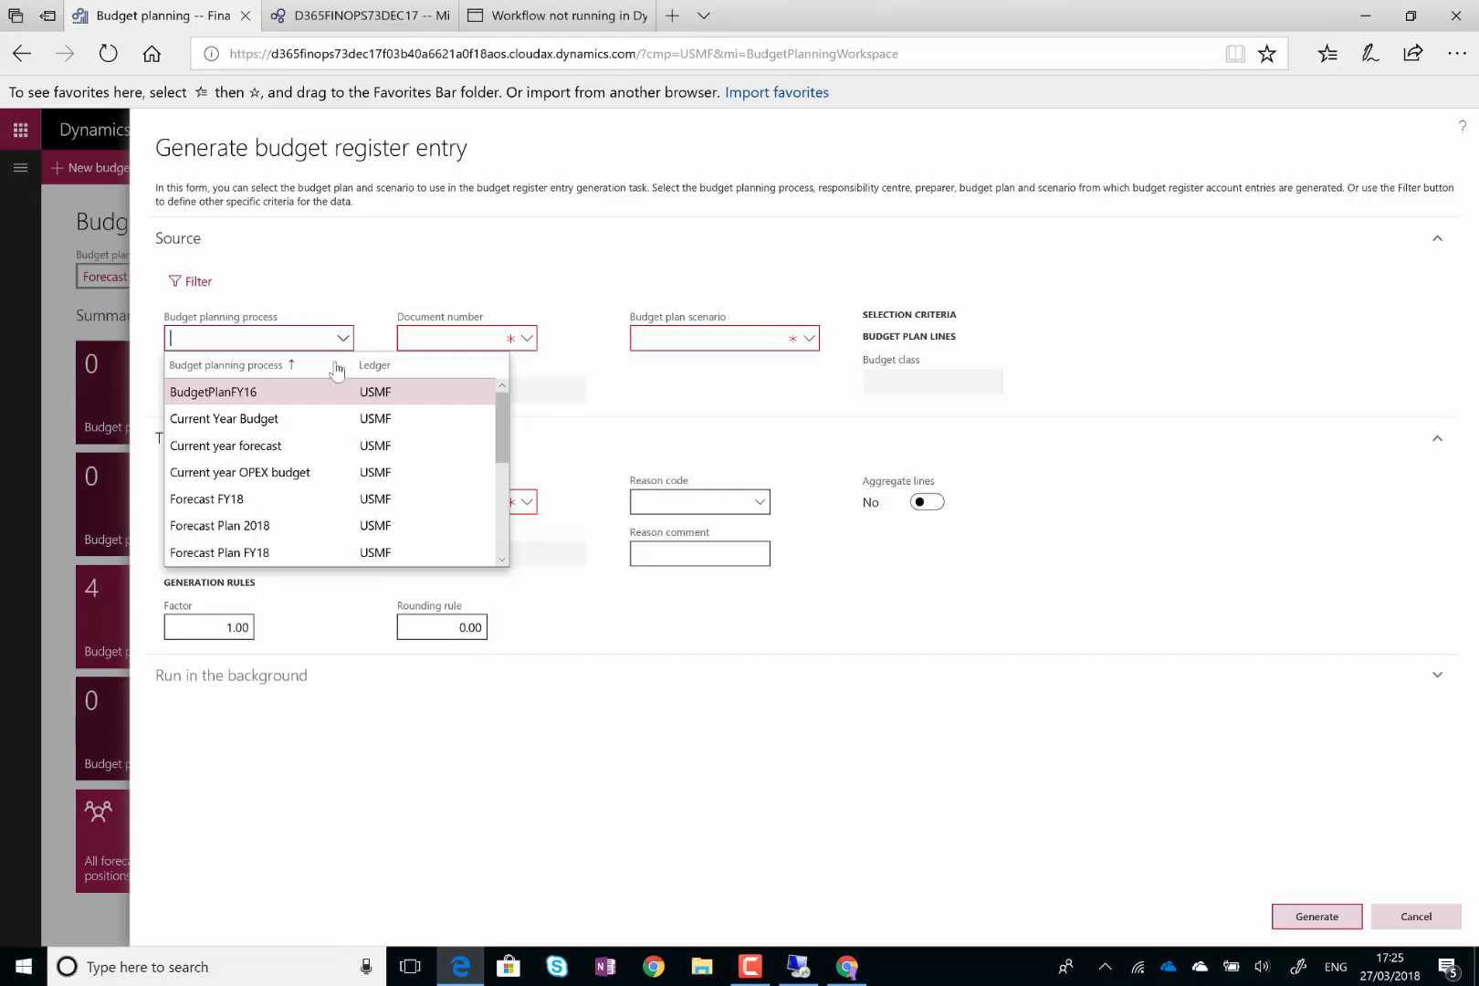
left_click(268, 521)
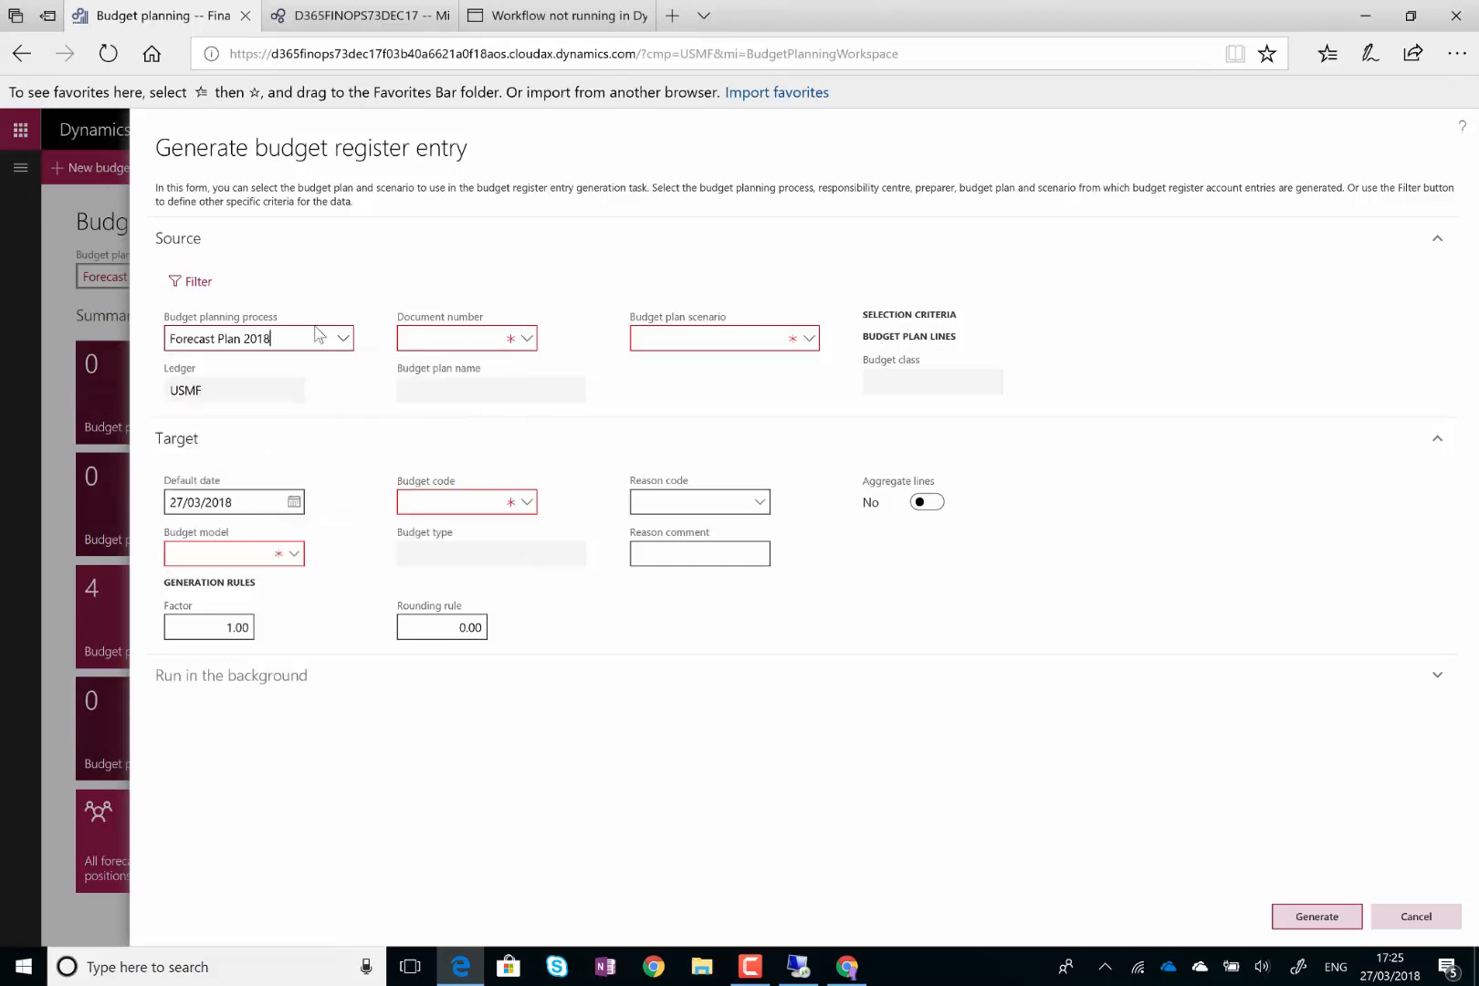
left_click(527, 339)
left_click(490, 391)
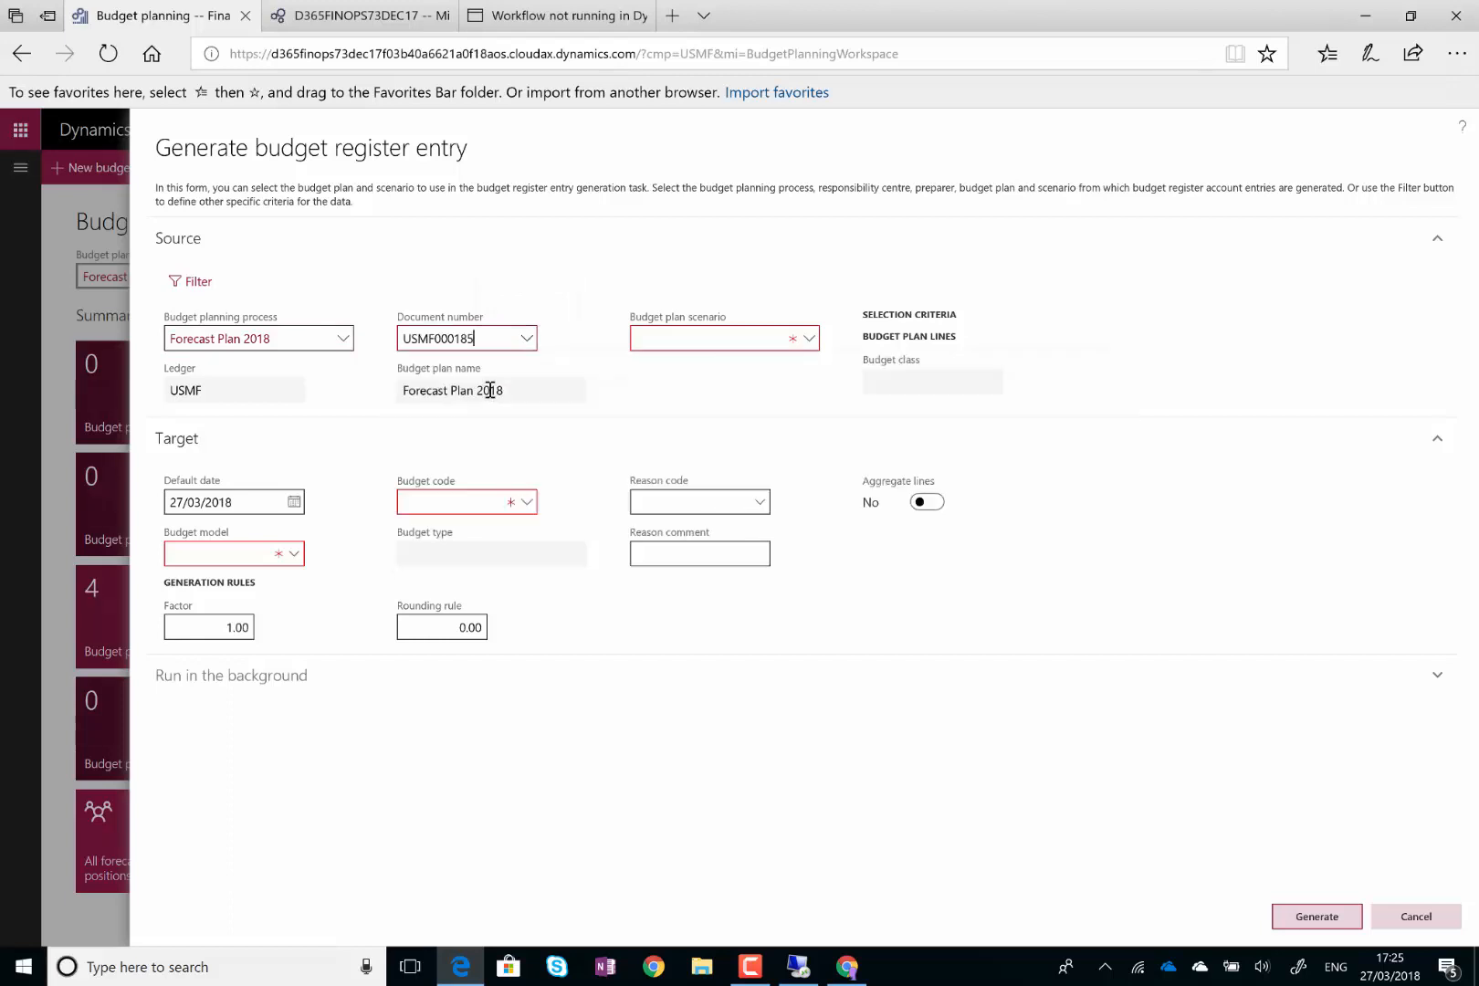
left_click(808, 339)
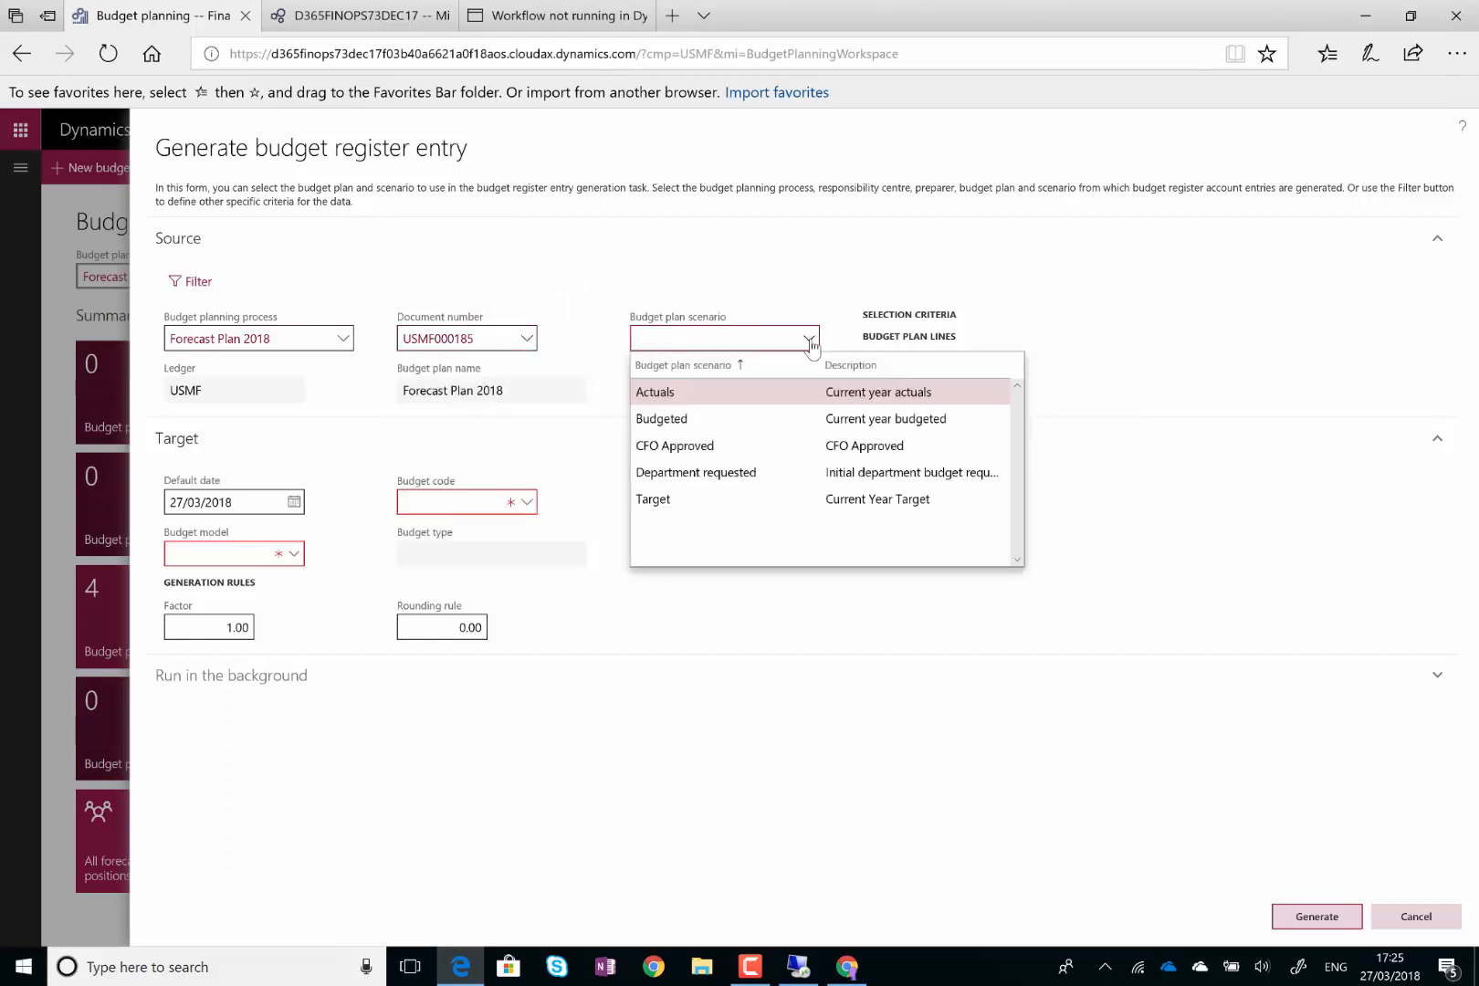
left_click(729, 447)
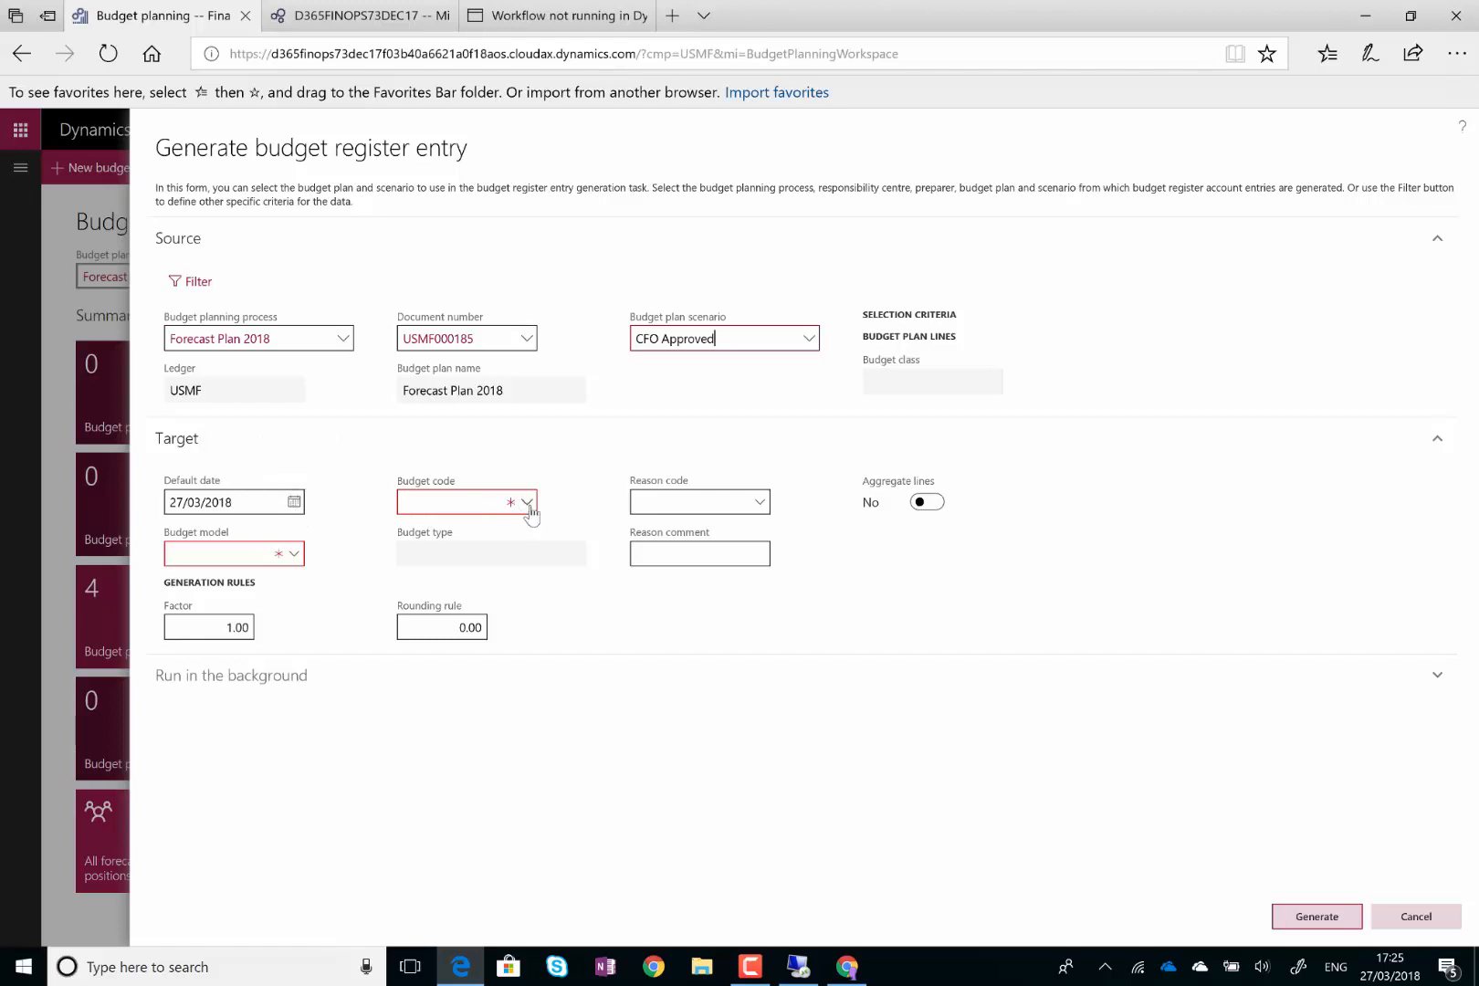
Set the target budget model to FY2018 and the budget code to Original budget, and generate the budget register entry
left_click(294, 554)
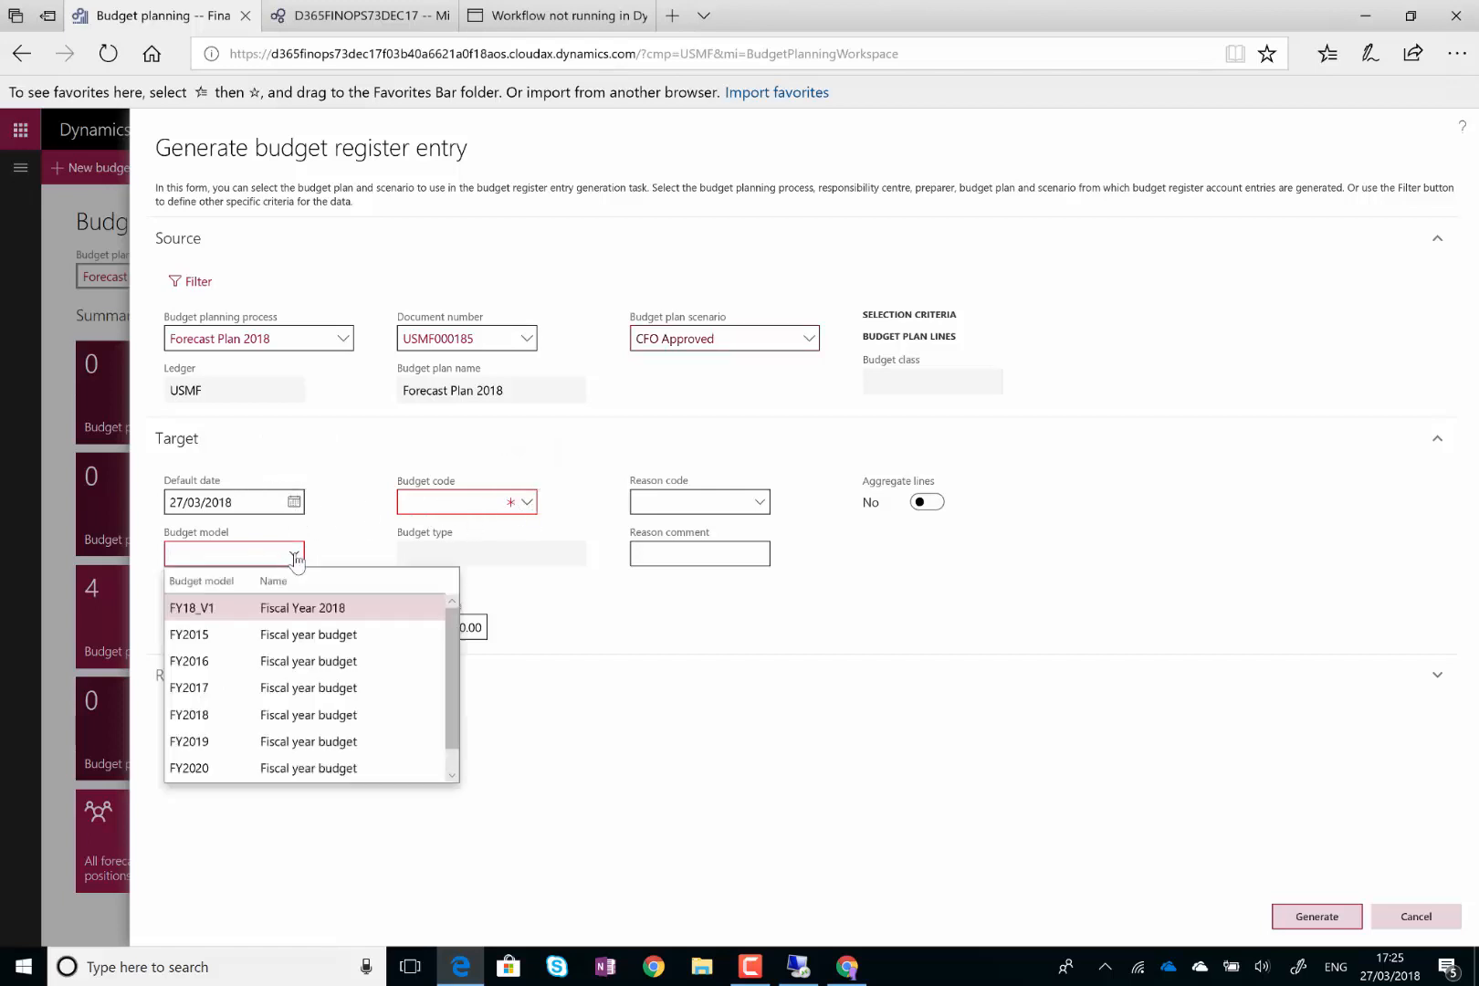
left_click(256, 715)
left_click(527, 503)
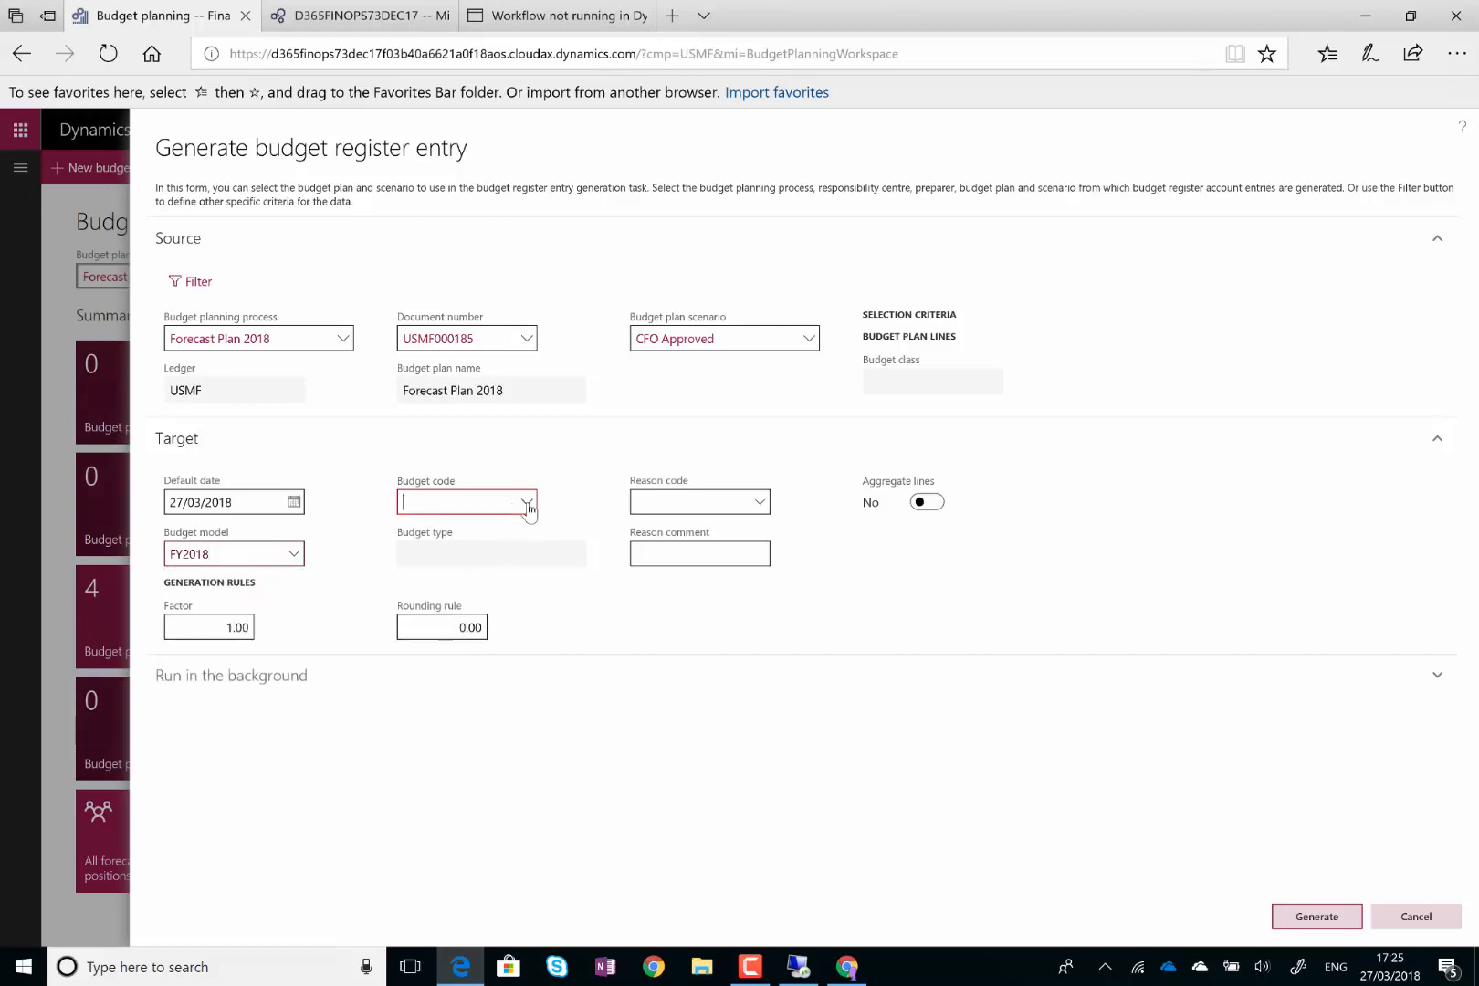
left_click(469, 585)
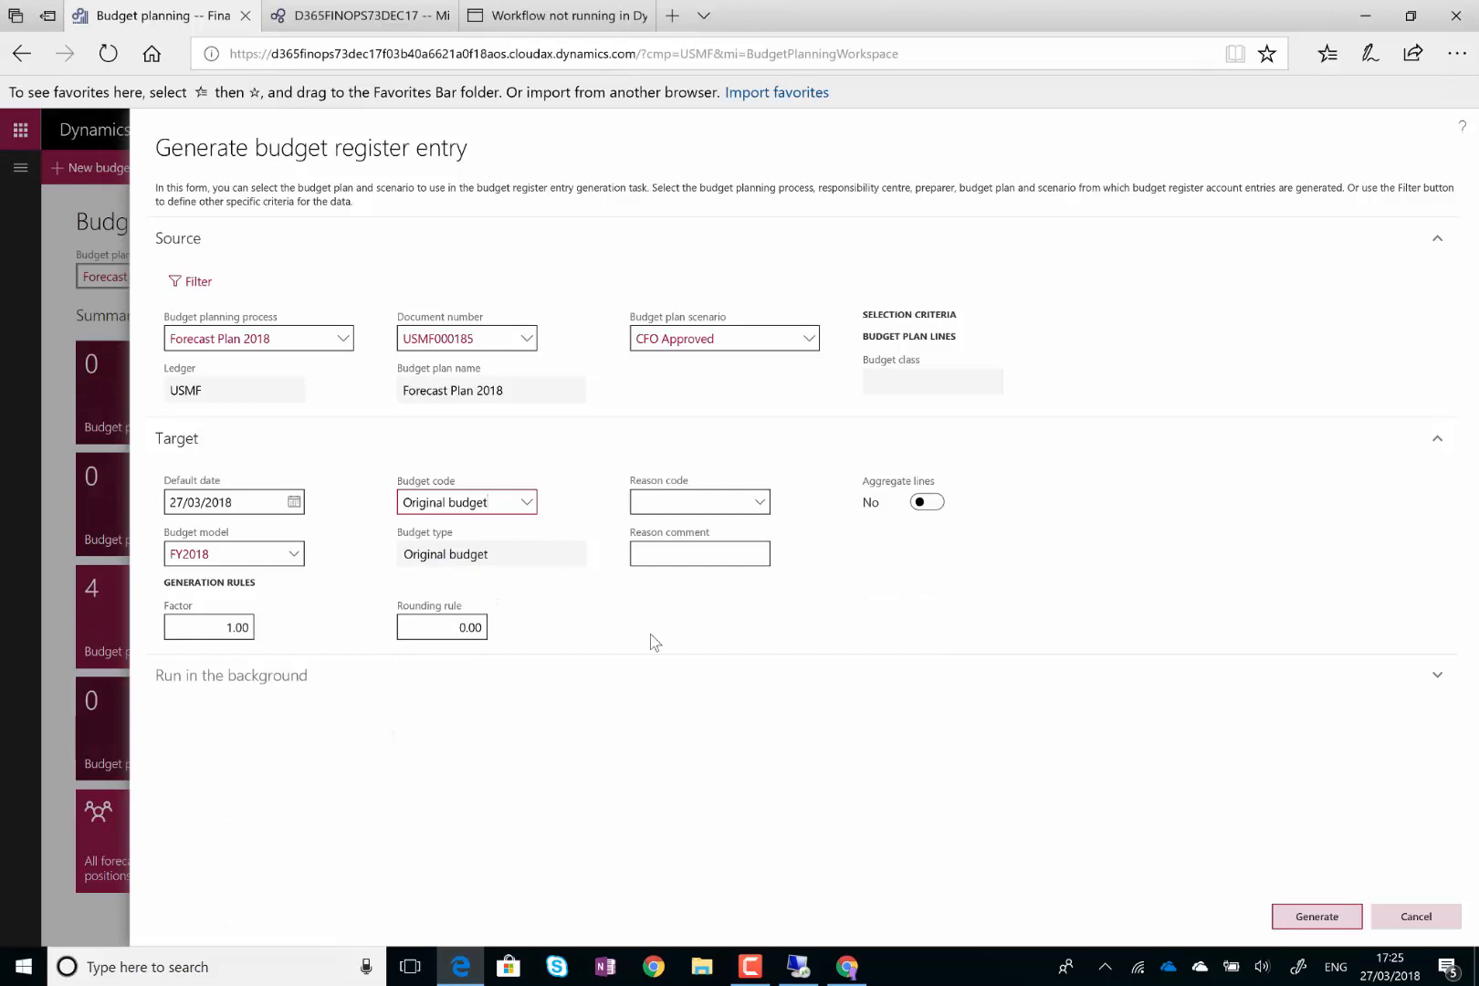
left_click(1315, 917)
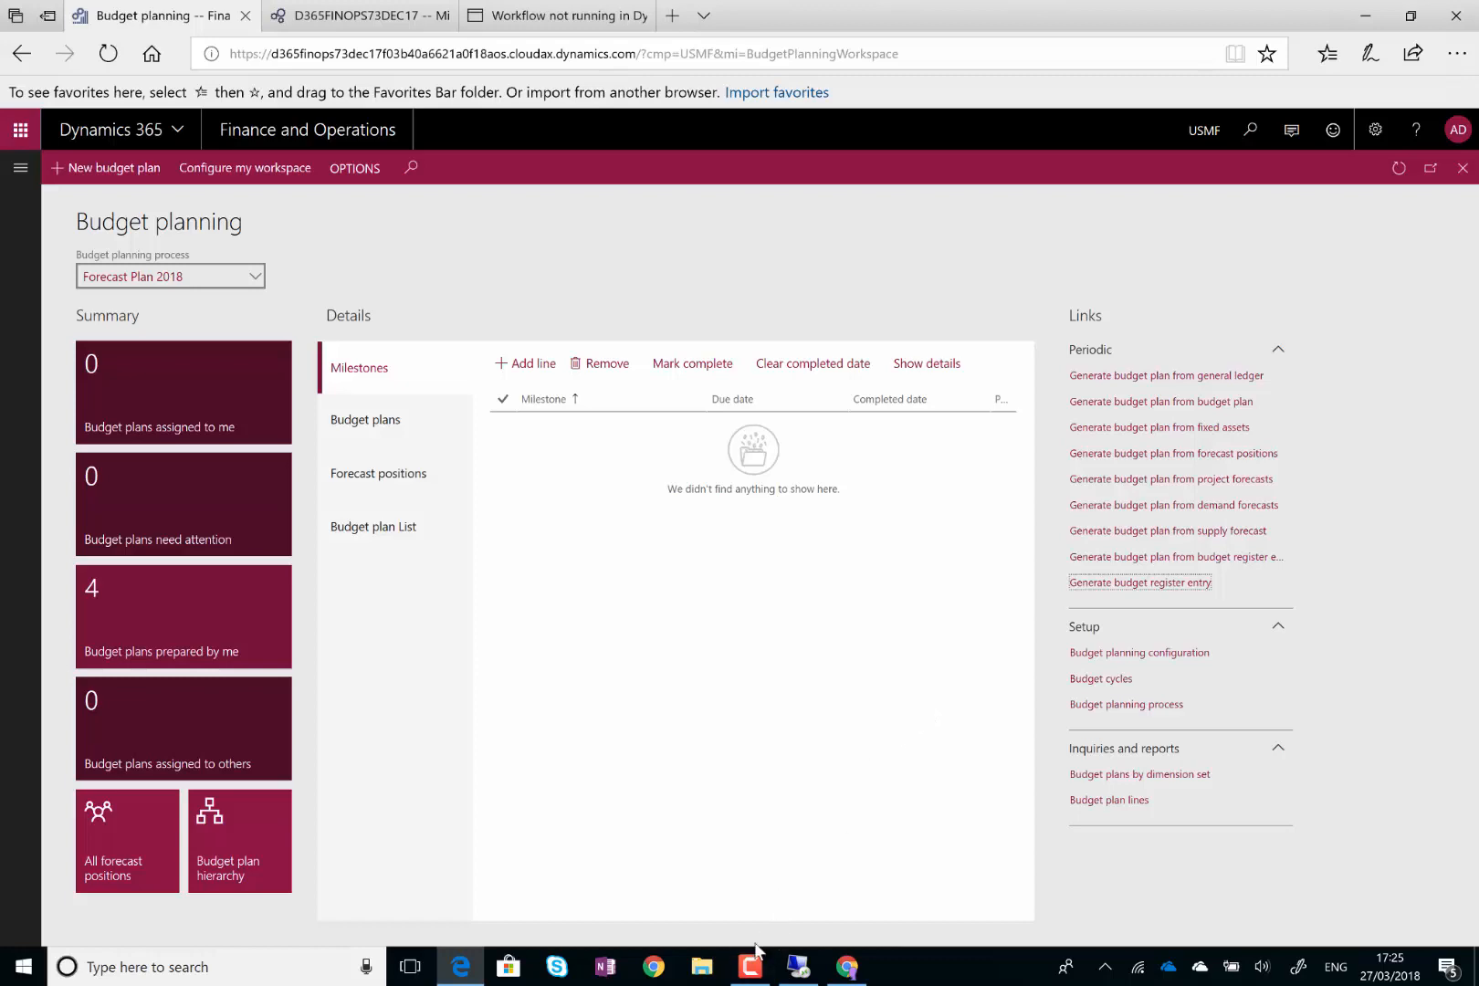
left_click(749, 973)
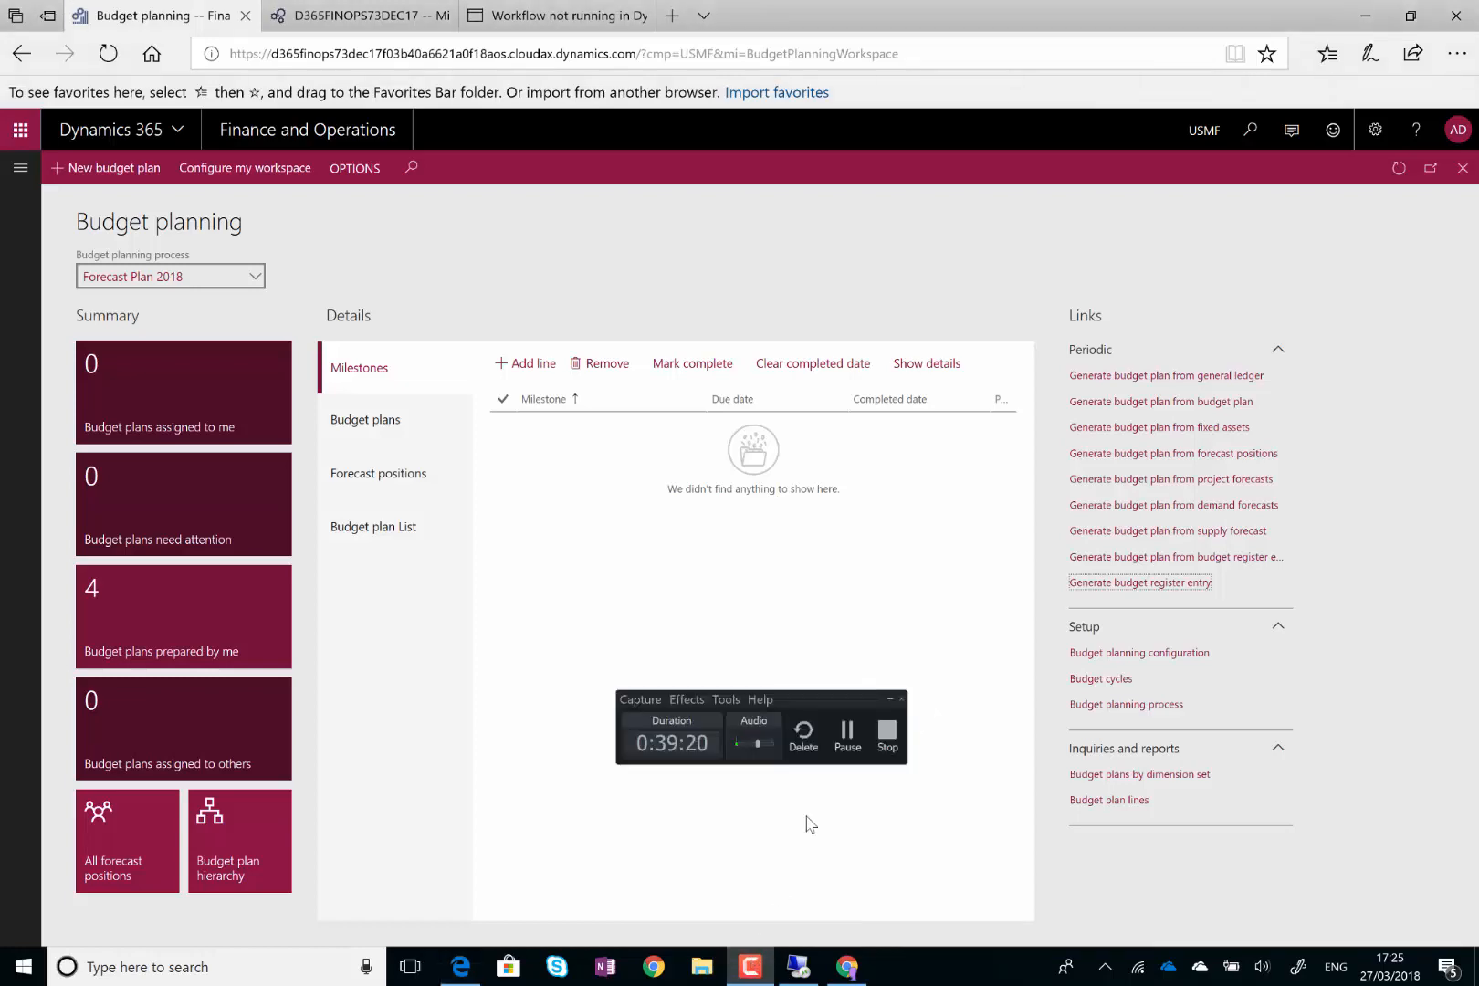
left_click(848, 733)
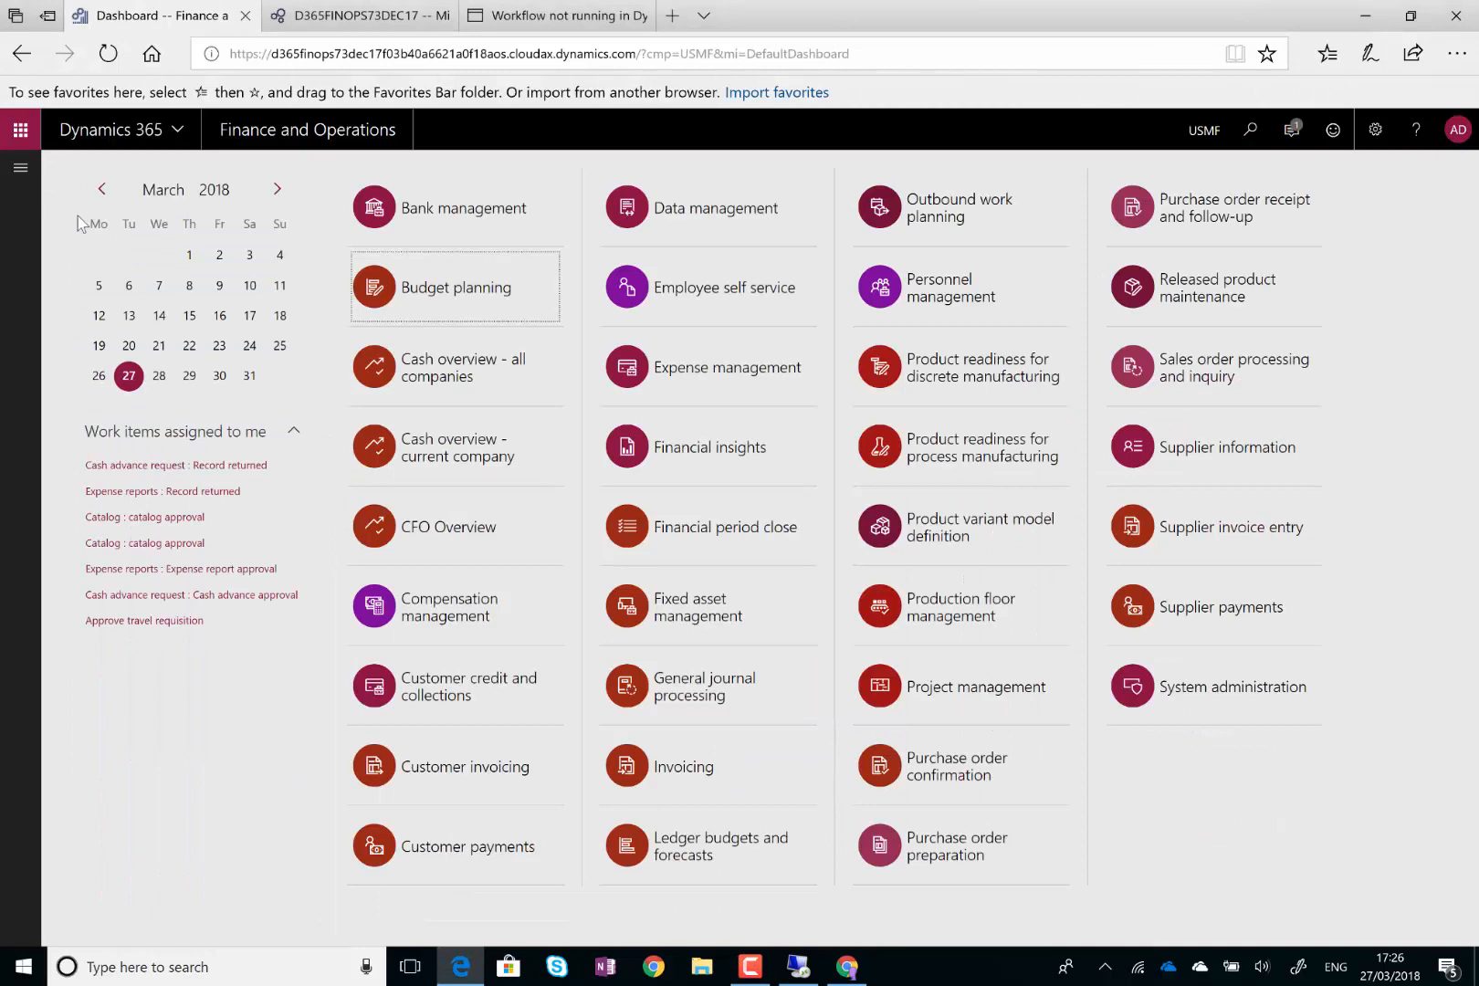
Open the draft FY2018 budget register entry USMF000019, dated 27/03/2018, from the Budgeting module's register entries
left_click(20, 167)
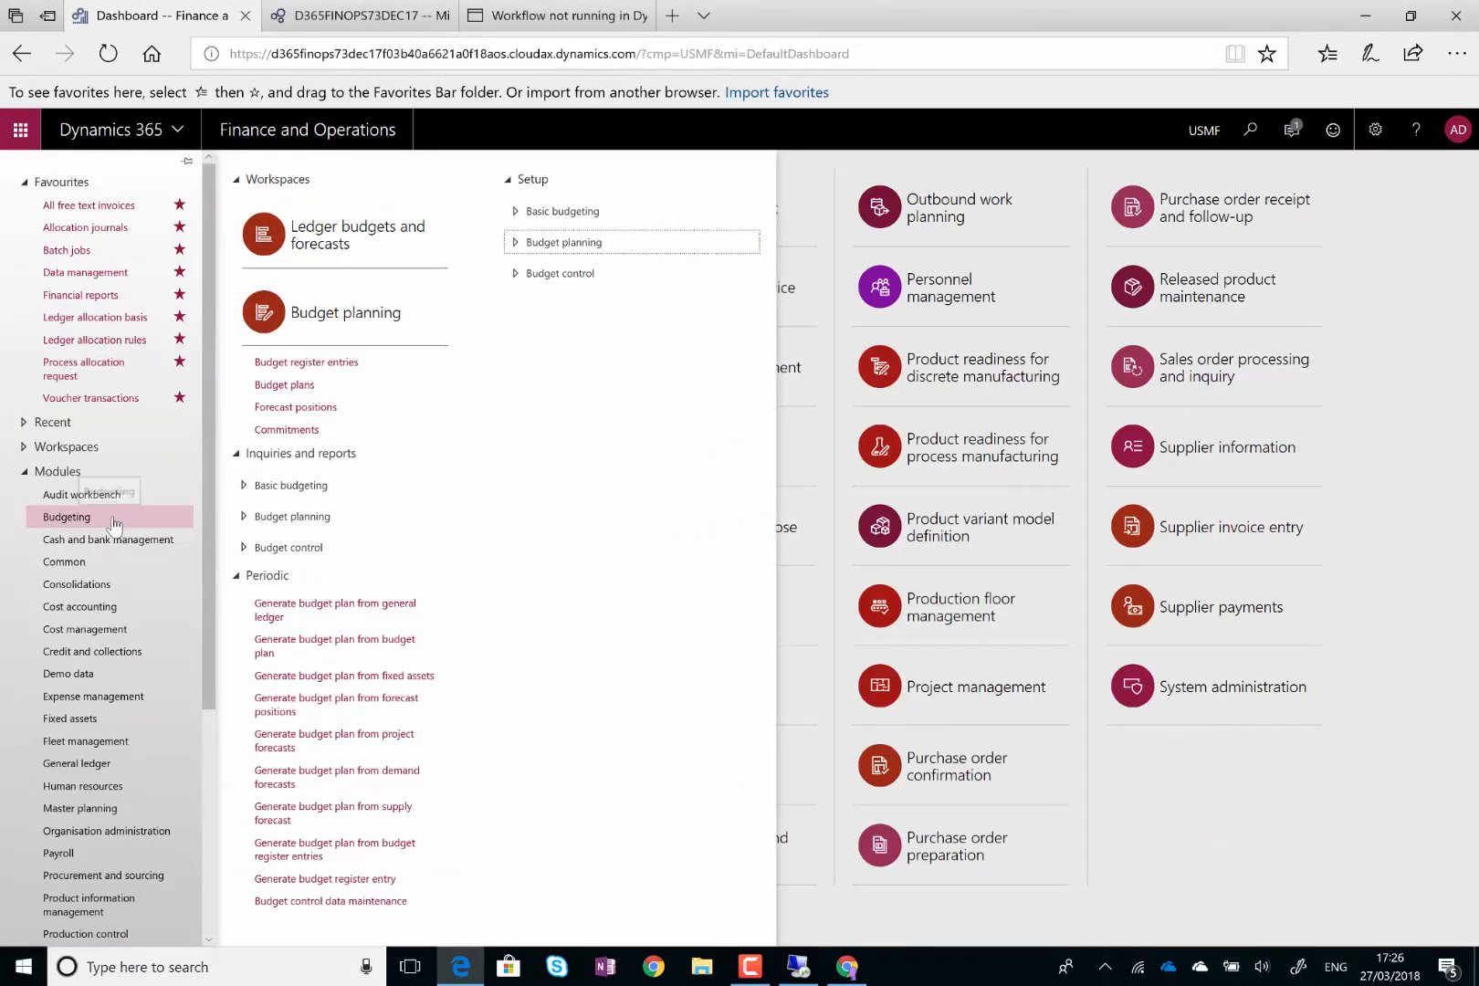
left_click(294, 363)
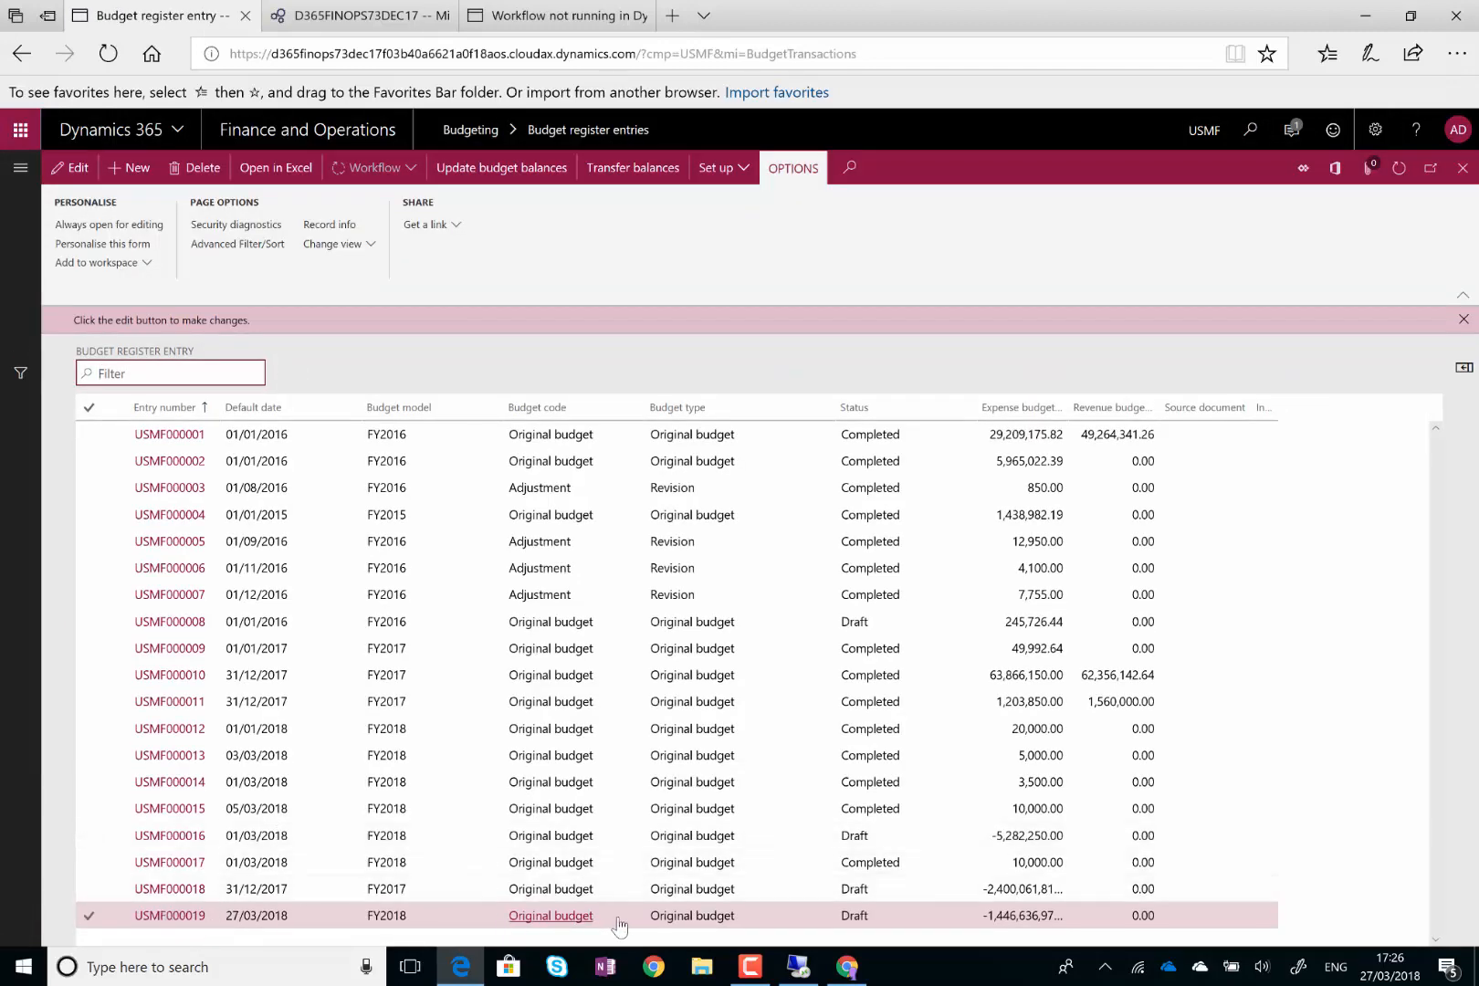
left_click(156, 926)
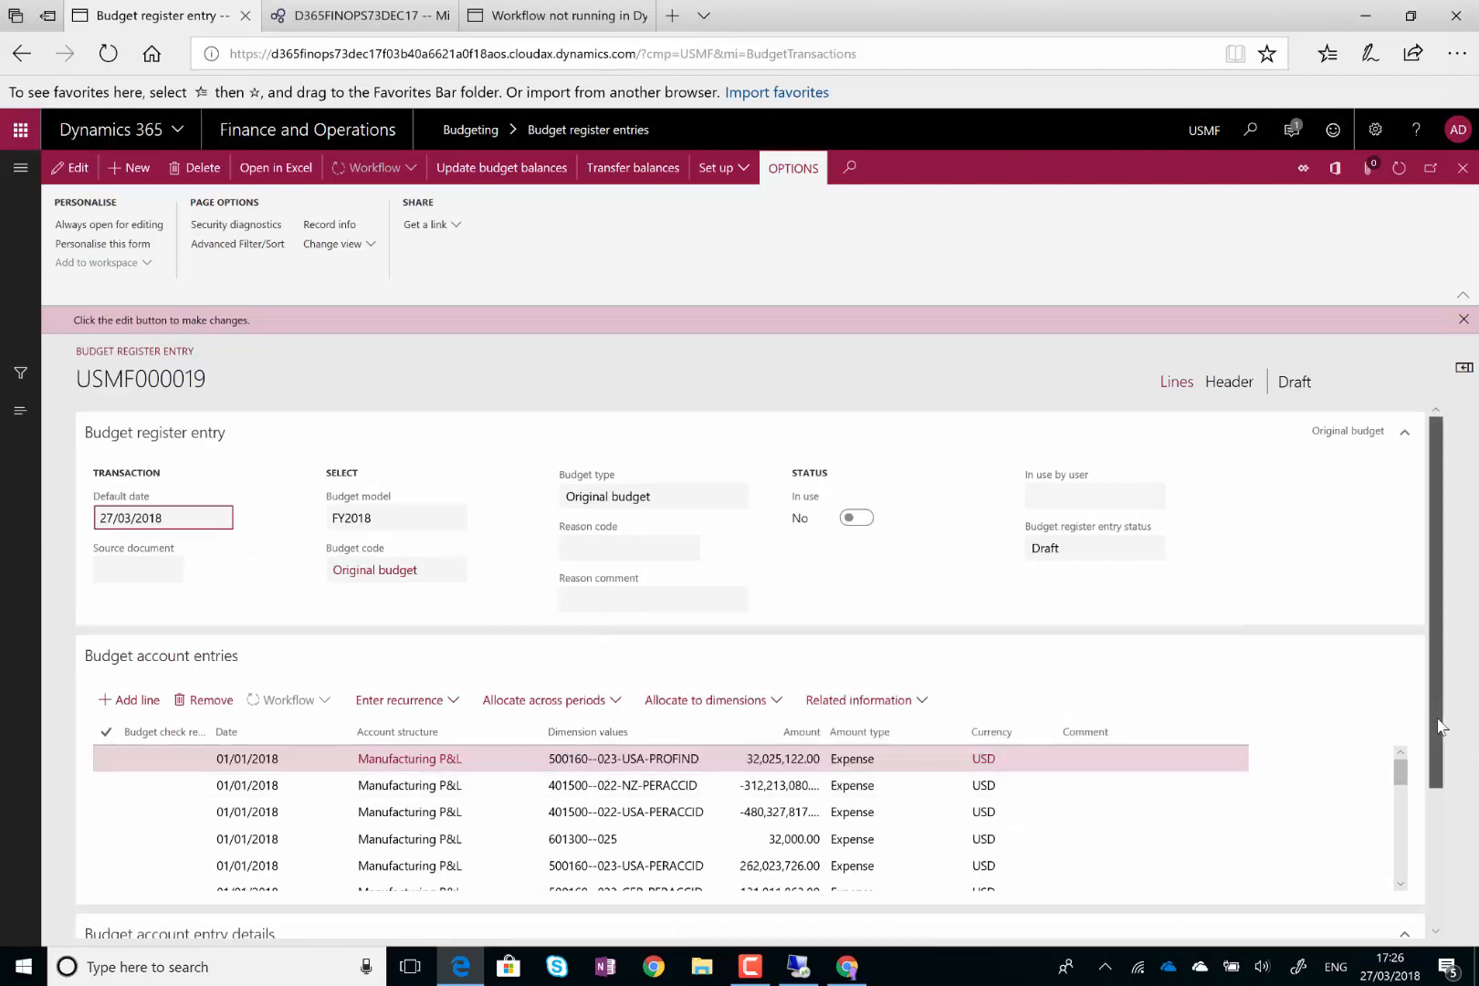
Examine the budget account entries of the generated register entry, checking their dimension values, amounts and comments
scroll(1435, 785, "down", 2)
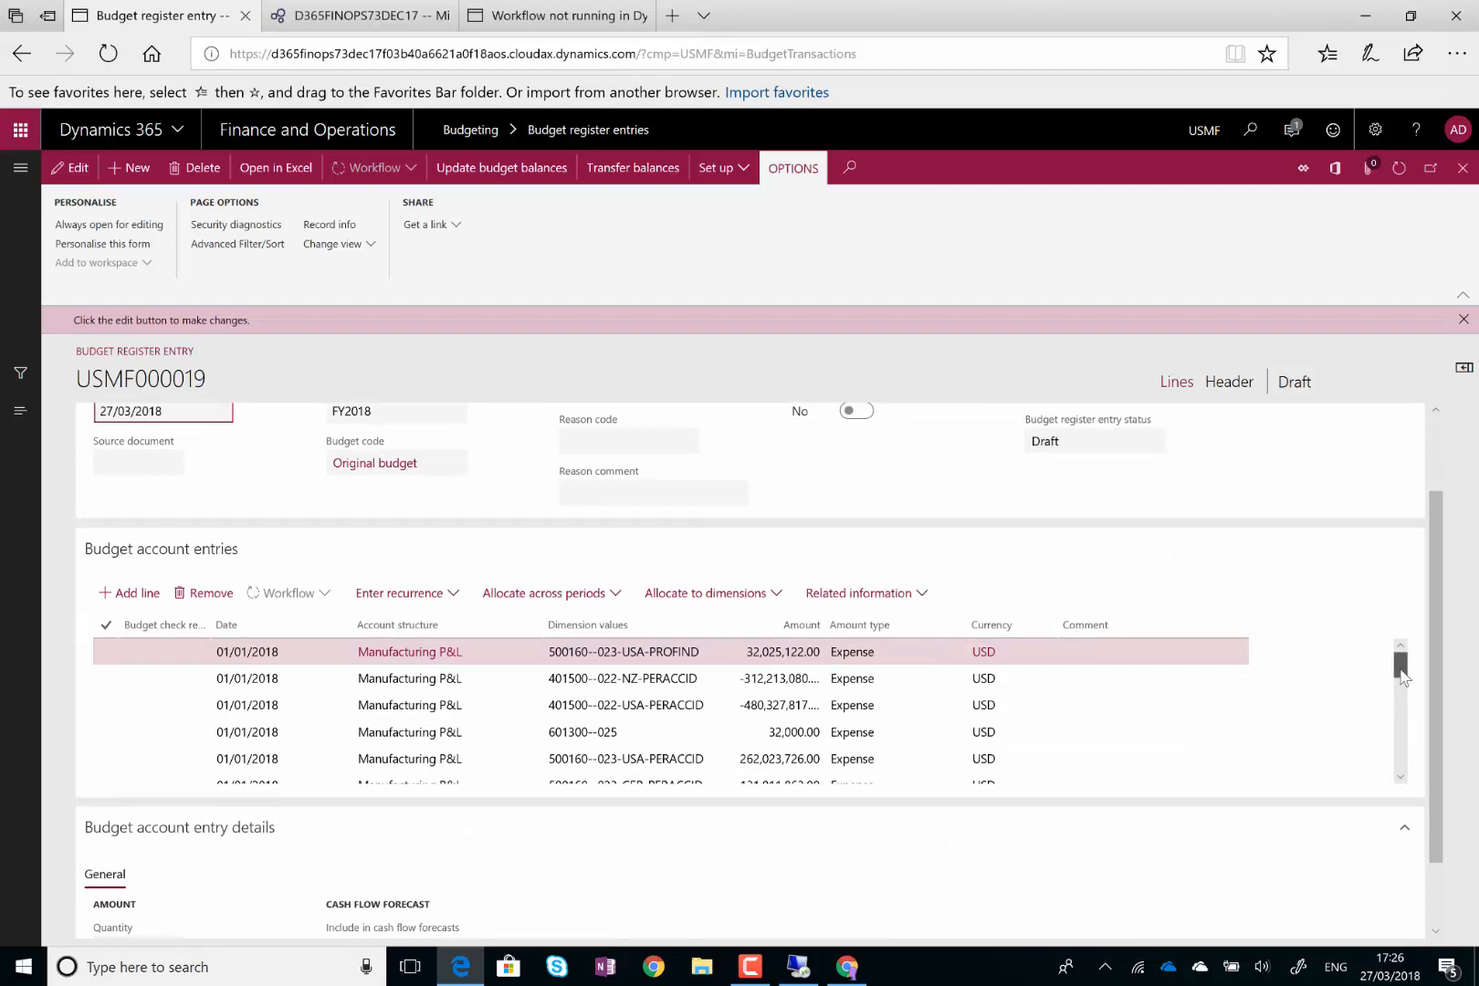
scroll(1401, 685, "down", 1)
left_click_drag(1401, 685, 1403, 721)
left_click(1086, 695)
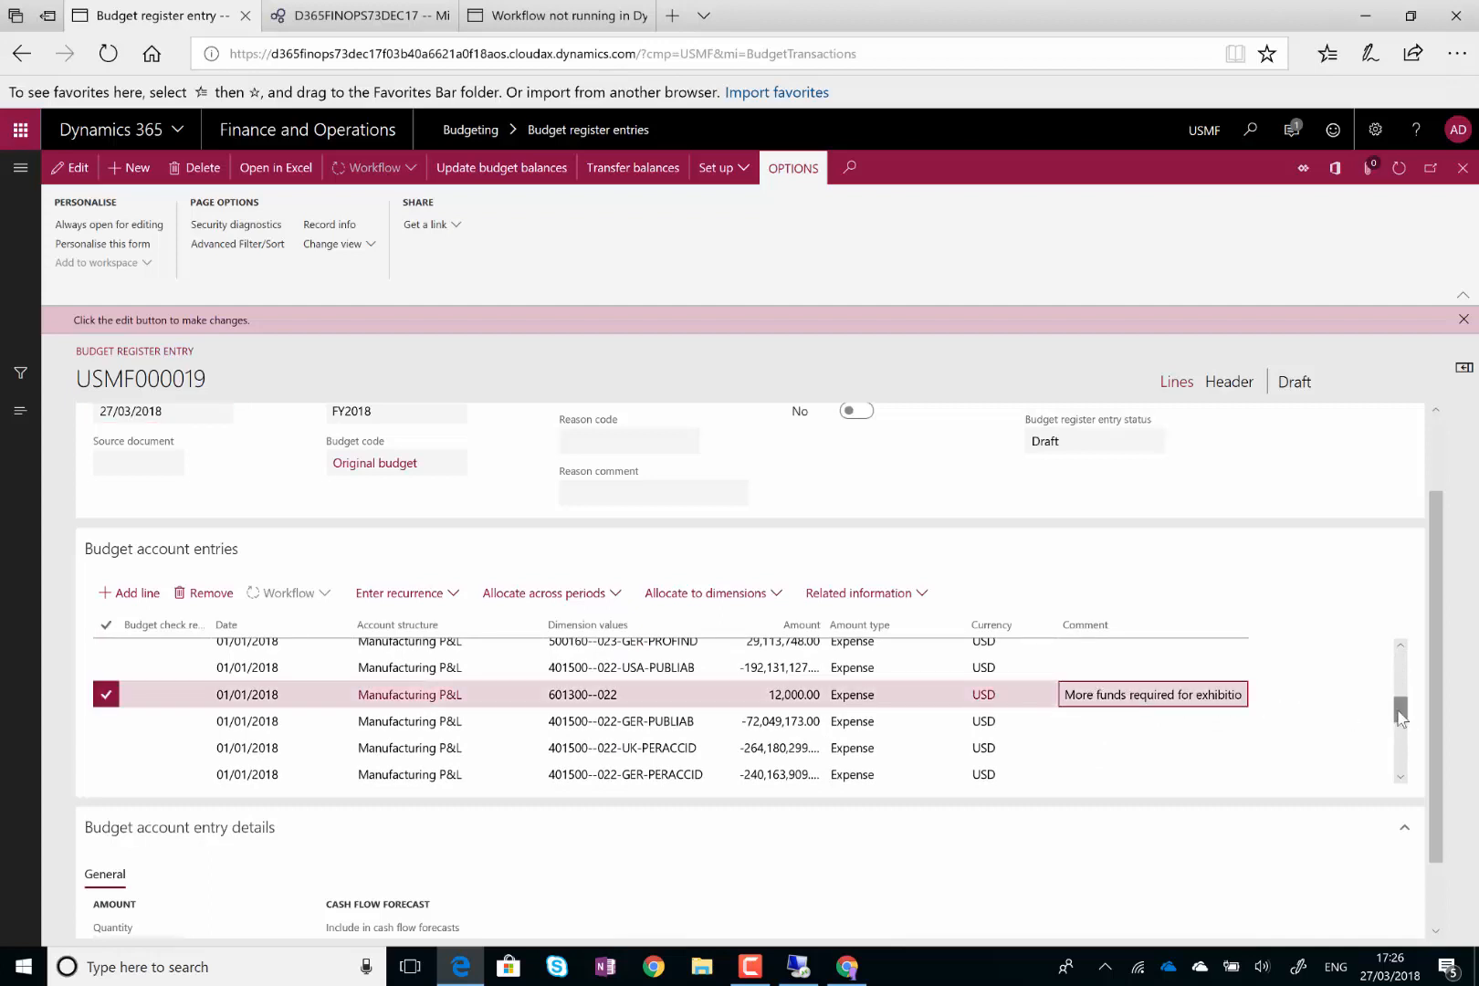
left_click_drag(1397, 707, 1389, 624)
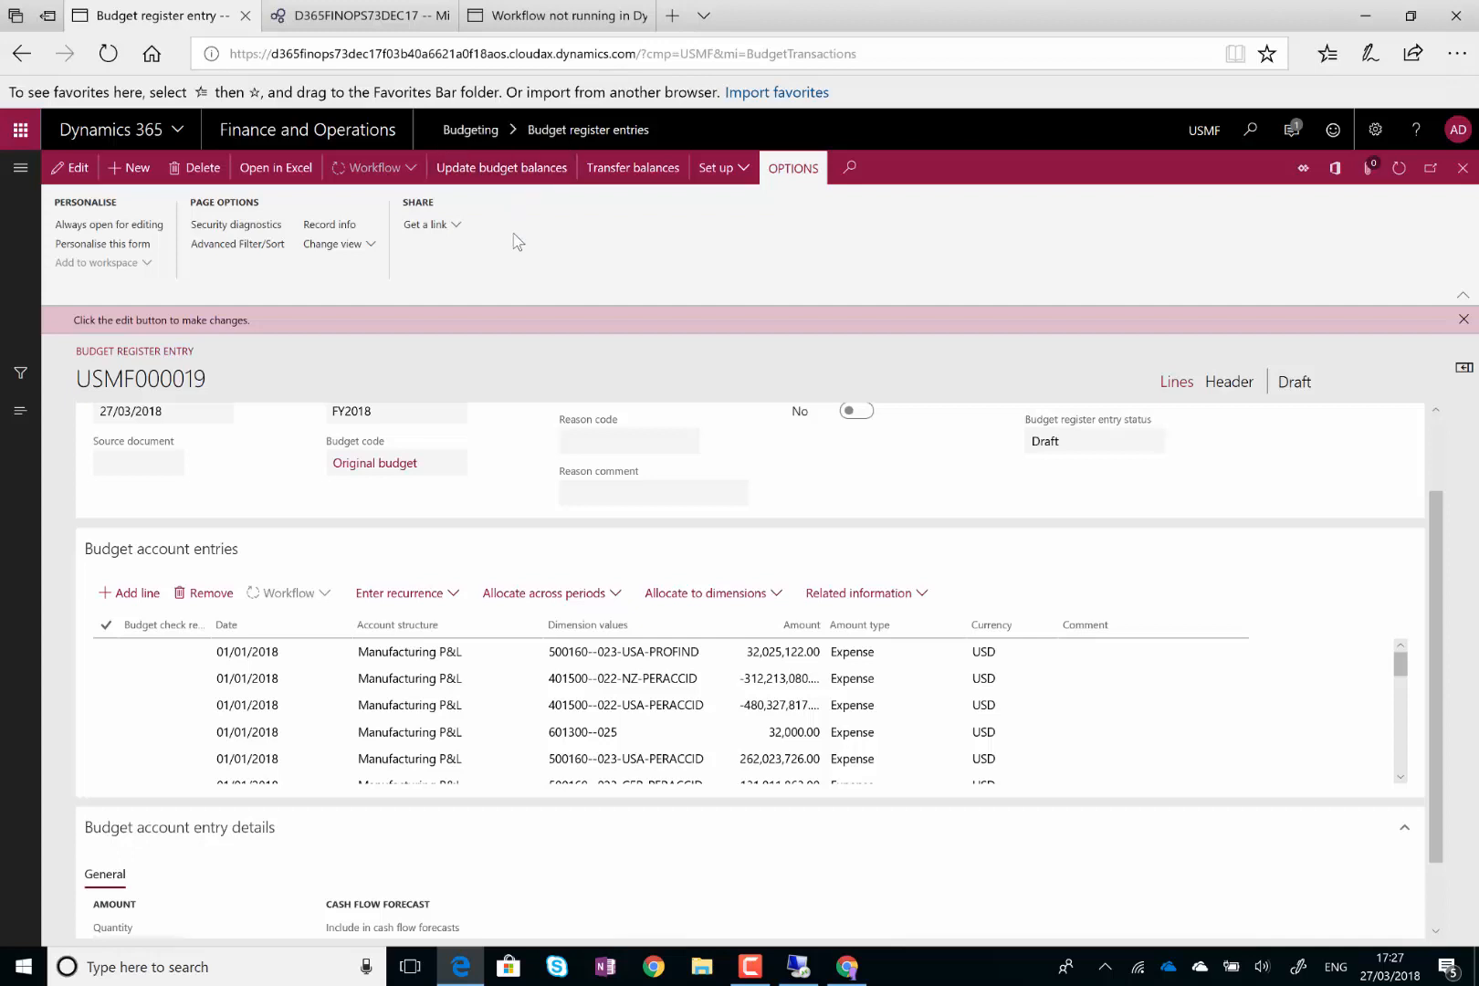
left_click(413, 705)
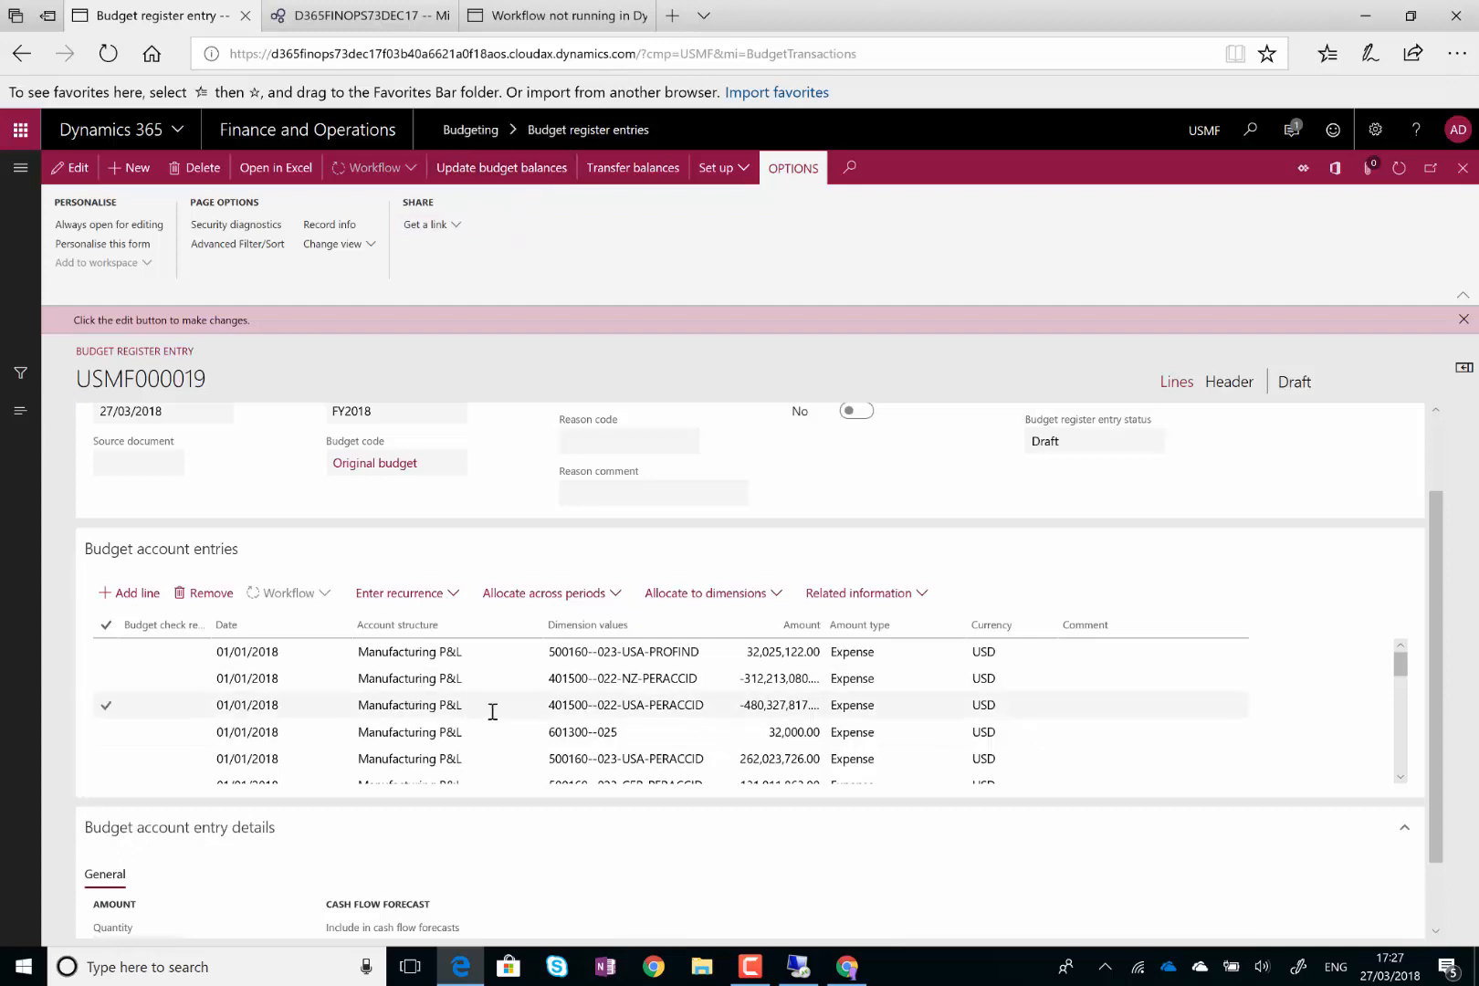
left_click(577, 732)
mouse_move(577, 738)
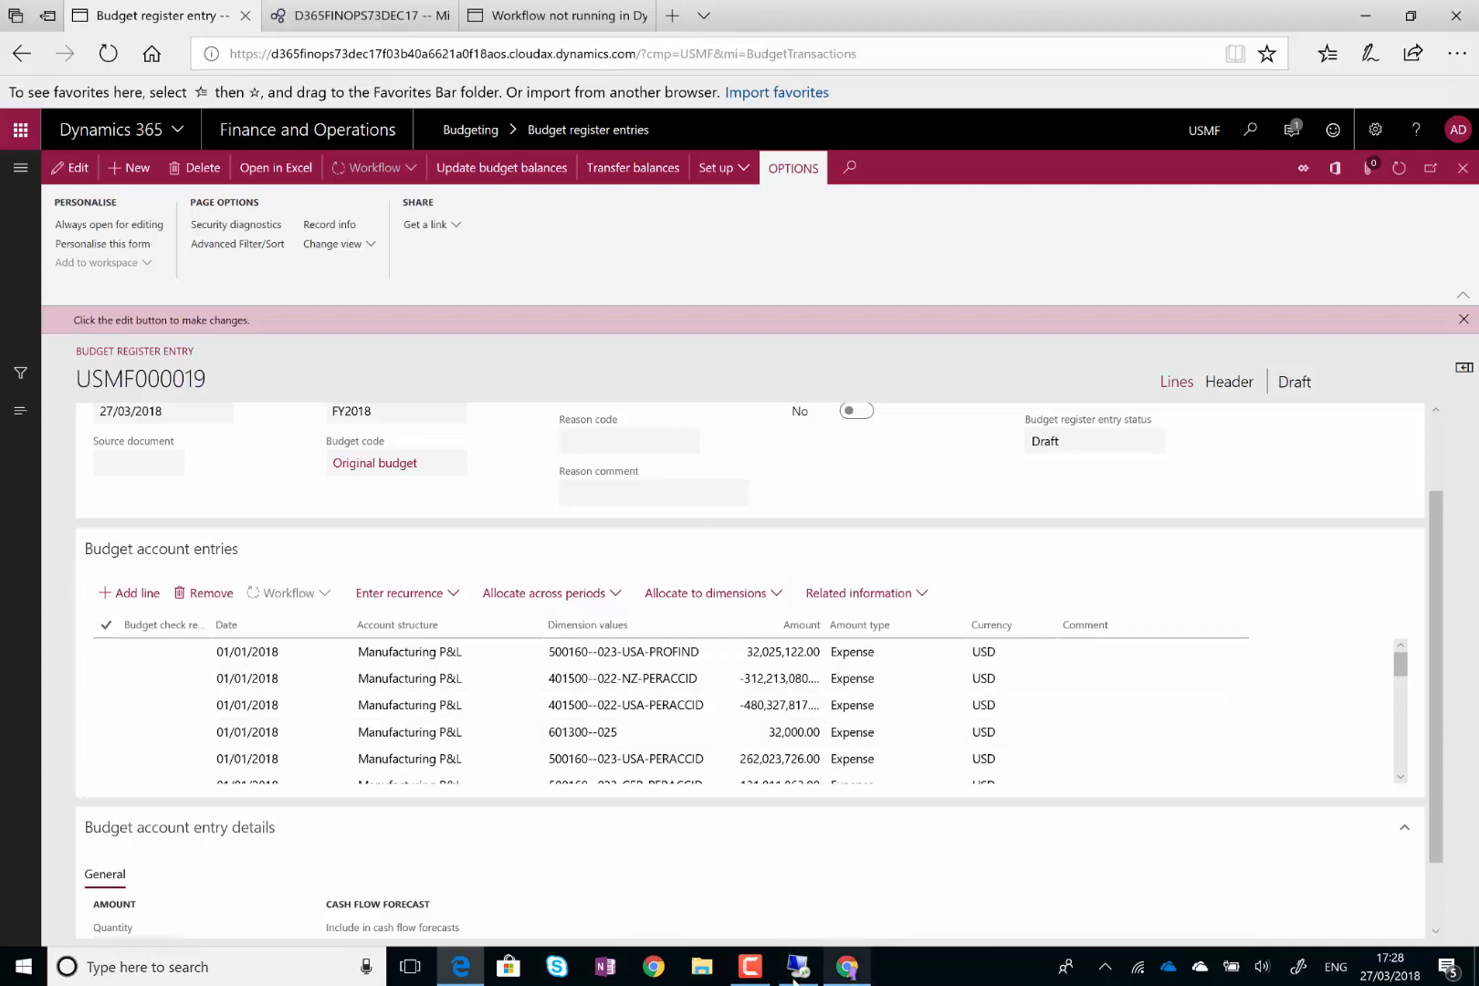
left_click(752, 969)
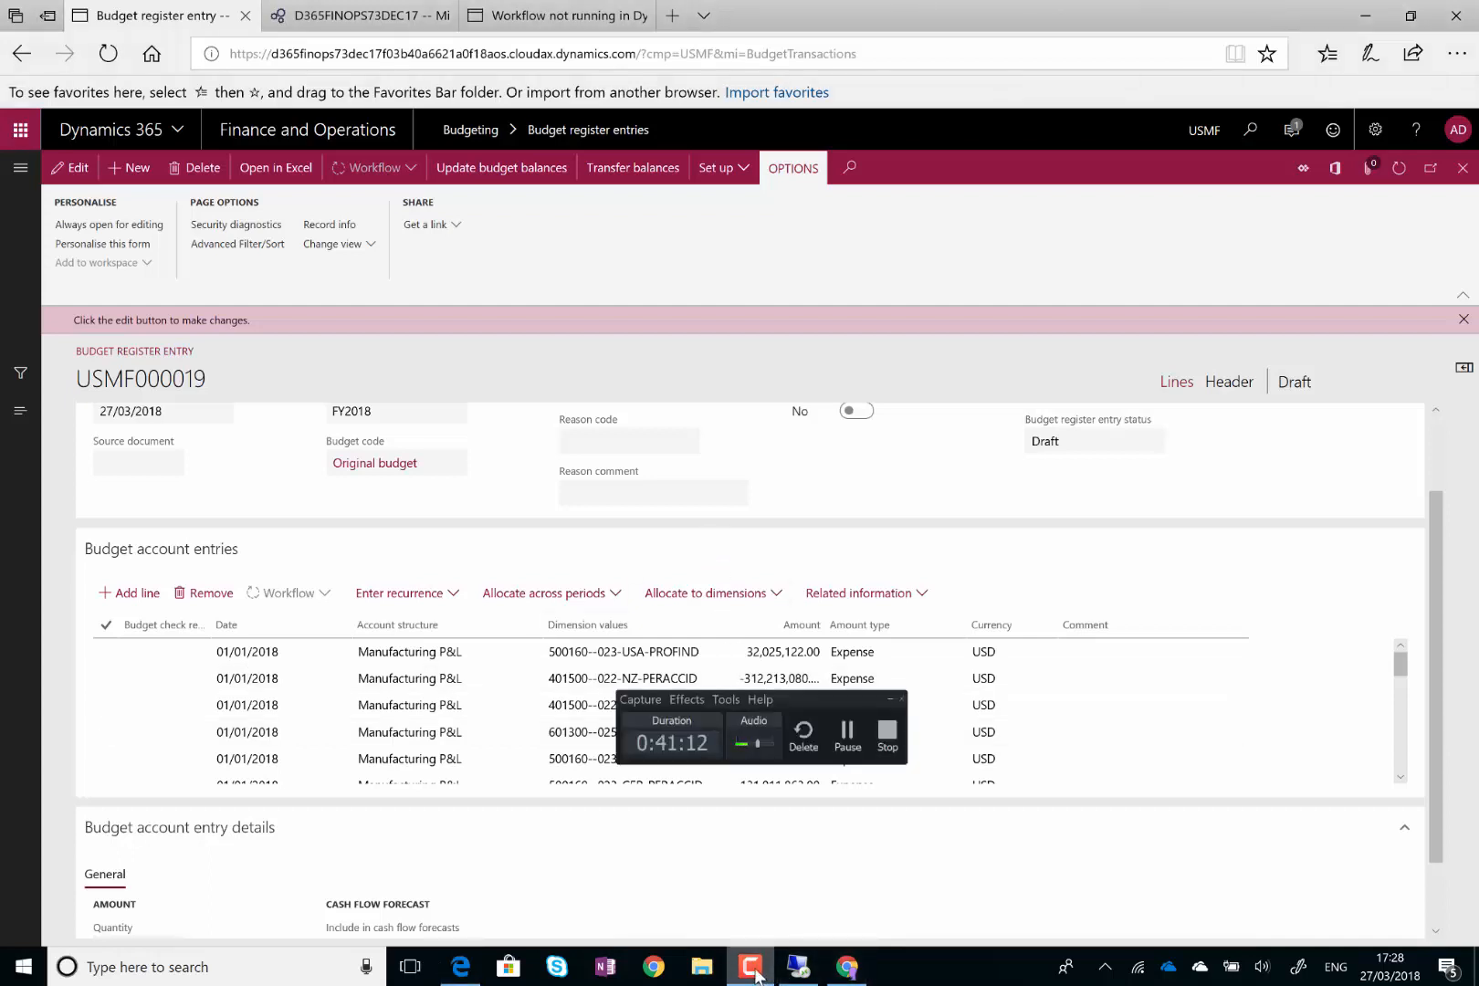
left_click(847, 741)
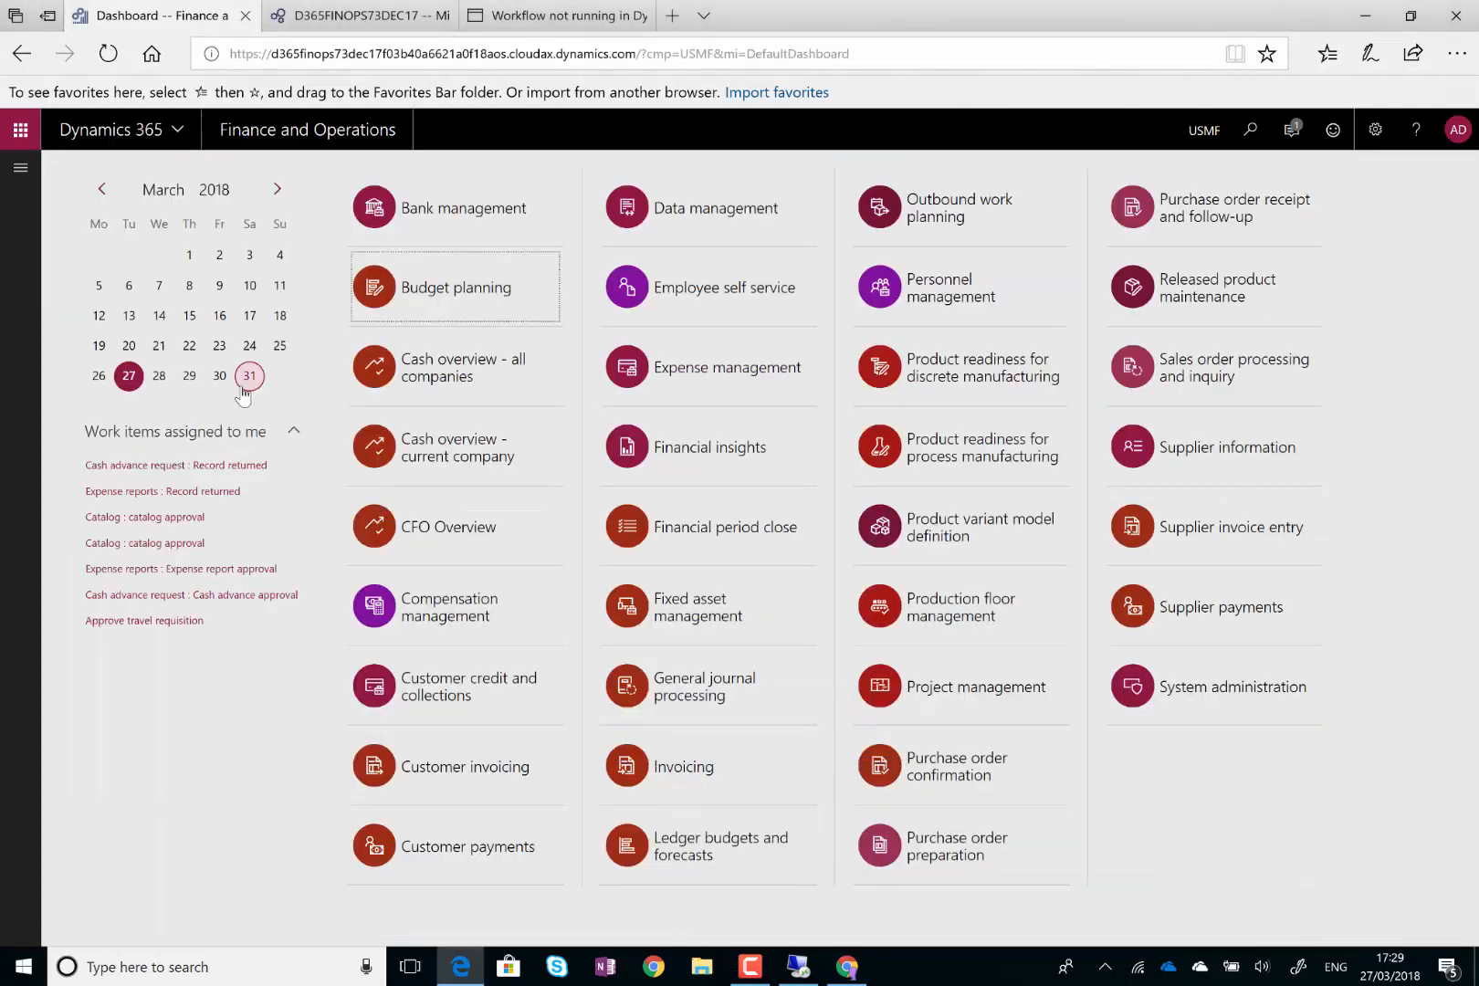
Open the draft budget control configuration and review its control parameters and the amounts used to calculate available budget funds
left_click(20, 168)
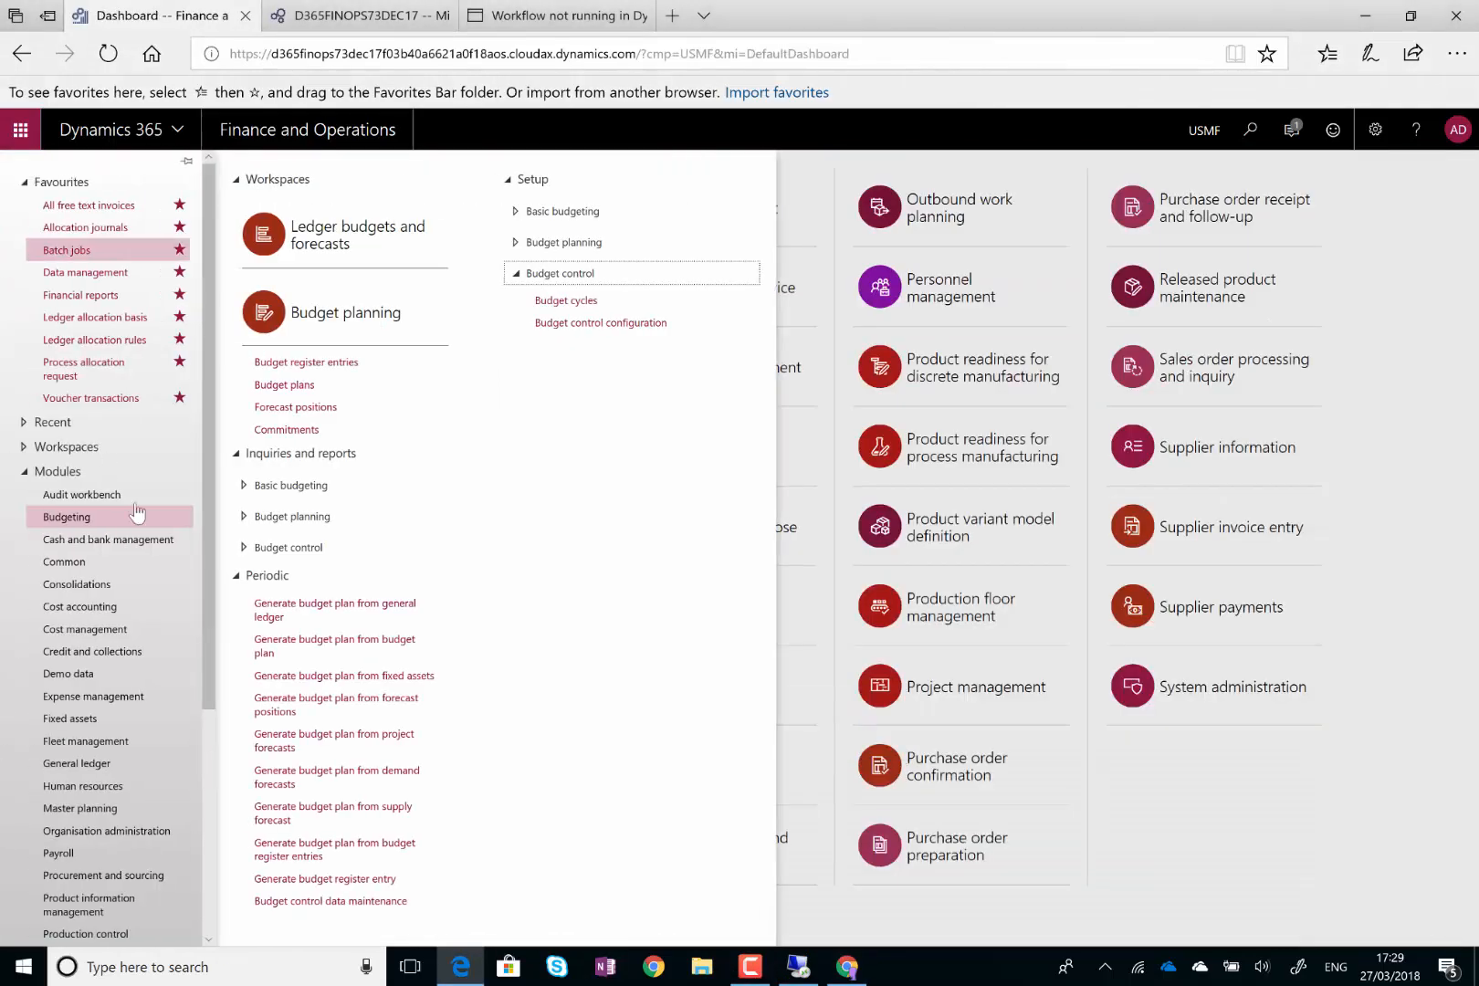
left_click(628, 324)
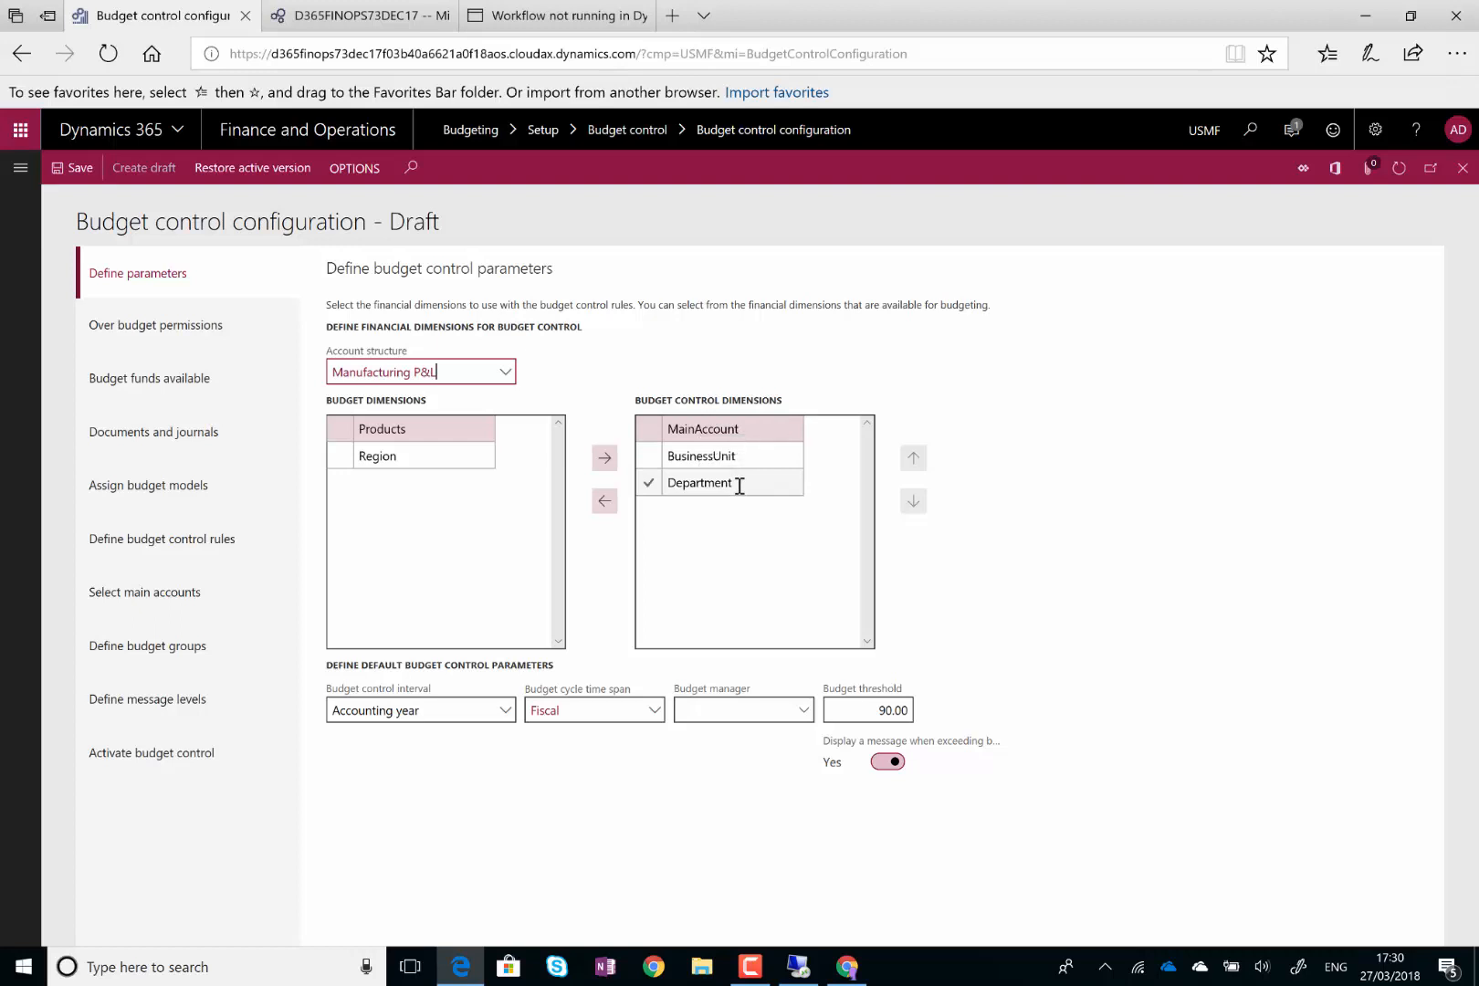
left_click(204, 387)
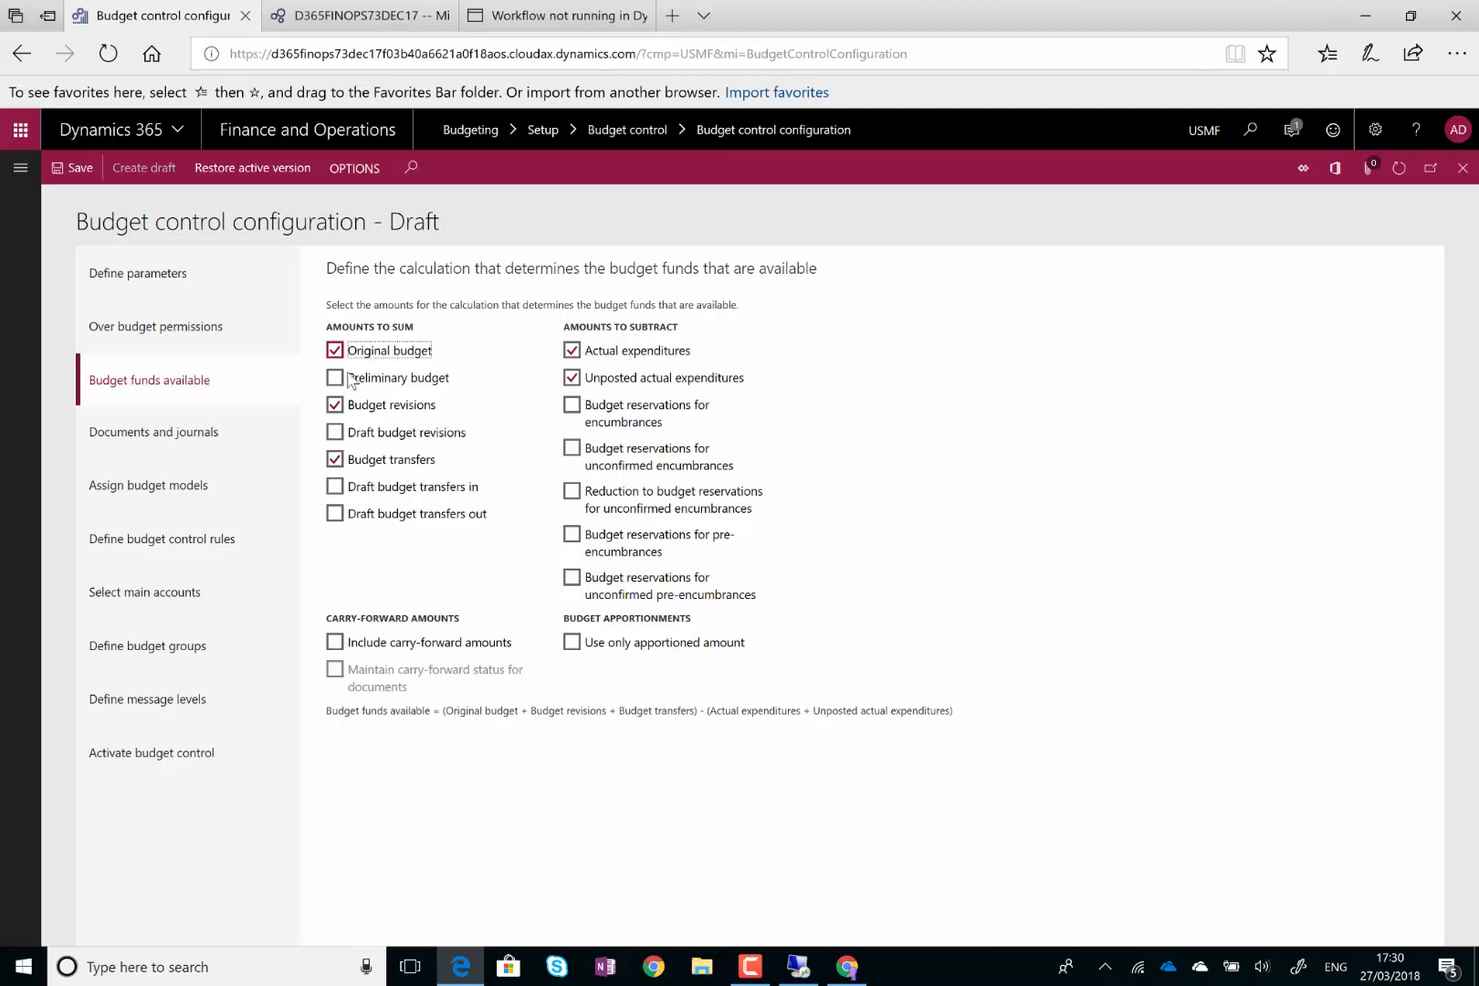
mouse_move(367, 362)
mouse_move(617, 362)
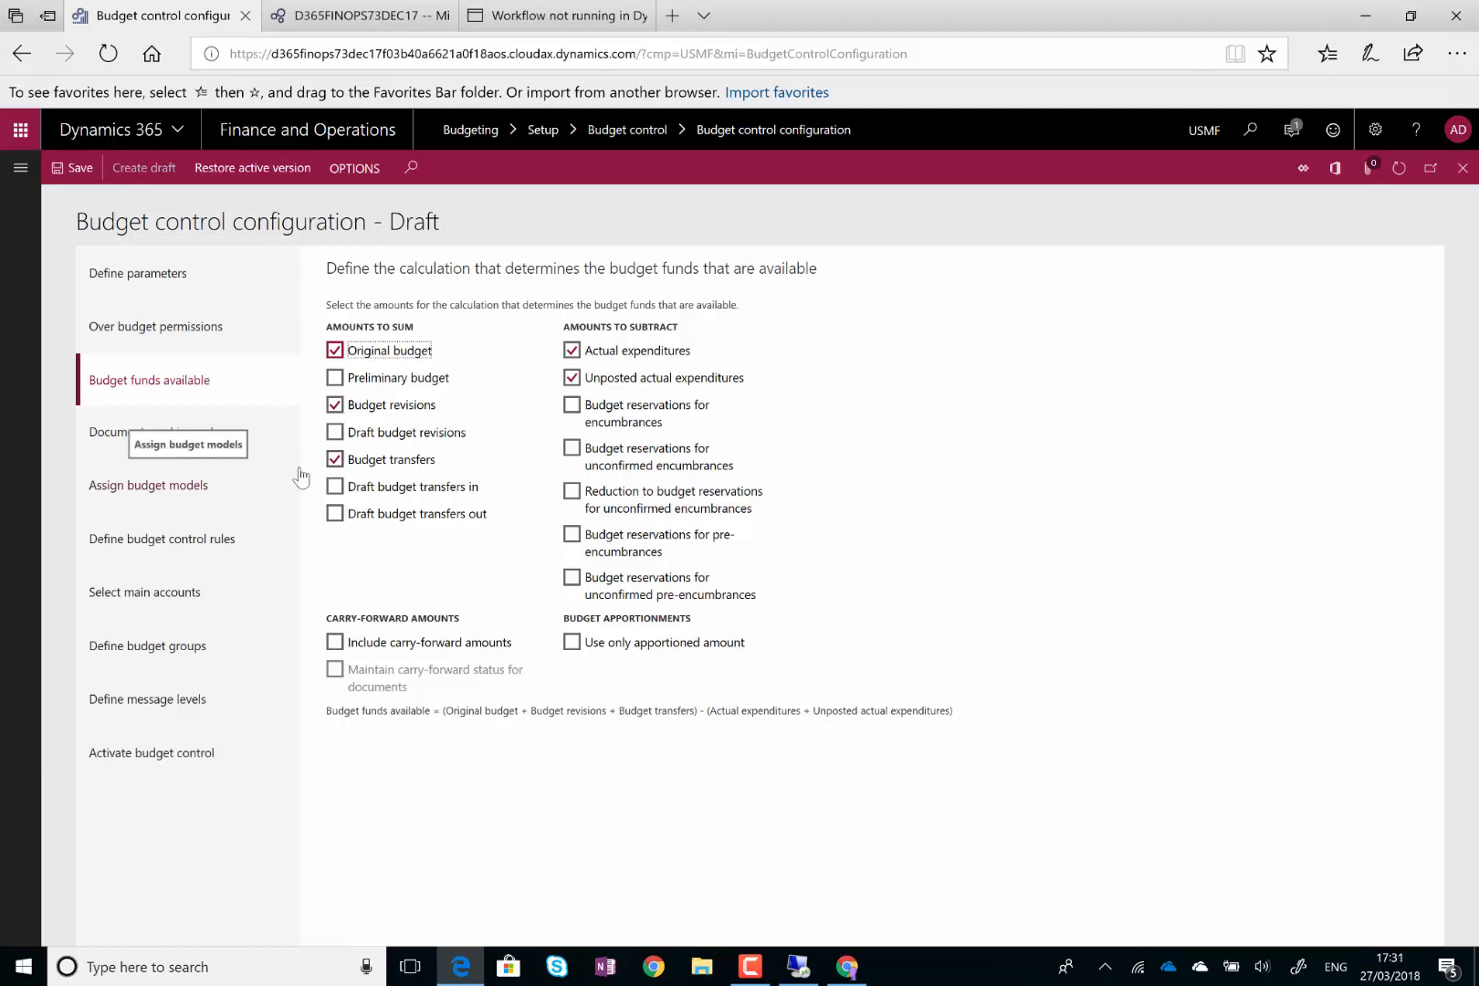
Review the Advert budget control rule, including its main account criterion and budget threshold
left_click(126, 543)
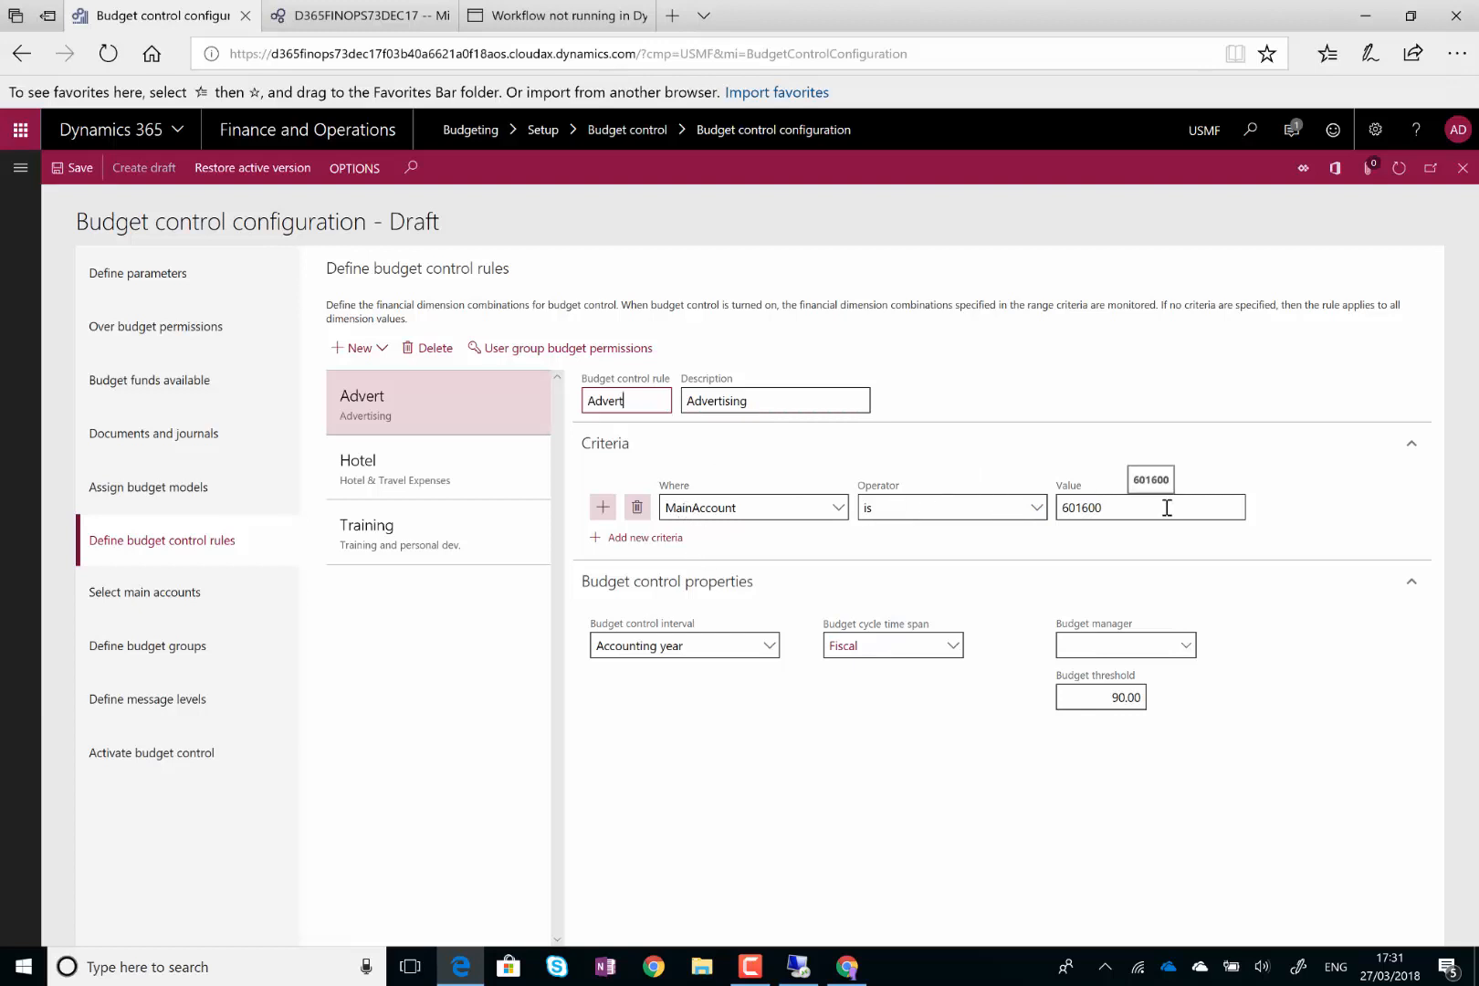
left_click(1087, 699)
left_click(751, 968)
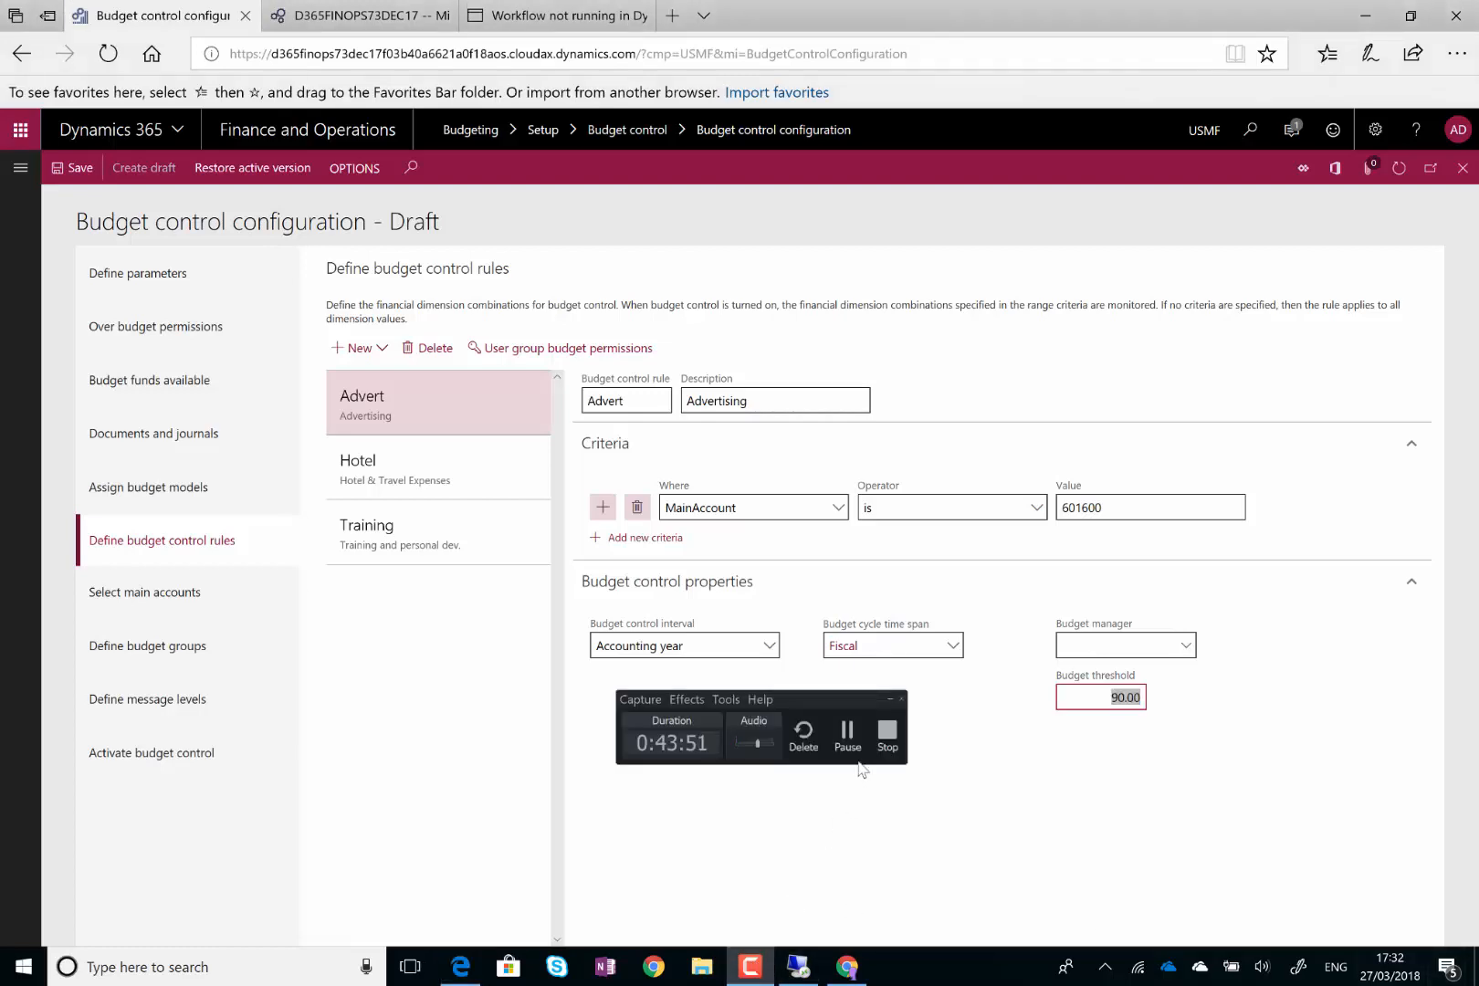